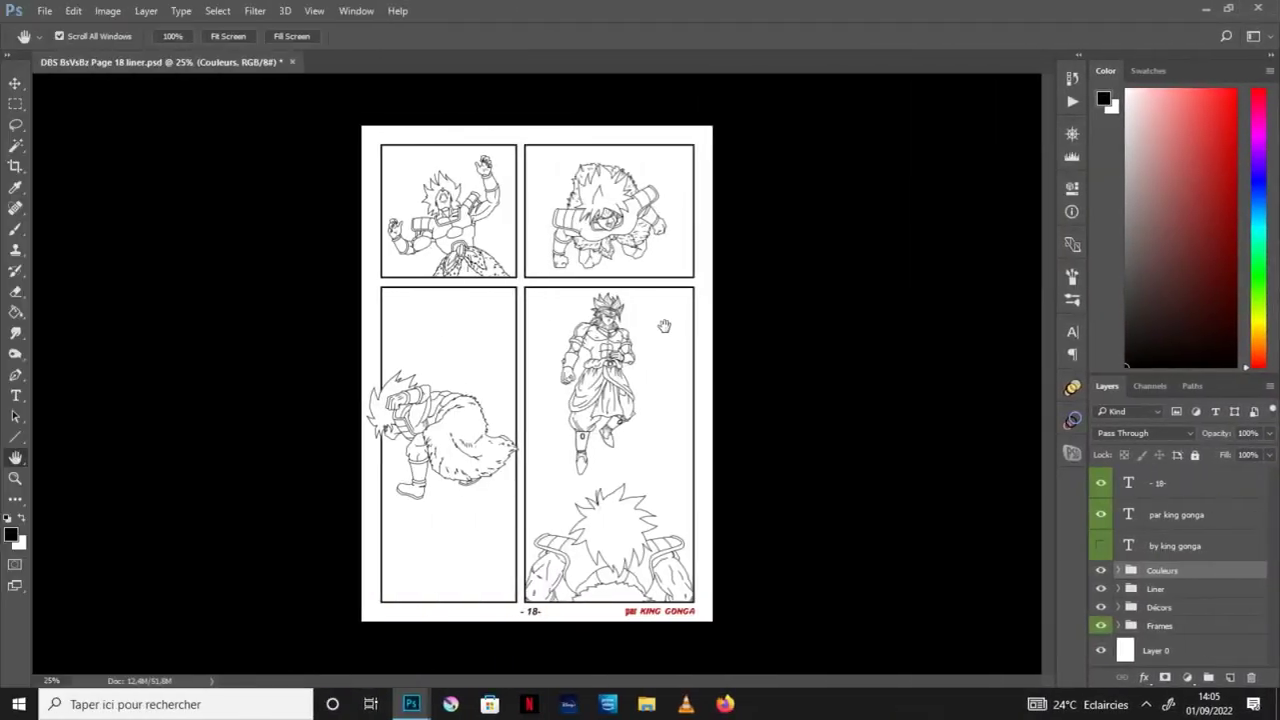
# Step: Expand Couleurs > Case 1 and select the Peau skin layer
pyautogui.scroll(1, 620, 470)
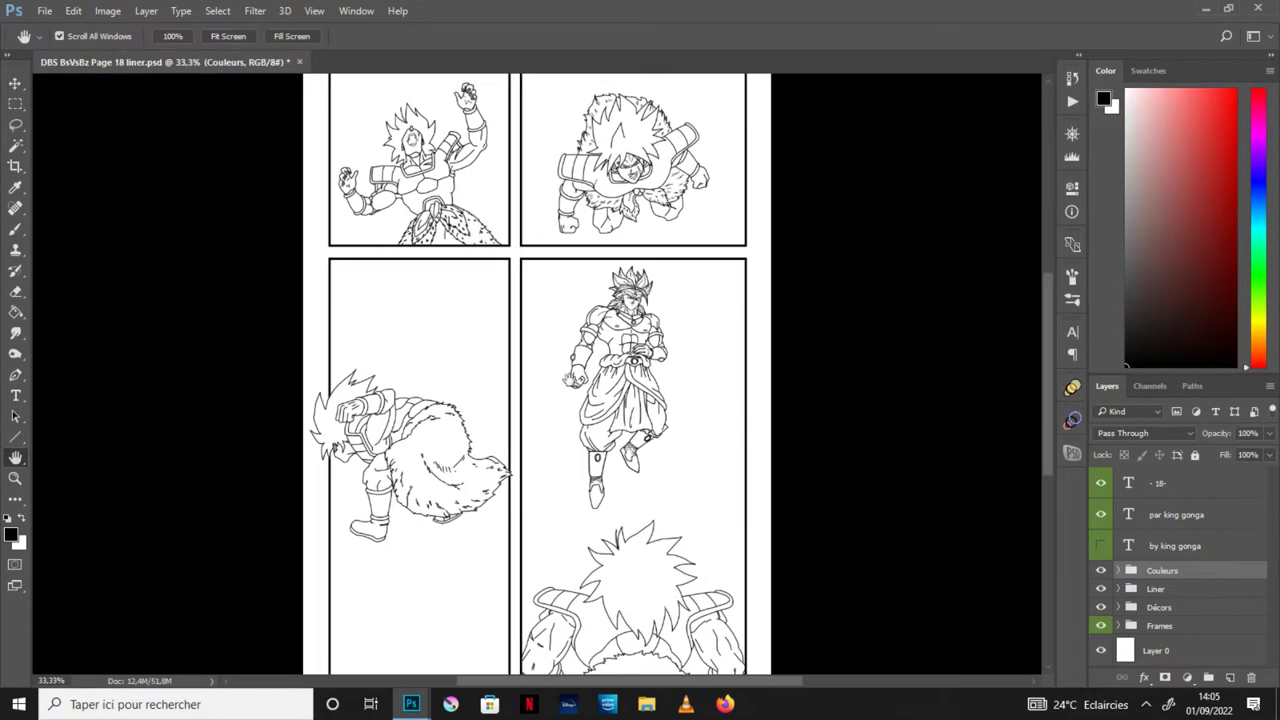
pyautogui.scroll(1, 575, 418)
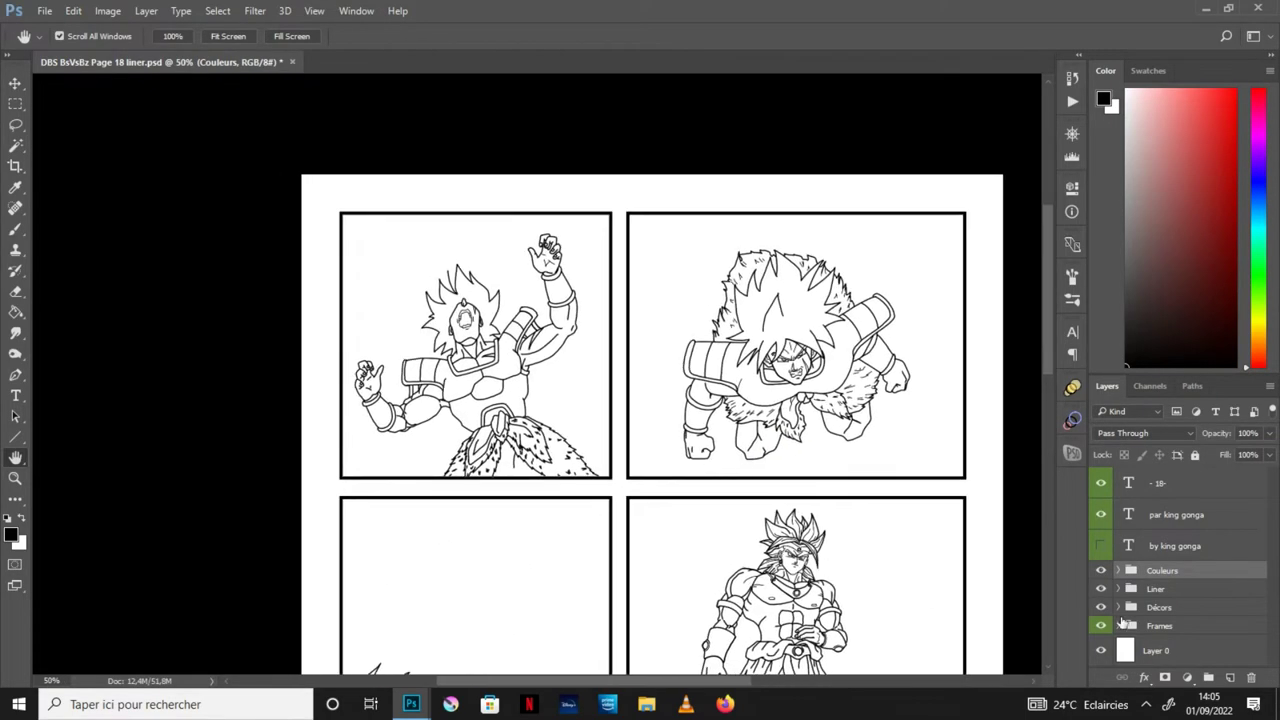
pyautogui.click(1118, 570)
pyautogui.scroll(-2, 1243, 602)
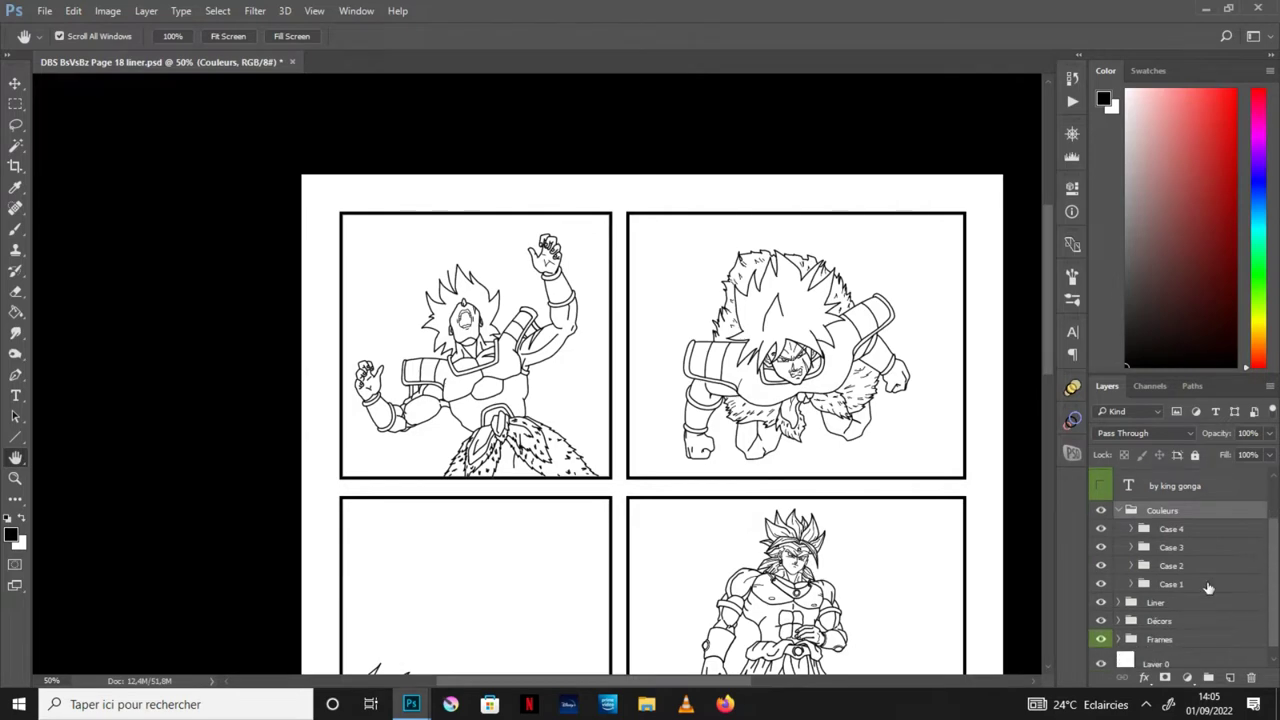
pyautogui.click(1170, 584)
pyautogui.click(1131, 584)
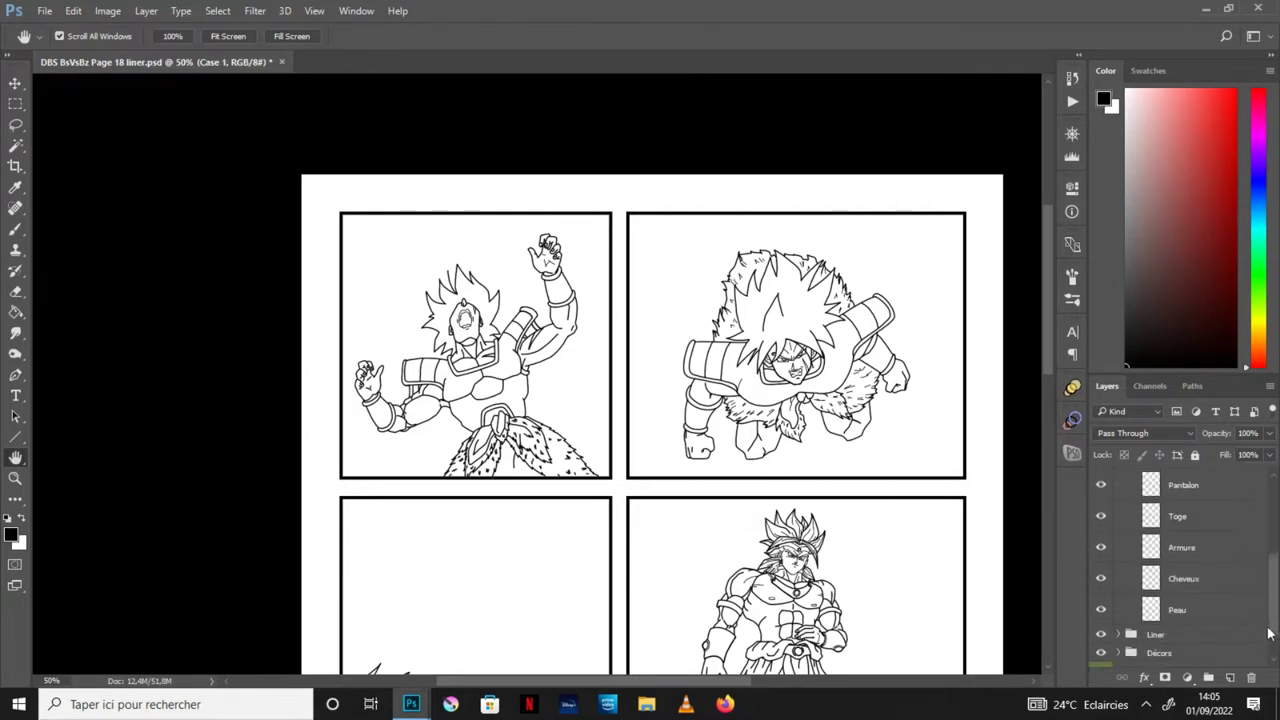
pyautogui.click(1200, 622)
pyautogui.hotkey('ctrl', '+')
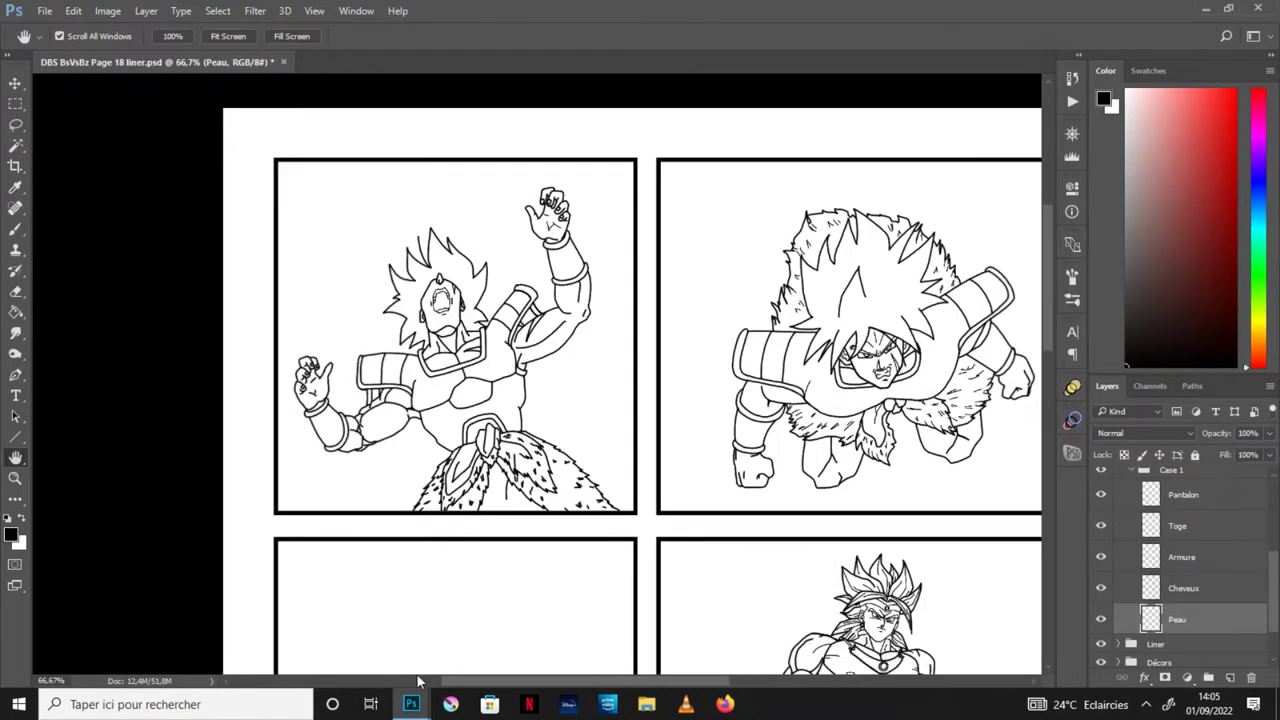
# Step: Sample the brown skin tone from the colour reference sheet, then hide the sheet
pyautogui.click(502, 632)
pyautogui.moveTo(560, 124); pyautogui.dragTo(738, 168)
pyautogui.press('i')
pyautogui.click(521, 347)
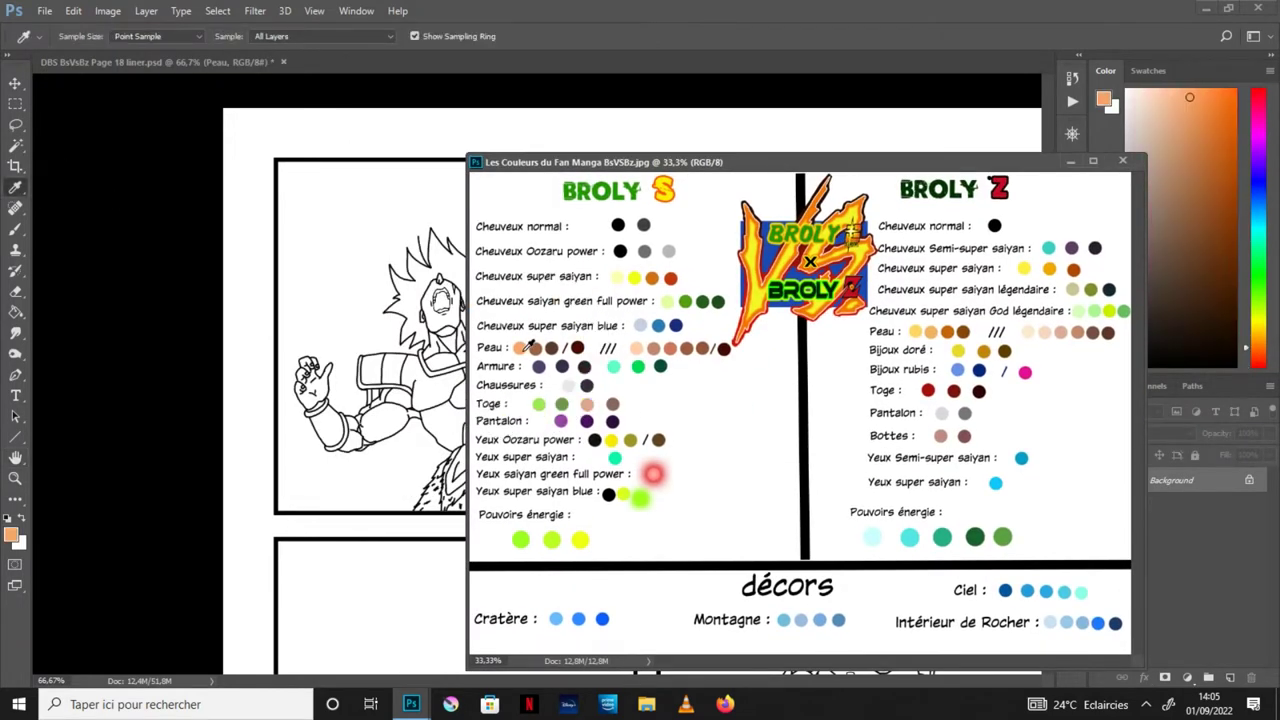
pyautogui.click(537, 347)
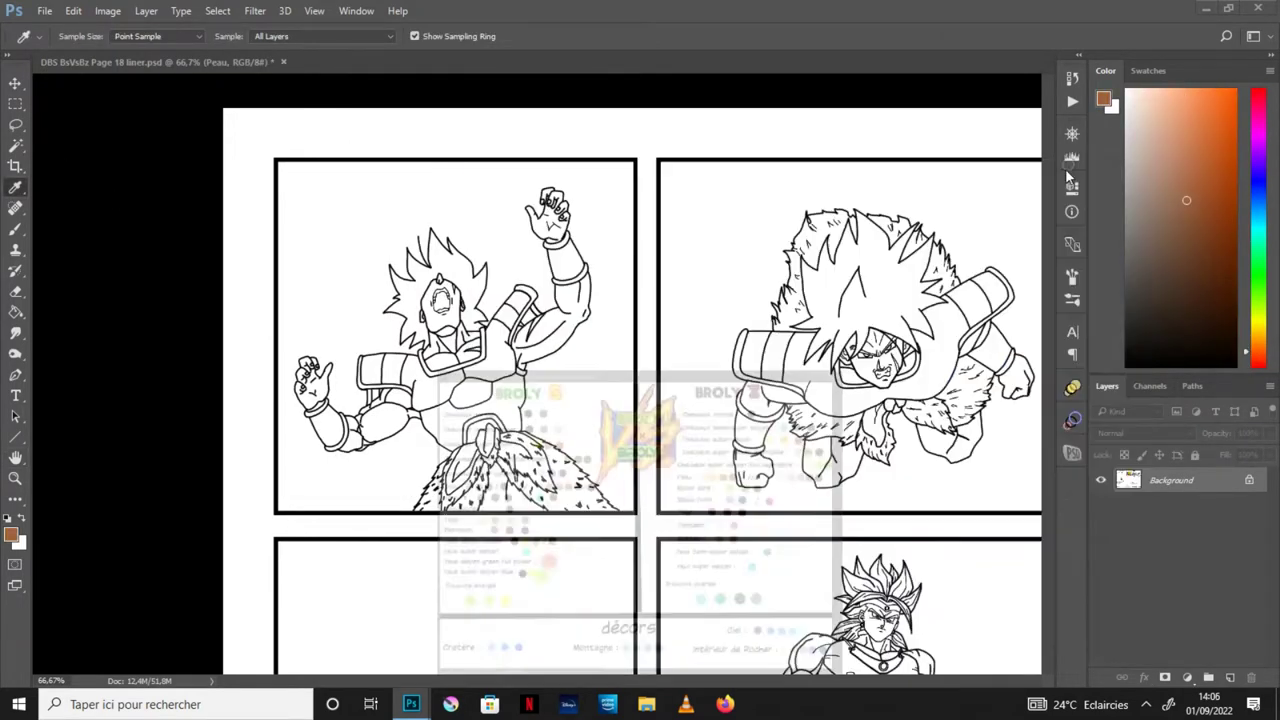
pyautogui.click(1070, 160)
pyautogui.hotkey('ctrl', '1')
pyautogui.press('h')
pyautogui.scroll(1, 276, 330)
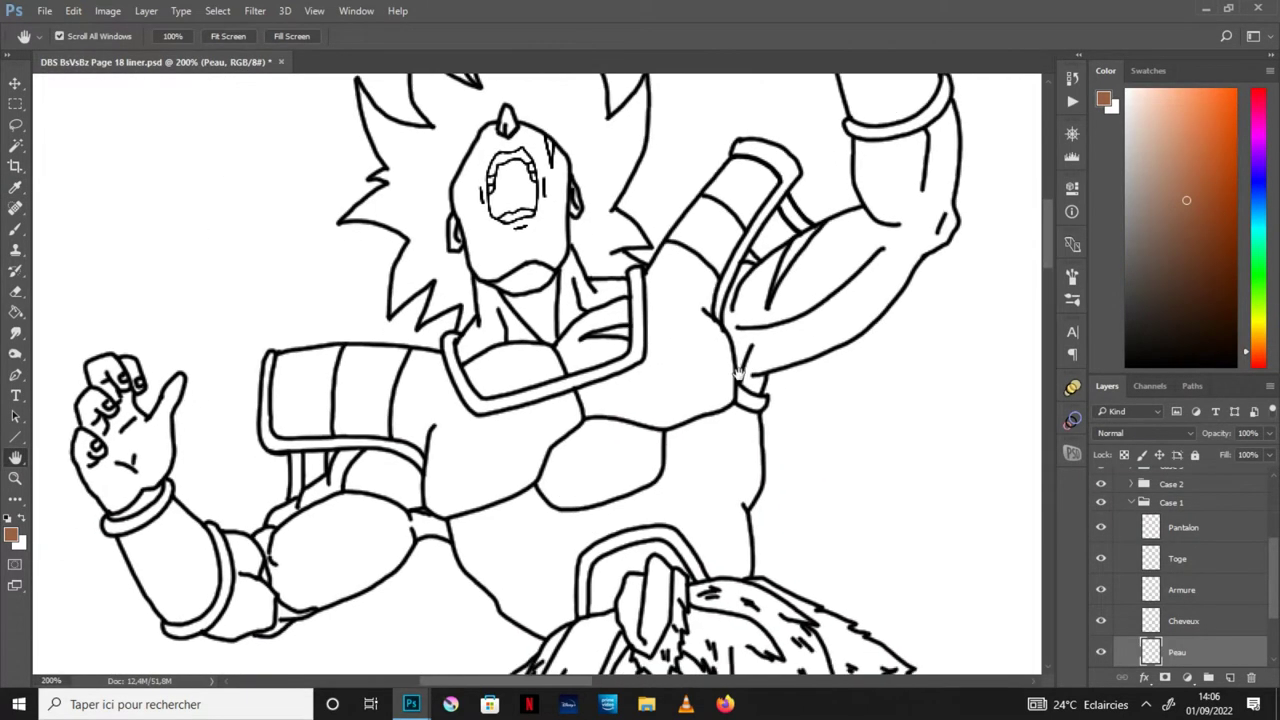
# Step: Bucket-fill the hand, fingertips, forearm, upper-arm segments and elbow brown
pyautogui.press('g')
pyautogui.click(152, 450)
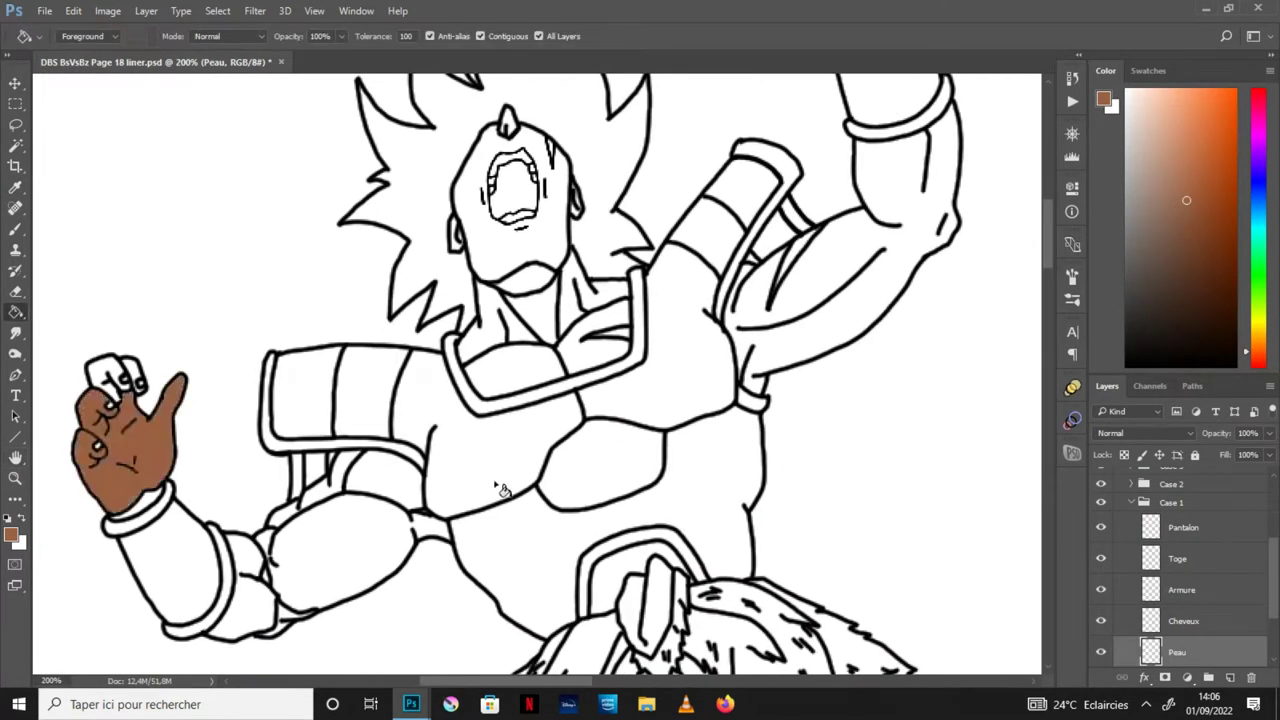
pyautogui.click(325, 590)
pyautogui.click(406, 494)
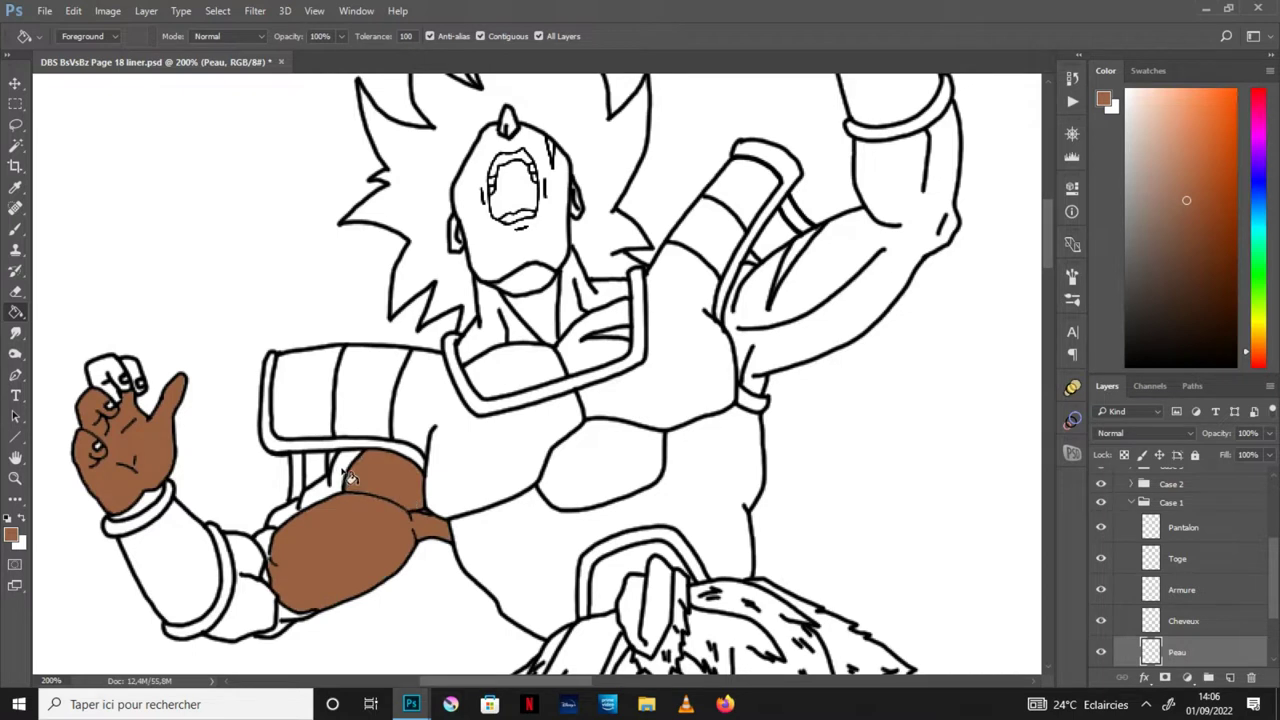
pyautogui.click(345, 490)
pyautogui.click(291, 518)
pyautogui.click(274, 587)
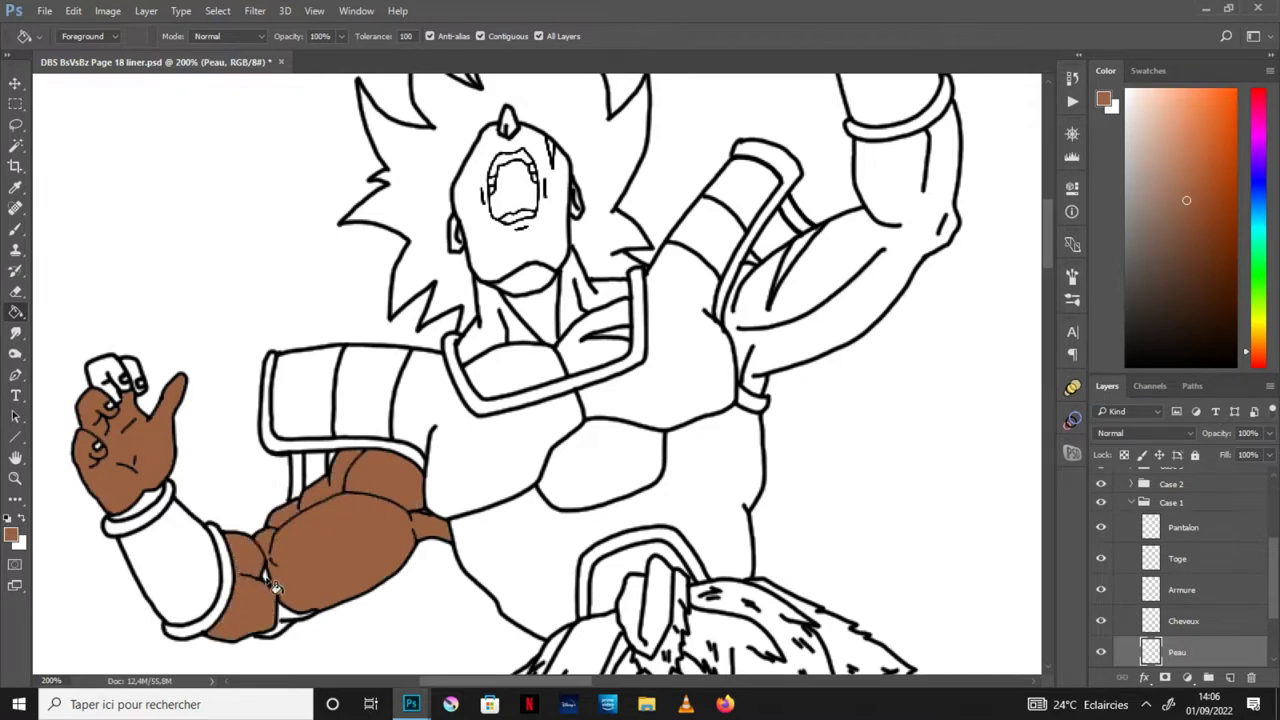
pyautogui.click(287, 620)
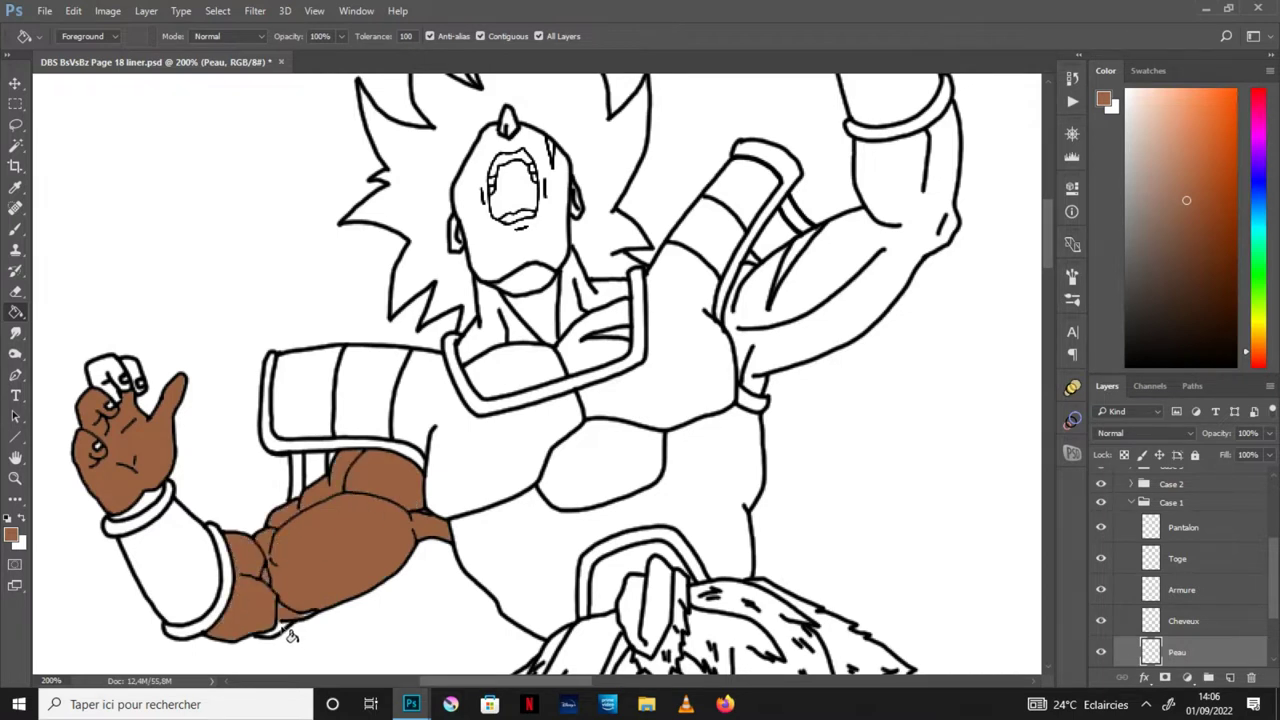
pyautogui.click(108, 378)
# Step: Bucket-fill the chest, neck and face brown
pyautogui.click(562, 322)
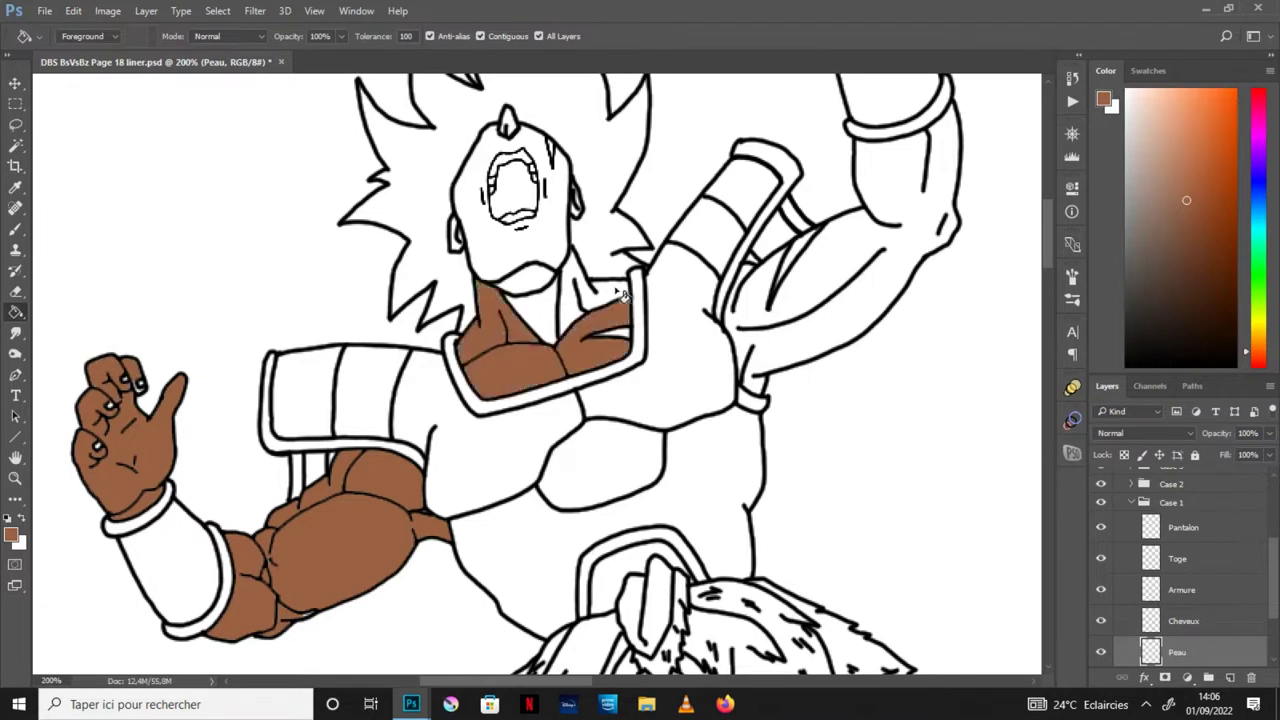
pyautogui.click(622, 296)
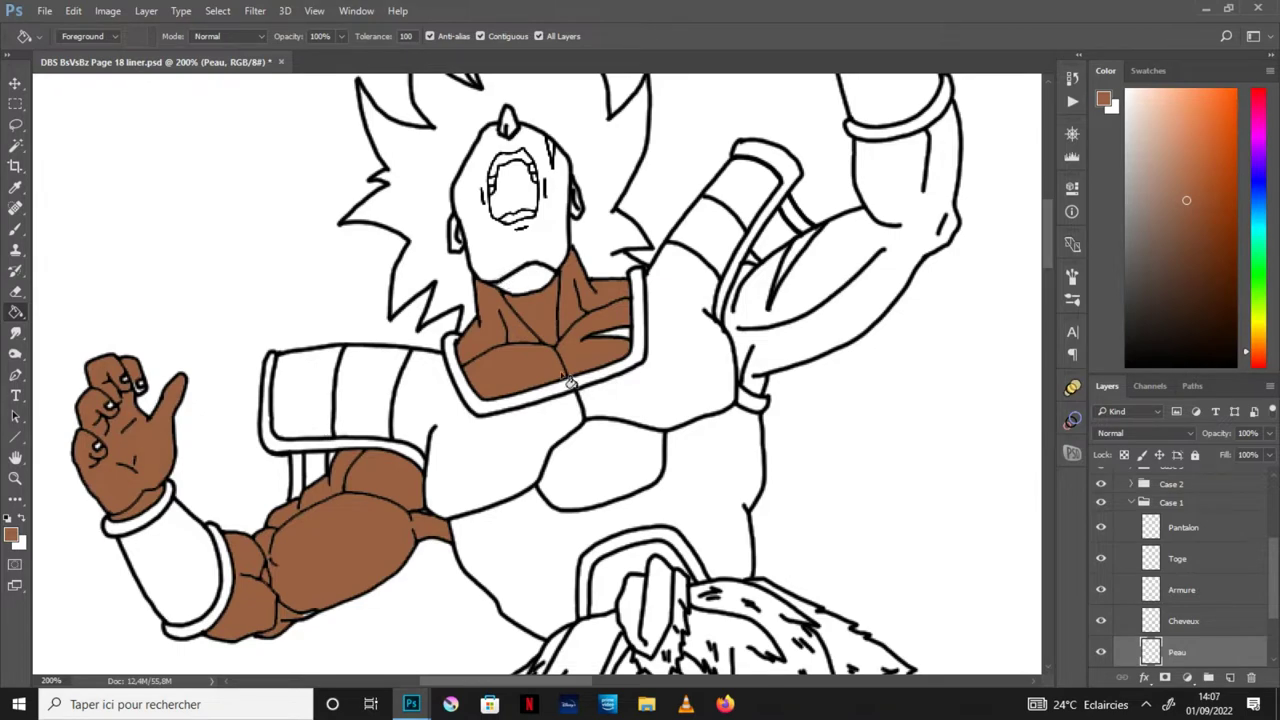
pyautogui.click(512, 275)
pyautogui.click(15, 457)
pyautogui.moveTo(663, 280); pyautogui.dragTo(686, 388)
pyautogui.scroll(1, 686, 388)
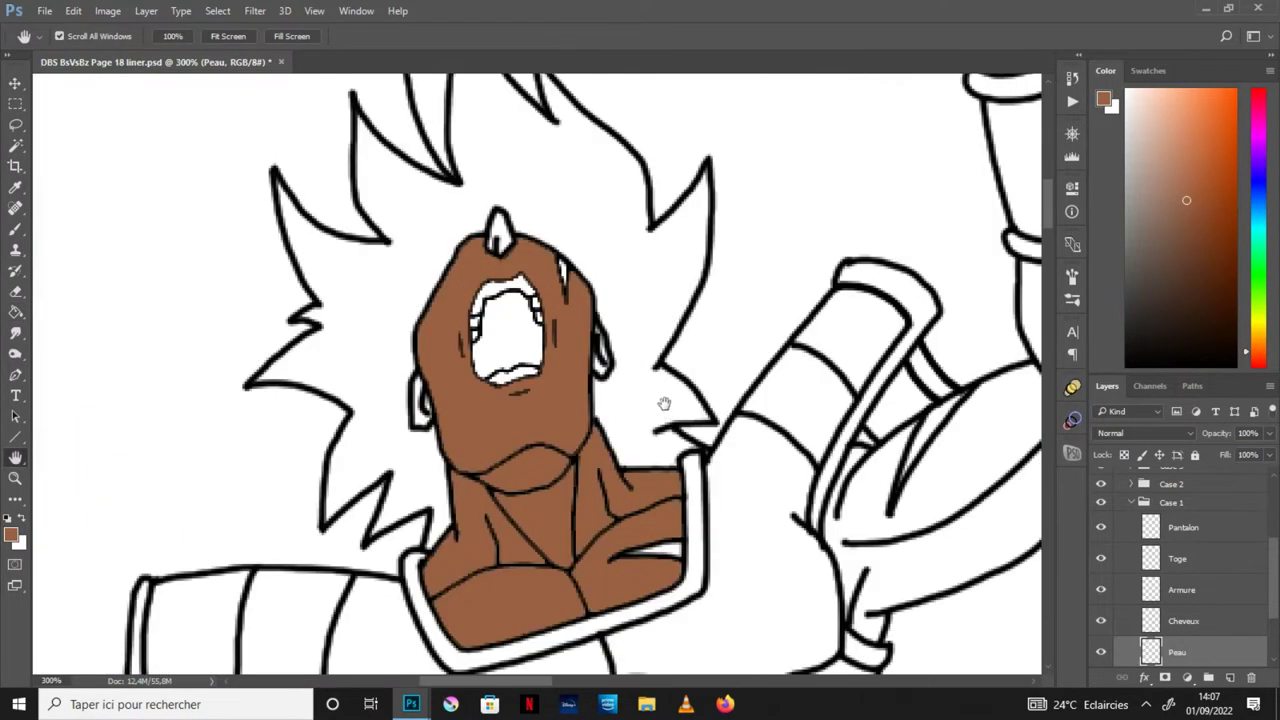
# Step: Fill the ear interiors, ear gap and head spike brown
pyautogui.scroll(1, 666, 403)
pyautogui.scroll(1, 651, 408)
pyautogui.scroll(1, 651, 408)
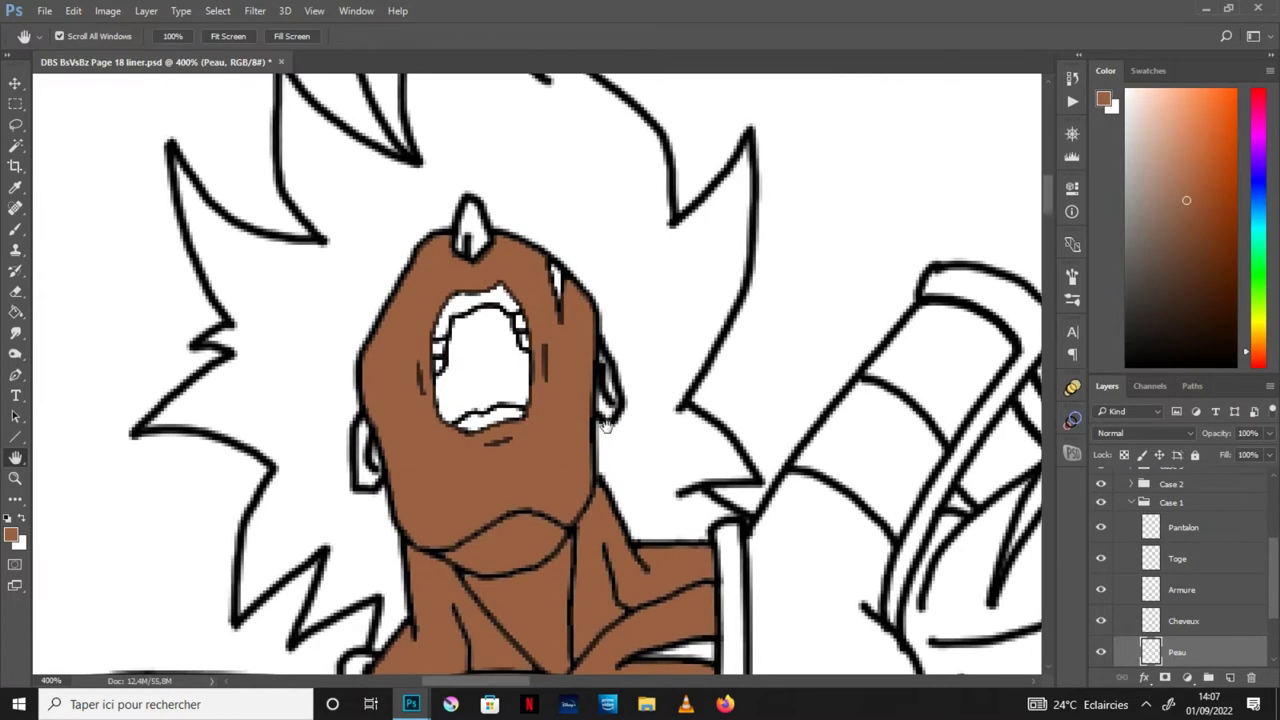
pyautogui.click(15, 311)
pyautogui.click(367, 460)
pyautogui.click(608, 400)
pyautogui.click(479, 233)
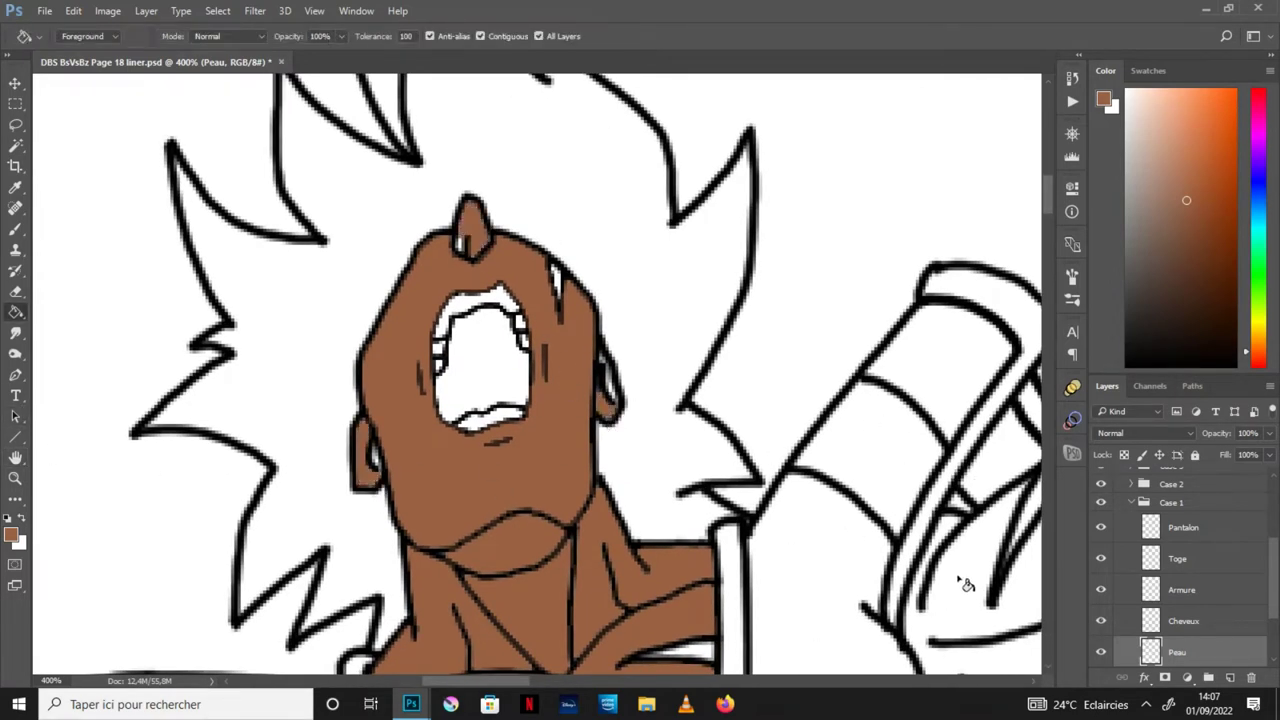
# Step: Fill the raised arm, raised hand and gaps between its fingers brown
pyautogui.press('h')
pyautogui.moveTo(918, 578); pyautogui.dragTo(448, 383)
pyautogui.moveTo(860, 434); pyautogui.dragTo(770, 514)
pyautogui.press('g')
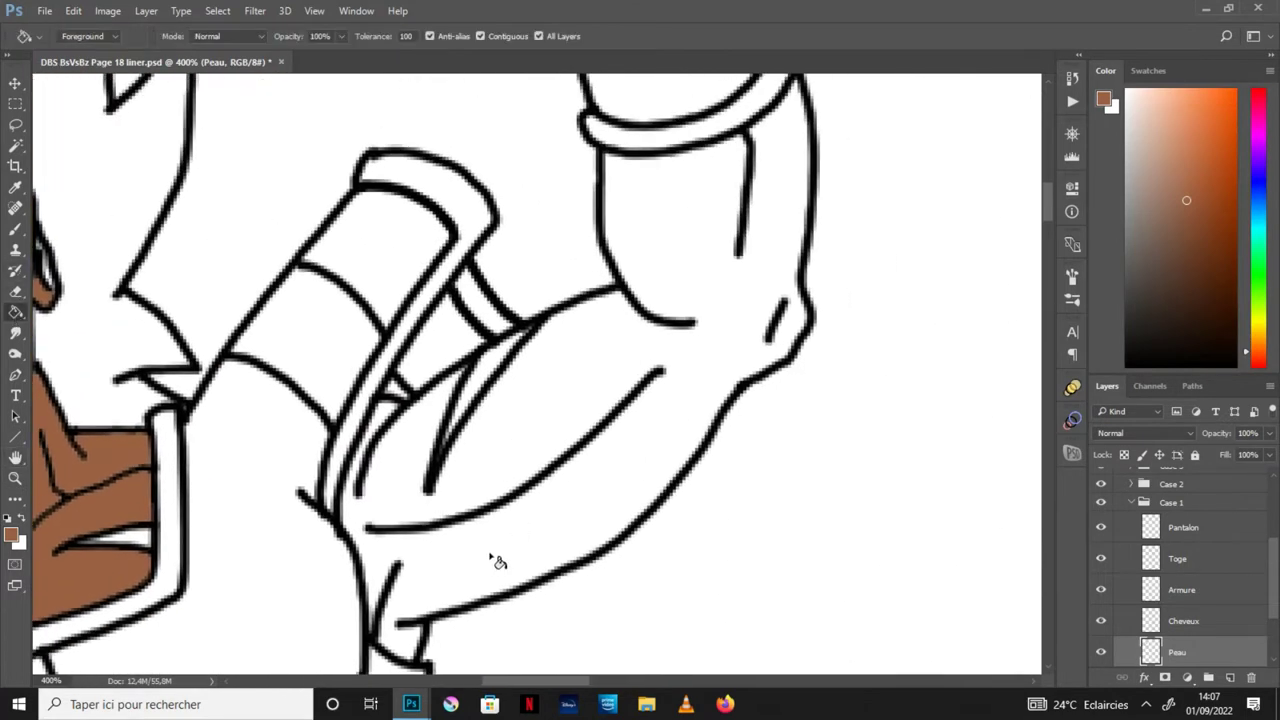
pyautogui.click(567, 524)
pyautogui.moveTo(1047, 218); pyautogui.dragTo(1050, 180)
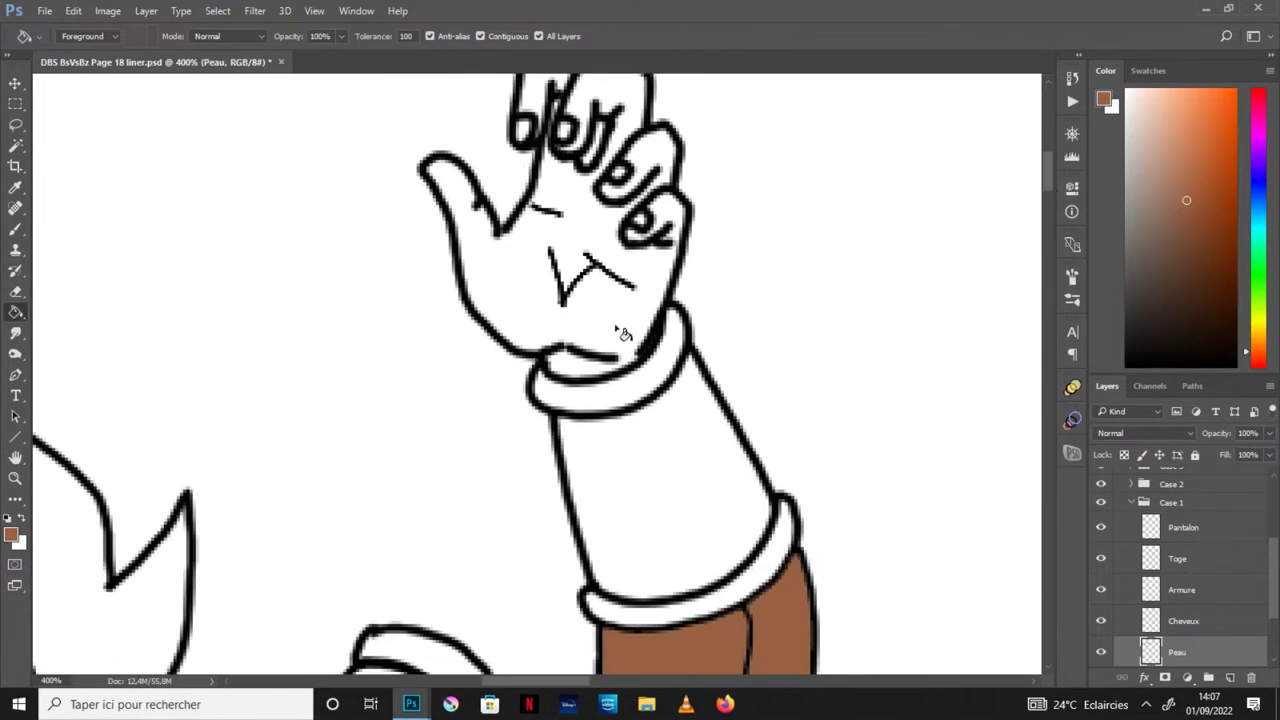
pyautogui.click(665, 220)
pyautogui.click(538, 122)
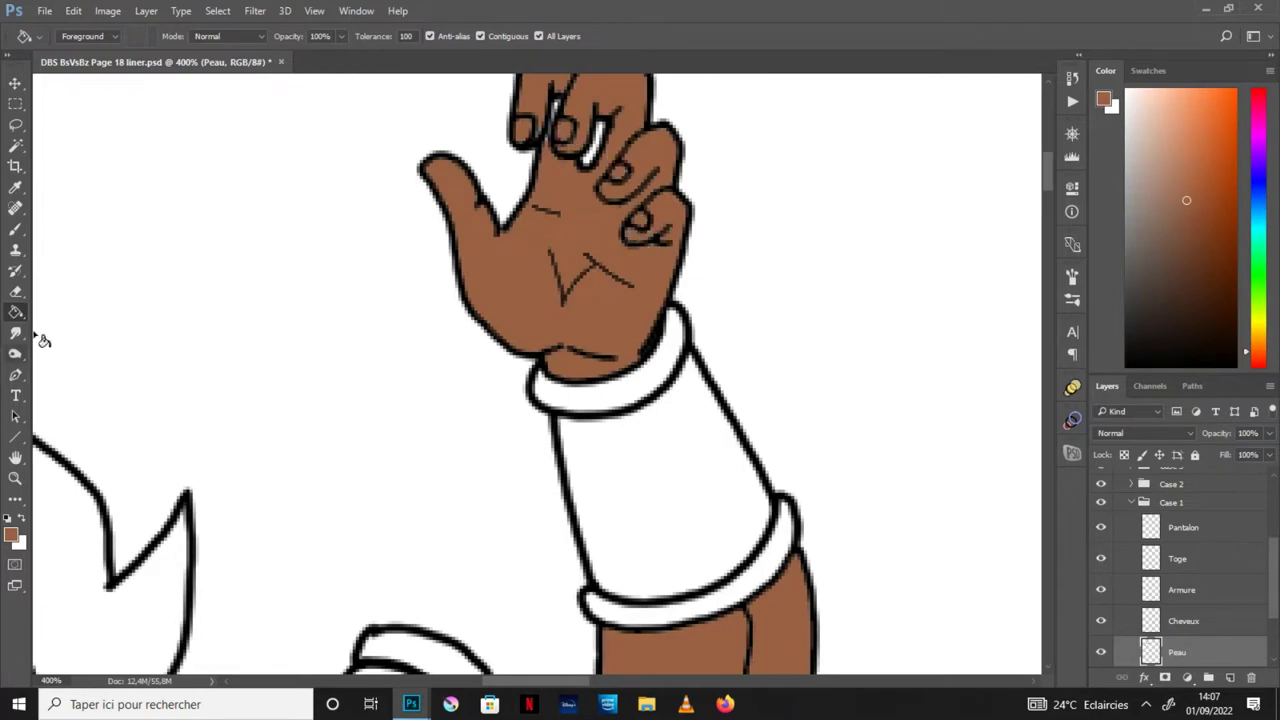
# Step: Set the Peau skin layer's blending mode to Multiply
pyautogui.click(15, 457)
pyautogui.moveTo(459, 434); pyautogui.dragTo(719, 284)
pyautogui.scroll(-1, 719, 284)
pyautogui.moveTo(772, 493); pyautogui.dragTo(842, 183)
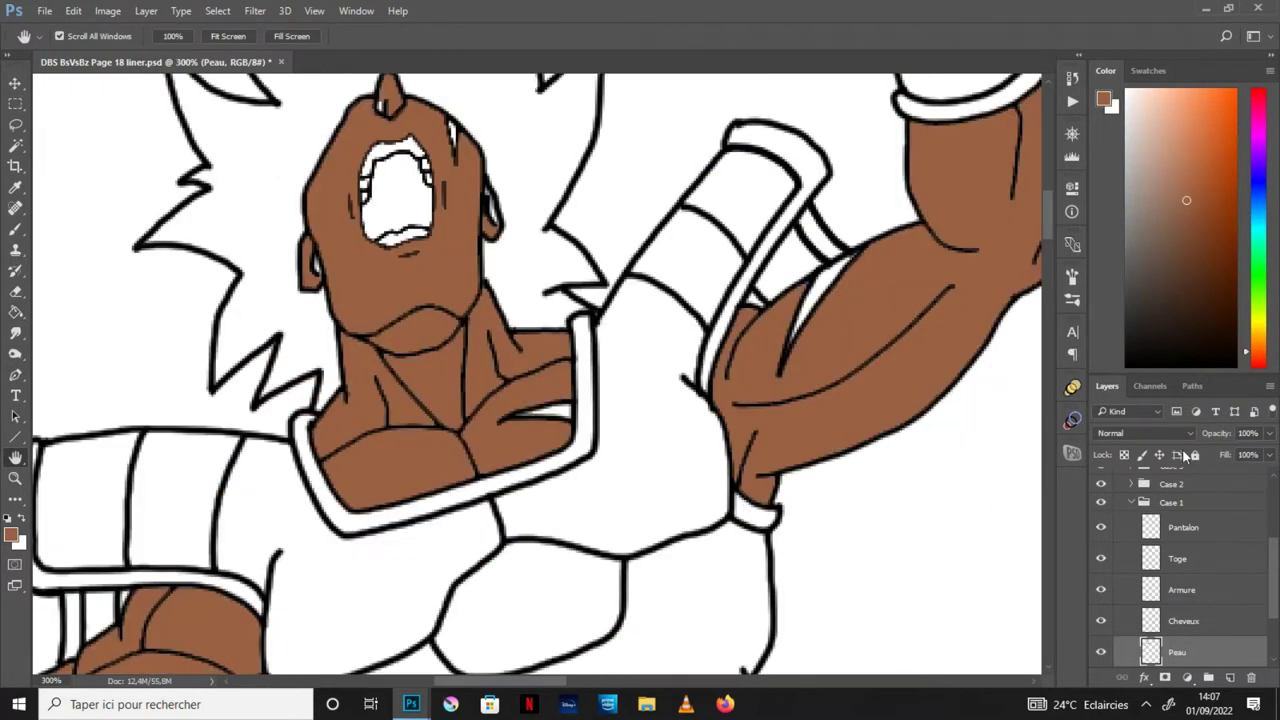
pyautogui.click(1186, 433)
pyautogui.click(1150, 165)
# Step: Fill the four white fingernail highlights brown
pyautogui.scroll(-2, 567, 443)
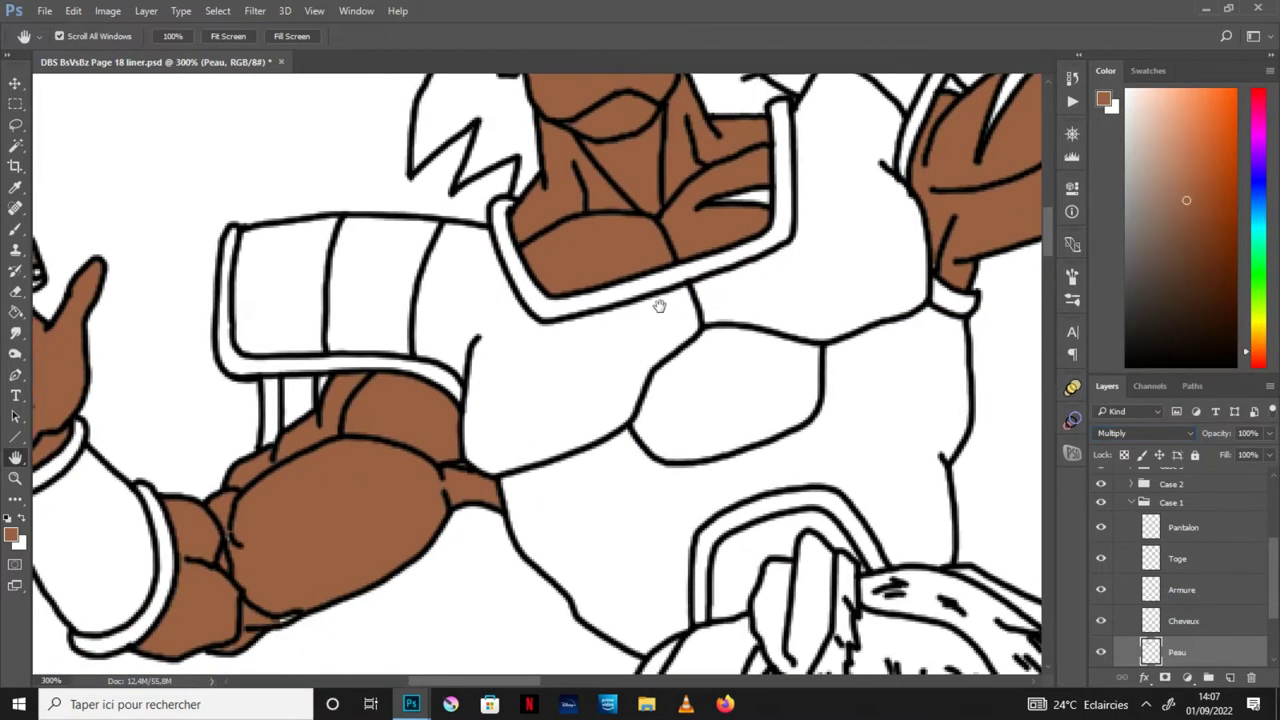
pyautogui.scroll(1, 709, 209)
pyautogui.scroll(2, 797, 357)
pyautogui.click(15, 313)
pyautogui.click(244, 353)
pyautogui.click(268, 271)
pyautogui.click(298, 218)
# Step: Touch up the hand, arm, head and chest skin with a 3 px brush
pyautogui.press('b')
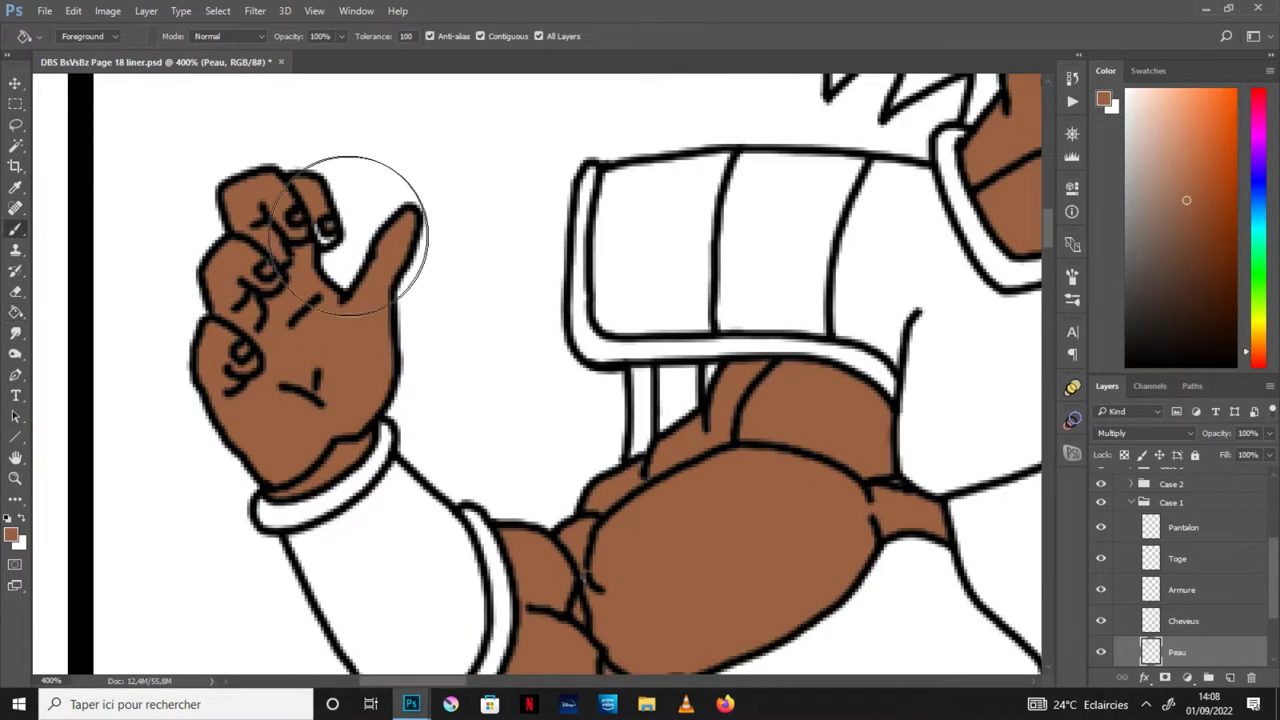
pyautogui.press('[')
pyautogui.press('[')
pyautogui.press('[')
pyautogui.rightClick(320, 228)
pyautogui.click(320, 229)
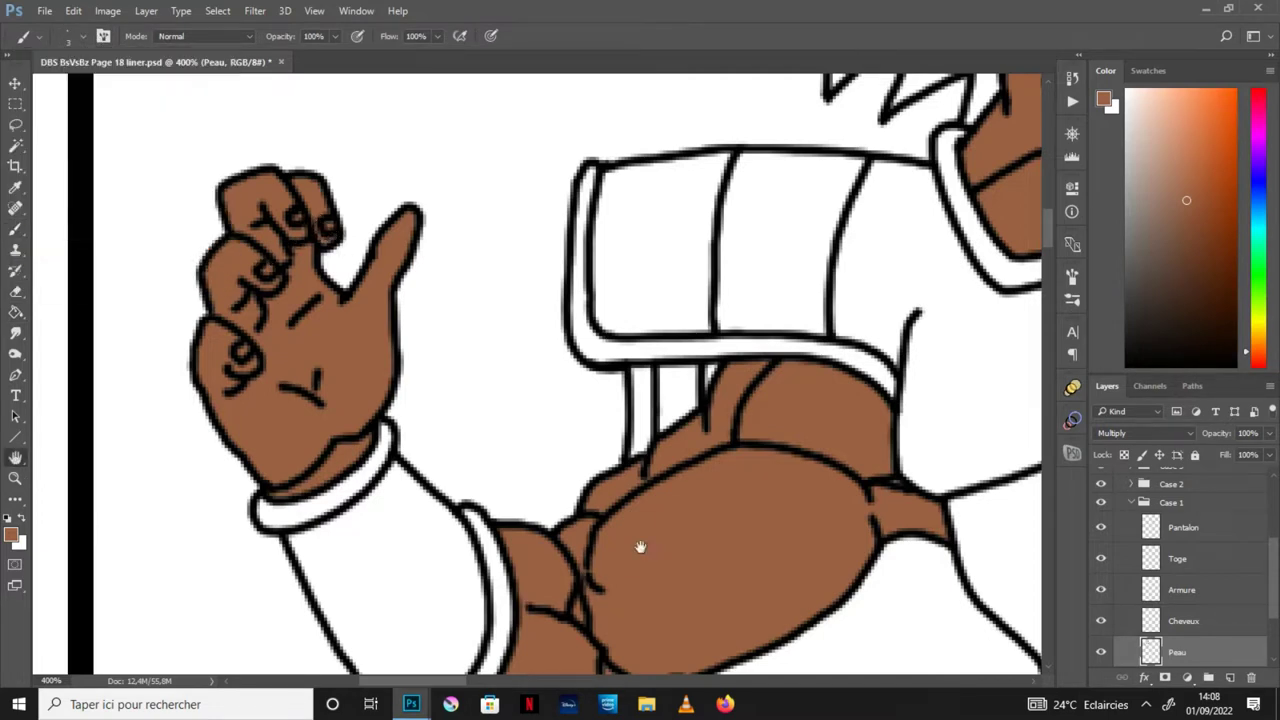
pyautogui.moveTo(590, 593); pyautogui.dragTo(400, 433)
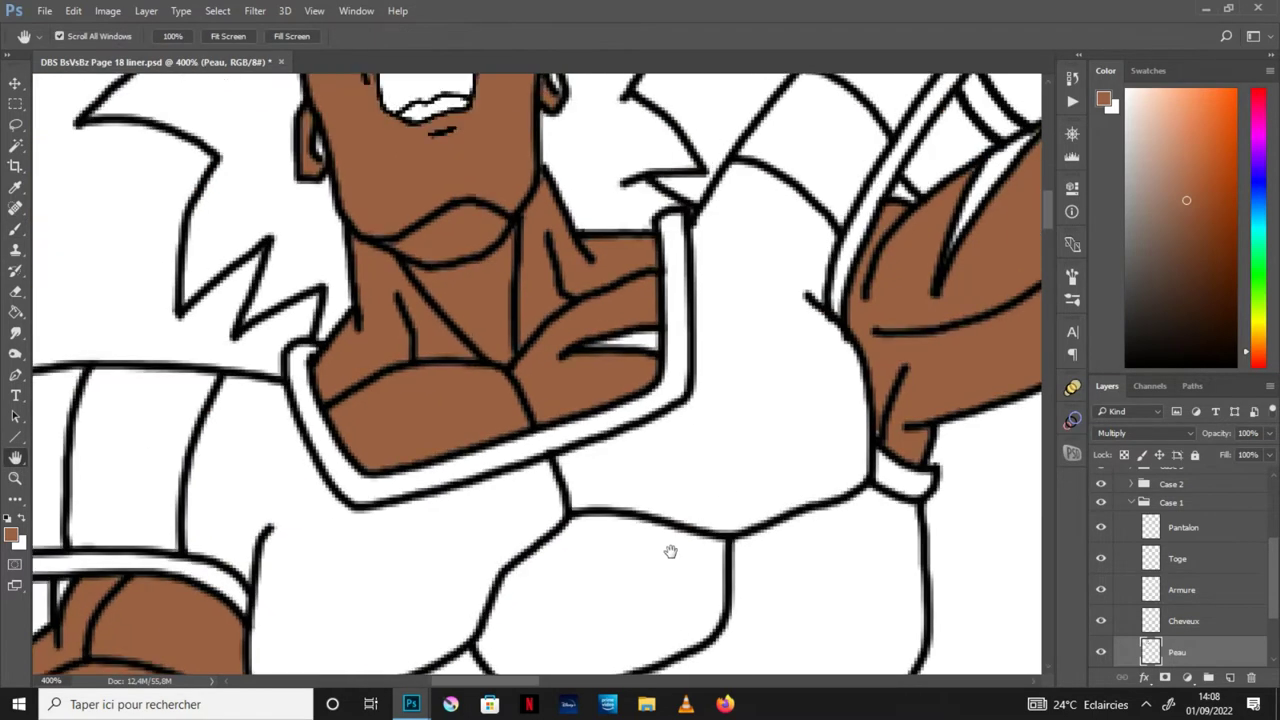
pyautogui.moveTo(857, 356); pyautogui.dragTo(212, 383)
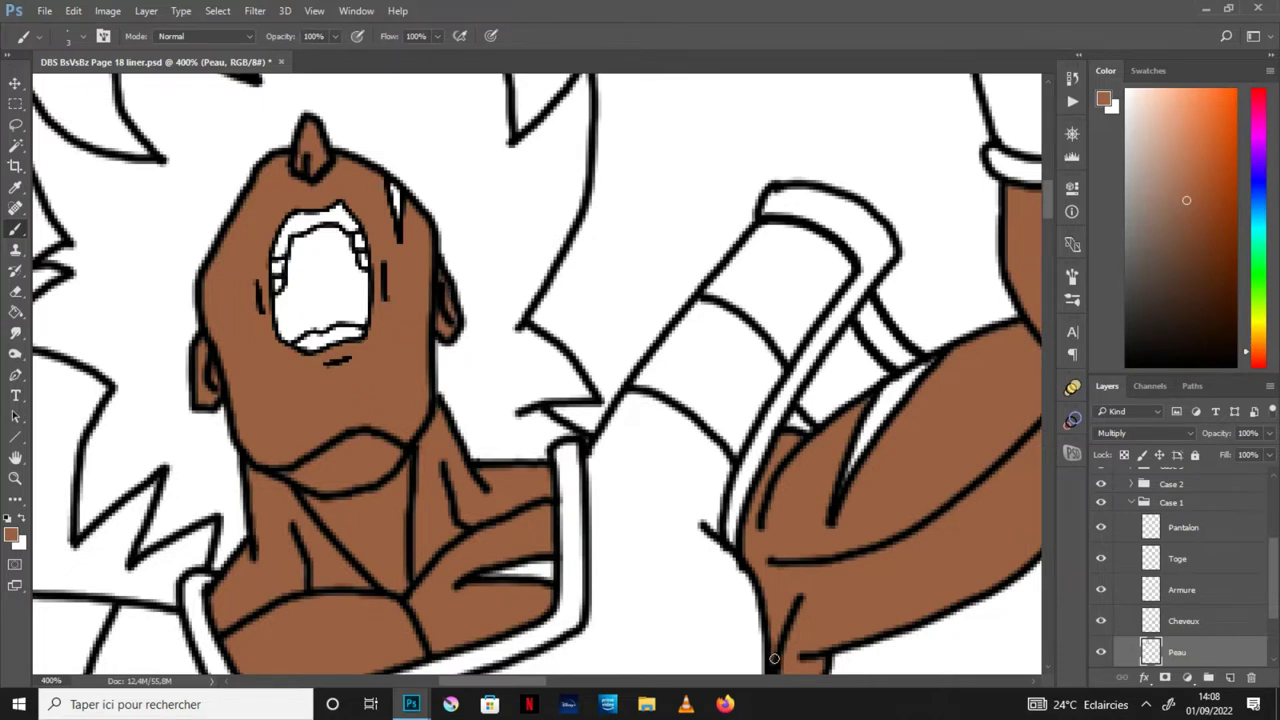
pyautogui.moveTo(535, 591); pyautogui.dragTo(734, 623)
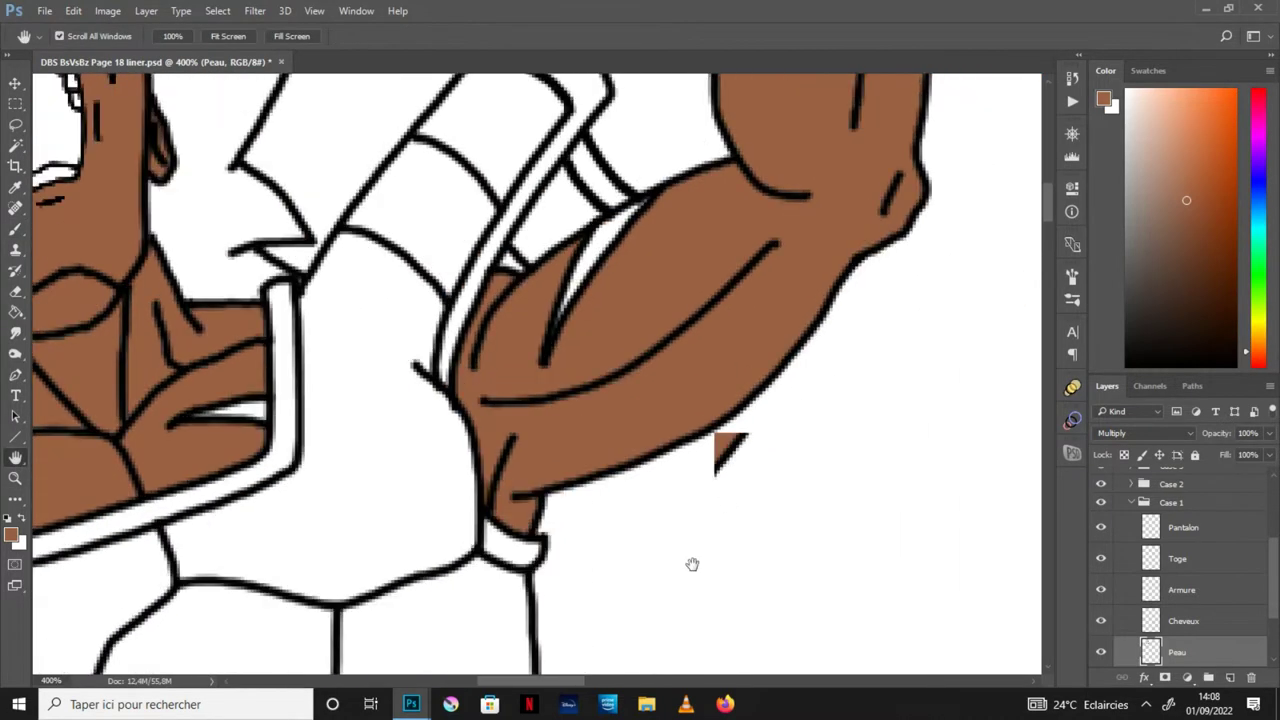
pyautogui.click(15, 232)
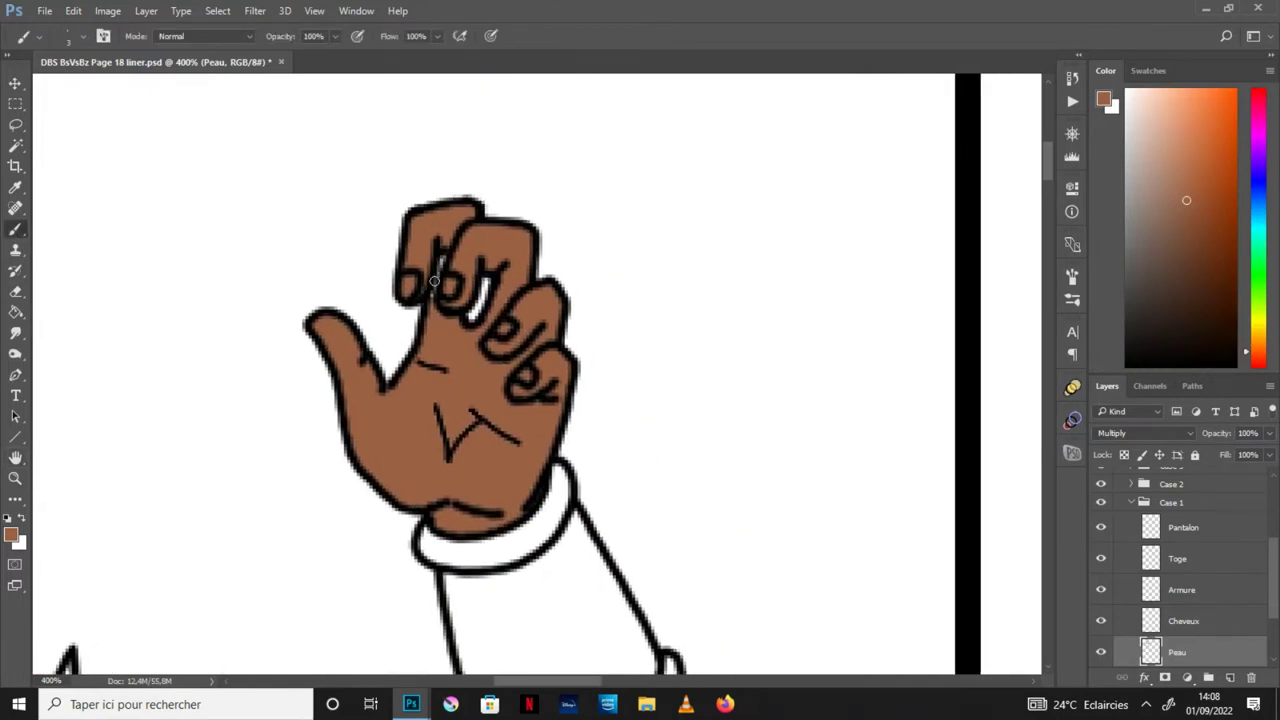
# Step: Zoom out, select the Cheveux layer and bring up the colour reference sheet
pyautogui.click(15, 457)
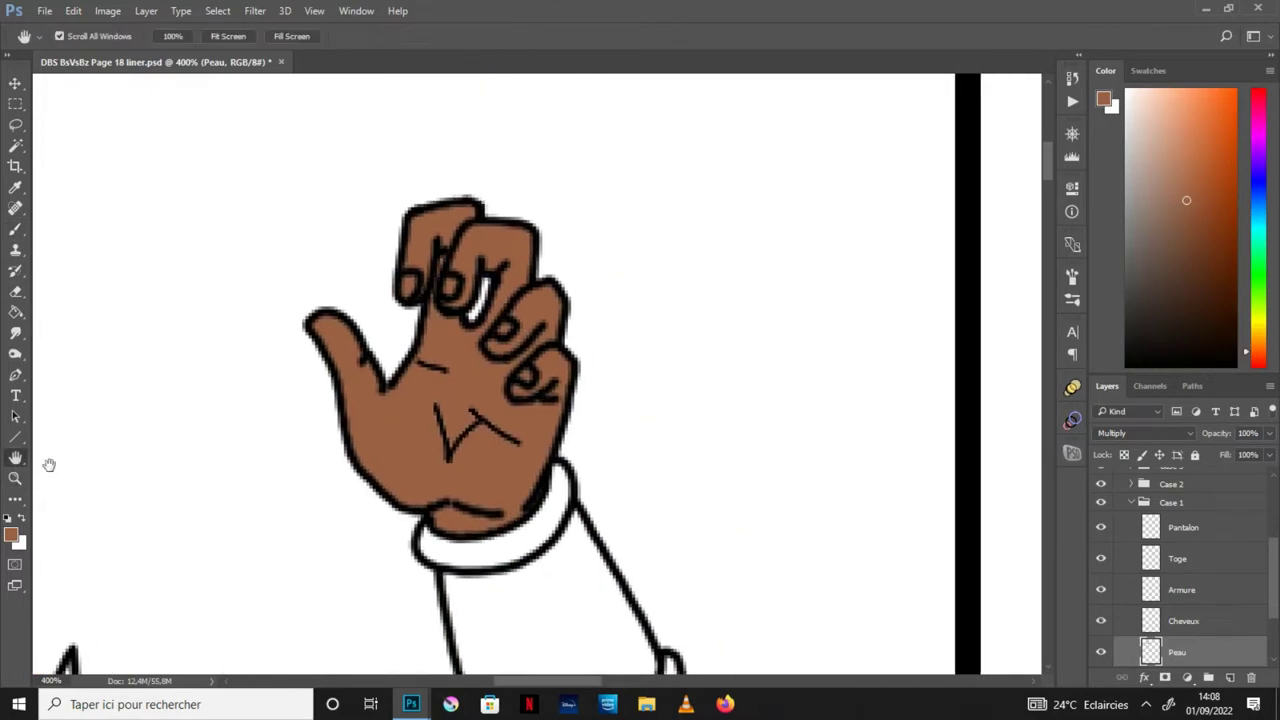
pyautogui.hotkey('ctrl', '-')
pyautogui.hotkey('ctrl', '-')
pyautogui.moveTo(660, 660)
pyautogui.mouseDown()
pyautogui.moveTo(788, 303)
pyautogui.moveTo(878, 483)
pyautogui.mouseUp()
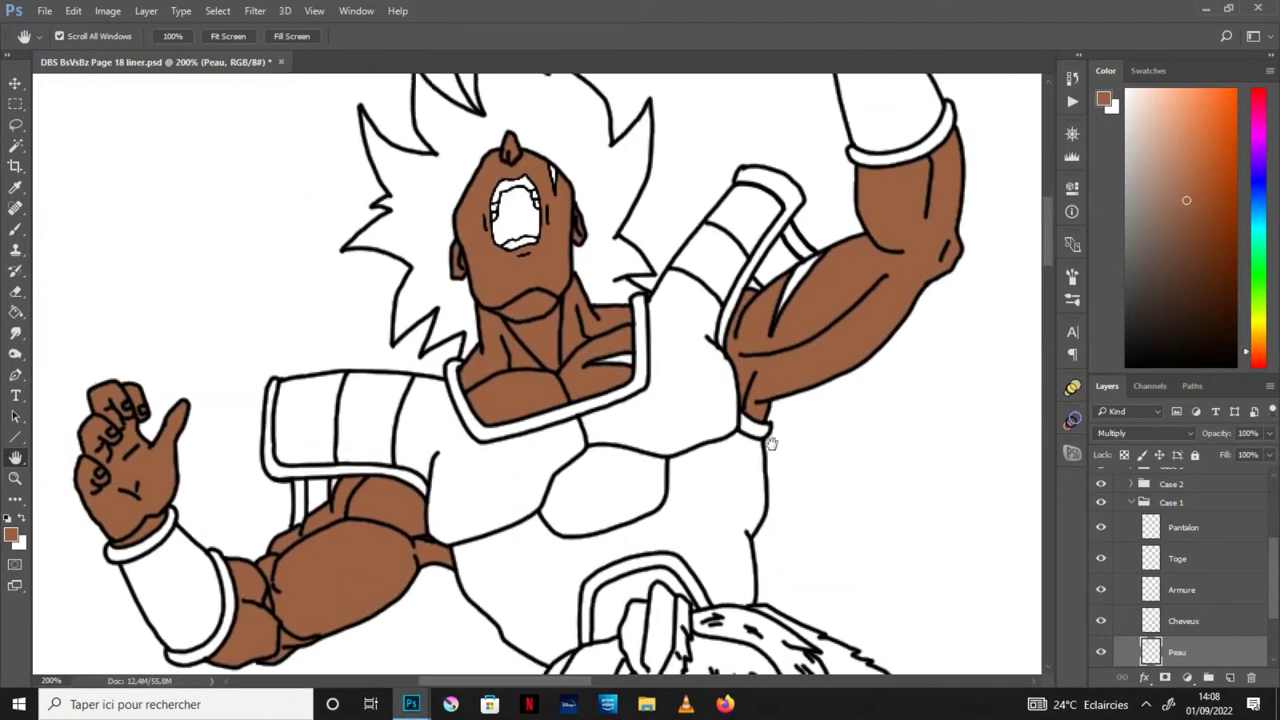
pyautogui.click(1183, 621)
pyautogui.click(494, 620)
# Step: Sample dark grey from the reference and fill the spiky hair with it
pyautogui.click(15, 188)
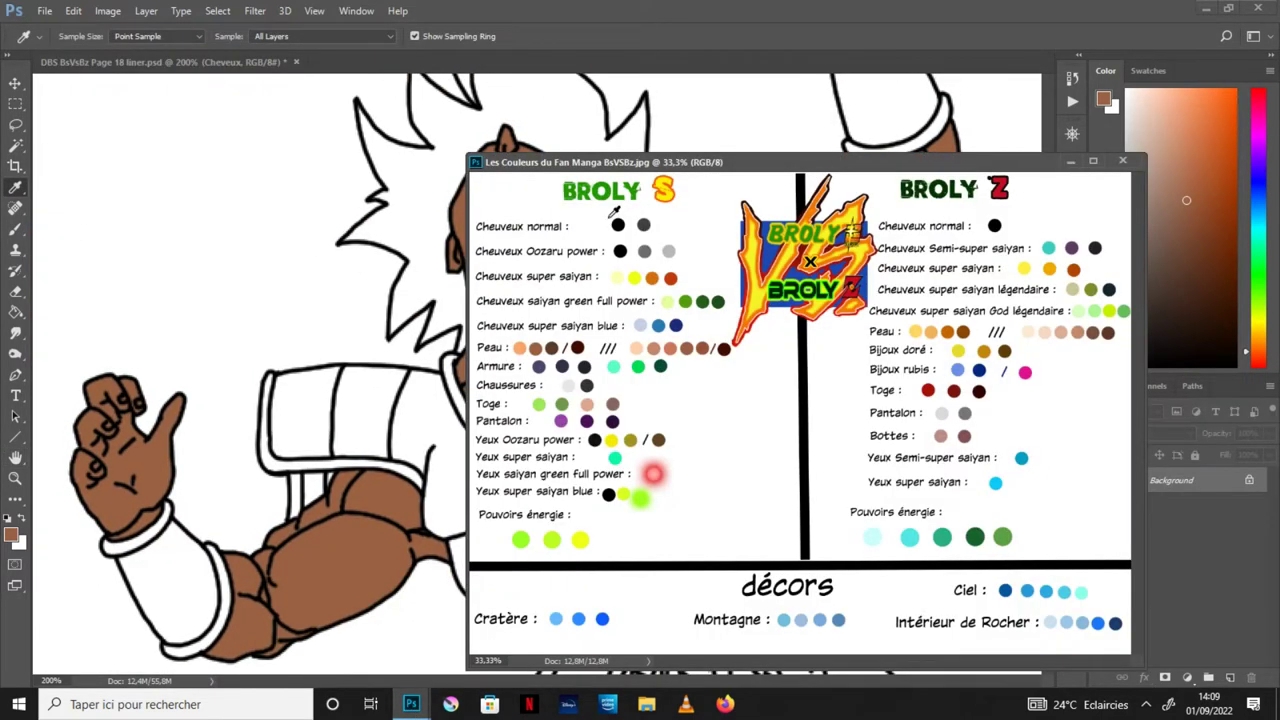
pyautogui.click(644, 226)
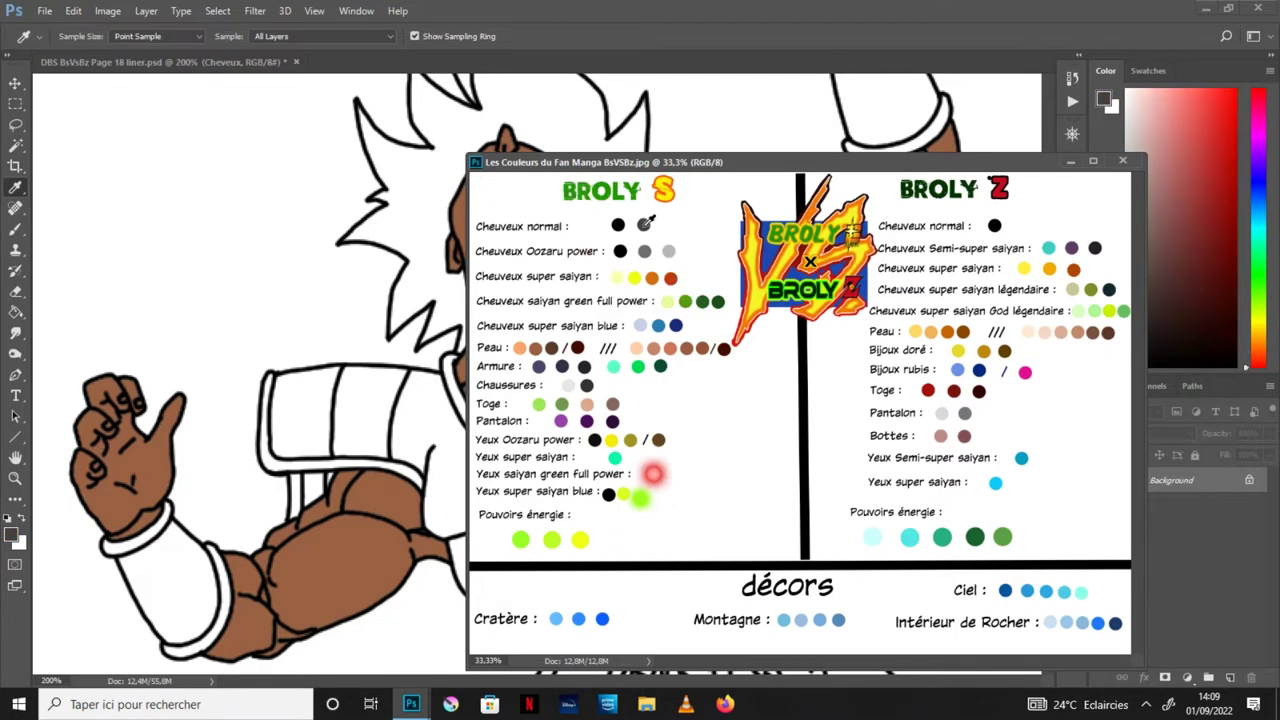
pyautogui.click(1070, 161)
pyautogui.press('g')
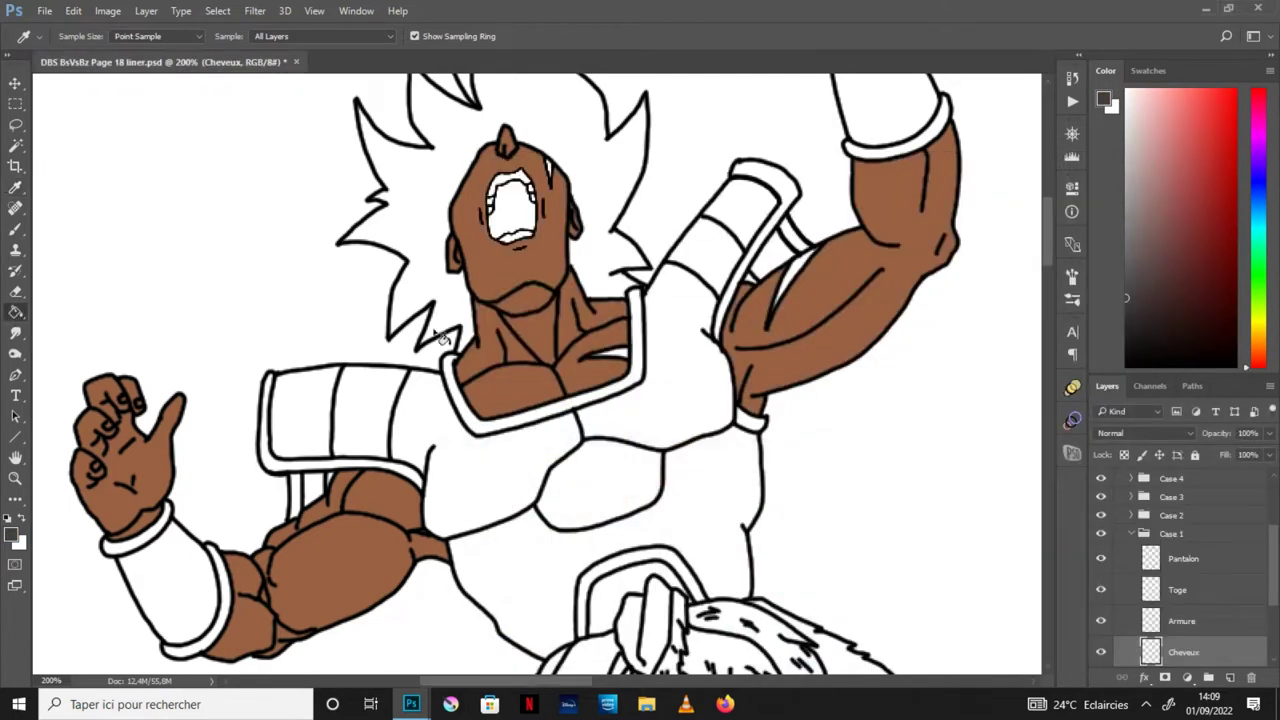
pyautogui.click(414, 234)
# Step: Set the hair layer to Multiply and brush in the remaining hair gaps
pyautogui.click(1160, 433)
pyautogui.click(1140, 174)
pyautogui.click(15, 457)
pyautogui.moveTo(768, 381); pyautogui.dragTo(733, 436)
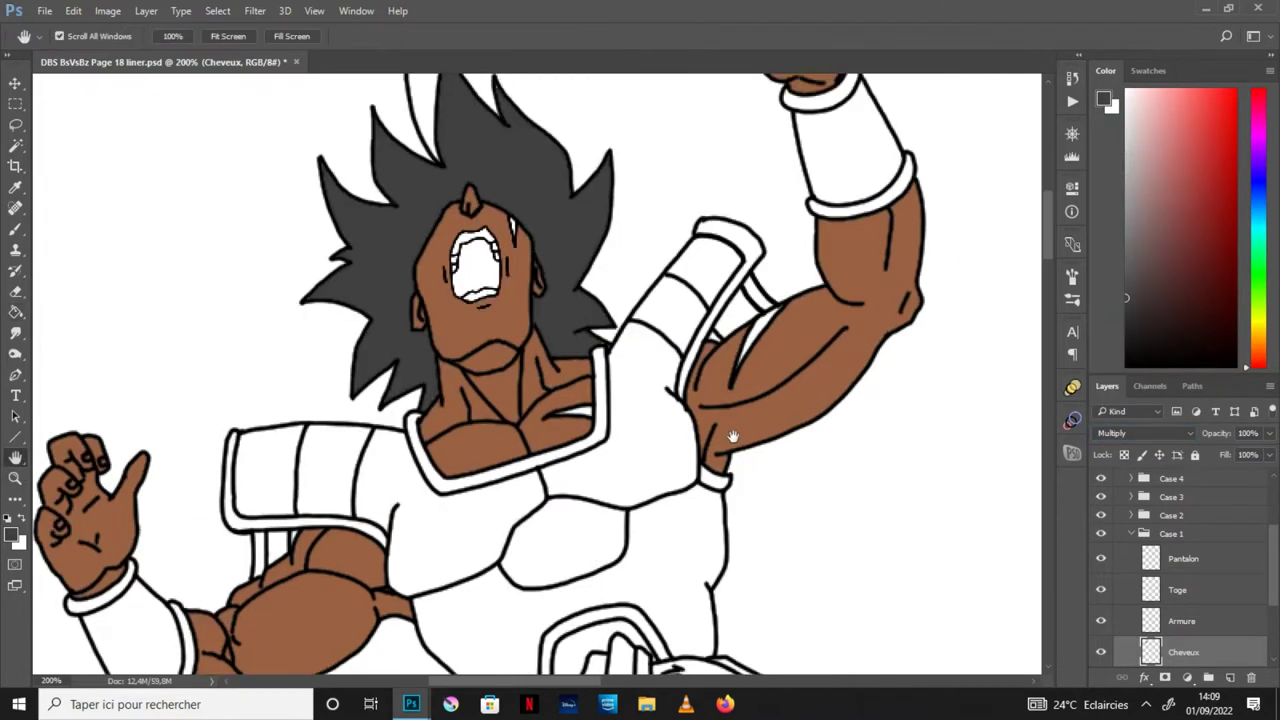
pyautogui.scroll(2, 590, 220)
pyautogui.press('b')
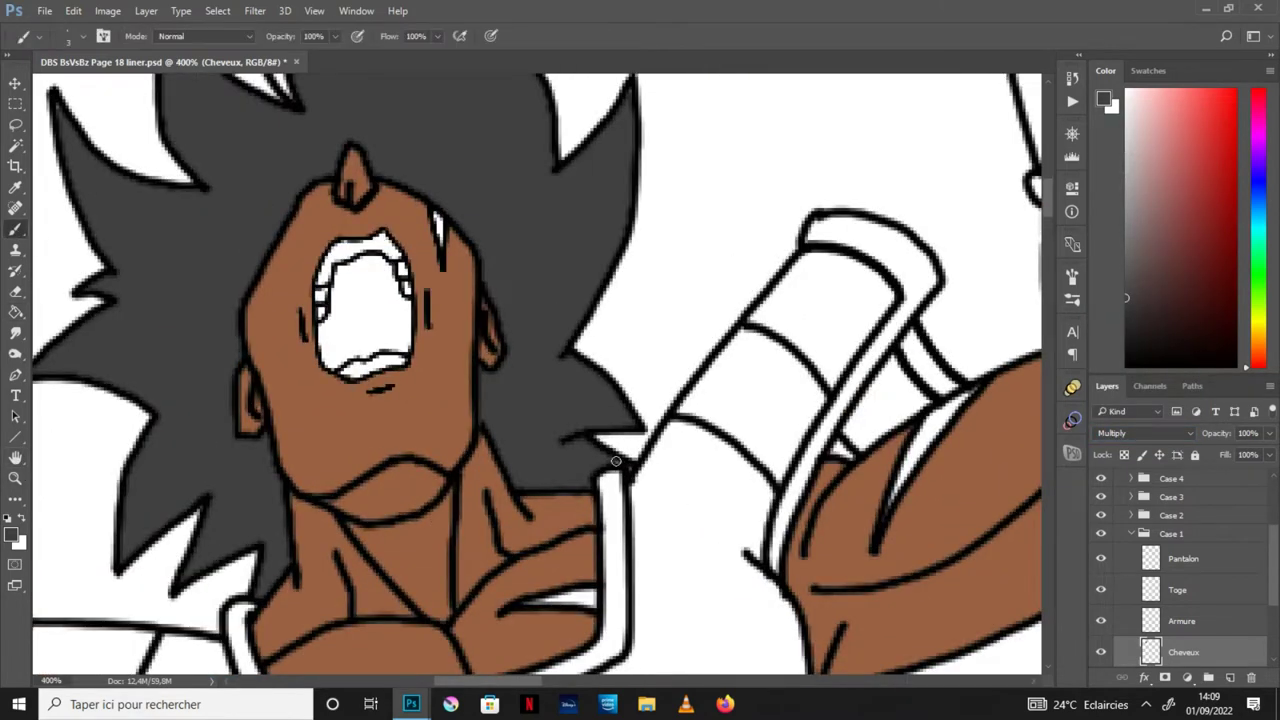
pyautogui.moveTo(181, 433); pyautogui.dragTo(321, 518)
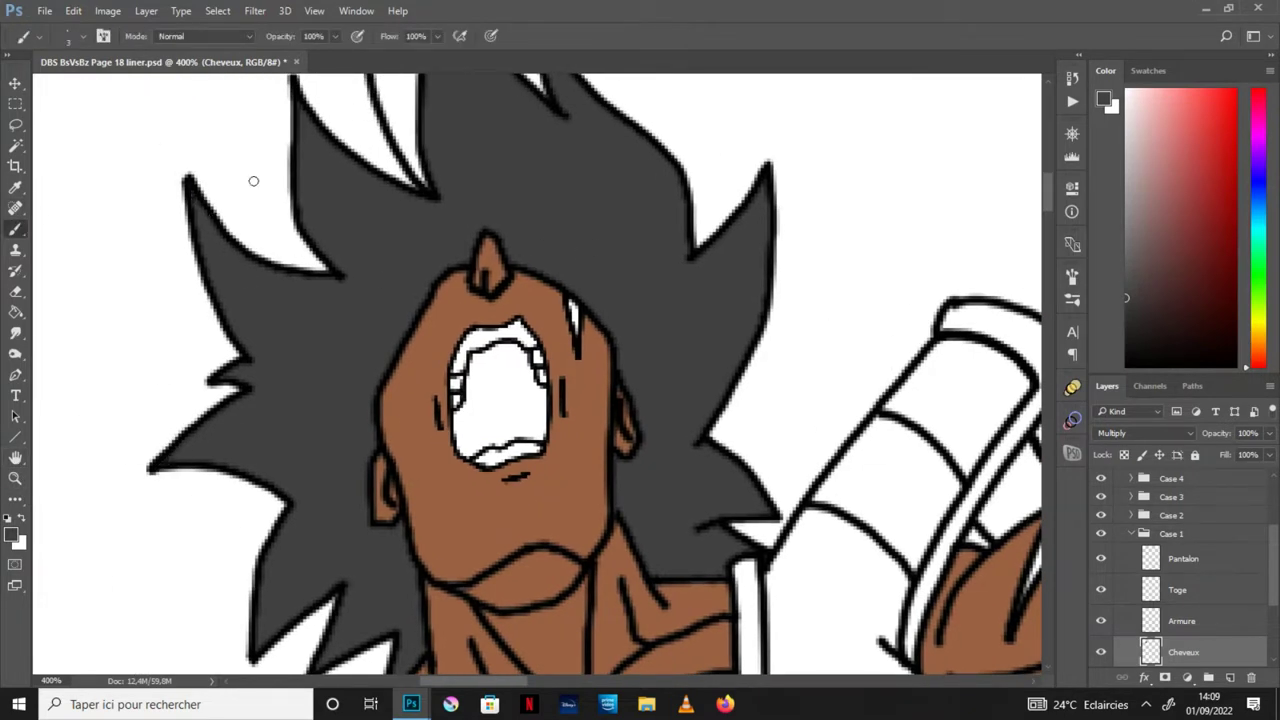
pyautogui.moveTo(457, 234); pyautogui.dragTo(405, 394)
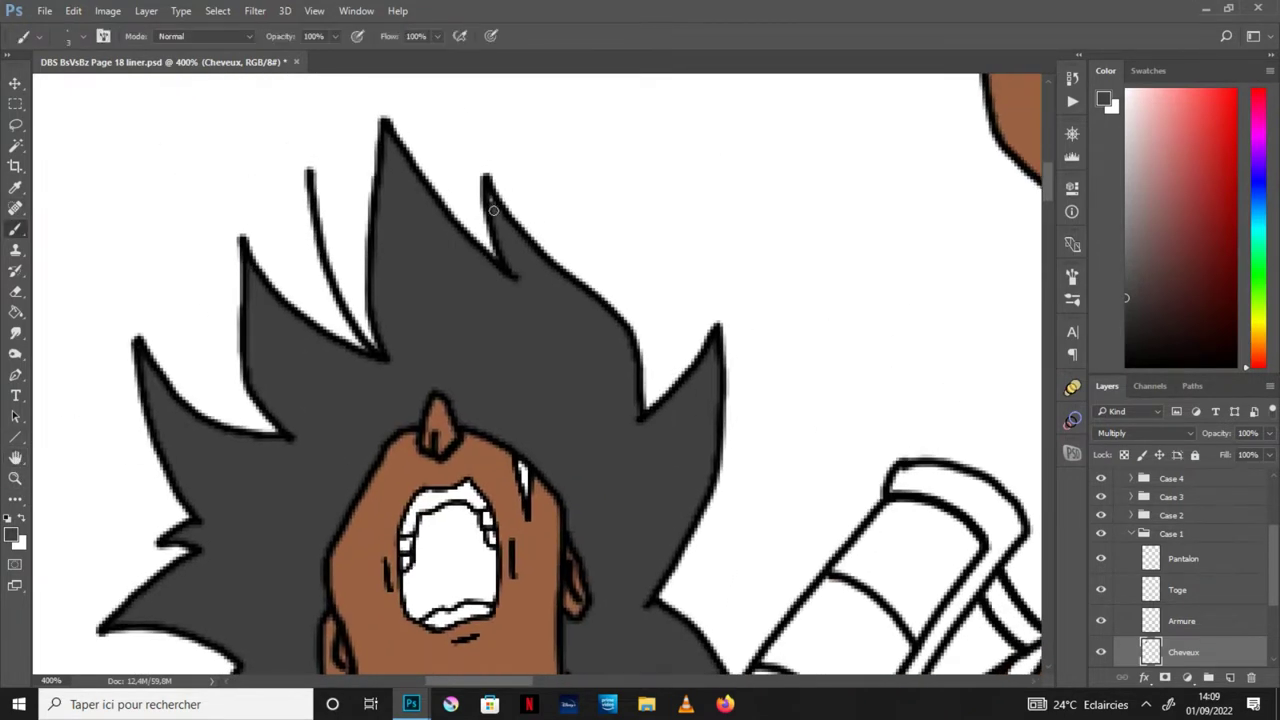
# Step: Fill the tongue pink
pyautogui.click(15, 458)
pyautogui.scroll(-1, 652, 430)
pyautogui.moveTo(652, 430); pyautogui.dragTo(652, 349)
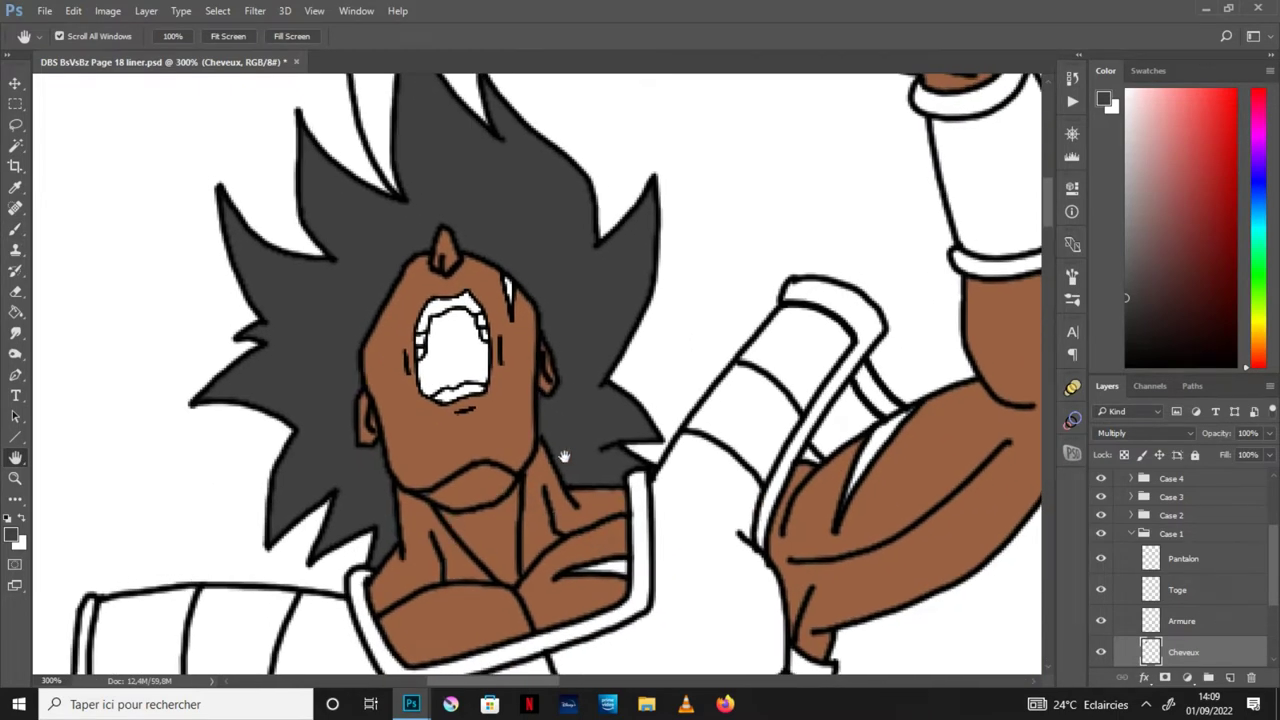
pyautogui.click(1166, 94)
pyautogui.press('g')
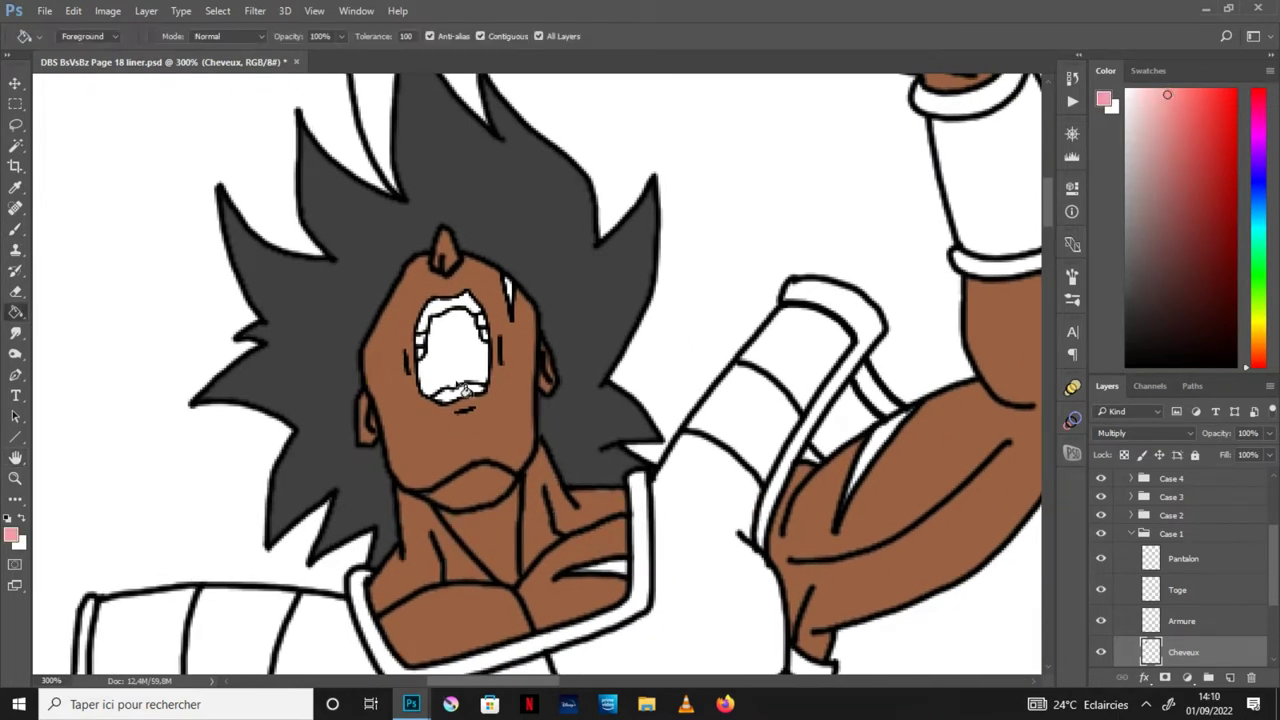
pyautogui.click(466, 396)
# Step: Fill the open mouth's interior dark red and zoom out to the whole panel
pyautogui.click(1176, 230)
pyautogui.click(1168, 211)
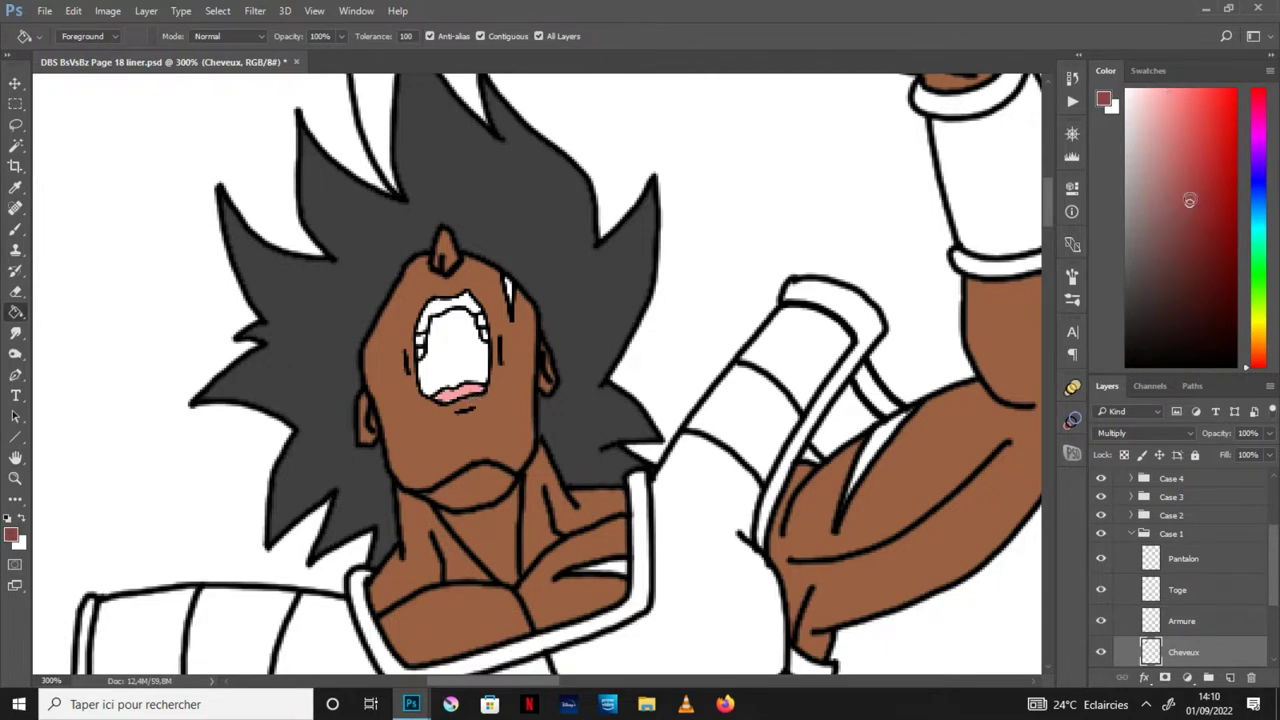
pyautogui.click(488, 358)
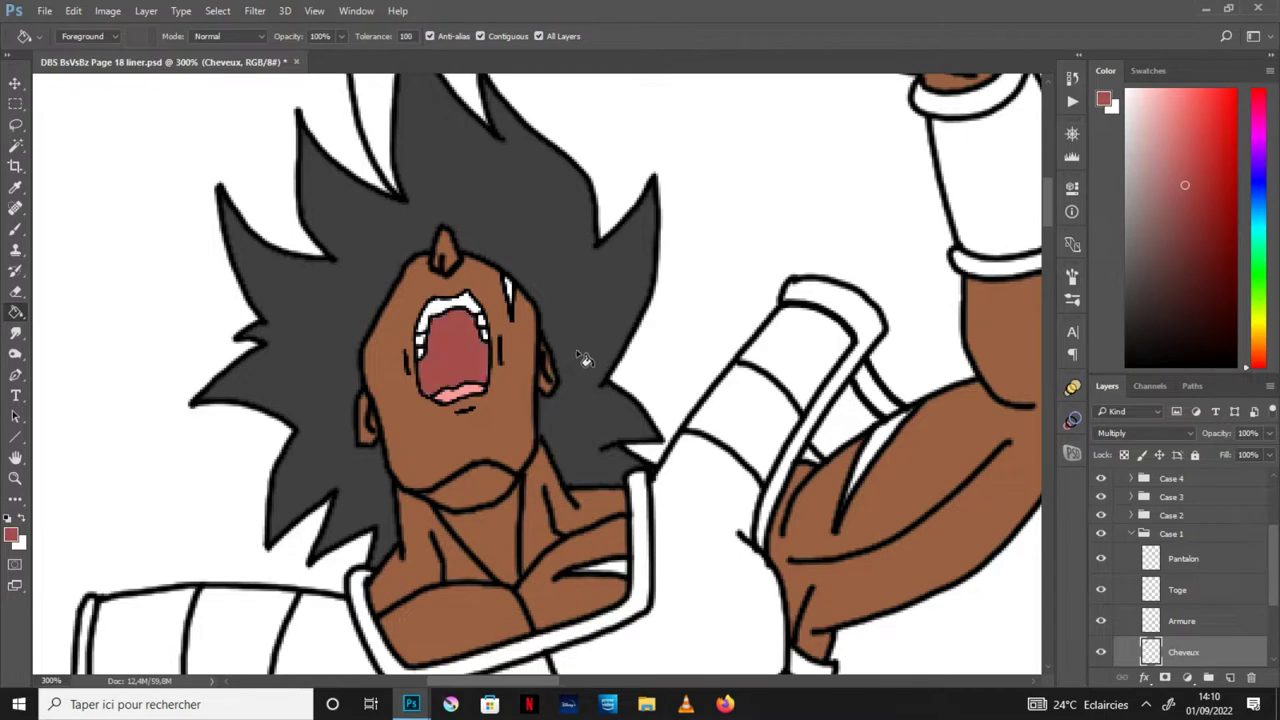
pyautogui.click(15, 458)
pyautogui.scroll(-1, 709, 494)
pyautogui.scroll(-1, 709, 494)
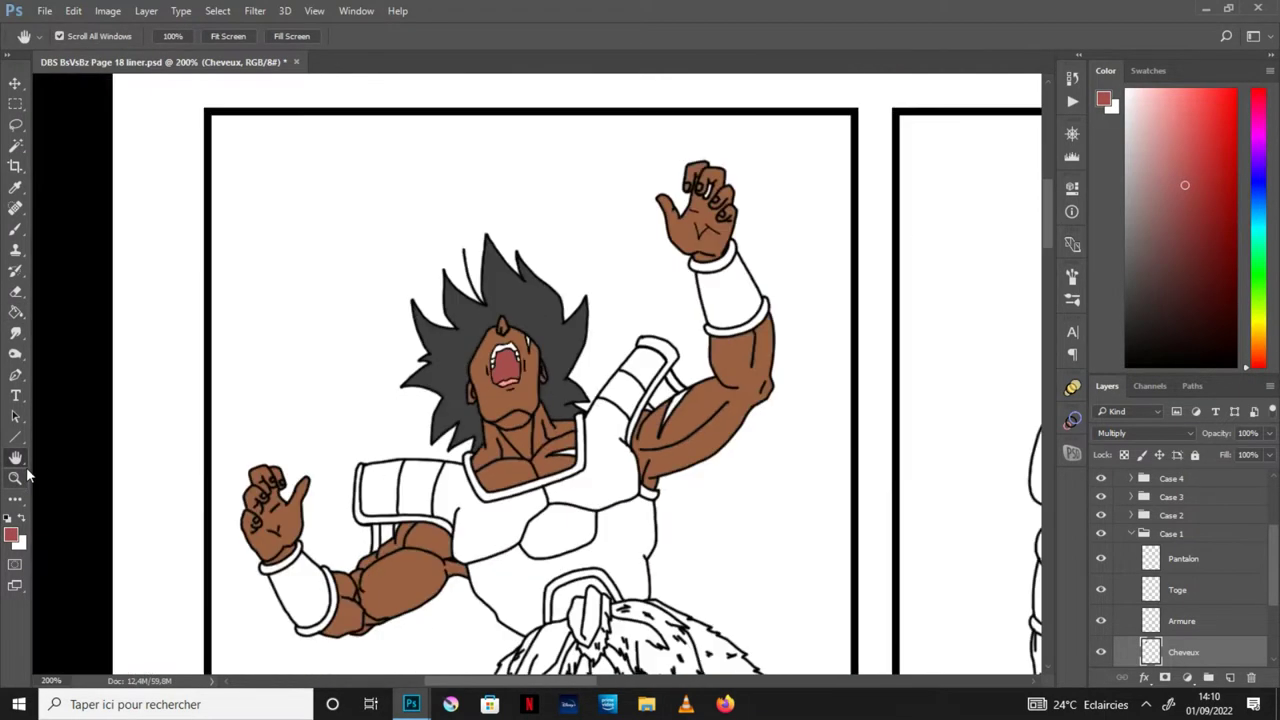
pyautogui.scroll(-1, 709, 494)
pyautogui.moveTo(709, 494); pyautogui.dragTo(580, 470)
# Step: Save the page, sample the dark maroon swatch, and select the Peau layer
pyautogui.click(44, 10)
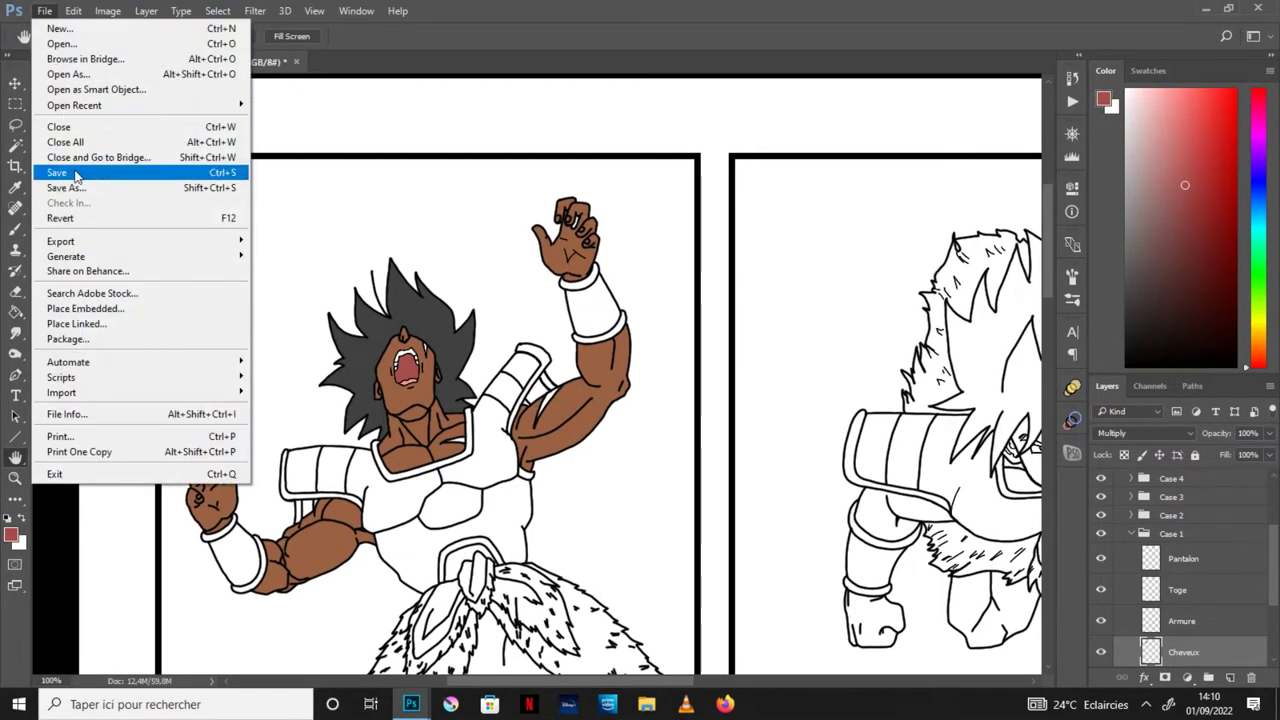
pyautogui.click(75, 170)
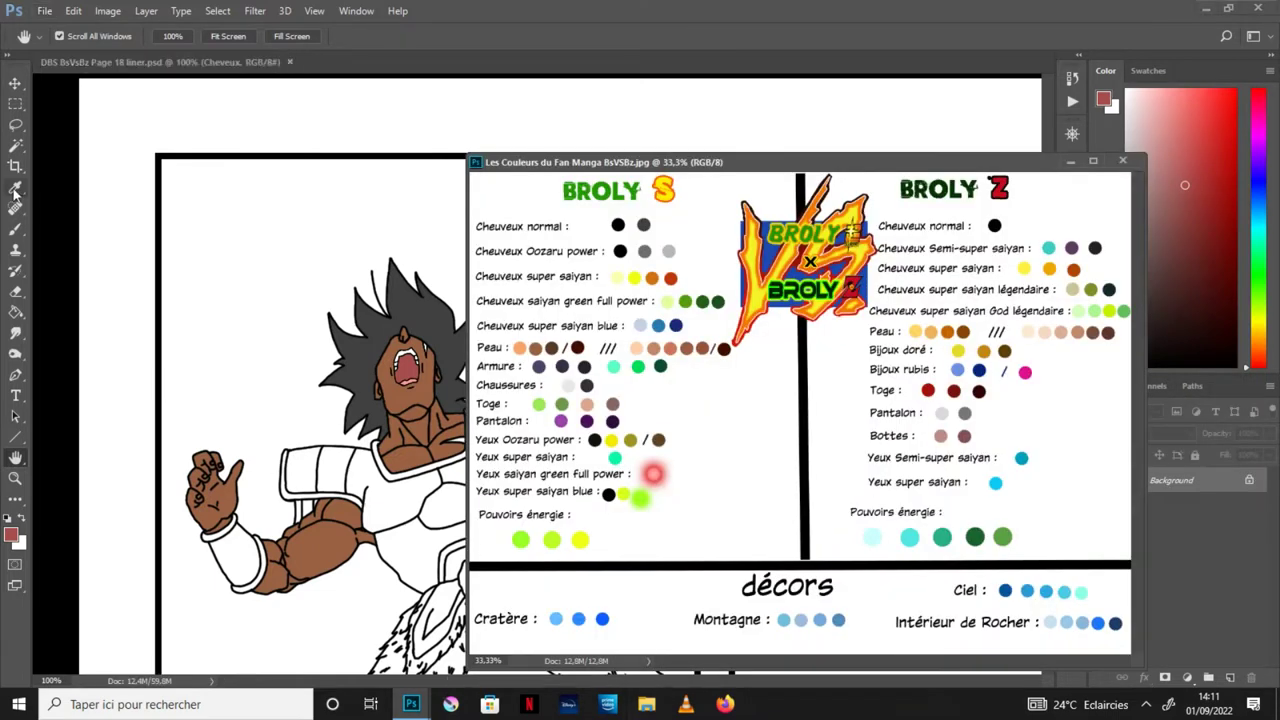
pyautogui.click(15, 190)
pyautogui.click(578, 347)
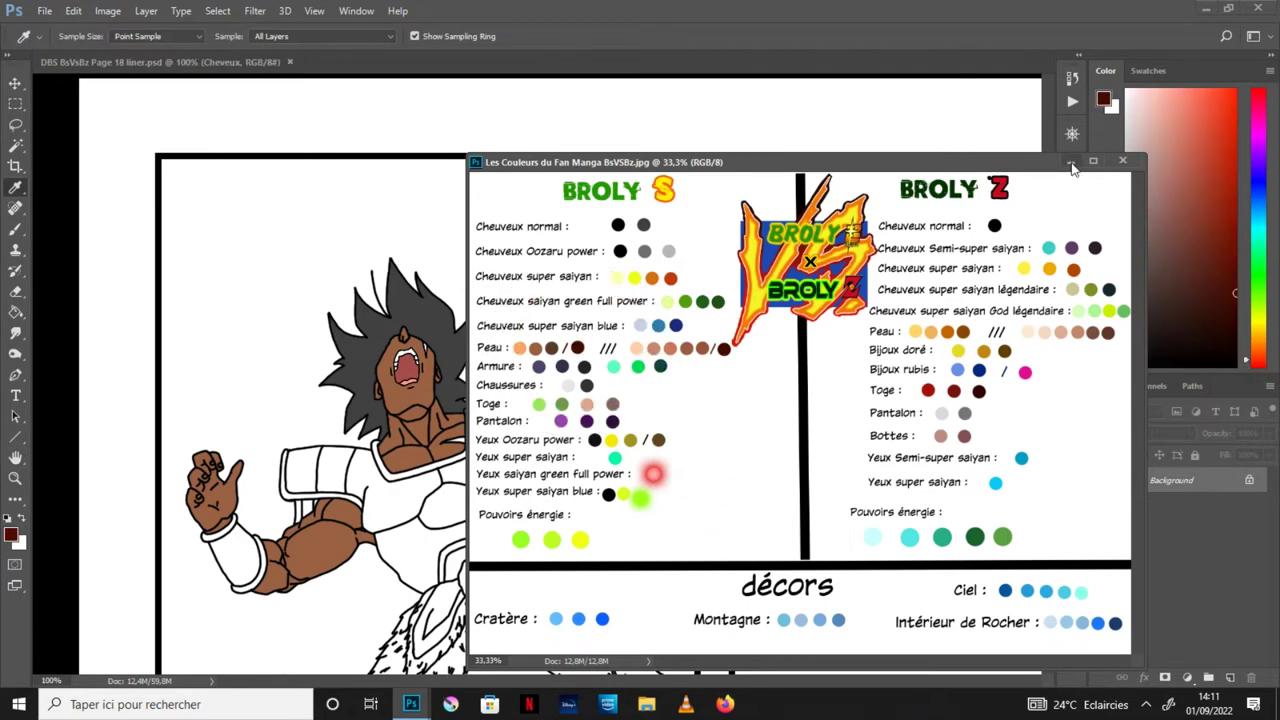
pyautogui.click(1070, 161)
pyautogui.scroll(-2, 1275, 570)
pyautogui.click(1180, 613)
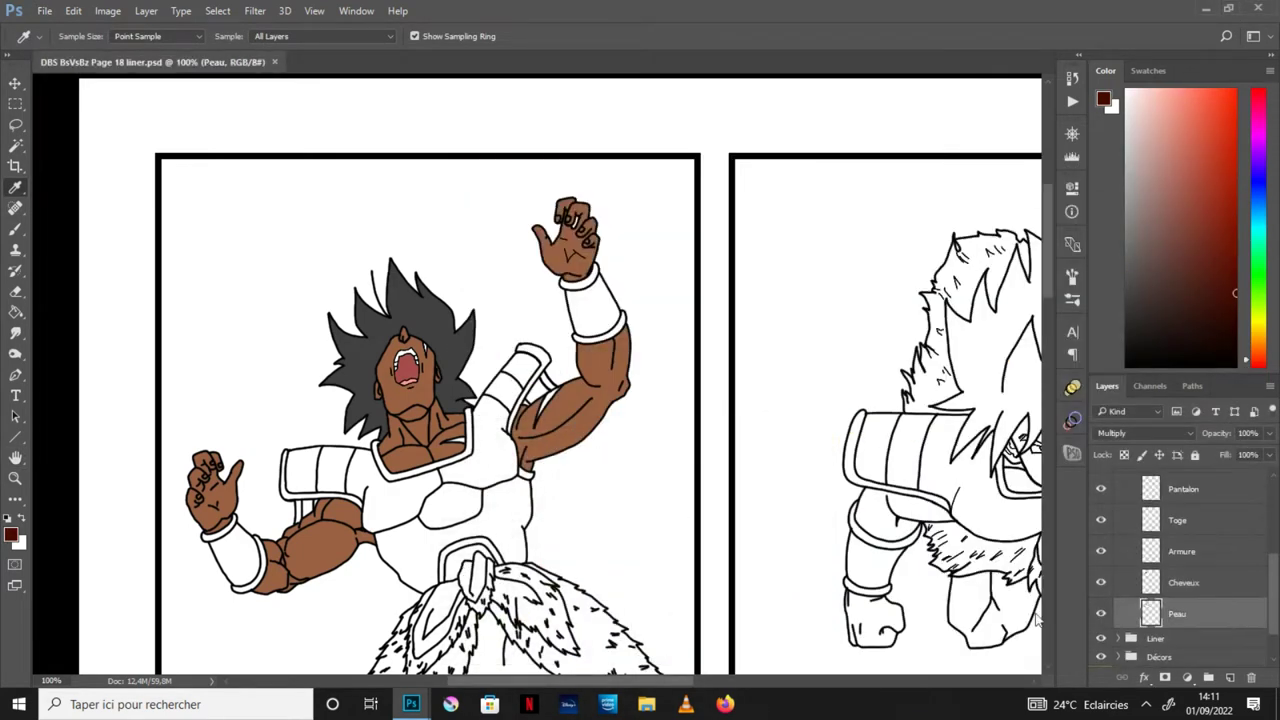
# Step: Zoom in and fill the white gaps on the upper arm and hairline dark maroon
pyautogui.hotkey('ctrl', '+')
pyautogui.press('h')
pyautogui.moveTo(576, 537); pyautogui.dragTo(631, 423)
pyautogui.hotkey('ctrl', '+')
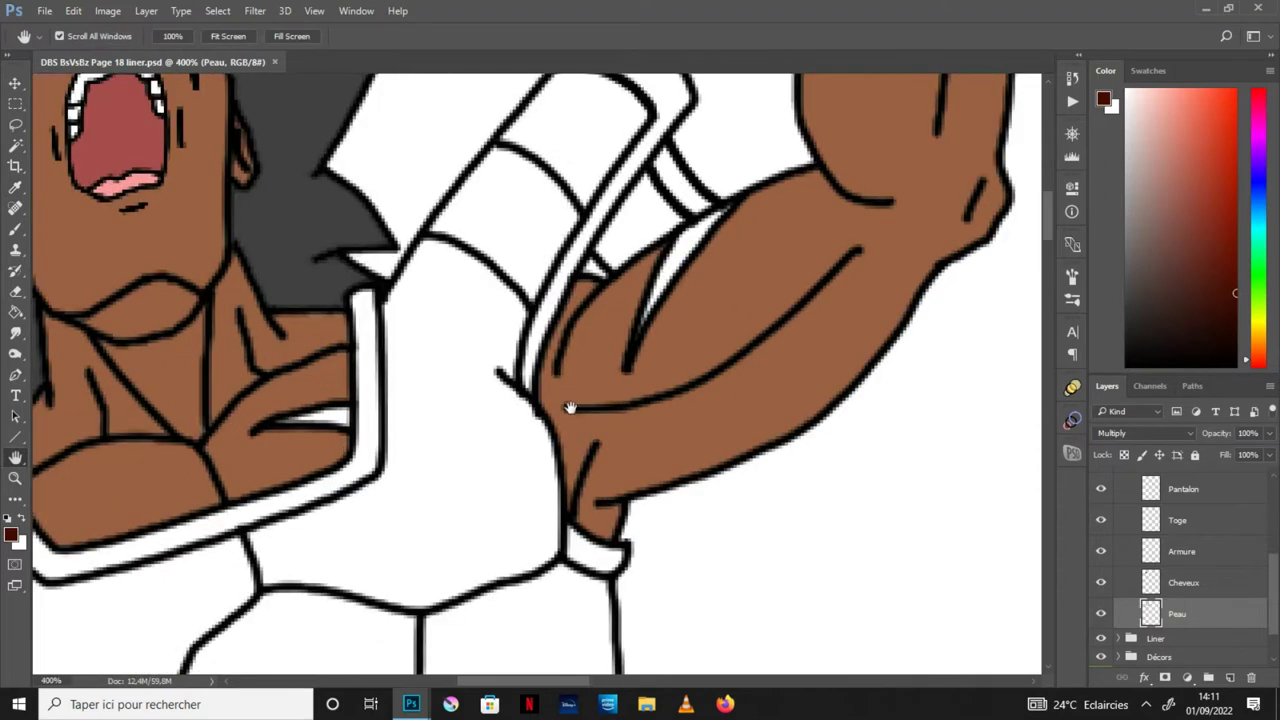
pyautogui.press('g')
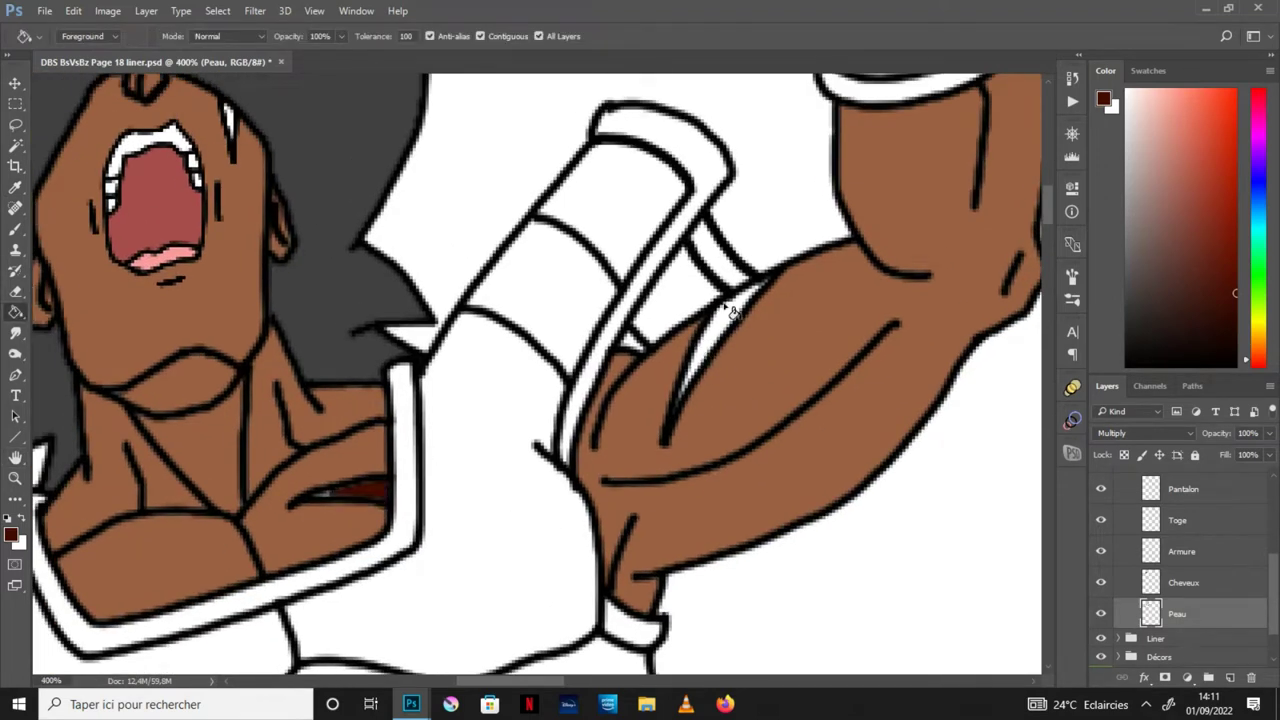
pyautogui.click(720, 335)
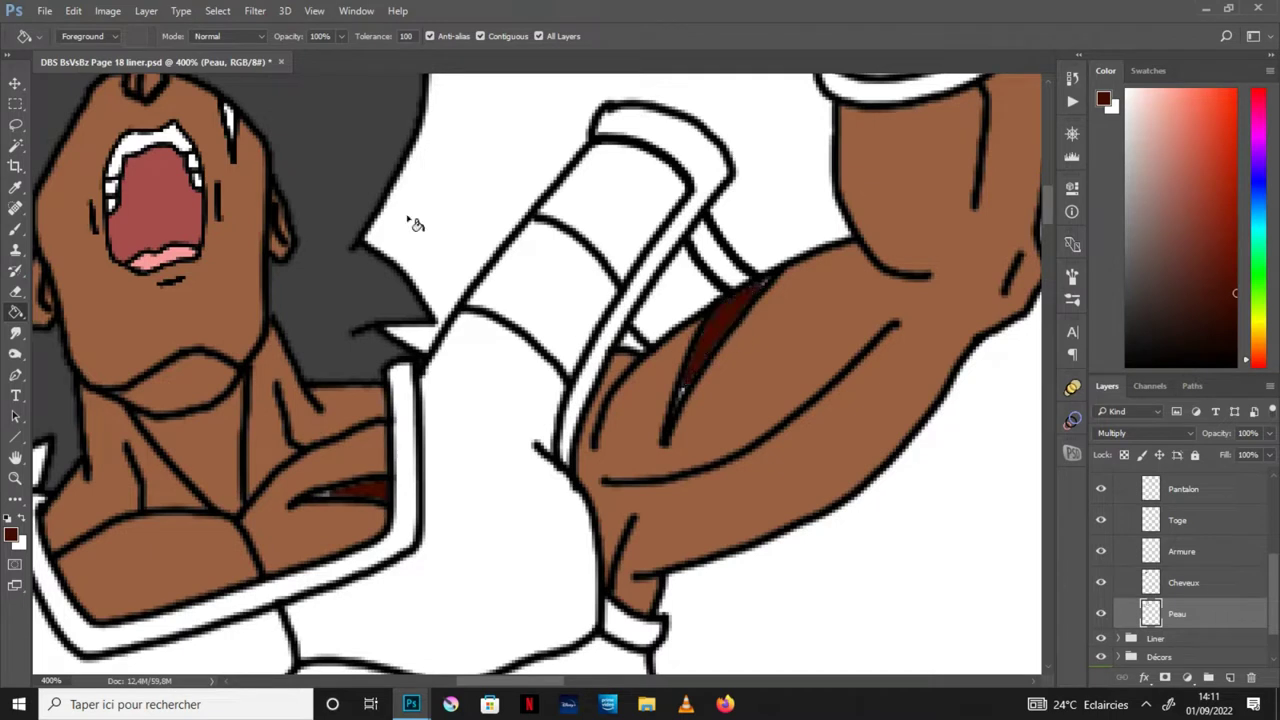
pyautogui.click(236, 125)
pyautogui.click(15, 229)
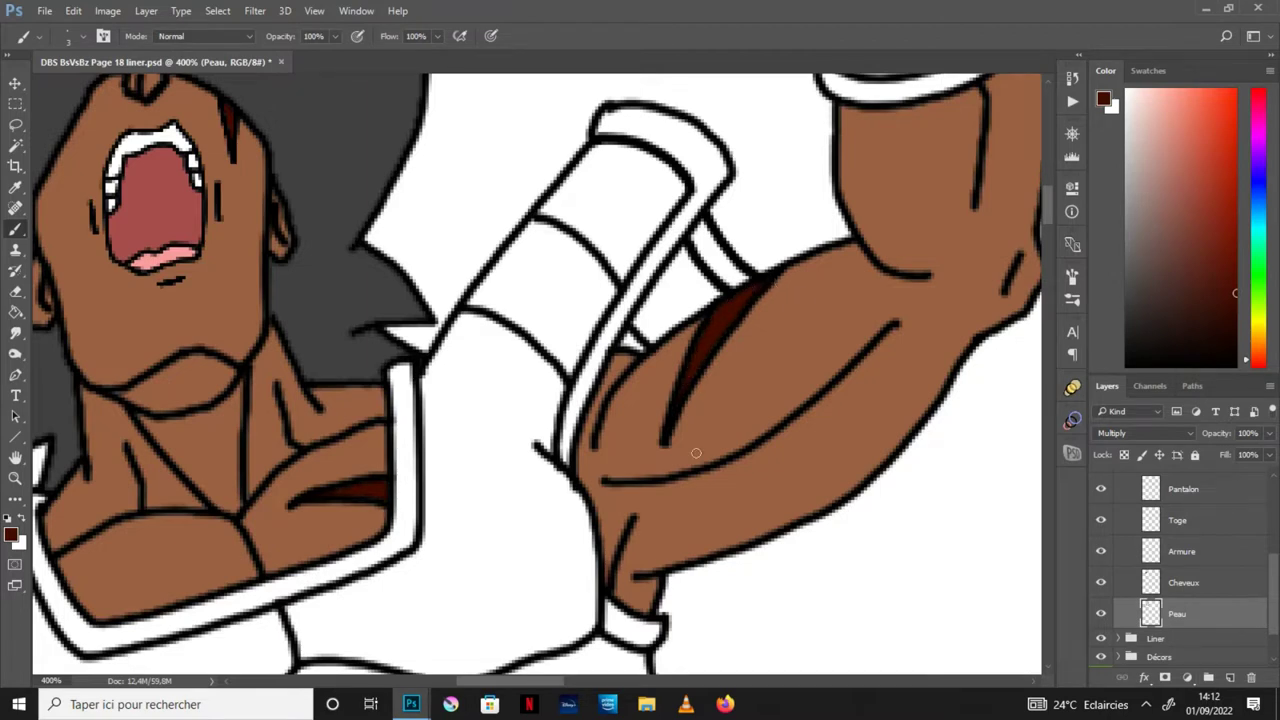
# Step: Zoom out to the upper body and save the page
pyautogui.hotkey('ctrl', '-')
pyautogui.hotkey('ctrl', '-')
pyautogui.click(15, 457)
pyautogui.click(44, 10)
pyautogui.click(85, 172)
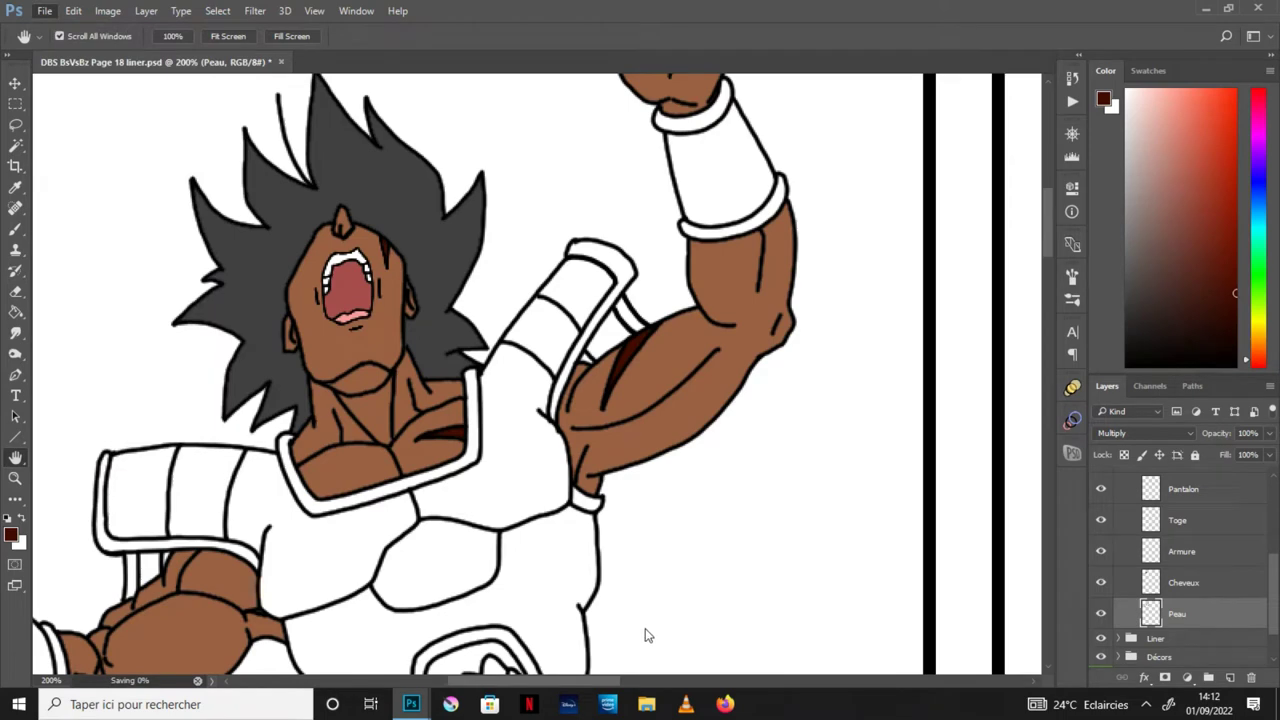
pyautogui.moveTo(712, 465); pyautogui.dragTo(796, 425)
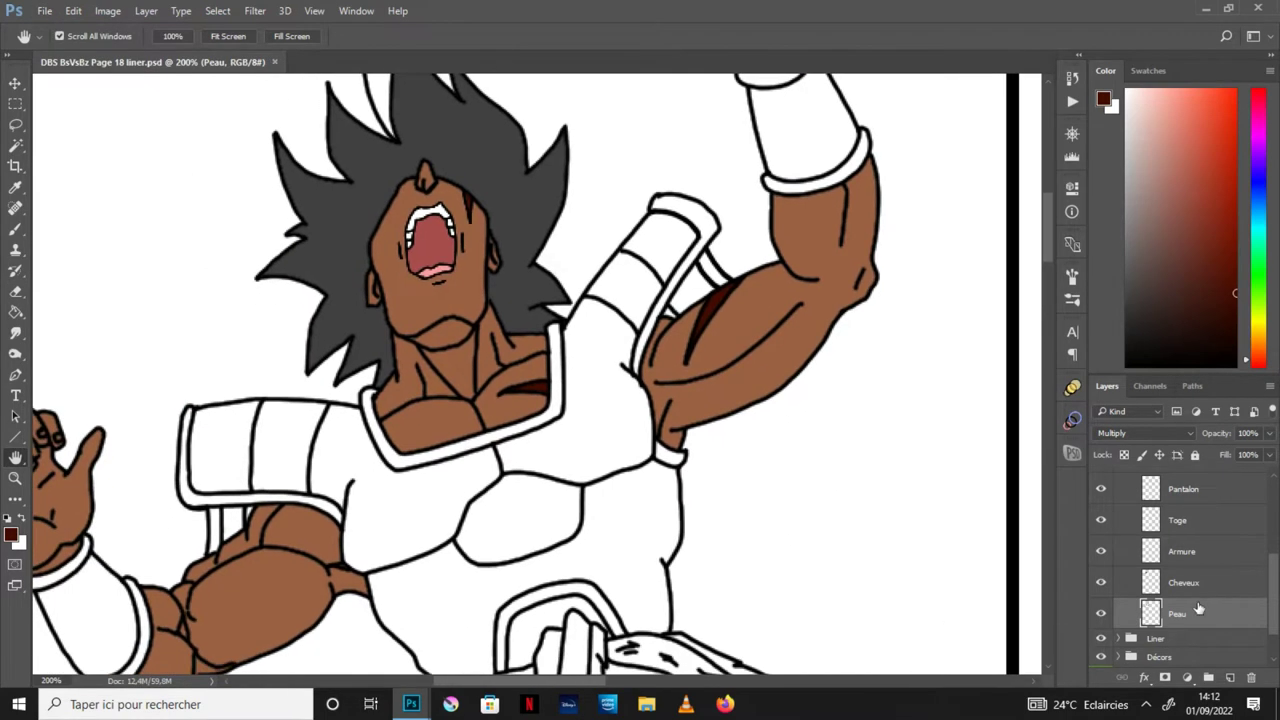
pyautogui.click(1210, 553)
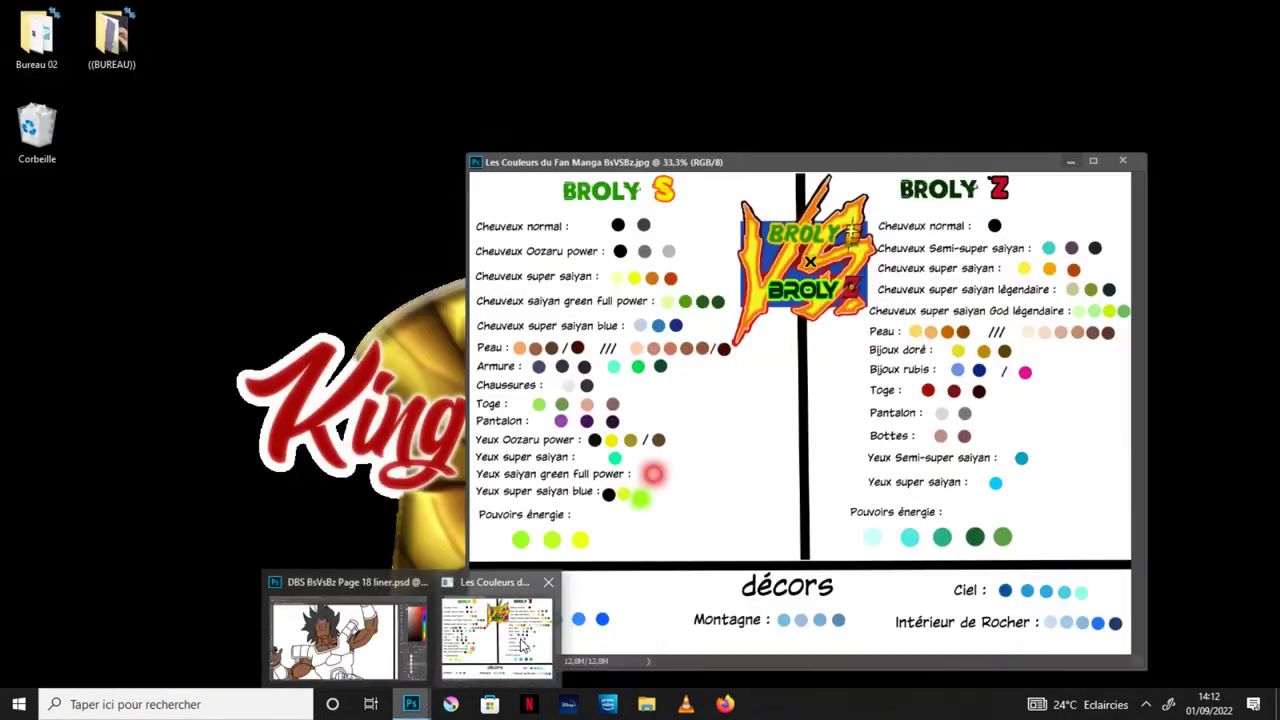
# Step: Sample the purple and green armour colours from the reference sheet
pyautogui.click(524, 627)
pyautogui.press('i')
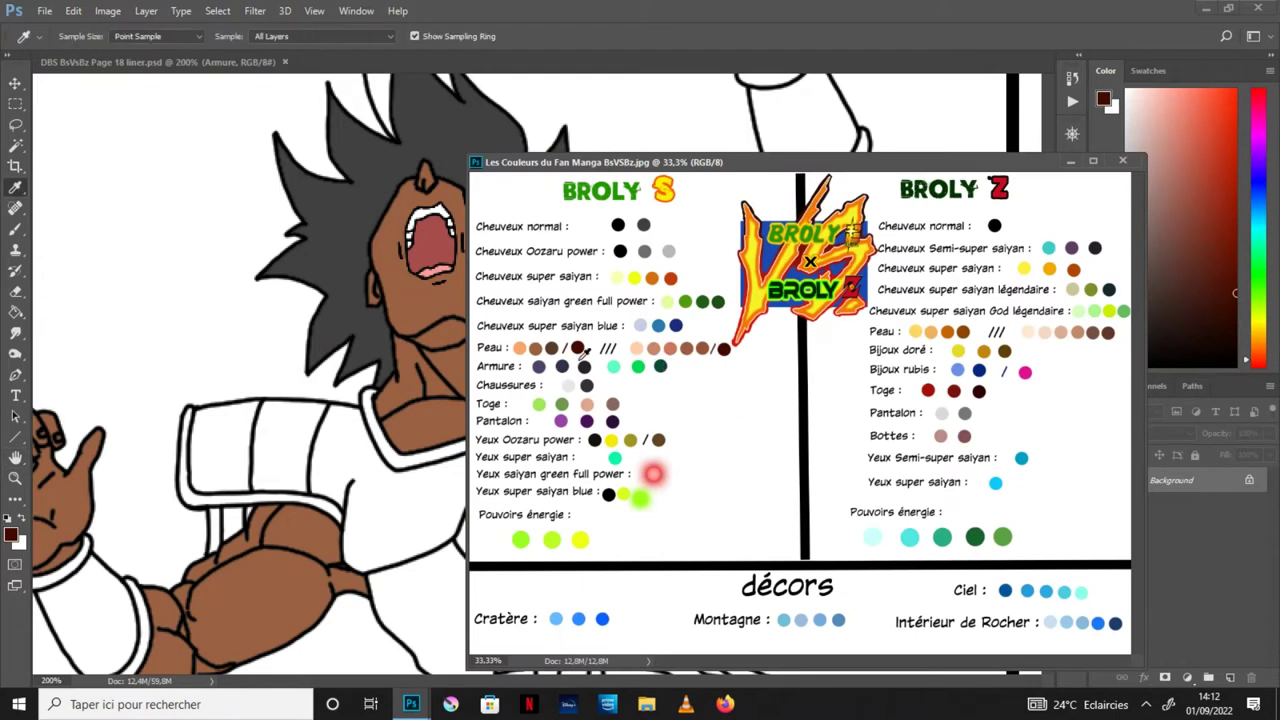
pyautogui.click(540, 366)
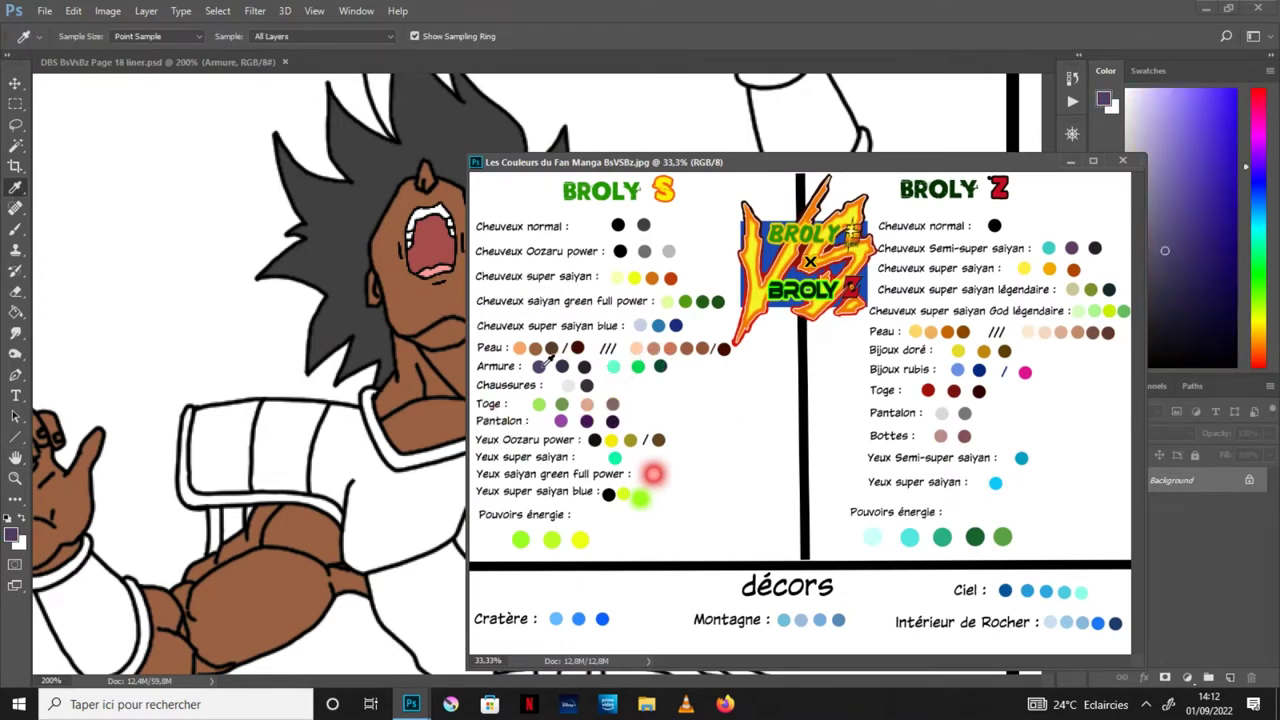
pyautogui.click(22, 520)
pyautogui.click(638, 366)
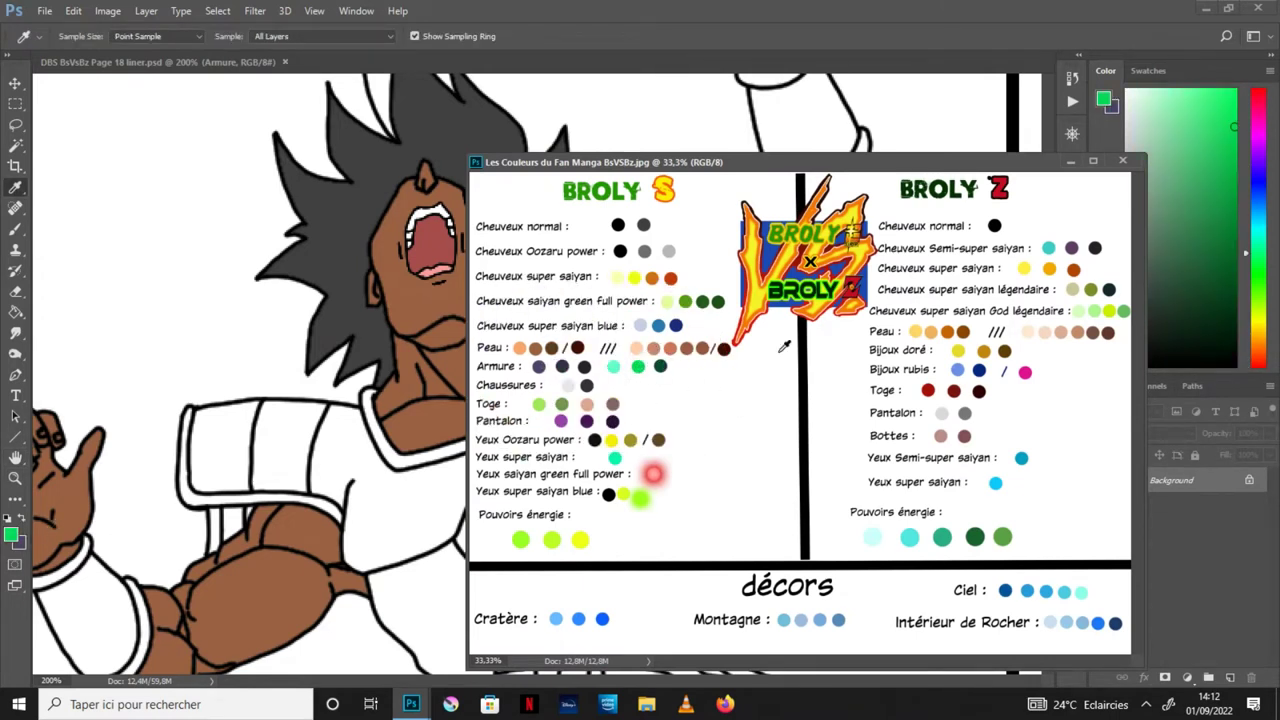
pyautogui.click(1071, 161)
# Step: Fill both shoulder pads and the chest plate green
pyautogui.click(16, 313)
pyautogui.click(292, 462)
pyautogui.click(236, 463)
pyautogui.click(663, 258)
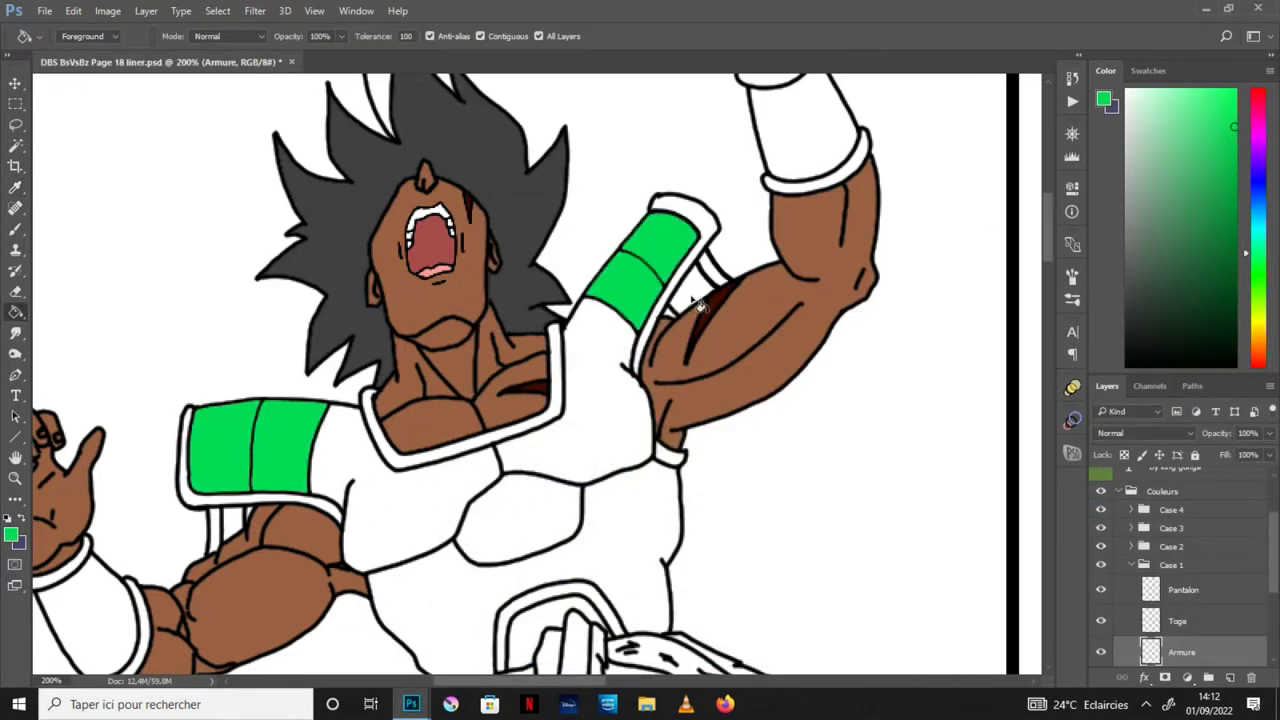
pyautogui.click(700, 300)
pyautogui.click(525, 530)
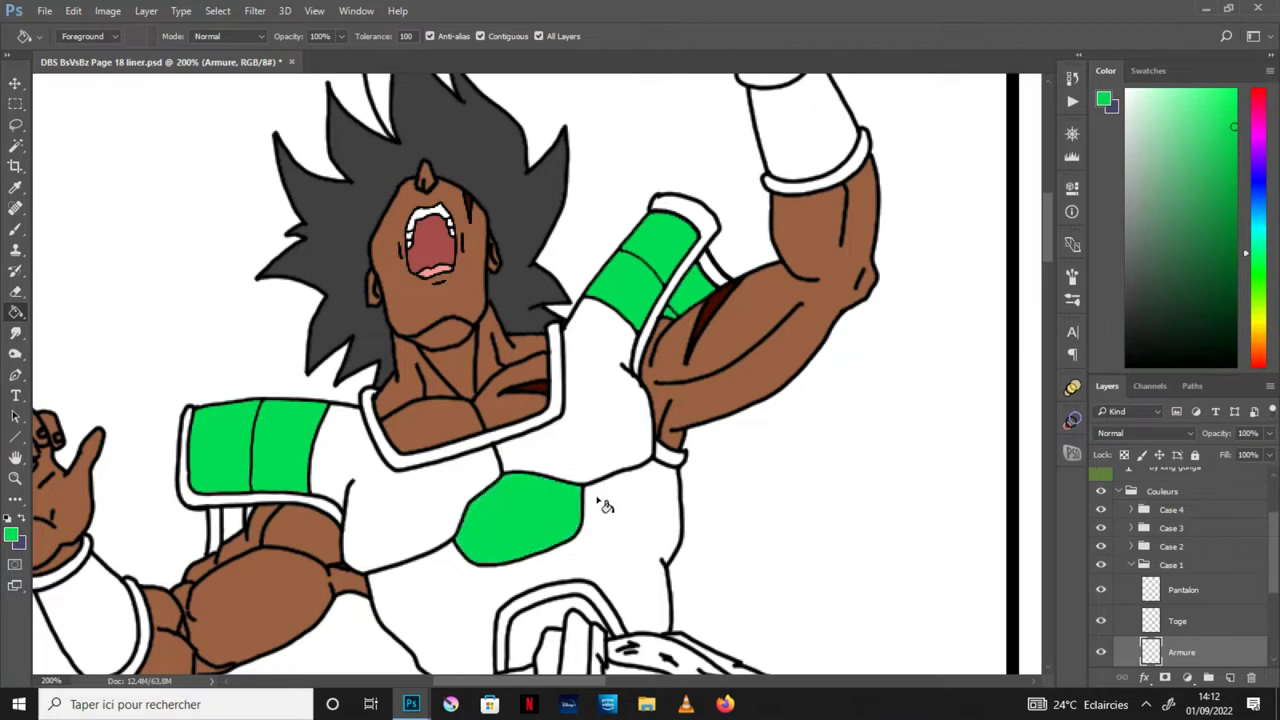
# Step: Fill the arm bands and torso armour purple, and the gap below the left shoulder green
pyautogui.press('x')
pyautogui.click(108, 629)
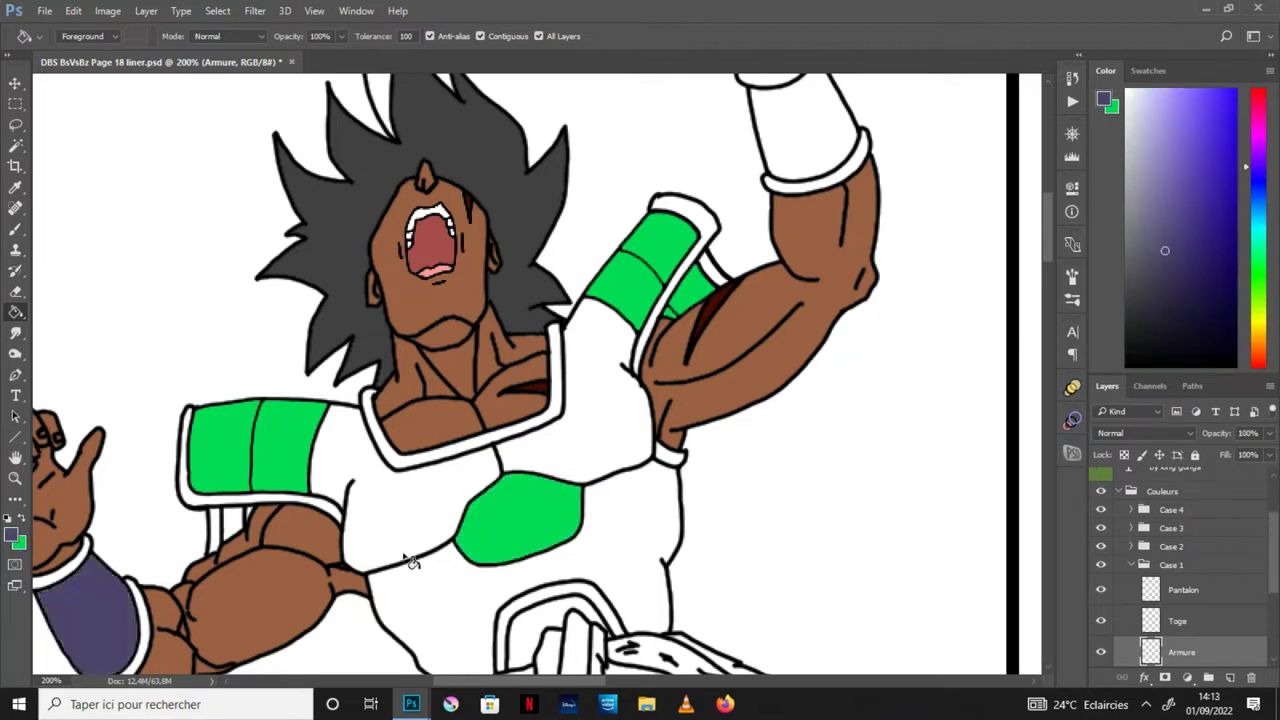
pyautogui.click(480, 512)
pyautogui.click(605, 436)
pyautogui.click(630, 556)
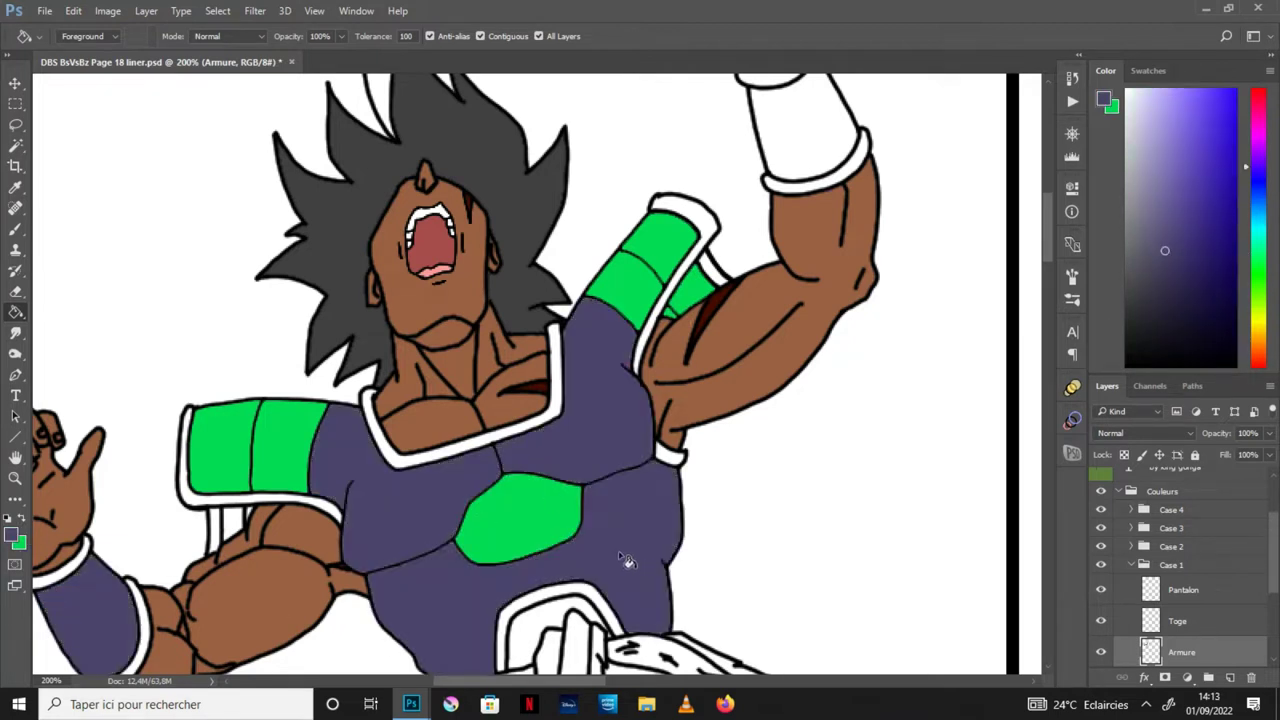
pyautogui.click(810, 147)
pyautogui.press('x')
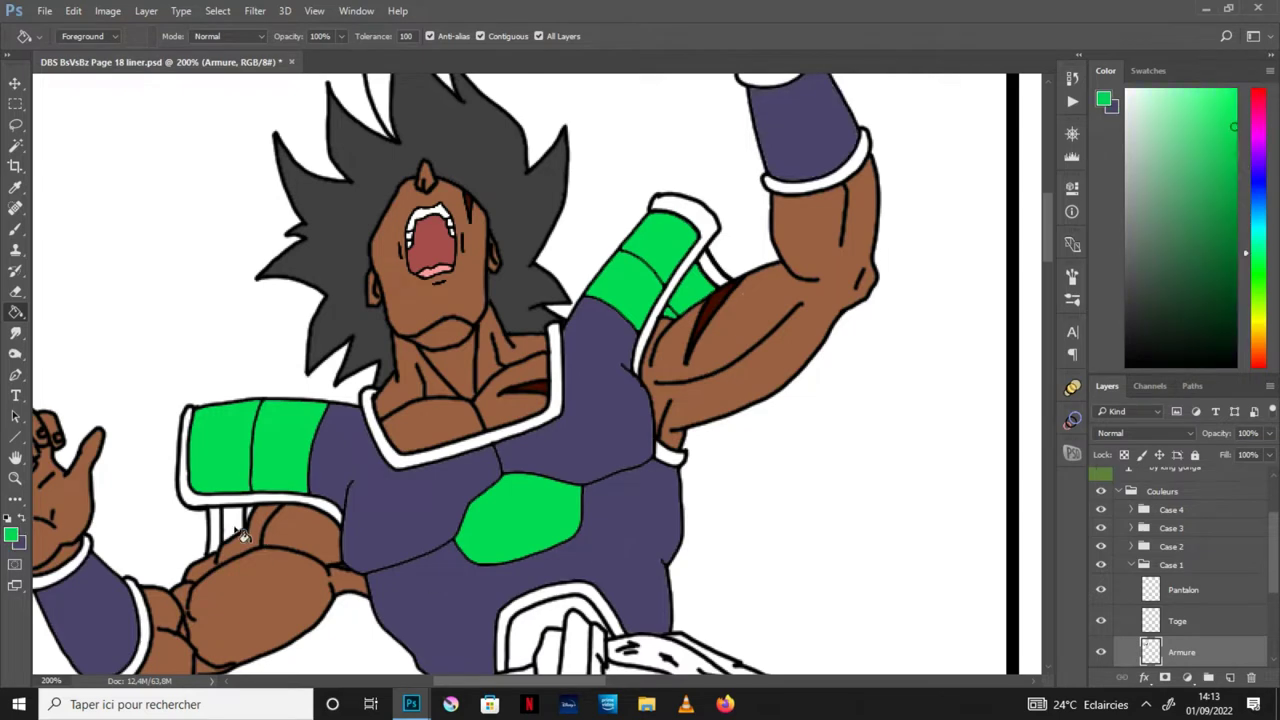
pyautogui.click(233, 524)
# Step: Set the Armure layer to Multiply and save the document
pyautogui.click(1143, 433)
pyautogui.click(1120, 163)
pyautogui.click(15, 457)
pyautogui.moveTo(620, 501)
pyautogui.mouseDown()
pyautogui.moveTo(670, 321)
pyautogui.moveTo(637, 391)
pyautogui.mouseUp()
pyautogui.click(45, 10)
pyautogui.click(62, 172)
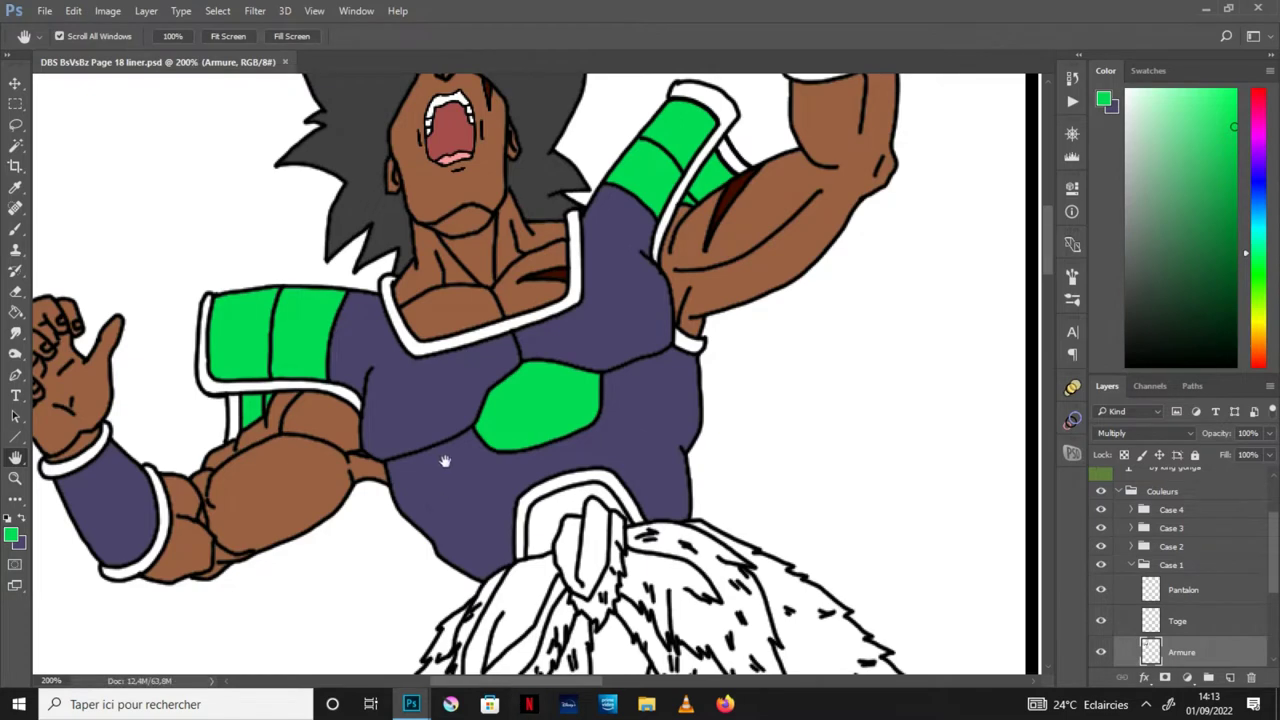
pyautogui.moveTo(443, 451); pyautogui.dragTo(508, 436)
pyautogui.click(8, 518)
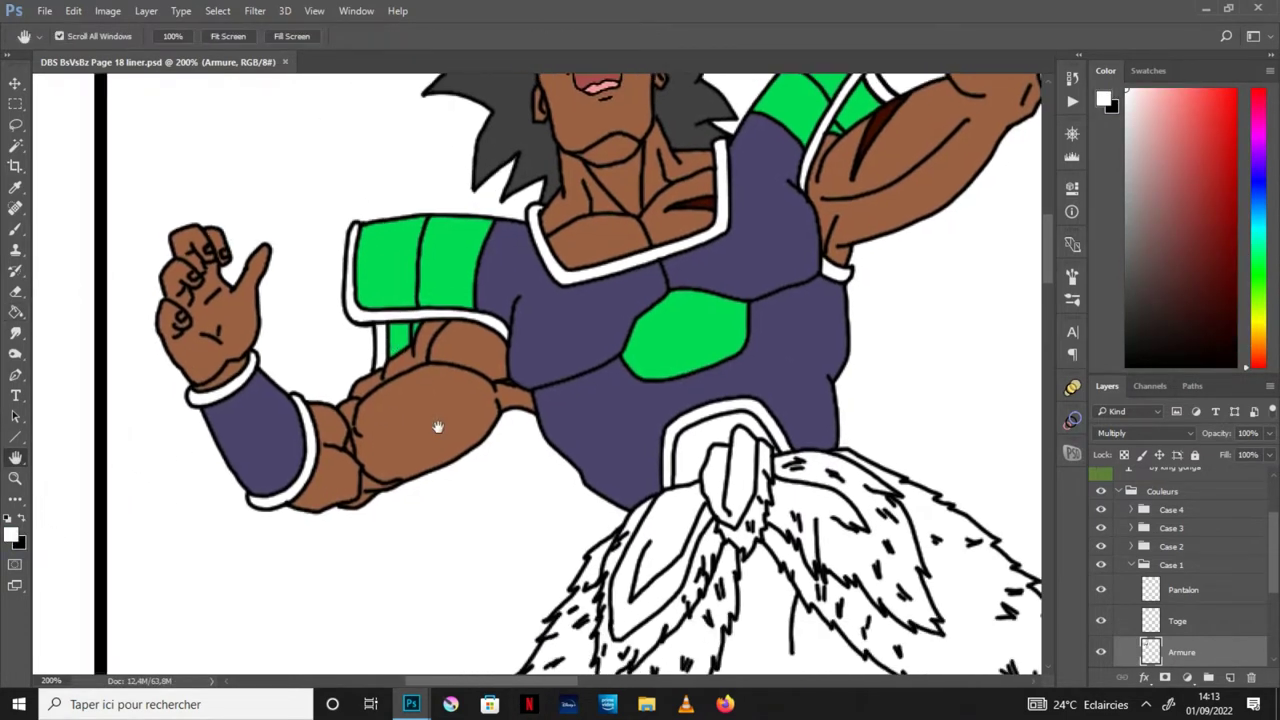
pyautogui.moveTo(434, 423); pyautogui.dragTo(506, 420)
pyautogui.click(15, 313)
pyautogui.click(278, 545)
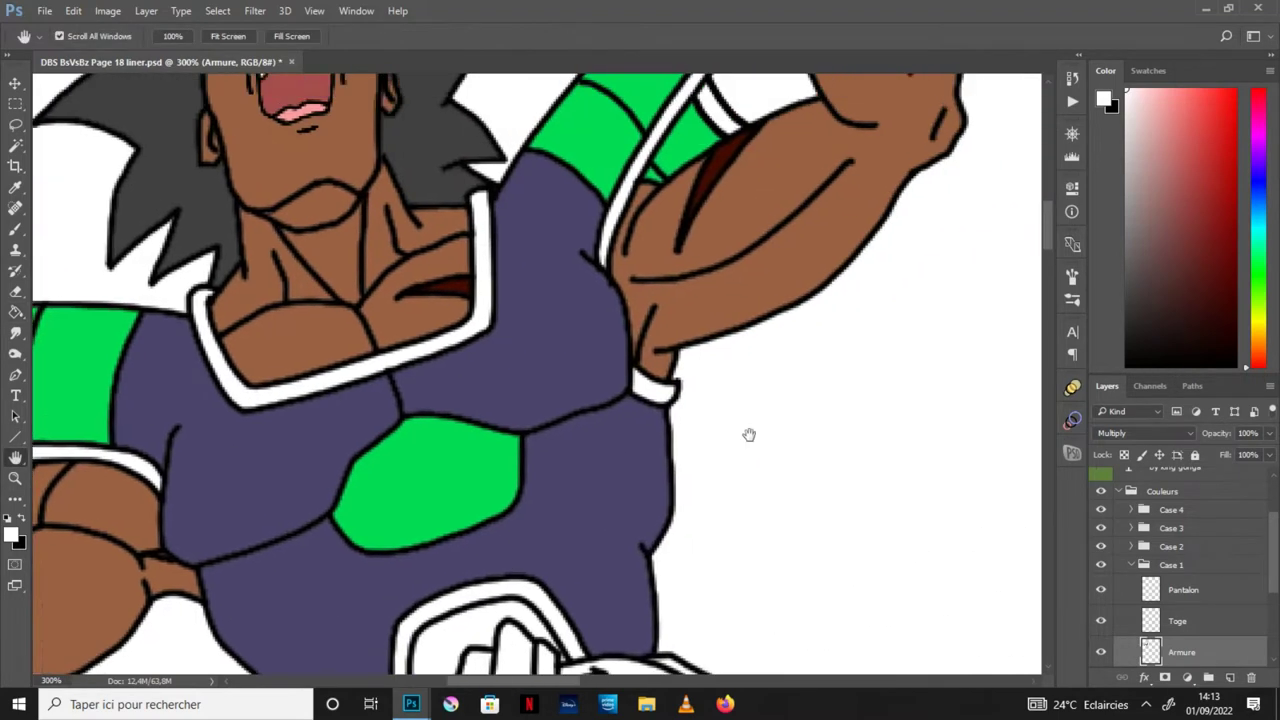
pyautogui.moveTo(749, 434); pyautogui.dragTo(527, 541)
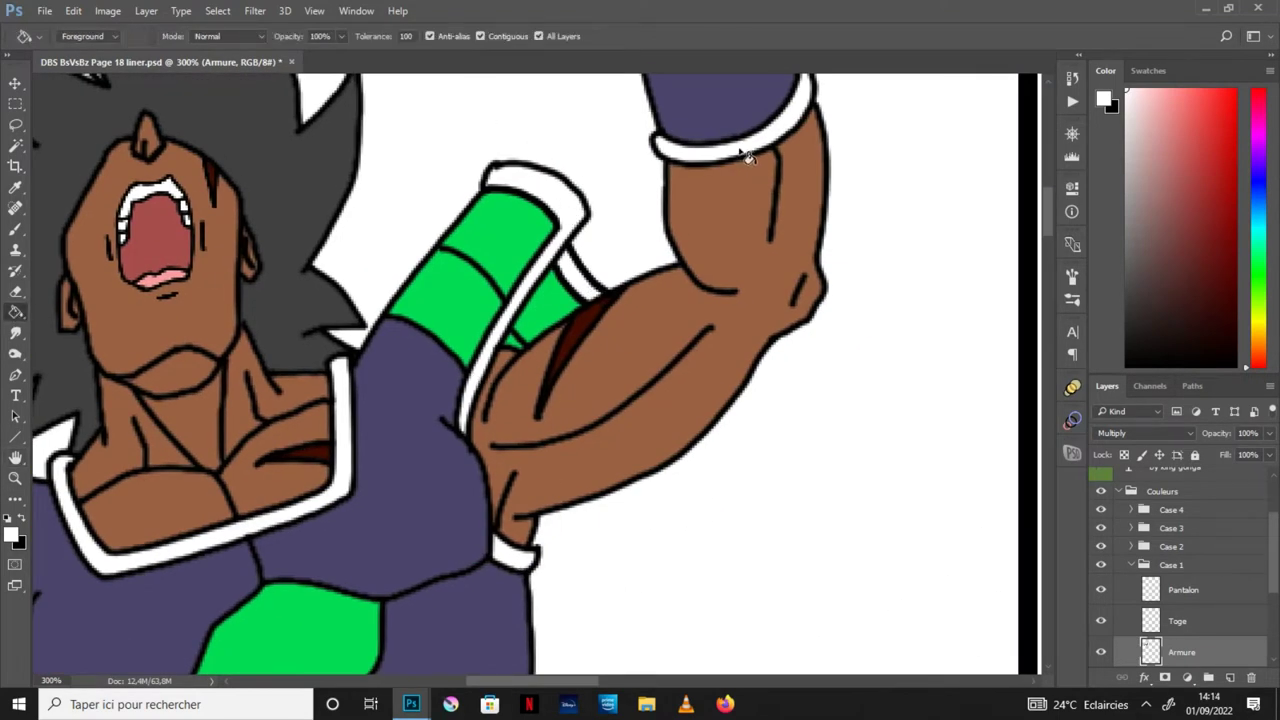
pyautogui.moveTo(360, 250); pyautogui.dragTo(306, 630)
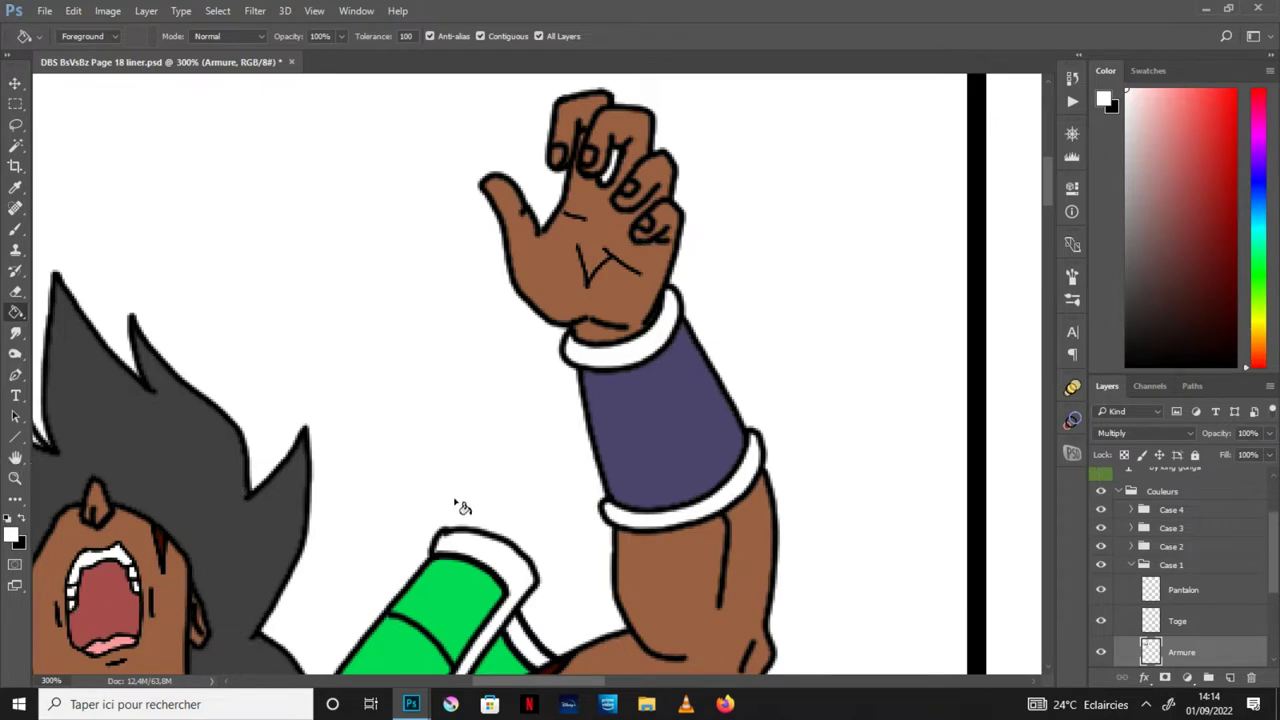
pyautogui.press('space')
pyautogui.moveTo(195, 582); pyautogui.dragTo(323, 477)
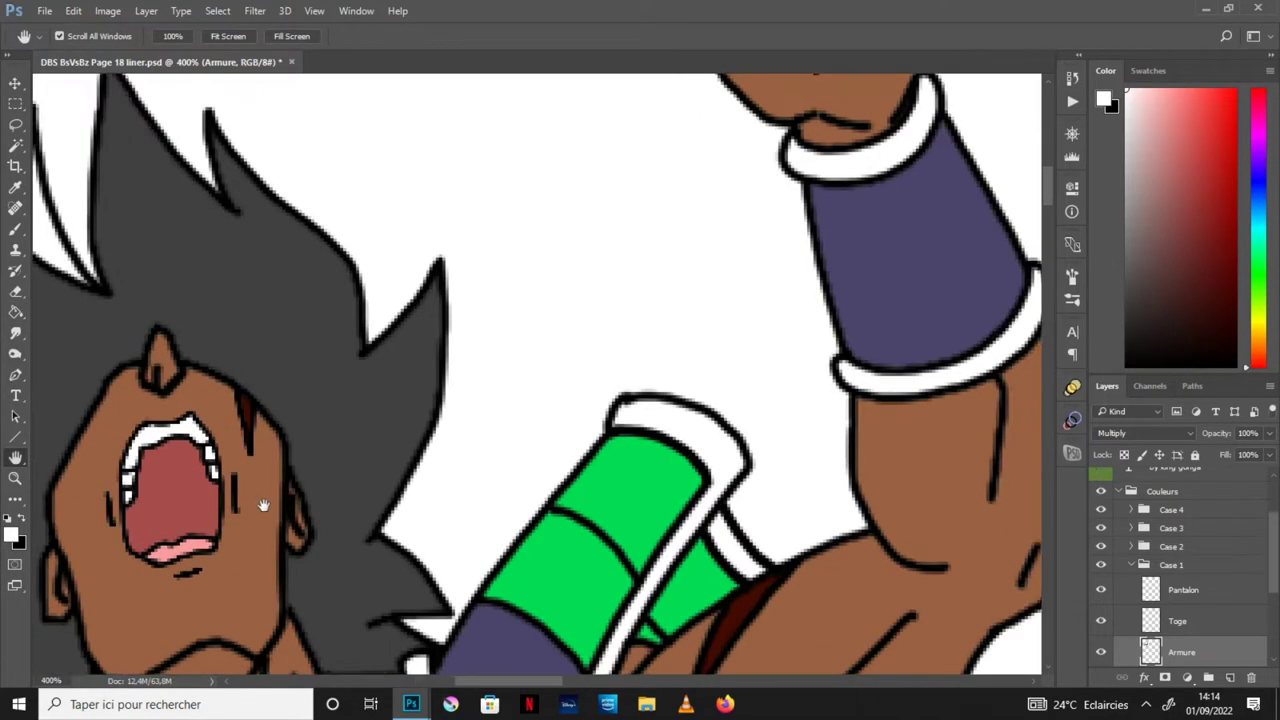
pyautogui.scroll(1, 263, 505)
pyautogui.click(15, 457)
pyautogui.scroll(-2, 977, 681)
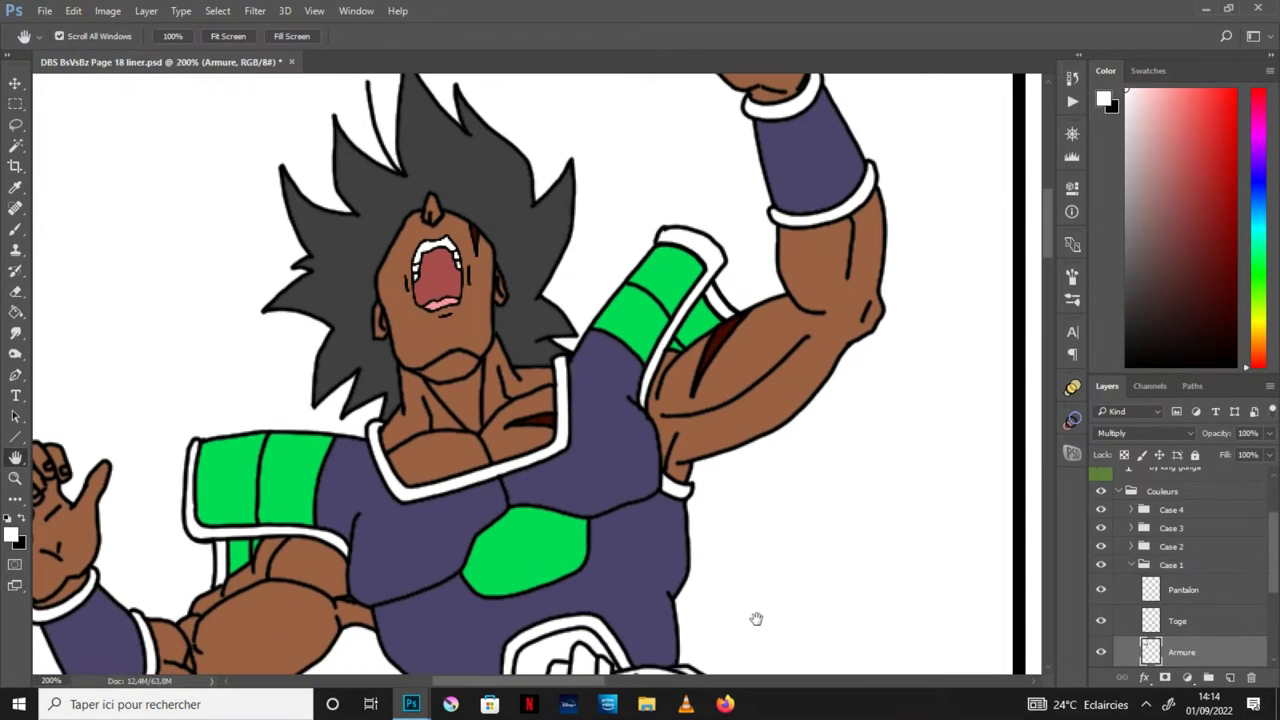
pyautogui.moveTo(740, 634); pyautogui.dragTo(722, 520)
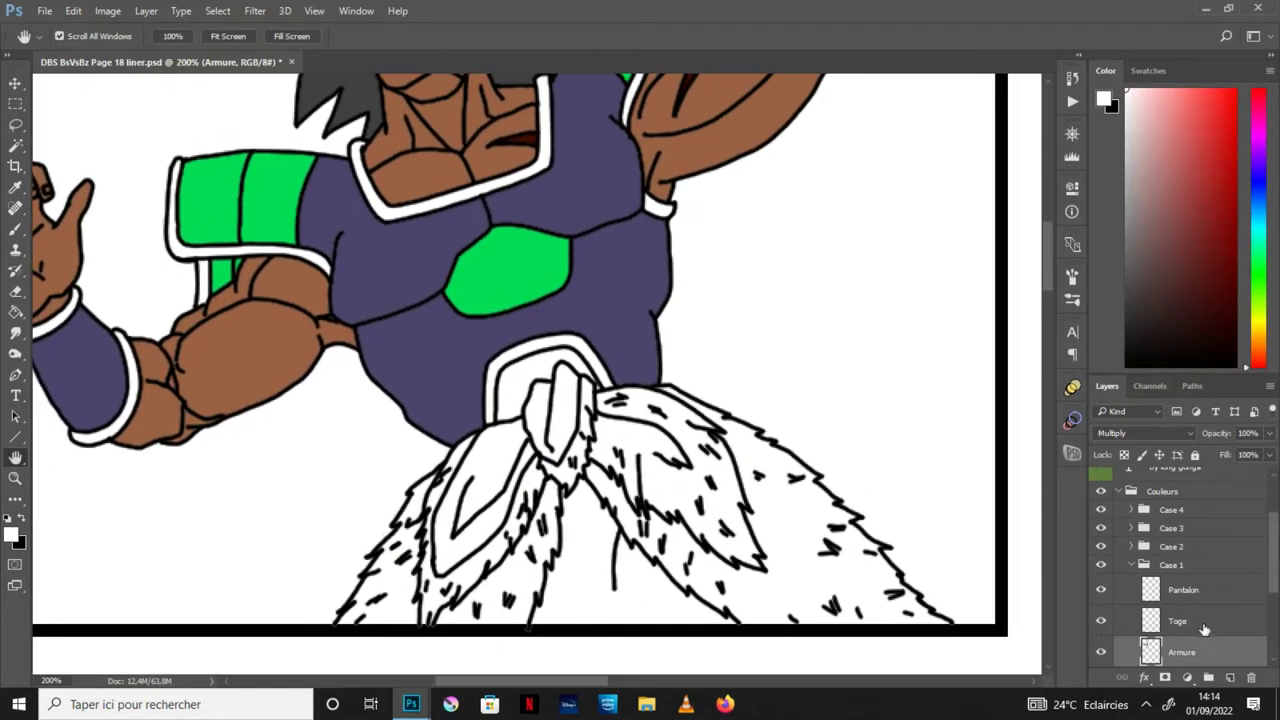
# Step: On the Toge layer, sample the light green and salmon swatches from the reference sheet
pyautogui.click(1205, 628)
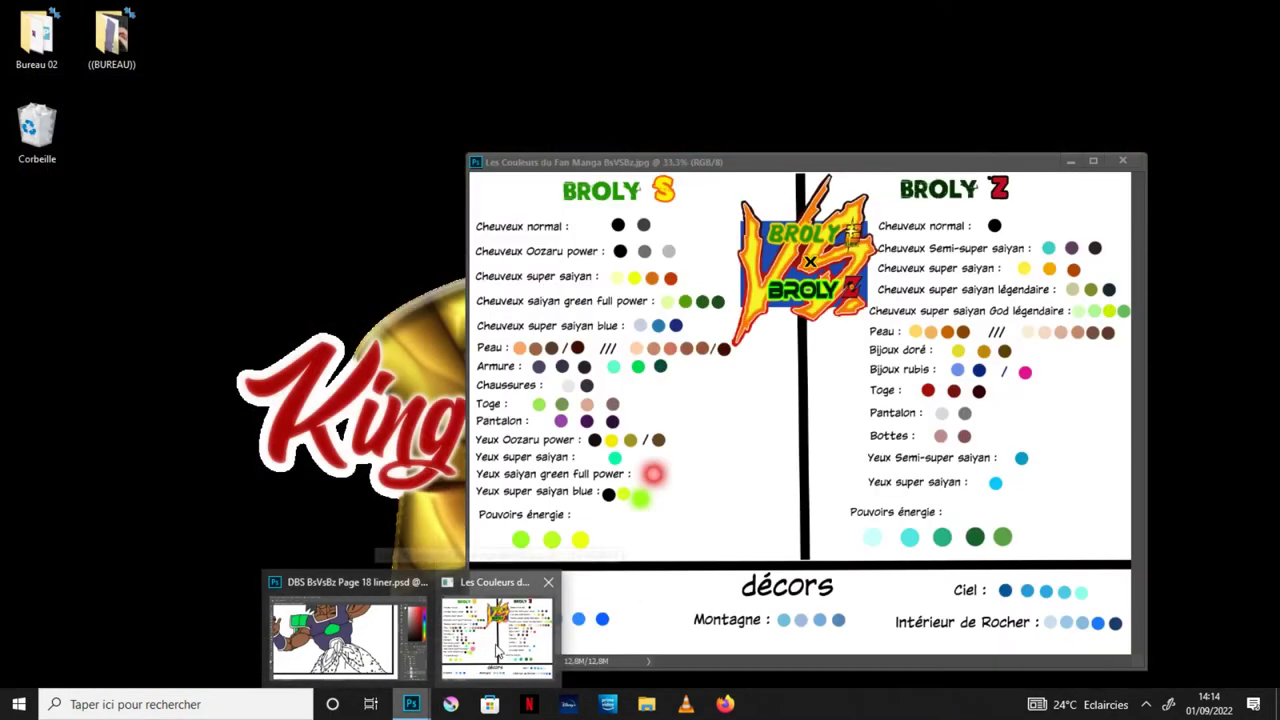
pyautogui.click(500, 625)
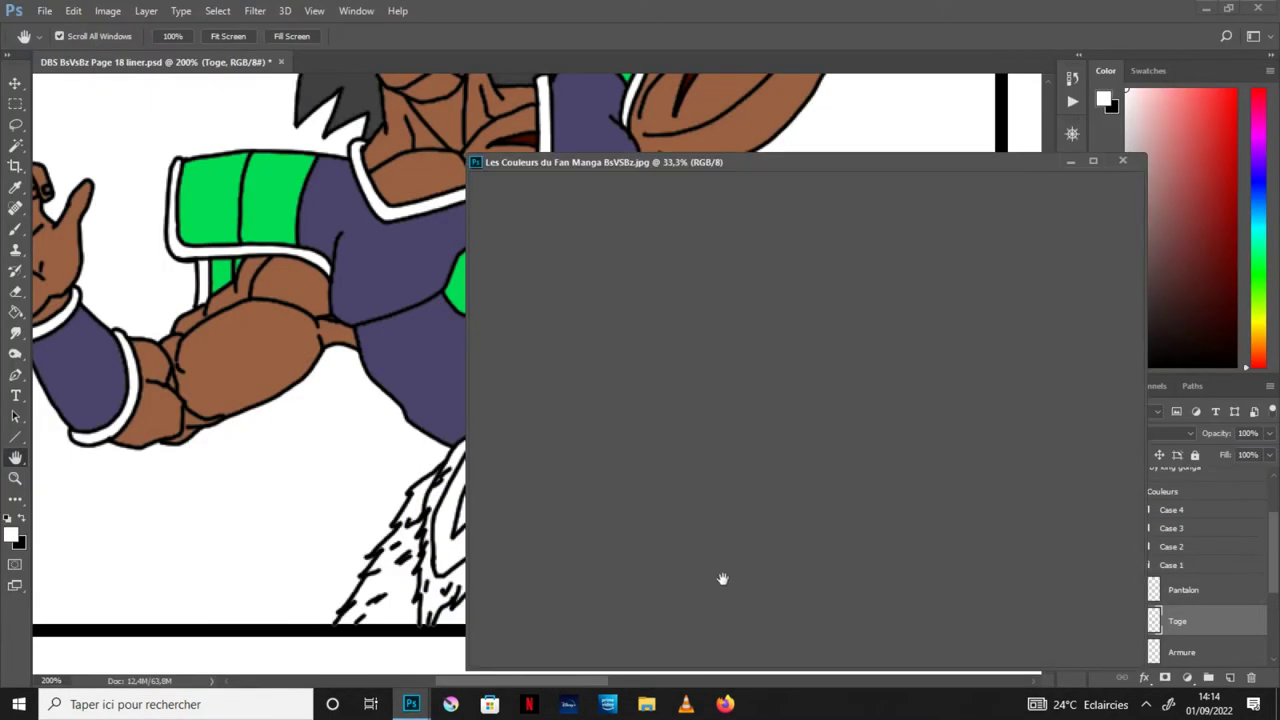
pyautogui.click(15, 187)
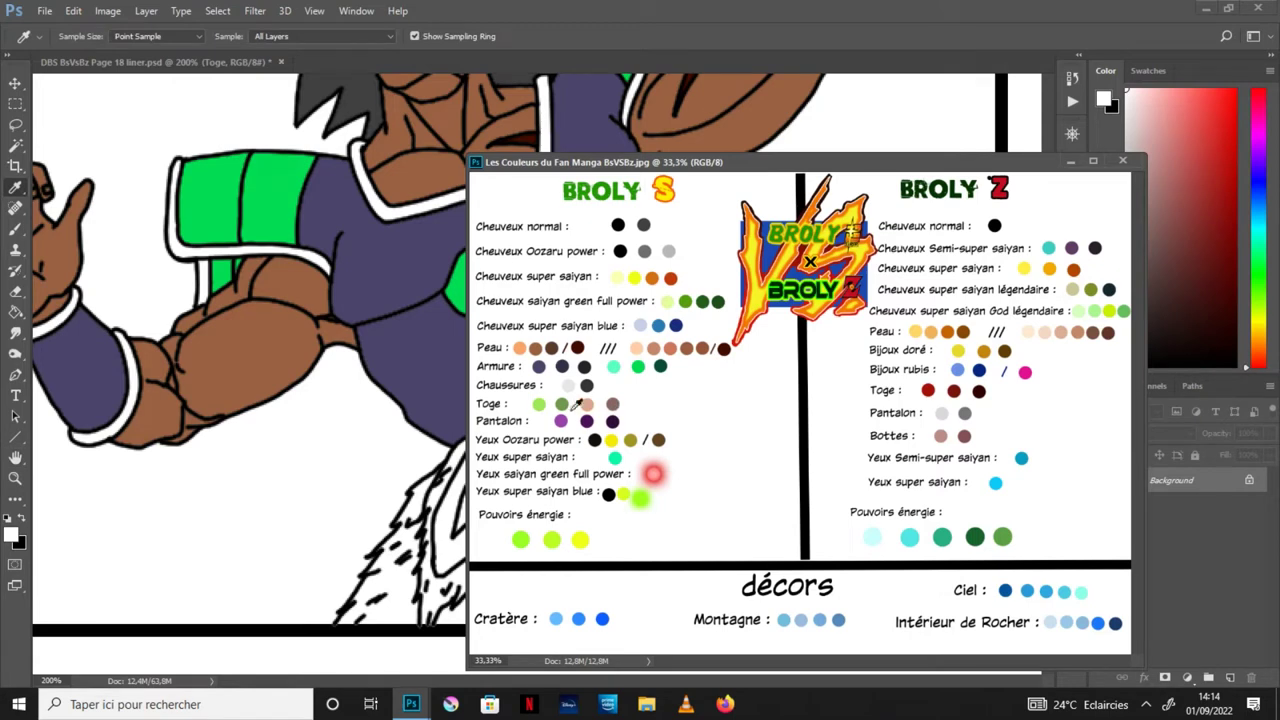
pyautogui.click(540, 402)
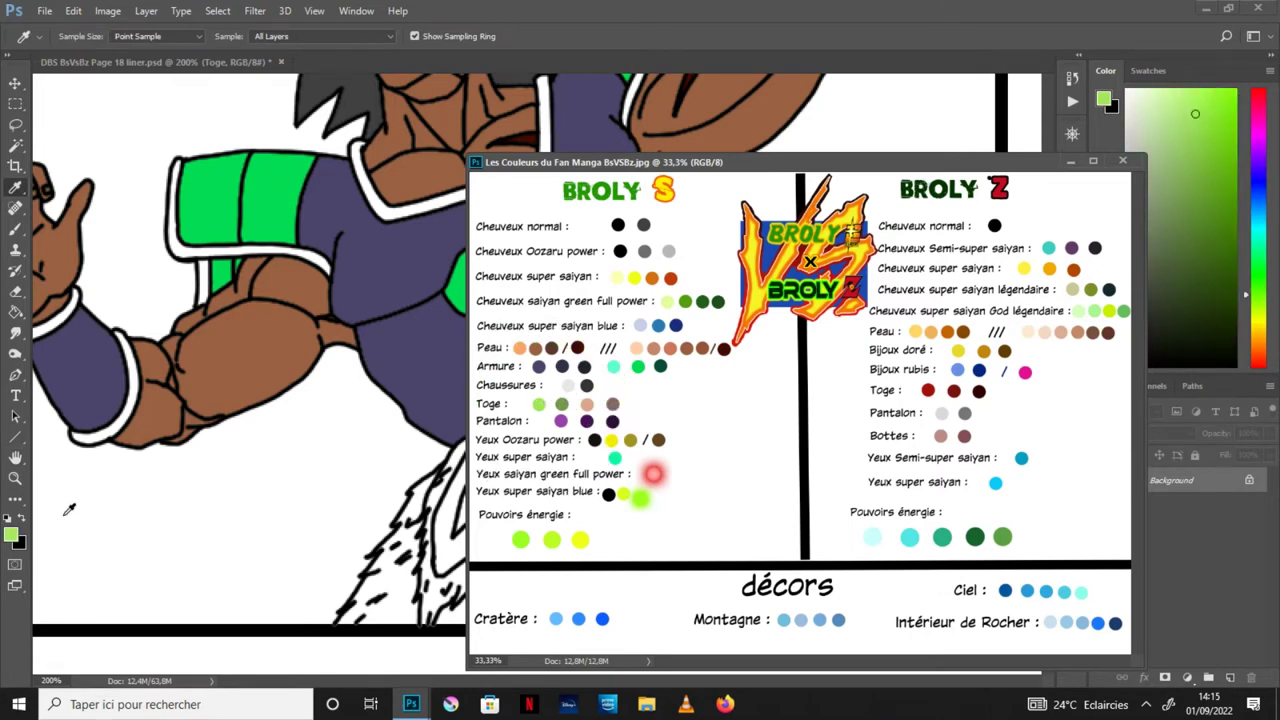
pyautogui.press('x')
pyautogui.click(588, 403)
pyautogui.click(1070, 160)
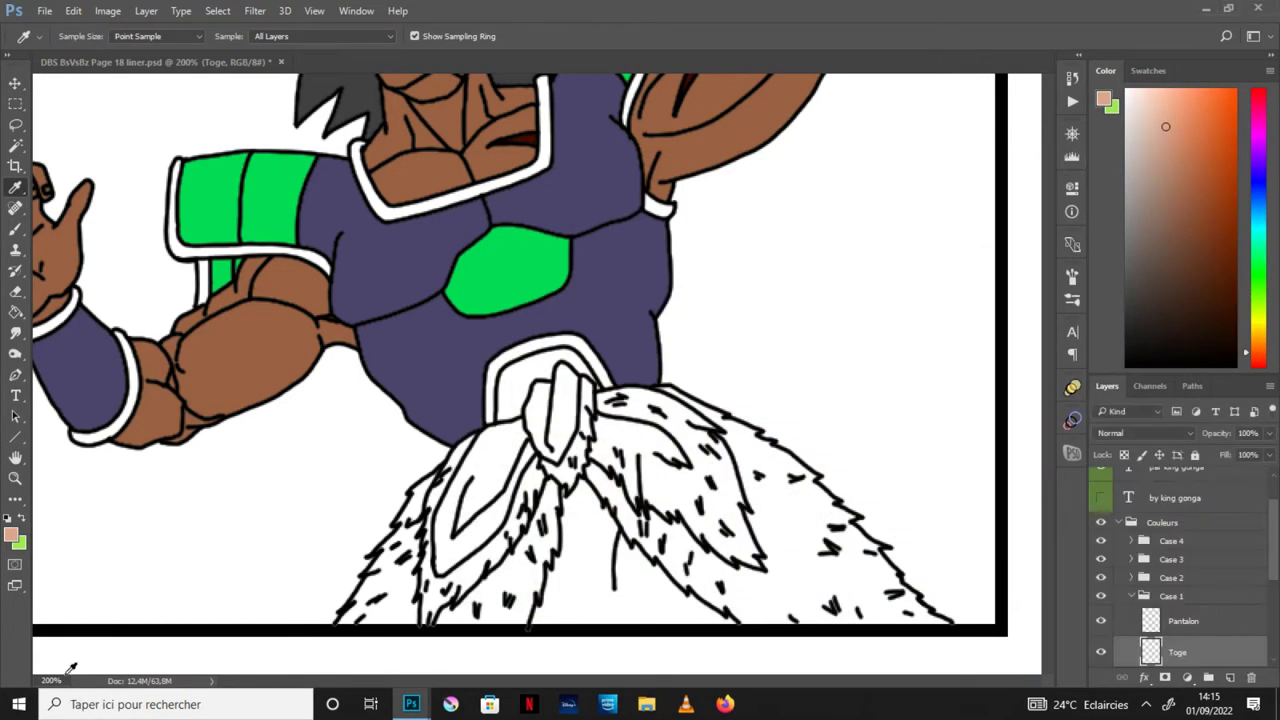
# Step: Fill the two front loincloth flaps salmon
pyautogui.click(15, 312)
pyautogui.click(504, 500)
pyautogui.click(560, 414)
# Step: Fill the left and right fur flaps and the gaps between them light green
pyautogui.click(24, 518)
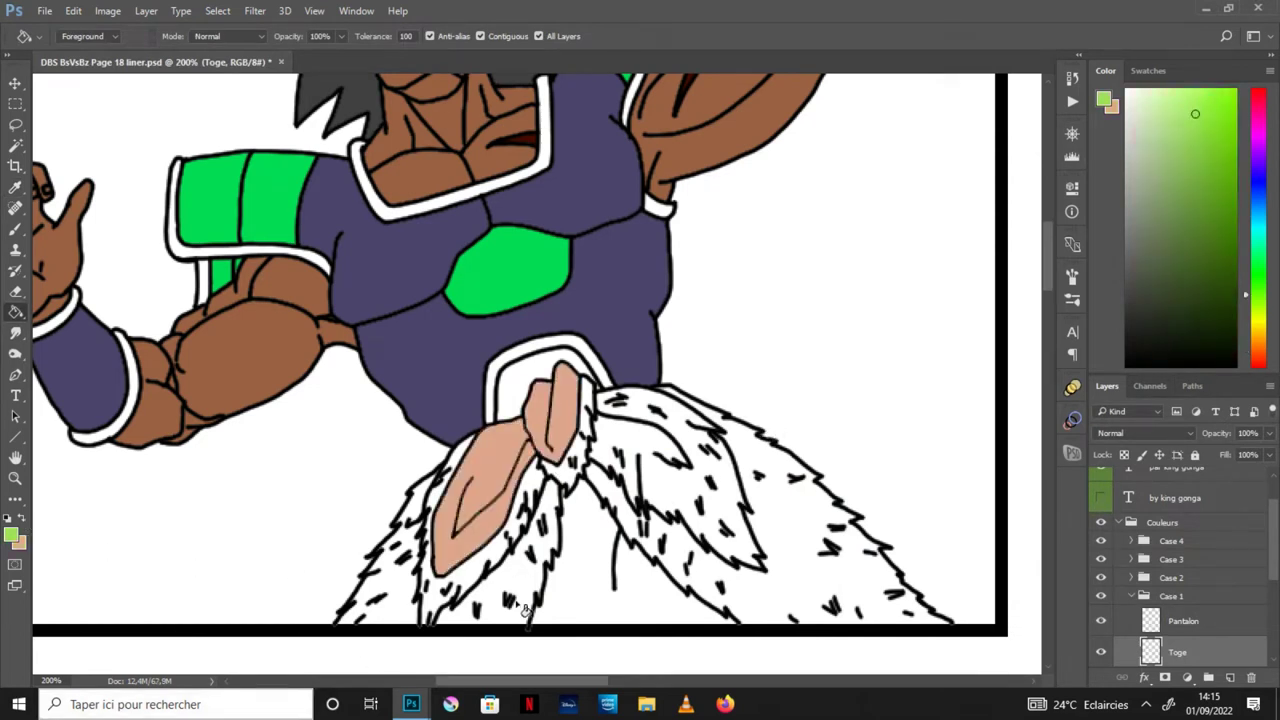
pyautogui.click(535, 590)
pyautogui.click(406, 615)
pyautogui.click(510, 555)
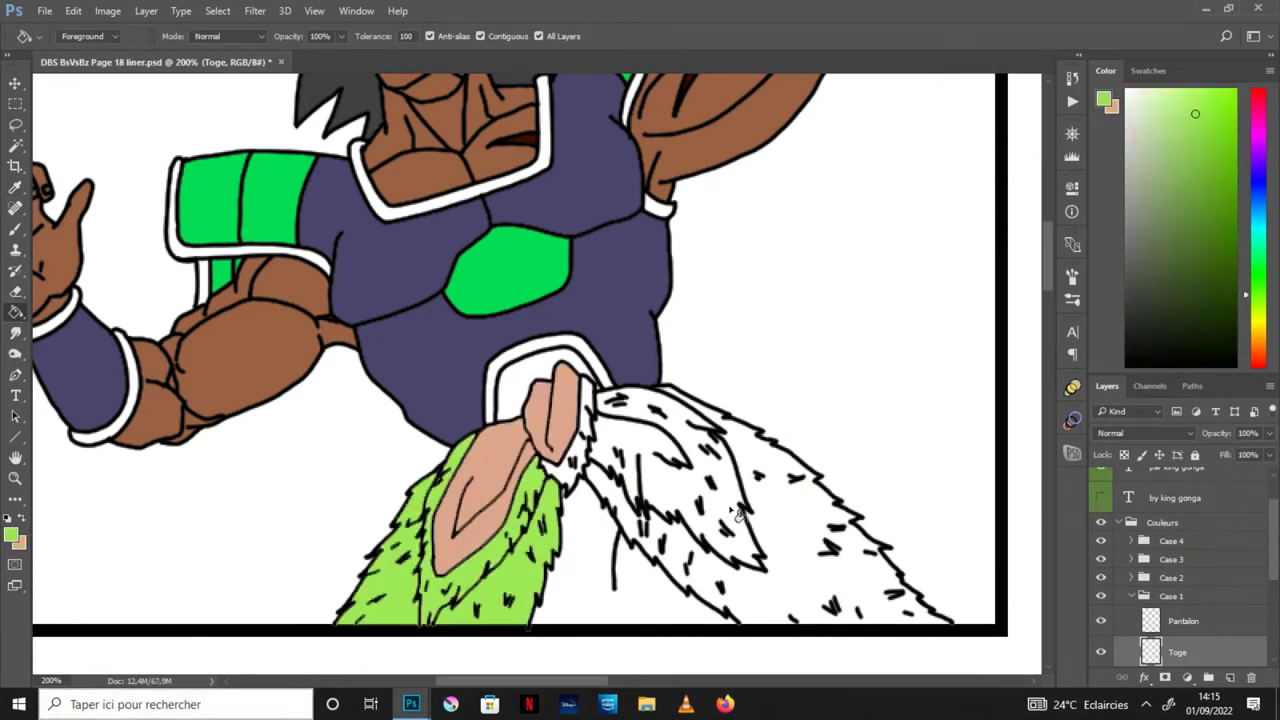
pyautogui.click(842, 582)
pyautogui.click(710, 475)
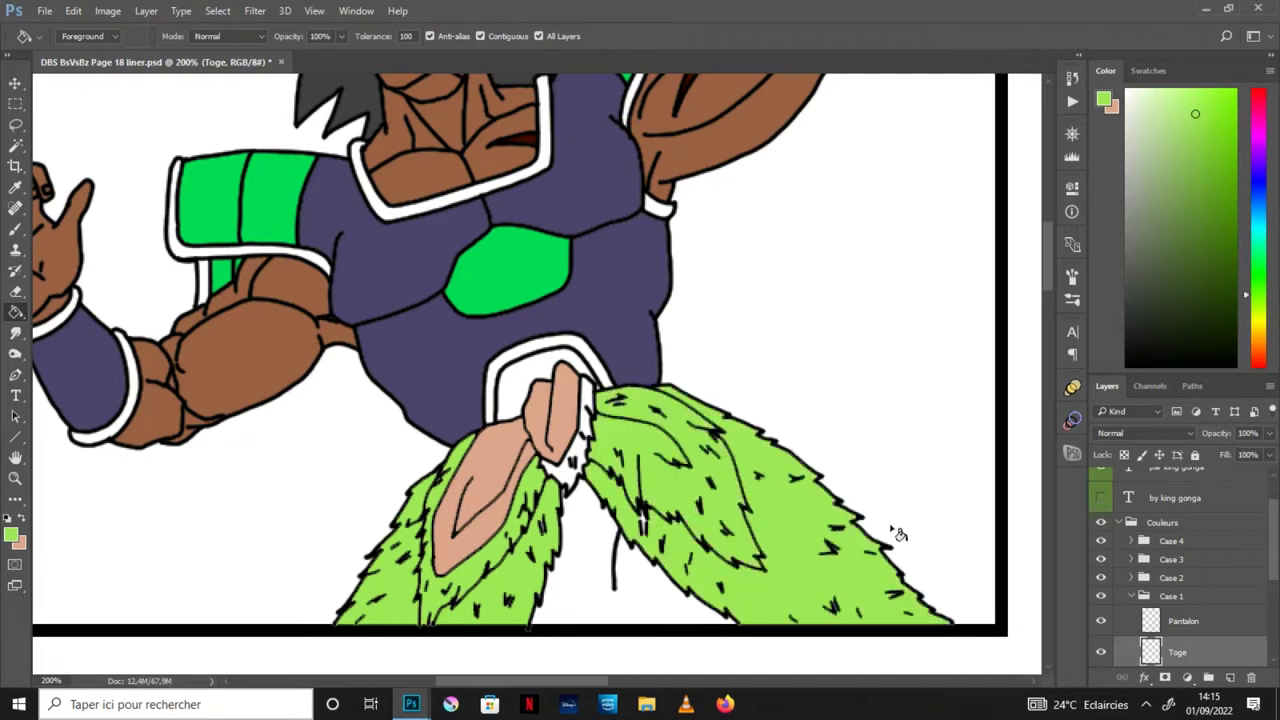
pyautogui.click(577, 478)
pyautogui.click(600, 400)
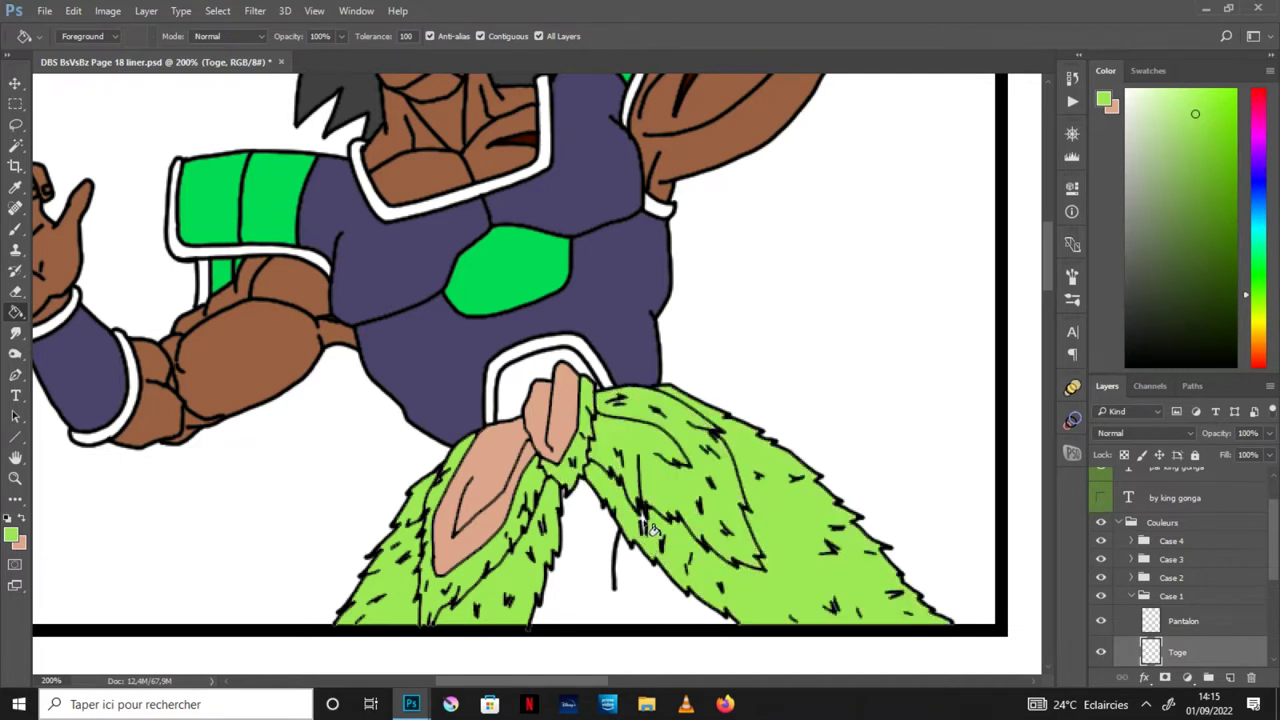
# Step: Set the Toge layer to Multiply and inspect the fur up close, then zoom back to 200%
pyautogui.click(1145, 433)
pyautogui.click(1120, 164)
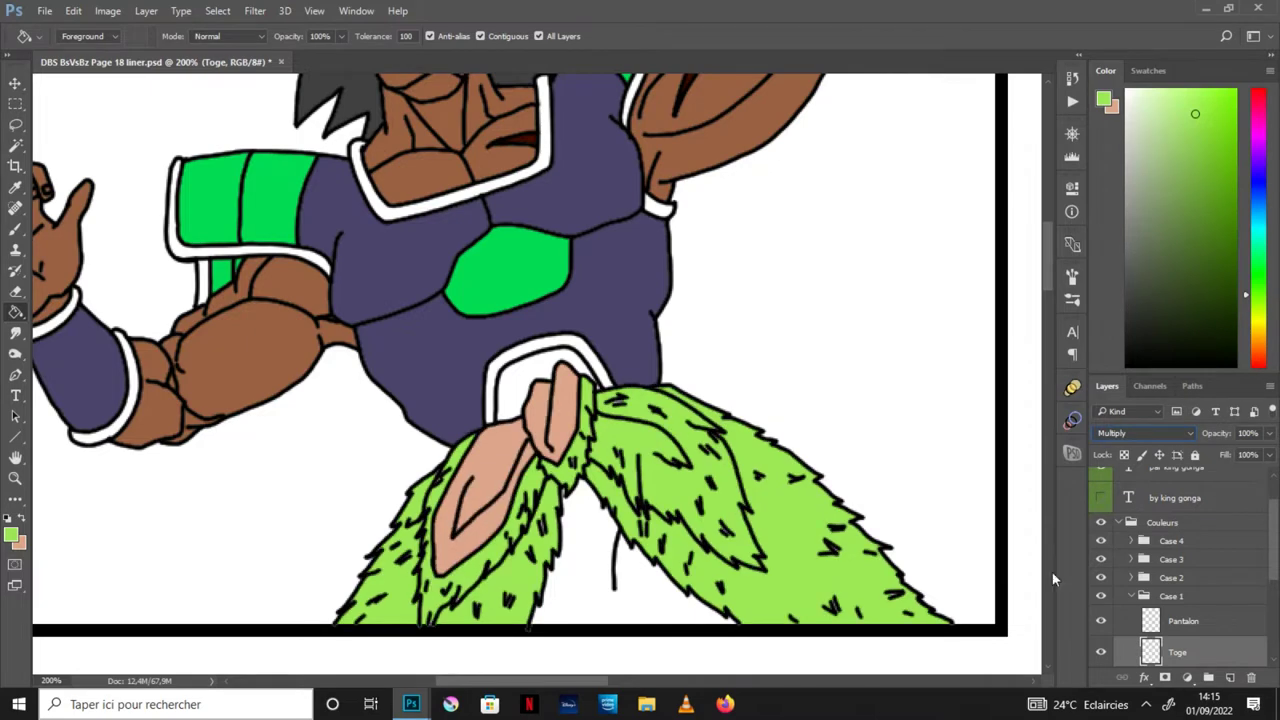
pyautogui.click(15, 457)
pyautogui.moveTo(535, 517); pyautogui.dragTo(563, 440)
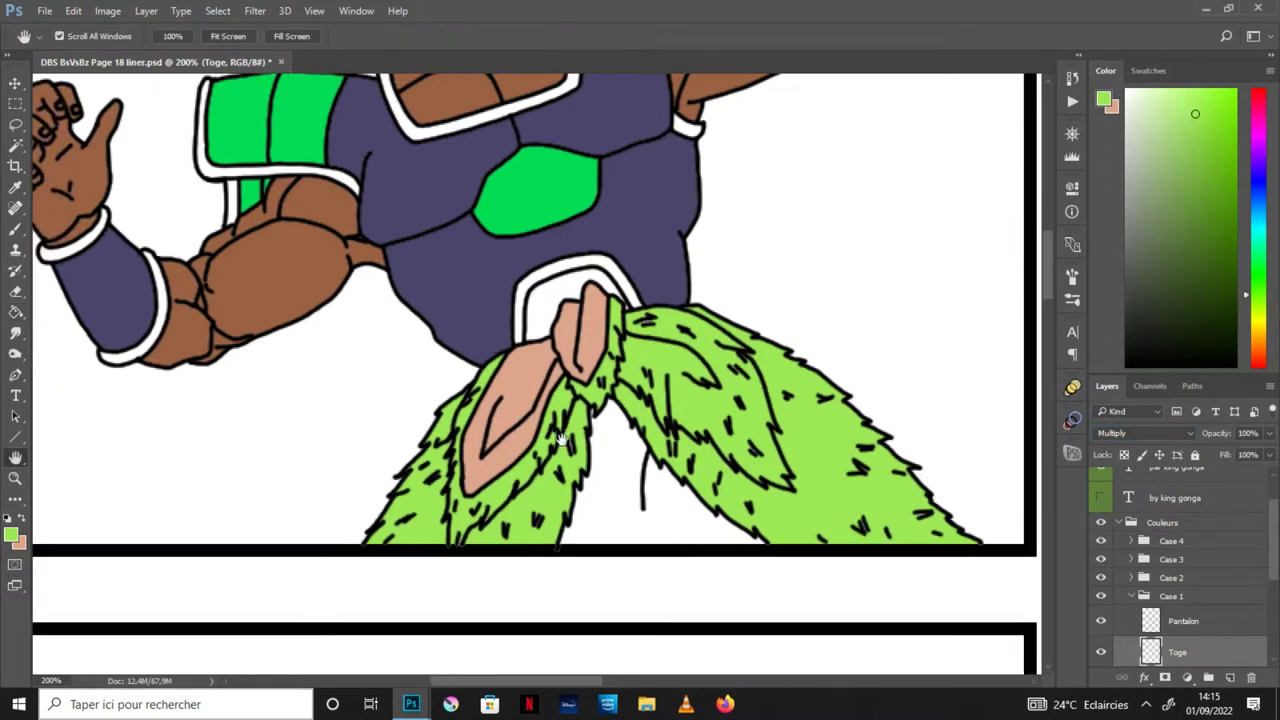
pyautogui.hotkey('ctrl', '+')
pyautogui.press('b')
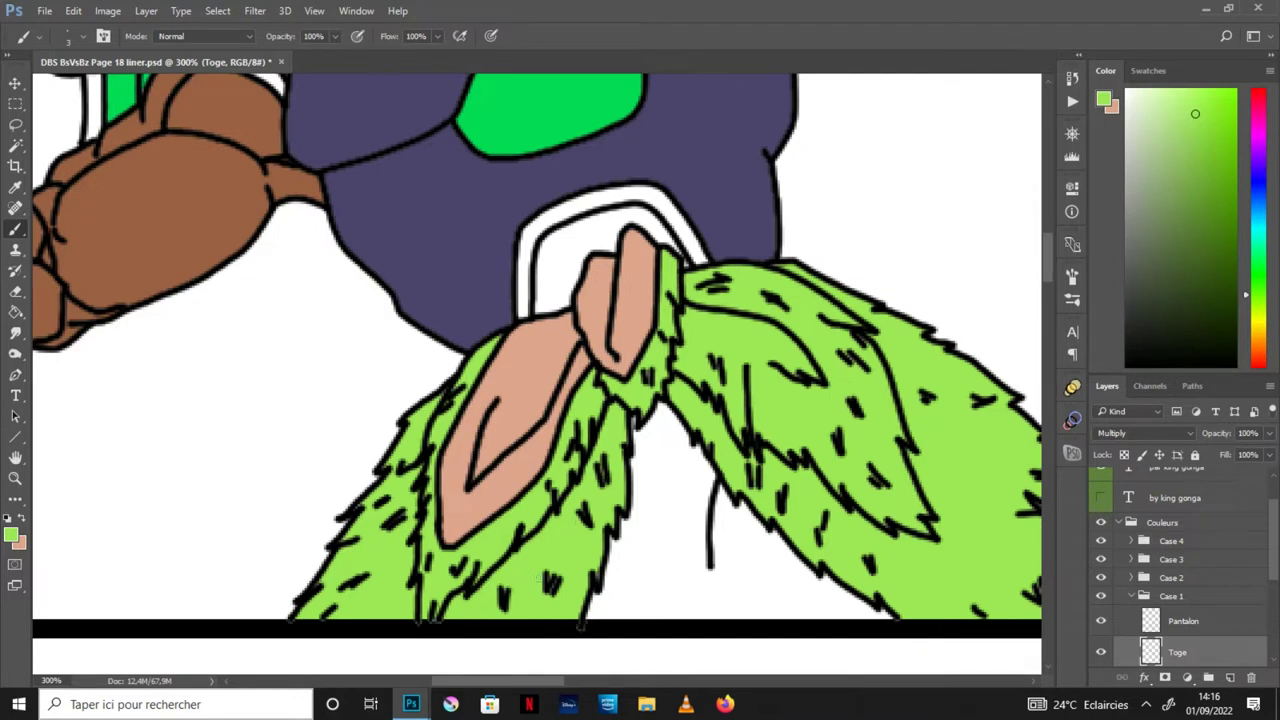
pyautogui.moveTo(680, 477); pyautogui.dragTo(380, 387)
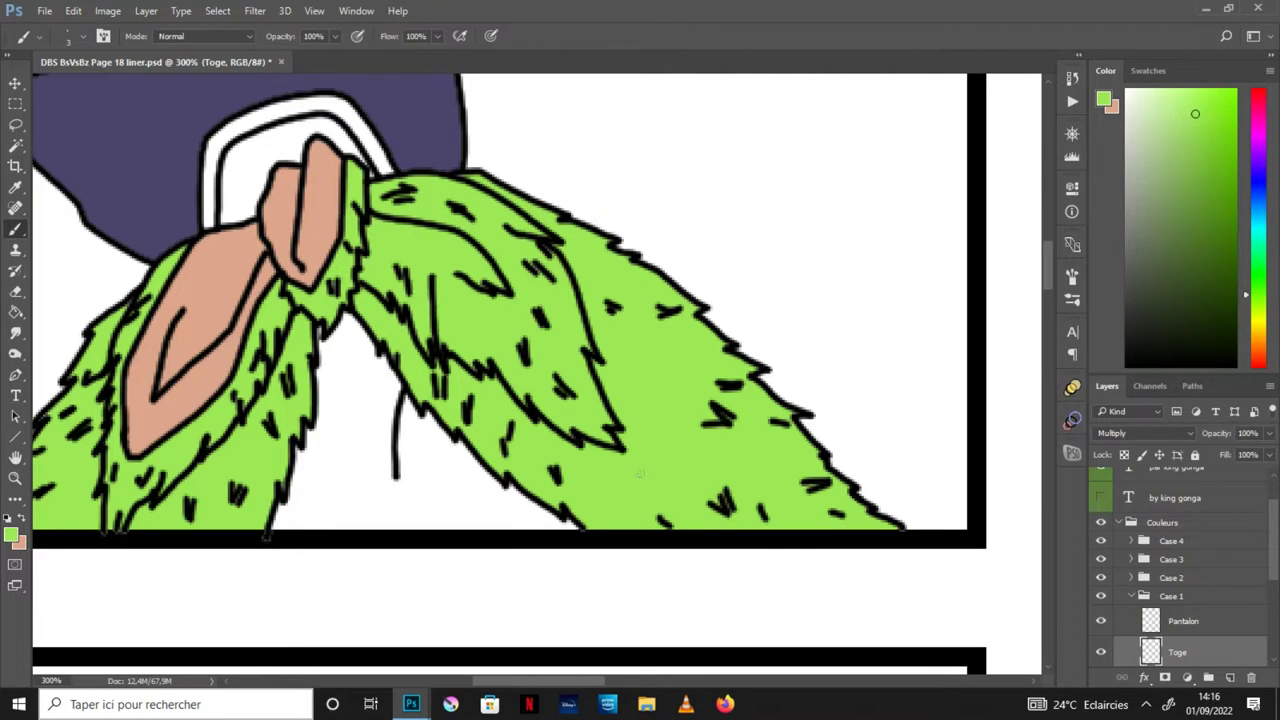
pyautogui.click(22, 455)
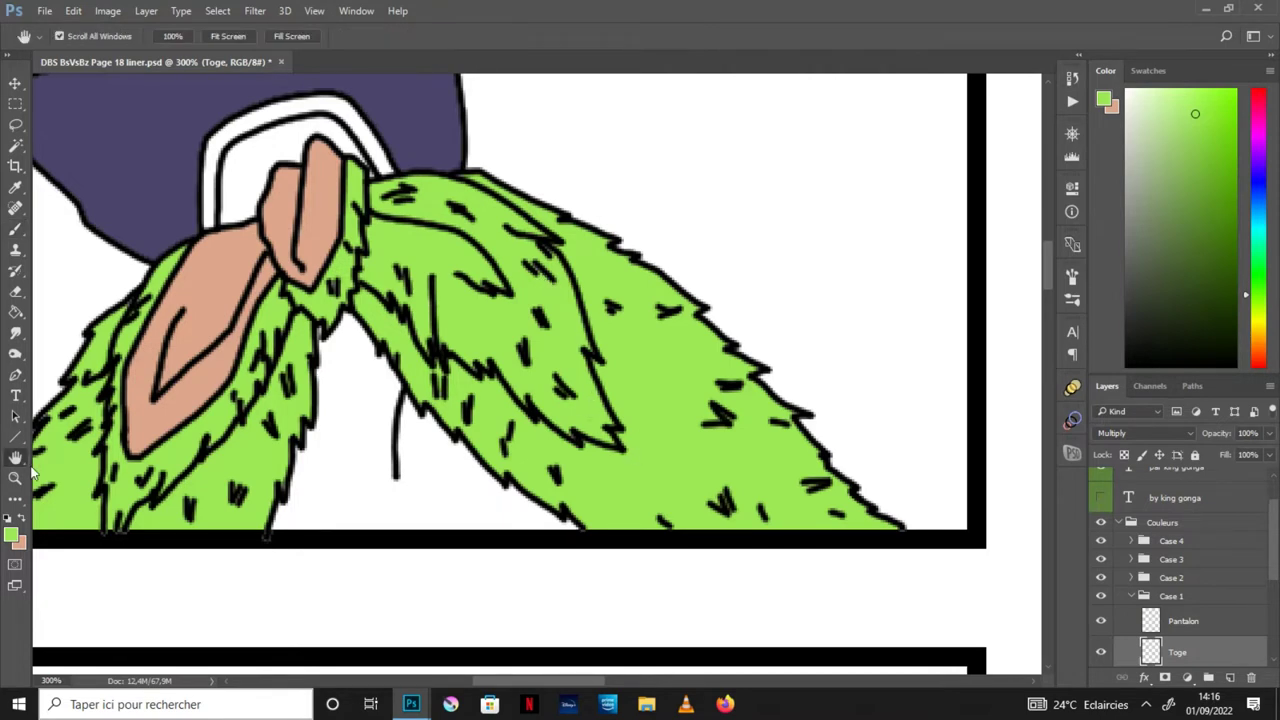
pyautogui.hotkey('ctrl', '-')
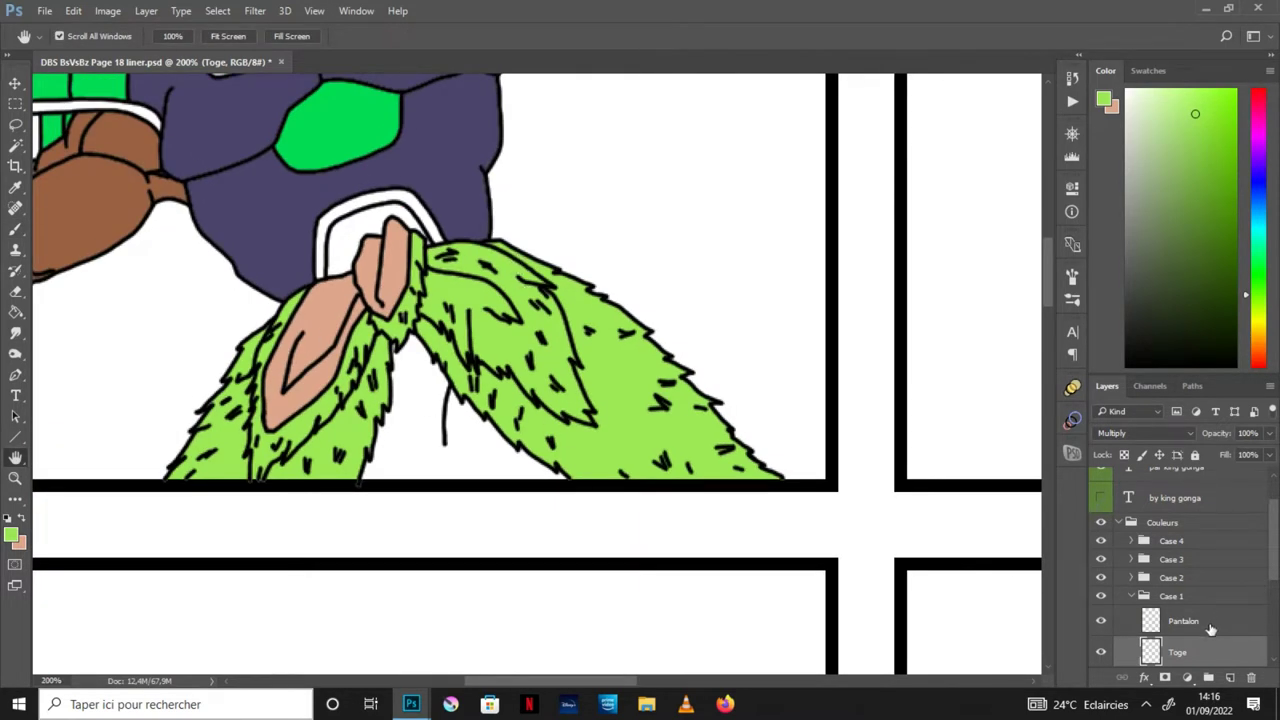
# Step: On the Pantalon layer, sample the purple swatch and fill the pants with it
pyautogui.click(1210, 628)
pyautogui.click(470, 610)
pyautogui.press('i')
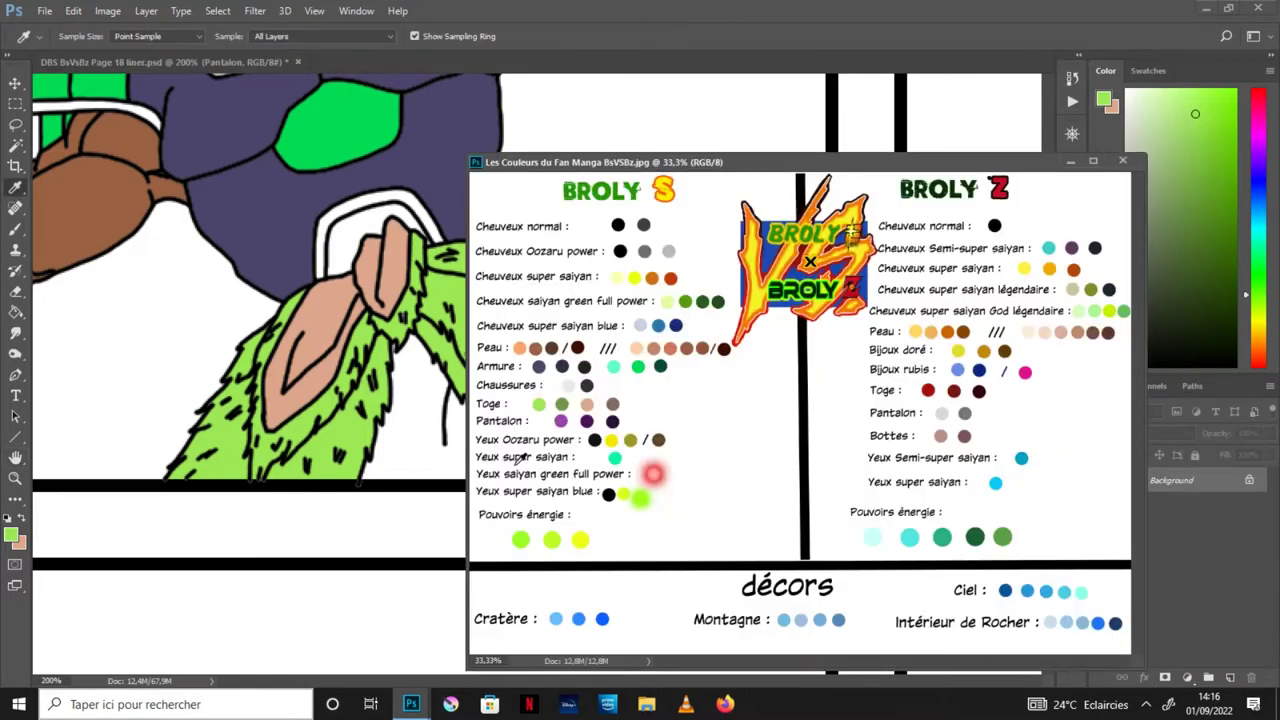
pyautogui.click(562, 421)
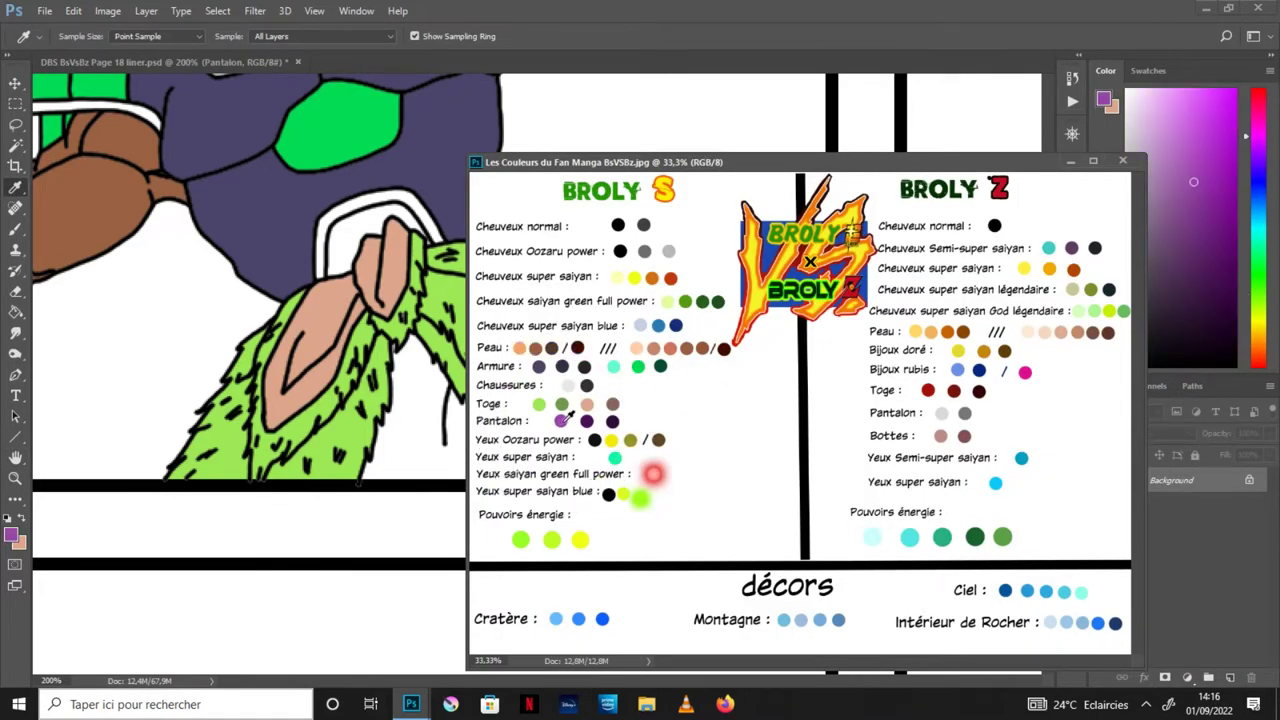
pyautogui.click(1070, 161)
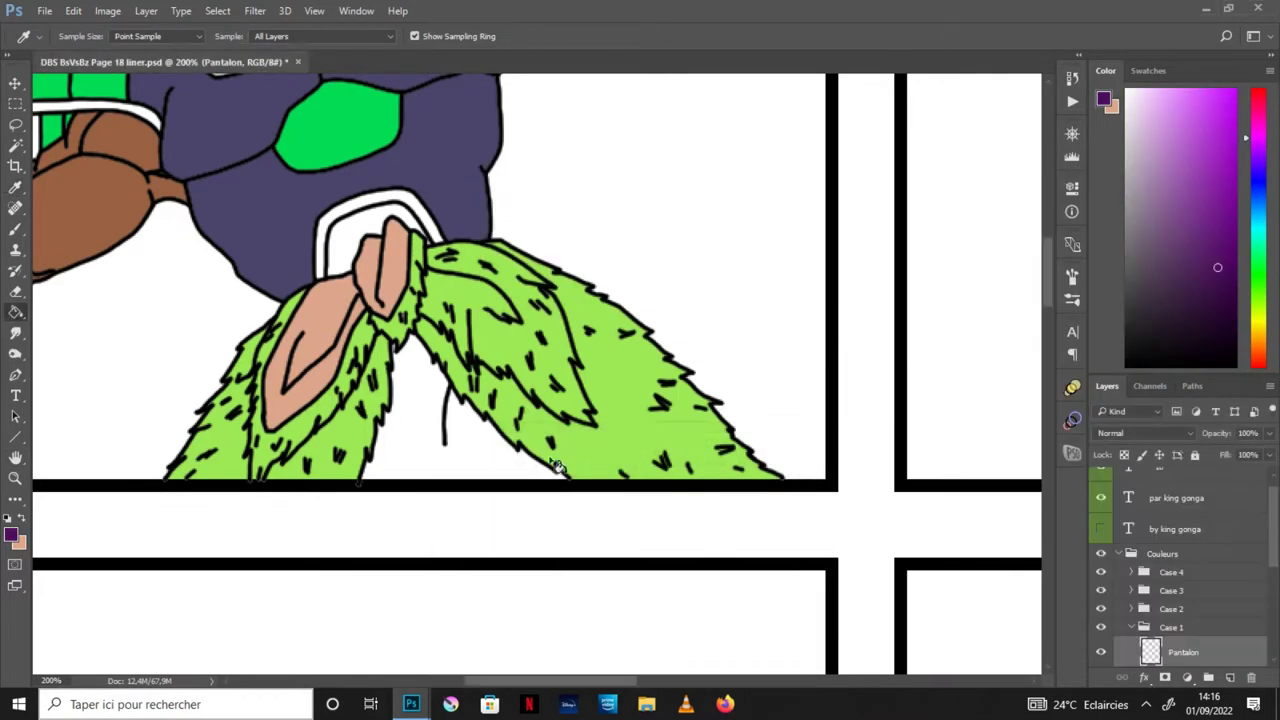
pyautogui.press('g')
pyautogui.click(450, 420)
# Step: Check the collar above the green fur and set the Pantalon layer to Multiply
pyautogui.press('h')
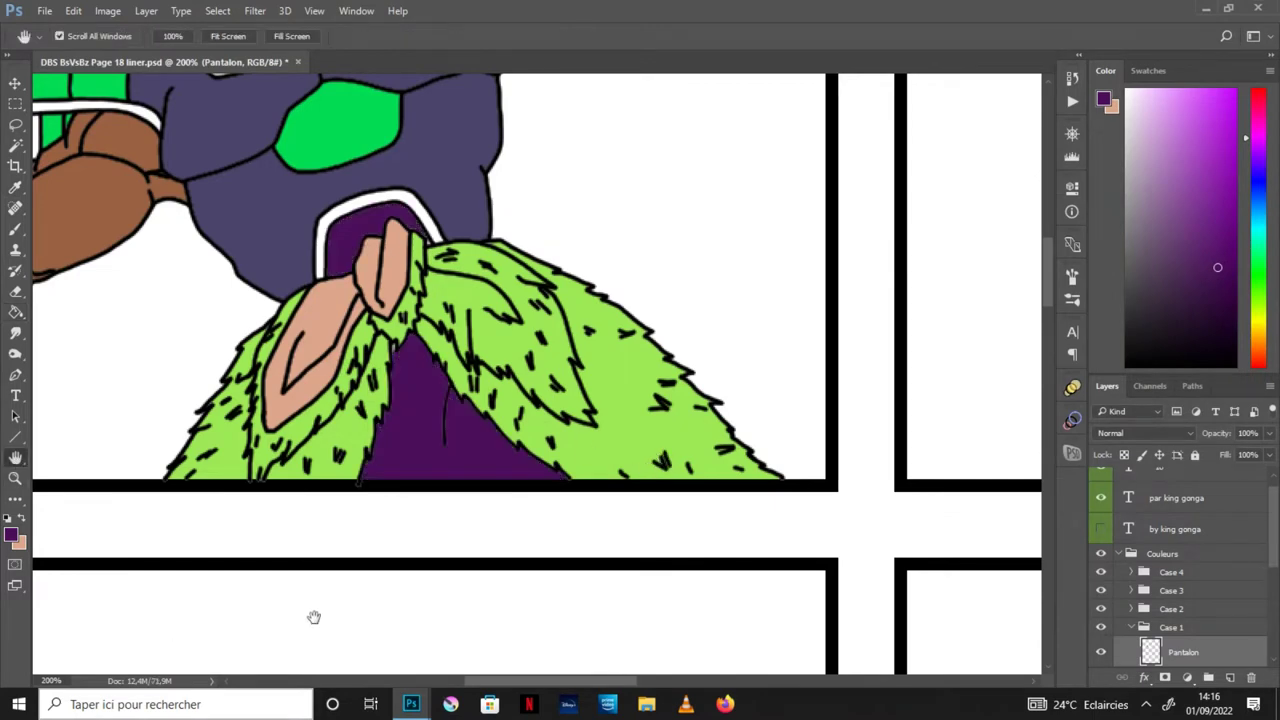
pyautogui.moveTo(314, 614); pyautogui.dragTo(290, 555)
pyautogui.scroll(1, 364, 320)
pyautogui.scroll(1, 364, 320)
pyautogui.press('b')
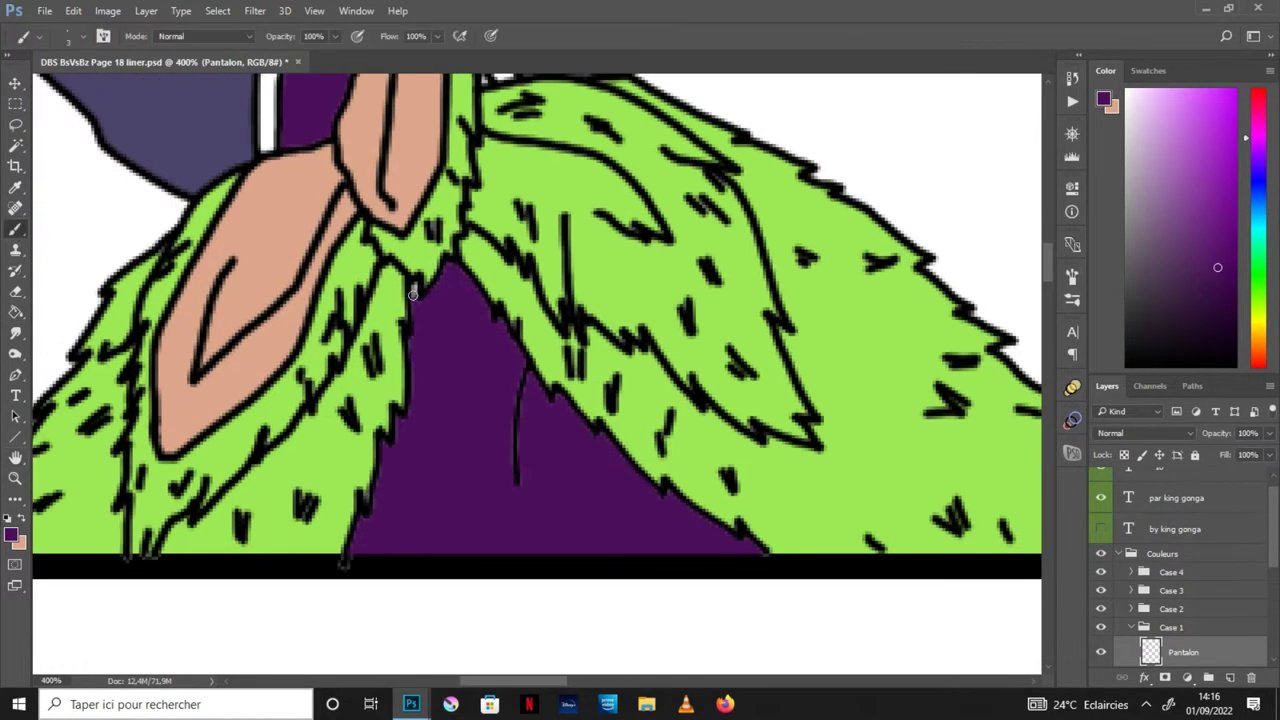
pyautogui.moveTo(380, 260); pyautogui.dragTo(400, 509)
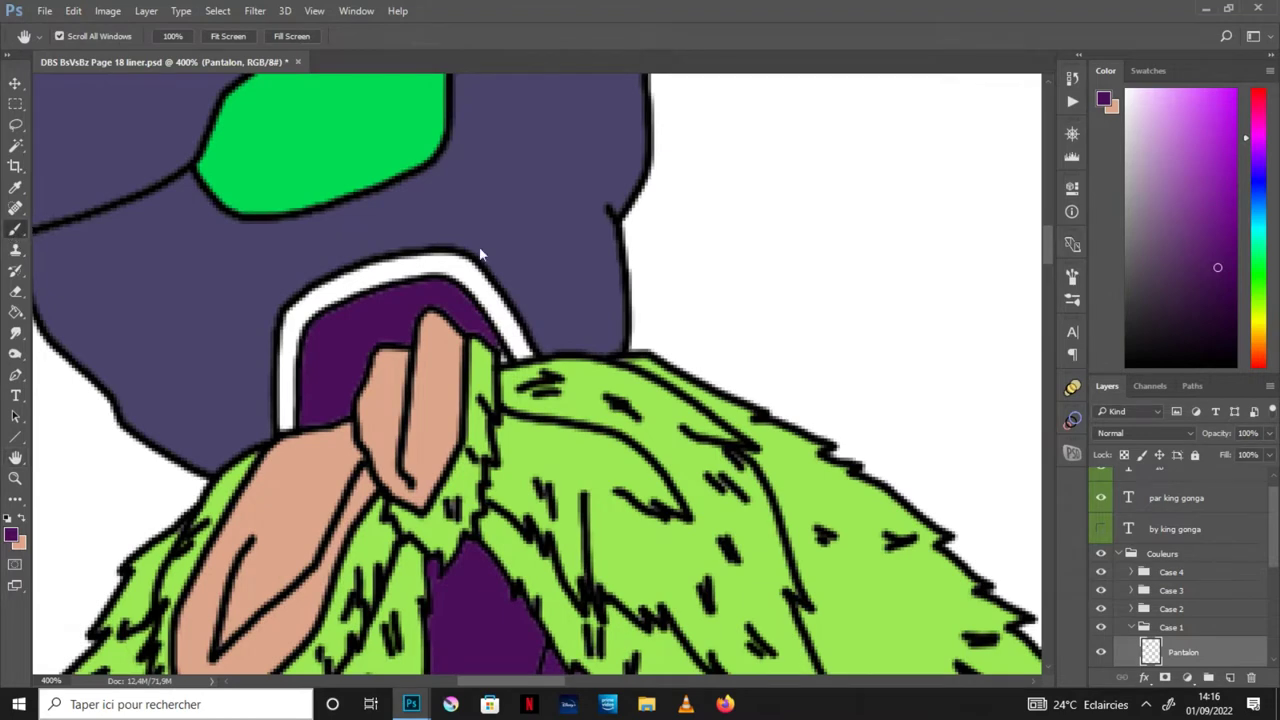
pyautogui.click(1155, 434)
pyautogui.click(1102, 195)
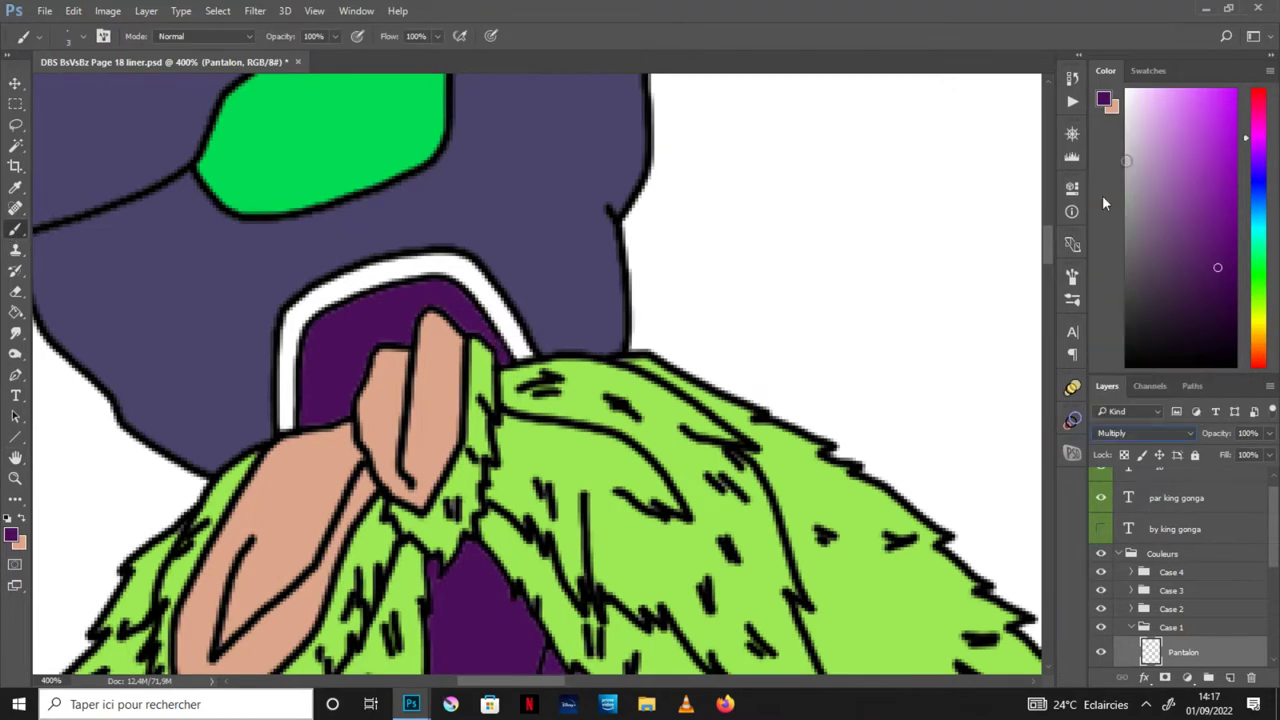
# Step: Zoom out to view the whole page and make the Peau layer active
pyautogui.scroll(-2, 1006, 289)
pyautogui.press('h')
pyautogui.scroll(-2, 685, 276)
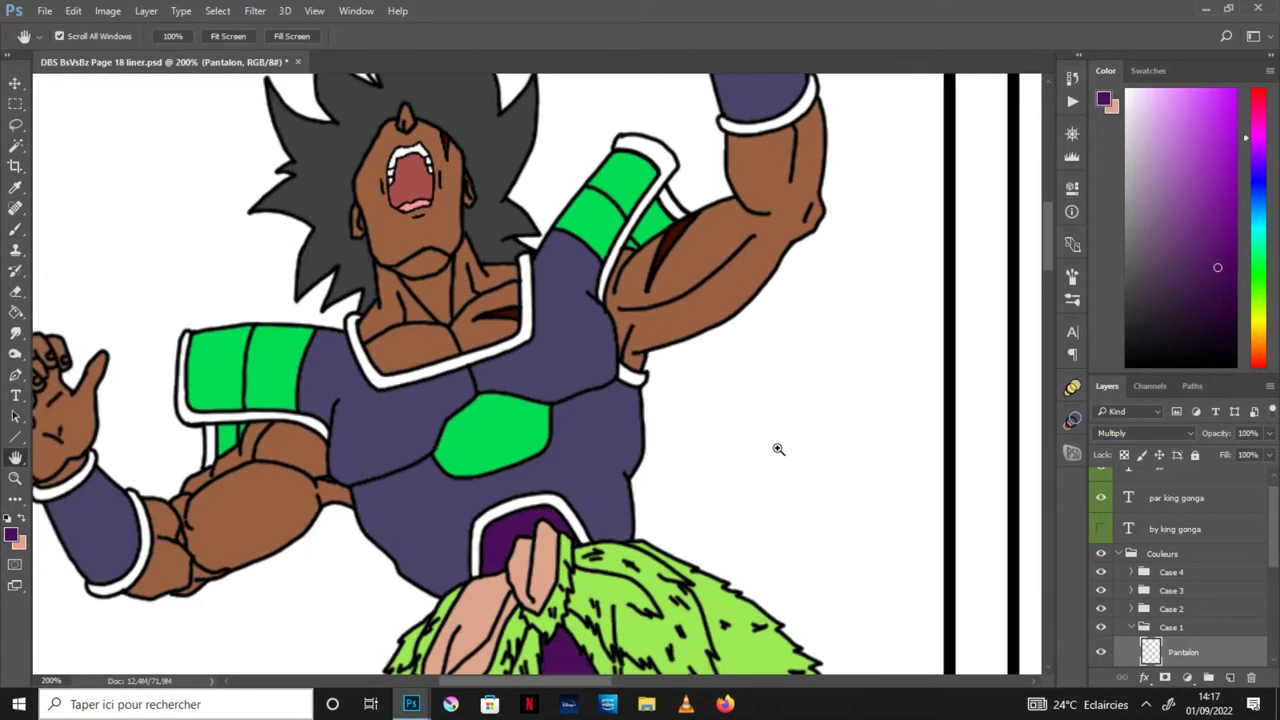
pyautogui.scroll(-1, 777, 449)
pyautogui.moveTo(777, 449); pyautogui.dragTo(723, 471)
pyautogui.scroll(-2, 1200, 580)
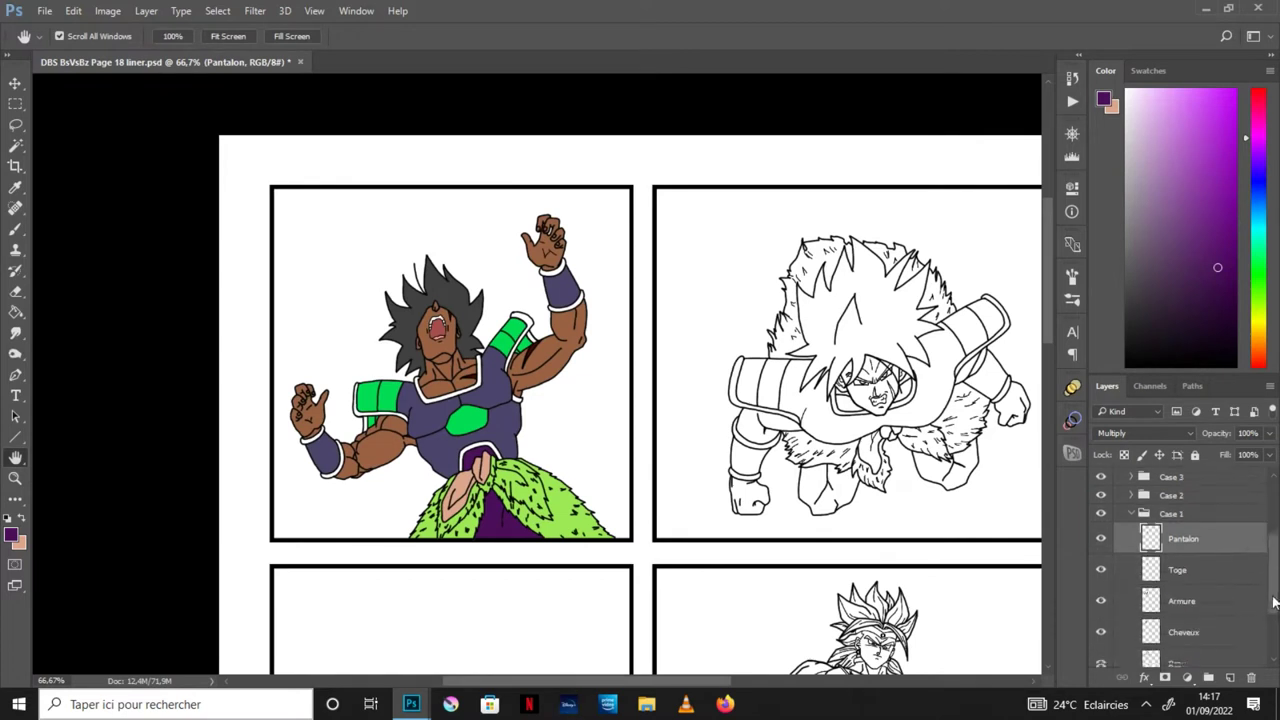
pyautogui.scroll(-2, 1200, 580)
pyautogui.click(1210, 608)
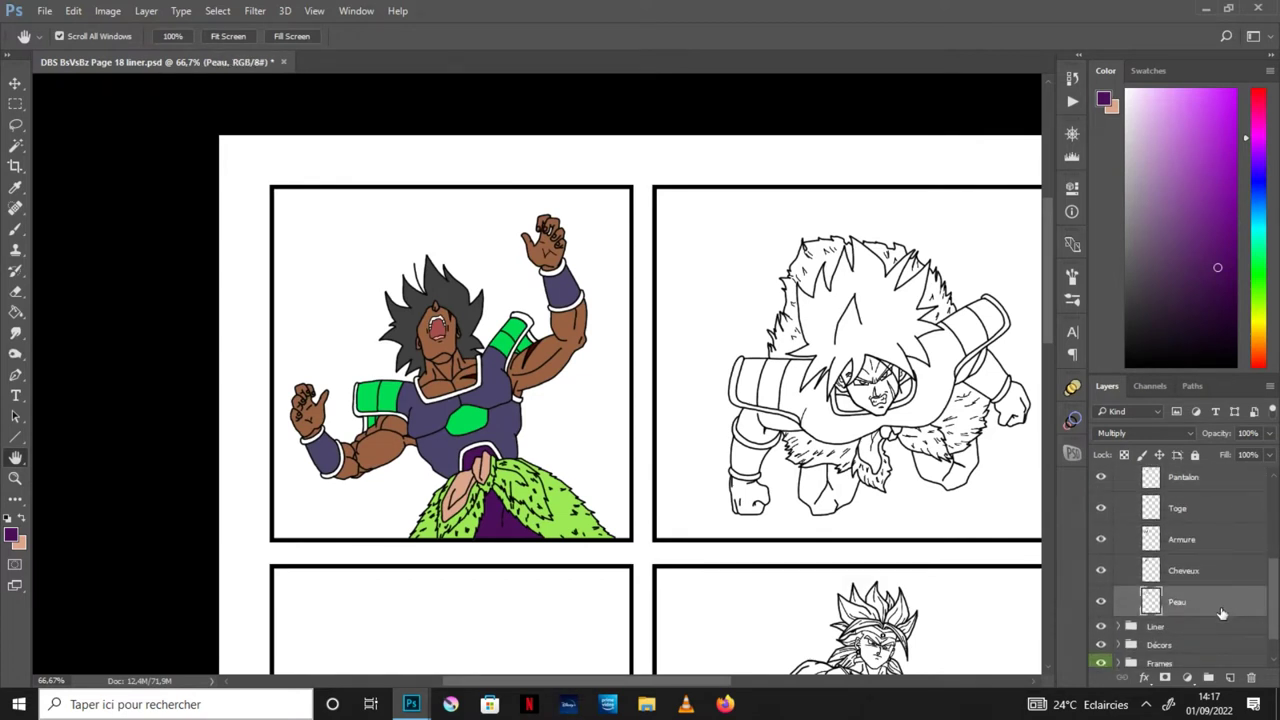
# Step: Duplicate the Peau layer as Peau copy and delete the original
pyautogui.moveTo(1193, 606); pyautogui.dragTo(1238, 613)
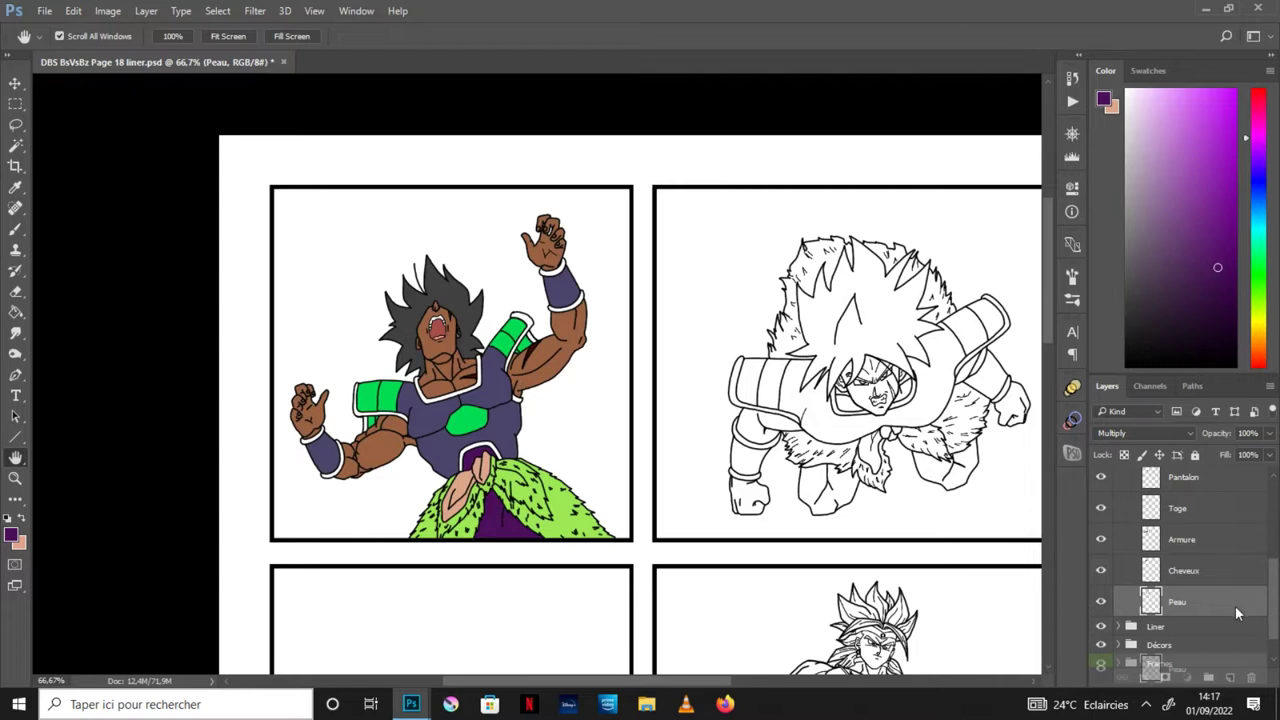
pyautogui.moveTo(1222, 604); pyautogui.dragTo(1222, 603)
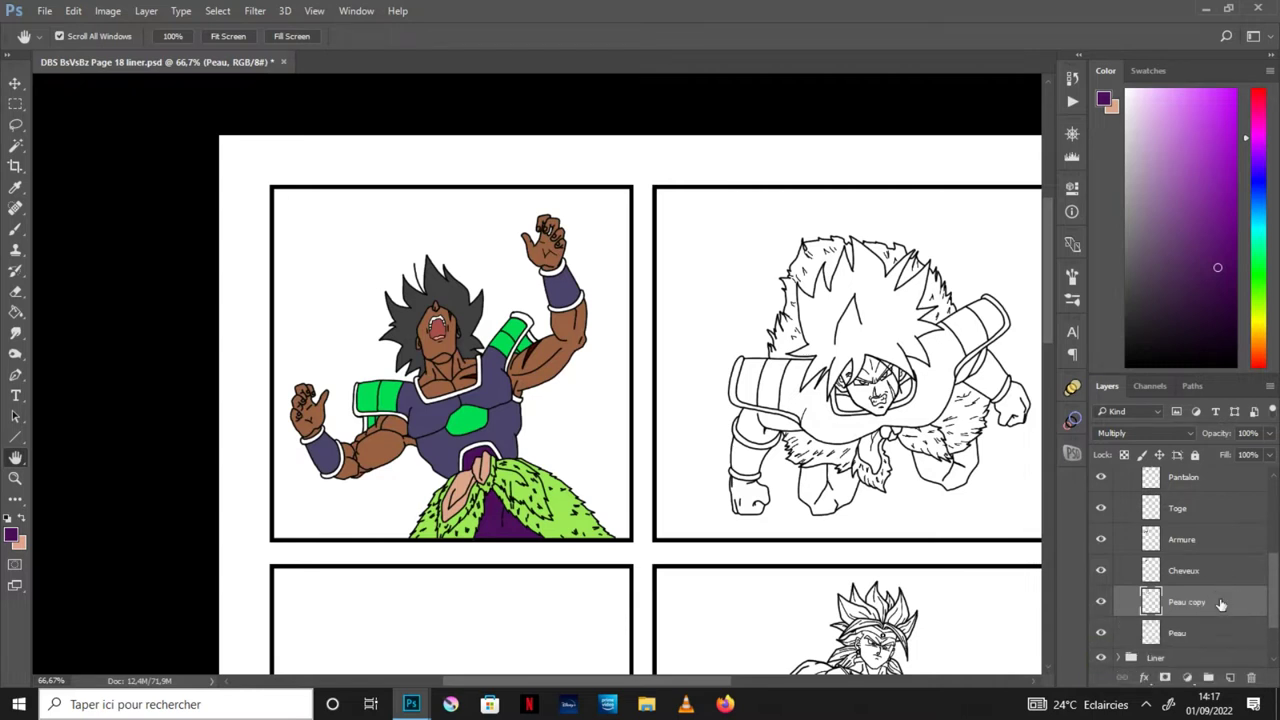
pyautogui.scroll(-1, 1218, 602)
pyautogui.click(1210, 596)
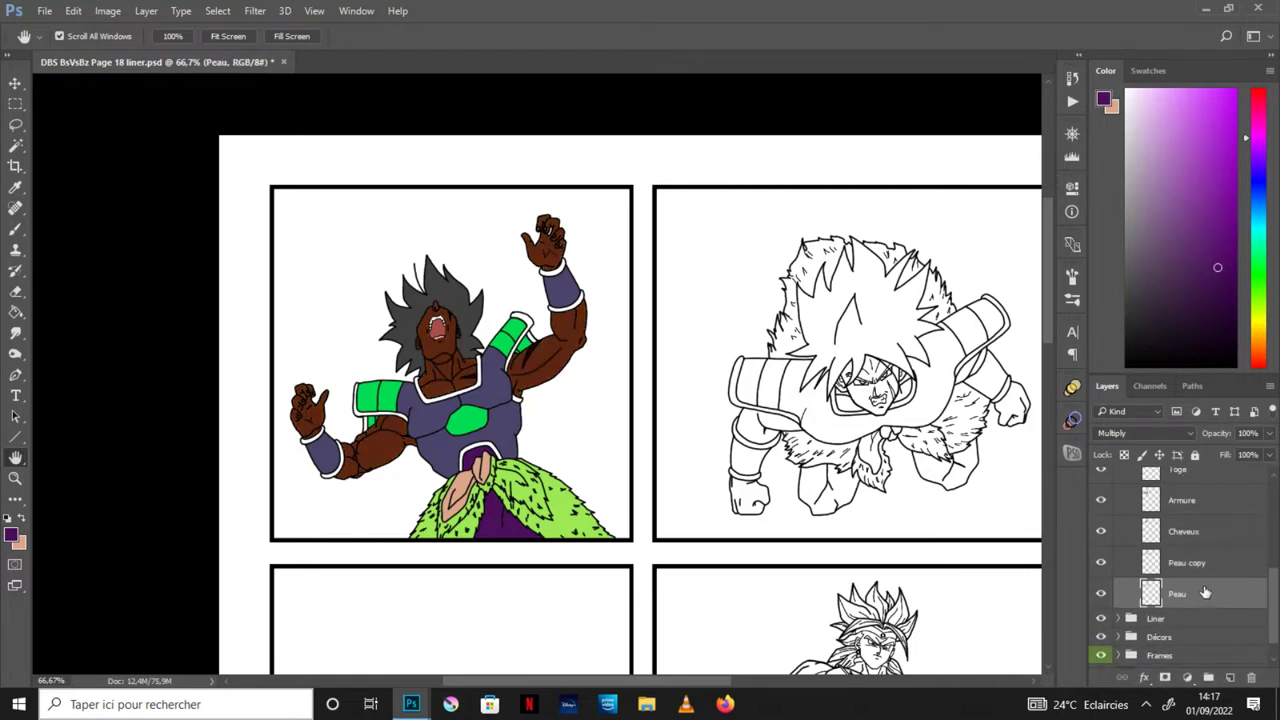
pyautogui.press('Delete')
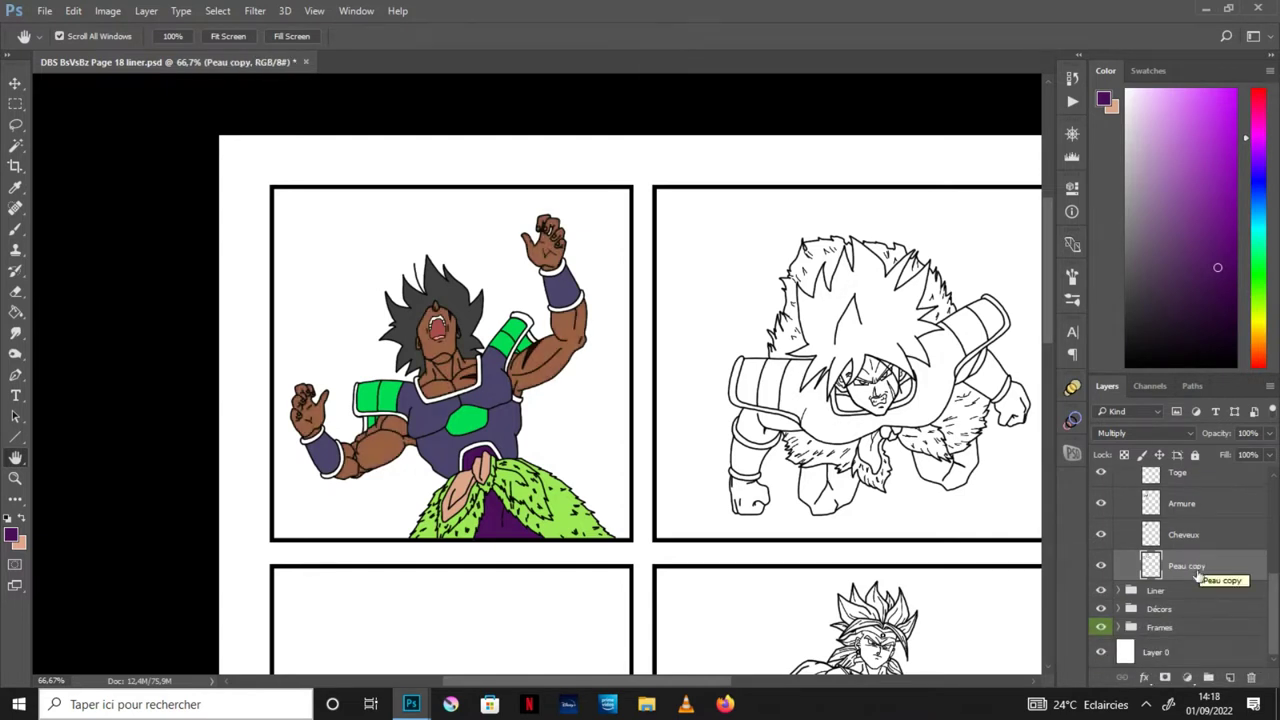
# Step: Rename Peau copy to 'Peau', then delete that layer too
pyautogui.moveTo(1205, 566); pyautogui.dragTo(1226, 568)
pyautogui.doubleClick(1183, 566)
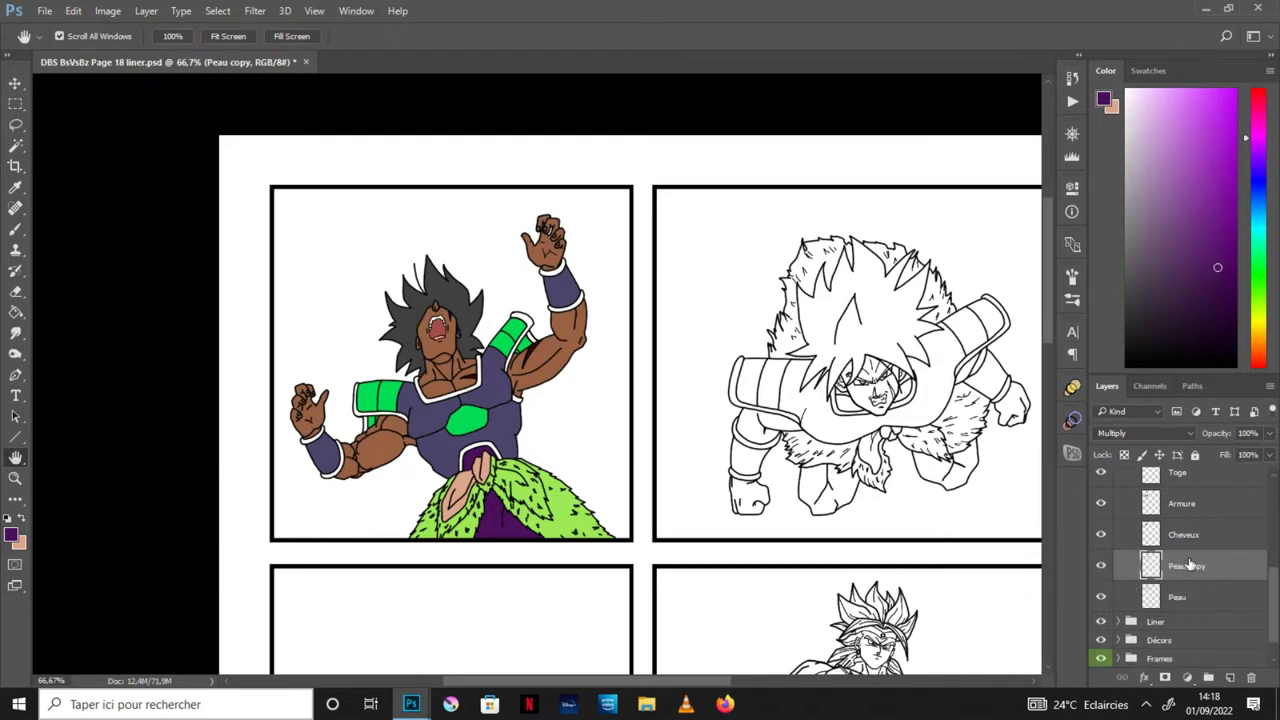
pyautogui.write('Peau')
pyautogui.press('Return')
pyautogui.hotkey('alt', ']')
pyautogui.scroll(-1, 1277, 568)
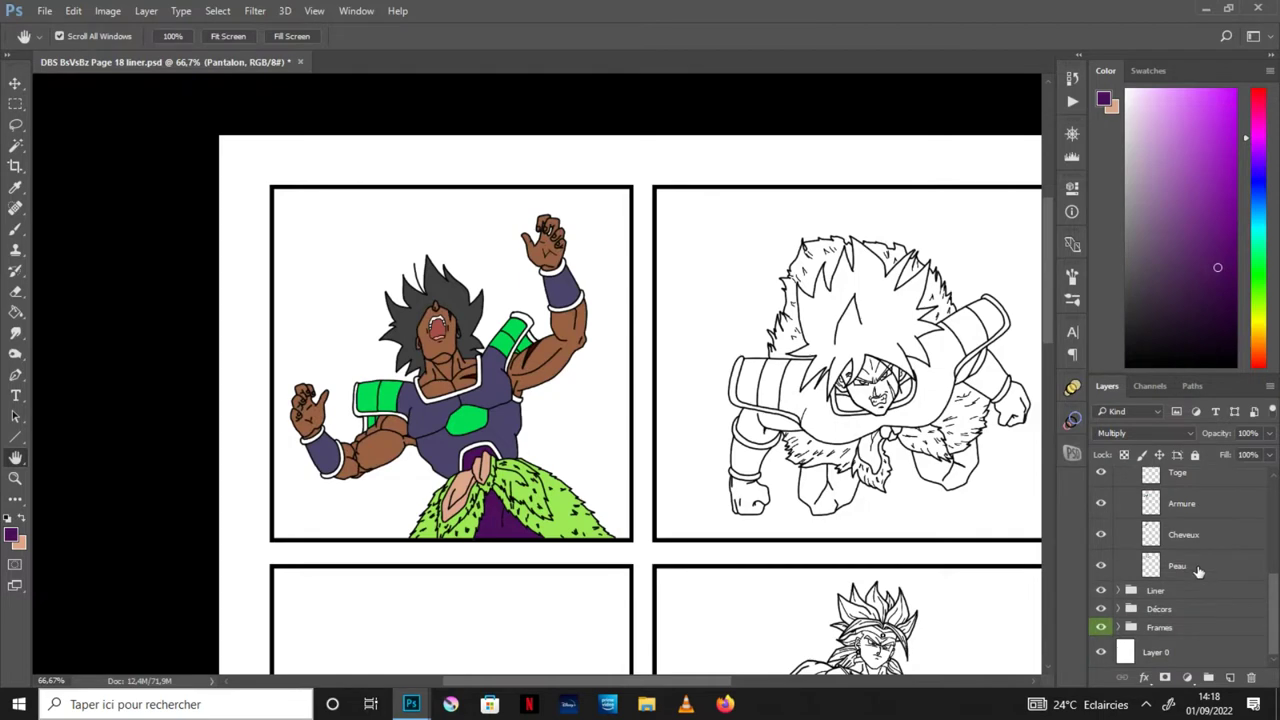
pyautogui.click(1182, 572)
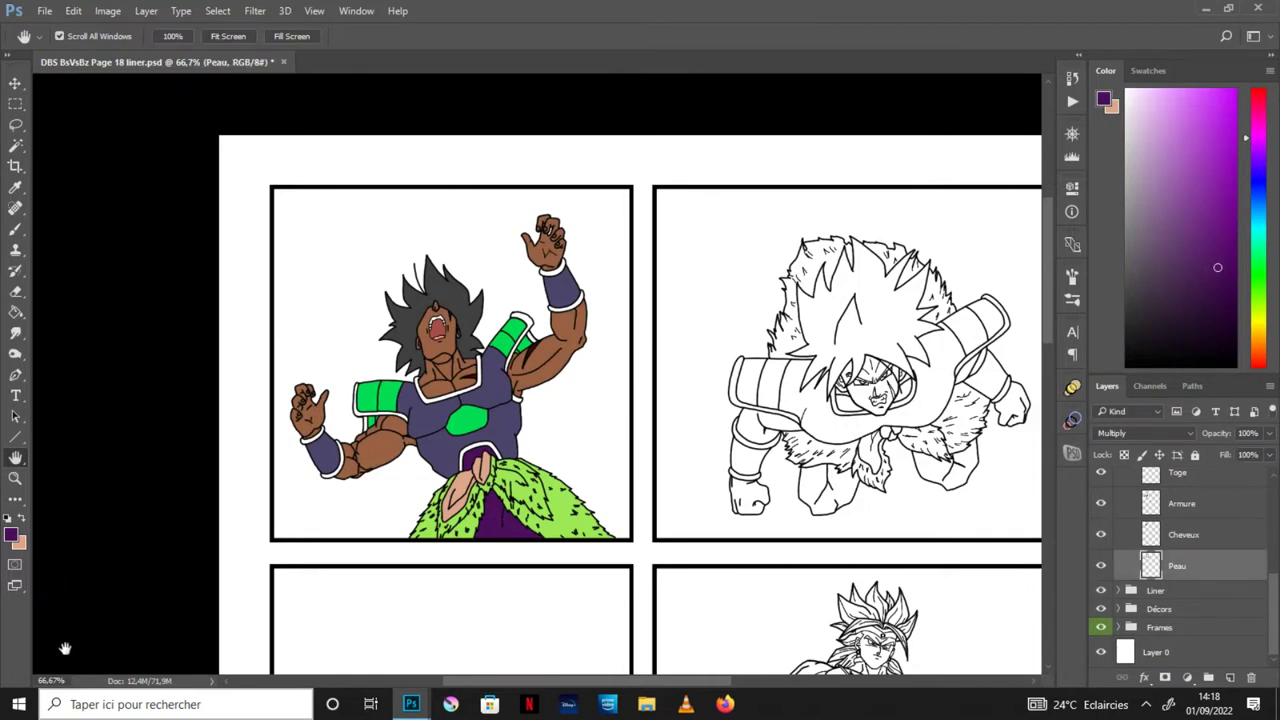
pyautogui.press('Delete')
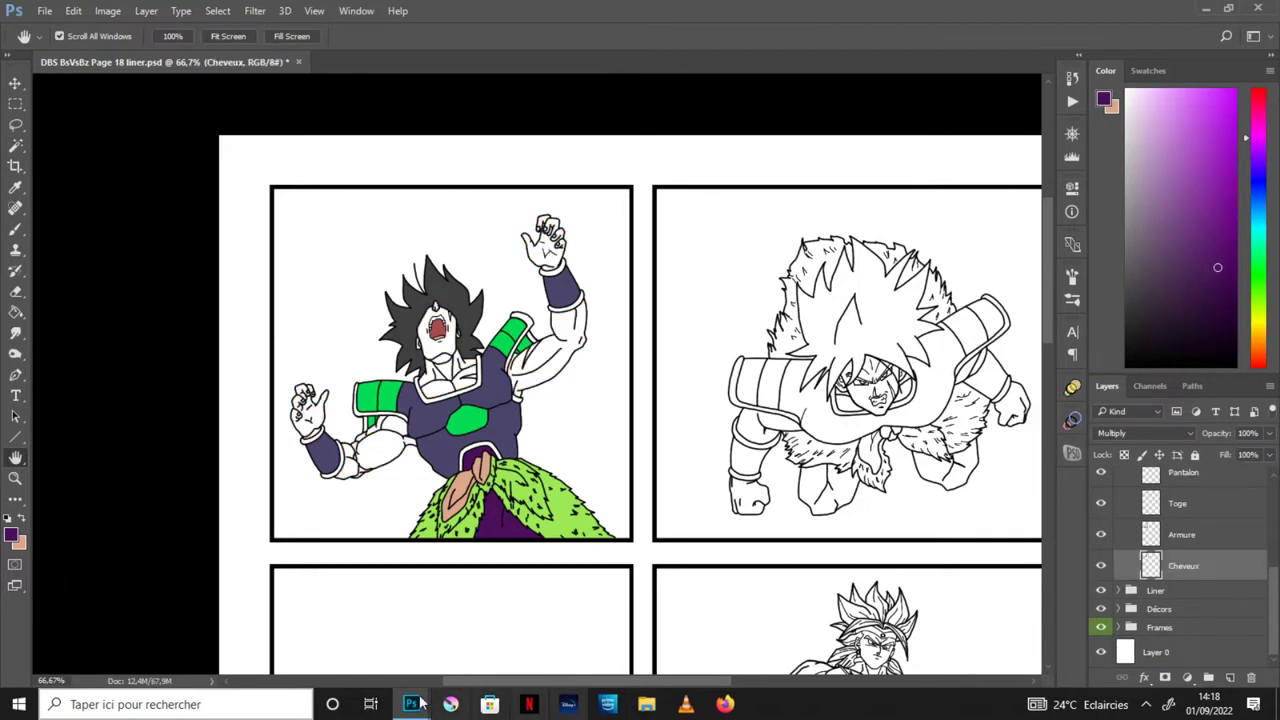
# Step: Add a new empty layer below Cheveux named Peau
pyautogui.scroll(2, 1263, 555)
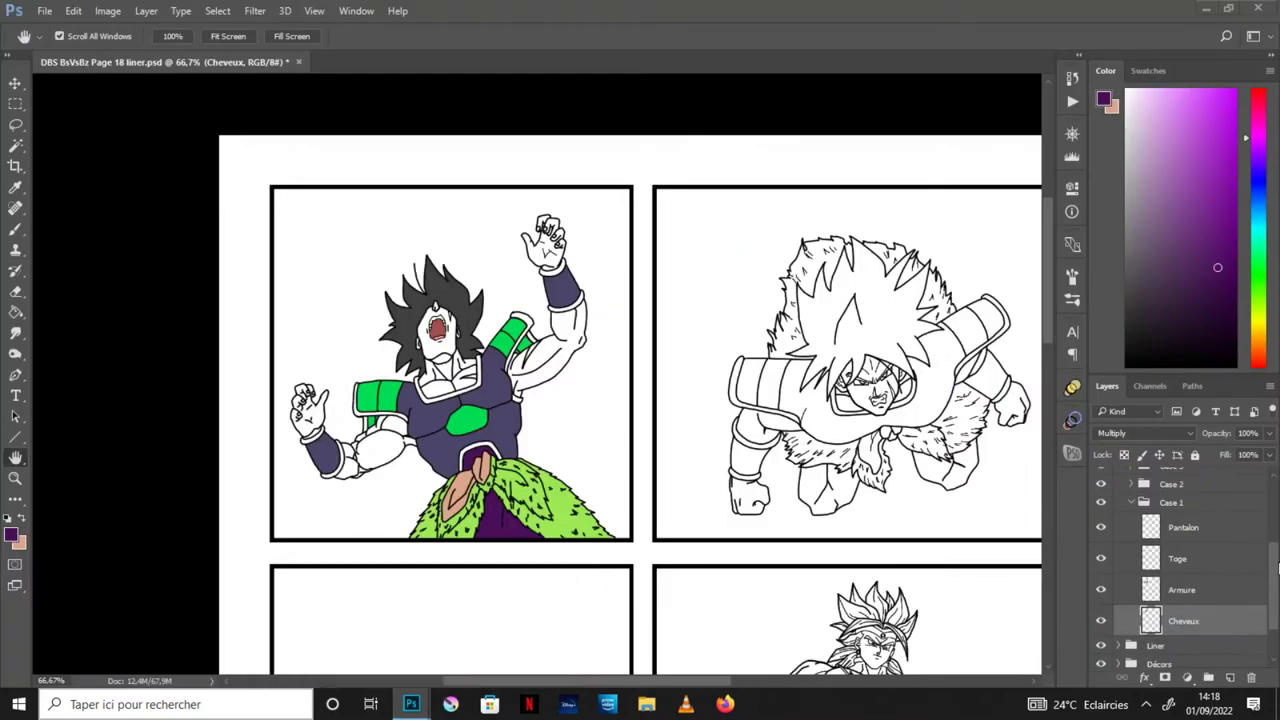
pyautogui.scroll(-1, 1251, 588)
pyautogui.click(1230, 678)
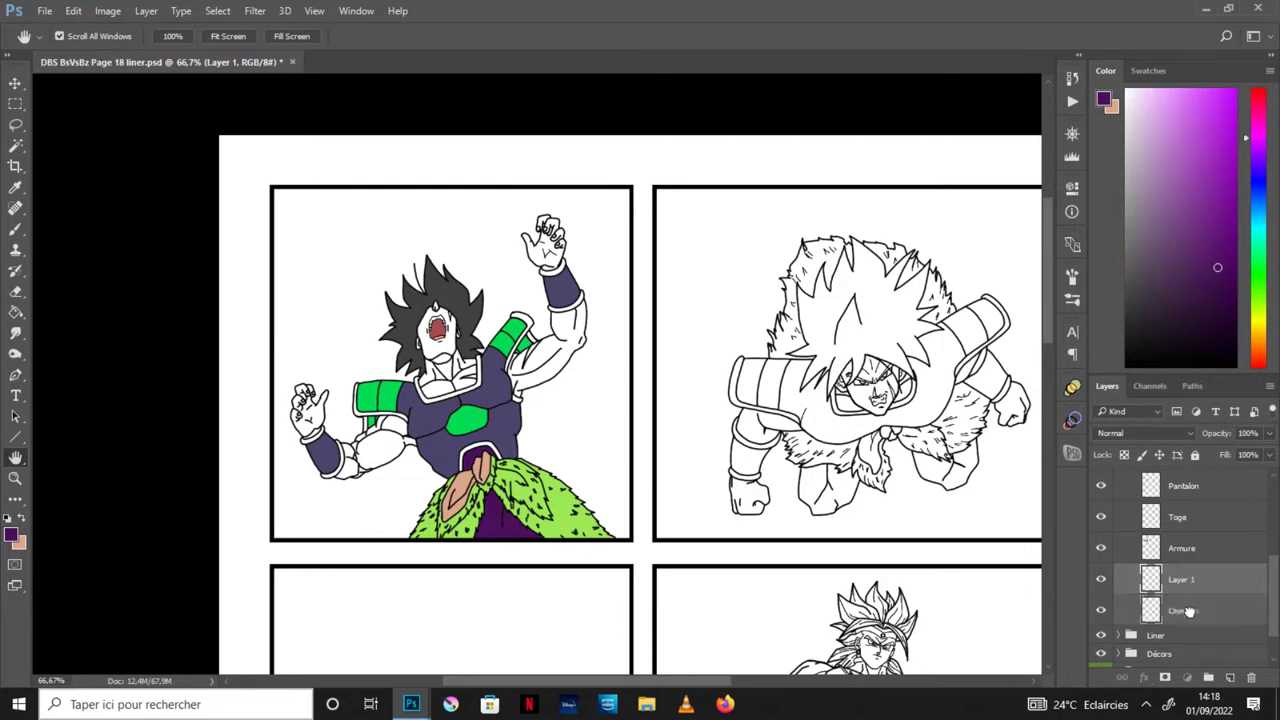
pyautogui.moveTo(1166, 575); pyautogui.dragTo(1180, 612)
pyautogui.doubleClick(1183, 610)
pyautogui.write('Peau')
pyautogui.press('Return')
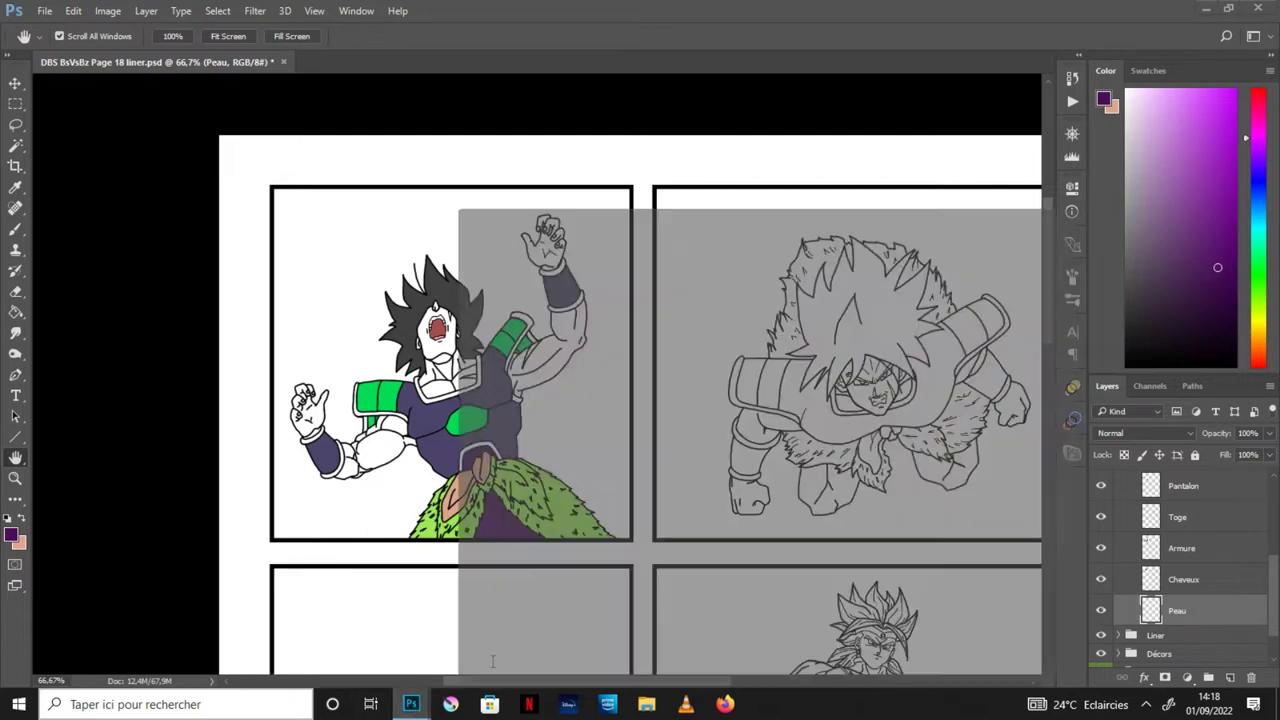
# Step: Sample the peach skin swatch from the colour chart and zoom in on Broly's arm
pyautogui.click(500, 623)
pyautogui.press('i')
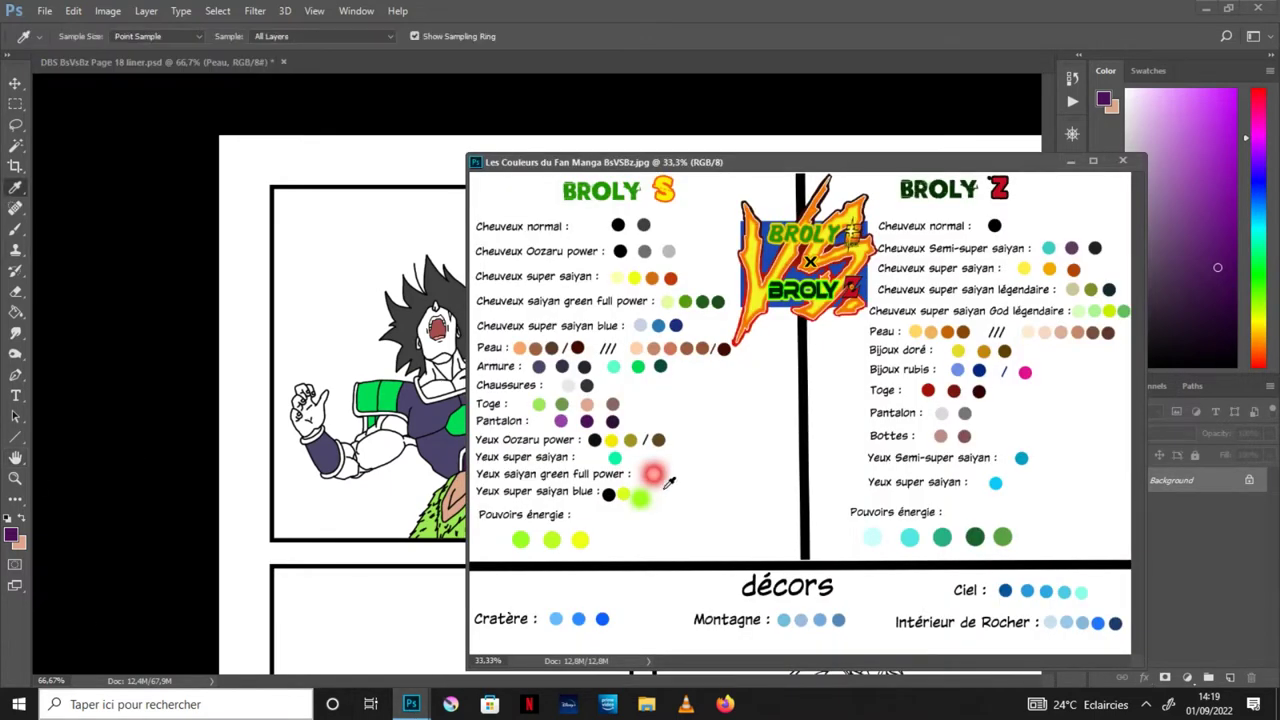
pyautogui.click(521, 347)
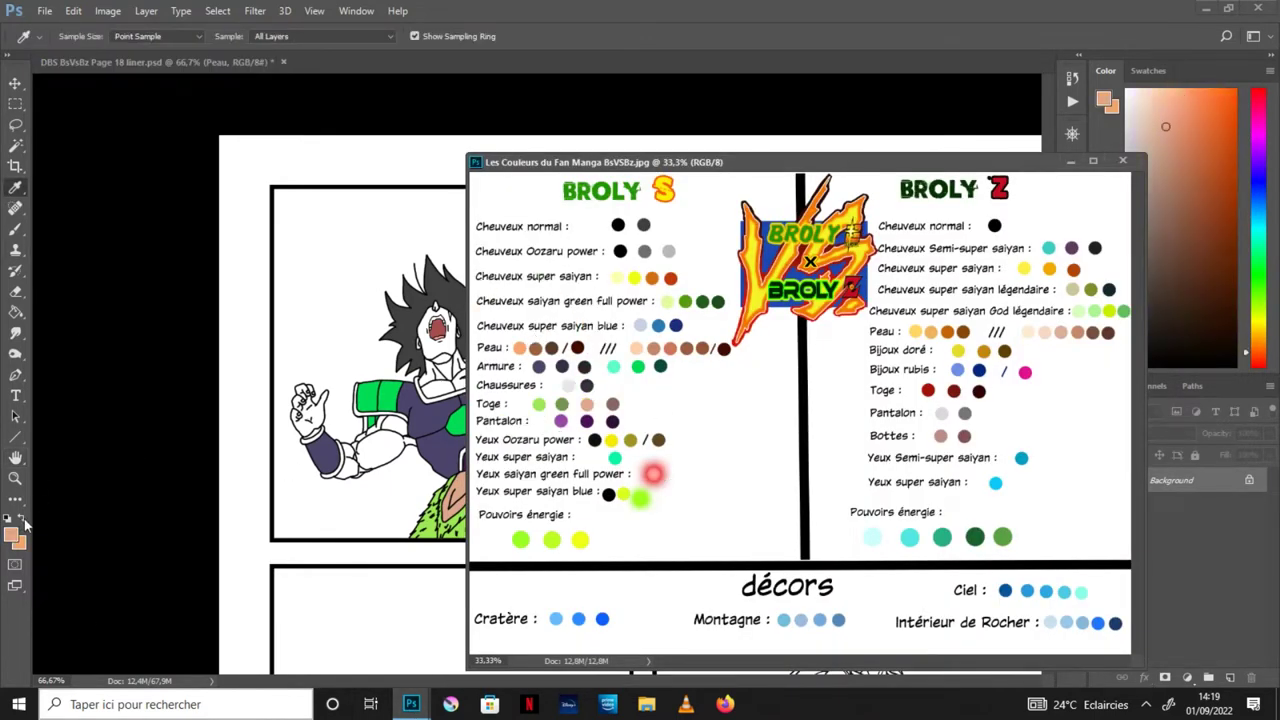
pyautogui.click(576, 348)
pyautogui.click(537, 346)
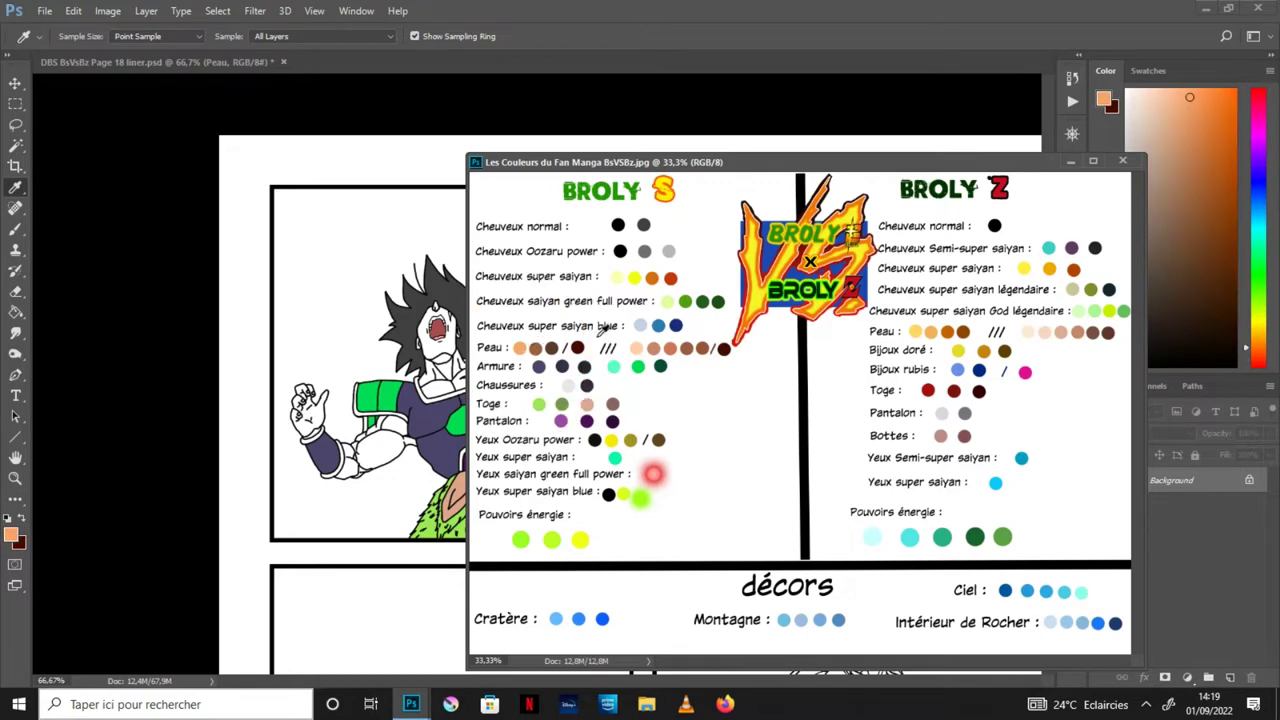
pyautogui.click(1070, 161)
pyautogui.press('h')
pyautogui.hotkey('ctrl', '+')
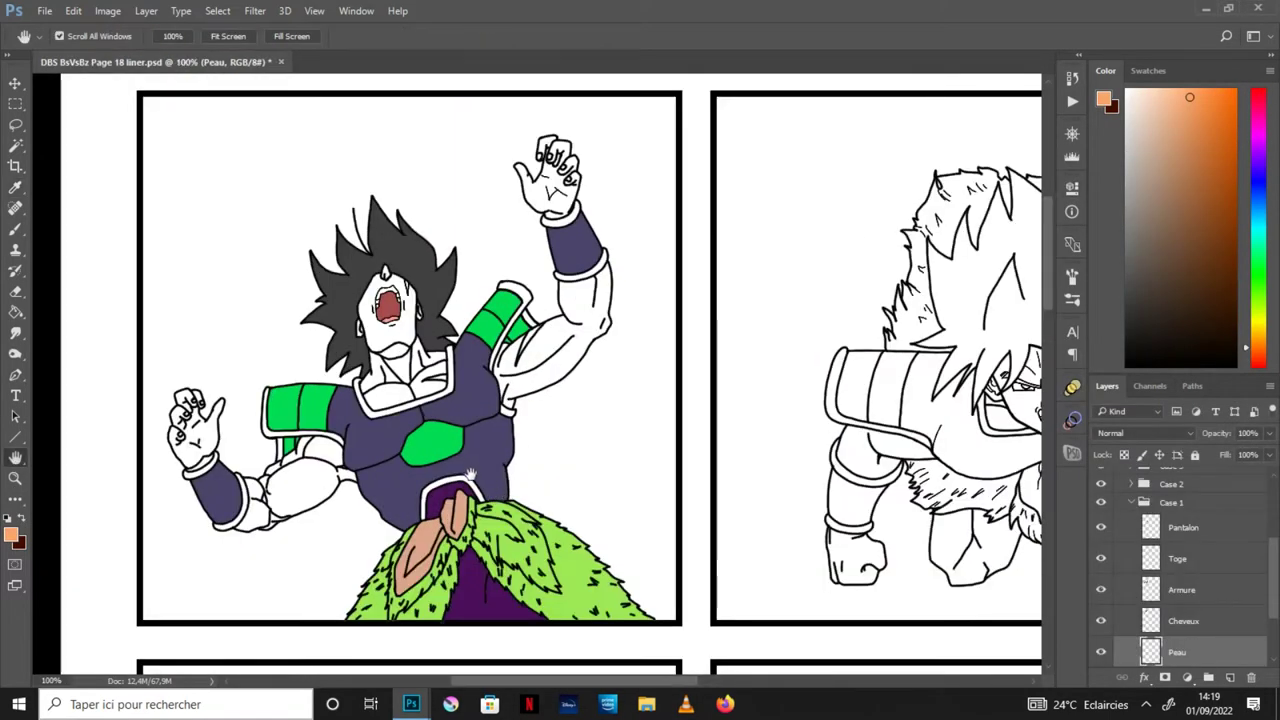
pyautogui.hotkey('ctrl', '+')
pyautogui.moveTo(706, 487); pyautogui.dragTo(710, 480)
# Step: Flood-fill the white arm, forearm, left hand and fingers with peach
pyautogui.press('g')
pyautogui.click(310, 598)
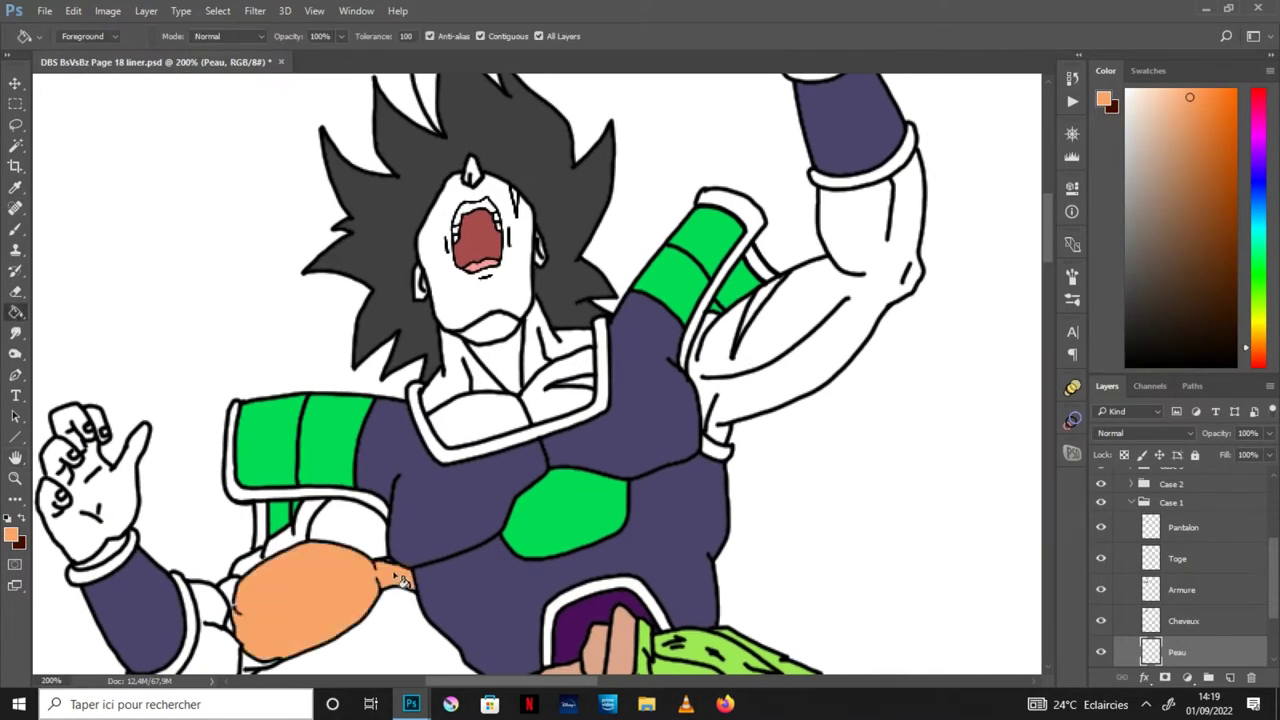
pyautogui.click(350, 530)
pyautogui.click(218, 655)
pyautogui.click(120, 510)
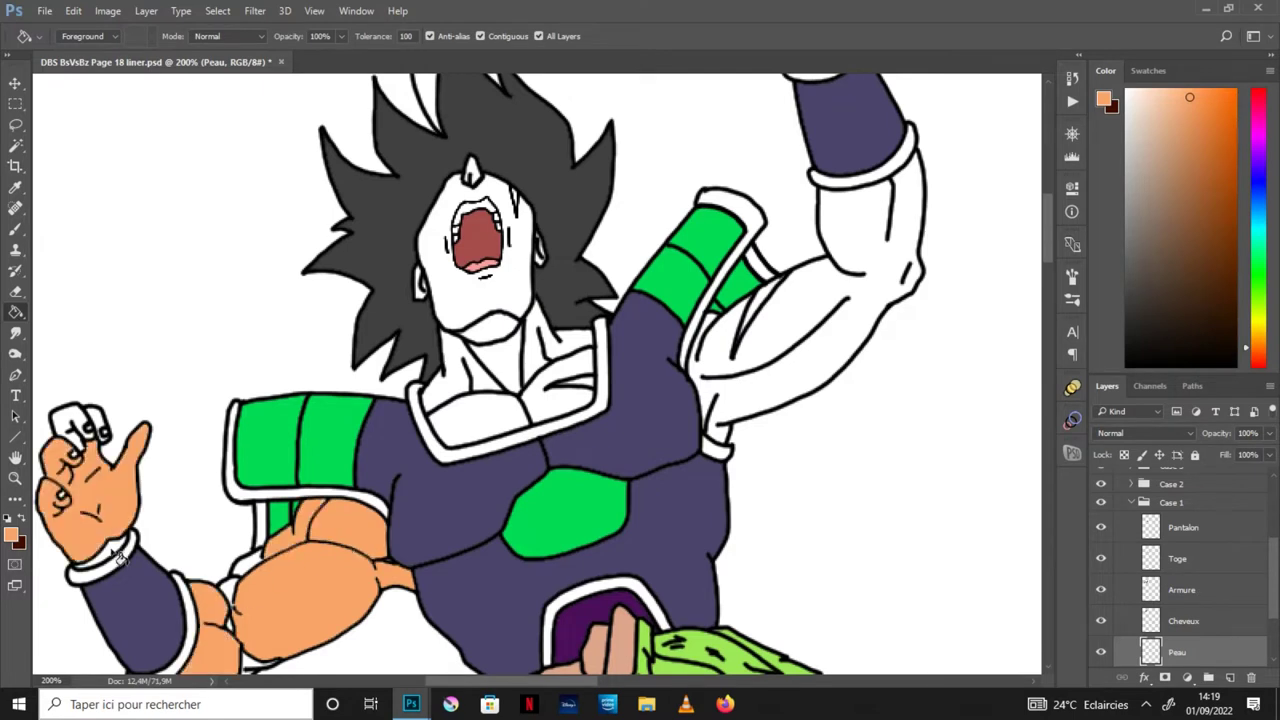
pyautogui.click(72, 423)
pyautogui.click(250, 607)
# Step: Fill the chest, neck, face, raised right arm and its fingertip with peach
pyautogui.click(256, 666)
pyautogui.click(526, 410)
pyautogui.click(514, 372)
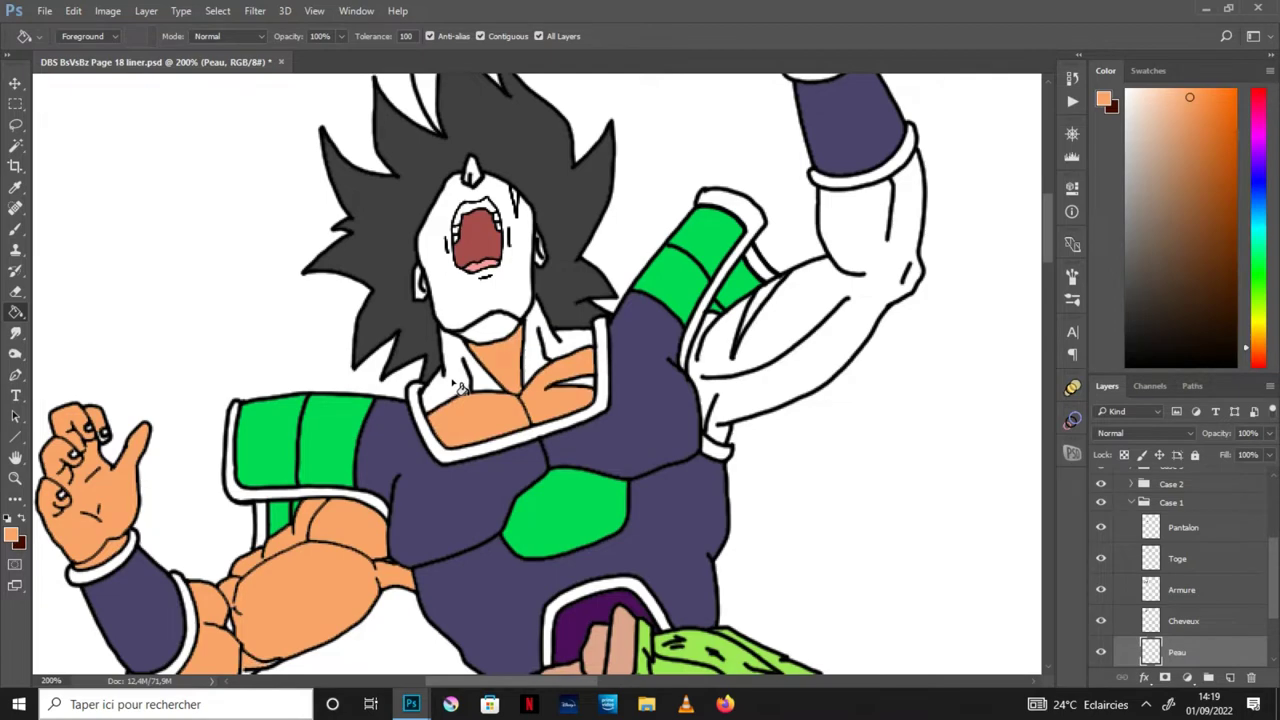
pyautogui.click(460, 388)
pyautogui.click(582, 350)
pyautogui.click(508, 333)
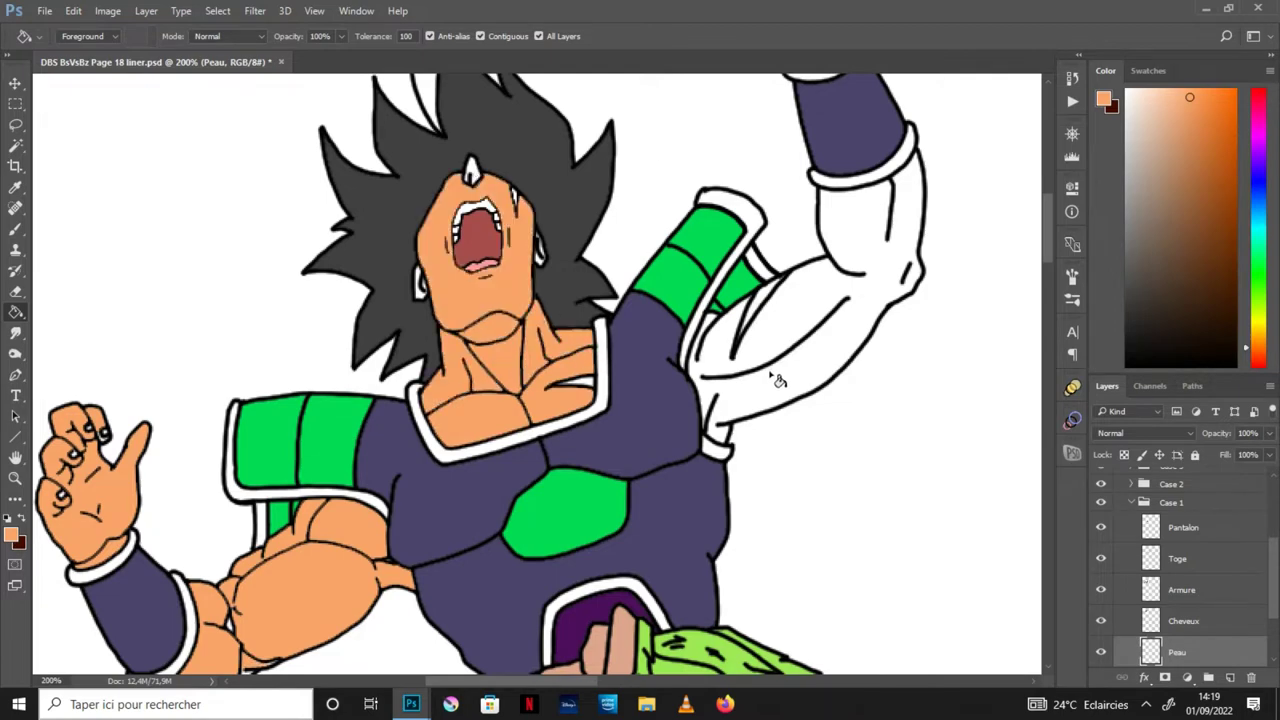
pyautogui.click(827, 310)
pyautogui.scroll(2, 825, 170)
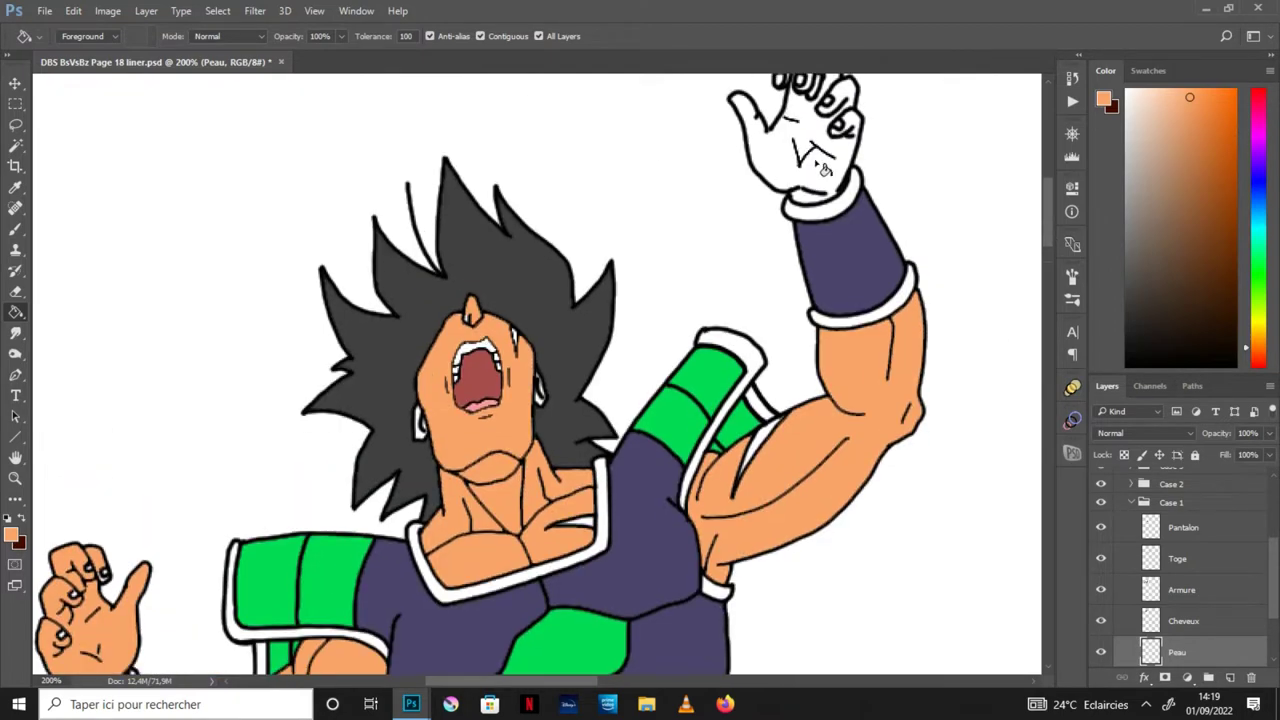
pyautogui.scroll(1, 1040, 217)
pyautogui.click(795, 142)
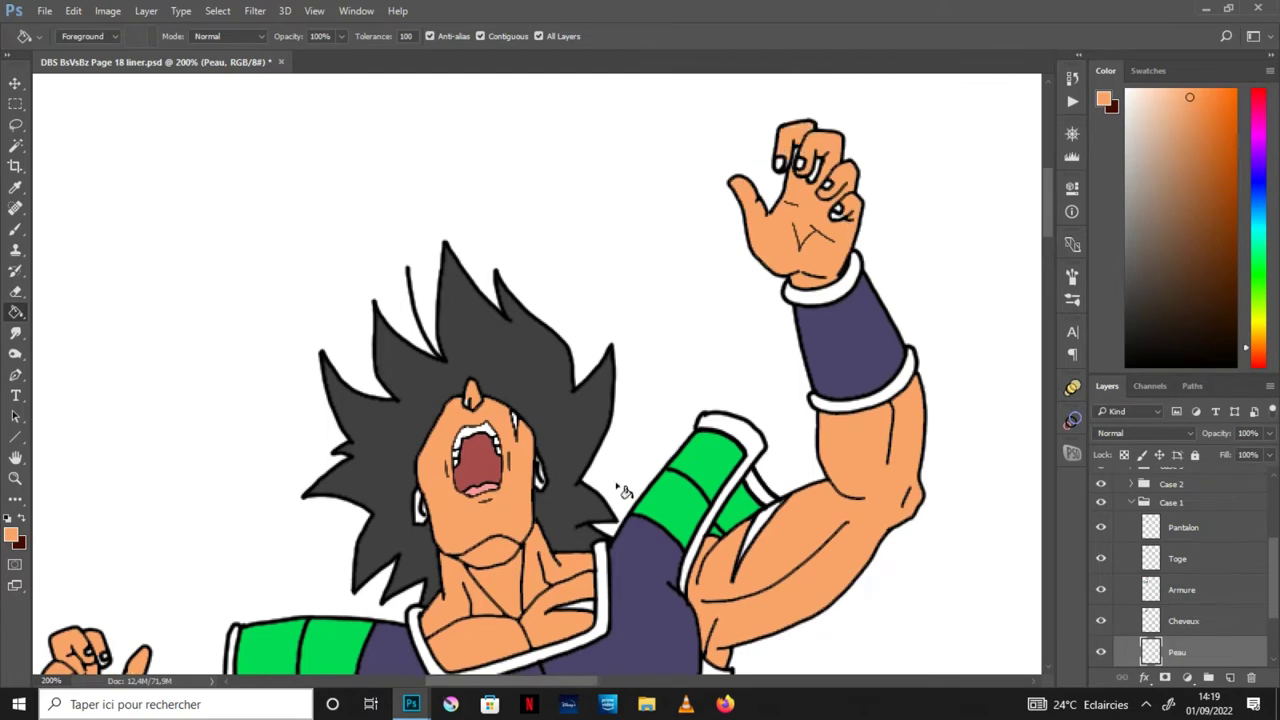
pyautogui.scroll(-2, 35, 464)
# Step: Fill the four white fingernail spots with skin colour and set the Peau layer to Multiply
pyautogui.hotkey('ctrl', '+')
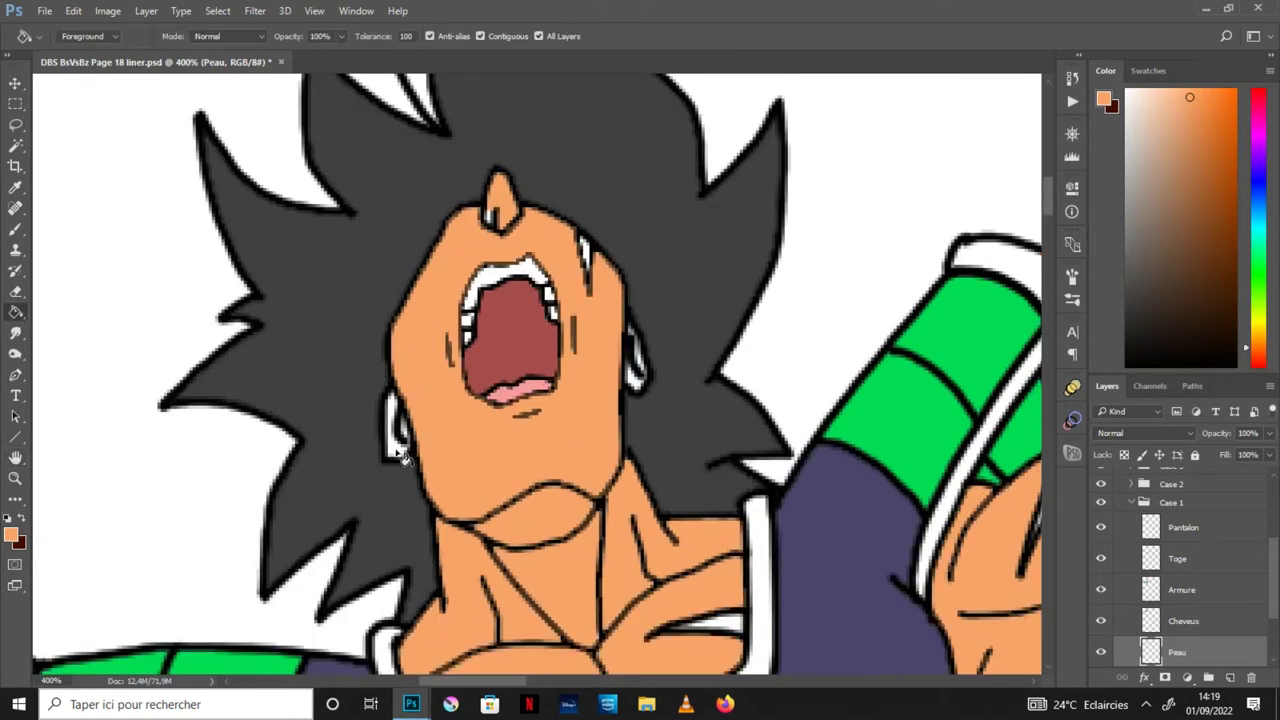
pyautogui.click(15, 457)
pyautogui.moveTo(600, 620); pyautogui.dragTo(3, 292)
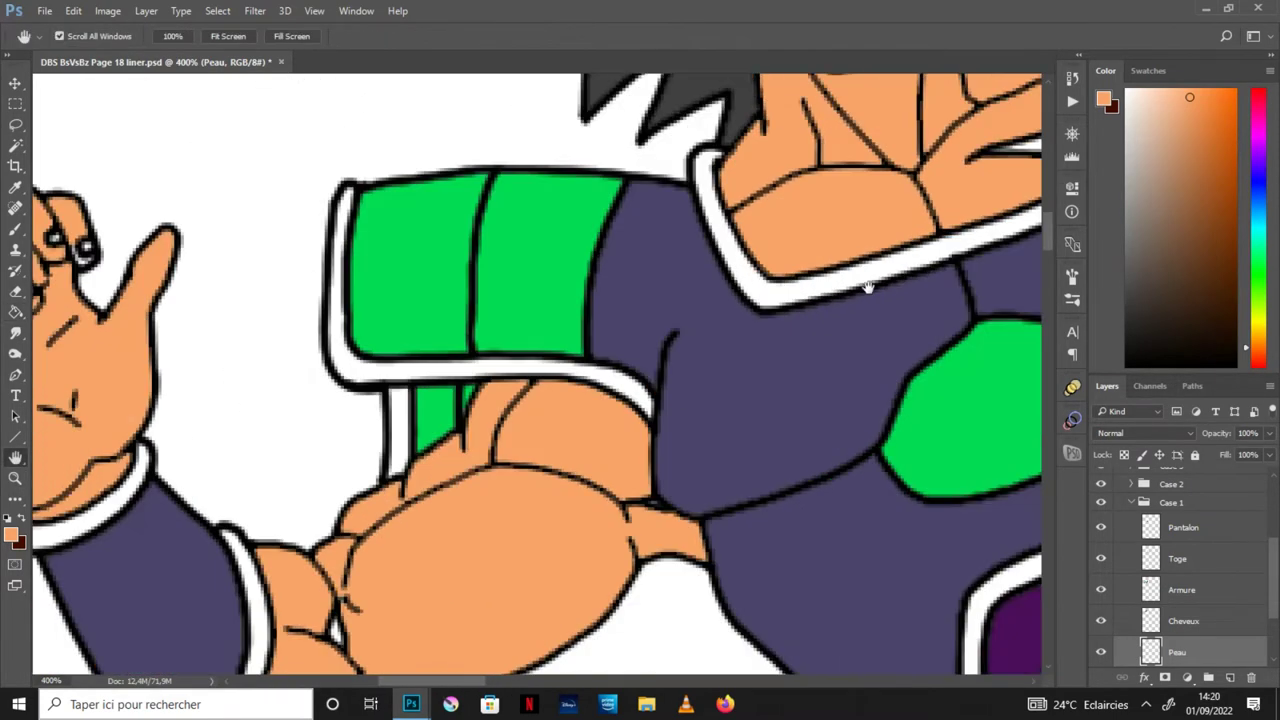
pyautogui.click(15, 312)
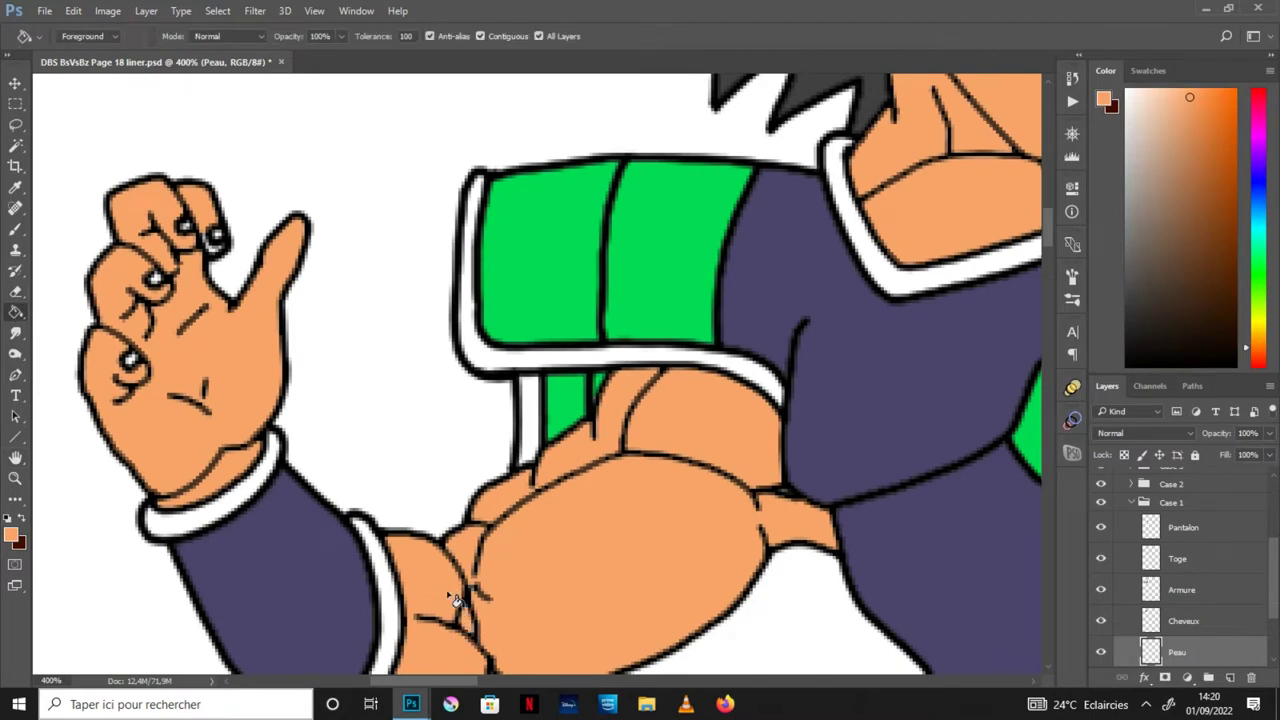
pyautogui.click(132, 362)
pyautogui.click(157, 278)
pyautogui.click(187, 228)
pyautogui.click(214, 240)
pyautogui.click(1166, 433)
pyautogui.click(1115, 166)
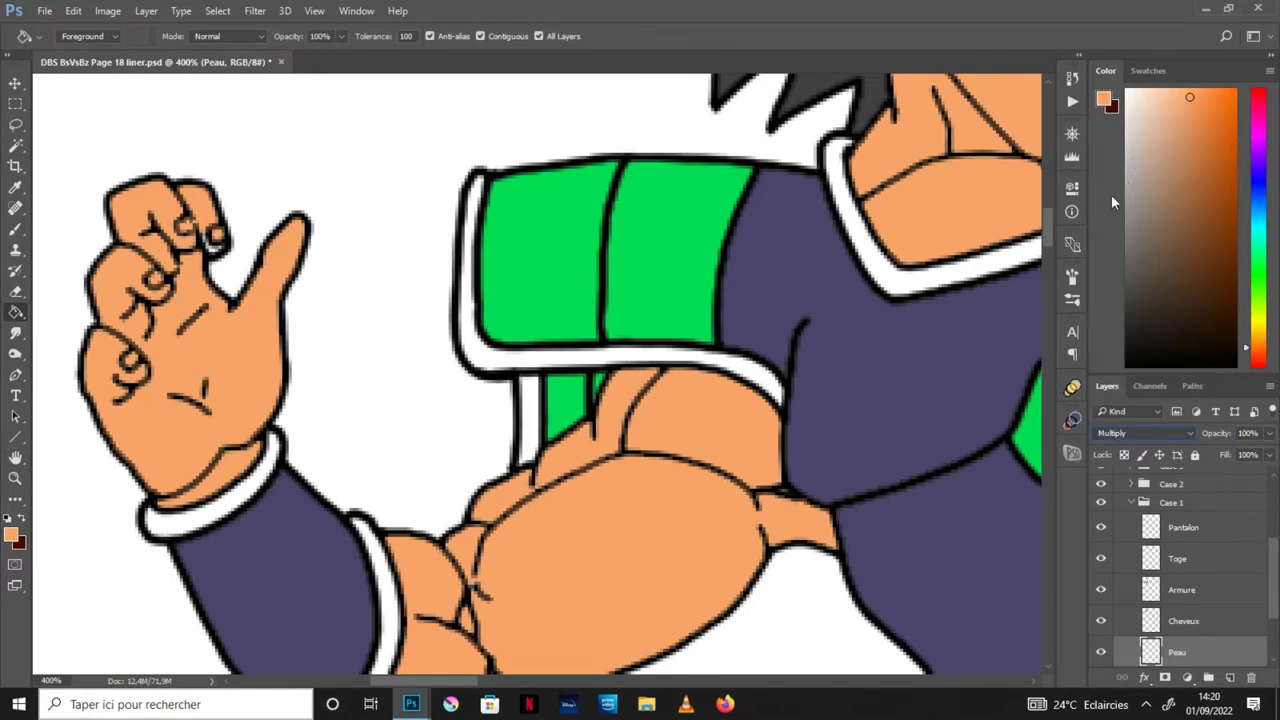
# Step: Brush over the white gaps by the raised hand's finger and knuckle
pyautogui.click(18, 230)
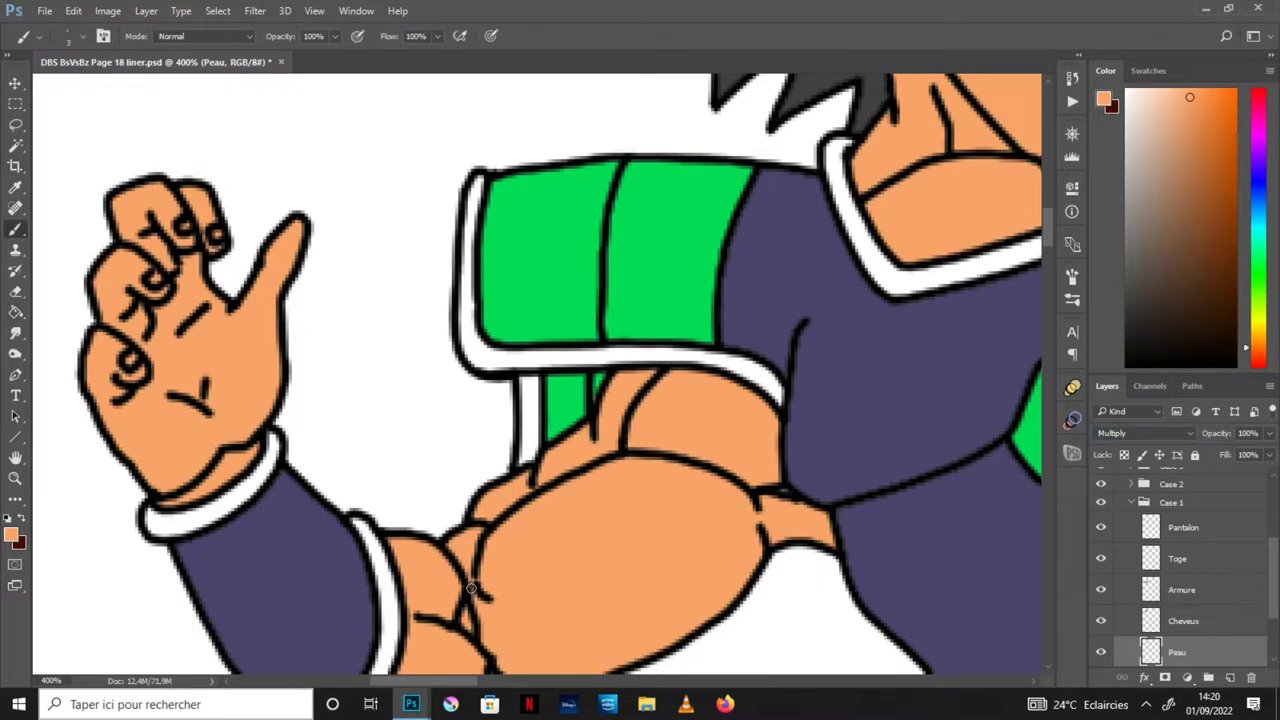
pyautogui.moveTo(675, 498); pyautogui.dragTo(597, 323)
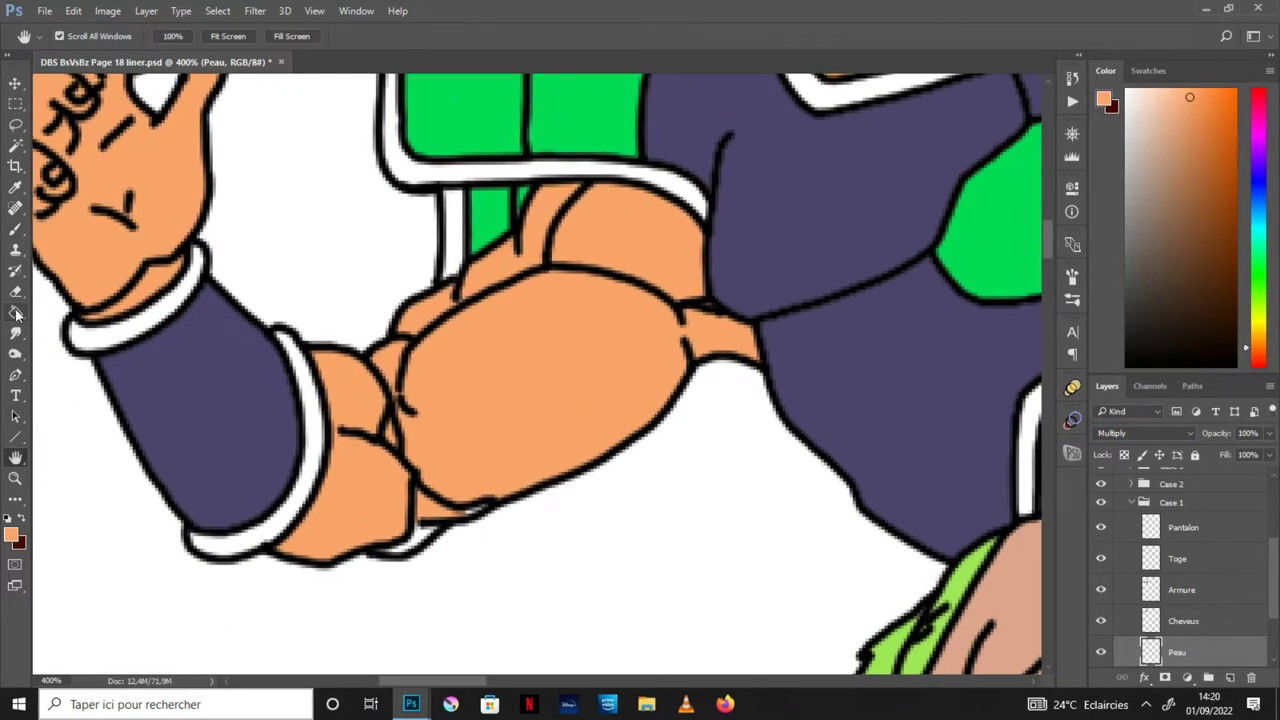
pyautogui.press('g')
pyautogui.press('b')
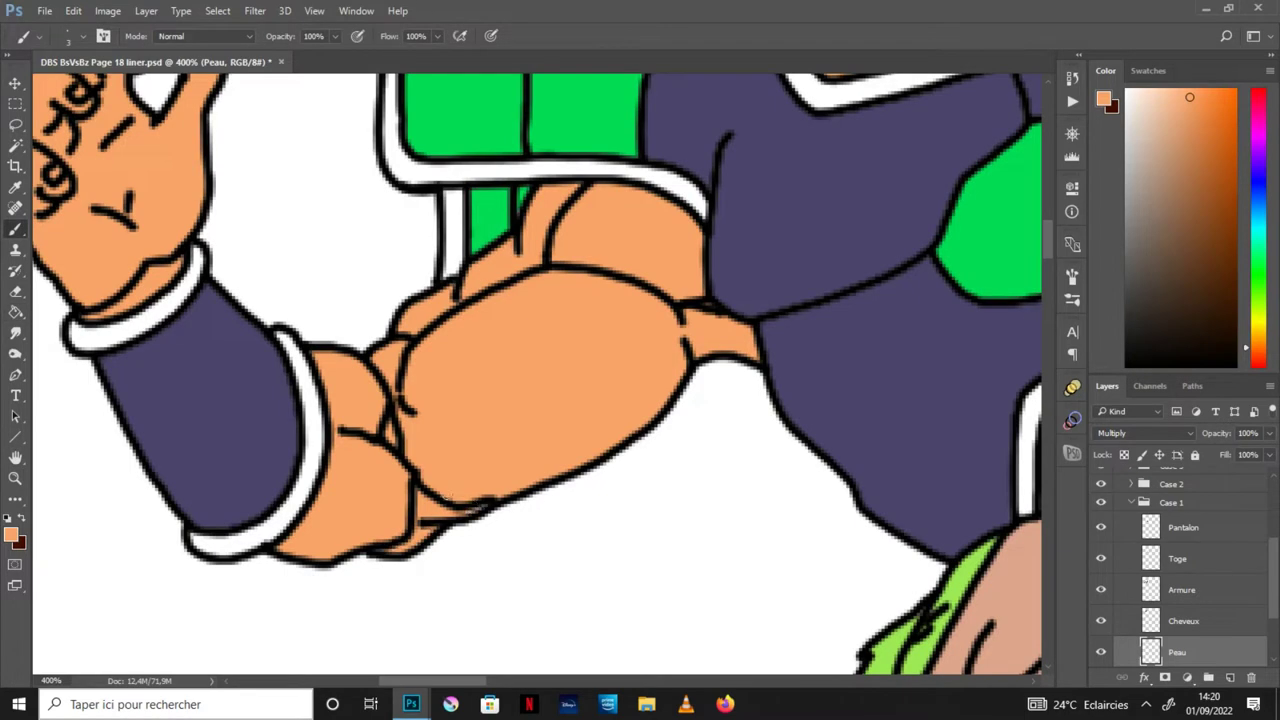
pyautogui.click(22, 462)
pyautogui.moveTo(860, 306); pyautogui.dragTo(706, 511)
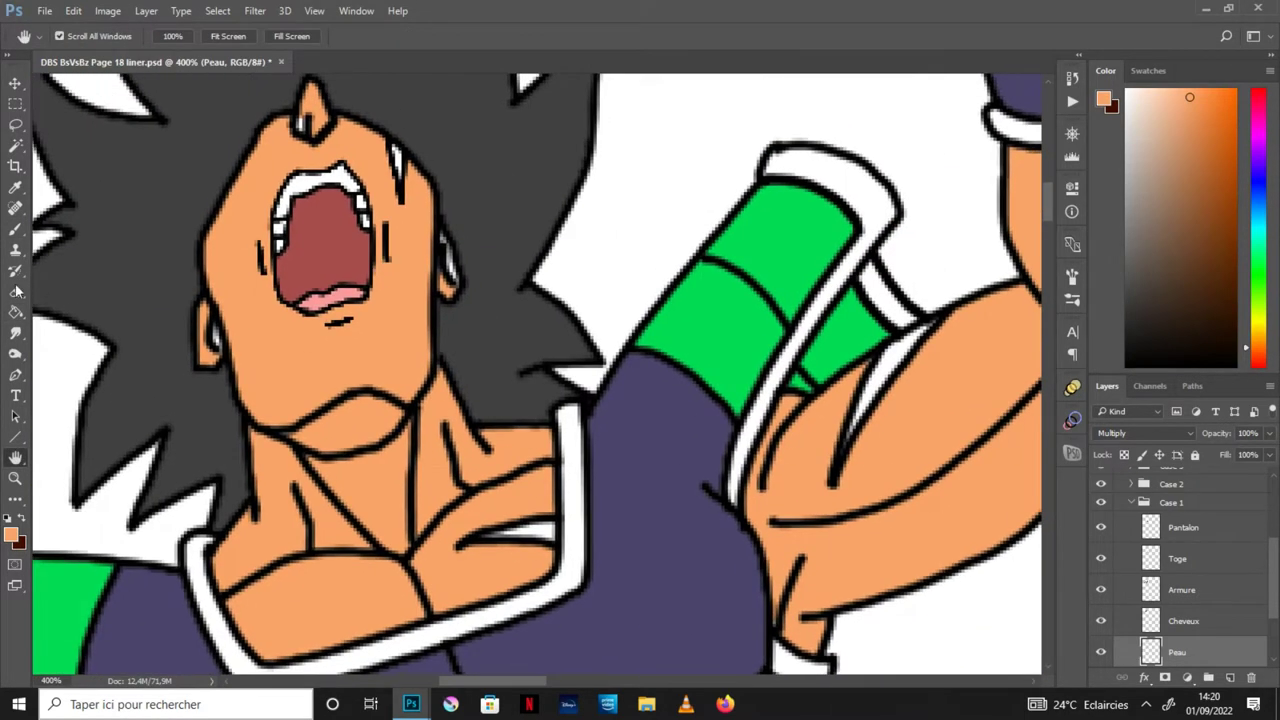
pyautogui.click(15, 230)
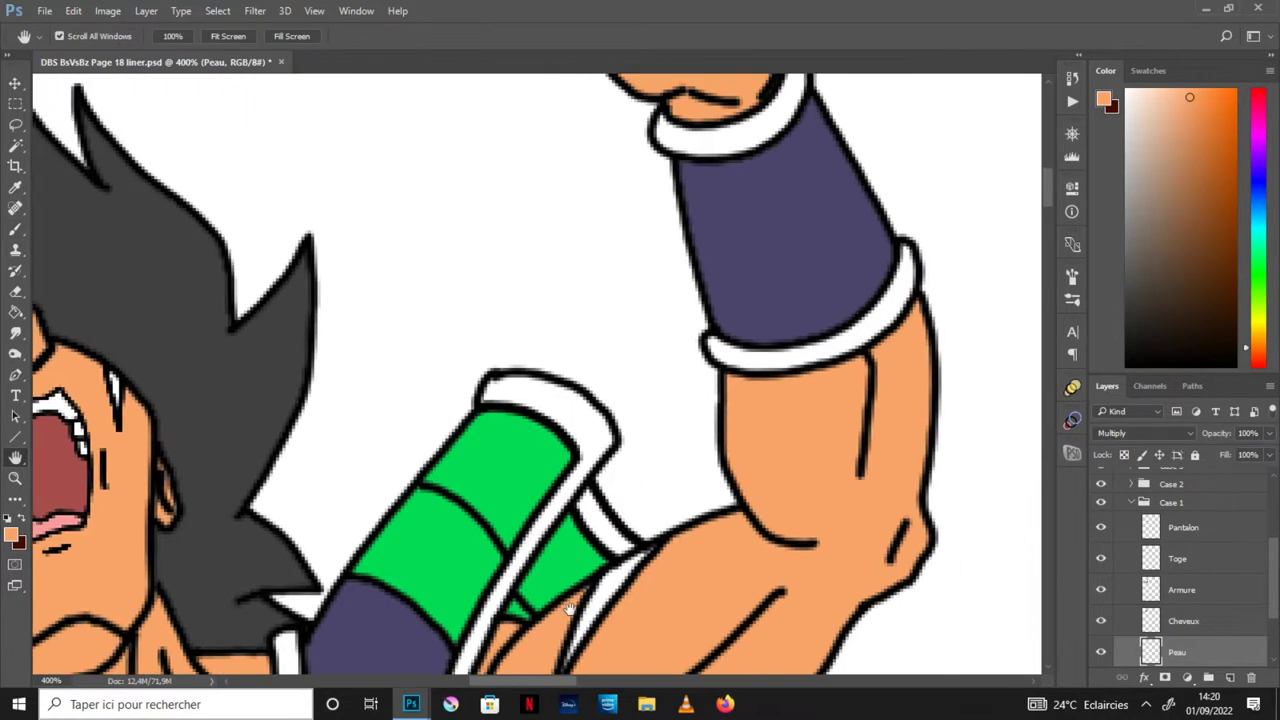
pyautogui.moveTo(782, 612); pyautogui.dragTo(714, 600)
pyautogui.moveTo(458, 262); pyautogui.dragTo(468, 284)
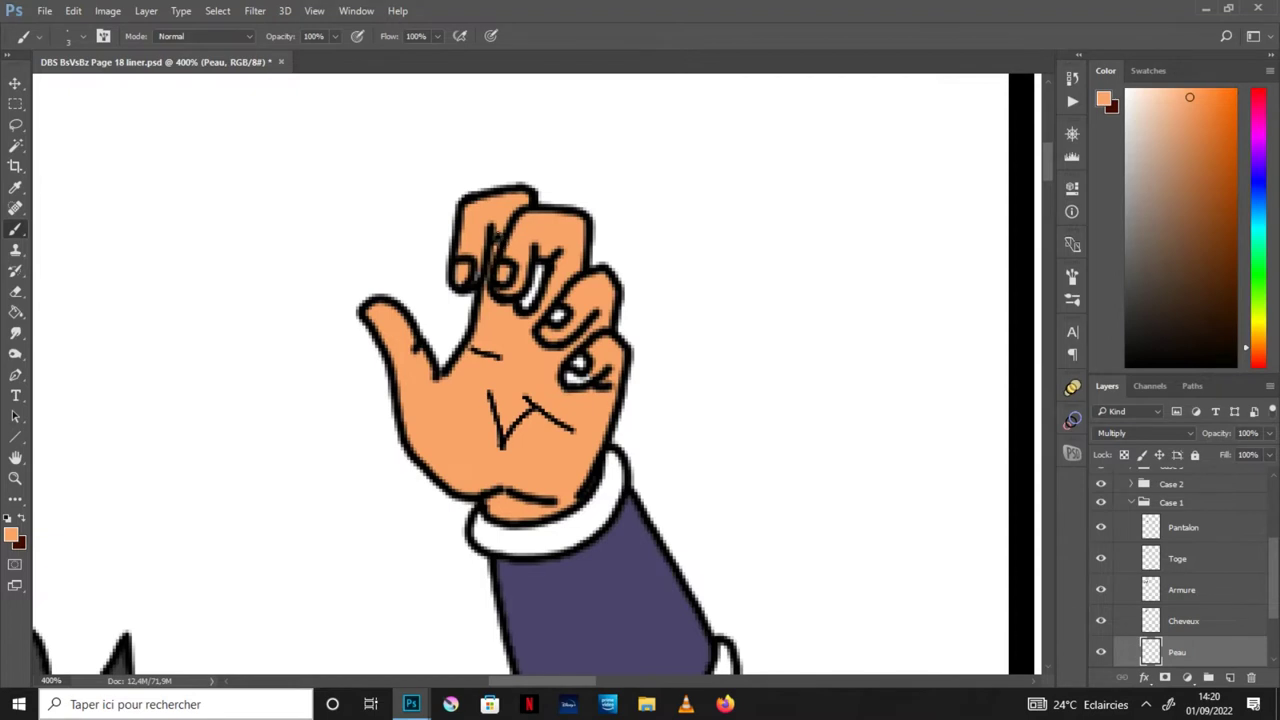
pyautogui.moveTo(583, 369); pyautogui.dragTo(587, 369)
pyautogui.press('h')
pyautogui.scroll(-5, 820, 380)
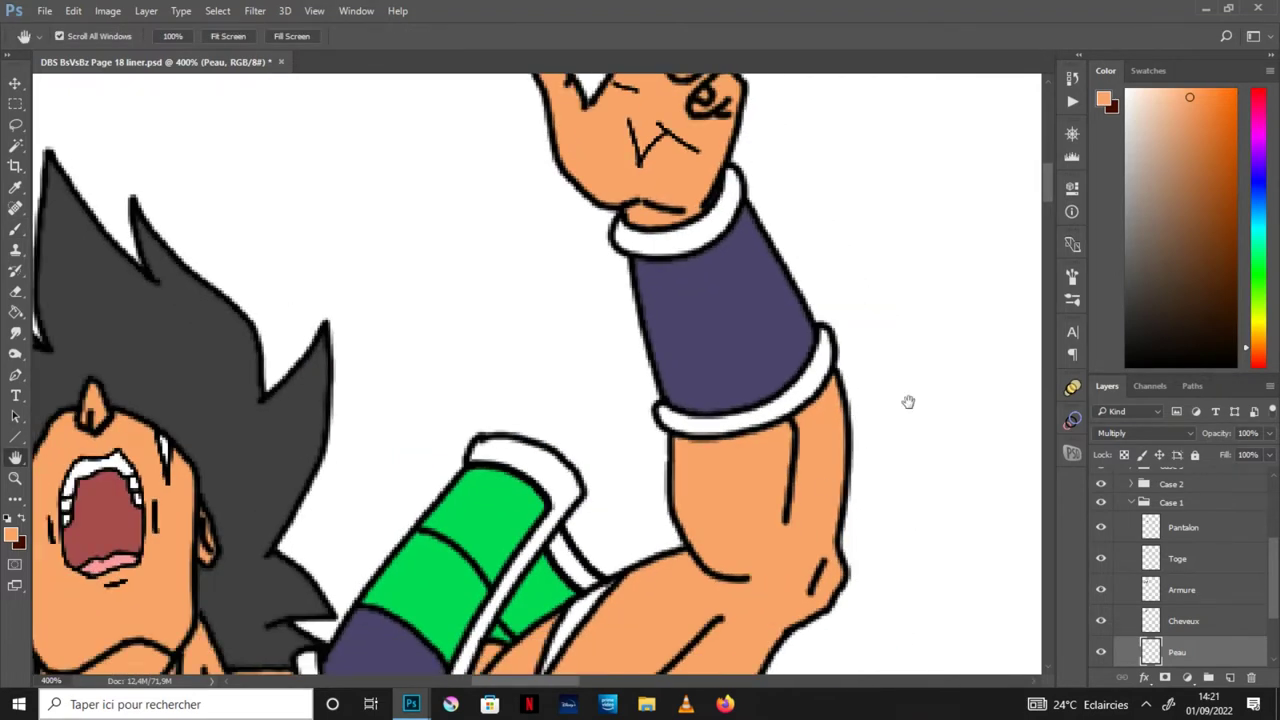
pyautogui.moveTo(908, 400); pyautogui.dragTo(475, 487)
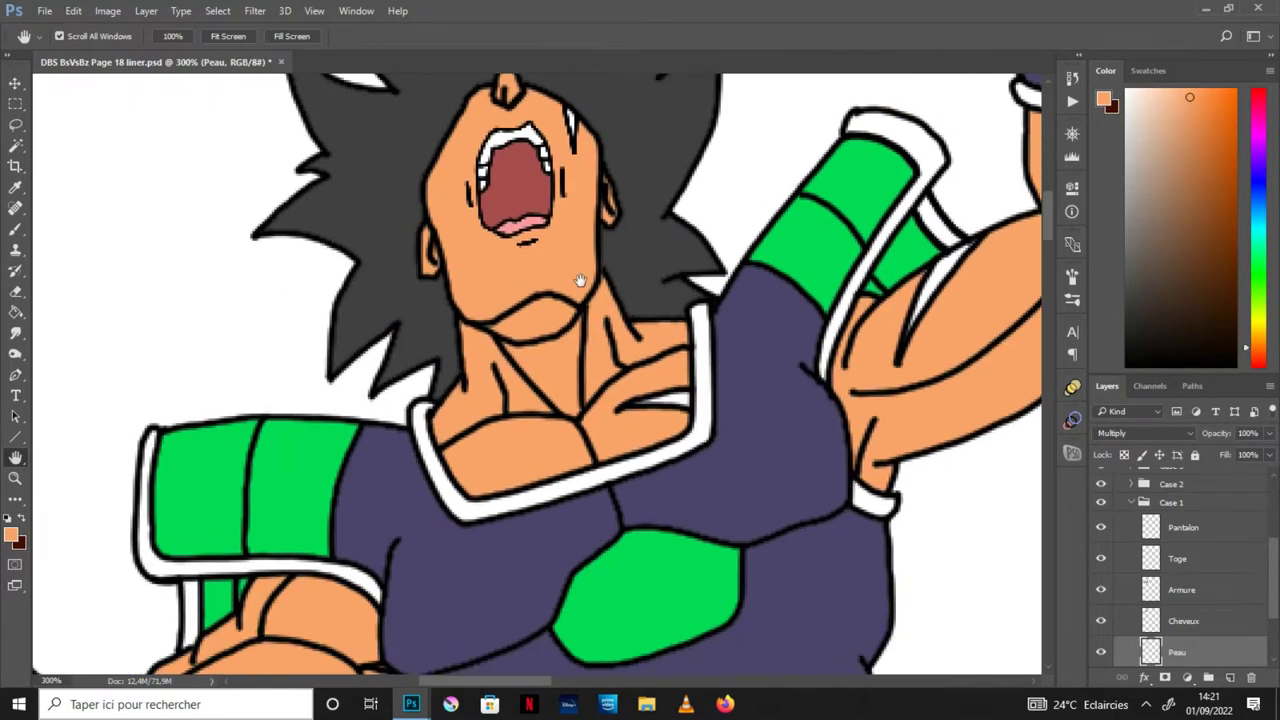
pyautogui.moveTo(200, 480); pyautogui.dragTo(545, 415)
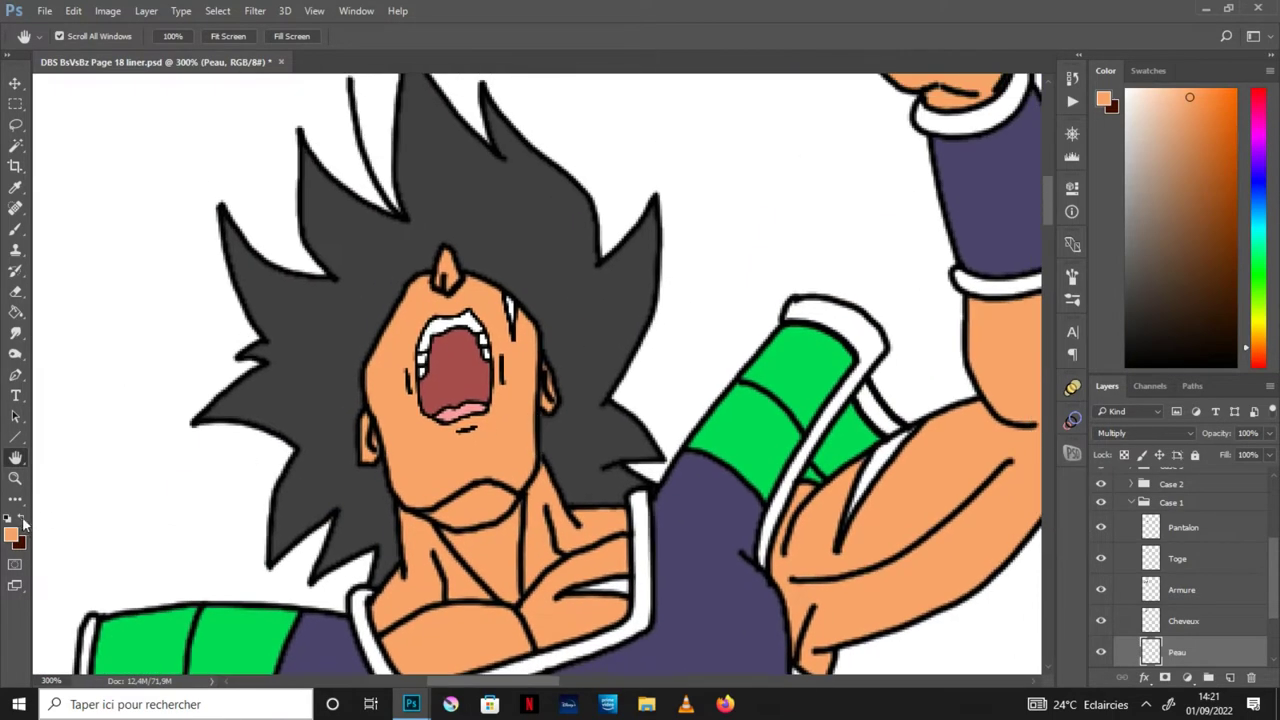
# Step: Fill the sliver under the shoulder armour on the raised arm dark brown, then view the whole panel
pyautogui.click(22, 519)
pyautogui.hotkey('ctrl', '+')
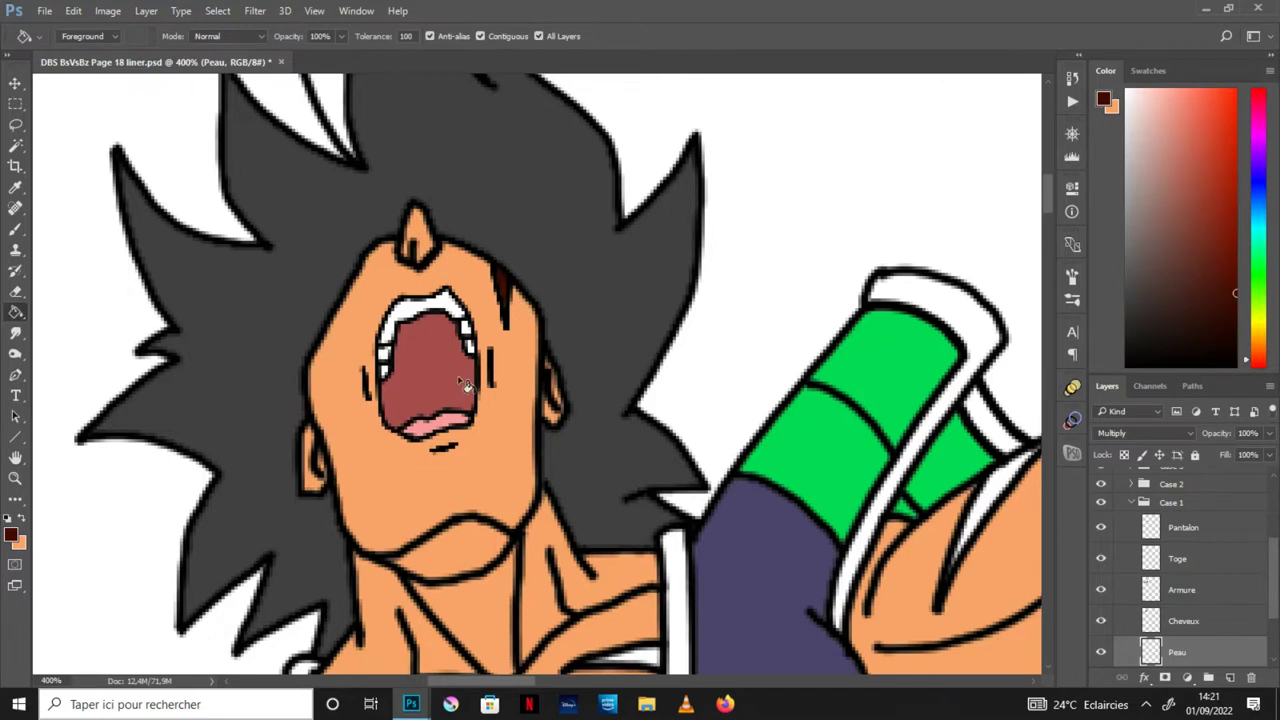
pyautogui.press('h')
pyautogui.moveTo(600, 457); pyautogui.dragTo(118, 546)
pyautogui.moveTo(520, 230); pyautogui.dragTo(120, 550)
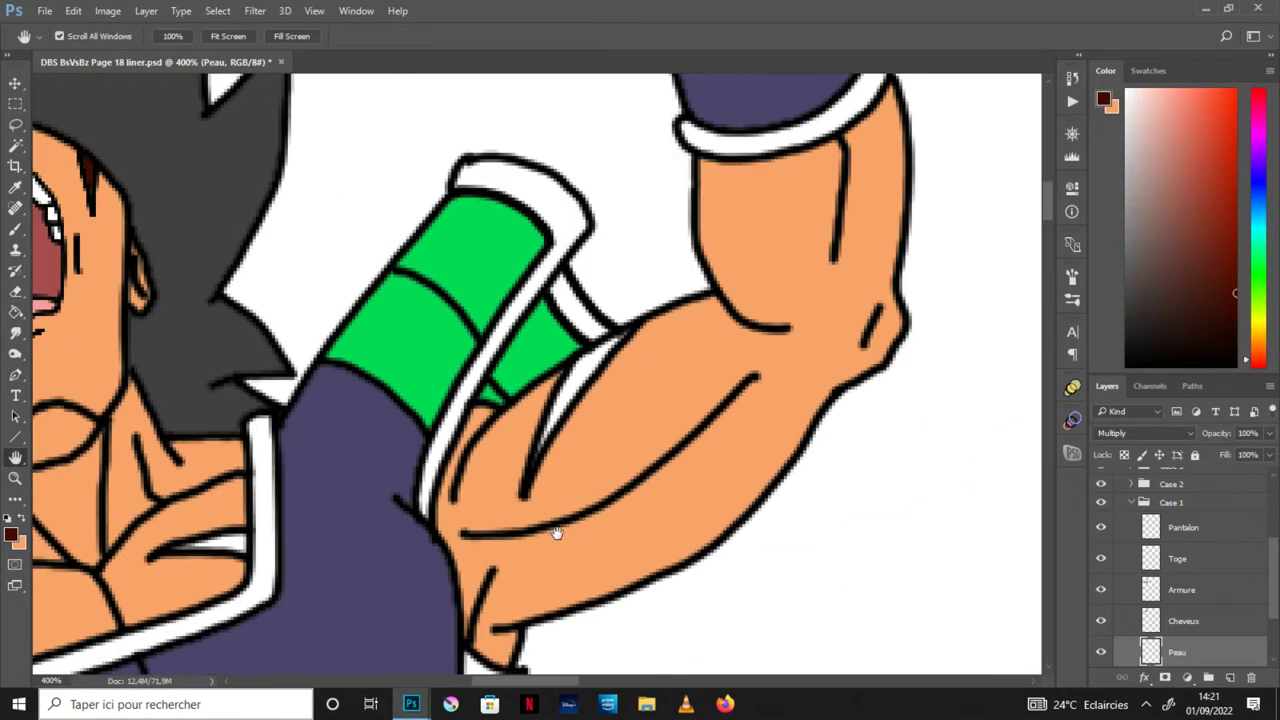
pyautogui.click(16, 311)
pyautogui.click(596, 378)
pyautogui.press('b')
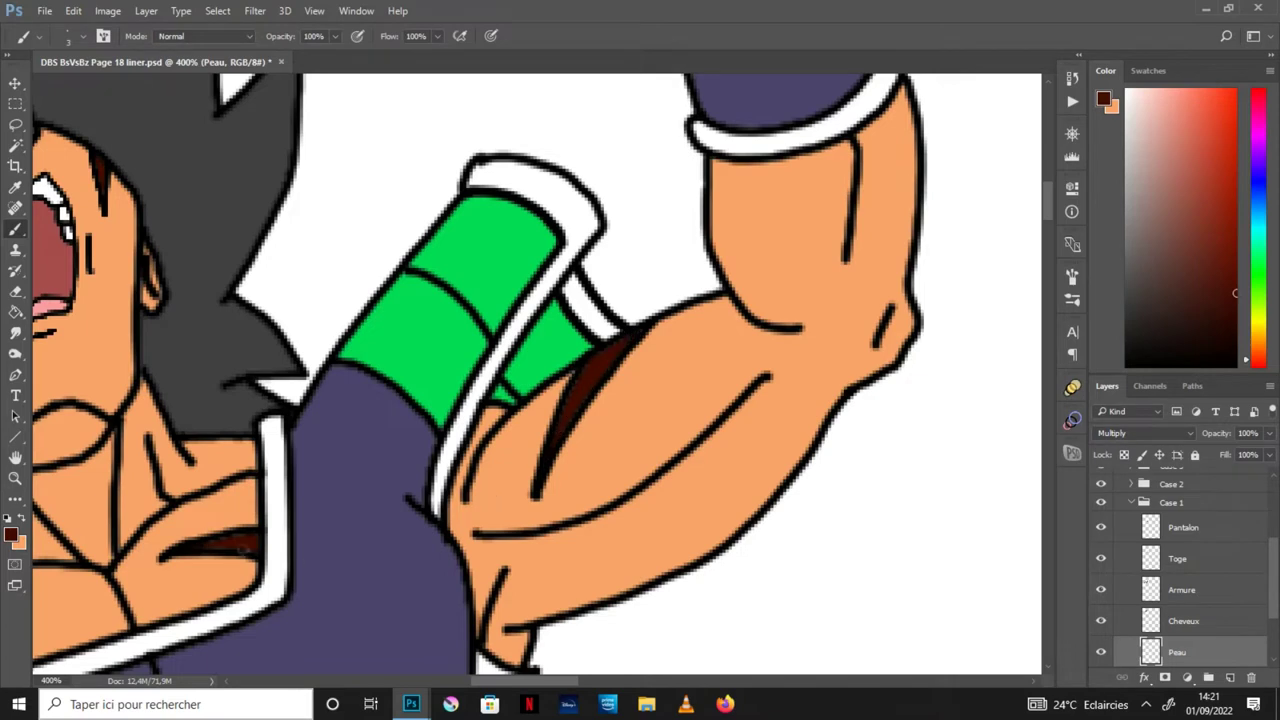
pyautogui.hotkey('ctrl', '1')
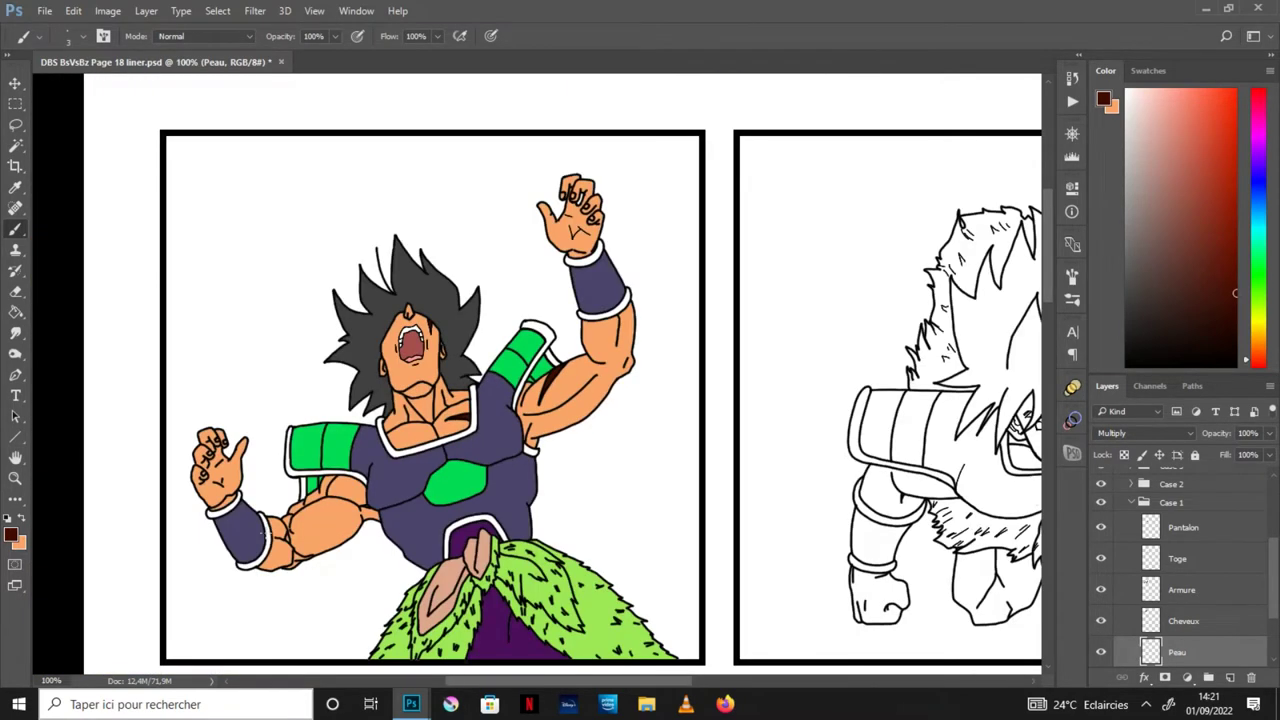
pyautogui.click(15, 458)
# Step: Target the Peau layer in the Case 2 group with skin orange as the colour
pyautogui.moveTo(654, 446); pyautogui.dragTo(507, 608)
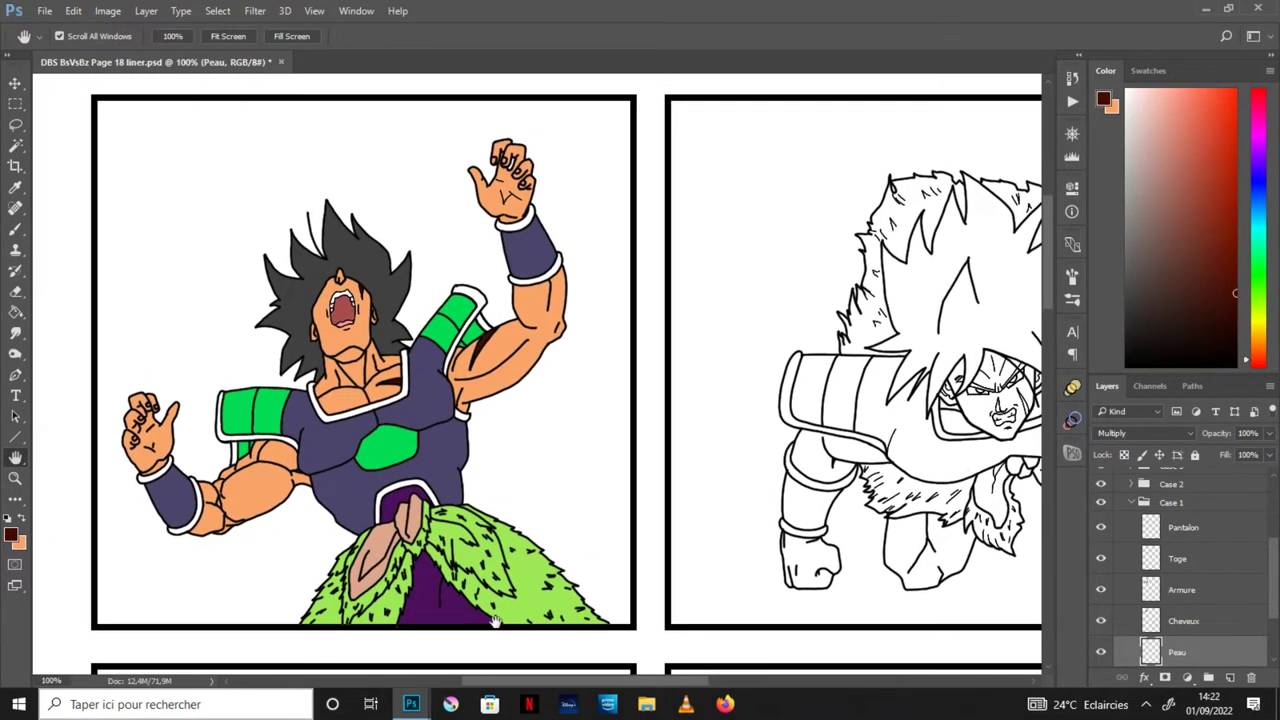
pyautogui.scroll(1, 1270, 580)
pyautogui.click(1250, 558)
pyautogui.scroll(2, 1263, 576)
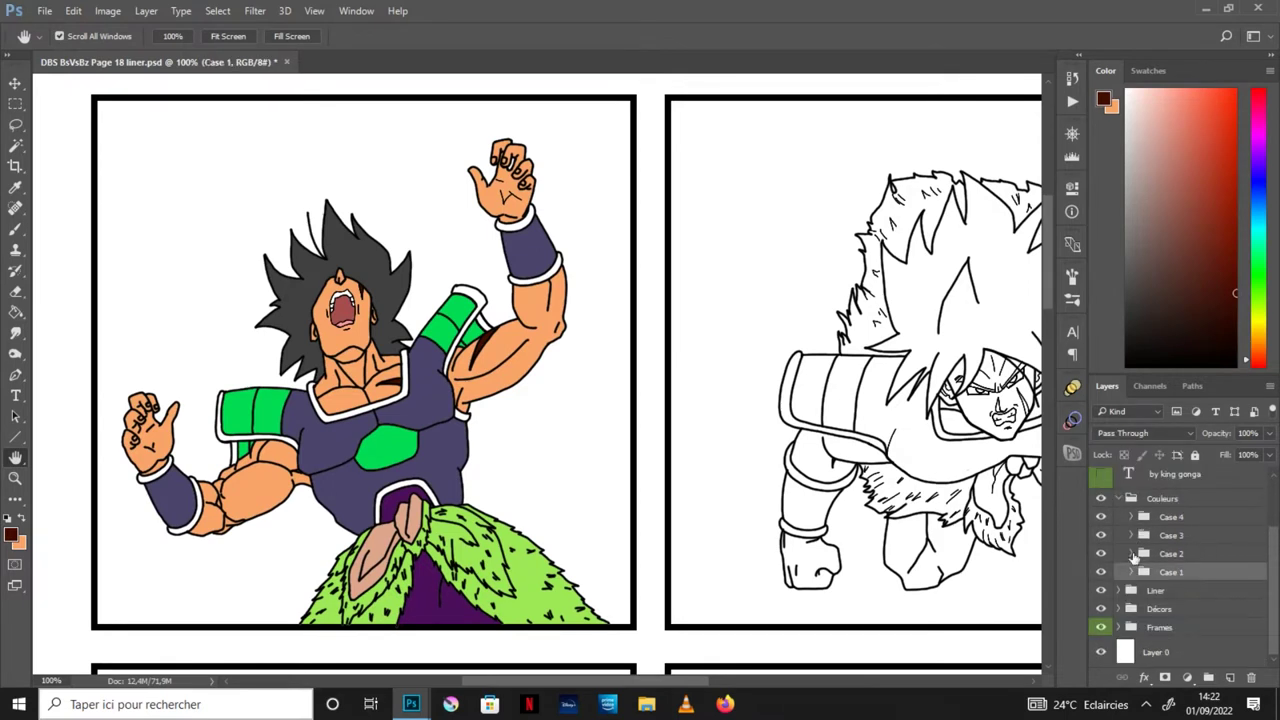
pyautogui.scroll(-2, 1263, 576)
pyautogui.click(1190, 622)
pyautogui.moveTo(864, 506); pyautogui.dragTo(541, 502)
pyautogui.press('x')
pyautogui.scroll(3, 775, 397)
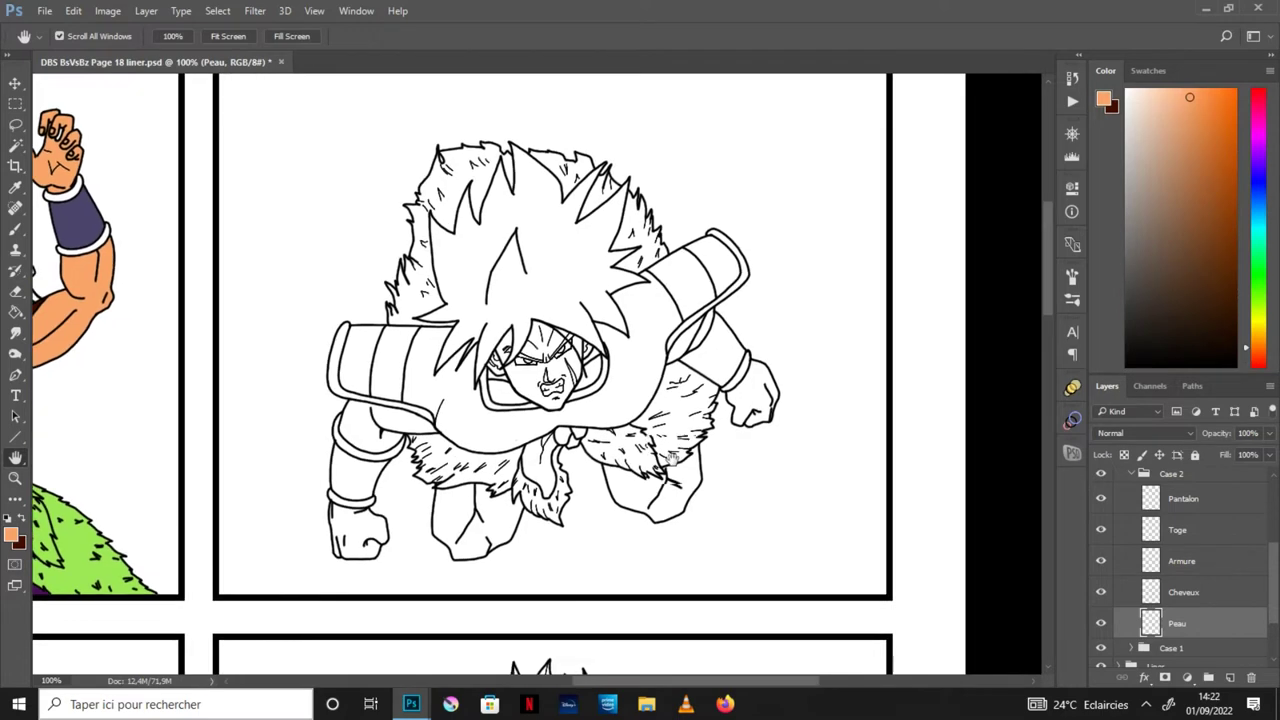
pyautogui.moveTo(775, 397); pyautogui.dragTo(770, 342)
# Step: Fill panel 2's fists, arms and face skin orange and set Peau to Multiply
pyautogui.press('g')
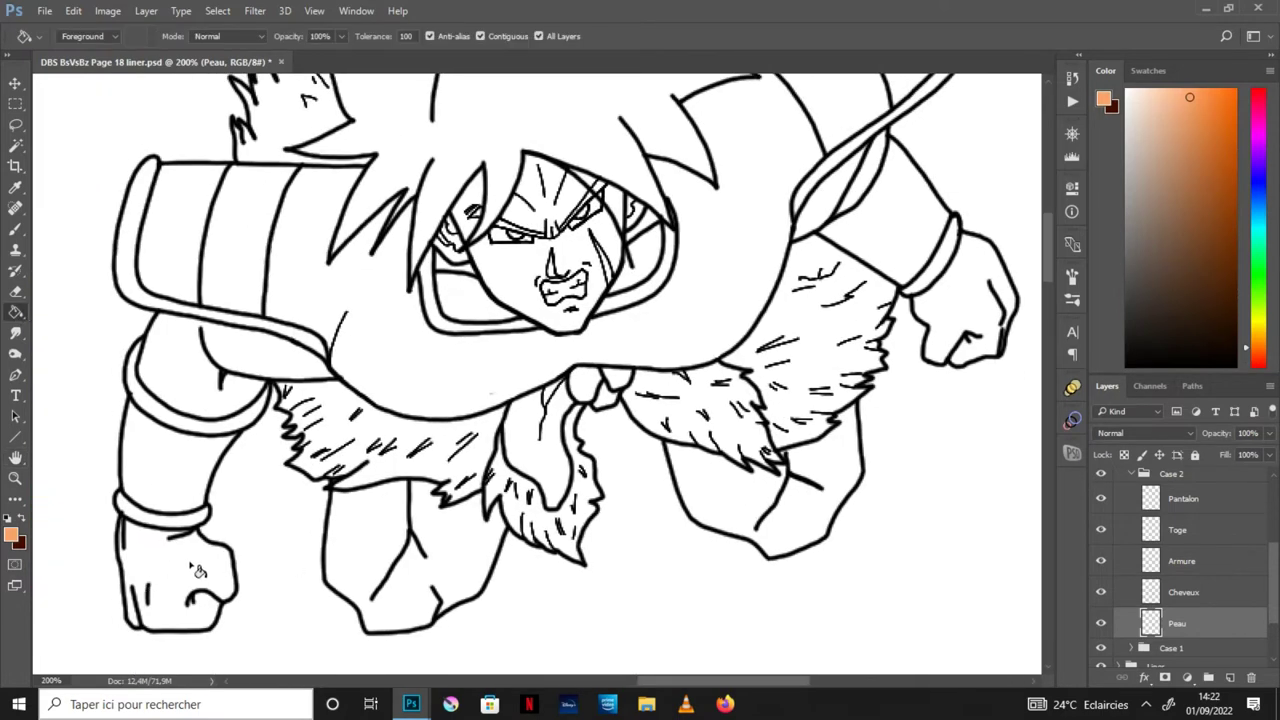
pyautogui.click(199, 571)
pyautogui.click(196, 390)
pyautogui.click(970, 306)
pyautogui.click(834, 210)
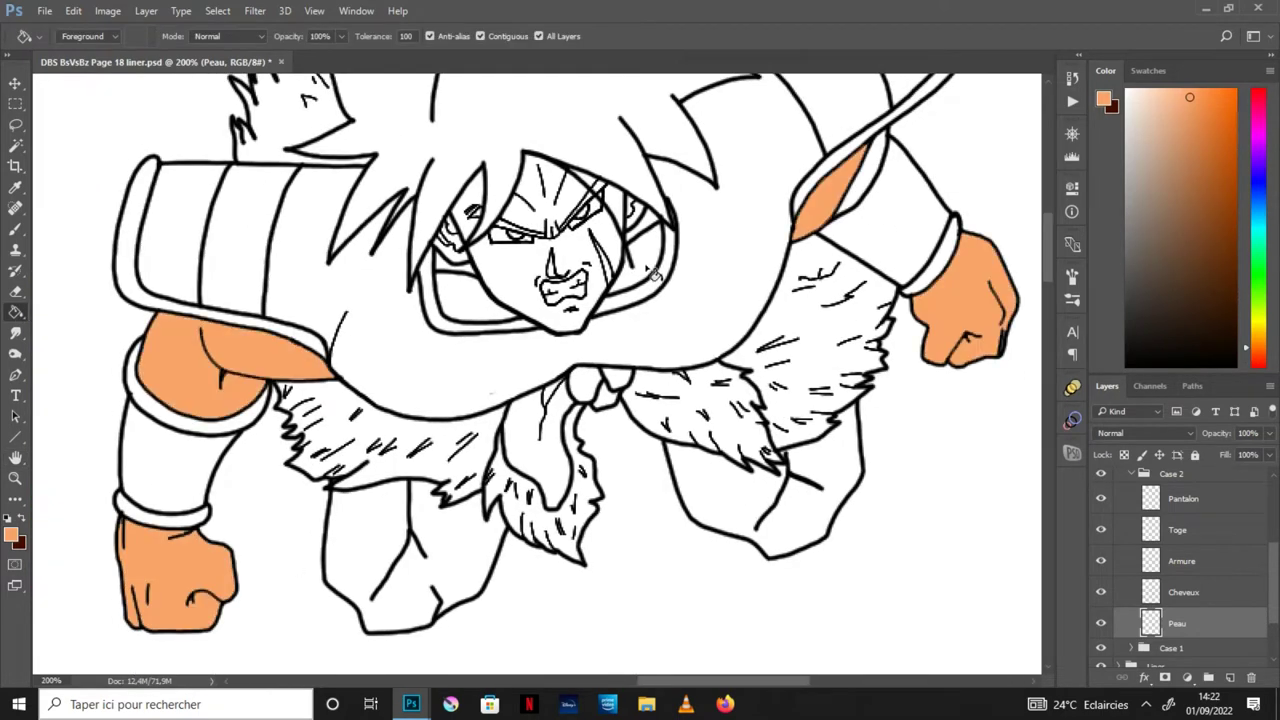
pyautogui.click(640, 258)
pyautogui.click(470, 284)
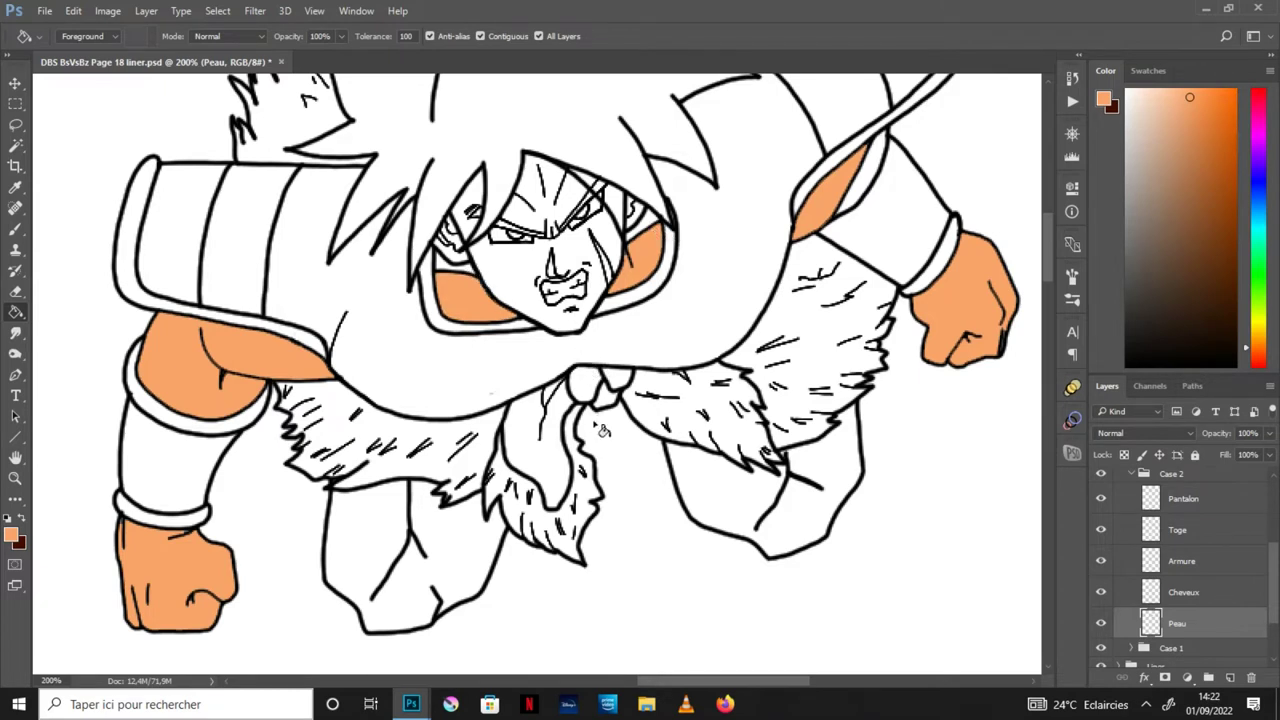
pyautogui.hotkey('ctrl', 'z')
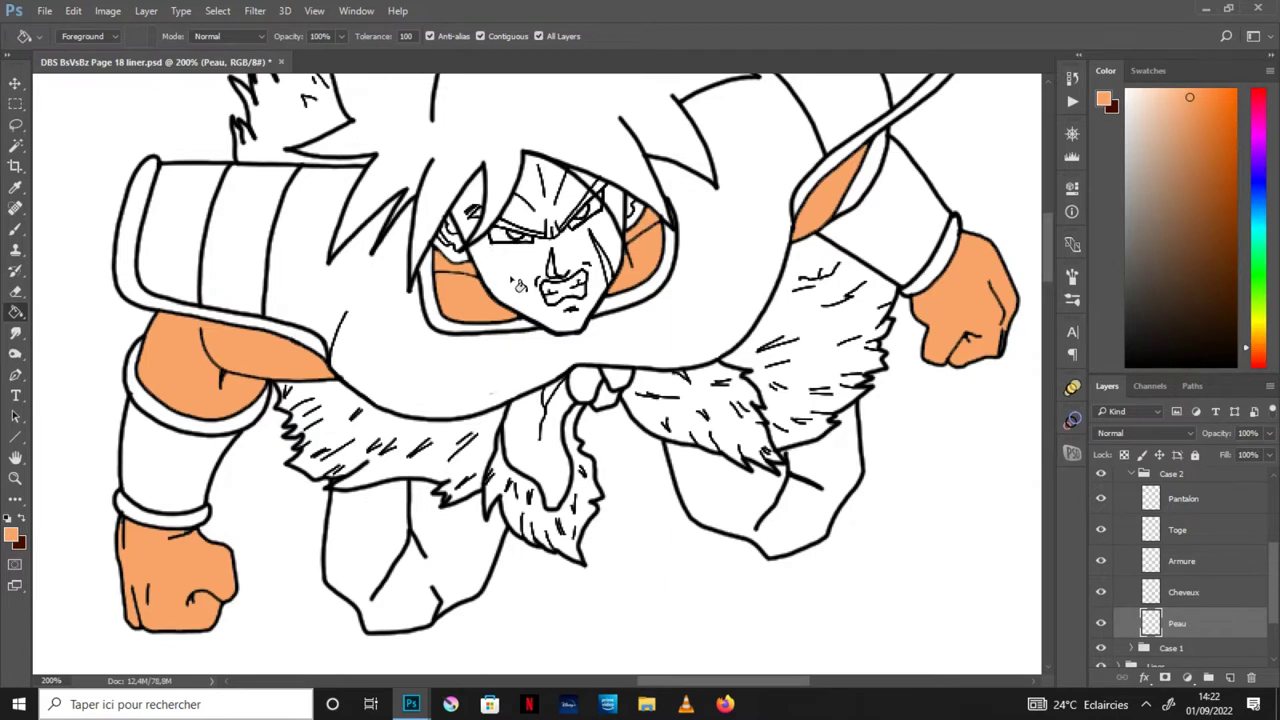
pyautogui.click(519, 285)
pyautogui.click(1169, 433)
pyautogui.click(1140, 173)
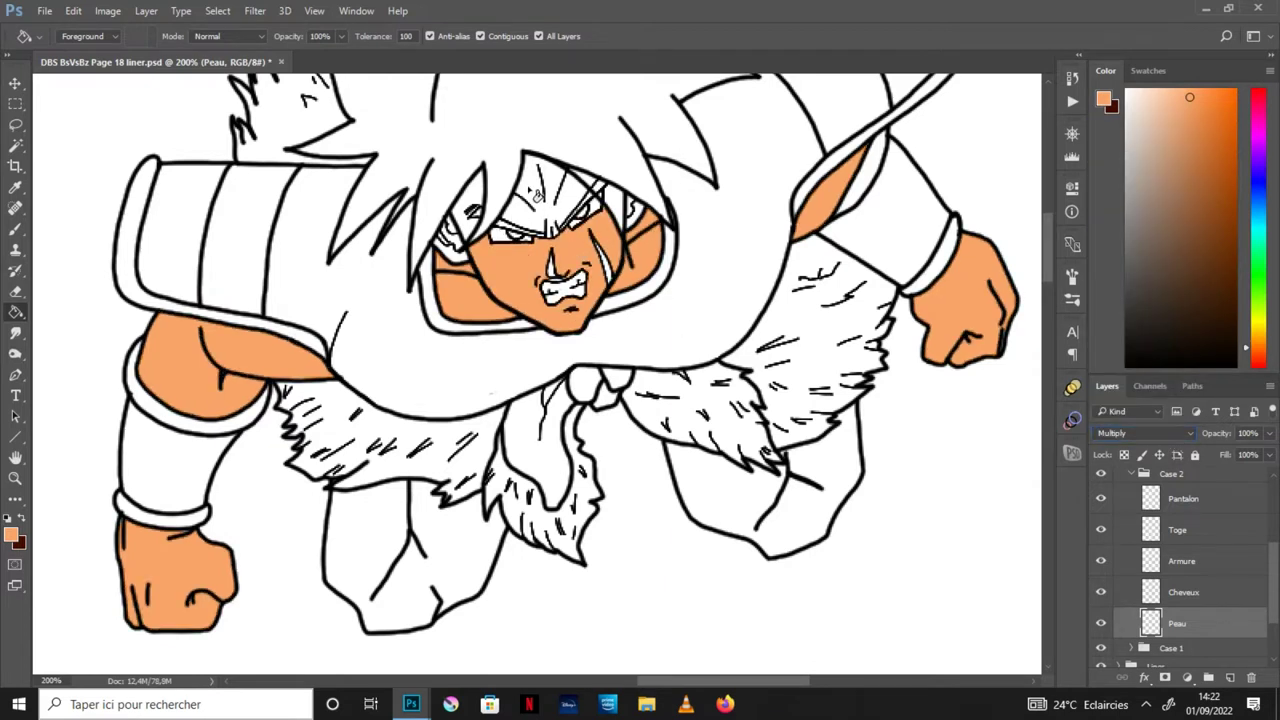
pyautogui.click(468, 226)
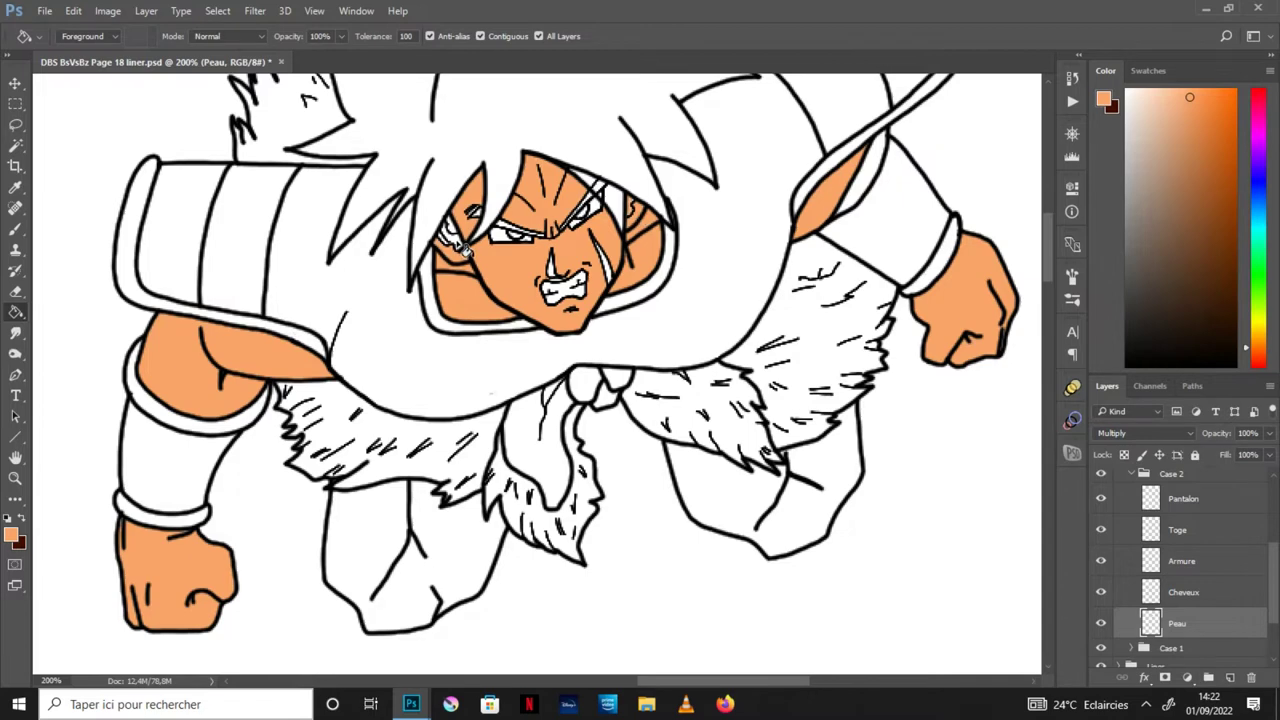
# Step: Inspect the face at 400% zoom, then return to the whole figure
pyautogui.hotkey('ctrl', '+')
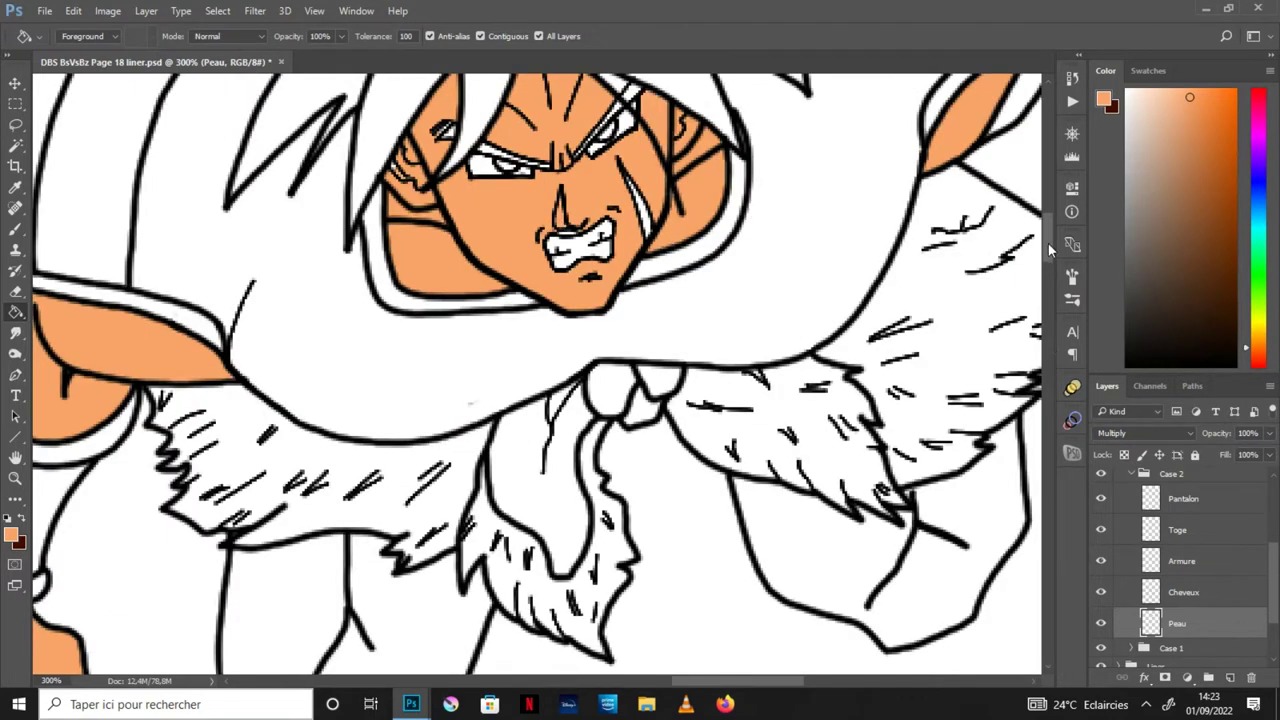
pyautogui.scroll(3, 635, 210)
pyautogui.hotkey('ctrl', '+')
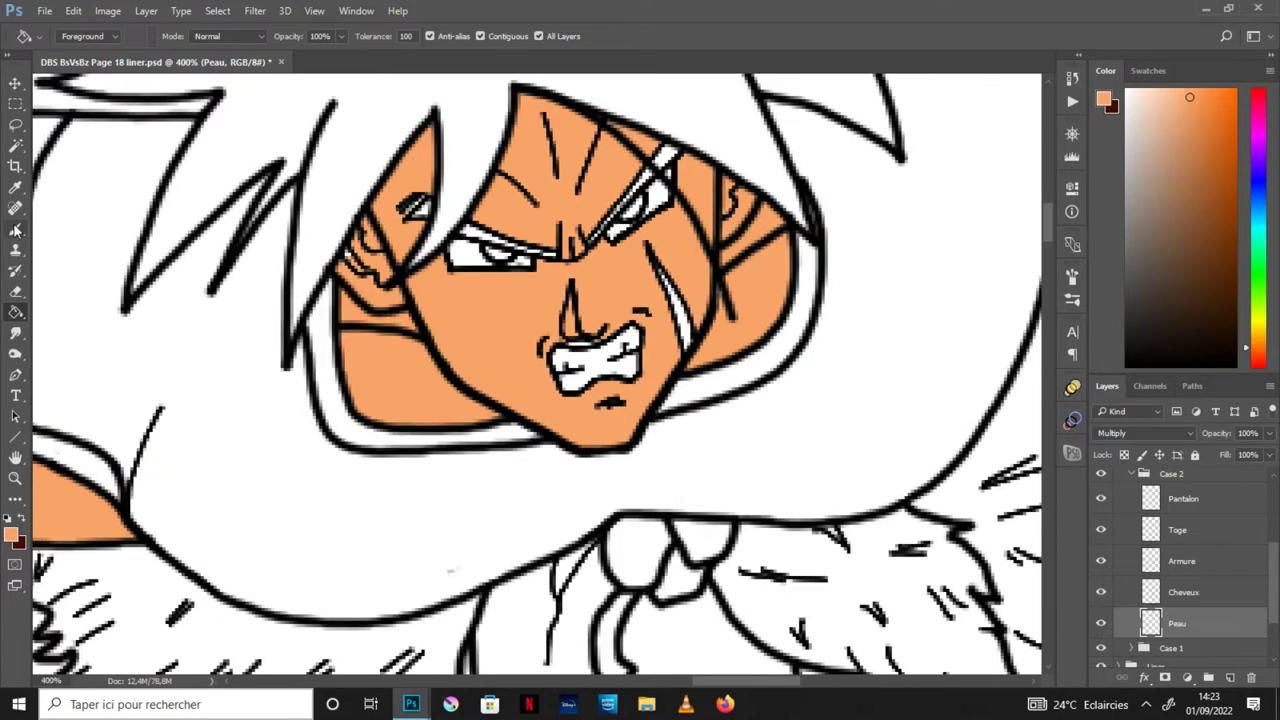
pyautogui.press('b')
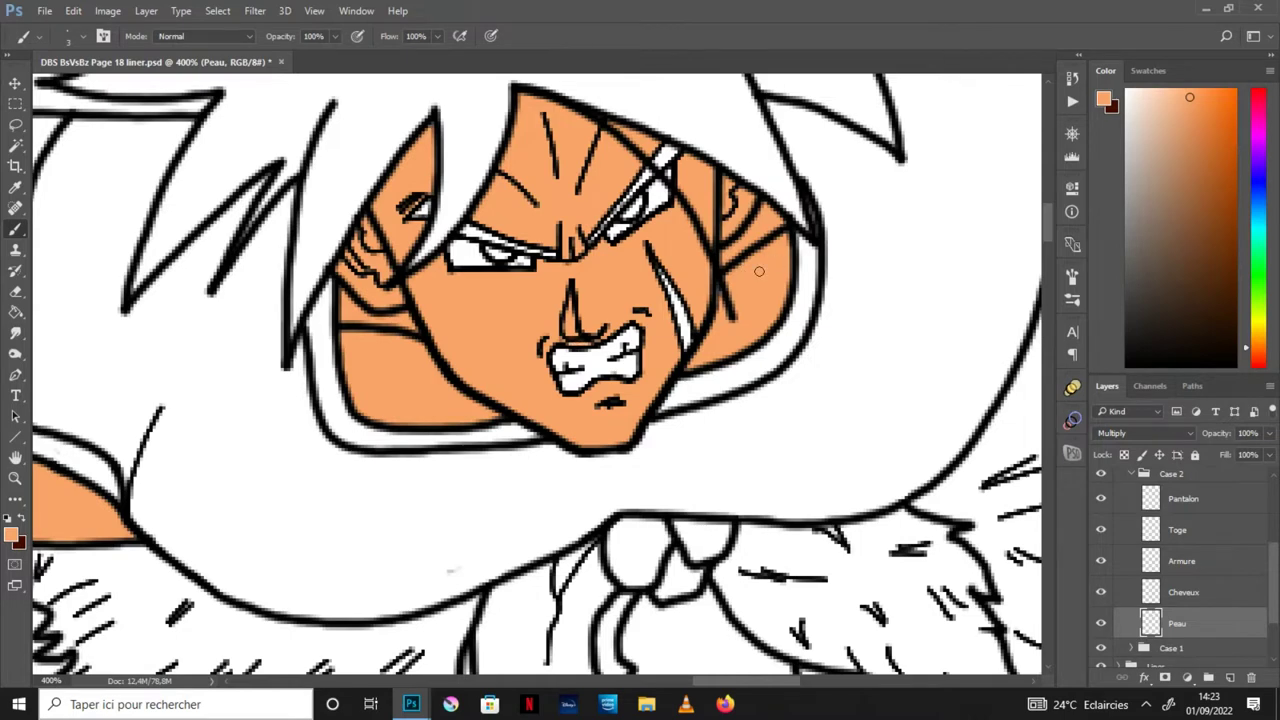
pyautogui.hotkey('ctrl', '-')
pyautogui.hotkey('ctrl', '-')
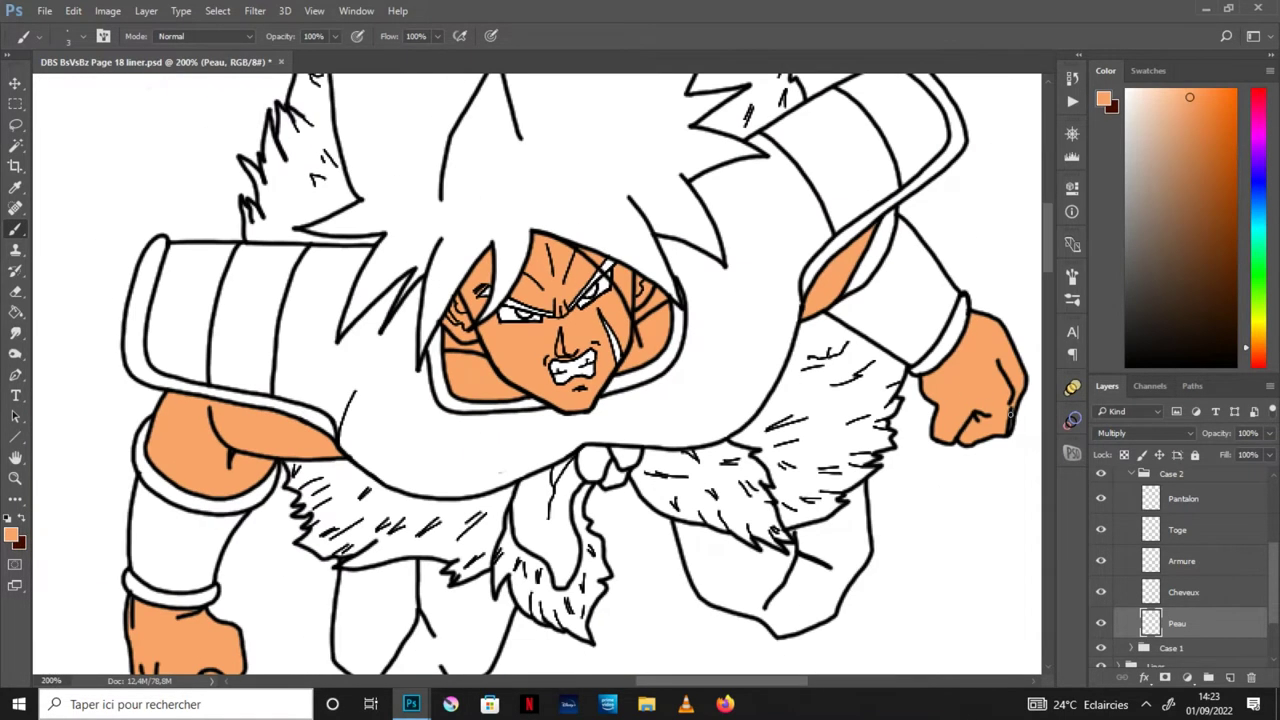
pyautogui.moveTo(198, 612); pyautogui.dragTo(298, 472)
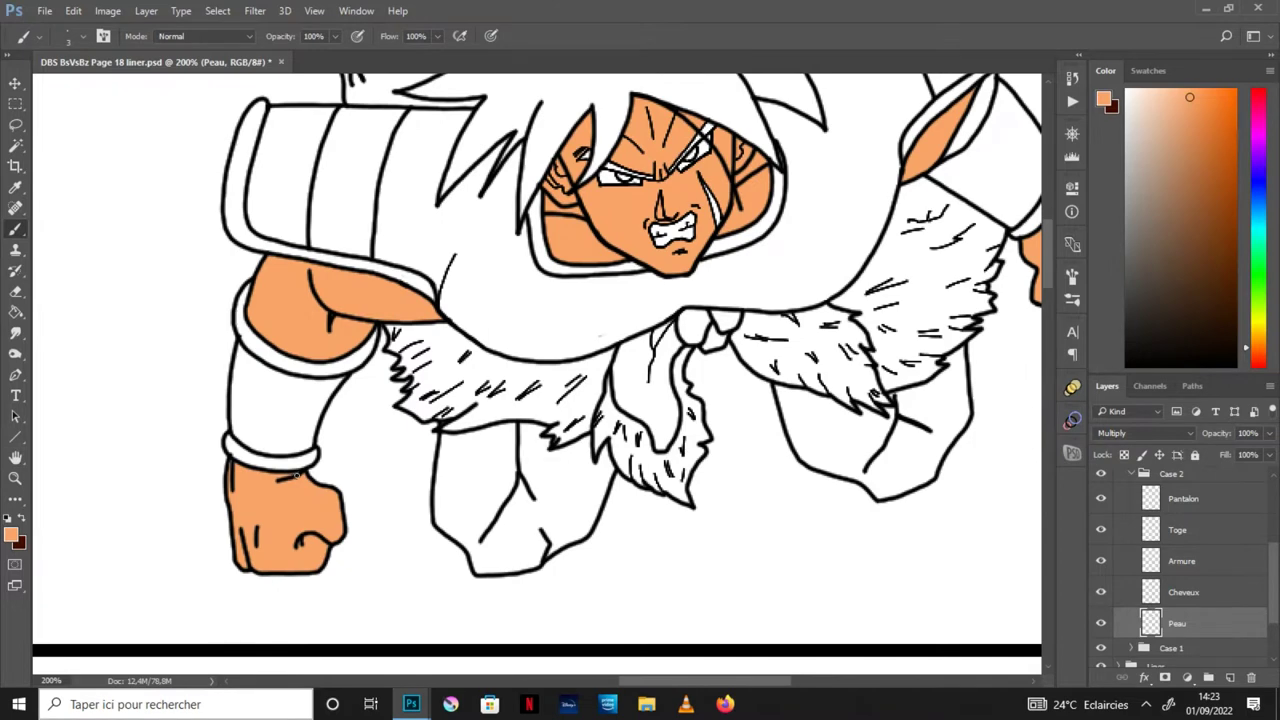
# Step: Fill the scar on Broly's cheek dark brown
pyautogui.click(15, 460)
pyautogui.moveTo(808, 302); pyautogui.dragTo(703, 457)
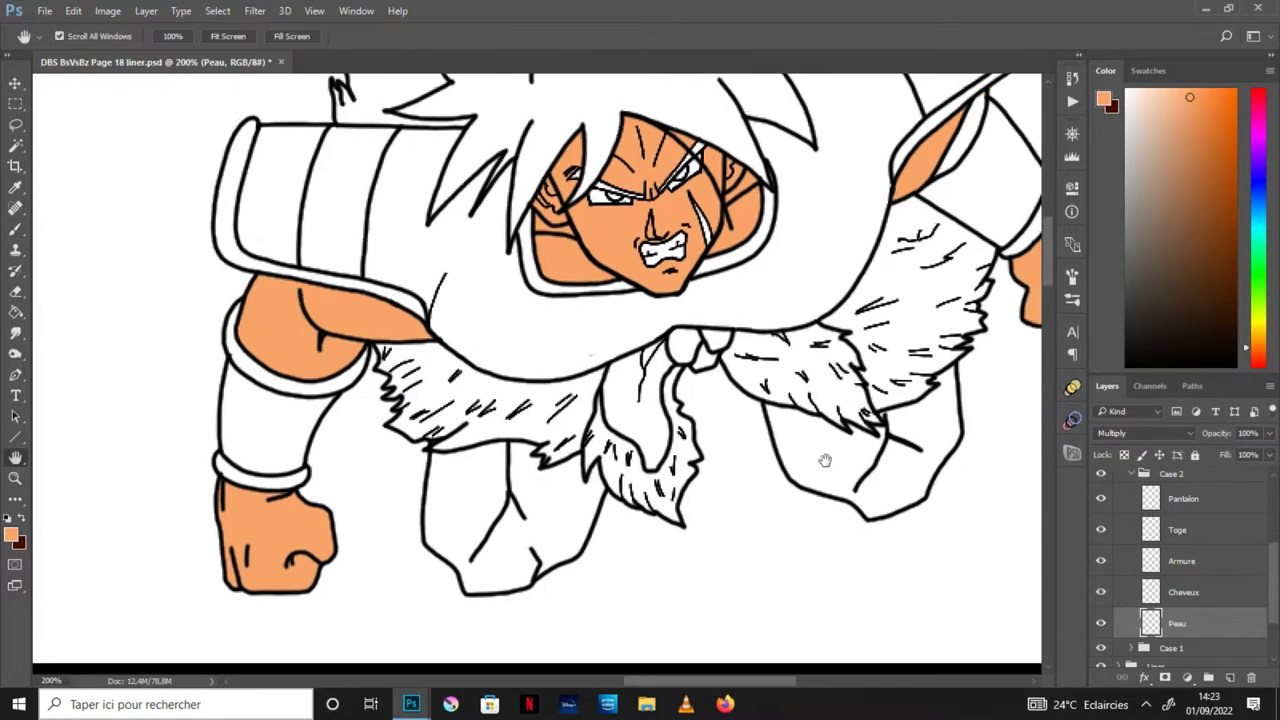
pyautogui.hotkey('ctrl', '+')
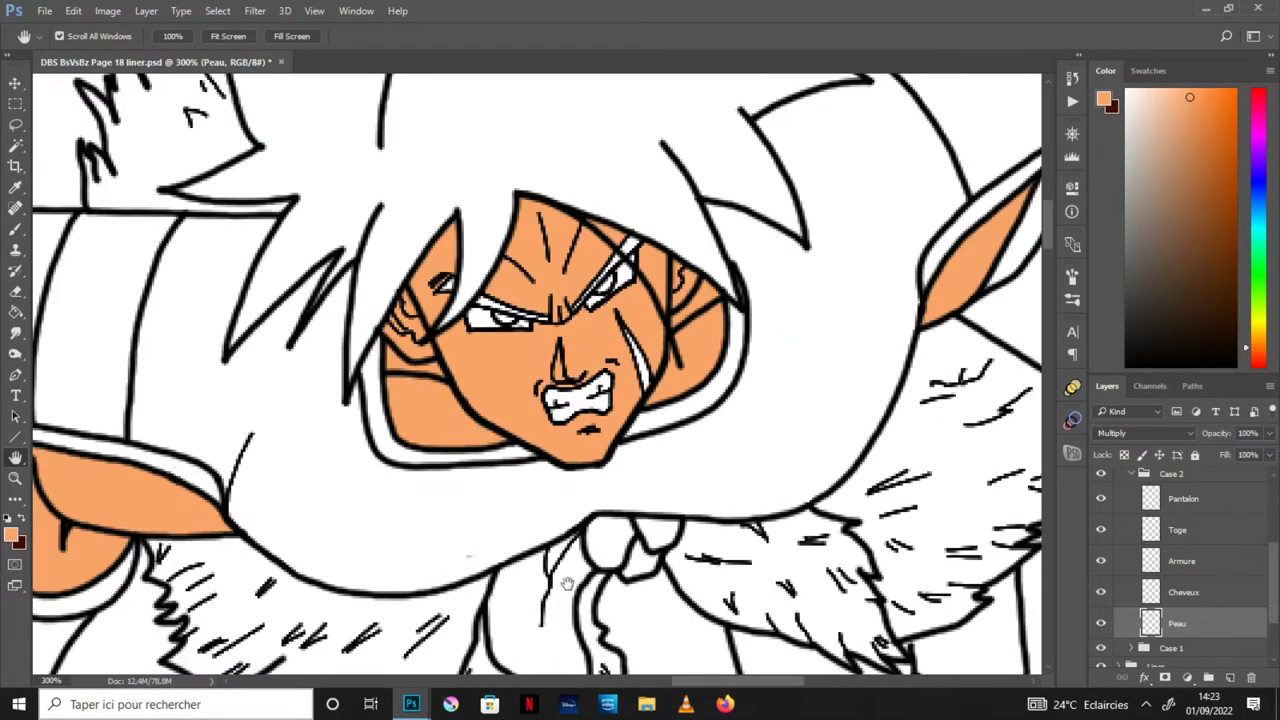
pyautogui.hotkey('ctrl', '+')
pyautogui.click(22, 518)
pyautogui.click(15, 312)
pyautogui.click(676, 362)
pyautogui.press('b')
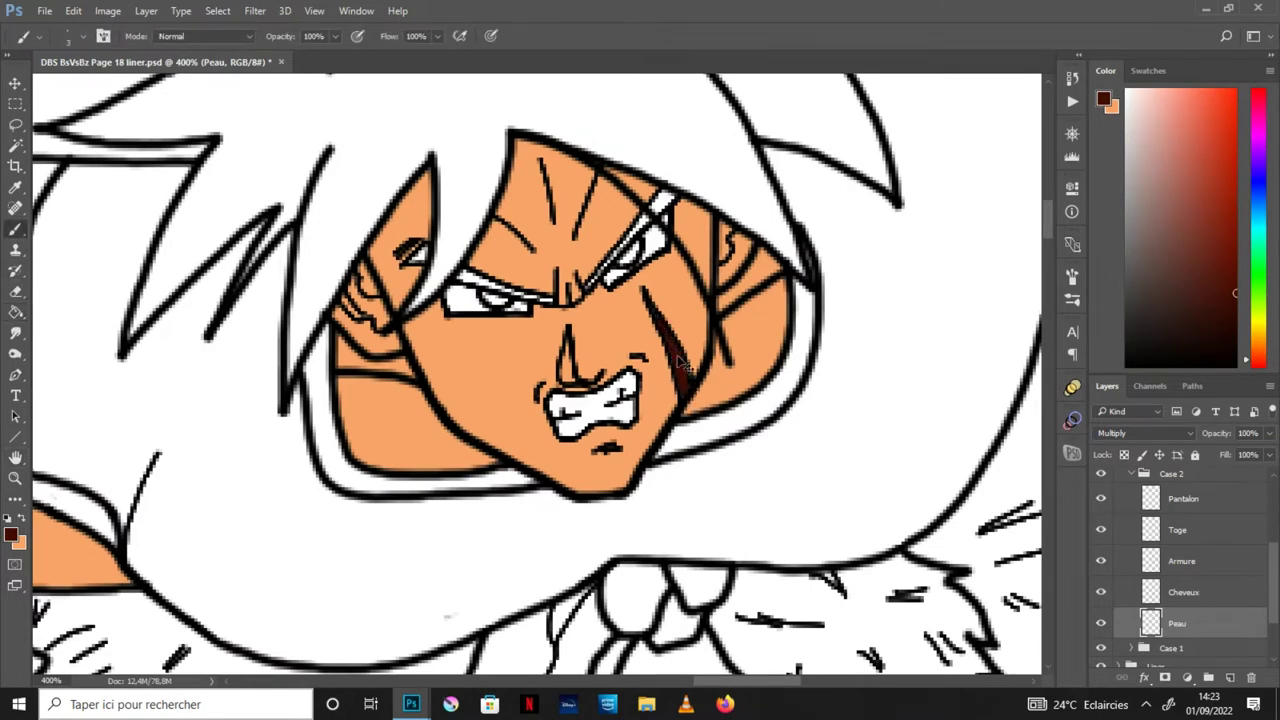
pyautogui.hotkey('ctrl', '-')
pyautogui.hotkey('ctrl', '-')
# Step: Fill the right eye's pupil black
pyautogui.click(10, 518)
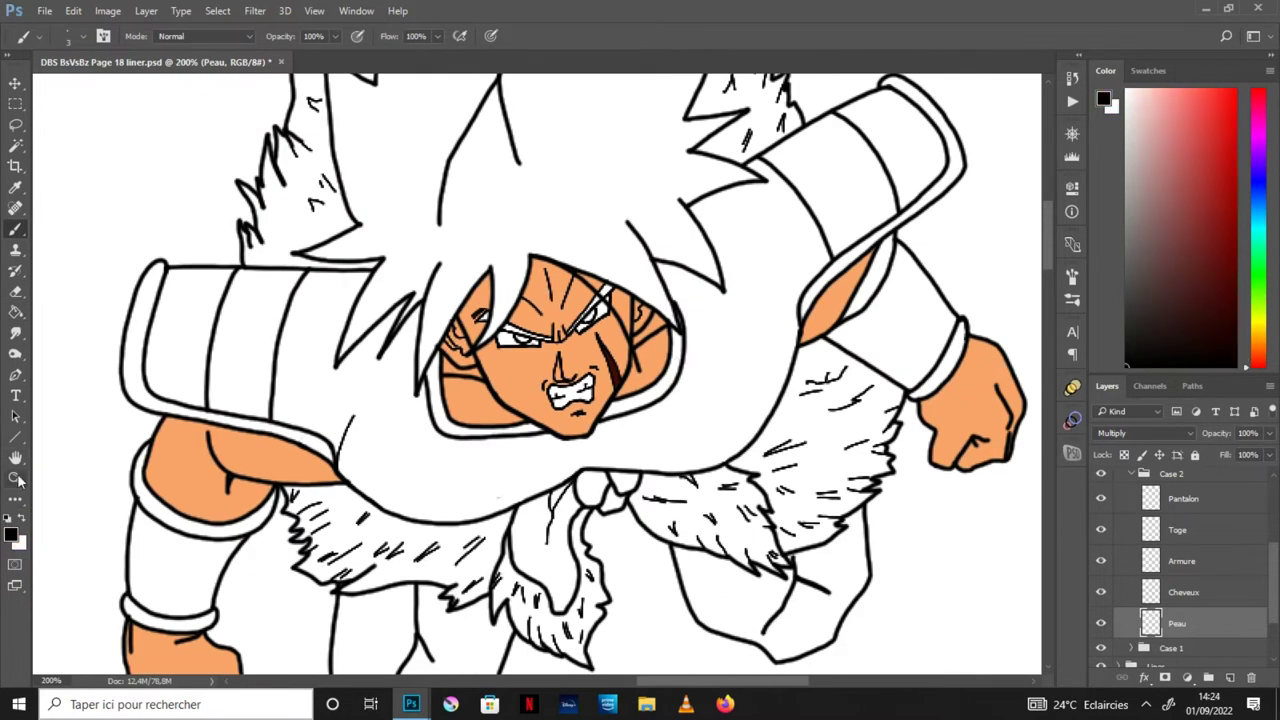
pyautogui.hotkey('ctrl', '+')
pyautogui.hotkey('ctrl', '+')
pyautogui.click(15, 312)
pyautogui.click(648, 262)
pyautogui.hotkey('ctrl', '-')
pyautogui.hotkey('ctrl', '-')
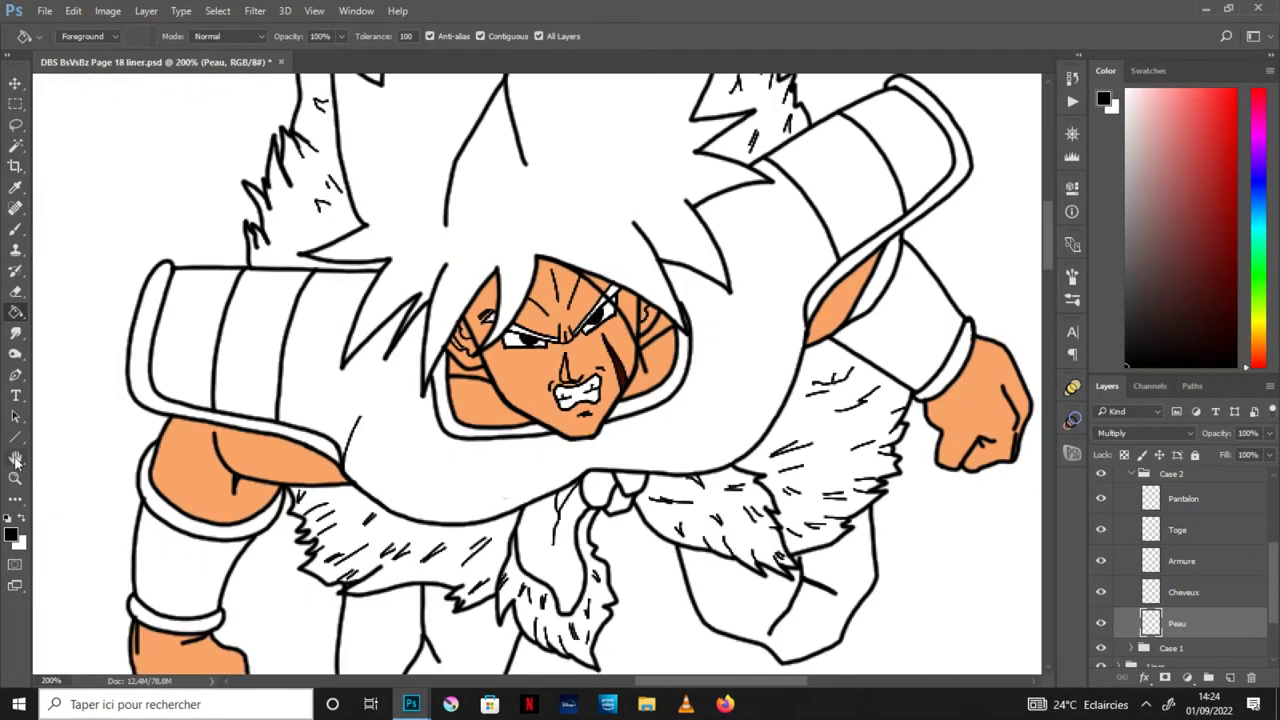
# Step: Fill Broly's hair dark grey on the Cheveux layer and set it to Multiply
pyautogui.click(15, 460)
pyautogui.click(1190, 592)
pyautogui.moveTo(110, 300); pyautogui.dragTo(550, 390)
pyautogui.moveTo(118, 392); pyautogui.dragTo(498, 400)
pyautogui.moveTo(840, 414)
pyautogui.mouseDown()
pyautogui.moveTo(697, 374)
pyautogui.moveTo(557, 404)
pyautogui.mouseUp()
pyautogui.press('g')
pyautogui.click(562, 381)
pyautogui.click(1145, 433)
pyautogui.click(1120, 160)
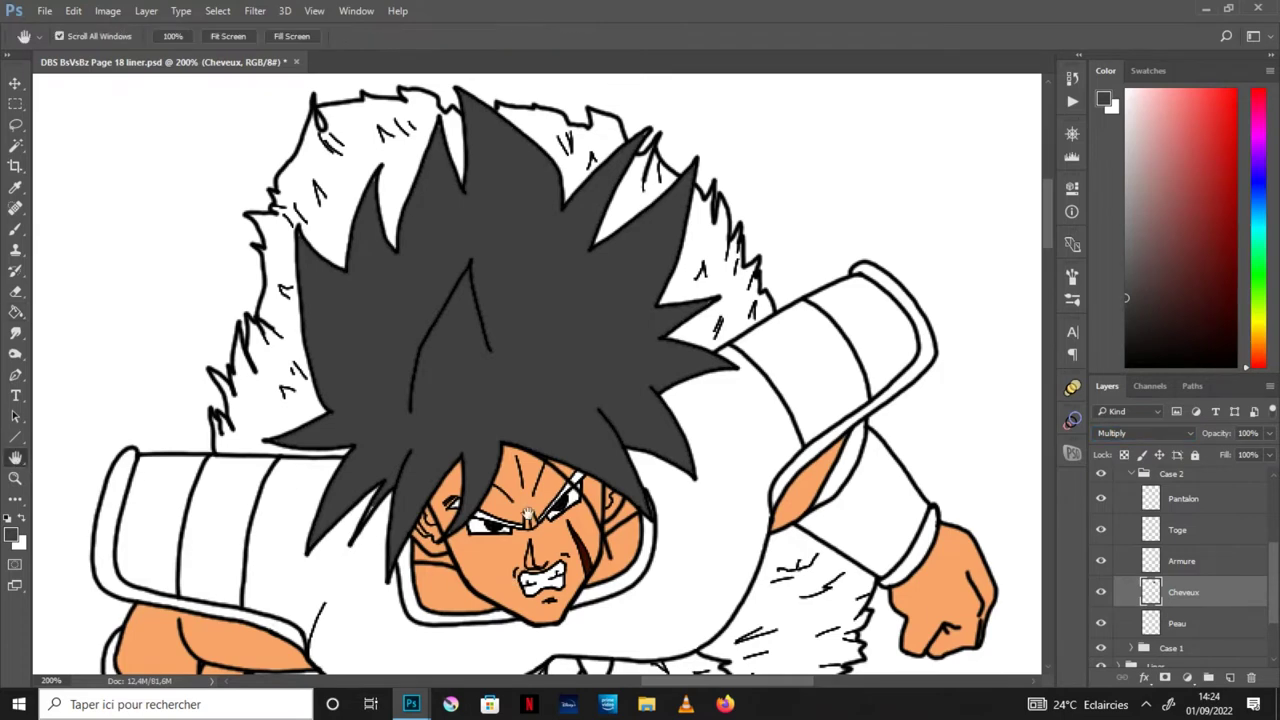
# Step: Fill the four remaining white gaps around the eyes with grey
pyautogui.moveTo(367, 562); pyautogui.dragTo(333, 282)
pyautogui.hotkey('ctrl', '+')
pyautogui.press('b')
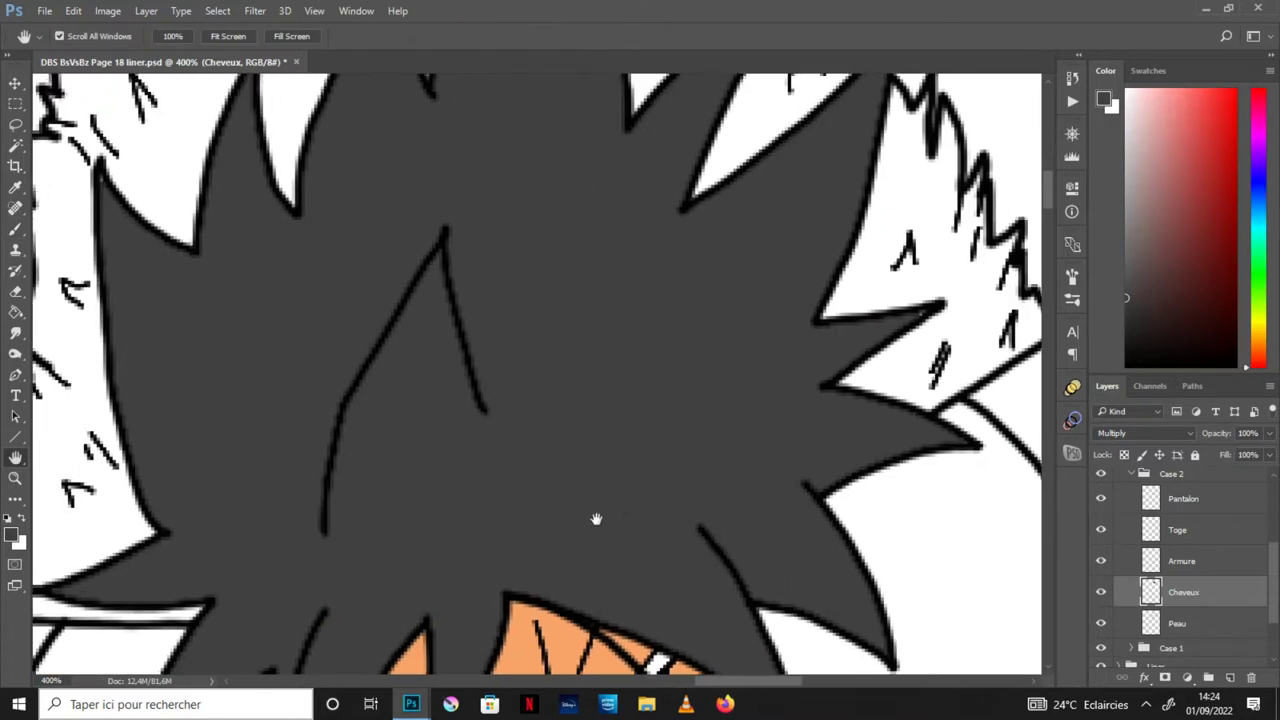
pyautogui.moveTo(955, 437)
pyautogui.mouseDown()
pyautogui.moveTo(594, 517)
pyautogui.moveTo(586, 626)
pyautogui.mouseUp()
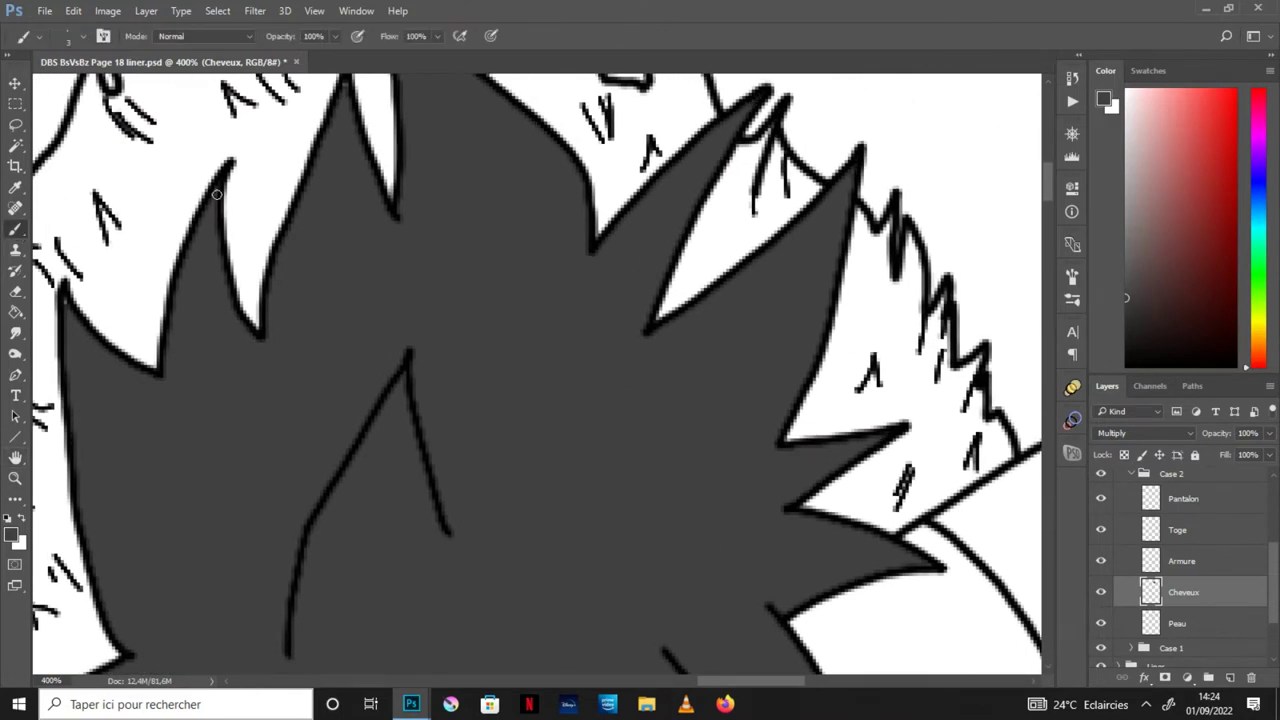
pyautogui.moveTo(345, 86)
pyautogui.mouseDown()
pyautogui.moveTo(534, 420)
pyautogui.moveTo(789, 274)
pyautogui.moveTo(724, 429)
pyautogui.moveTo(519, 62)
pyautogui.mouseUp()
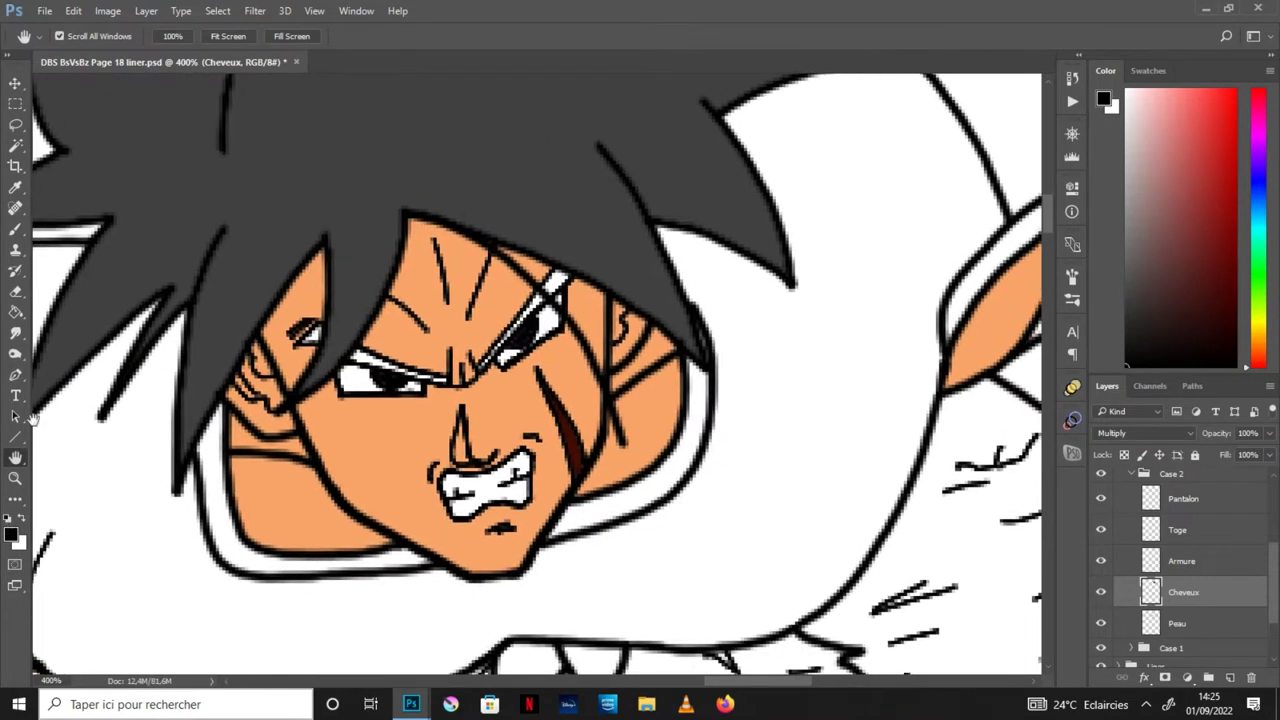
pyautogui.click(305, 333)
pyautogui.click(378, 364)
pyautogui.click(557, 285)
pyautogui.click(532, 306)
# Step: Check the eyes close up with the Brush tool, then return to the full panel view
pyautogui.click(15, 230)
pyautogui.hotkey('ctrl', '+')
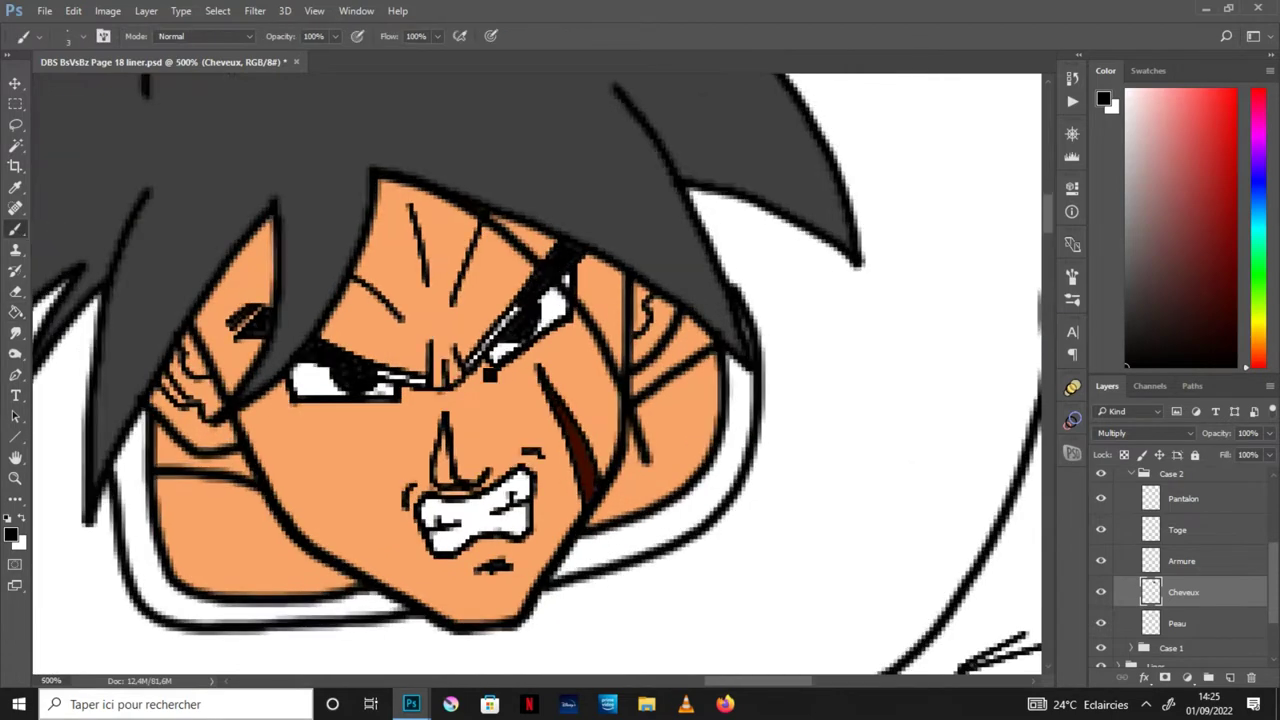
pyautogui.hotkey('ctrl', '+')
pyautogui.click(84, 37)
pyautogui.press('Escape')
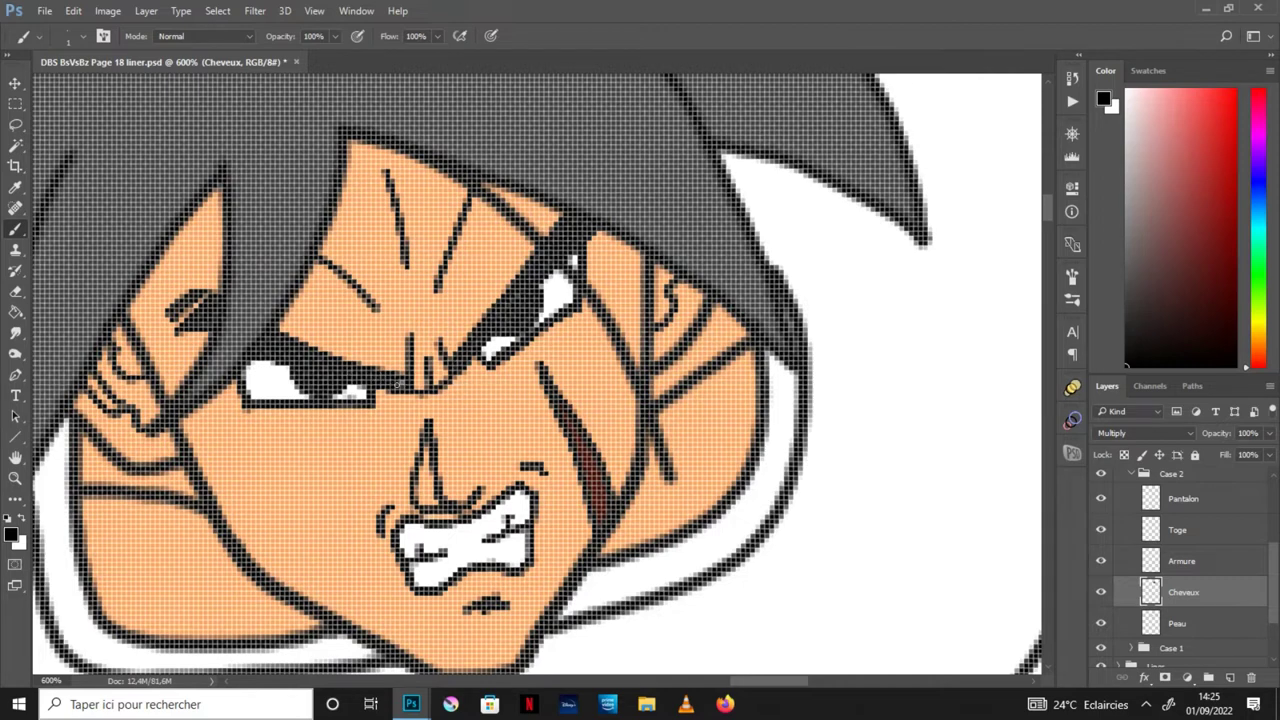
pyautogui.hotkey('ctrl', '-')
pyautogui.hotkey('ctrl', '-')
pyautogui.hotkey('ctrl', '-')
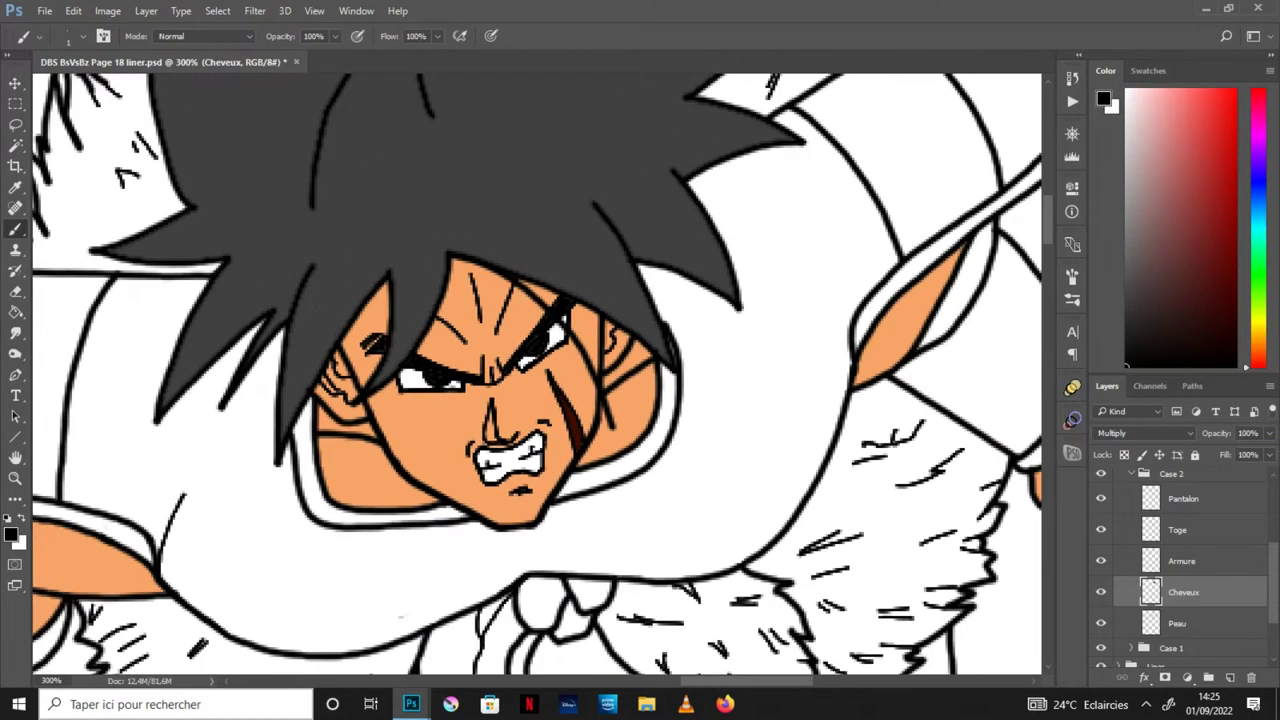
pyautogui.hotkey('ctrl', '-')
pyautogui.hotkey('ctrl', '-')
# Step: On the Armure layer, sample the purple and green from the first panel's armour
pyautogui.press('h')
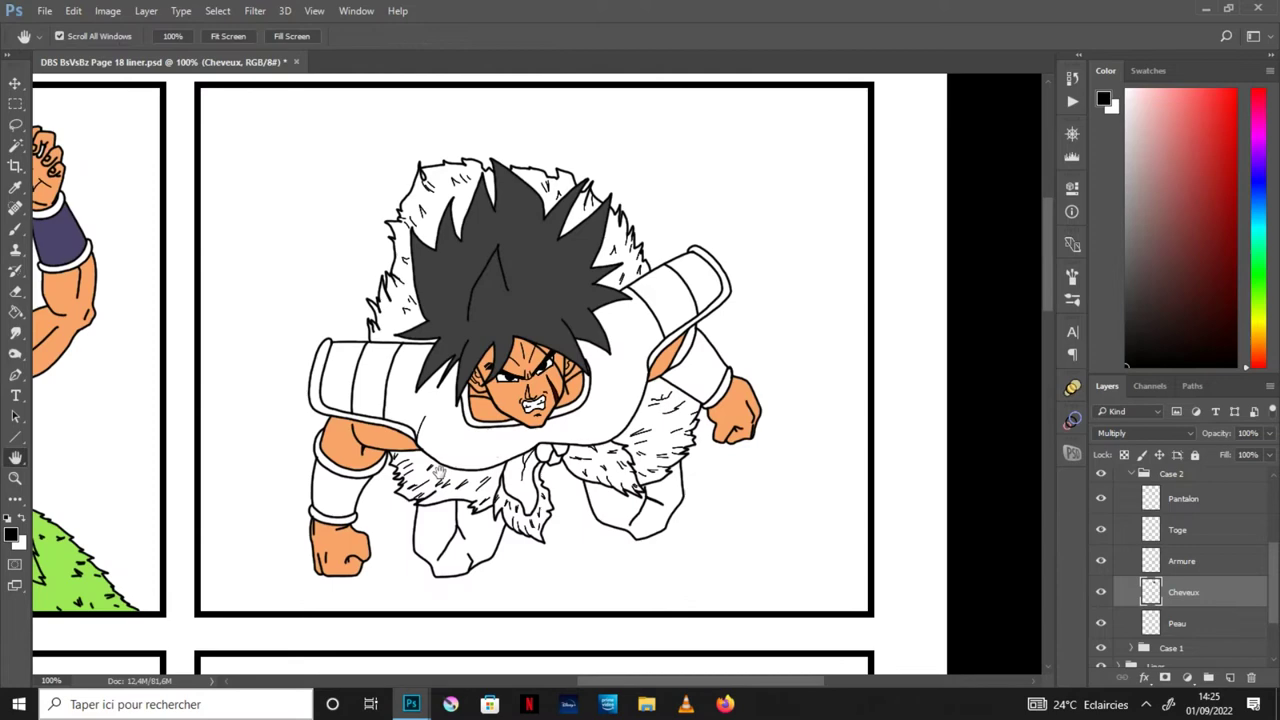
pyautogui.click(1207, 566)
pyautogui.moveTo(364, 515); pyautogui.dragTo(604, 460)
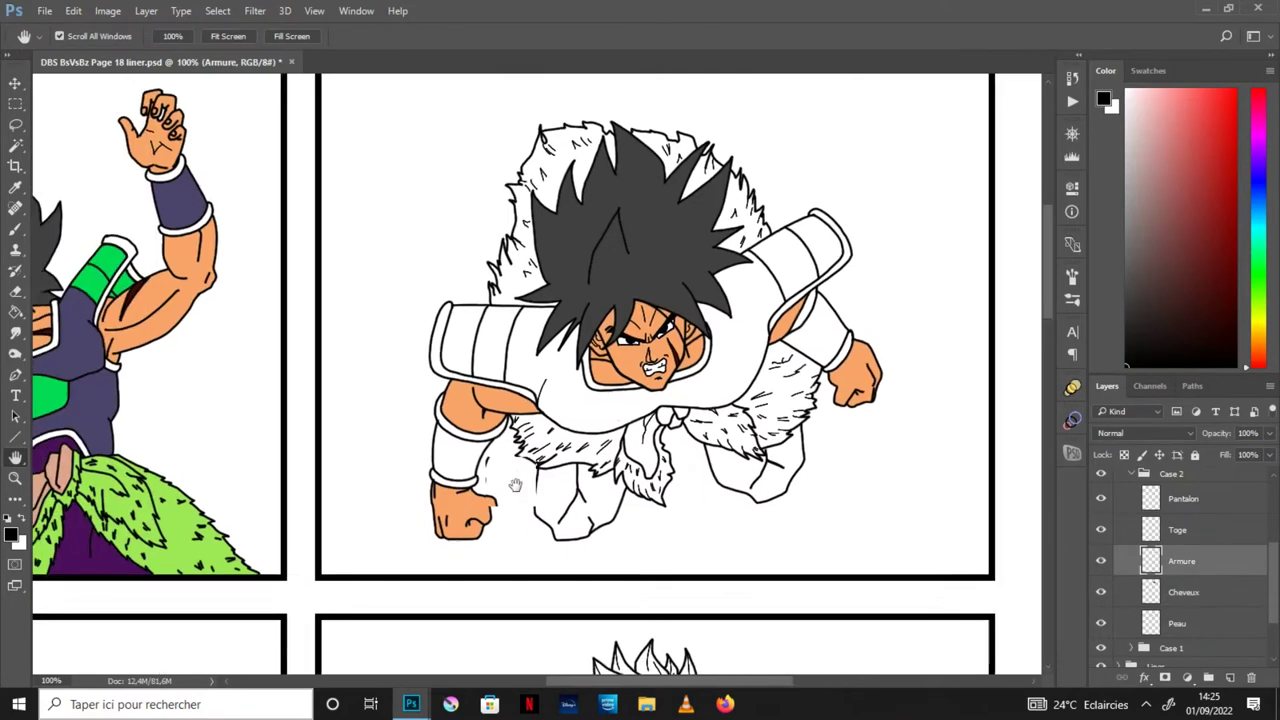
pyautogui.press('i')
pyautogui.click(204, 327)
pyautogui.click(212, 268)
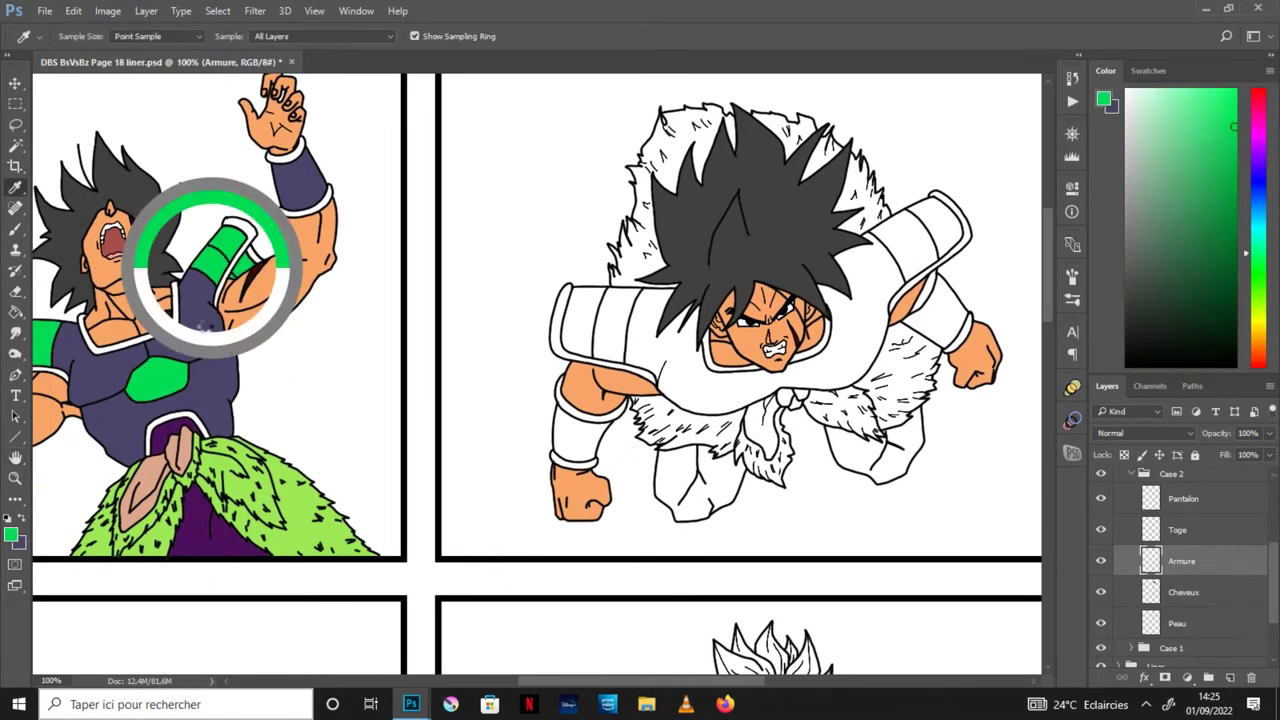
# Step: Fill panel two's shoulder pads green and the chest and wristbands purple
pyautogui.press('h')
pyautogui.moveTo(338, 369); pyautogui.dragTo(105, 381)
pyautogui.press('g')
pyautogui.click(350, 338)
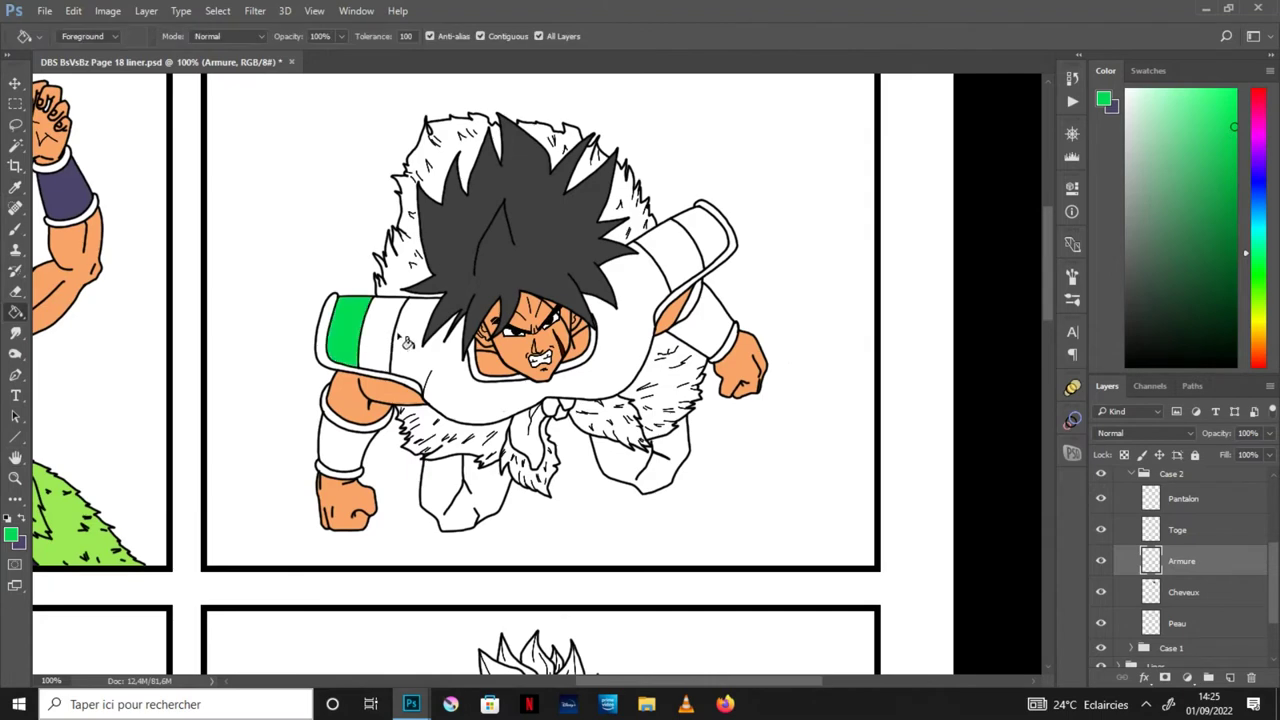
pyautogui.click(690, 250)
pyautogui.press('x')
pyautogui.click(361, 462)
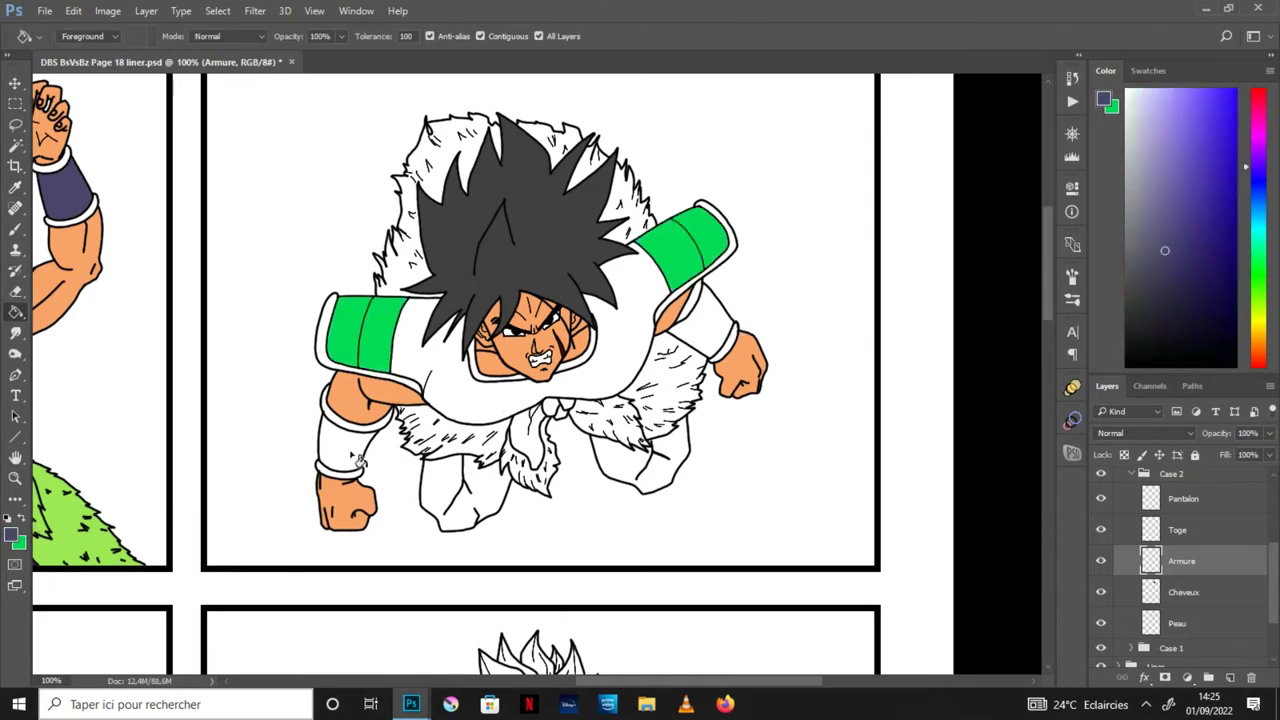
pyautogui.click(480, 405)
pyautogui.click(726, 342)
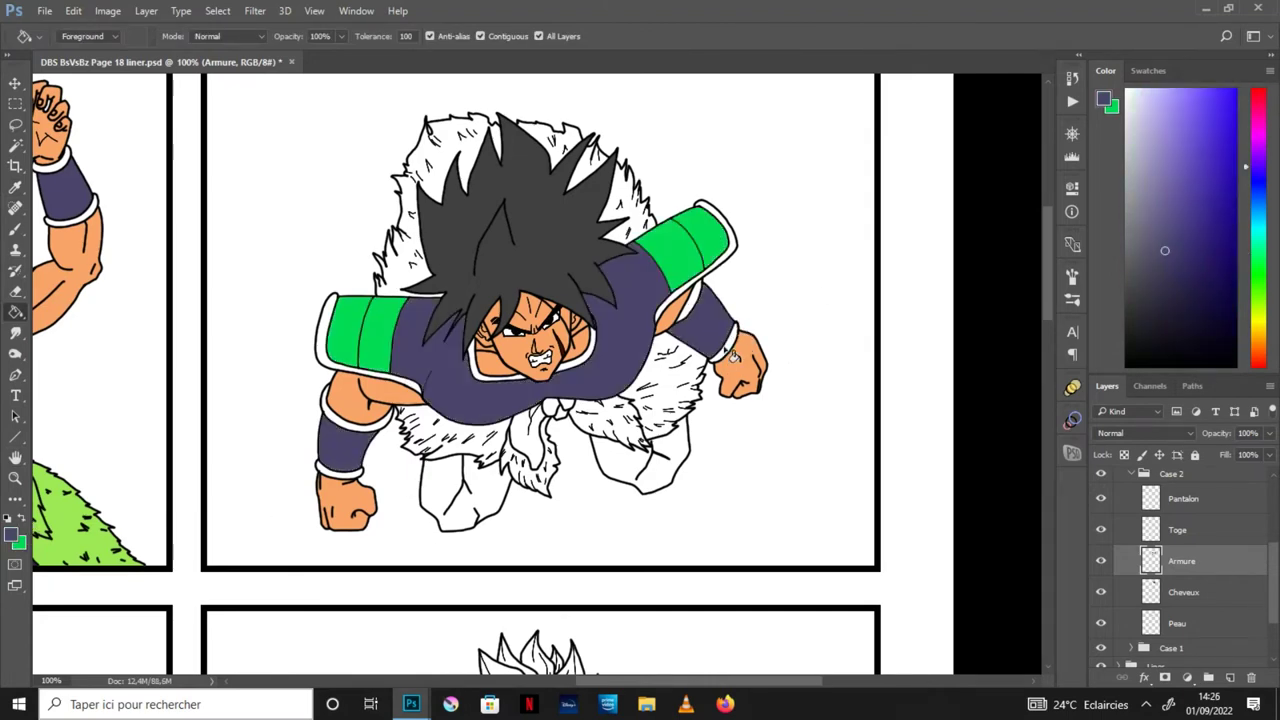
# Step: Reset colours and fill the armour's trims and rims white
pyautogui.click(8, 518)
pyautogui.press('x')
pyautogui.hotkey('ctrl', '+')
pyautogui.click(185, 578)
pyautogui.click(212, 489)
pyautogui.click(300, 408)
pyautogui.click(431, 382)
pyautogui.click(632, 363)
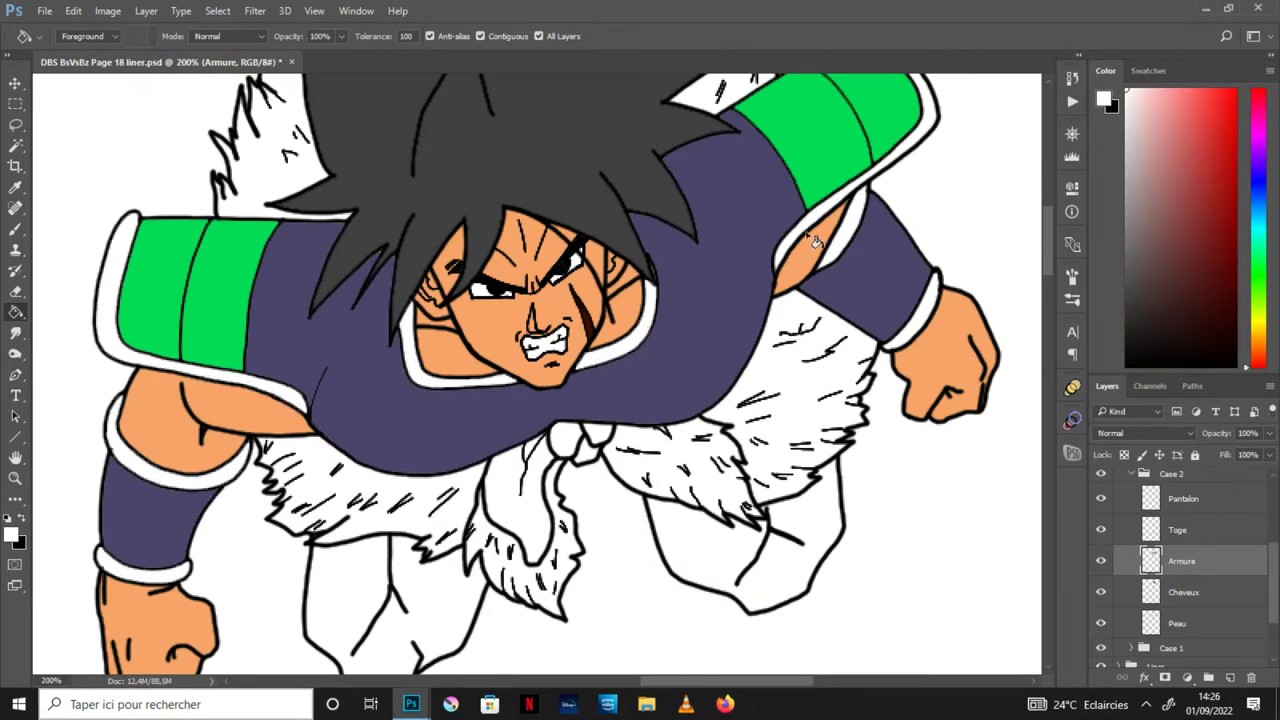
pyautogui.click(857, 251)
# Step: Fill the right wristband rim white and set the Armure layer to Multiply
pyautogui.click(927, 330)
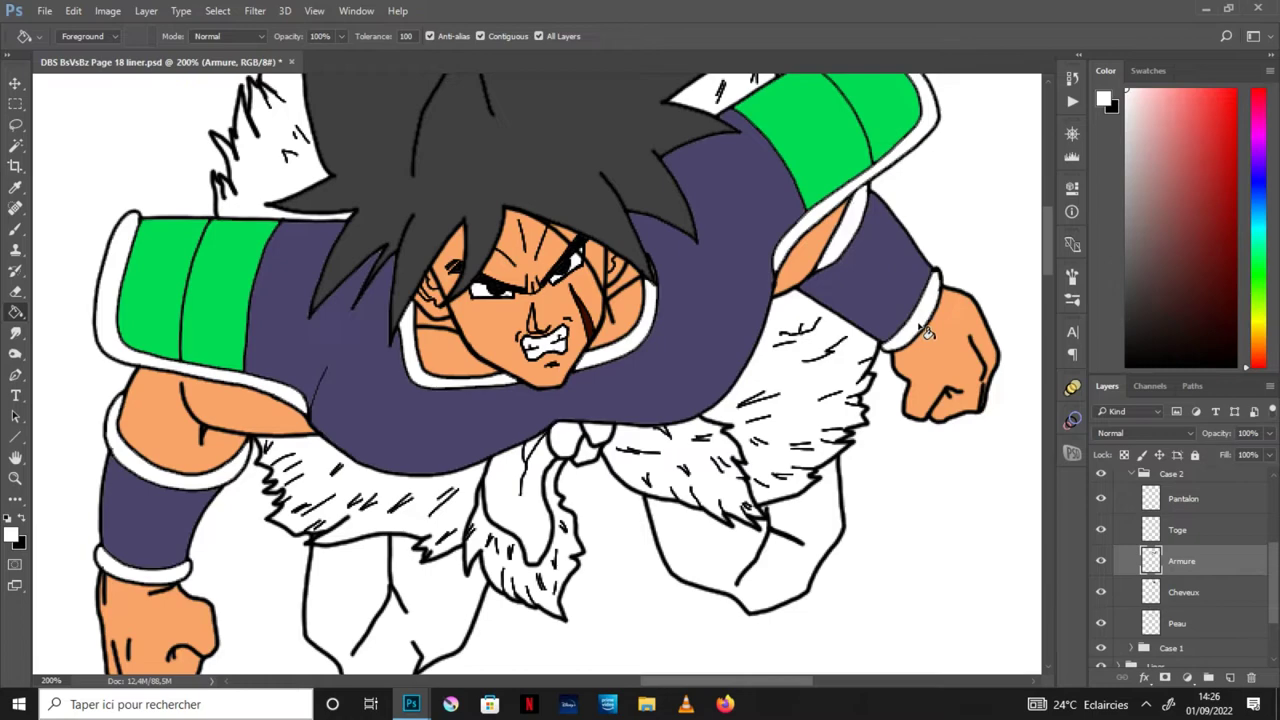
pyautogui.hotkey('ctrl', '1')
pyautogui.press('h')
pyautogui.click(1145, 433)
pyautogui.click(1120, 161)
# Step: Sample the green and salmon loincloth colours from the first panel for the Toge layer
pyautogui.moveTo(791, 471); pyautogui.dragTo(734, 503)
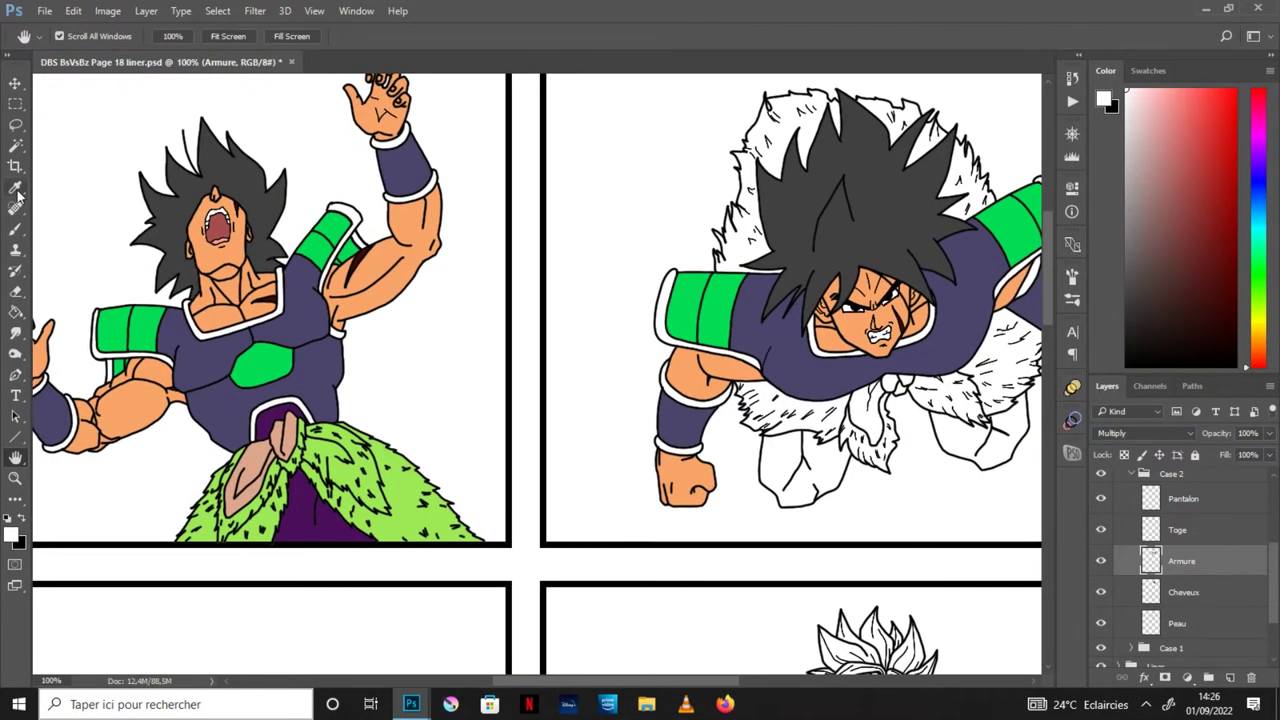
pyautogui.click(16, 188)
pyautogui.click(405, 506)
pyautogui.click(265, 458)
pyautogui.press('h')
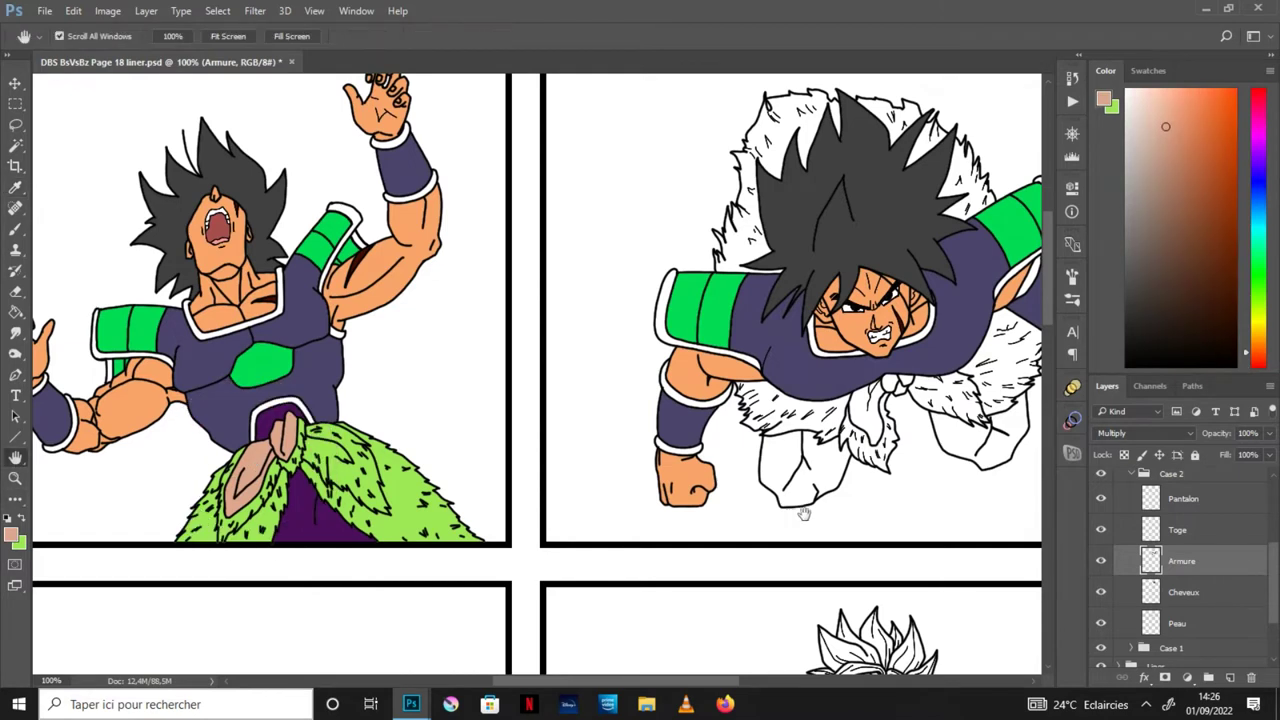
pyautogui.moveTo(804, 514); pyautogui.dragTo(490, 554)
pyautogui.click(1197, 535)
# Step: Fill the loincloth salmon and the fur below it and the knot green
pyautogui.click(16, 311)
pyautogui.click(500, 470)
pyautogui.hotkey('ctrl', '+')
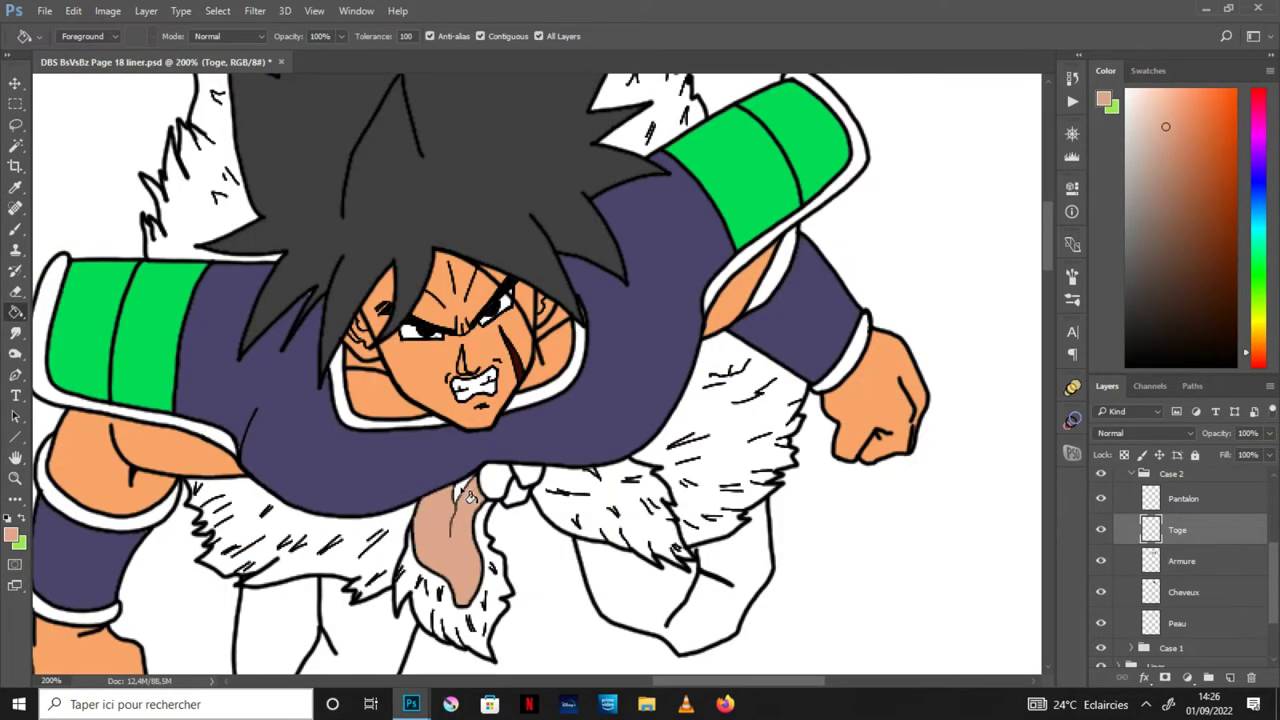
pyautogui.press('x')
pyautogui.click(500, 622)
pyautogui.click(536, 484)
pyautogui.hotkey('ctrl', '-')
pyautogui.hotkey('ctrl', '-')
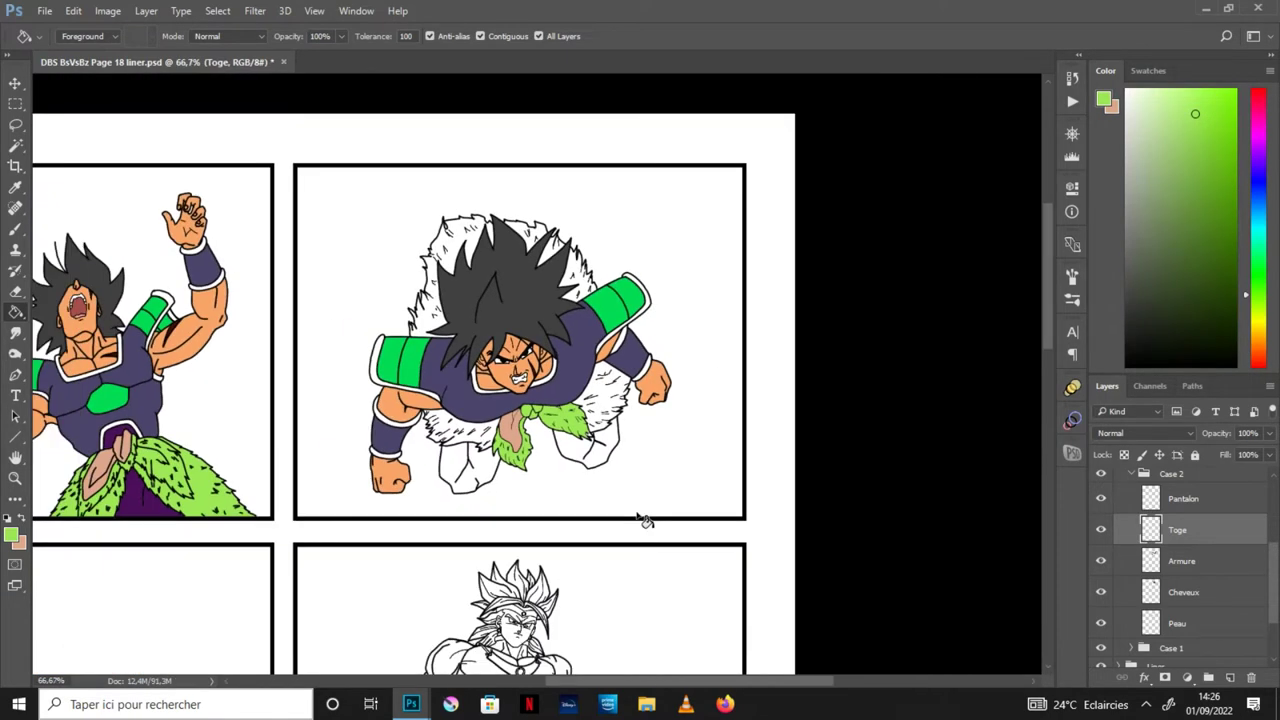
pyautogui.hotkey('ctrl', '+')
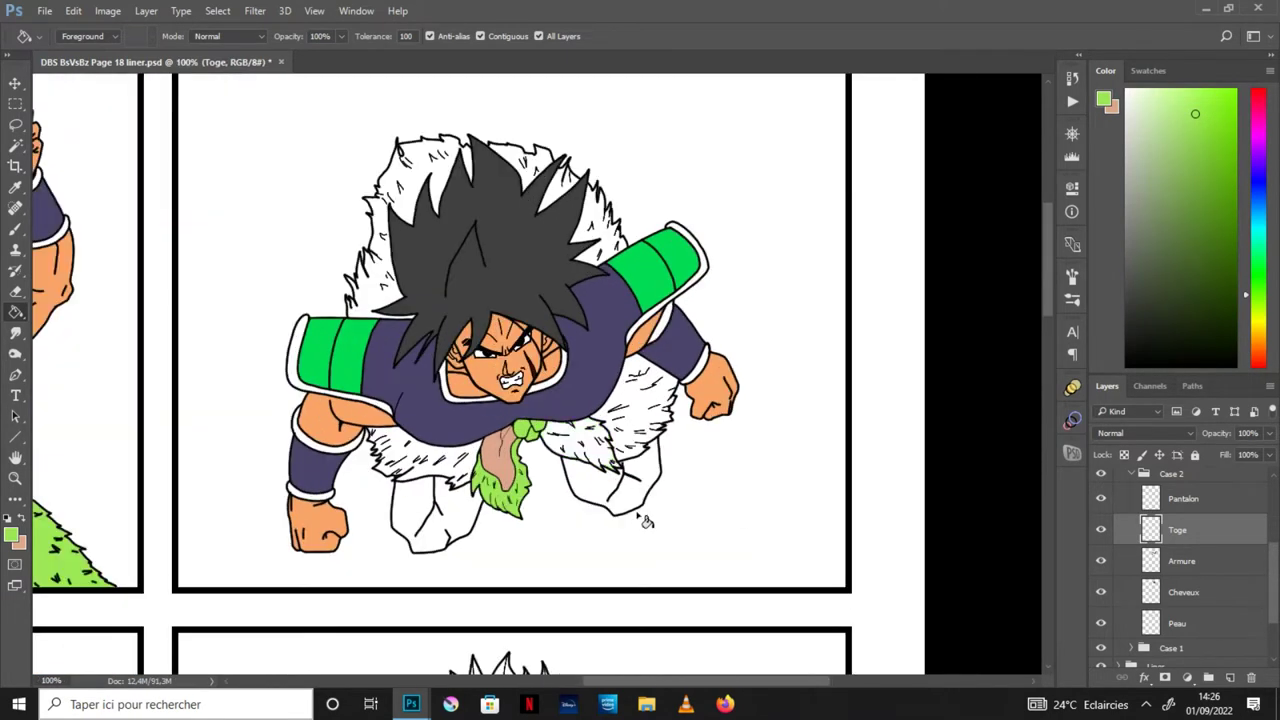
pyautogui.hotkey('ctrl', '+')
pyautogui.hotkey('ctrl', '-')
pyautogui.hotkey('ctrl', '-')
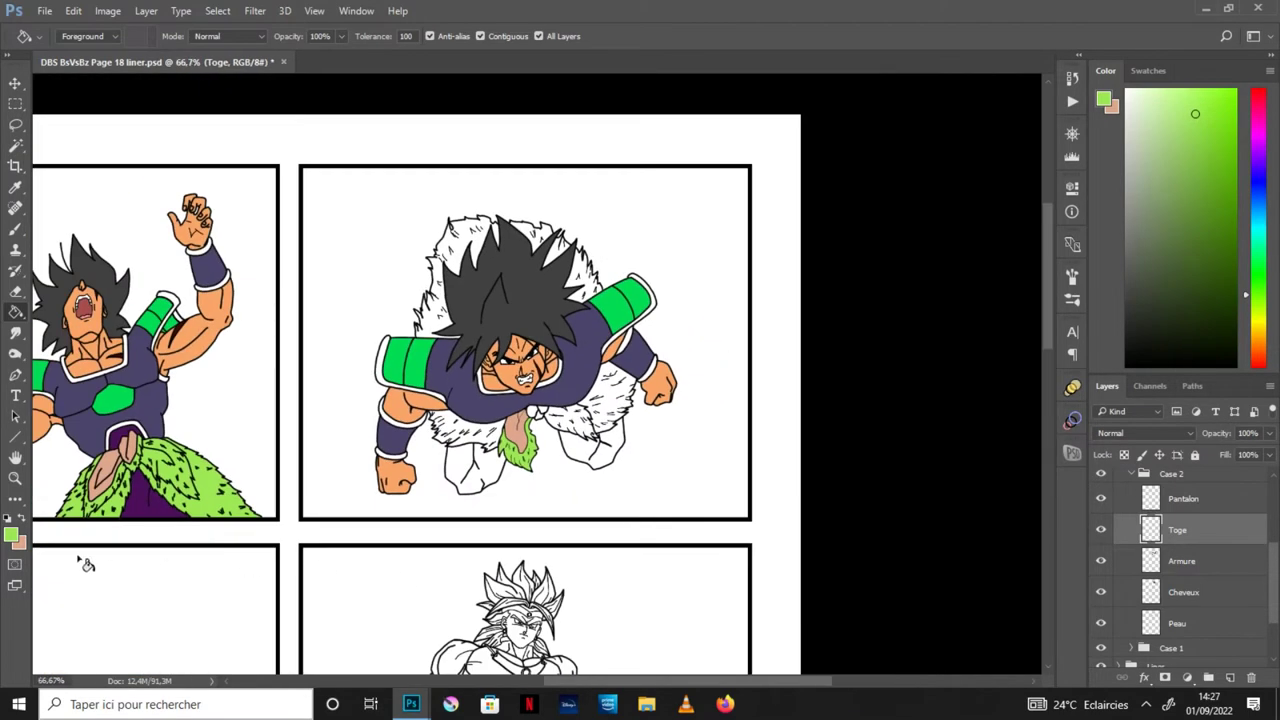
pyautogui.press('x')
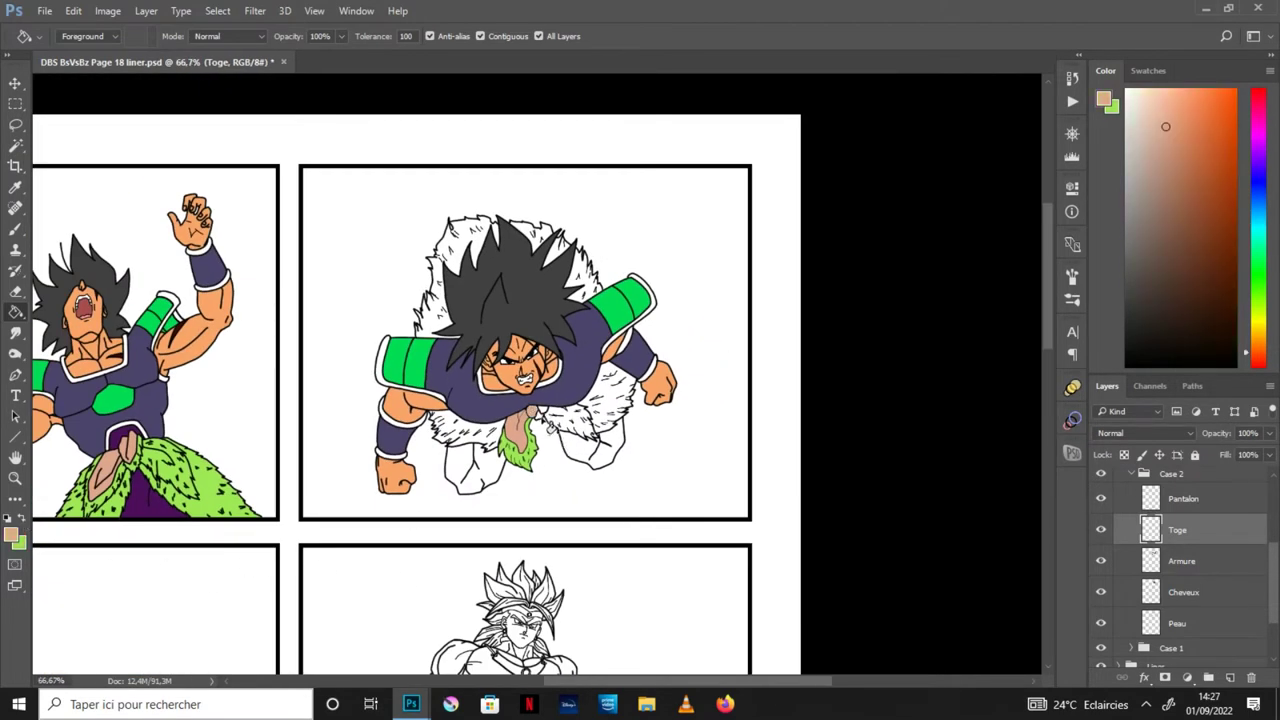
pyautogui.click(25, 518)
# Step: Fill the right loincloth flap and four remaining white fur areas green
pyautogui.hotkey('ctrl', '+')
pyautogui.click(622, 460)
pyautogui.hotkey('ctrl', '+')
pyautogui.click(770, 450)
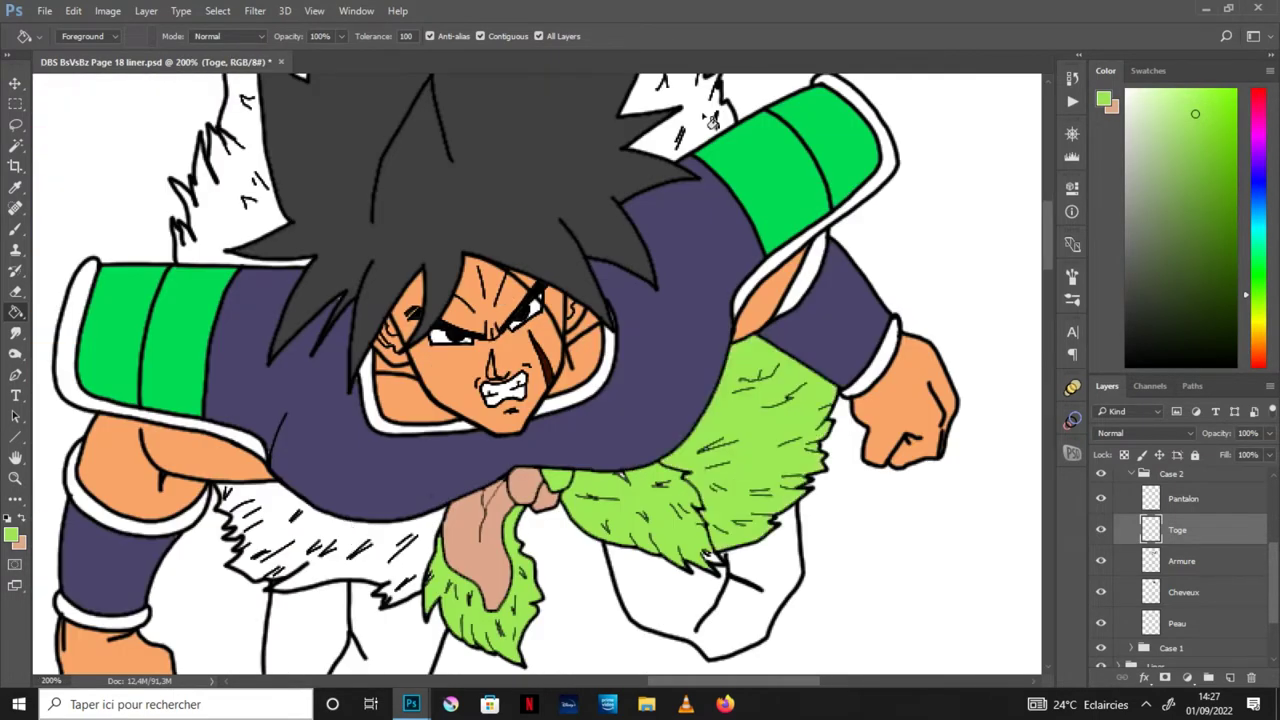
pyautogui.click(330, 540)
pyautogui.click(250, 200)
pyautogui.click(690, 115)
# Step: Set the Toge layer's blend mode to Multiply
pyautogui.press('h')
pyautogui.moveTo(527, 577); pyautogui.dragTo(632, 447)
pyautogui.hotkey('ctrl', '+')
pyautogui.press('b')
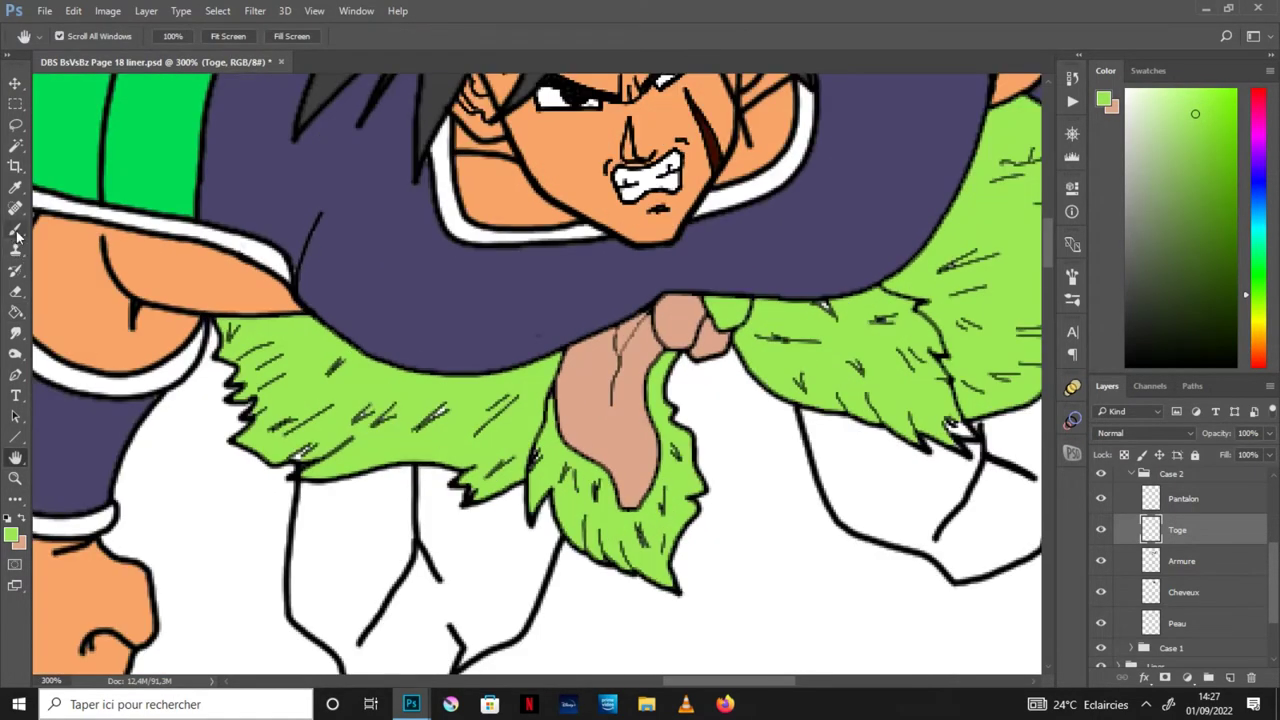
pyautogui.click(83, 36)
pyautogui.press('Return')
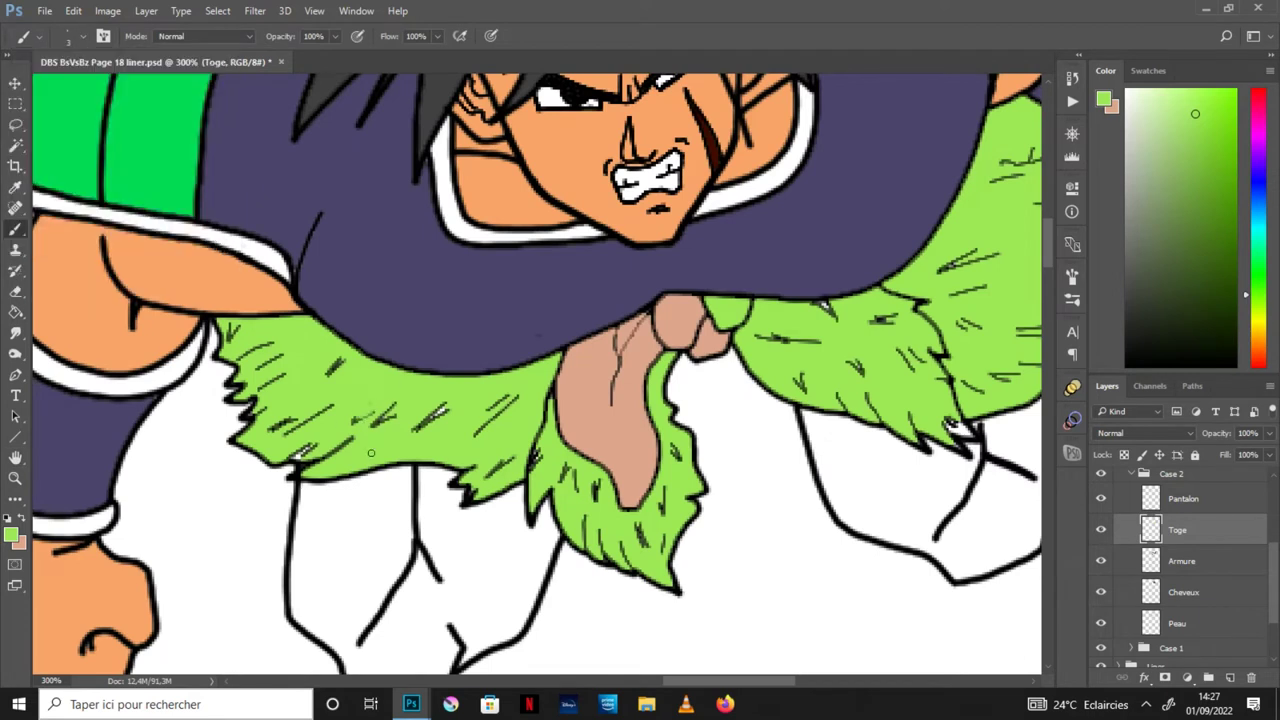
pyautogui.click(1152, 434)
pyautogui.click(1130, 150)
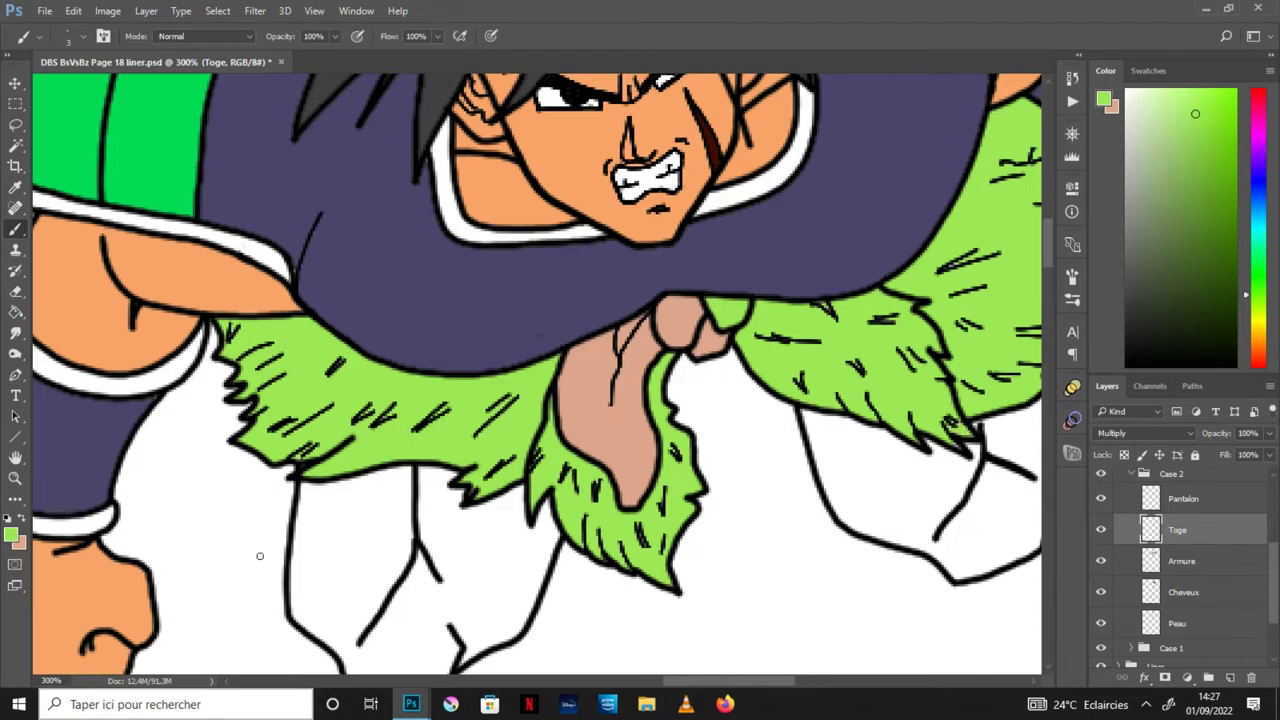
# Step: Fill the two white fur gaps beside the hair green
pyautogui.press('h')
pyautogui.moveTo(1040, 400); pyautogui.dragTo(594, 480)
pyautogui.press('b')
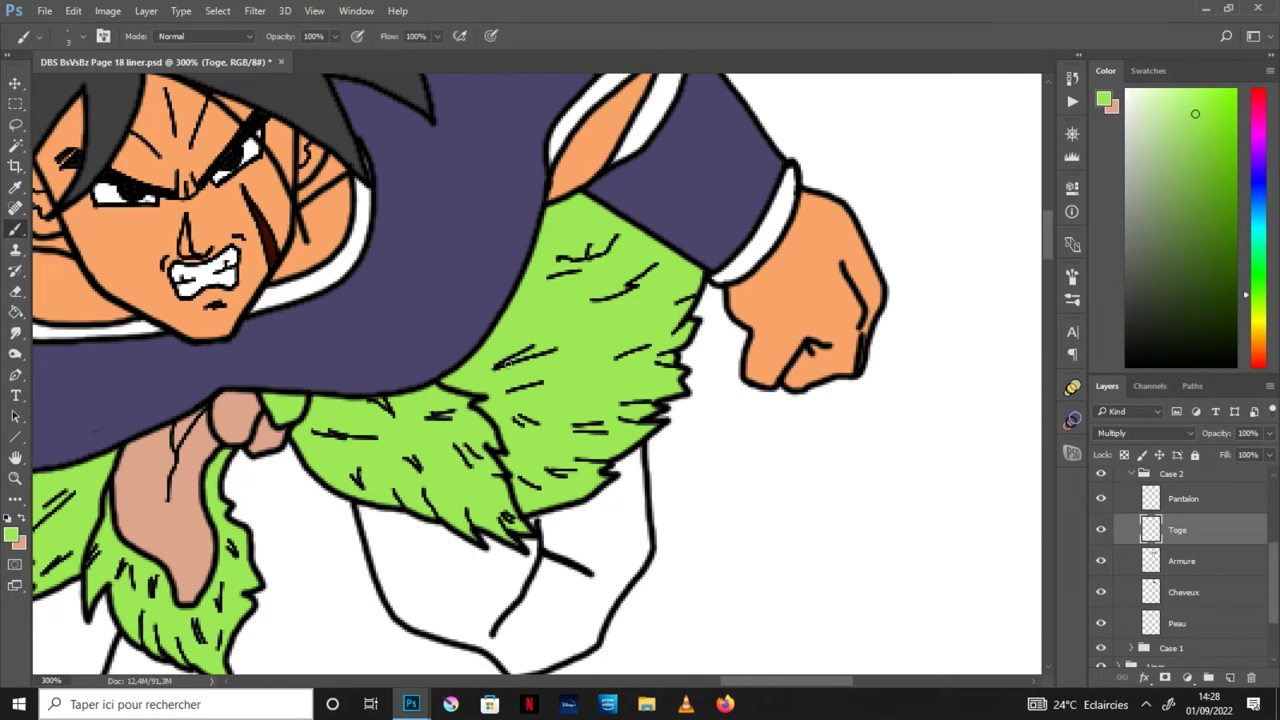
pyautogui.press('h')
pyautogui.moveTo(614, 144); pyautogui.dragTo(471, 557)
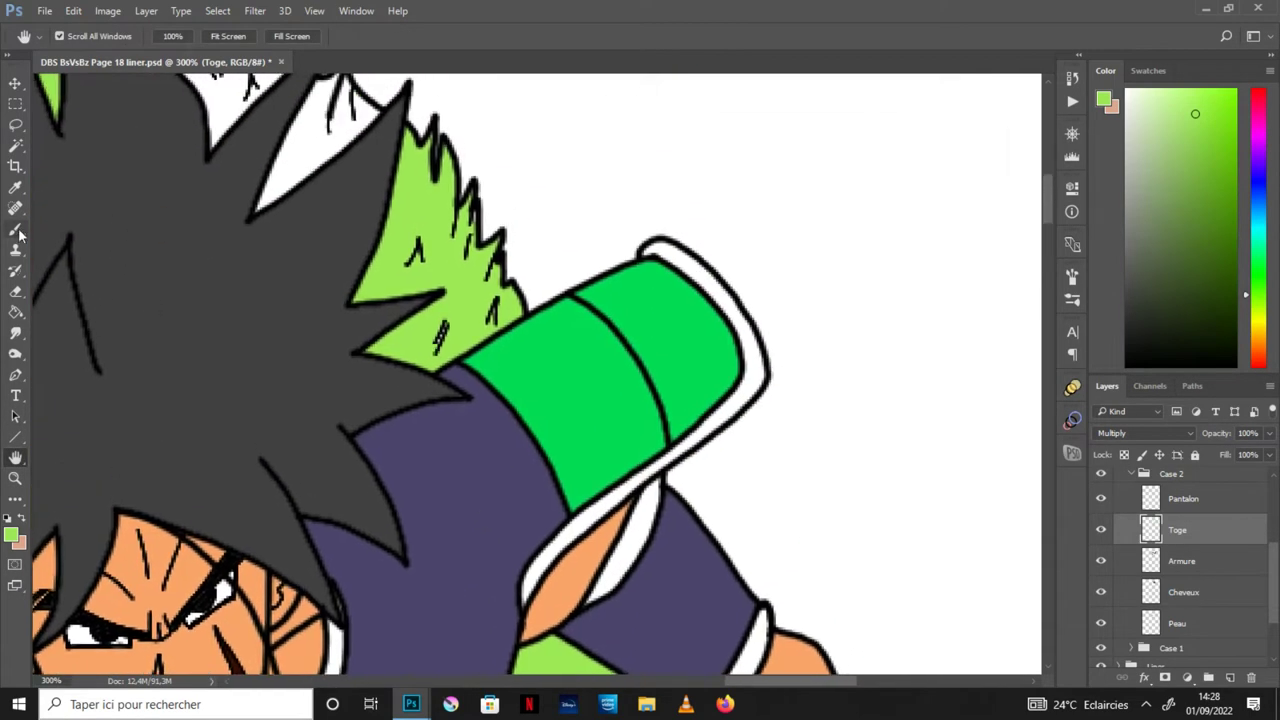
pyautogui.press('b')
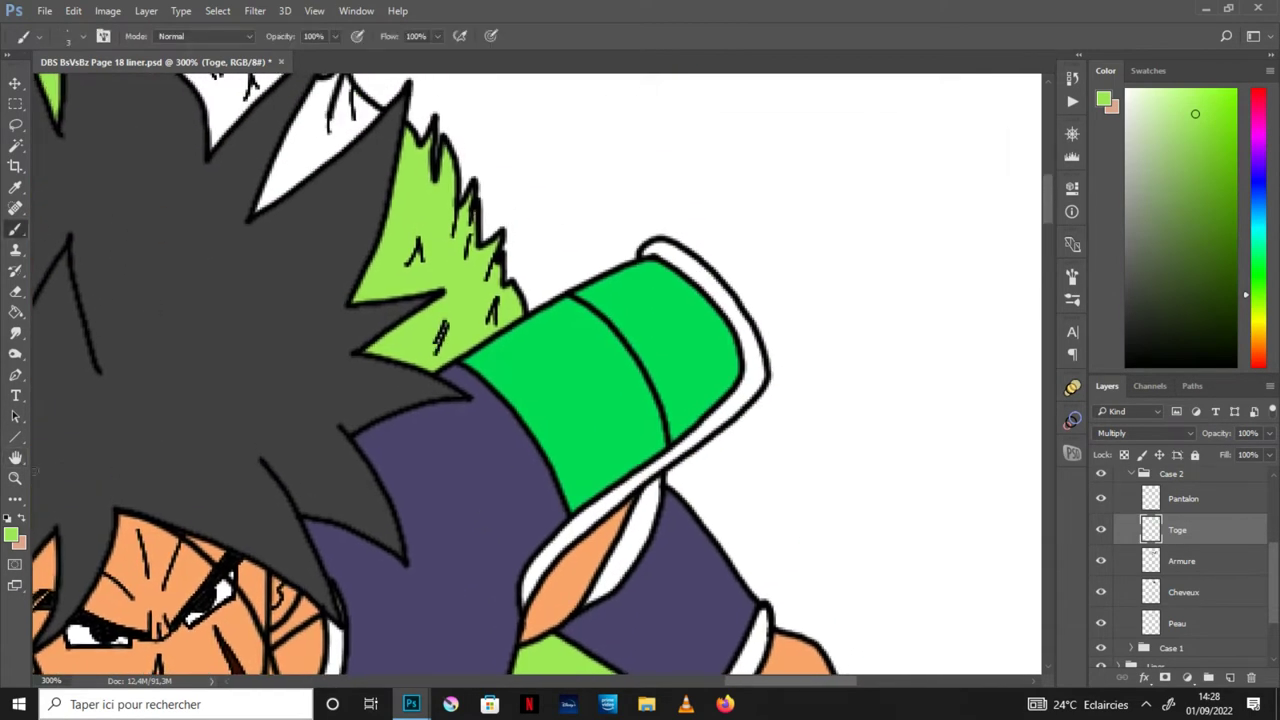
pyautogui.press('h')
pyautogui.moveTo(372, 80); pyautogui.dragTo(692, 200)
pyautogui.press('g')
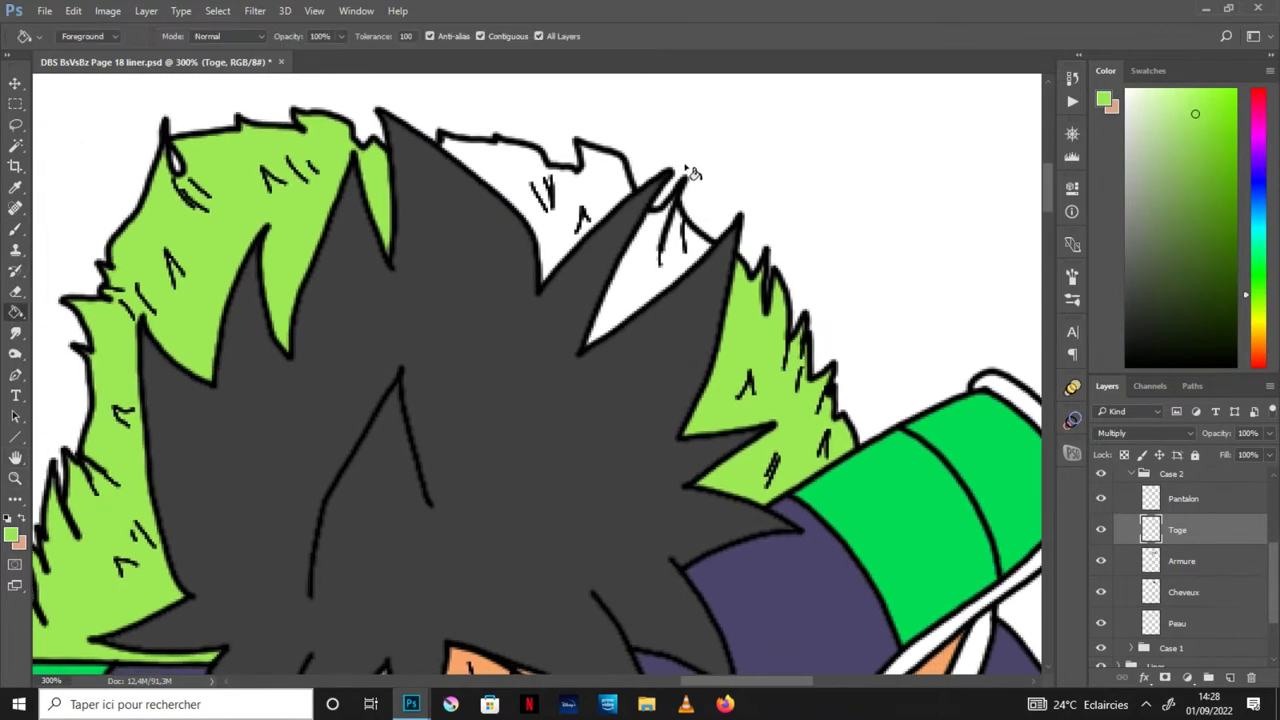
pyautogui.click(655, 235)
pyautogui.click(615, 190)
# Step: Zoom out and centre the whole panel-two figure in view
pyautogui.press('b')
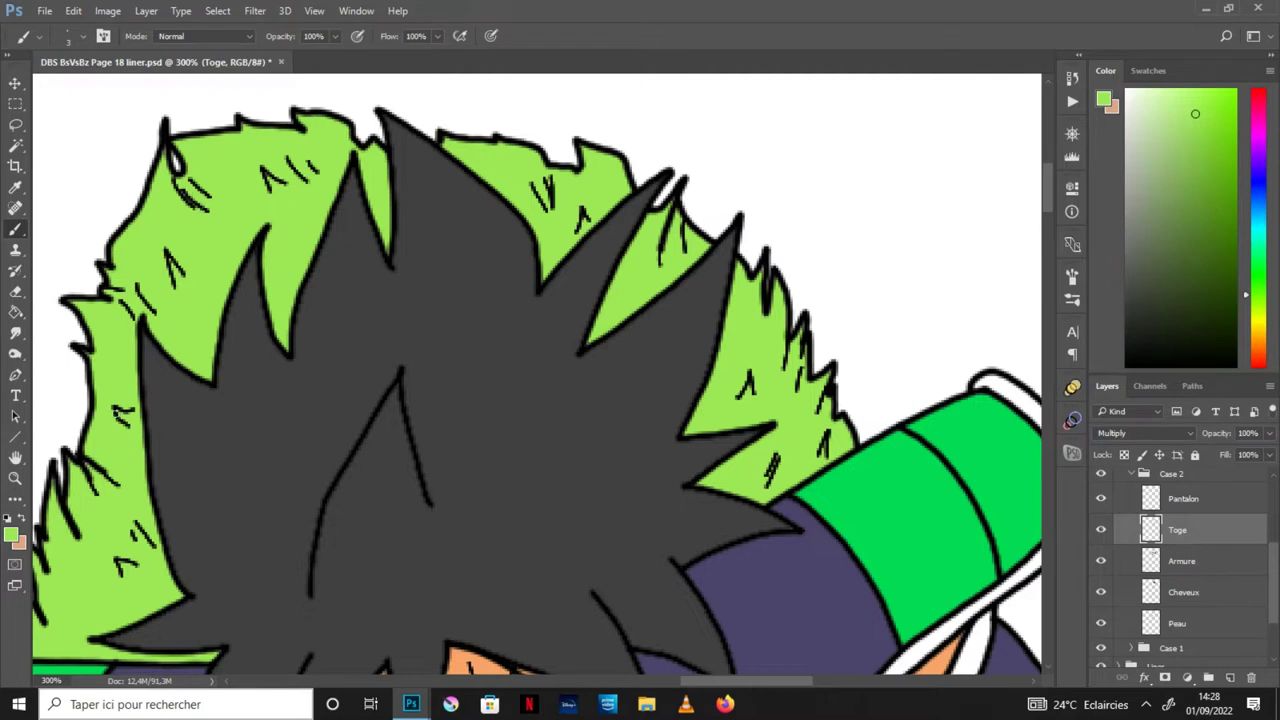
pyautogui.click(15, 457)
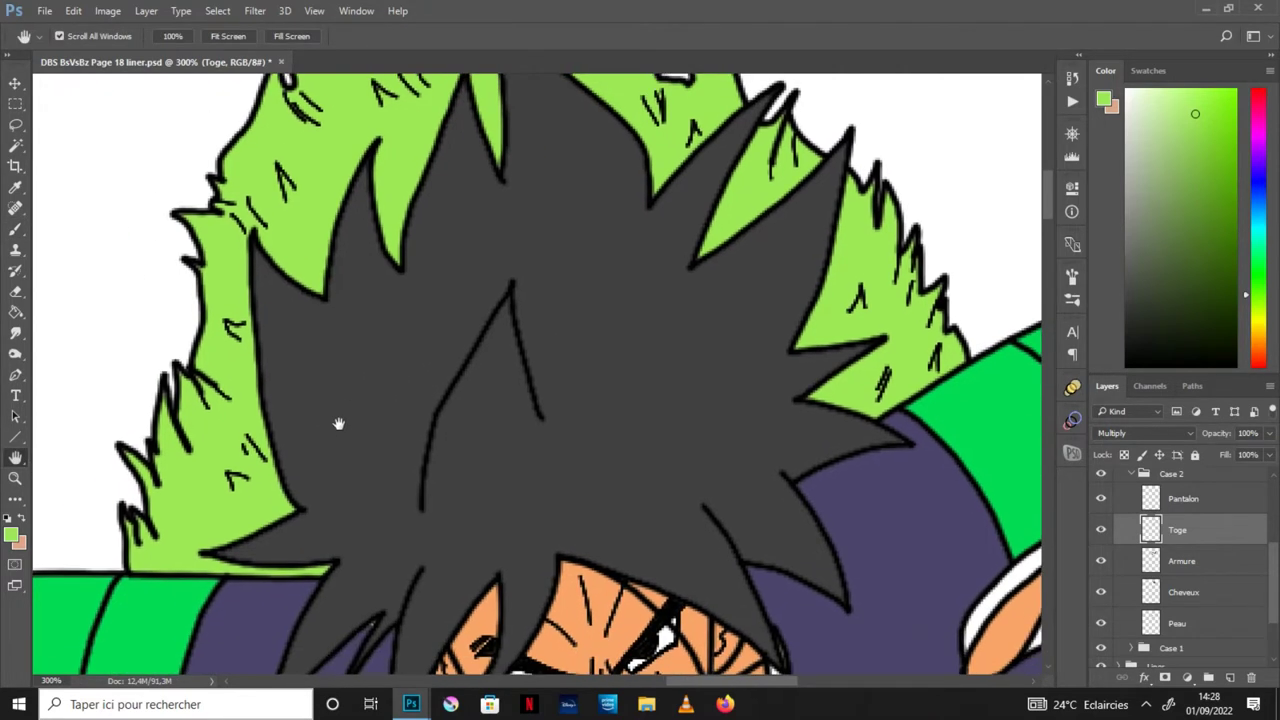
pyautogui.moveTo(226, 512); pyautogui.dragTo(337, 423)
pyautogui.click(15, 228)
pyautogui.hotkey('ctrl', '1')
pyautogui.click(15, 457)
pyautogui.moveTo(606, 525); pyautogui.dragTo(640, 445)
# Step: On the Pantalon layer, fill both trouser legs with the sampled purple
pyautogui.click(1220, 500)
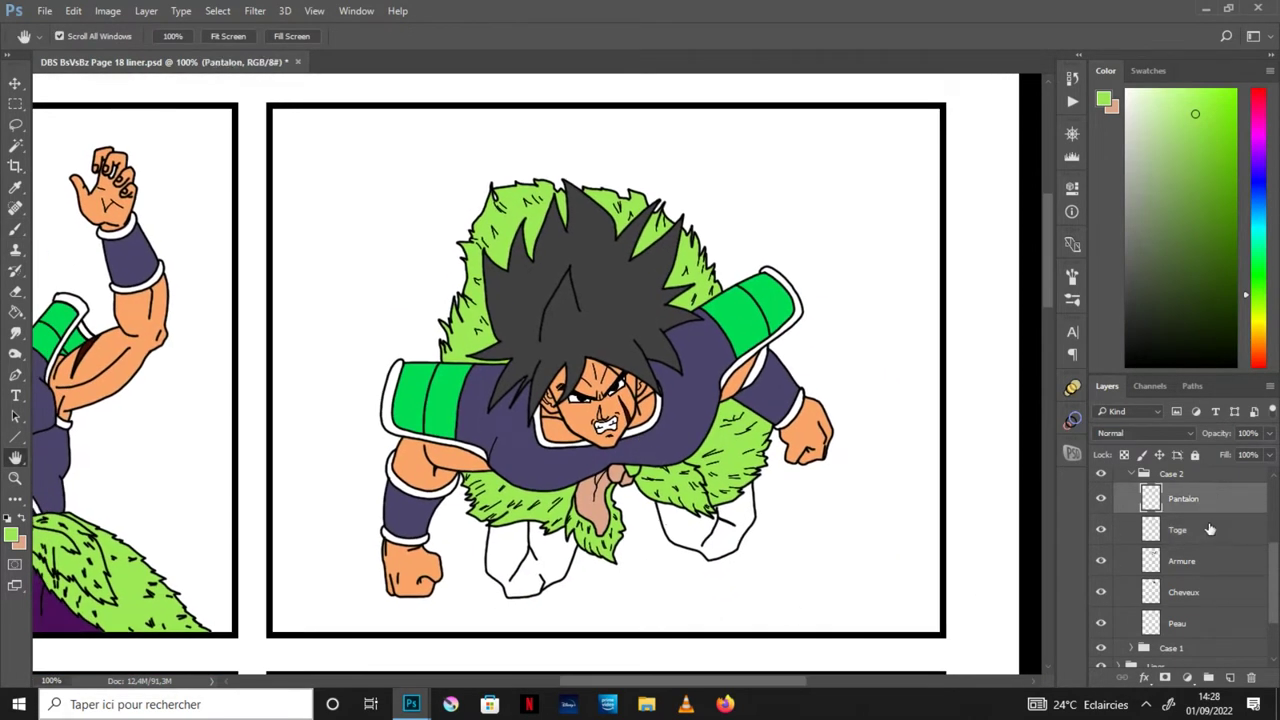
pyautogui.click(15, 187)
pyautogui.click(60, 602)
pyautogui.click(15, 312)
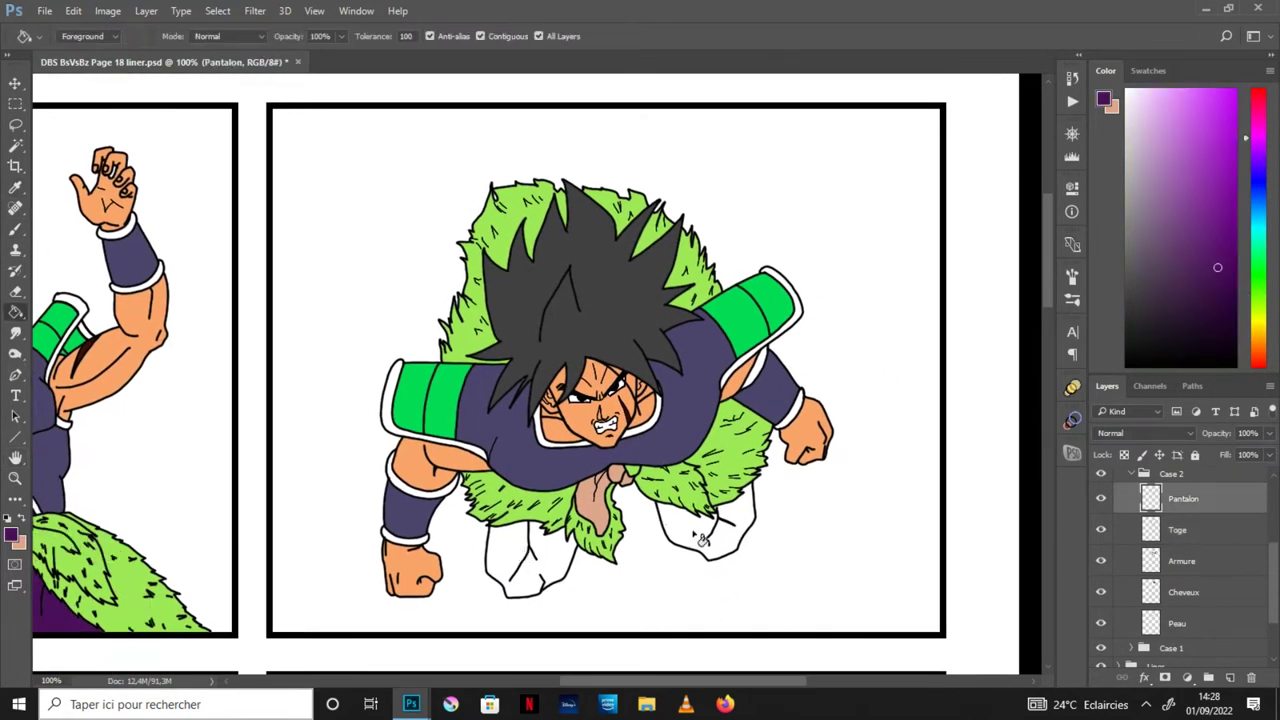
pyautogui.click(710, 556)
pyautogui.press('space')
pyautogui.moveTo(803, 558); pyautogui.dragTo(715, 480)
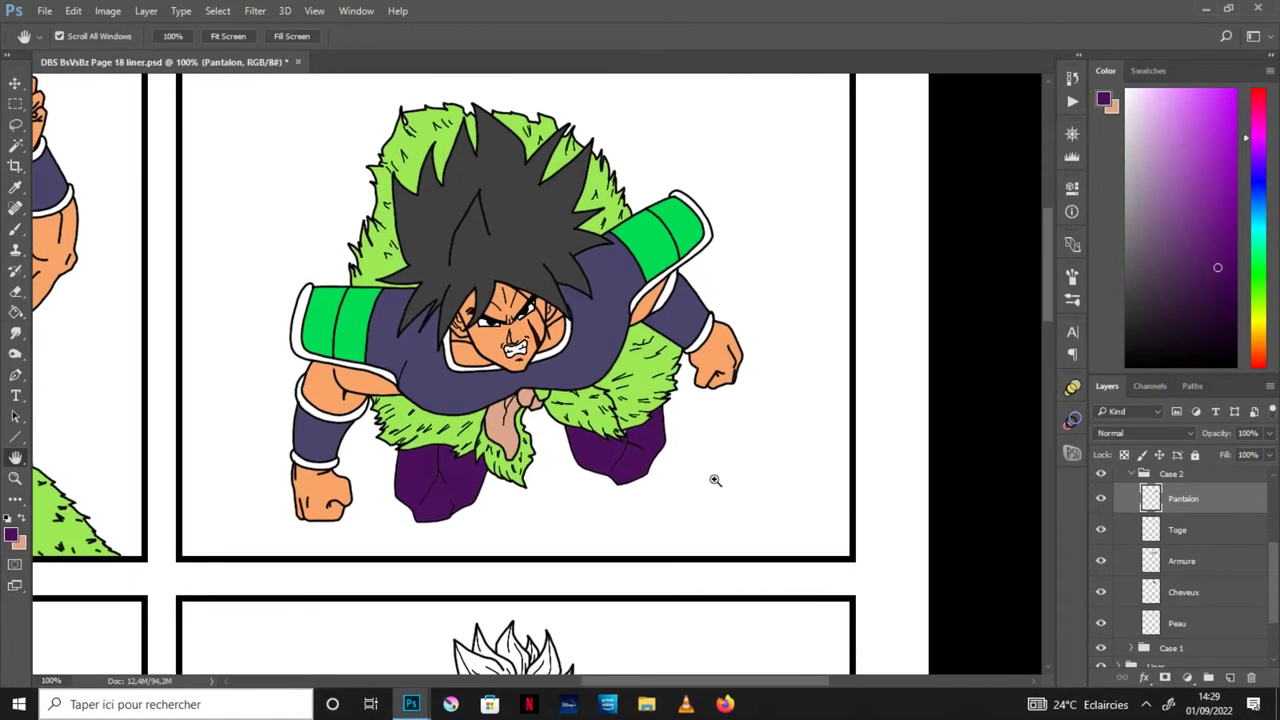
pyautogui.click(715, 480)
pyautogui.click(623, 457)
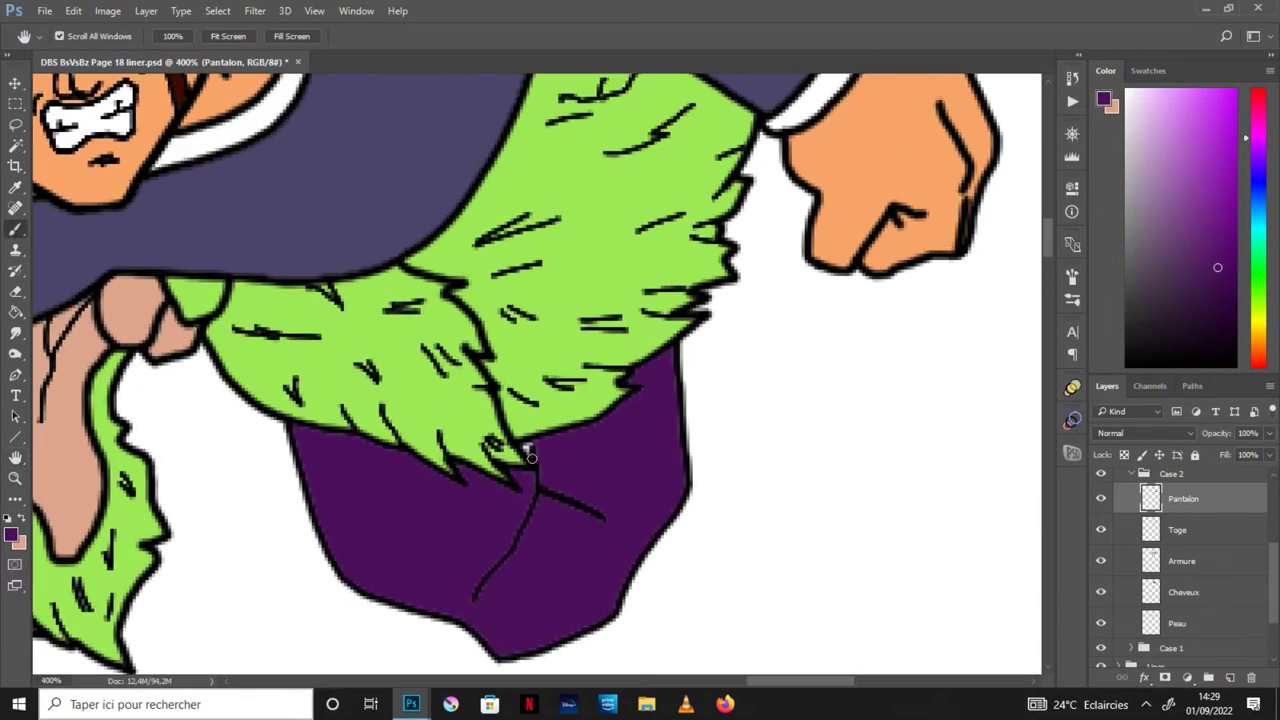
# Step: Set the Pantalon layer to Multiply and zoom out across the page
pyautogui.click(1145, 433)
pyautogui.click(1130, 137)
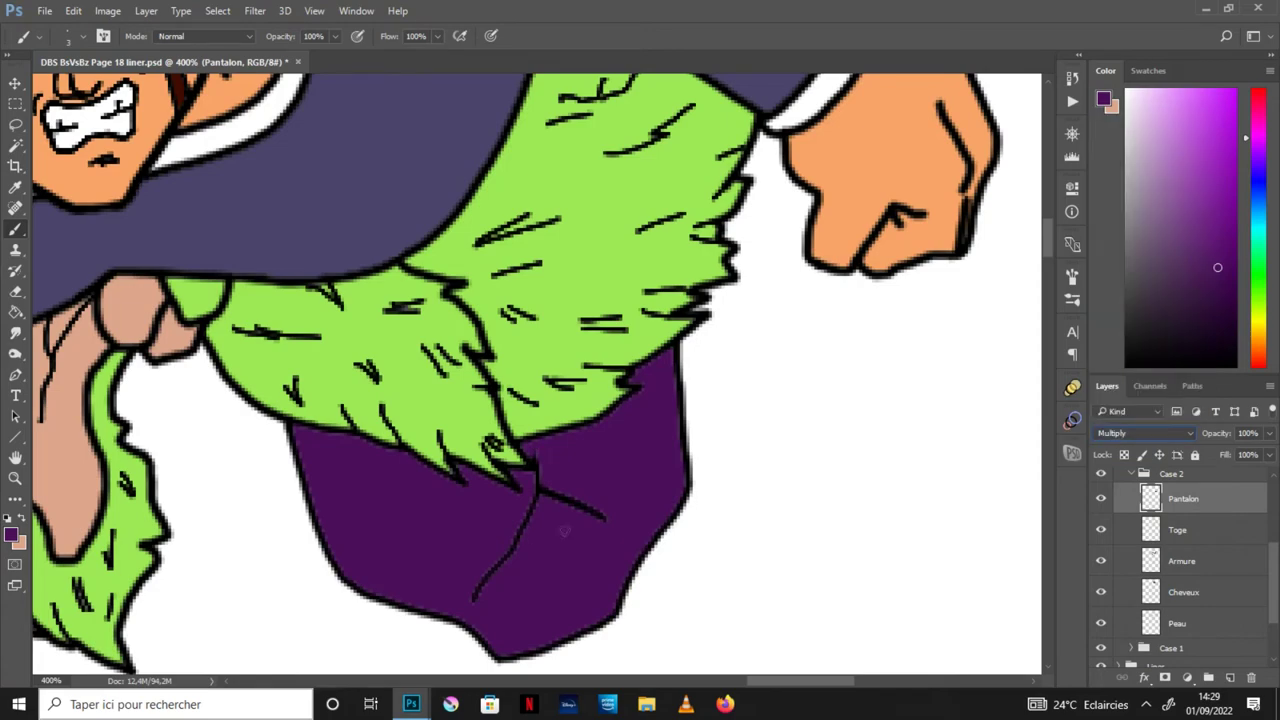
pyautogui.press('h')
pyautogui.hotkey('ctrl', '-')
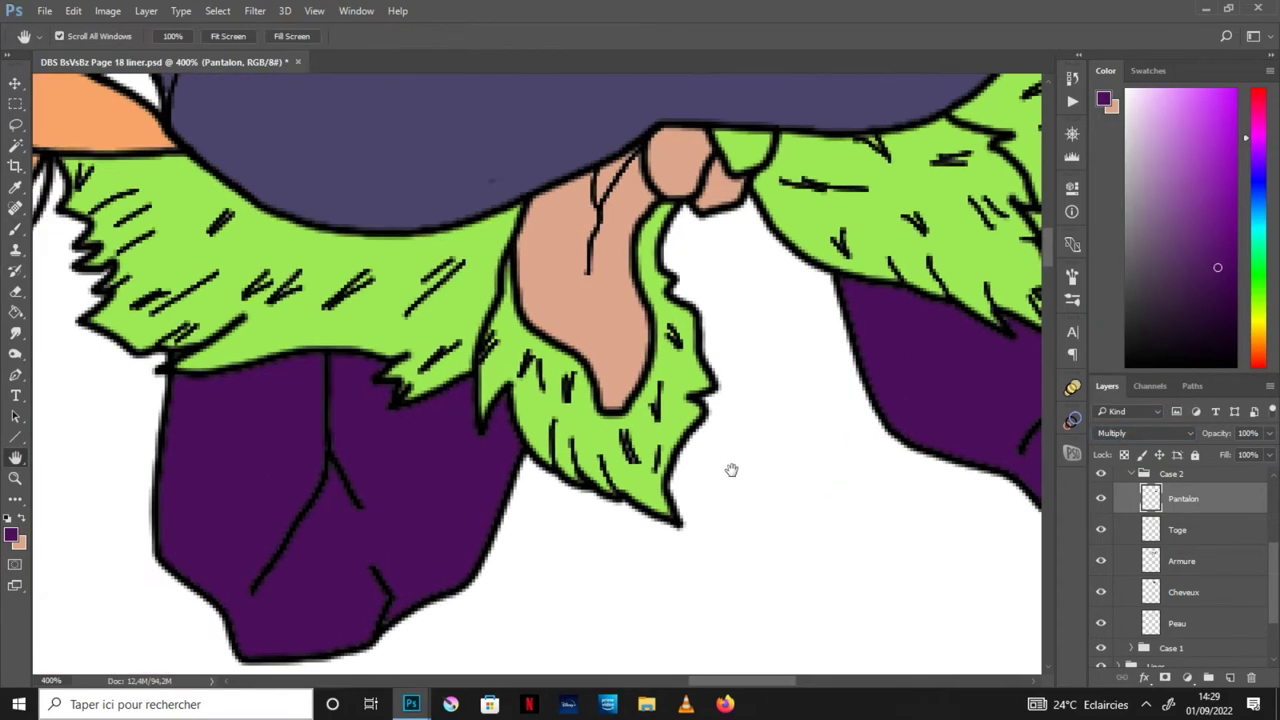
pyautogui.hotkey('ctrl', '-')
pyautogui.hotkey('ctrl', '-')
# Step: Select the Case 2 layer group and expand the Case 3 group's layers
pyautogui.scroll(-2, 530, 546)
pyautogui.scroll(1, 680, 494)
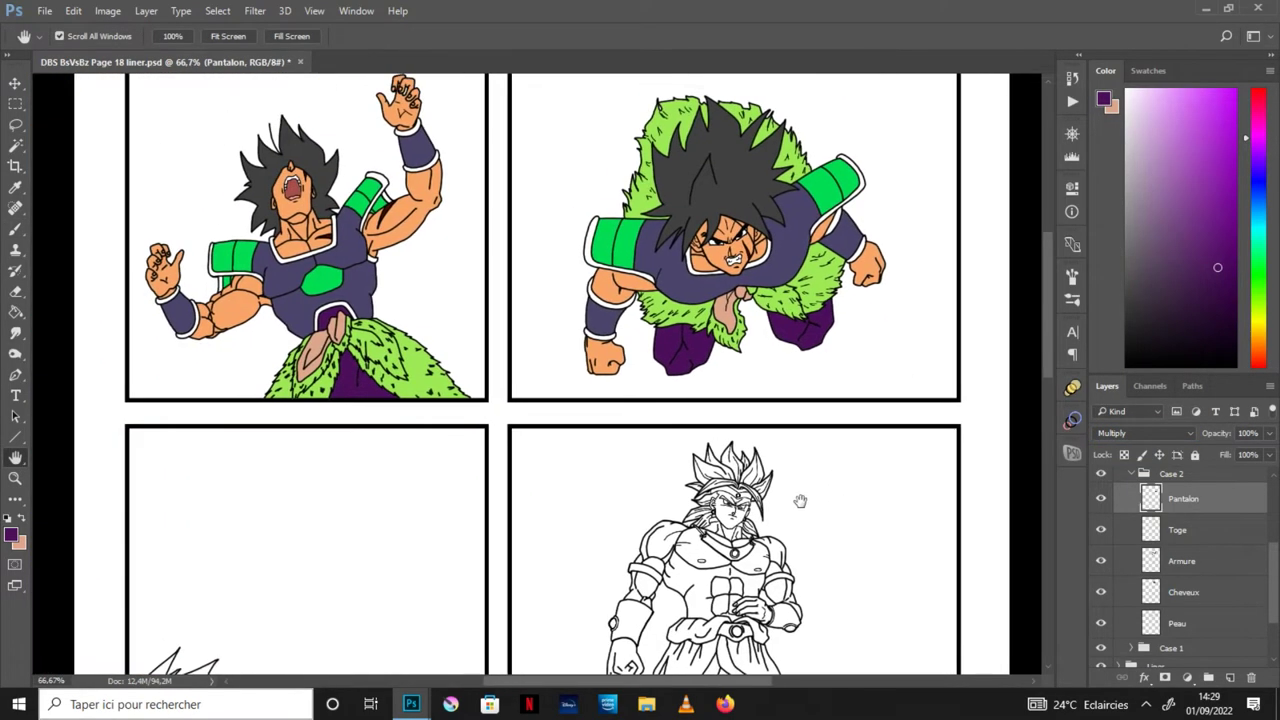
pyautogui.scroll(-2, 800, 500)
pyautogui.scroll(1, 760, 566)
pyautogui.scroll(-2, 807, 393)
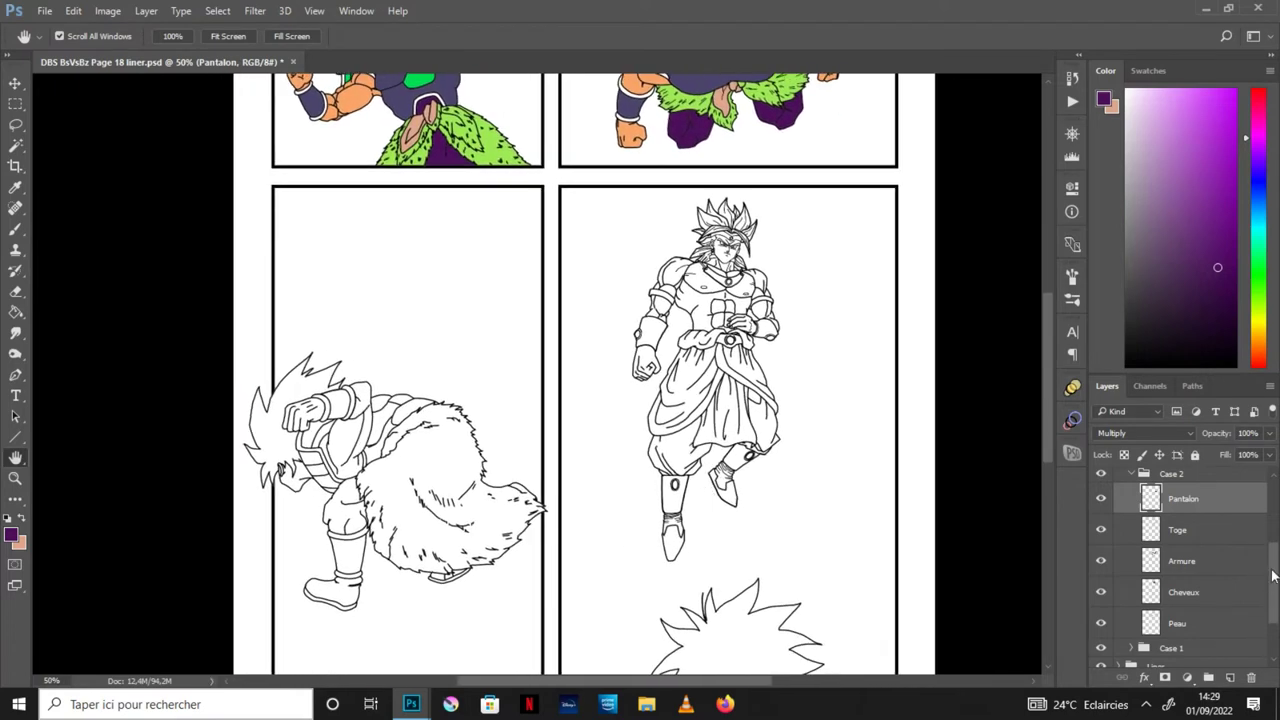
pyautogui.scroll(3, 1180, 560)
pyautogui.click(1160, 597)
pyautogui.click(1131, 576)
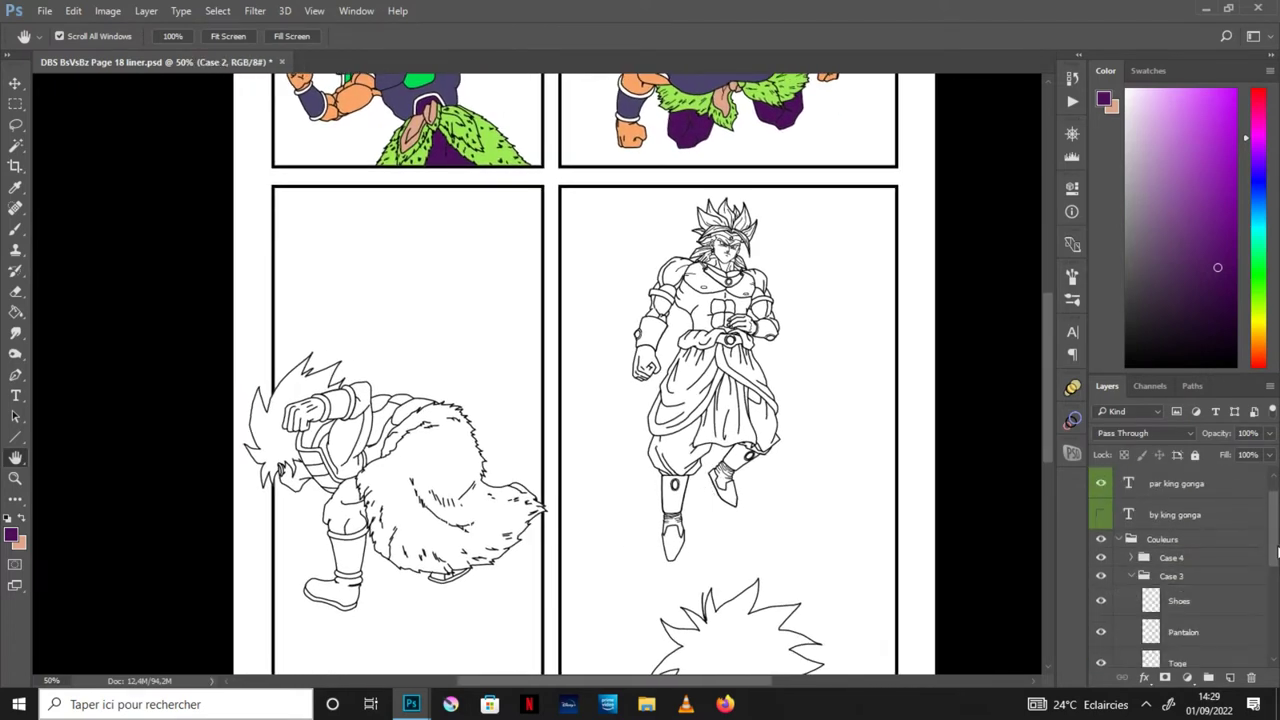
# Step: Select the Peau layer in Case 3 and save the page
pyautogui.scroll(-1, 1200, 600)
pyautogui.click(1214, 626)
pyautogui.click(44, 11)
pyautogui.click(60, 176)
# Step: Sample the peach skin colour and bring the lower-left panel's crouching Broly into view
pyautogui.moveTo(388, 492)
pyautogui.mouseDown()
pyautogui.moveTo(408, 440)
pyautogui.moveTo(378, 633)
pyautogui.mouseUp()
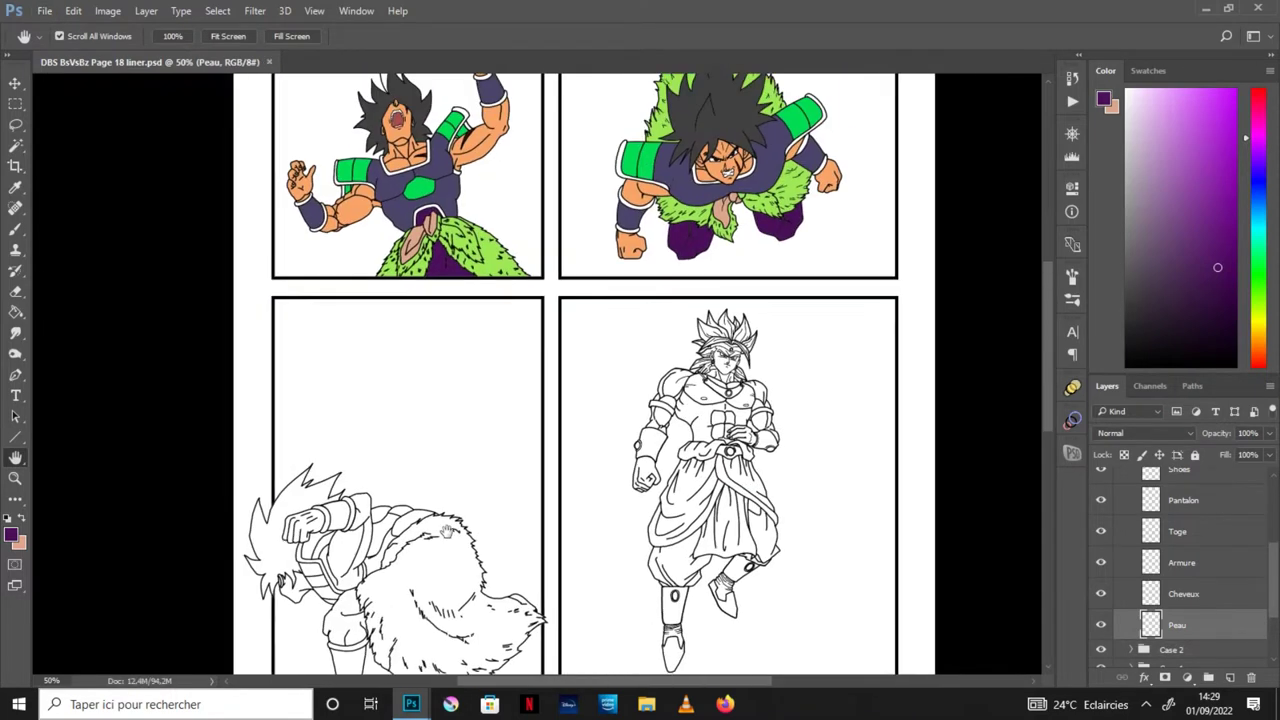
pyautogui.press('i')
pyautogui.press('d')
pyautogui.click(479, 165)
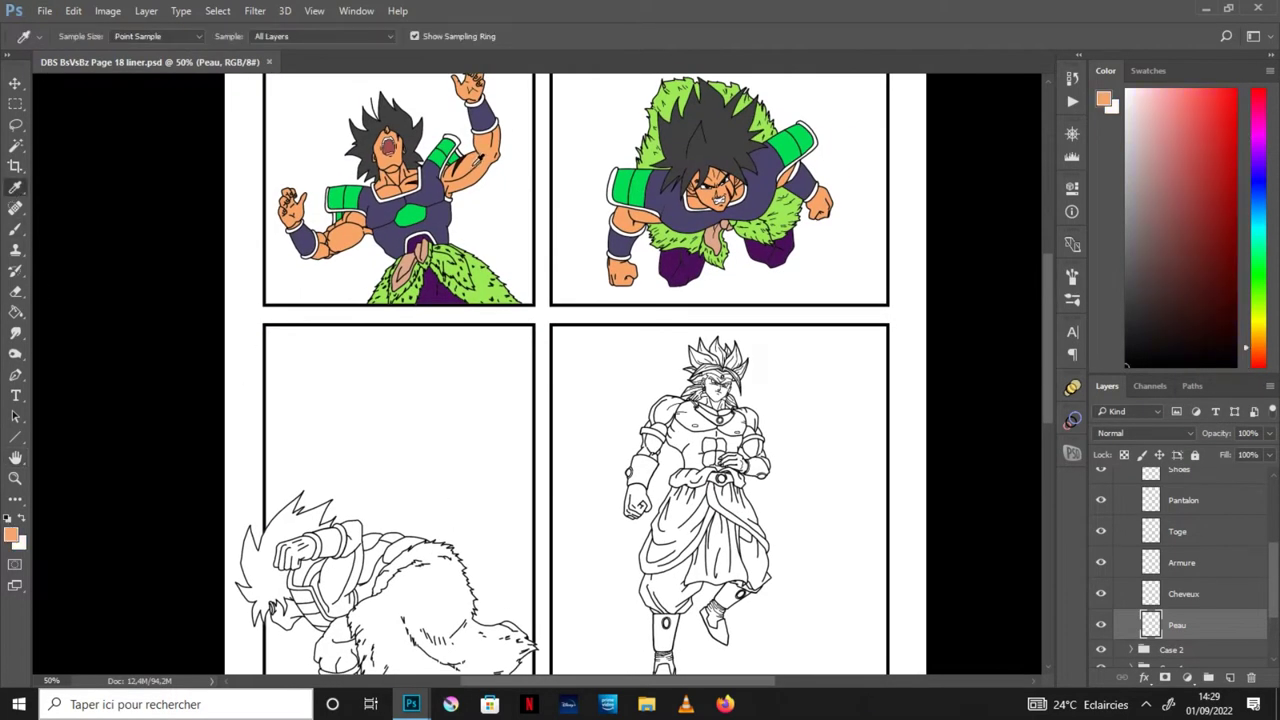
pyautogui.press('x')
pyautogui.press('x')
pyautogui.press('h')
pyautogui.moveTo(594, 400); pyautogui.dragTo(708, 176)
pyautogui.moveTo(625, 438); pyautogui.dragTo(439, 501)
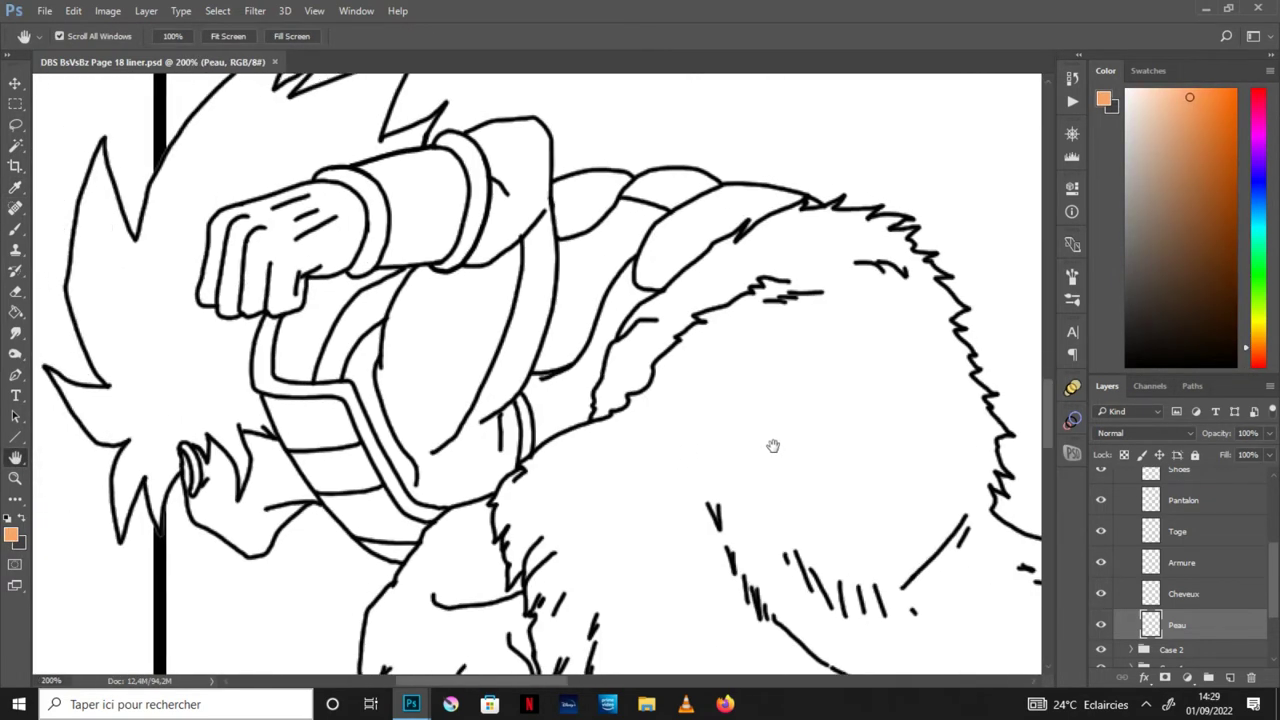
# Step: Fill the face, arm, fist and thumb with peach
pyautogui.click(16, 312)
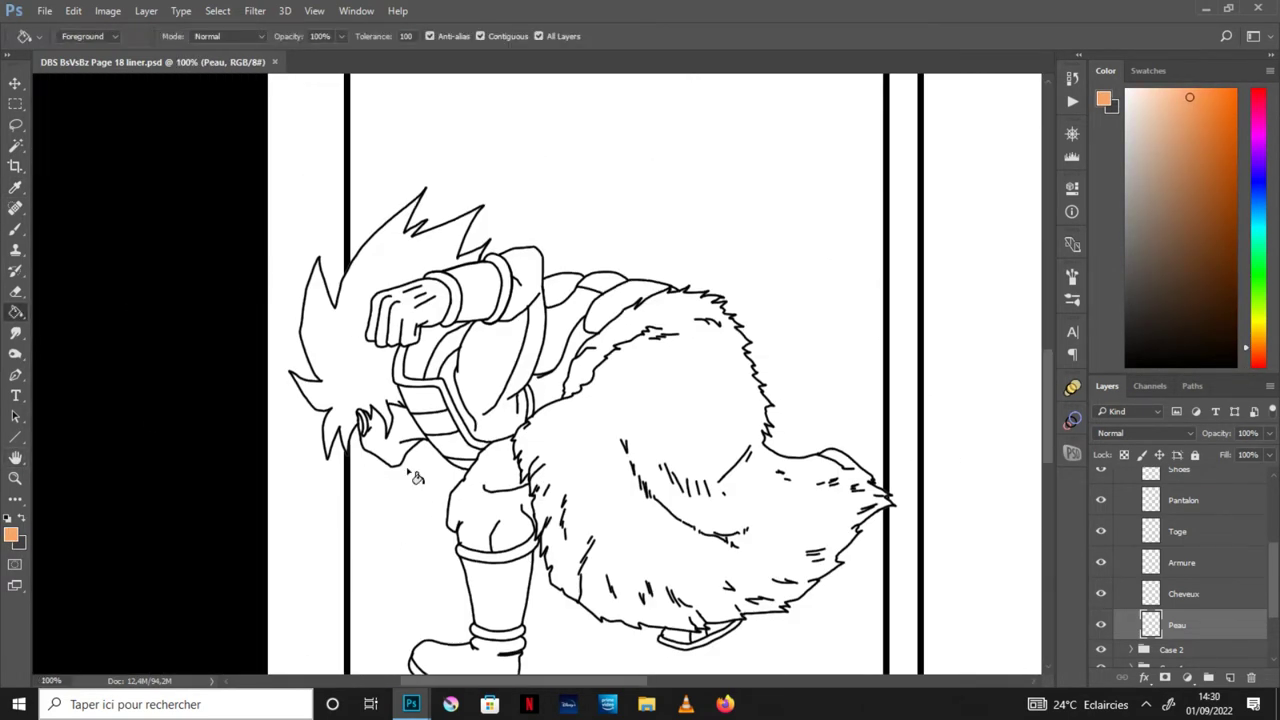
pyautogui.click(395, 440)
pyautogui.click(508, 385)
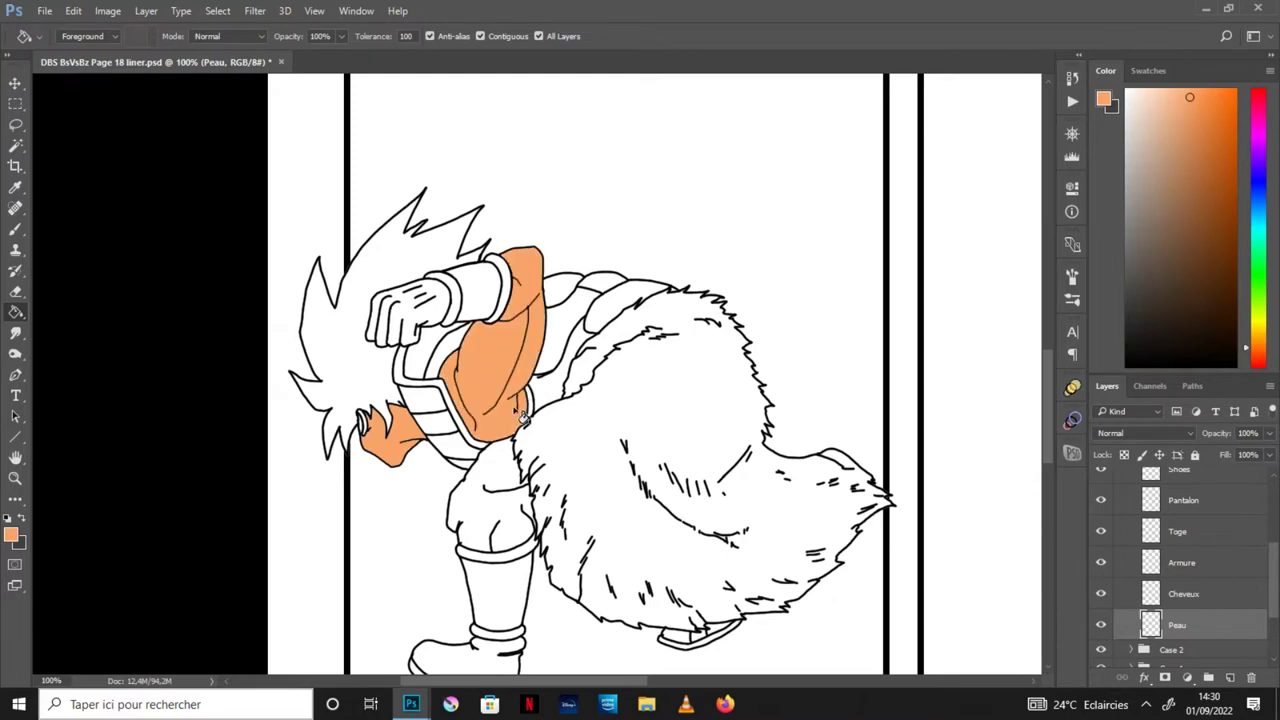
pyautogui.click(455, 318)
pyautogui.click(16, 458)
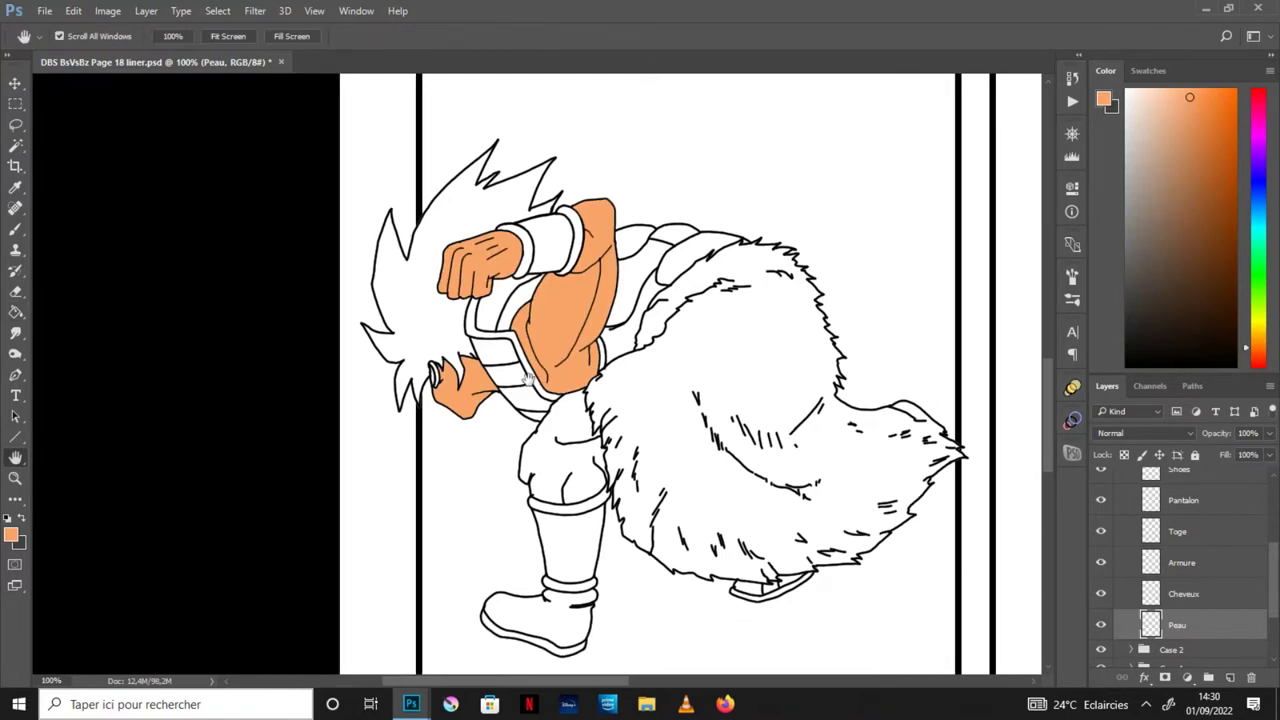
pyautogui.hotkey('ctrl', '+')
pyautogui.hotkey('ctrl', '+')
pyautogui.click(16, 312)
pyautogui.click(350, 375)
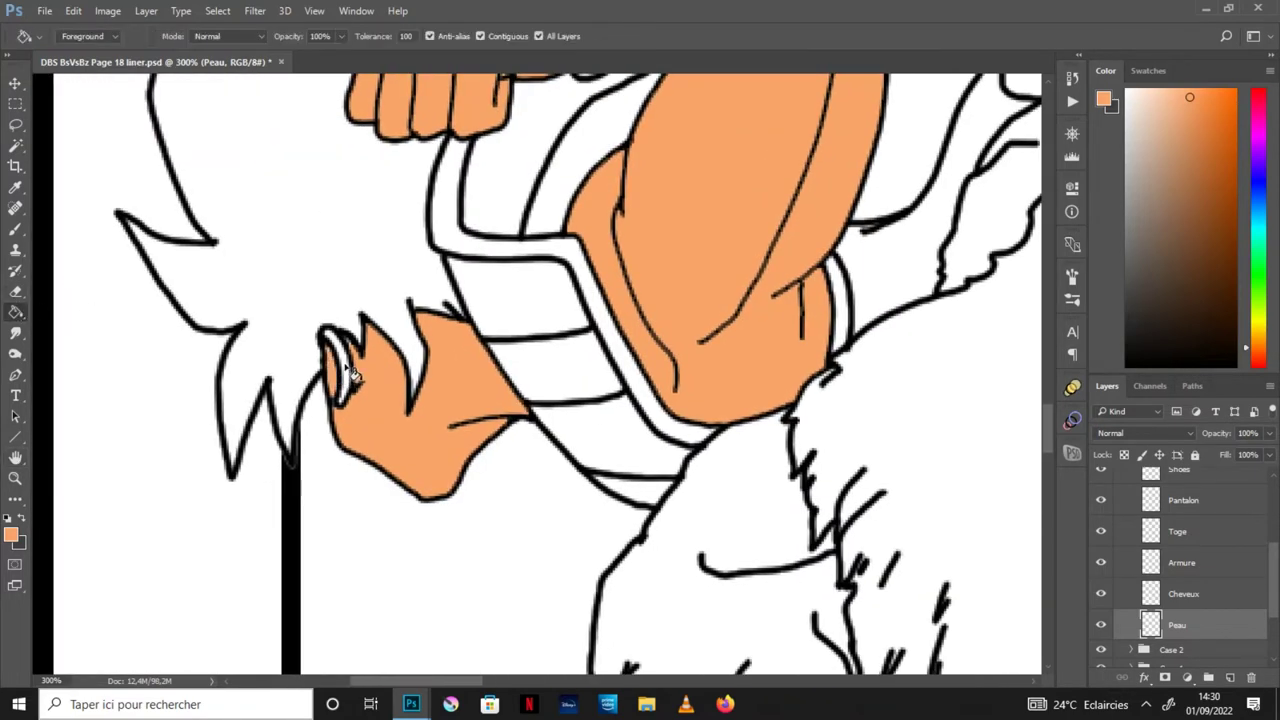
# Step: Set Peau to Multiply, then select the Cheveux layer with the dark colour active
pyautogui.click(1148, 433)
pyautogui.click(1120, 166)
pyautogui.press('b')
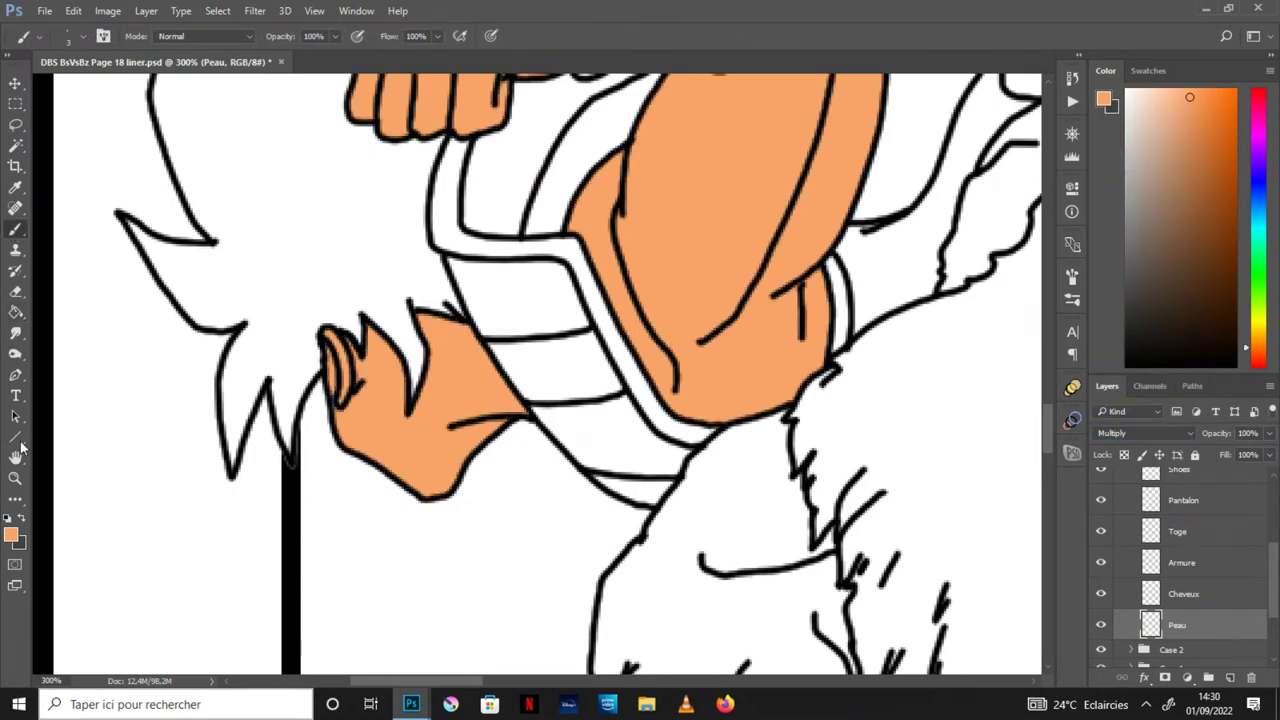
pyautogui.click(16, 458)
pyautogui.moveTo(1013, 156); pyautogui.dragTo(783, 366)
pyautogui.moveTo(690, 280); pyautogui.dragTo(674, 198)
pyautogui.scroll(-2, 629, 581)
pyautogui.moveTo(736, 700); pyautogui.dragTo(686, 650)
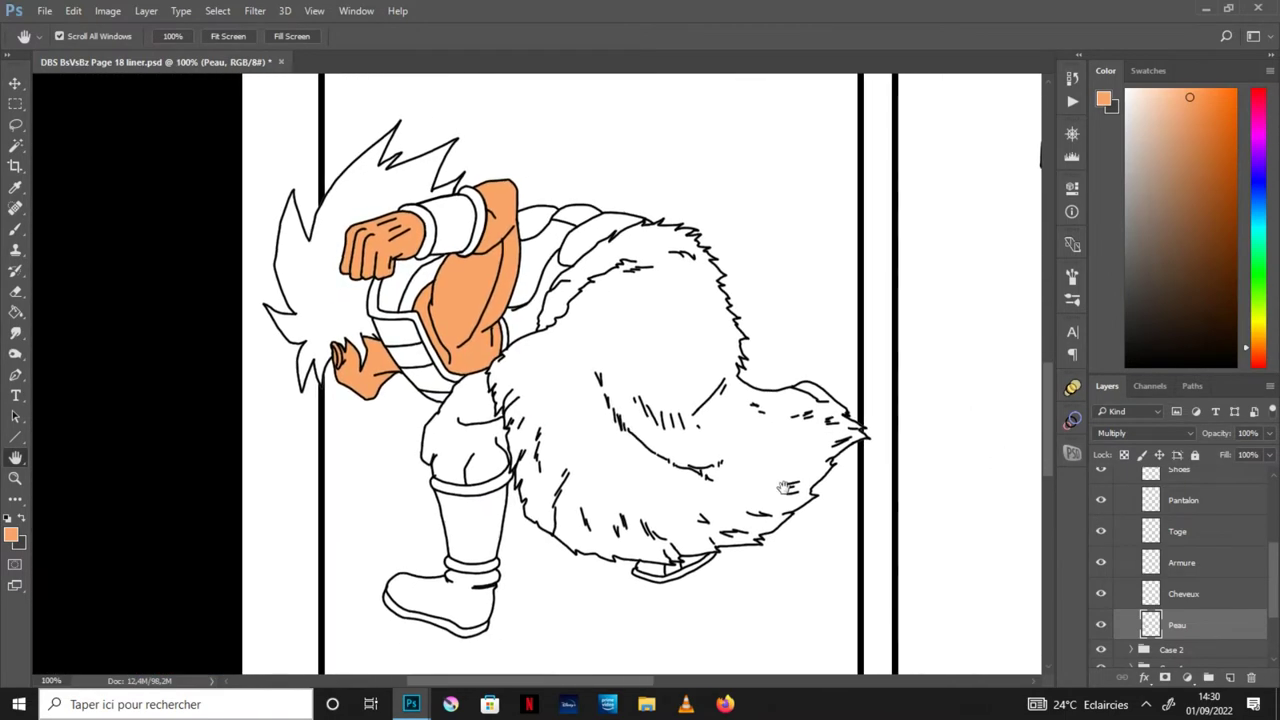
pyautogui.click(1218, 596)
pyautogui.click(22, 518)
# Step: Fill the spiky hair dark grey on the Cheveux layer and blend it as Multiply
pyautogui.click(16, 312)
pyautogui.click(16, 457)
pyautogui.click(1145, 433)
pyautogui.click(1140, 170)
pyautogui.scroll(1, 586, 371)
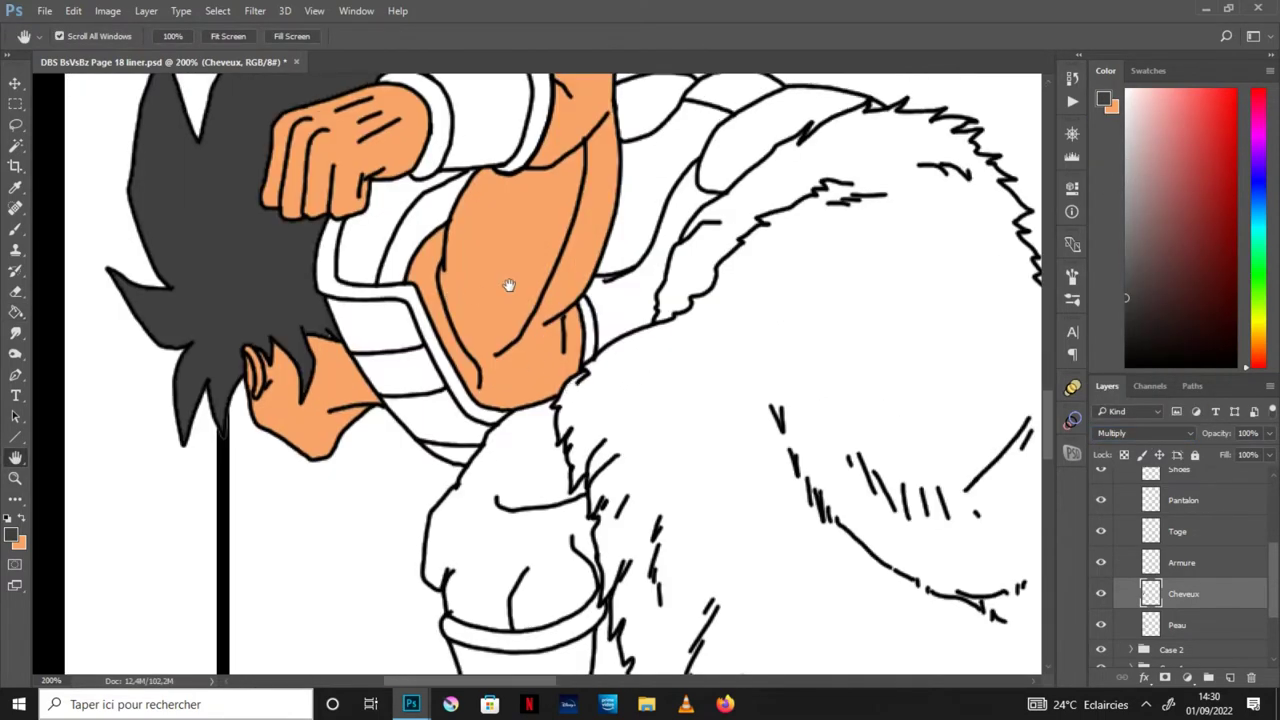
pyautogui.scroll(1, 508, 286)
# Step: Check the coloured hair, fist and arm, zoom out to 100%, and save the page
pyautogui.press('b')
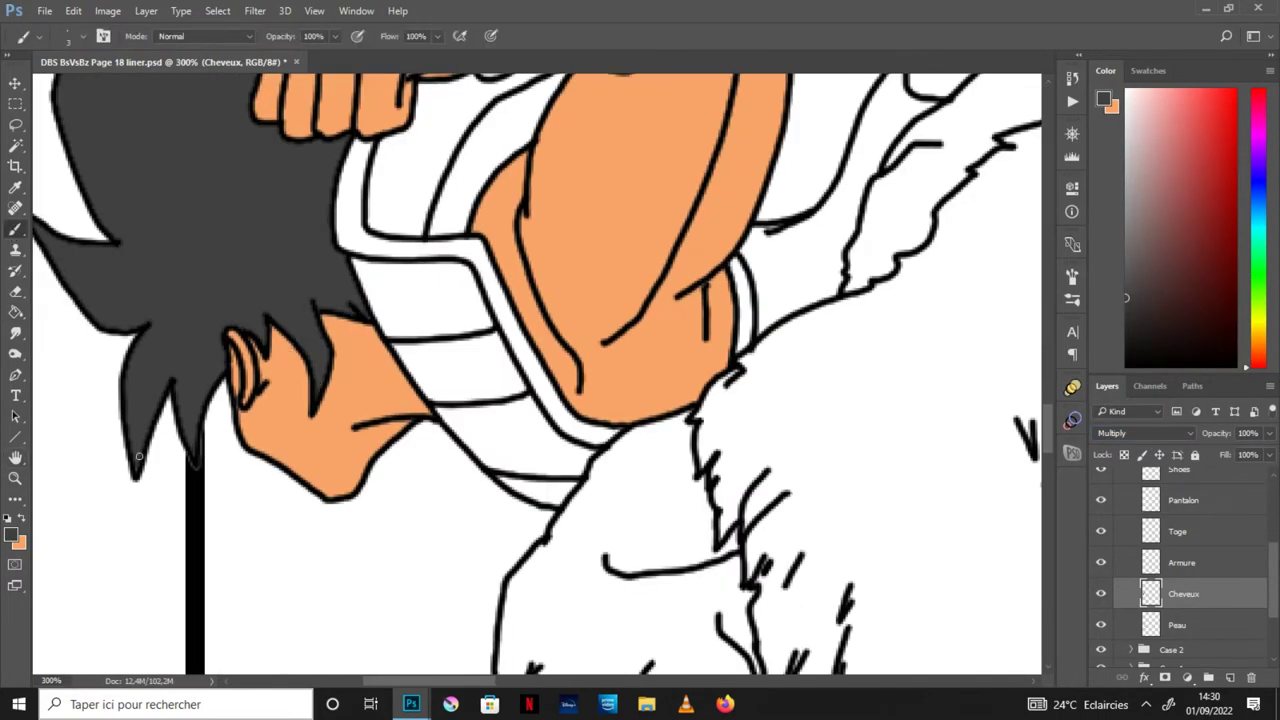
pyautogui.moveTo(248, 337); pyautogui.dragTo(363, 432)
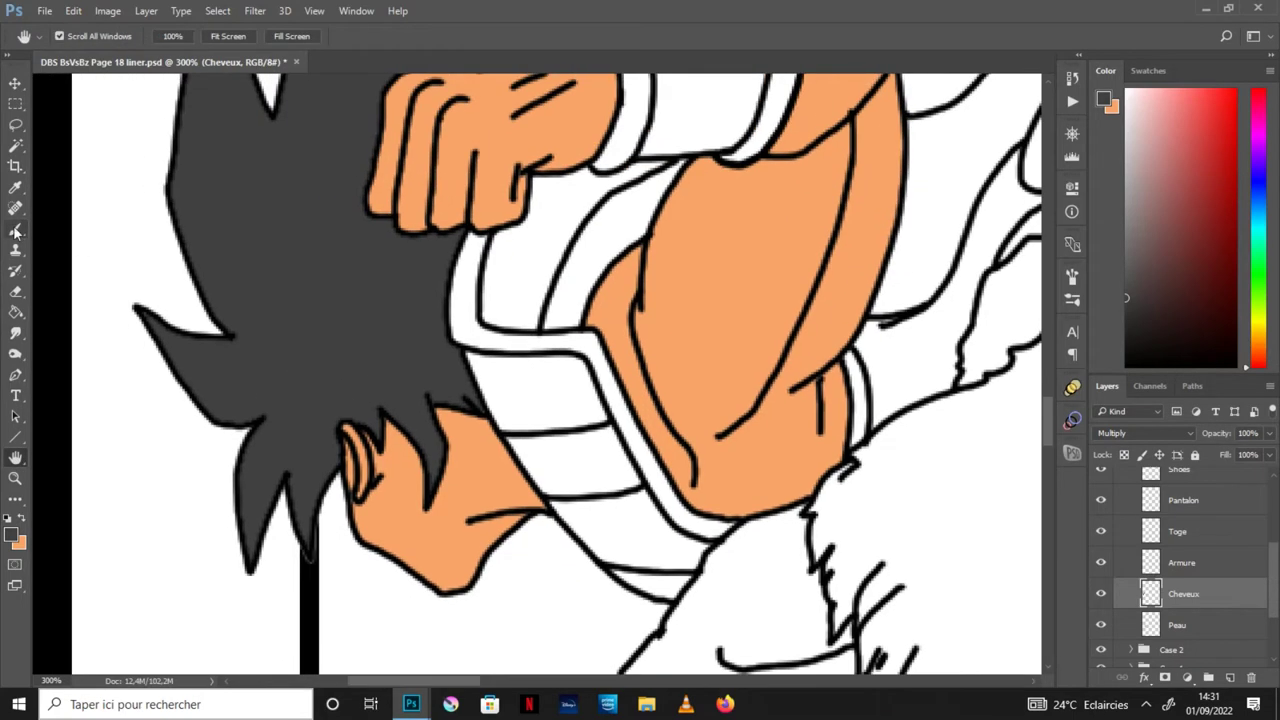
pyautogui.moveTo(453, 192); pyautogui.dragTo(403, 407)
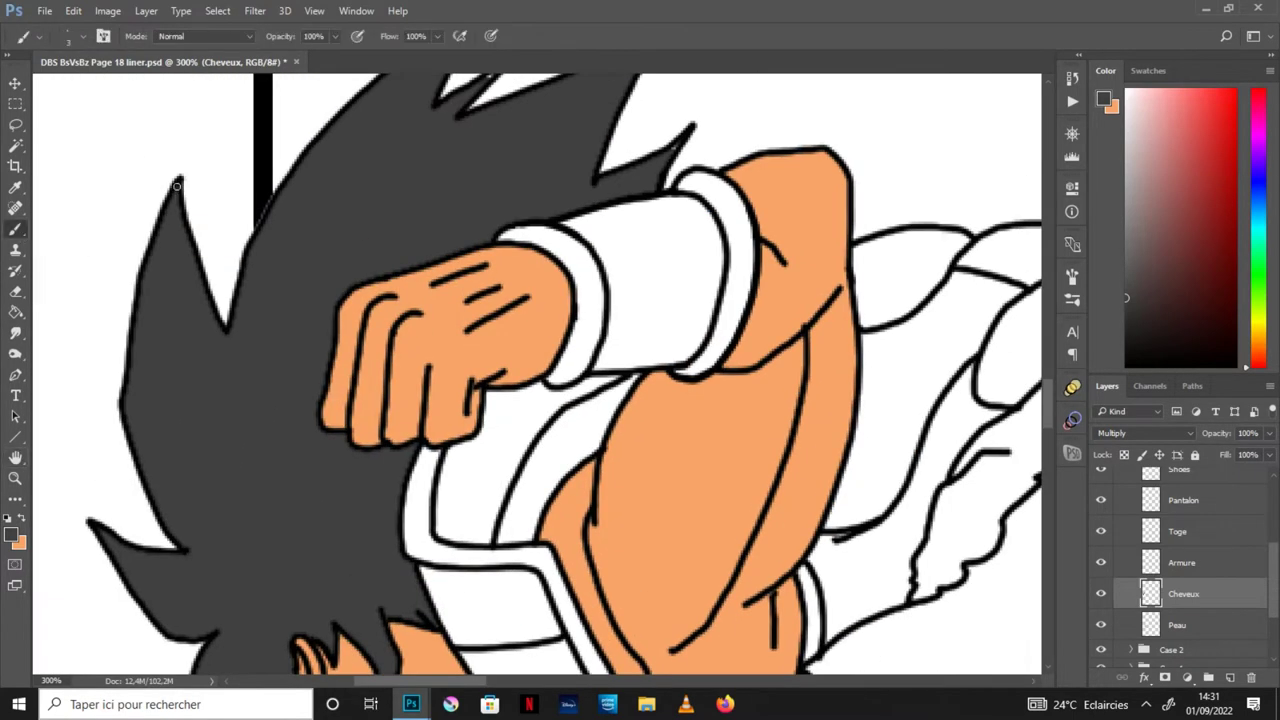
pyautogui.moveTo(637, 300); pyautogui.dragTo(470, 505)
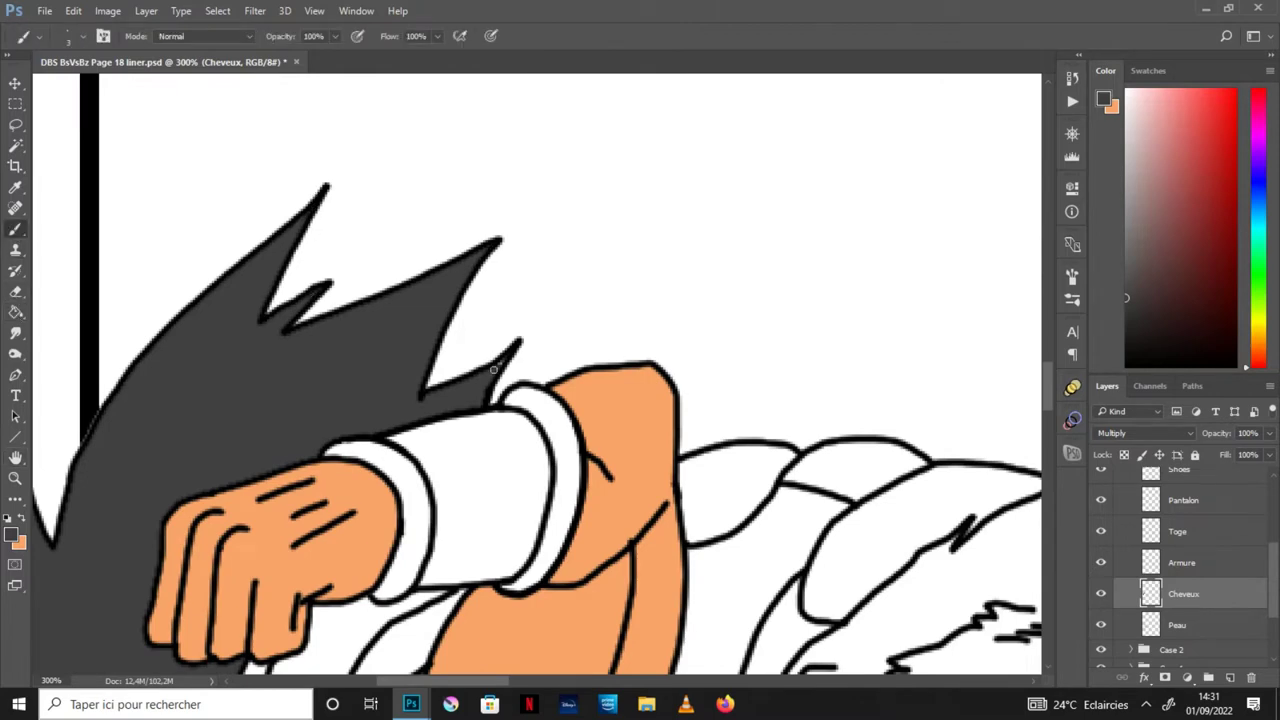
pyautogui.moveTo(529, 640); pyautogui.dragTo(689, 440)
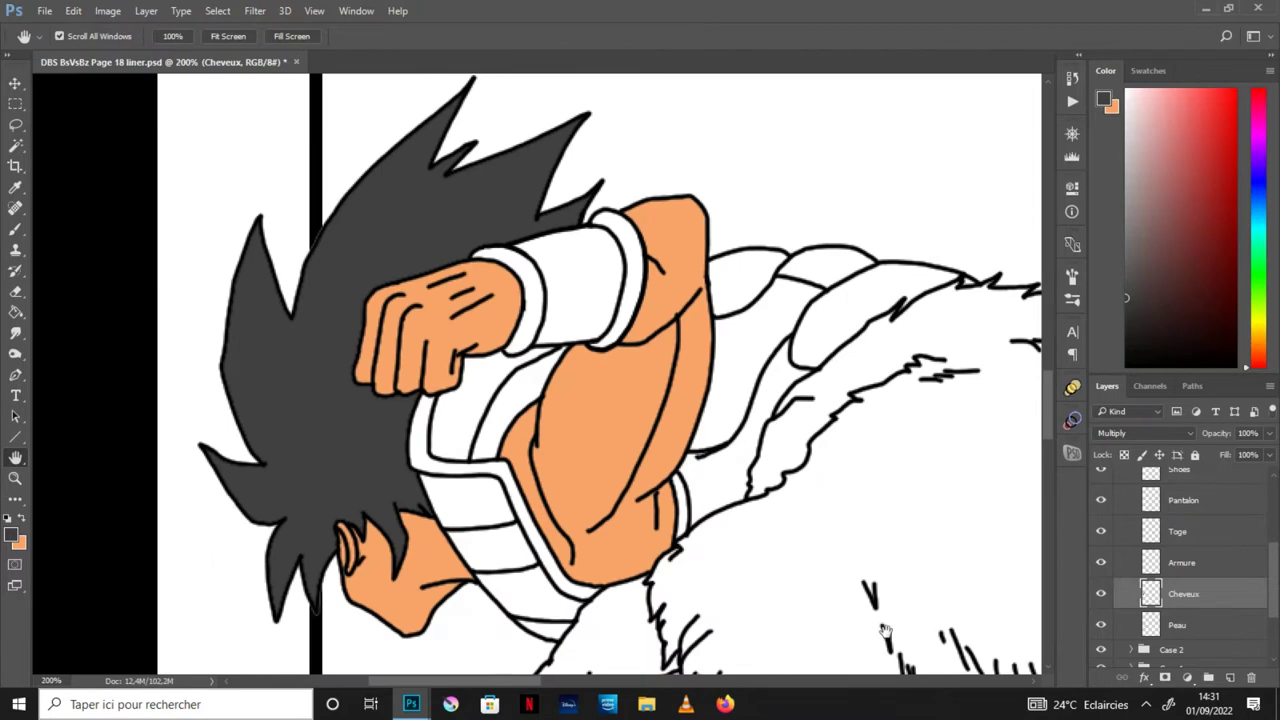
pyautogui.hotkey('ctrl', '1')
pyautogui.click(45, 10)
pyautogui.click(77, 173)
# Step: On the Armure layer, sample panel 2's armour green and purple as the colours
pyautogui.hotkey('alt', ']')
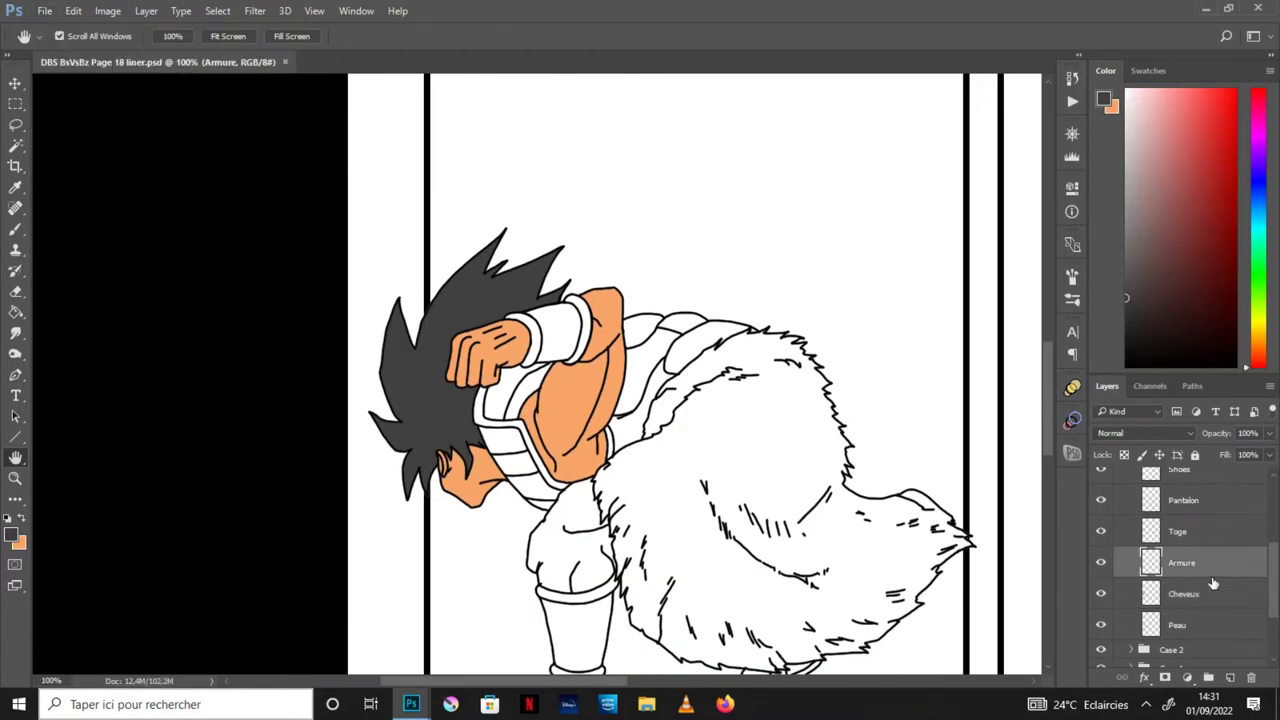
pyautogui.moveTo(783, 269)
pyautogui.mouseDown()
pyautogui.moveTo(754, 380)
pyautogui.moveTo(754, 670)
pyautogui.mouseUp()
pyautogui.press('i')
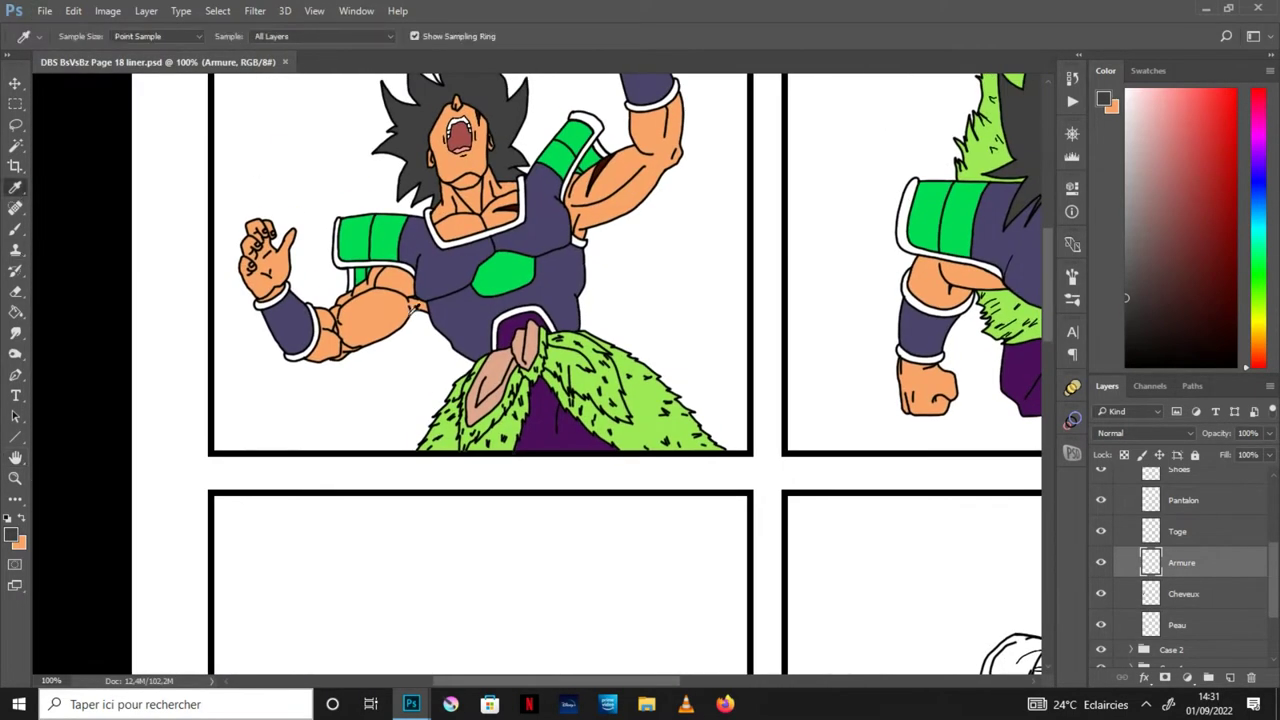
pyautogui.click(395, 228)
pyautogui.click(24, 518)
pyautogui.click(452, 266)
pyautogui.press('h')
pyautogui.moveTo(611, 700)
pyautogui.mouseDown()
pyautogui.moveTo(598, 491)
pyautogui.moveTo(560, 411)
pyautogui.mouseUp()
# Step: Fill the lower strip, cape-side and upper armour areas purple
pyautogui.click(15, 312)
pyautogui.click(345, 428)
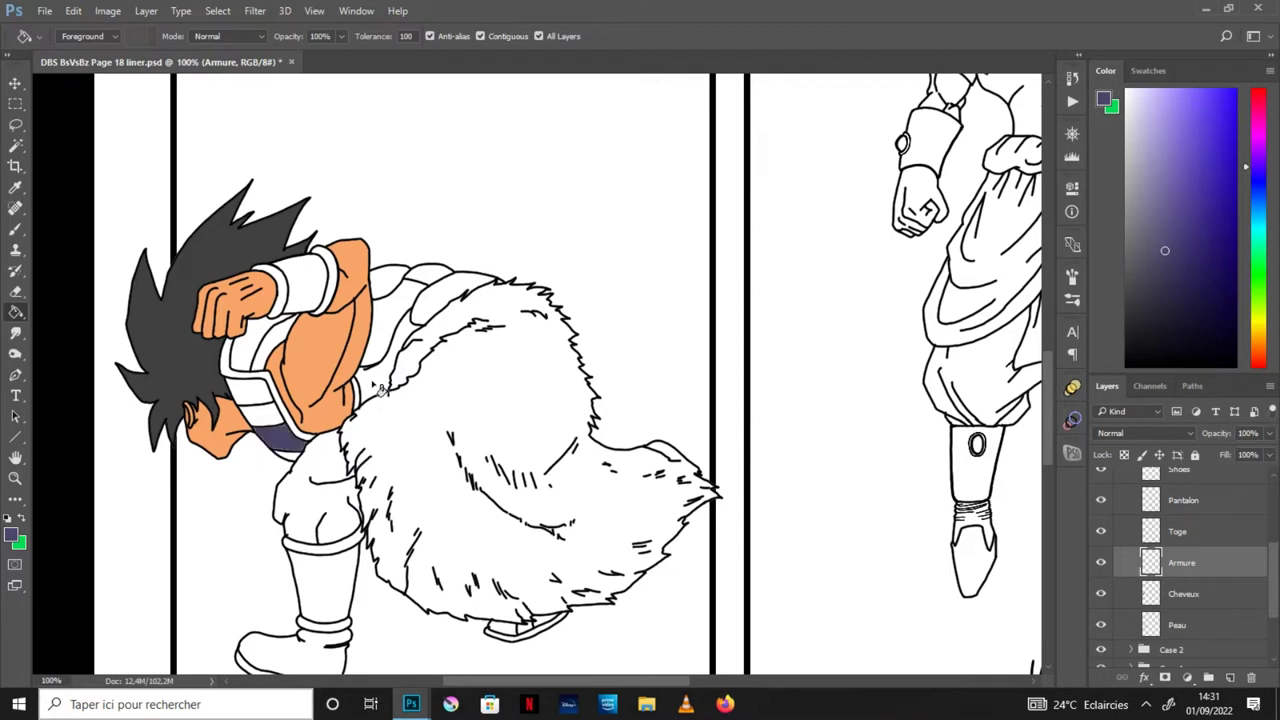
pyautogui.click(414, 376)
pyautogui.click(404, 316)
pyautogui.click(430, 278)
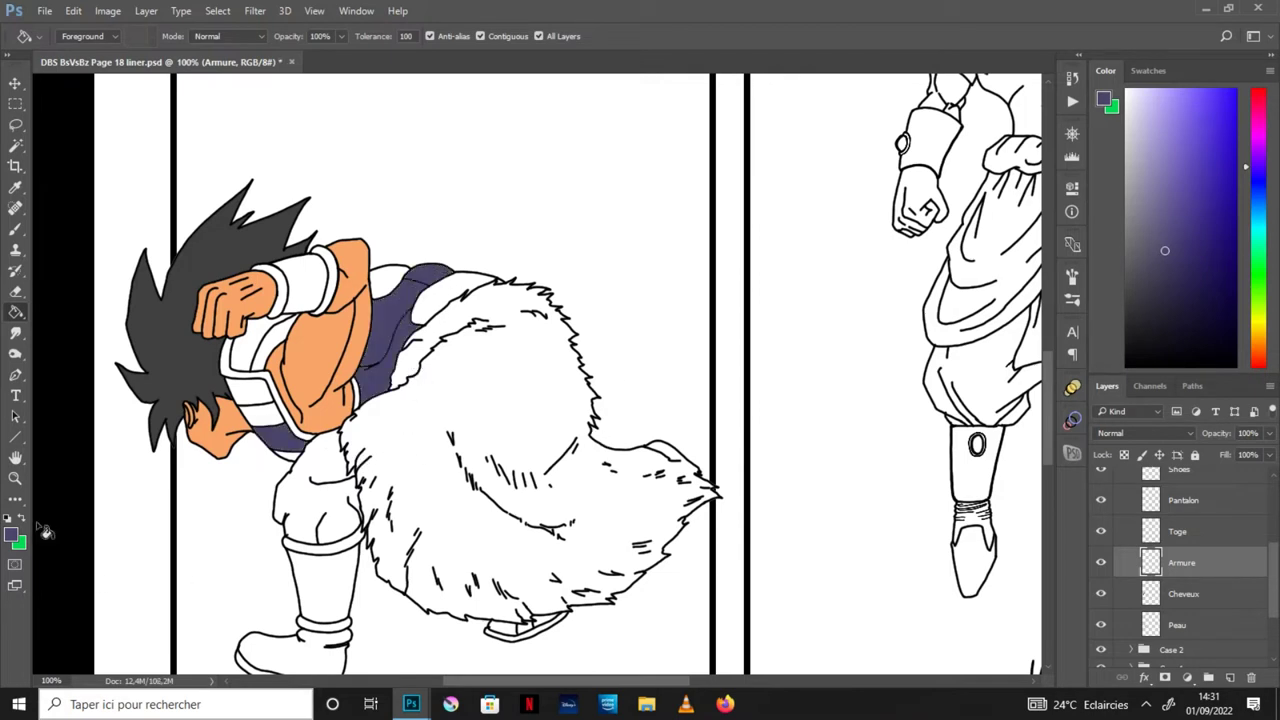
# Step: Fill an armour plate, the shoulder piece and the chest strip bright green
pyautogui.click(22, 520)
pyautogui.click(448, 291)
pyautogui.click(390, 283)
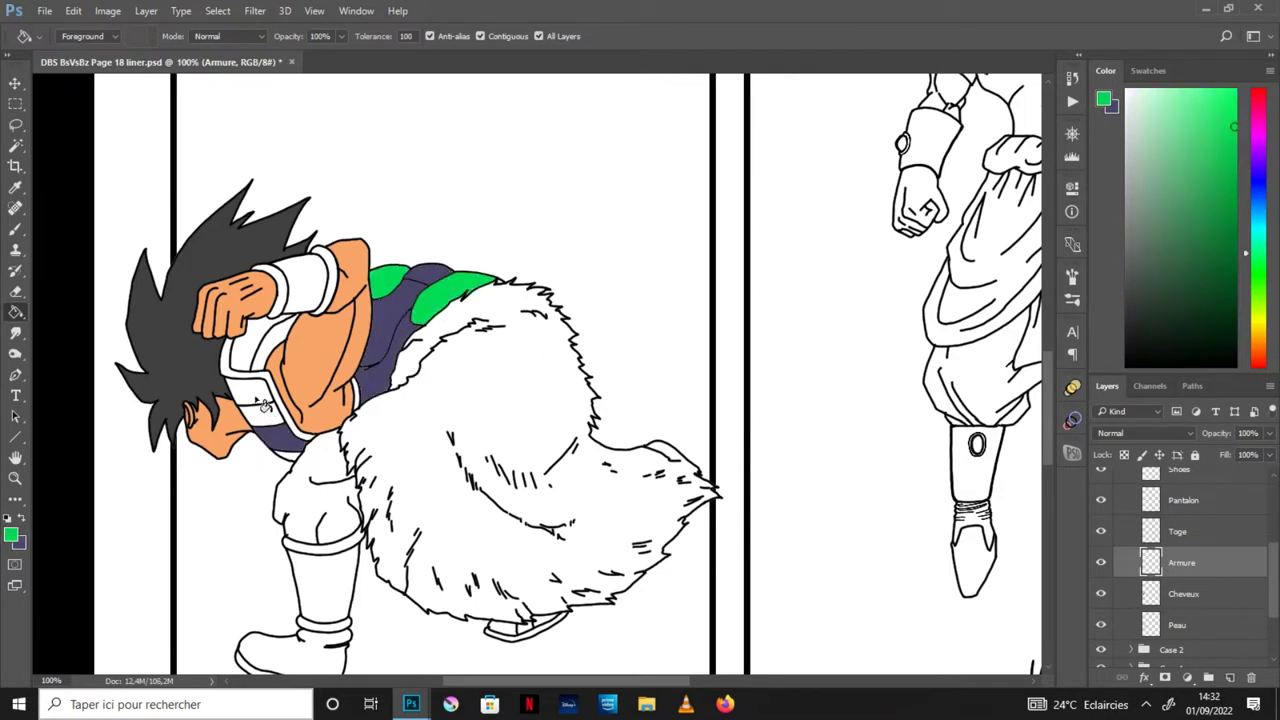
pyautogui.click(262, 405)
pyautogui.click(297, 462)
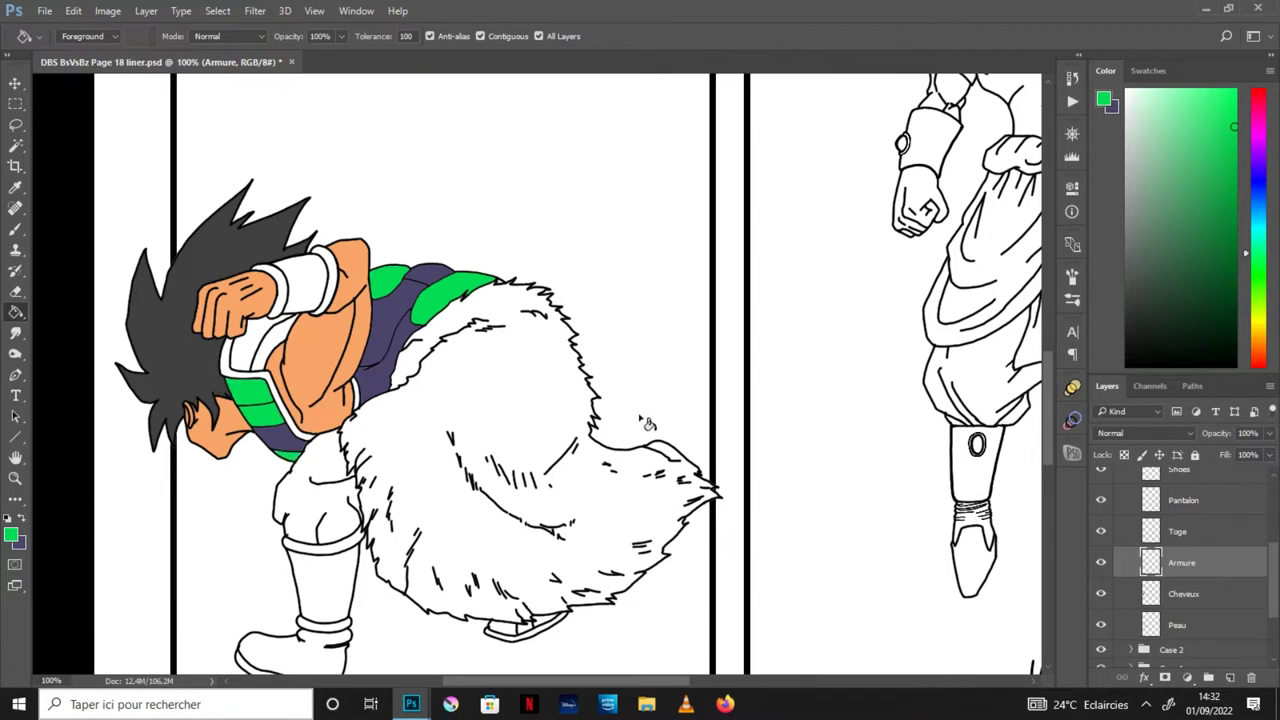
pyautogui.click(22, 520)
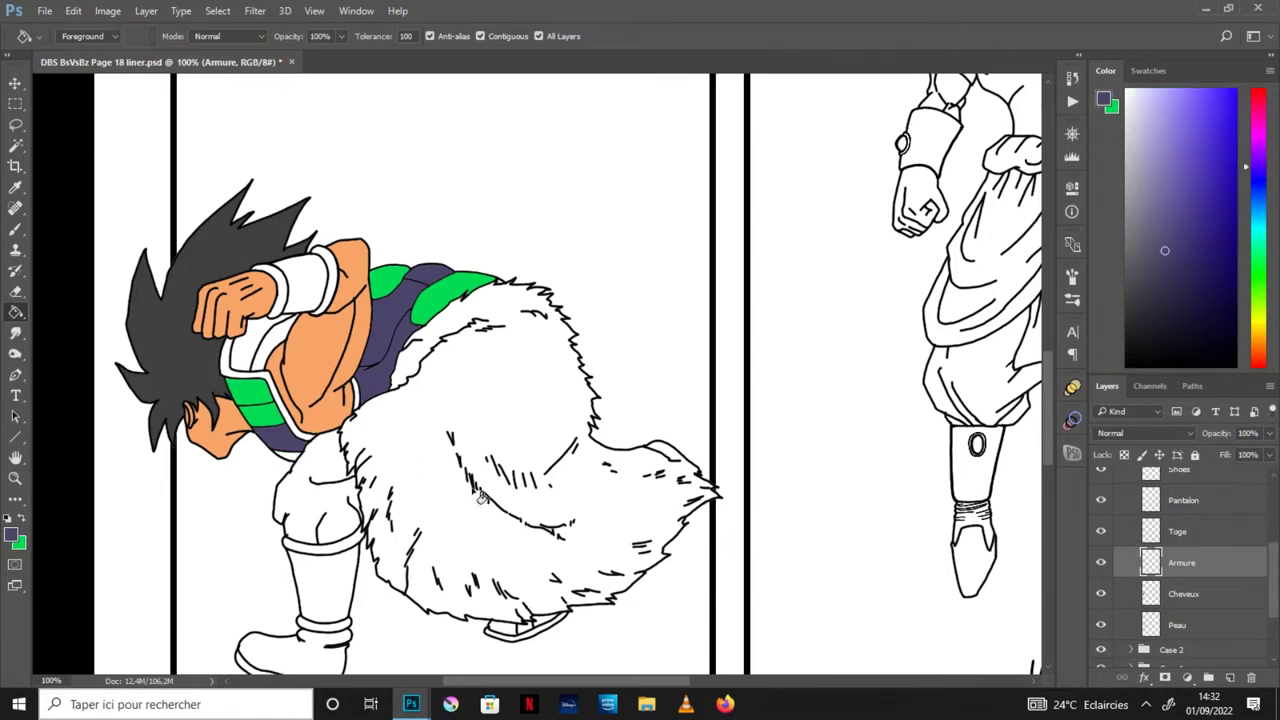
# Step: Set the Armure layer's blend mode to Multiply
pyautogui.click(1147, 433)
pyautogui.click(1120, 162)
pyautogui.press('h')
pyautogui.moveTo(8, 392); pyautogui.dragTo(32, 395)
pyautogui.press('g')
# Step: Fill the shoulder pad purple and the chest and collar armour green, then zoom in on the edges
pyautogui.click(330, 285)
pyautogui.press('x')
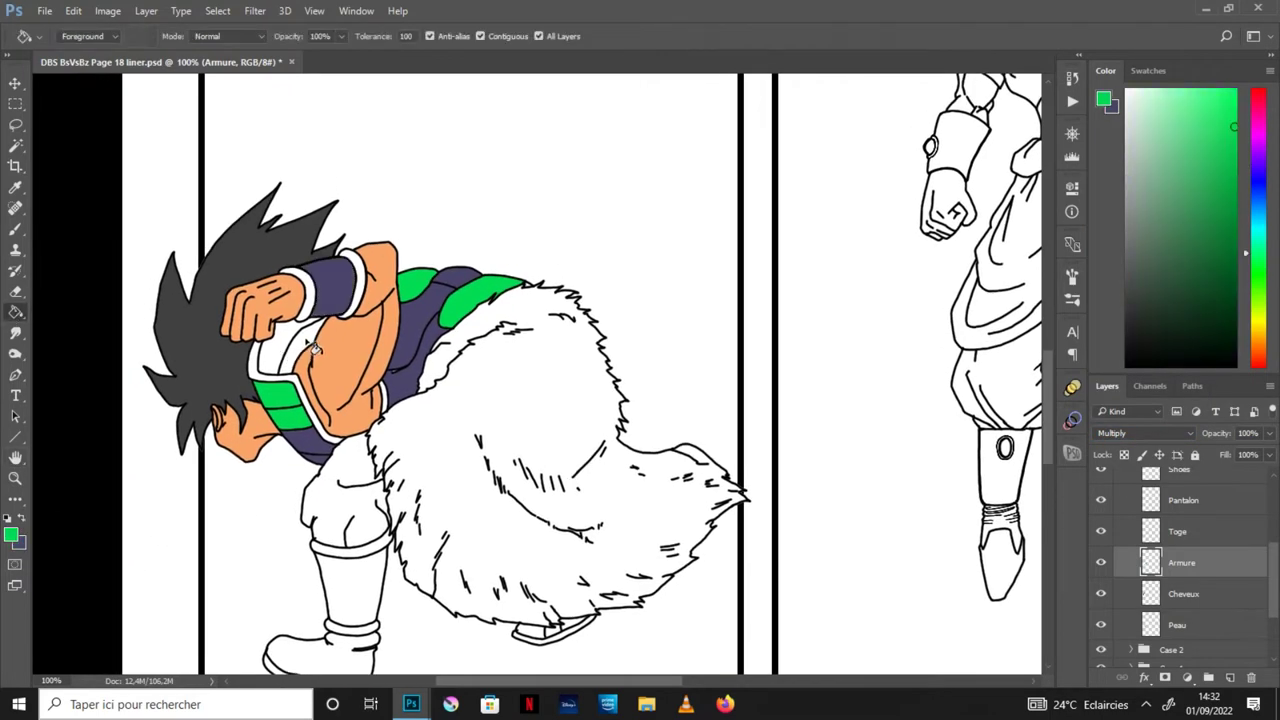
pyautogui.click(313, 347)
pyautogui.press('h')
pyautogui.moveTo(683, 370); pyautogui.dragTo(674, 337)
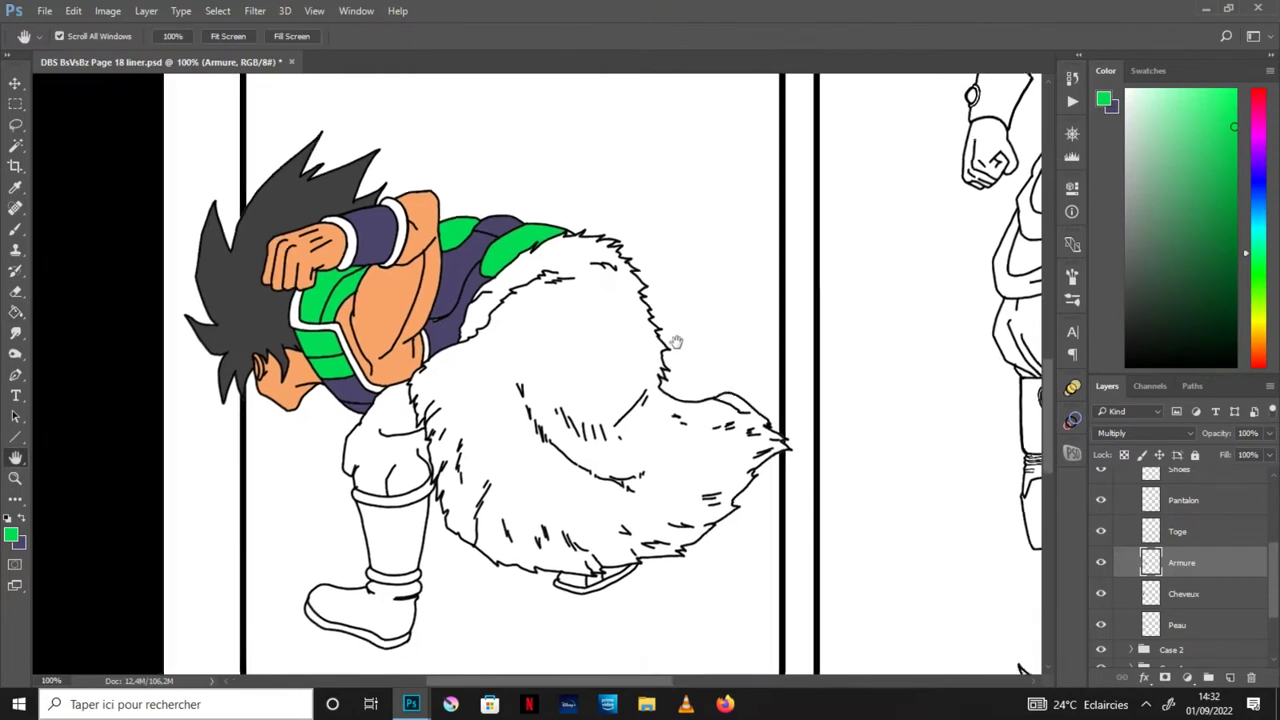
pyautogui.hotkey('ctrl', '+')
pyautogui.moveTo(551, 371)
pyautogui.mouseDown()
pyautogui.moveTo(510, 393)
pyautogui.moveTo(551, 409)
pyautogui.moveTo(526, 446)
pyautogui.mouseUp()
pyautogui.hotkey('ctrl', '+')
# Step: Touch up the armour edges with the Brush in purple and green
pyautogui.click(20, 518)
pyautogui.press('b')
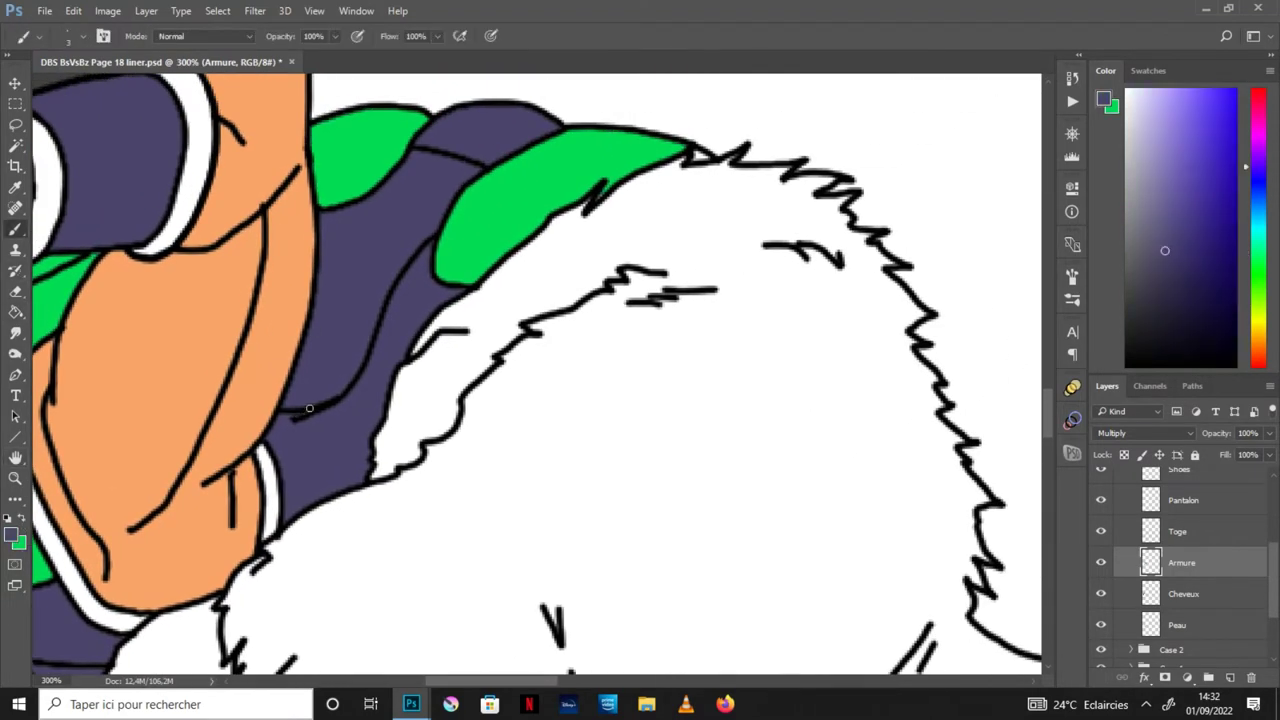
pyautogui.press('x')
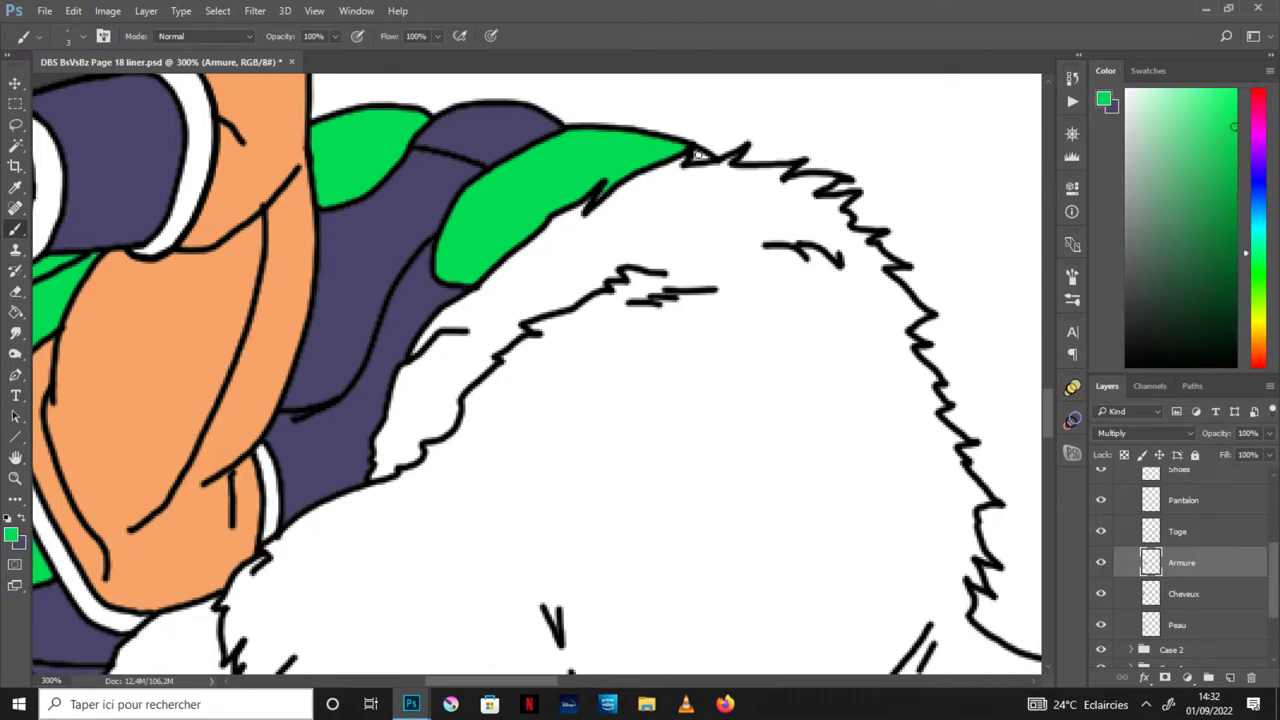
pyautogui.moveTo(35, 462)
pyautogui.mouseDown()
pyautogui.moveTo(794, 457)
pyautogui.moveTo(789, 346)
pyautogui.mouseUp()
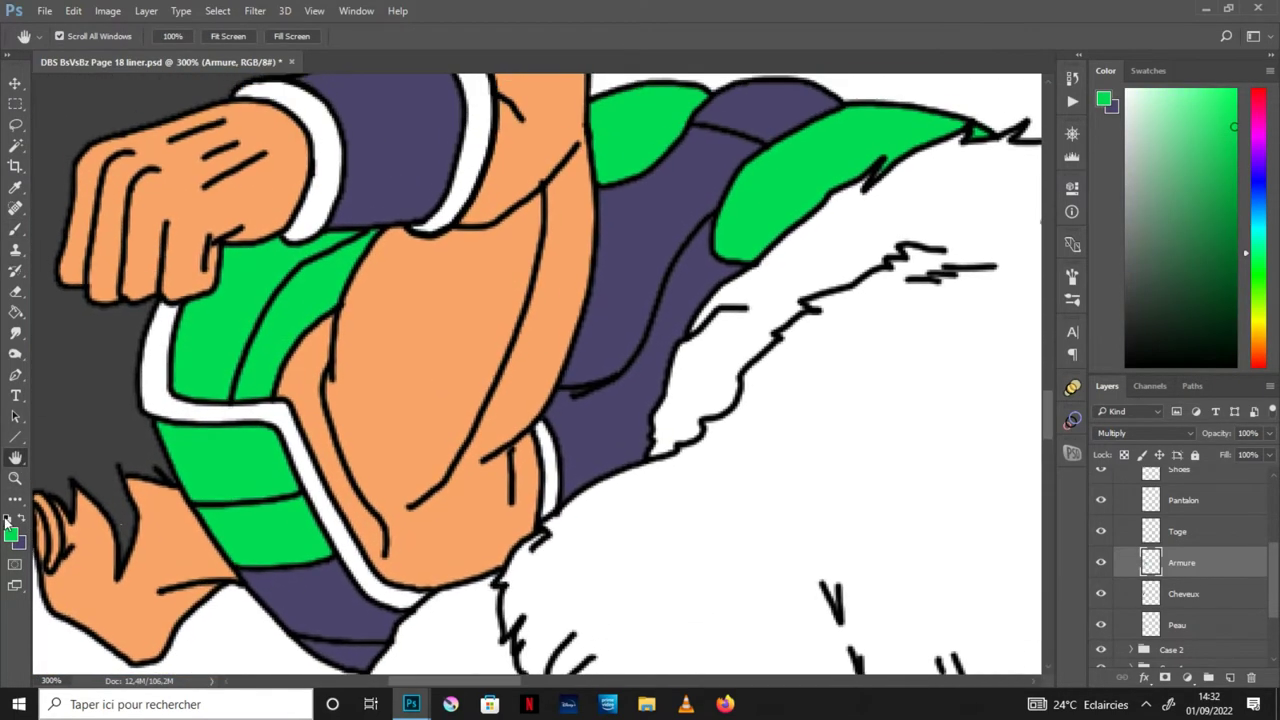
# Step: Reset colours to the defaults, select the Toge layer, and zoom out to the whole character
pyautogui.click(8, 518)
pyautogui.press('g')
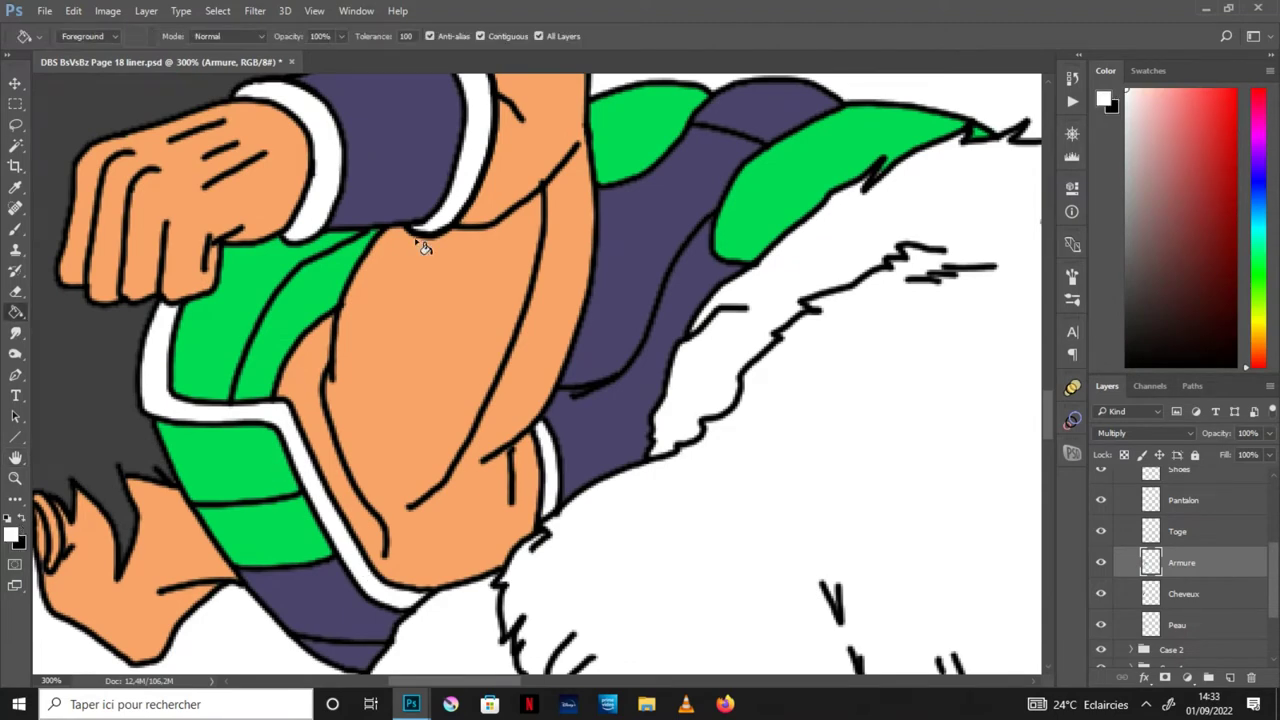
pyautogui.hotkey('ctrl', '-')
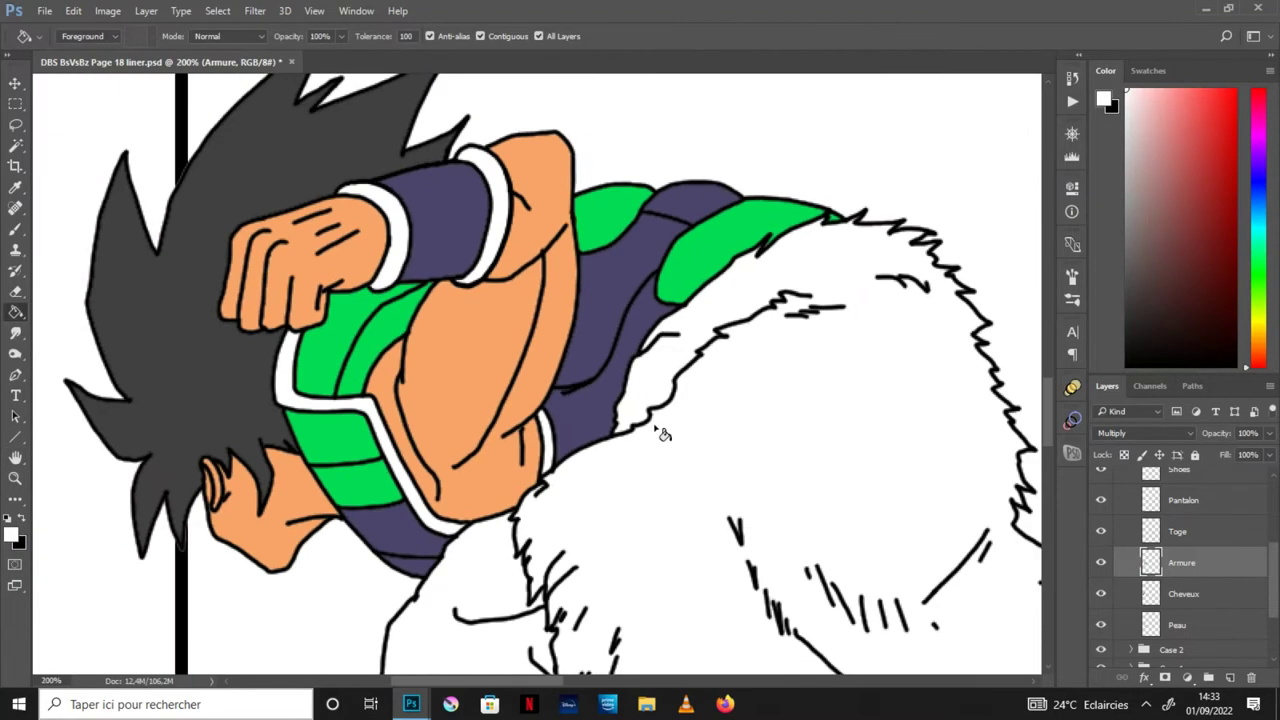
pyautogui.press('h')
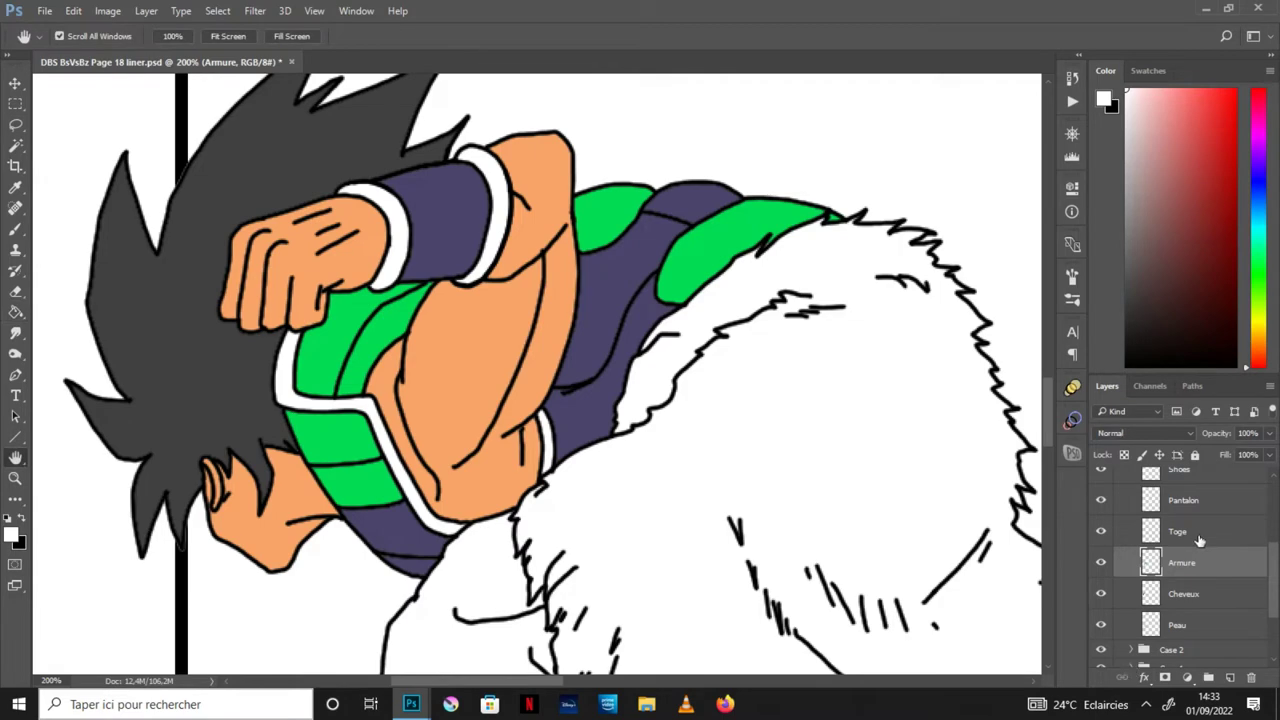
pyautogui.click(1198, 540)
pyautogui.hotkey('ctrl', '-')
pyautogui.hotkey('ctrl', '-')
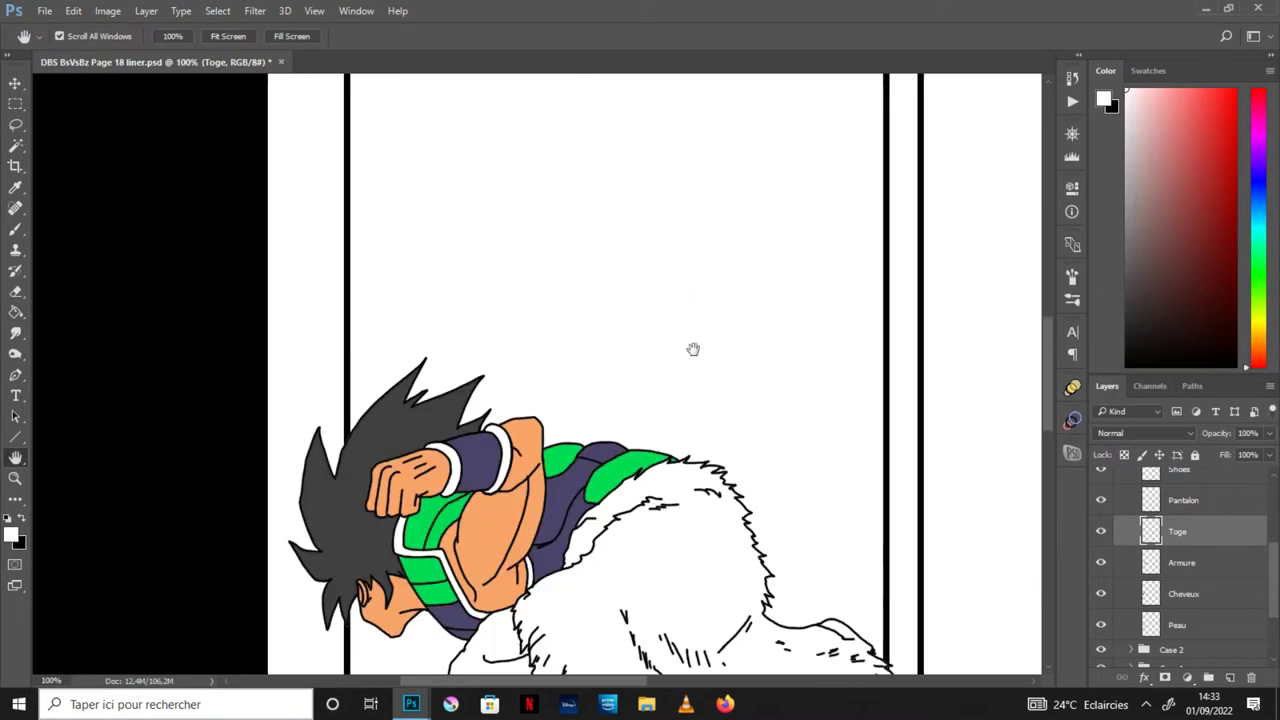
# Step: Sample panel 2's light fur green and tan belt colour, keeping green as the paint colour
pyautogui.scroll(-5, 620, 440)
pyautogui.press('i')
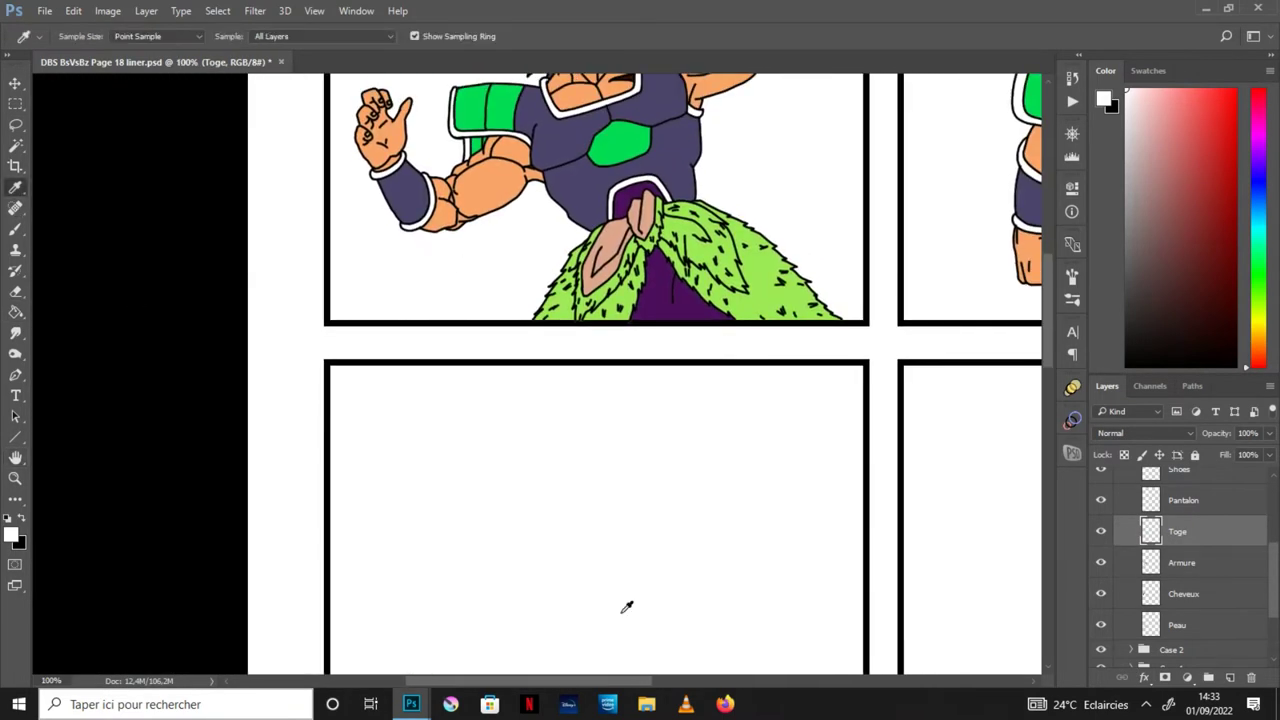
pyautogui.click(768, 298)
pyautogui.press('x')
pyautogui.click(622, 228)
pyautogui.press('h')
pyautogui.moveTo(695, 302); pyautogui.dragTo(730, 484)
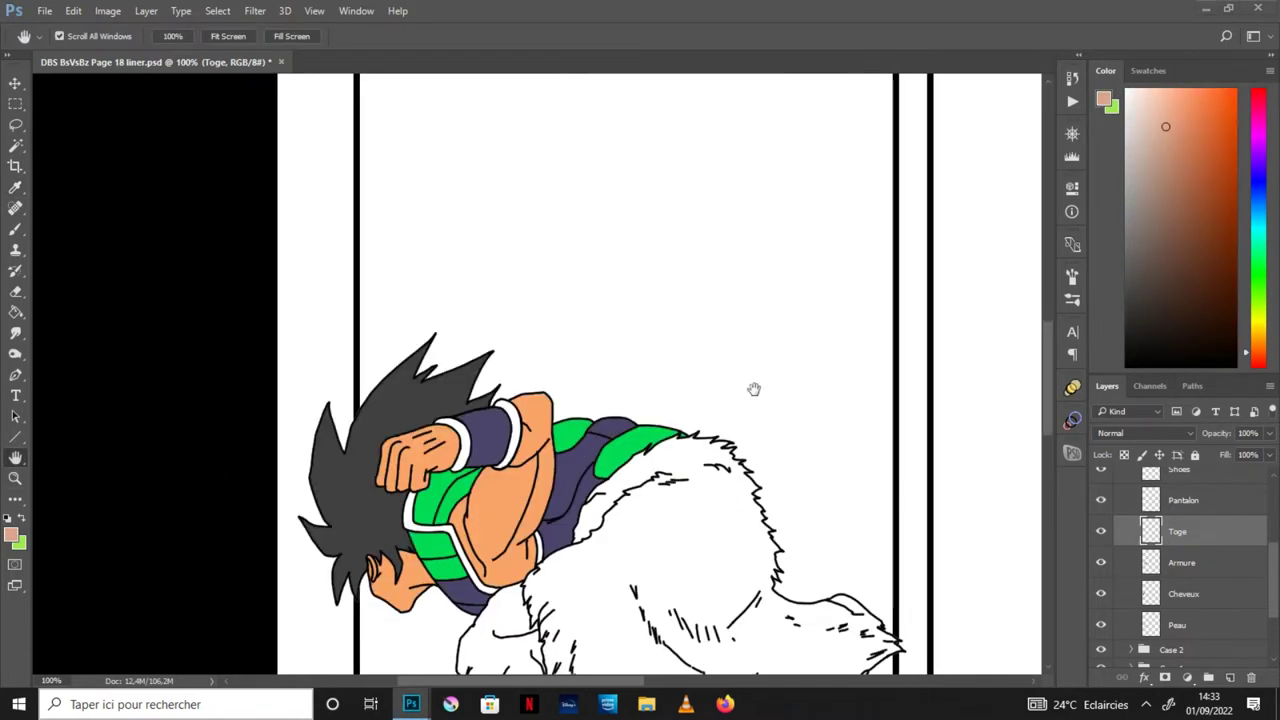
pyautogui.moveTo(754, 389); pyautogui.dragTo(669, 184)
pyautogui.press('x')
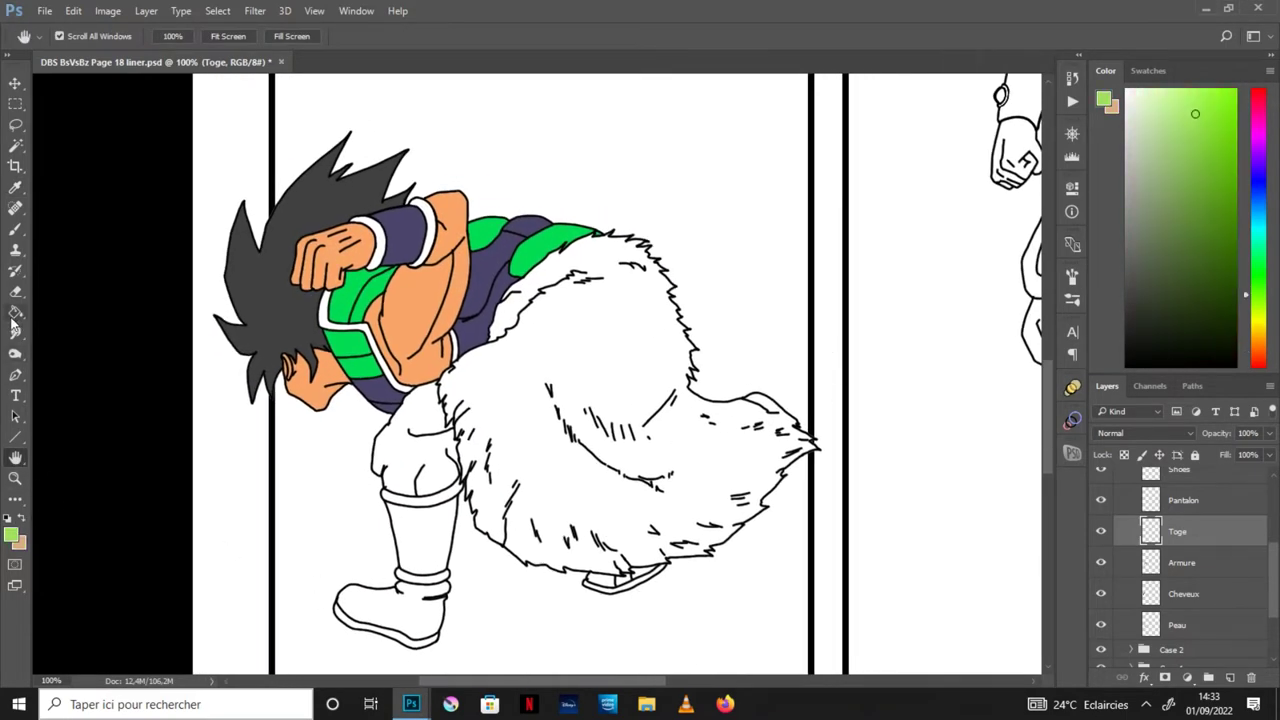
# Step: Fill the fur cape light green and blend the Toge layer as Multiply
pyautogui.click(15, 314)
pyautogui.click(619, 350)
pyautogui.click(1138, 433)
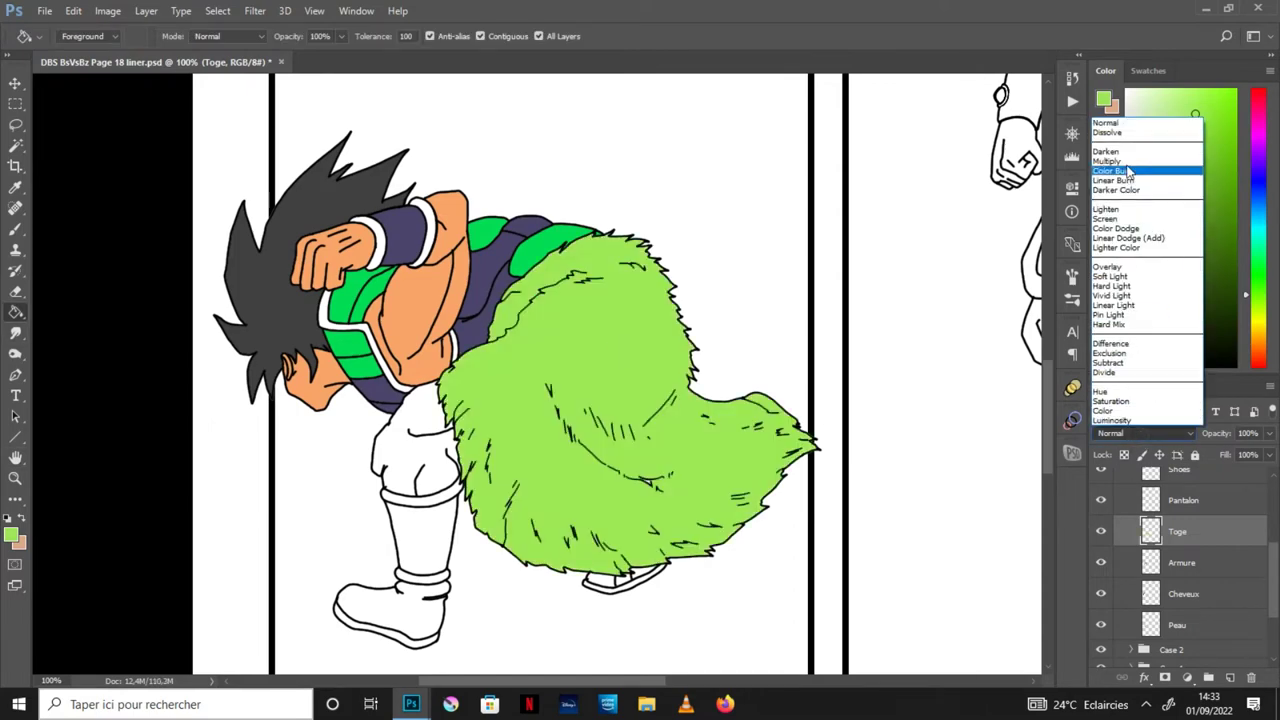
pyautogui.click(1140, 134)
# Step: Zoom in on the fur cape's lower edge and ready the Brush for touch-ups
pyautogui.press('h')
pyautogui.hotkey('ctrl', '+')
pyautogui.click(15, 229)
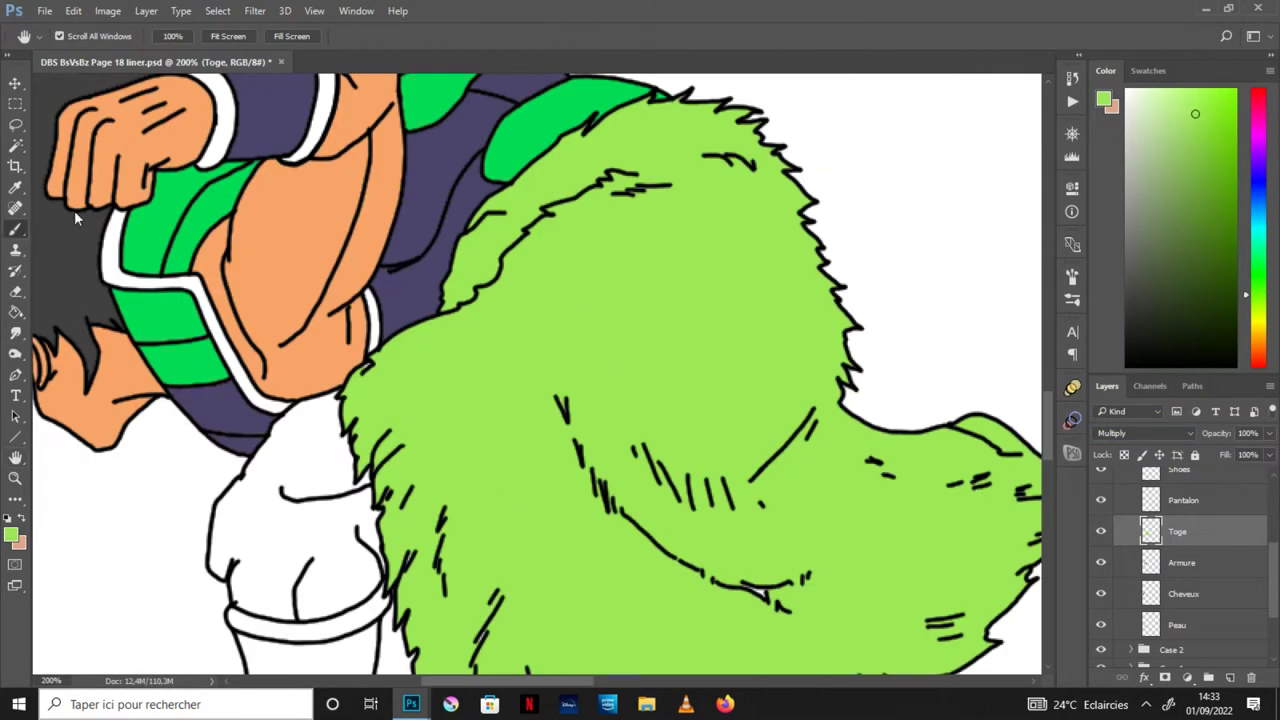
pyautogui.hotkey('ctrl', '+')
pyautogui.click(15, 457)
pyautogui.moveTo(650, 560); pyautogui.dragTo(480, 210)
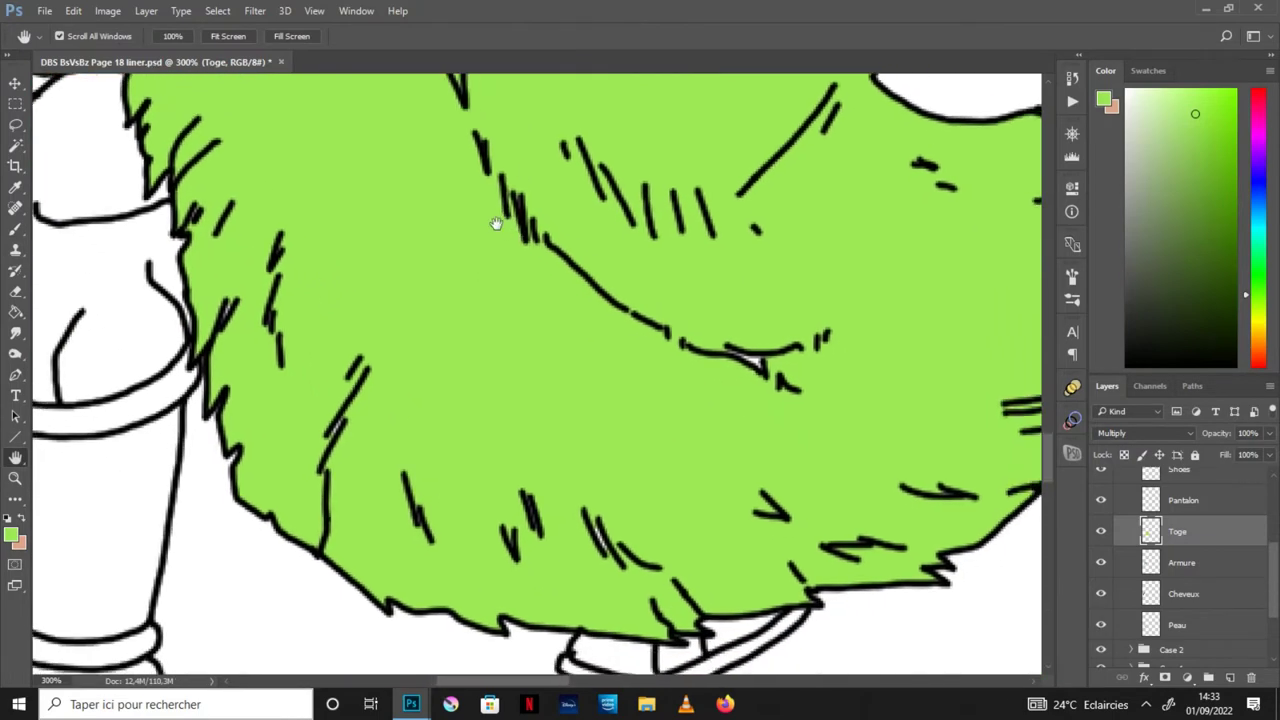
pyautogui.click(15, 229)
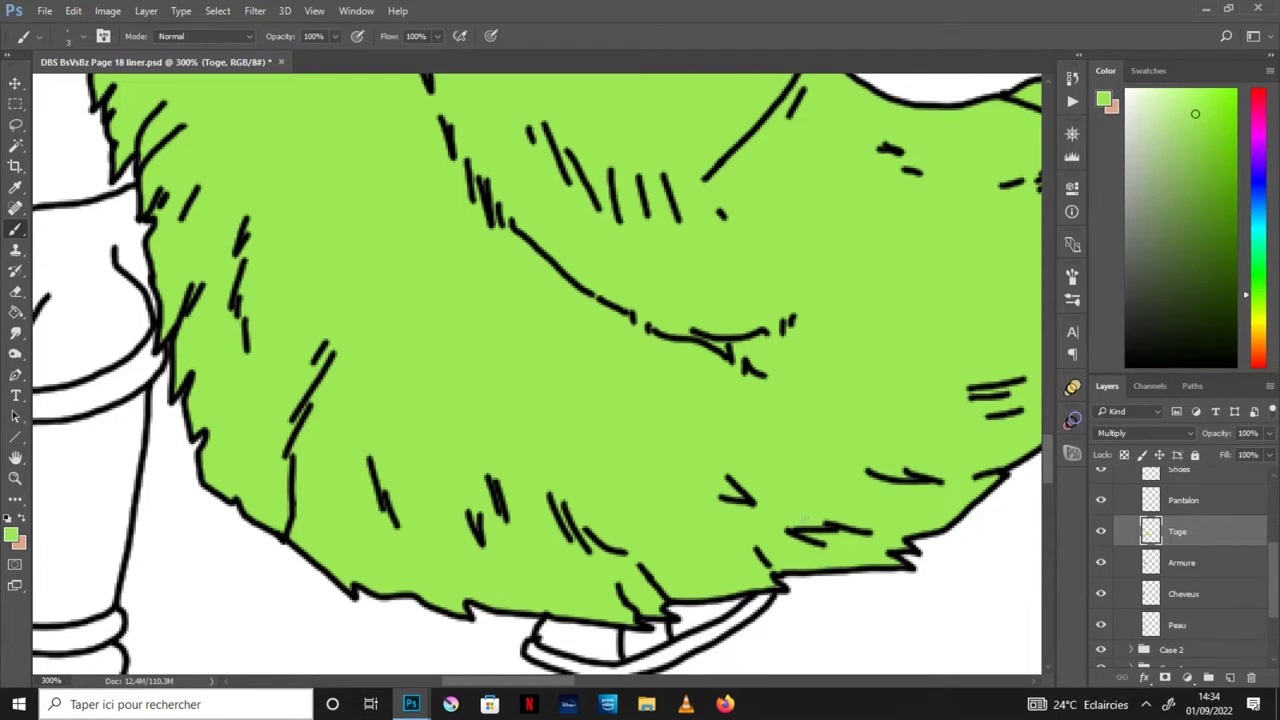
# Step: Pan across the toga, then zoom out to frame the whole figure
pyautogui.click(15, 457)
pyautogui.moveTo(840, 376); pyautogui.dragTo(520, 491)
pyautogui.click(15, 229)
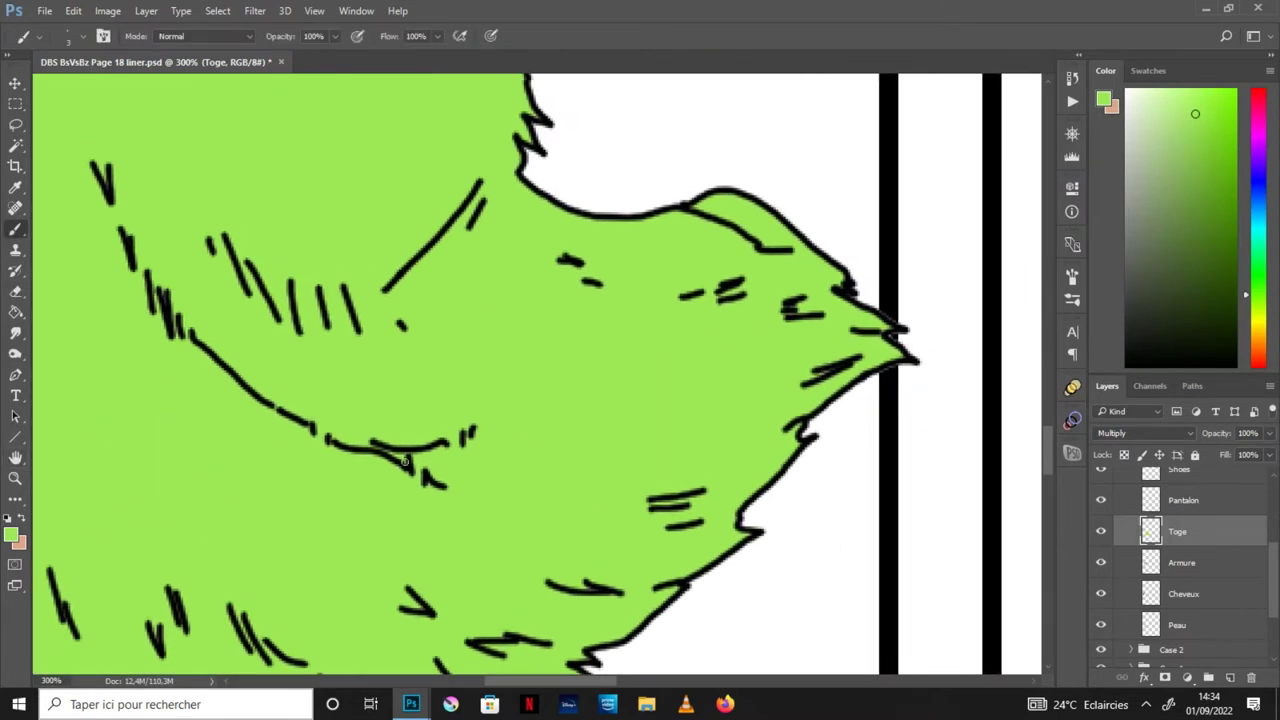
pyautogui.click(15, 457)
pyautogui.moveTo(149, 568)
pyautogui.mouseDown()
pyautogui.moveTo(606, 320)
pyautogui.moveTo(617, 486)
pyautogui.moveTo(634, 477)
pyautogui.moveTo(479, 163)
pyautogui.mouseUp()
pyautogui.press('b')
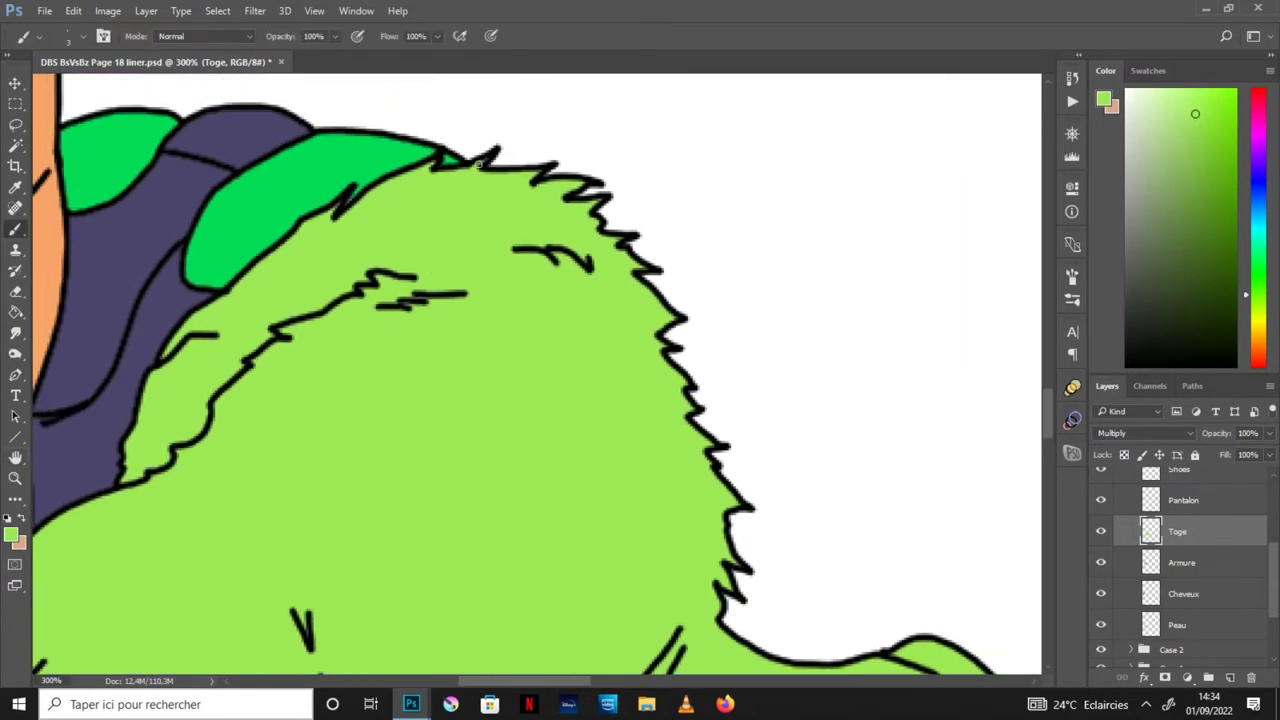
pyautogui.hotkey('ctrl', '-')
pyautogui.hotkey('ctrl', '-')
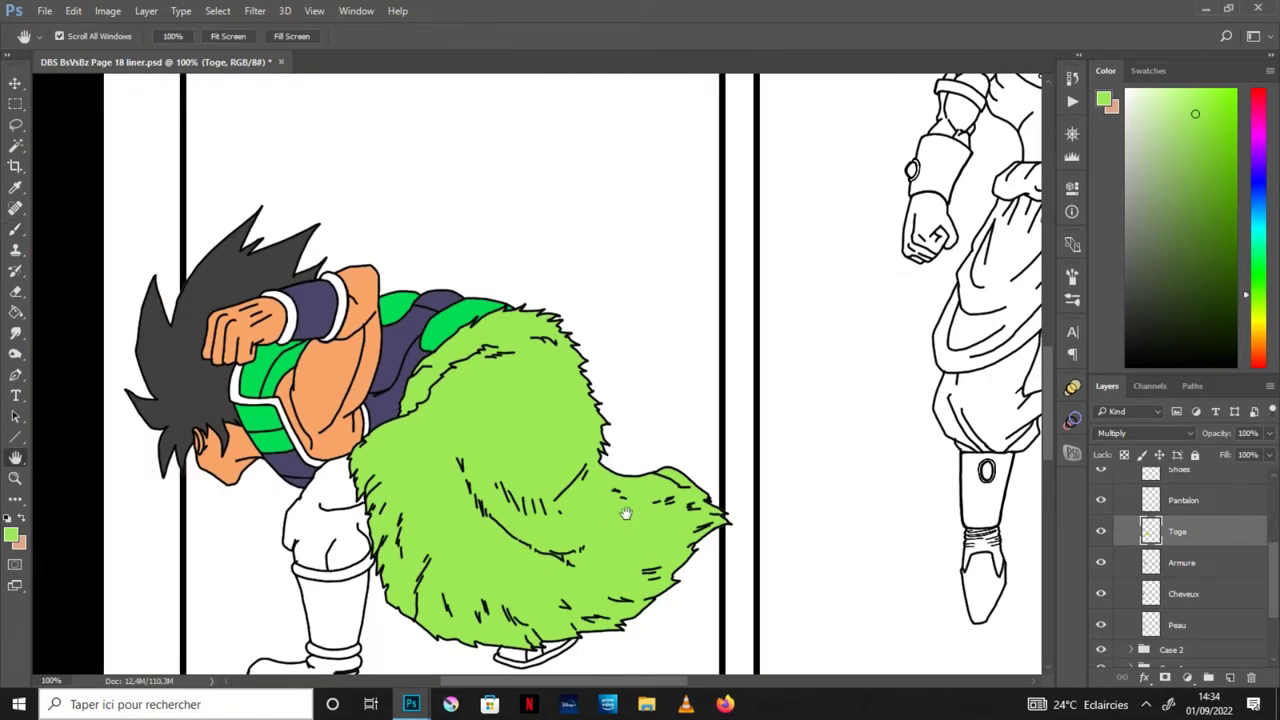
pyautogui.moveTo(610, 434); pyautogui.dragTo(645, 374)
pyautogui.moveTo(604, 433); pyautogui.dragTo(626, 411)
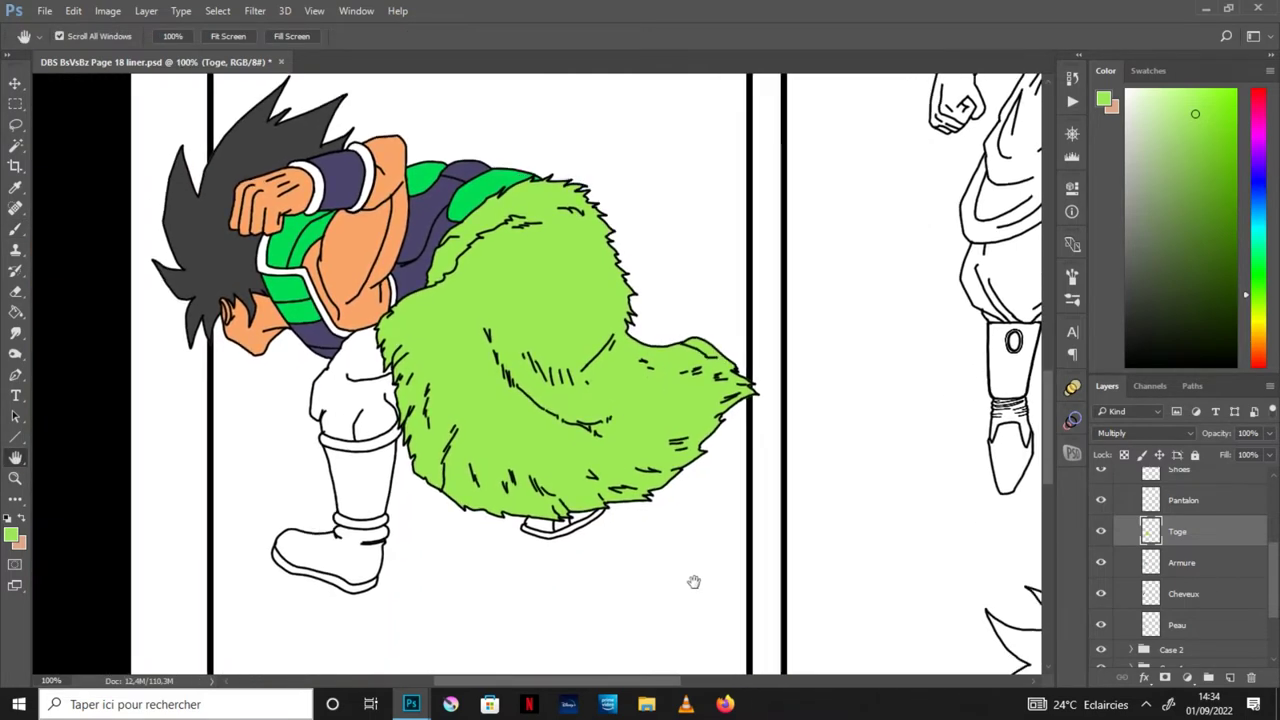
# Step: On the Armure layer, fill the shins with the sampled dark purple armour colour
pyautogui.click(1217, 568)
pyautogui.press('i')
pyautogui.click(418, 275)
pyautogui.press('g')
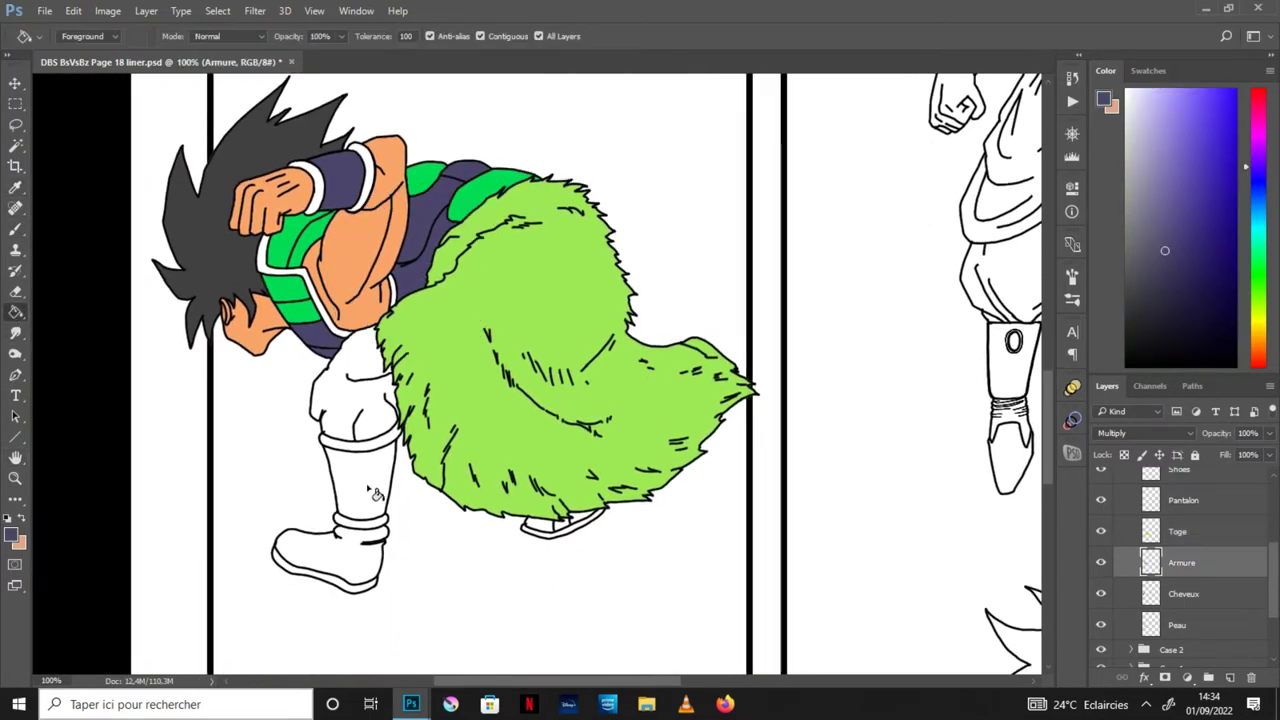
pyautogui.click(368, 488)
pyautogui.press('d')
pyautogui.press('x')
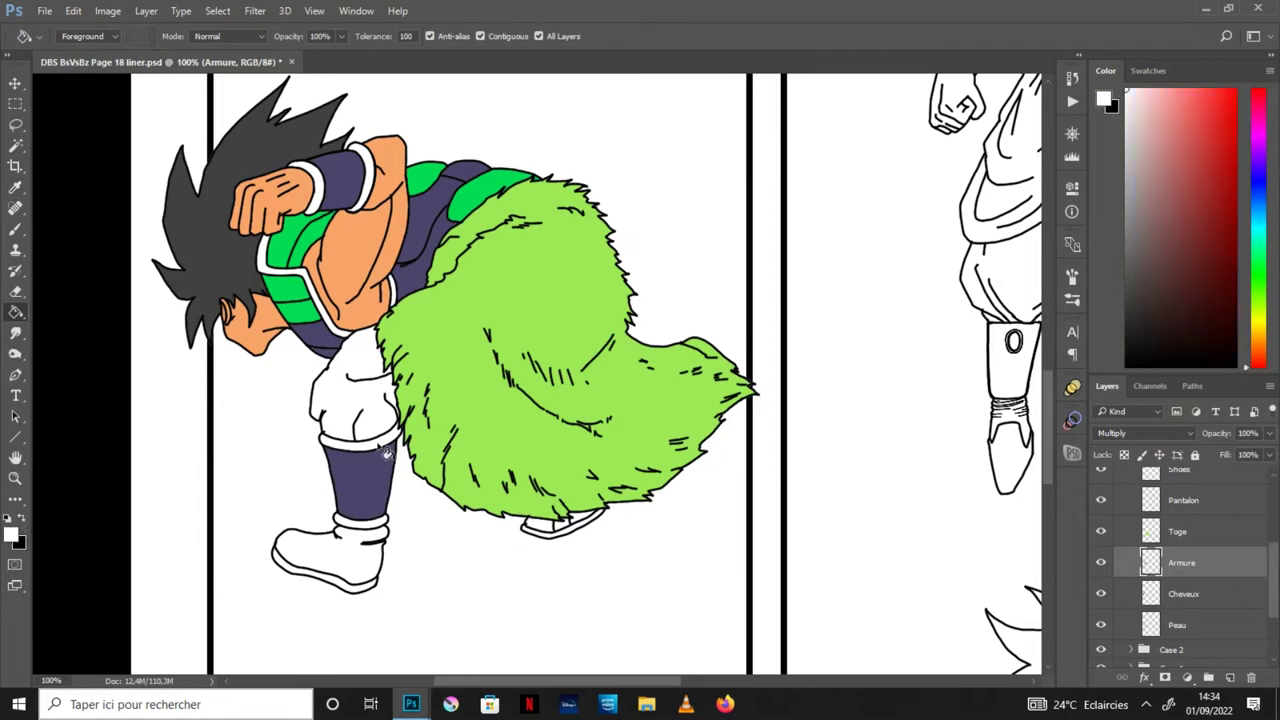
# Step: On the Pantalon layer, fill the pants with sampled purple and set it to Multiply
pyautogui.click(16, 456)
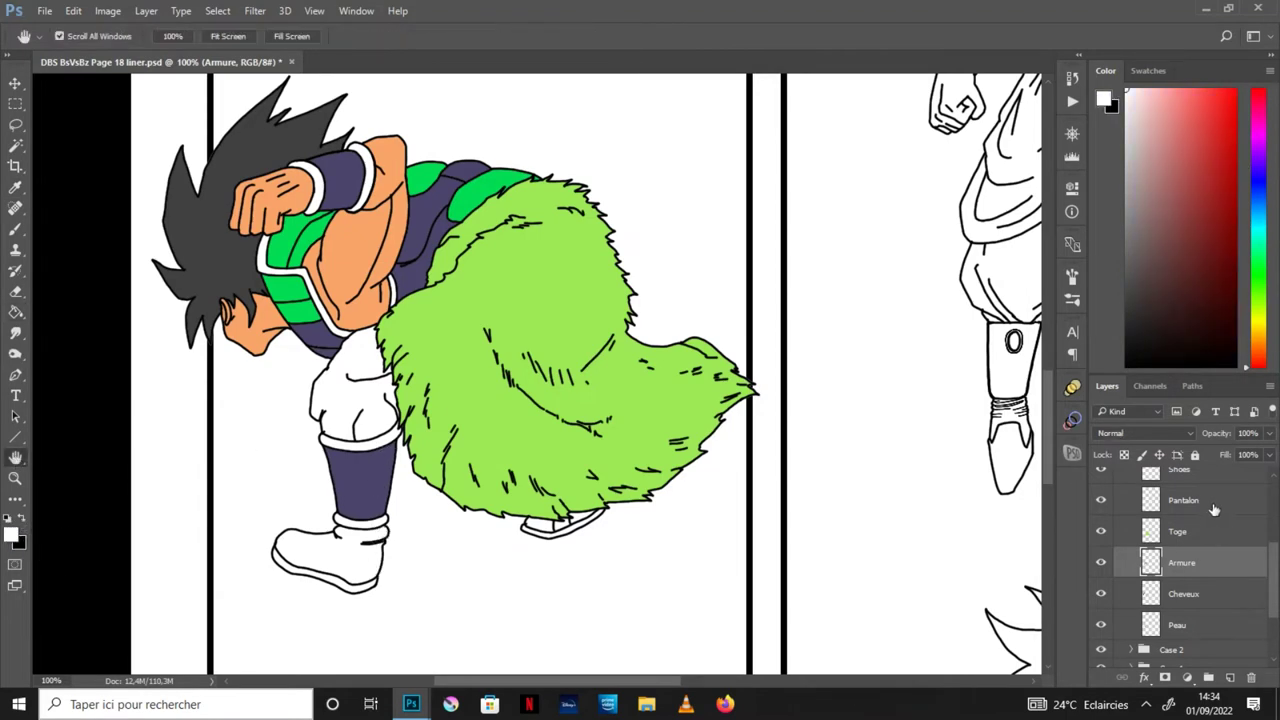
pyautogui.click(1213, 508)
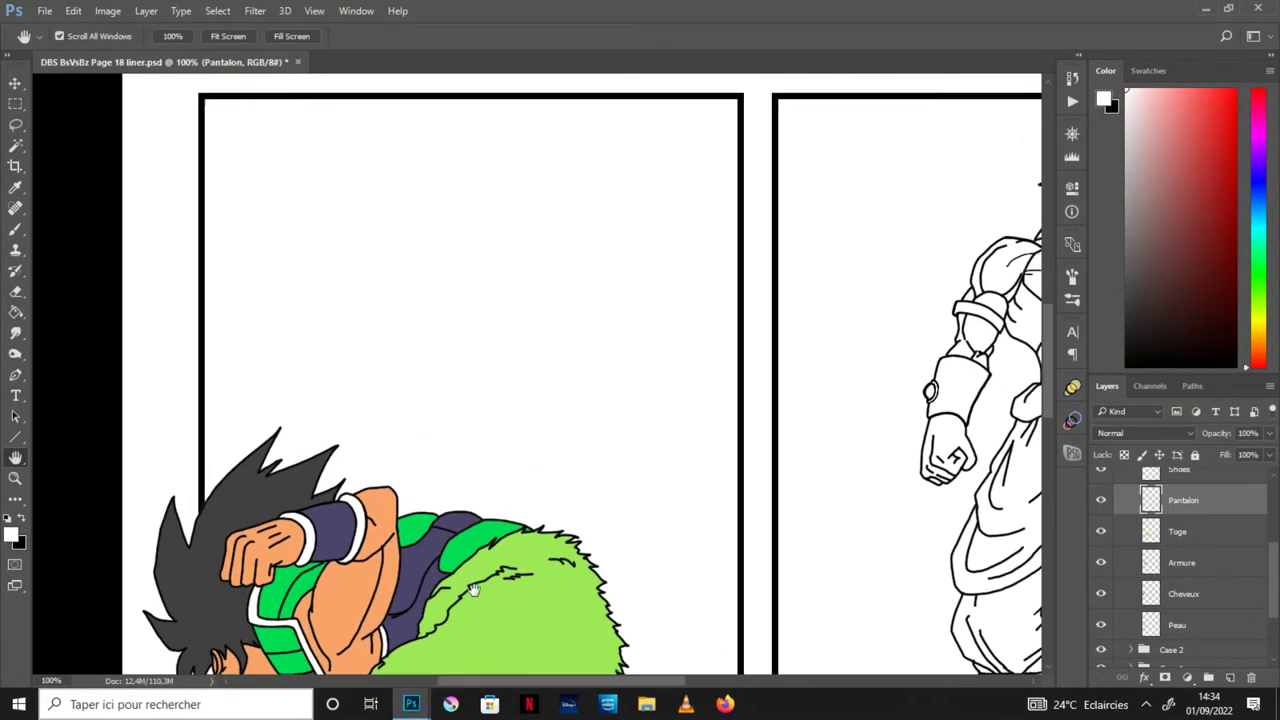
pyautogui.moveTo(498, 183); pyautogui.dragTo(475, 608)
pyautogui.press('i')
pyautogui.click(540, 100)
pyautogui.press('h')
pyautogui.moveTo(543, 400); pyautogui.dragTo(577, 123)
pyautogui.press('g')
pyautogui.click(410, 463)
pyautogui.click(1145, 433)
pyautogui.click(1120, 160)
# Step: Pan and zoom around the legs and boots to inspect the fills
pyautogui.press('h')
pyautogui.moveTo(667, 485); pyautogui.dragTo(676, 440)
pyautogui.scroll(1, 676, 440)
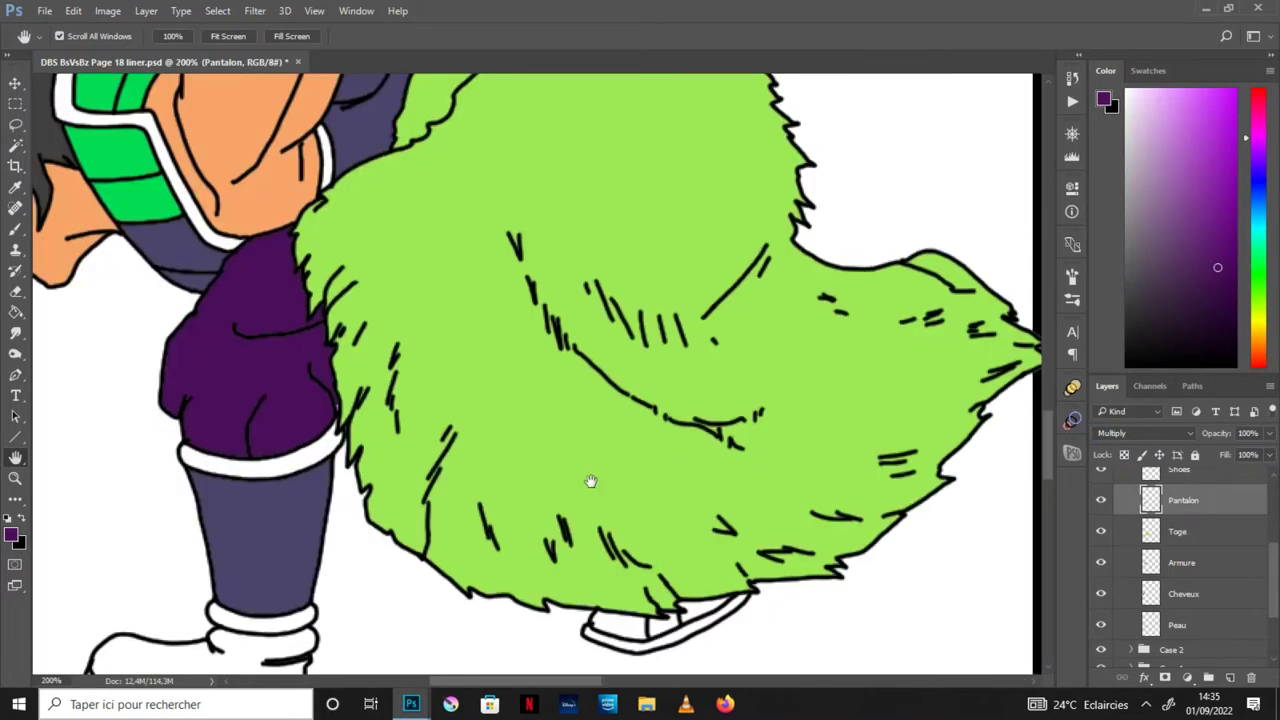
pyautogui.scroll(1, 588, 480)
pyautogui.press('b')
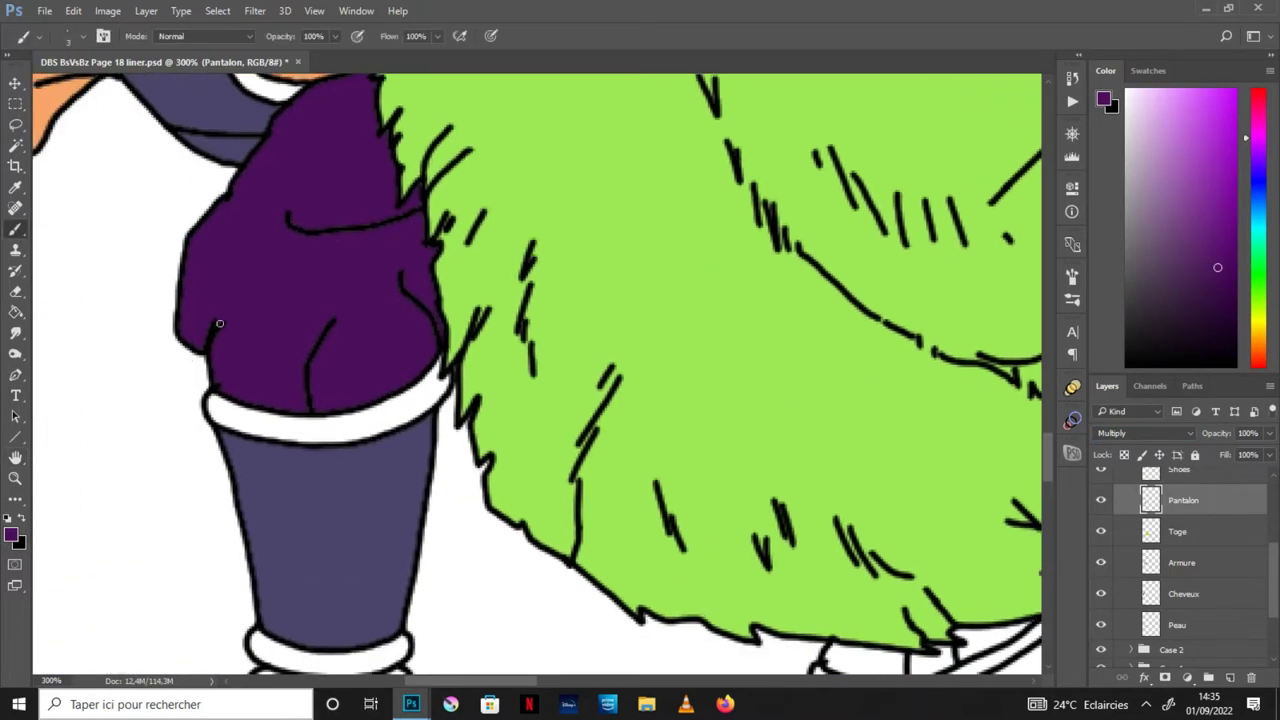
pyautogui.press('h')
pyautogui.scroll(-1, 543, 580)
pyautogui.scroll(-3, 486, 600)
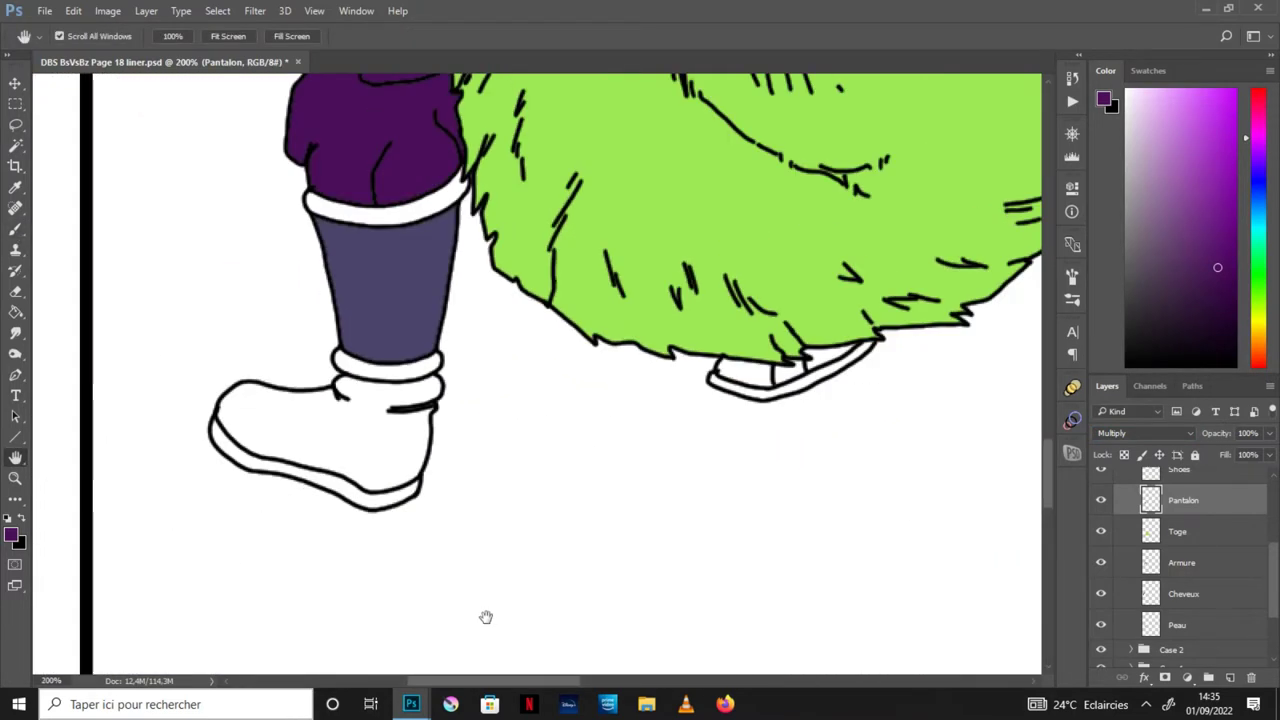
pyautogui.moveTo(484, 617); pyautogui.dragTo(513, 583)
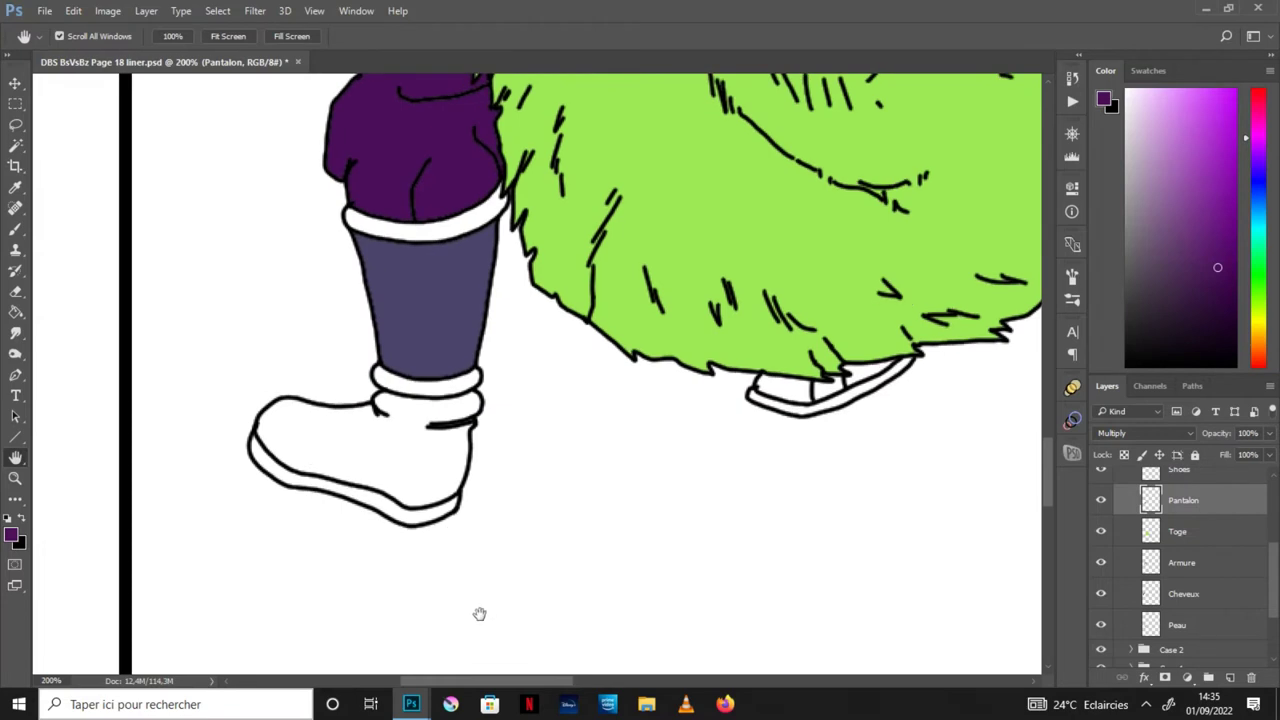
pyautogui.moveTo(1271, 580); pyautogui.dragTo(1266, 585)
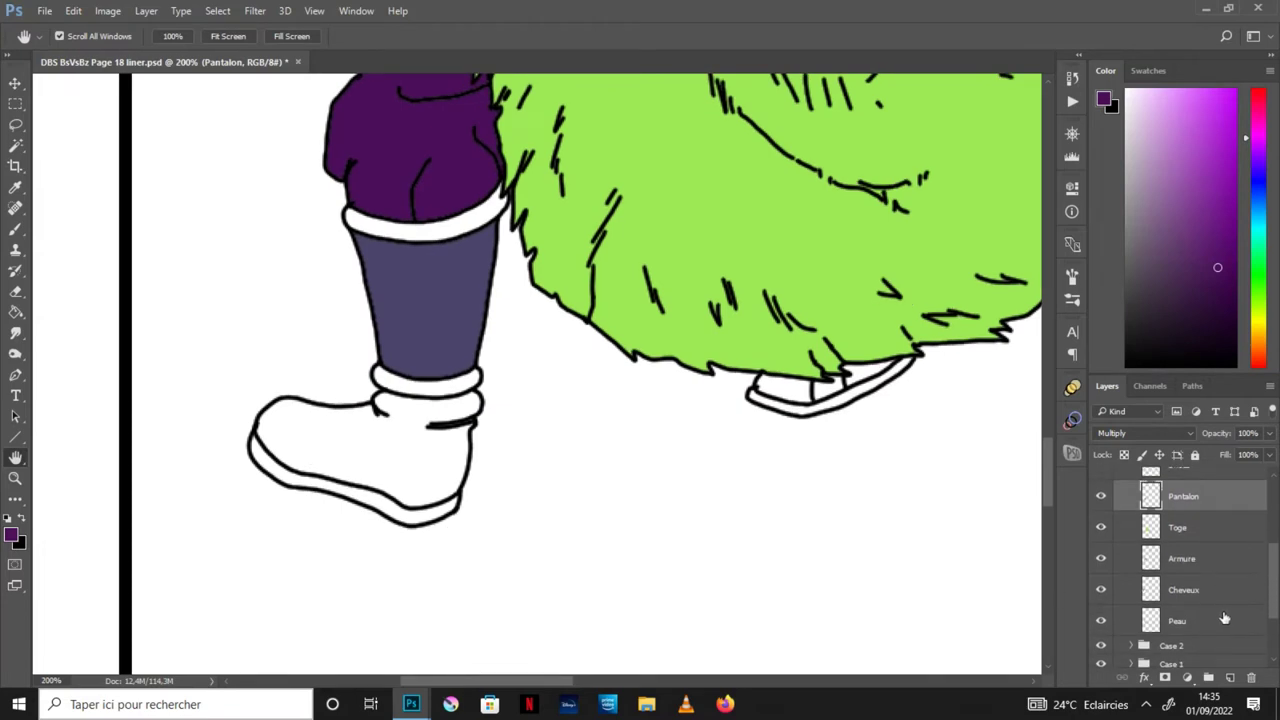
pyautogui.scroll(3, 1192, 578)
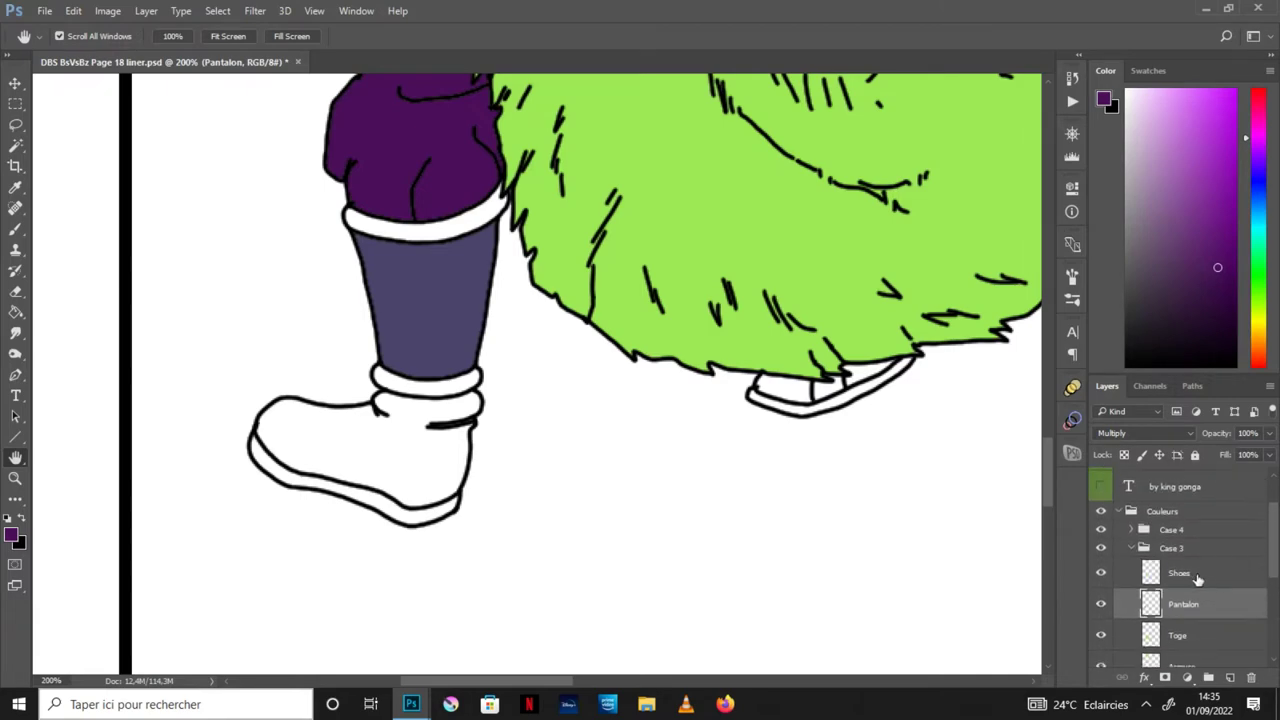
# Step: On the Shoes layer, sample the dark grey shoe colour from the colour reference sheet
pyautogui.click(1180, 573)
pyautogui.click(492, 625)
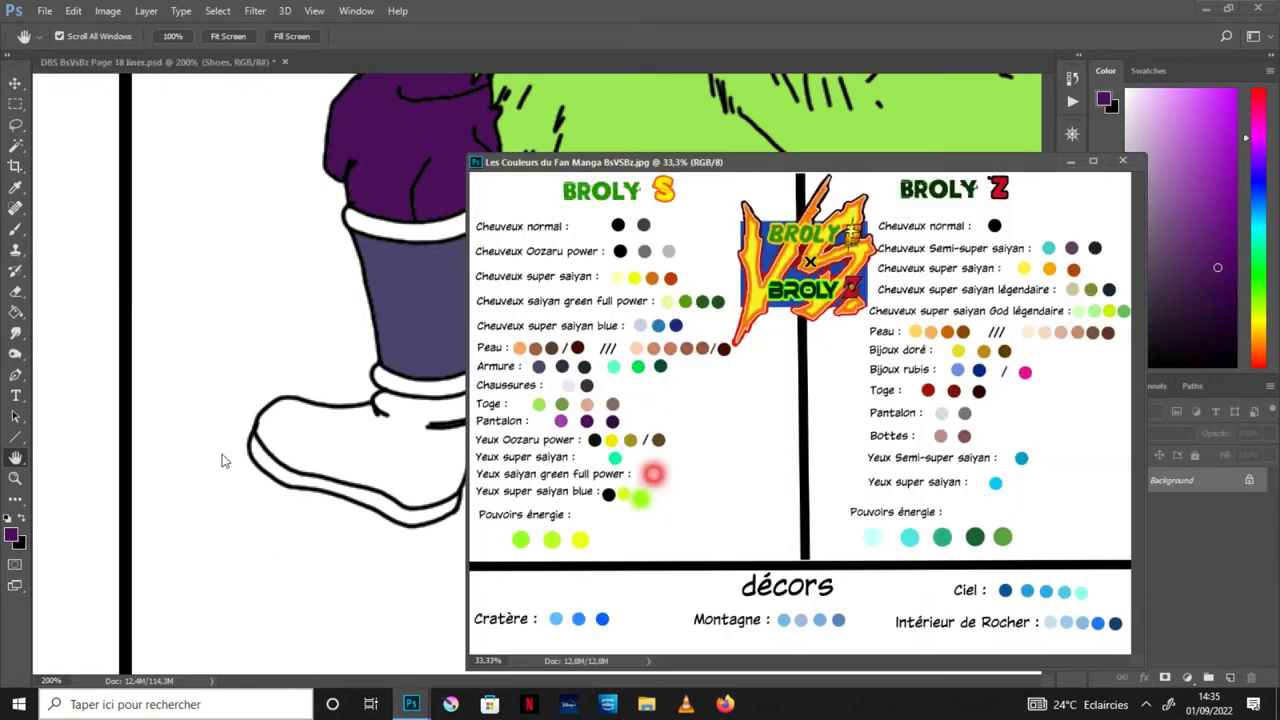
pyautogui.press('i')
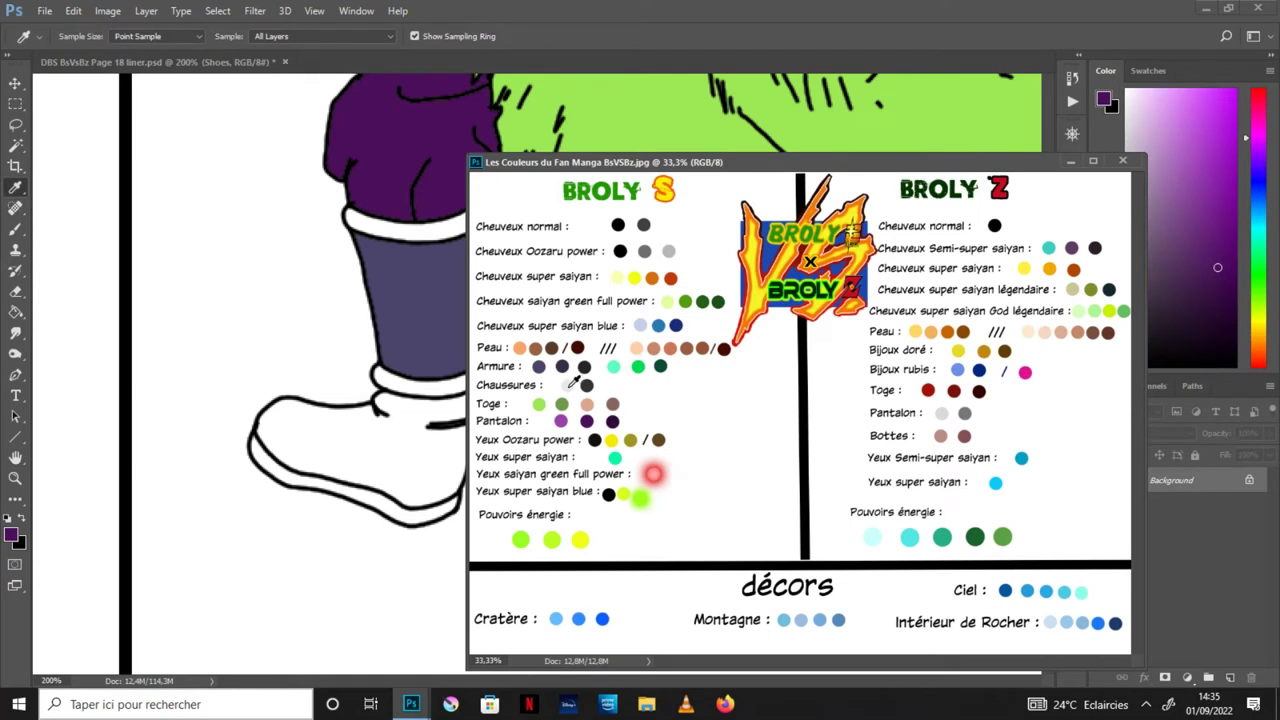
pyautogui.click(569, 384)
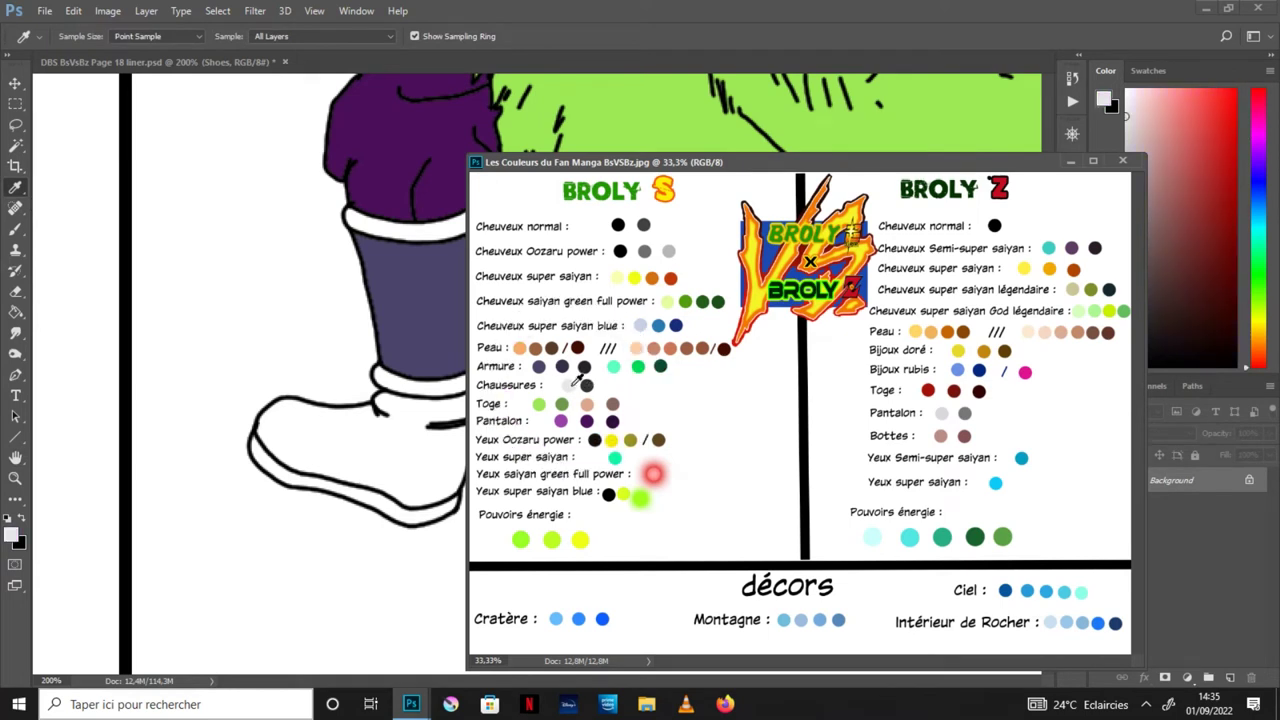
pyautogui.click(586, 385)
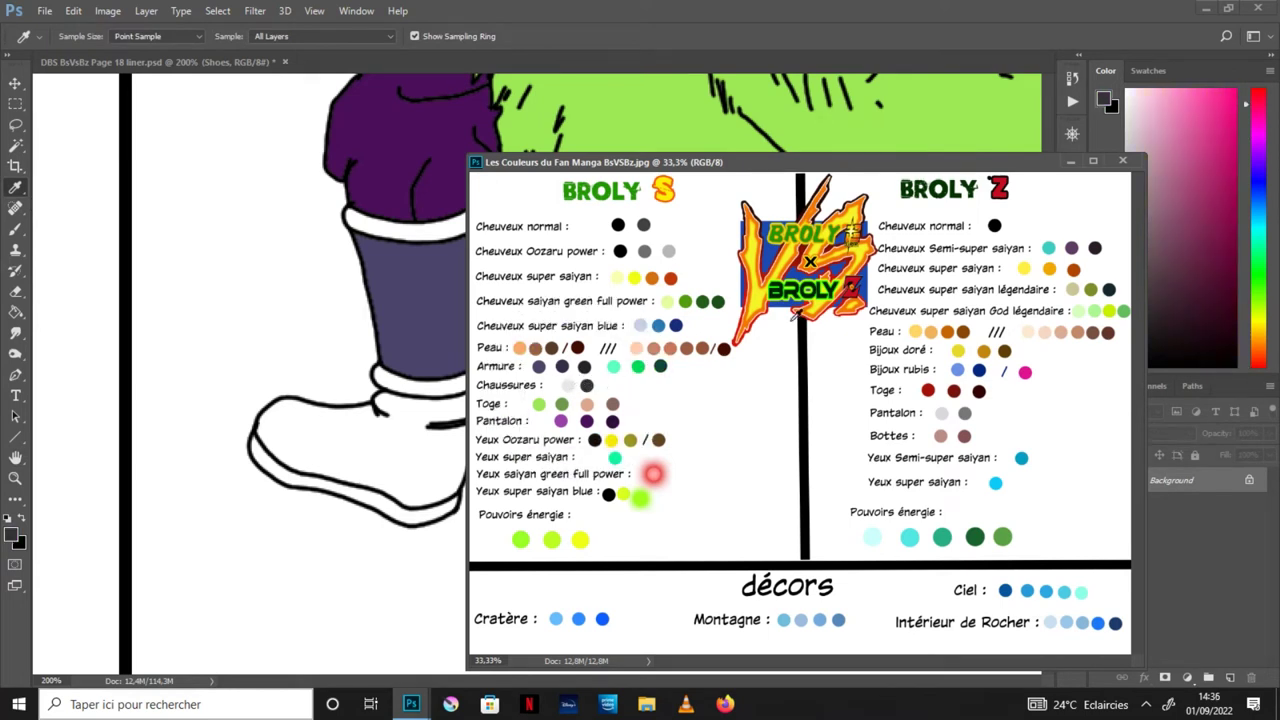
pyautogui.click(1070, 161)
# Step: Fill both shoe soles dark grey and set the Shoes layer to Multiply
pyautogui.click(15, 457)
pyautogui.moveTo(809, 535); pyautogui.dragTo(754, 500)
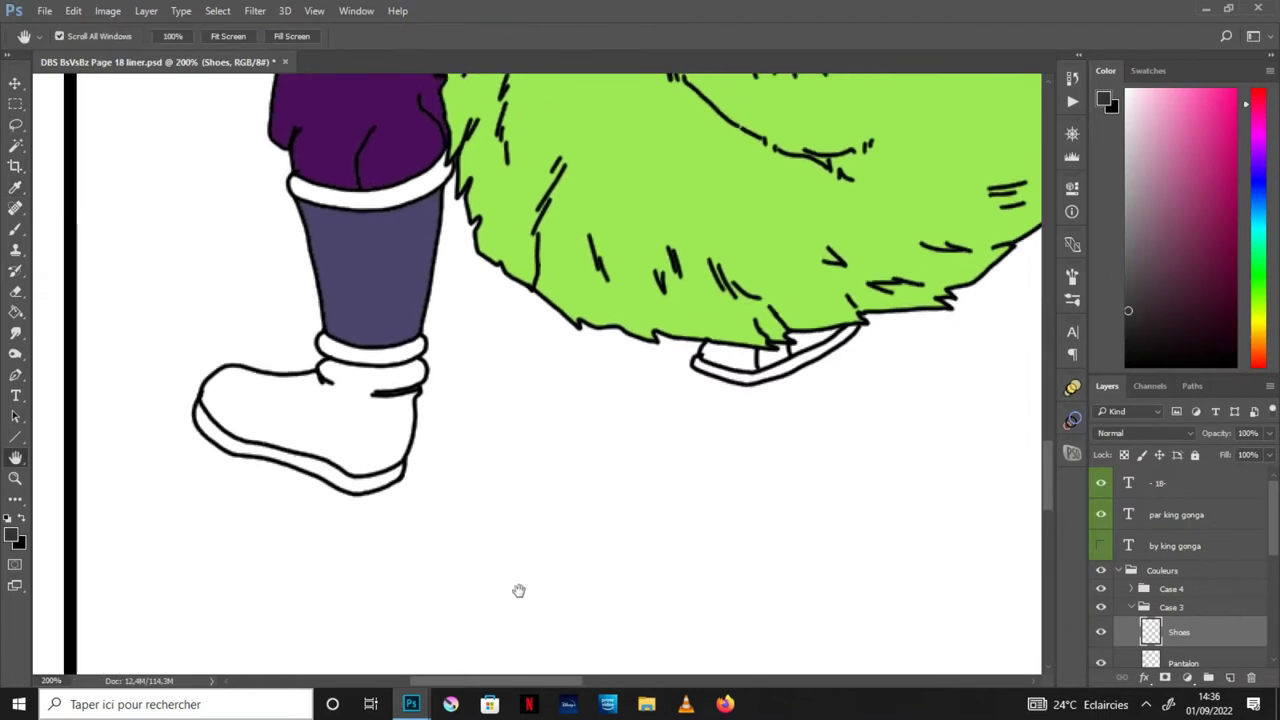
pyautogui.click(15, 312)
pyautogui.click(832, 347)
pyautogui.click(387, 484)
pyautogui.click(1143, 433)
pyautogui.click(1140, 166)
# Step: Fill the far shoe's top with green sampled from the armour
pyautogui.click(15, 457)
pyautogui.moveTo(737, 331); pyautogui.dragTo(737, 470)
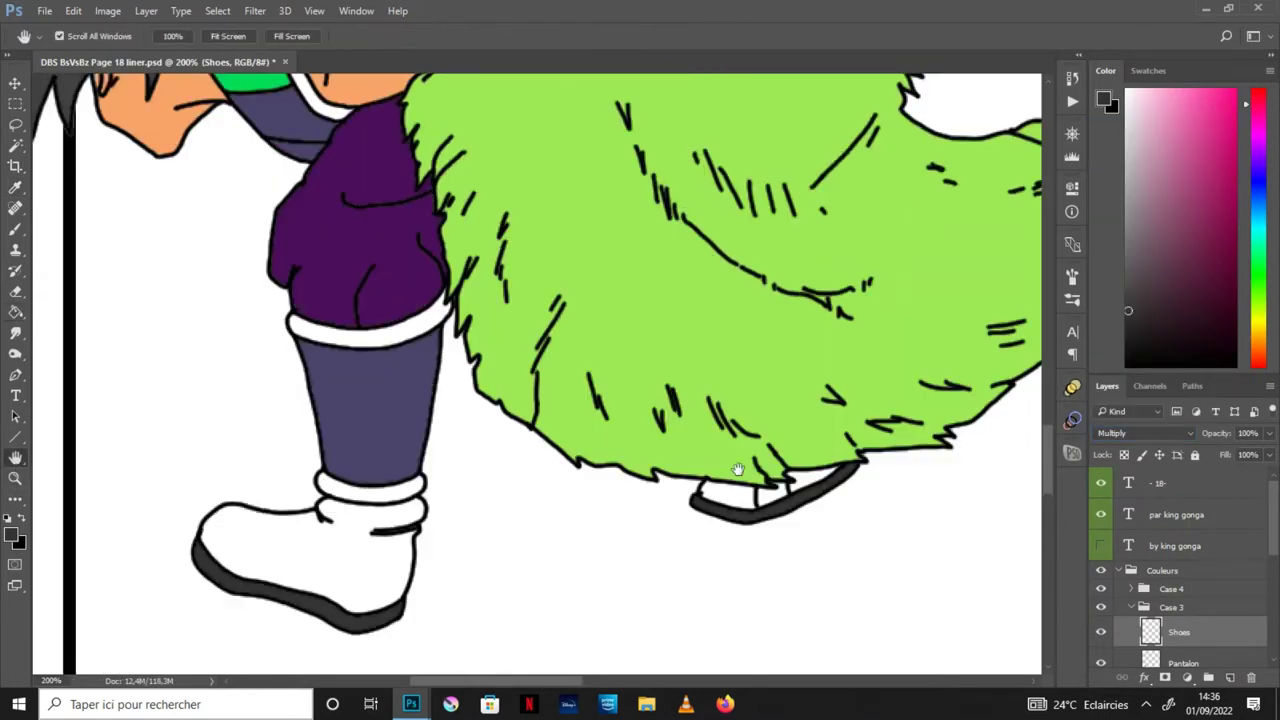
pyautogui.scroll(5, 737, 470)
pyautogui.click(15, 187)
pyautogui.click(229, 286)
pyautogui.click(15, 457)
pyautogui.moveTo(560, 500); pyautogui.dragTo(610, 144)
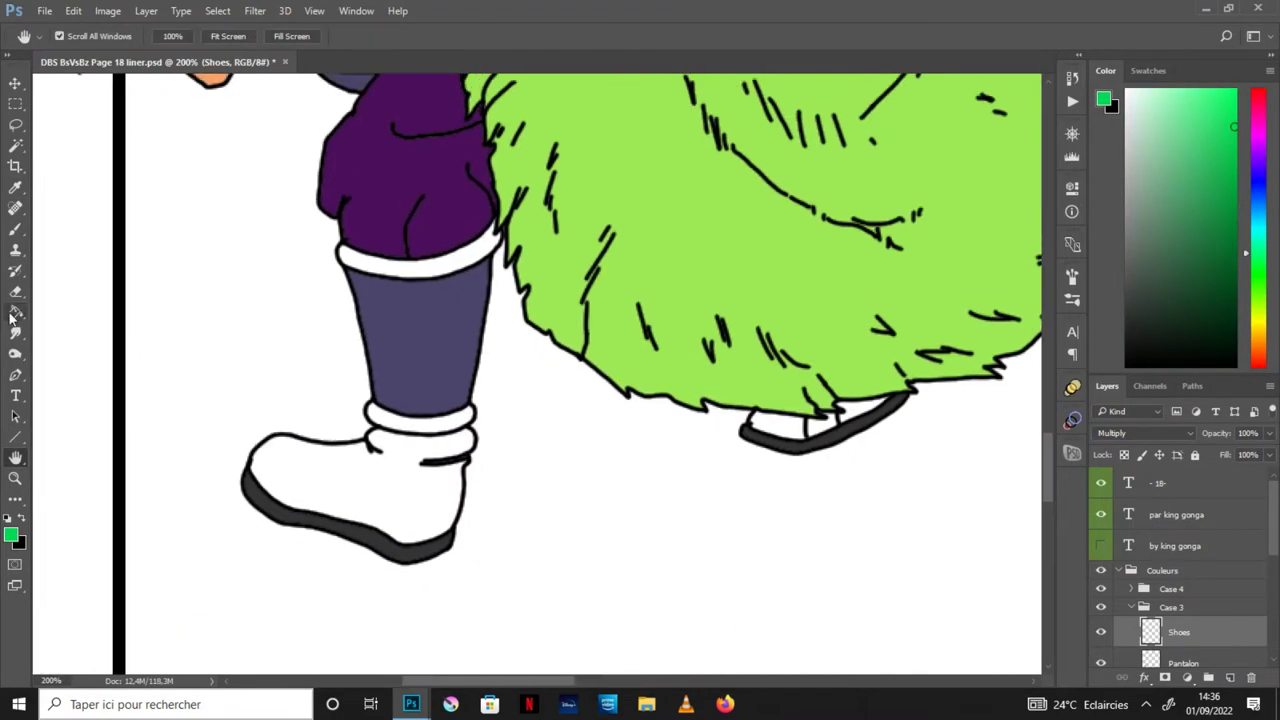
pyautogui.click(15, 312)
pyautogui.click(790, 428)
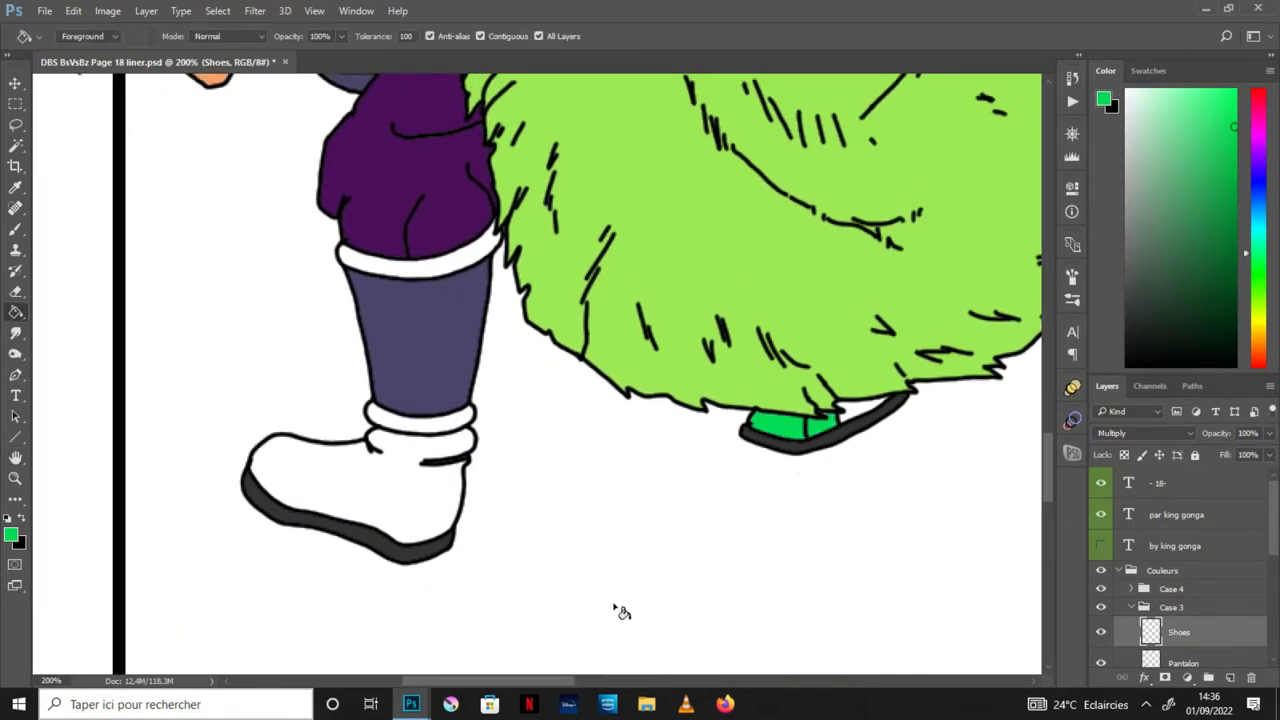
pyautogui.press('d')
pyautogui.press('x')
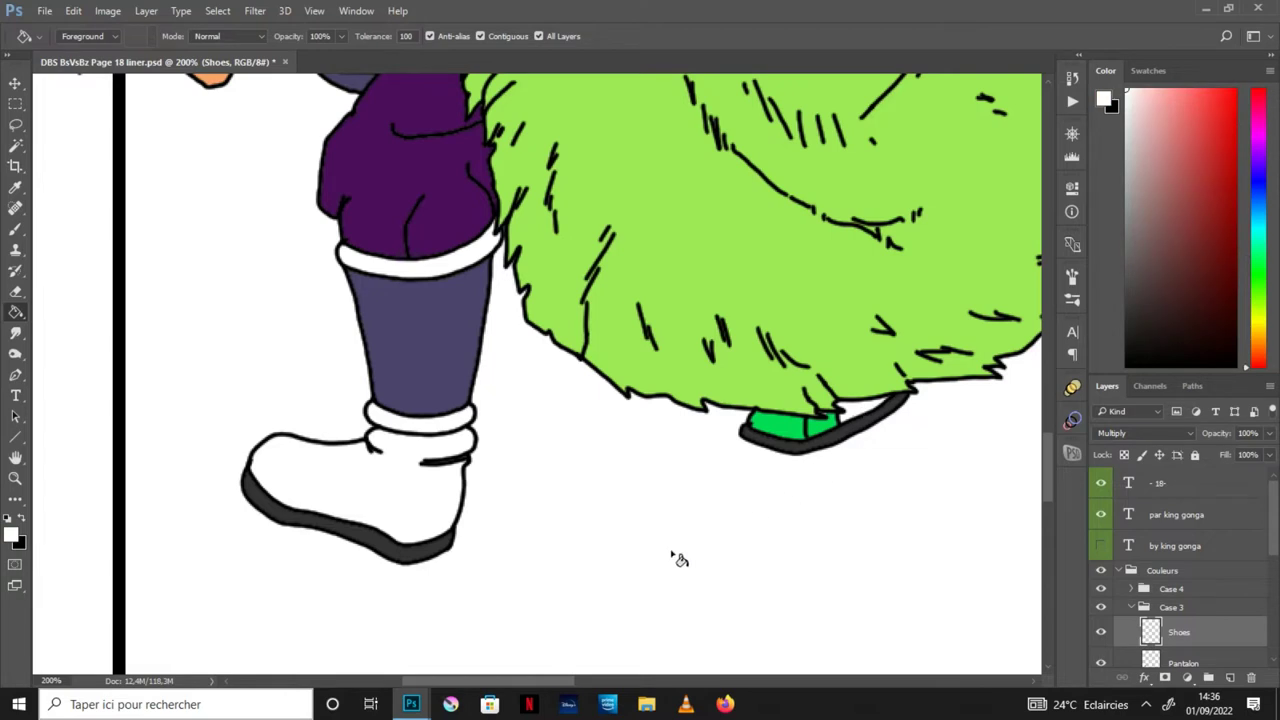
# Step: Save the page
pyautogui.click(15, 457)
pyautogui.click(44, 10)
pyautogui.click(90, 174)
pyautogui.moveTo(1274, 537); pyautogui.dragTo(1270, 655)
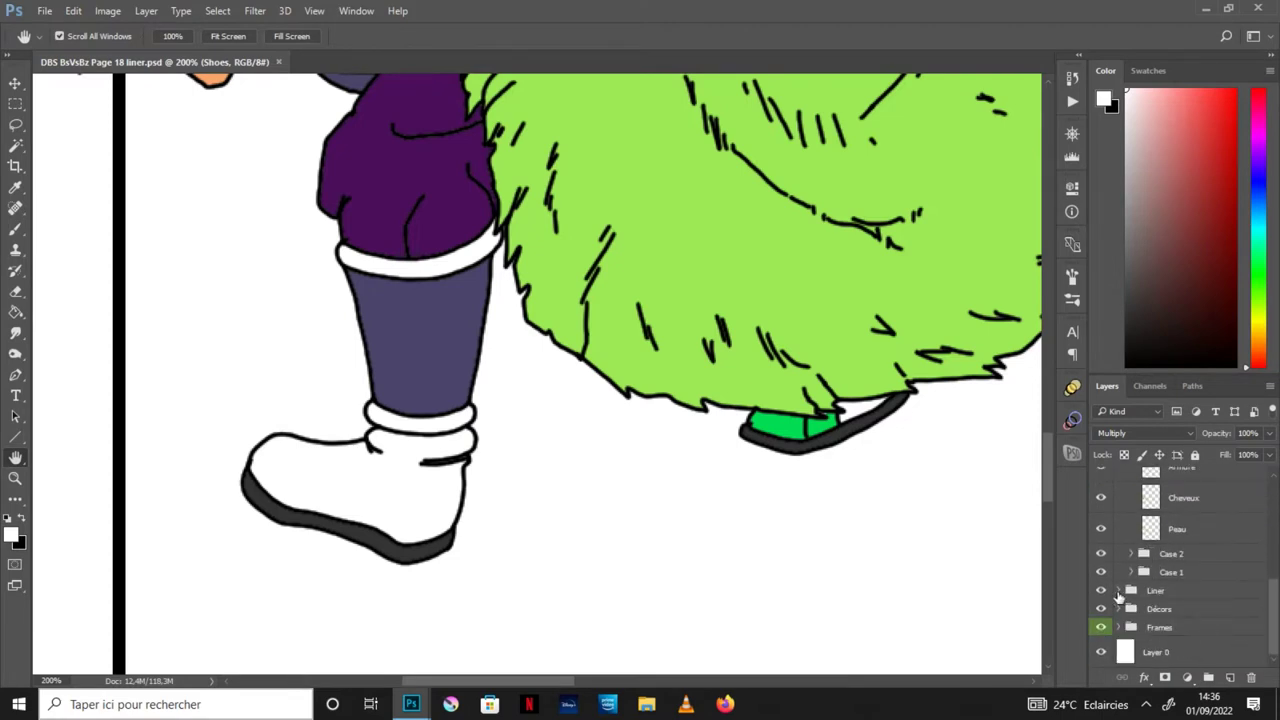
# Step: On the Case 03 line layer, draw two size-2 lines across the near shoe's toe
pyautogui.click(1119, 591)
pyautogui.scroll(-2, 1190, 594)
pyautogui.scroll(-1, 1190, 594)
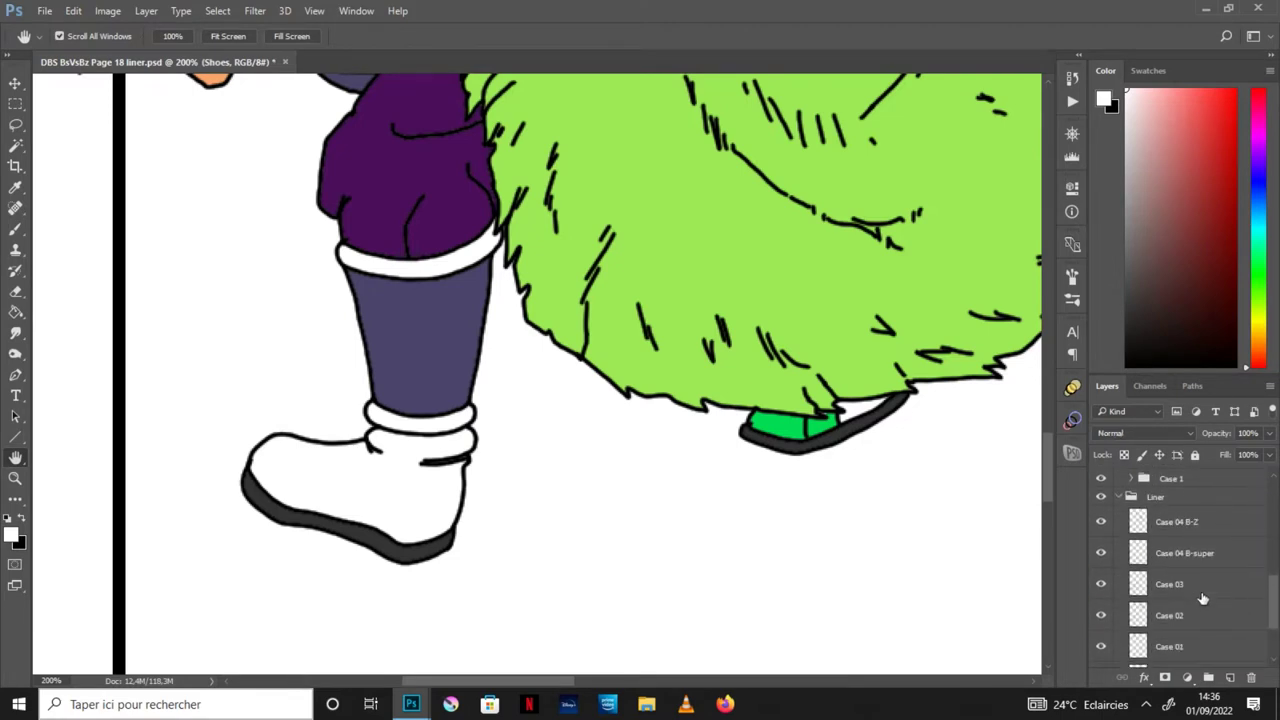
pyautogui.click(1203, 598)
pyautogui.scroll(1, 425, 513)
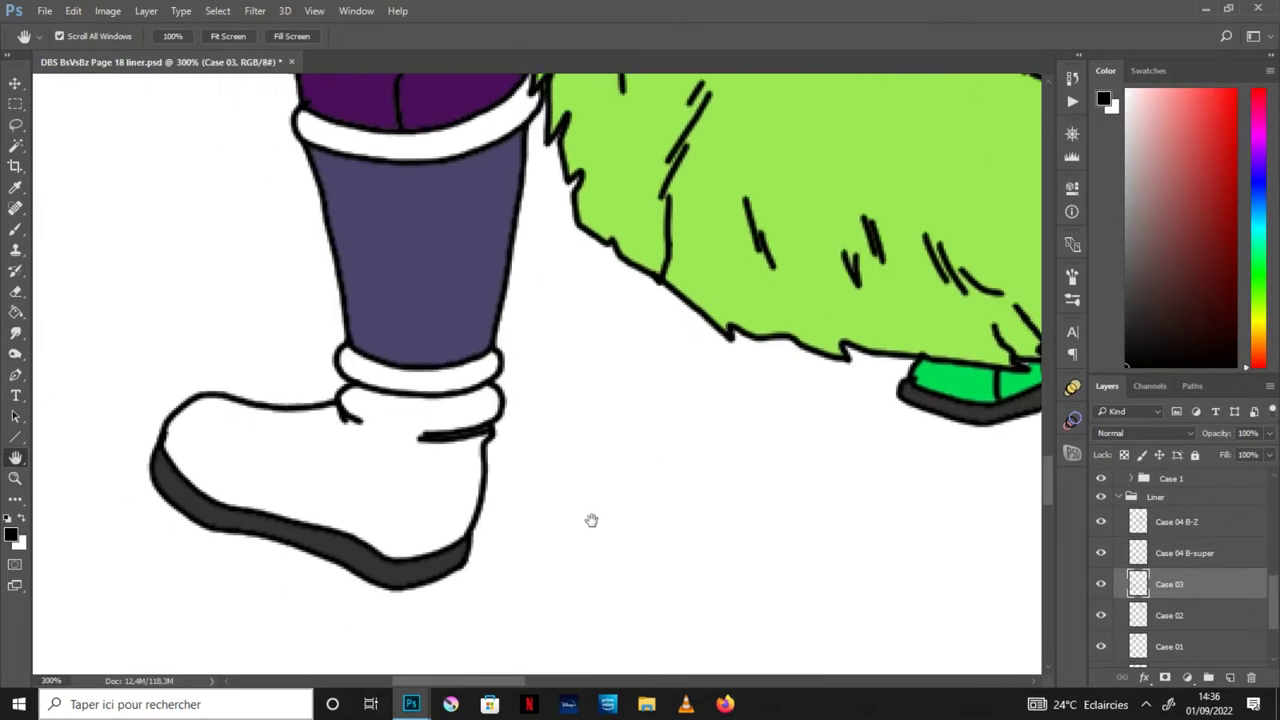
pyautogui.moveTo(596, 517); pyautogui.dragTo(586, 529)
pyautogui.press('b')
pyautogui.click(85, 40)
pyautogui.doubleClick(66, 193)
pyautogui.moveTo(201, 452); pyautogui.dragTo(185, 493)
pyautogui.moveTo(273, 424)
pyautogui.mouseDown()
pyautogui.moveTo(252, 432)
pyautogui.moveTo(218, 494)
pyautogui.mouseUp()
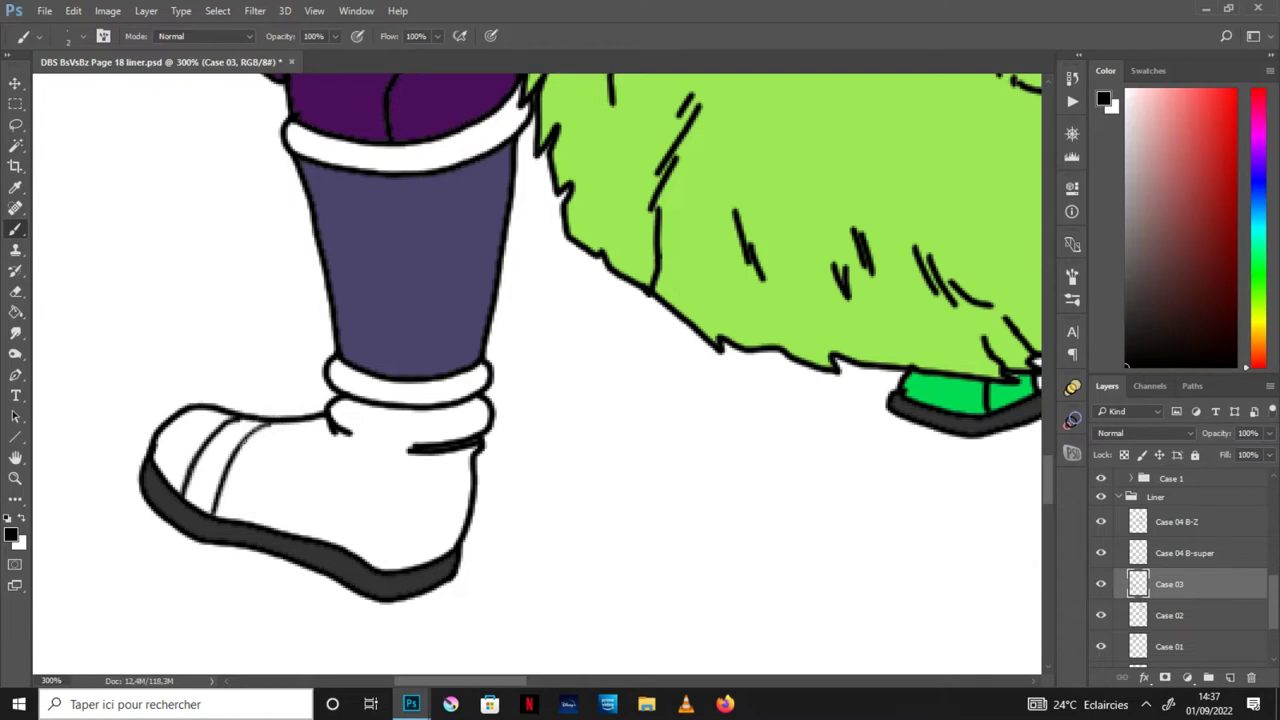
# Step: On the Shoes layer, fill the near shoe's toe with green sampled from the far shoe
pyautogui.hotkey('ctrl', '-')
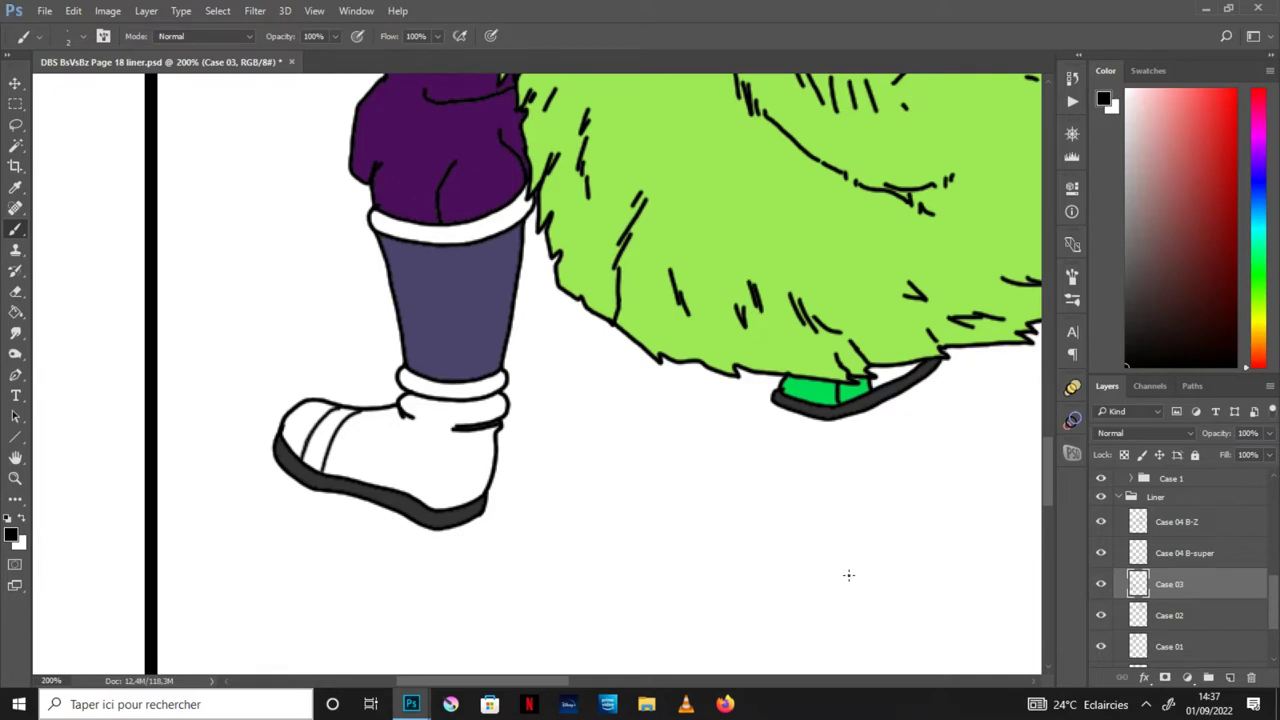
pyautogui.hotkey('ctrl', '-')
pyautogui.press('h')
pyautogui.moveTo(751, 463); pyautogui.dragTo(591, 526)
pyautogui.click(1130, 497)
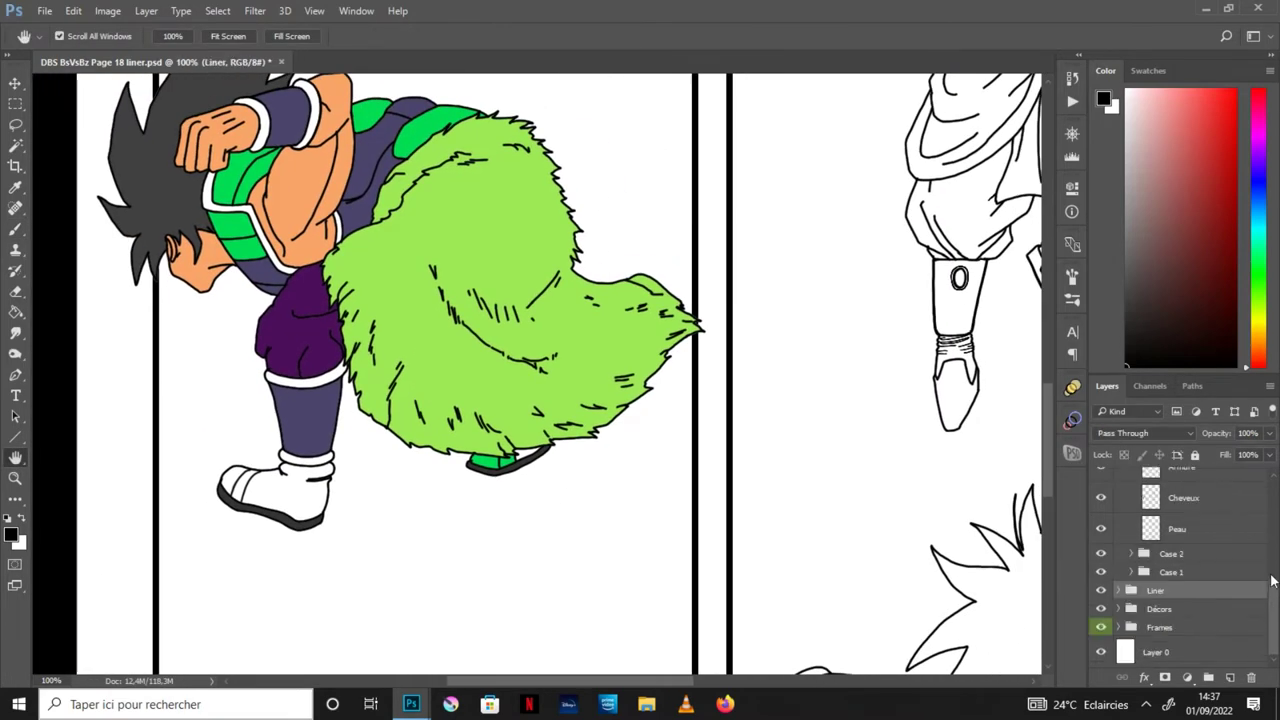
pyautogui.click(1203, 535)
pyautogui.press('i')
pyautogui.click(485, 462)
pyautogui.press('g')
pyautogui.click(242, 492)
# Step: Save the page, then apply a fill with the swapped colour
pyautogui.click(15, 457)
pyautogui.click(45, 11)
pyautogui.click(58, 173)
pyautogui.hotkey('ctrl', '-')
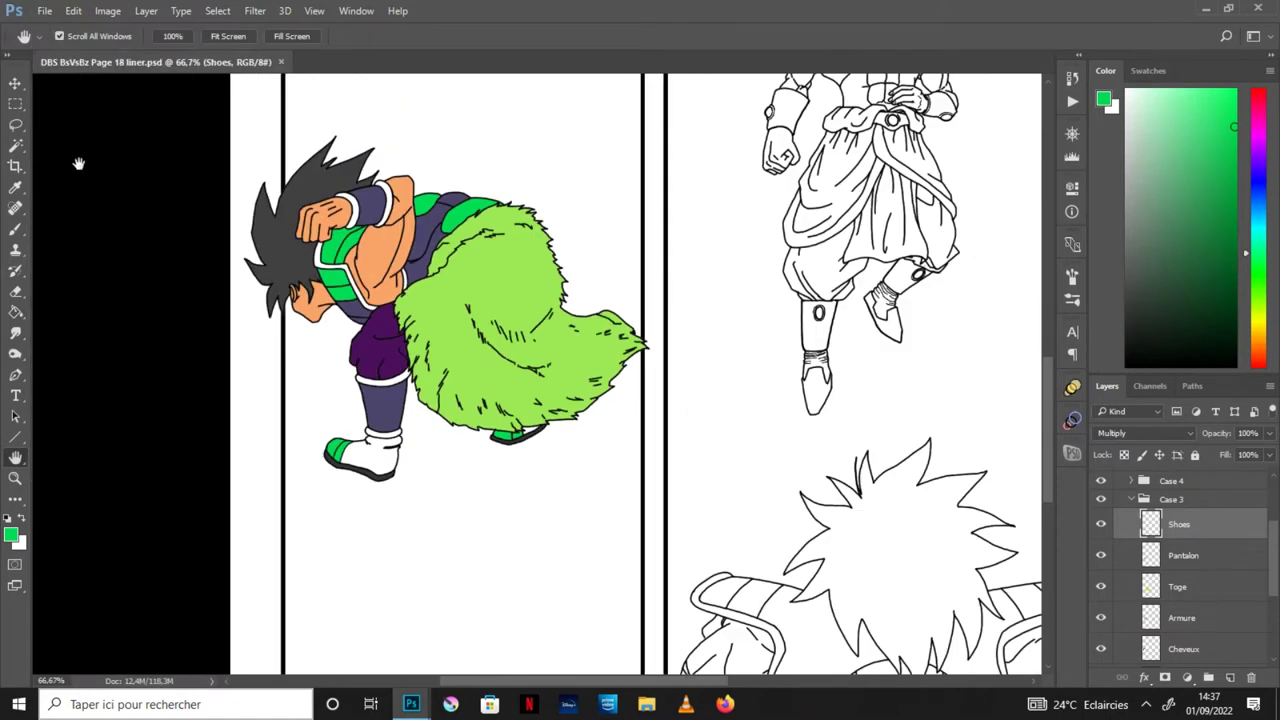
pyautogui.press('x')
pyautogui.press('g')
pyautogui.click(383, 472)
pyautogui.hotkey('ctrl', '+')
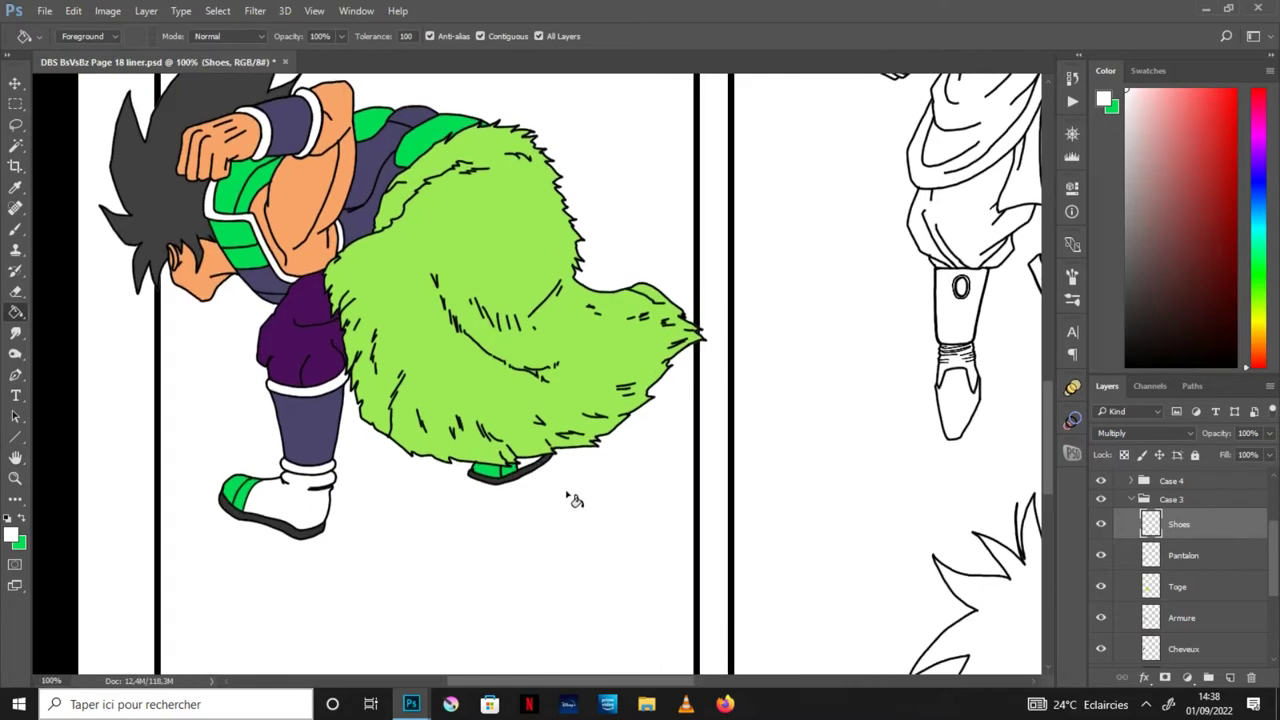
# Step: Collapse the Case 3 group and scroll the layer list down to the Bs layers
pyautogui.click(17, 463)
pyautogui.moveTo(780, 530)
pyautogui.mouseDown()
pyautogui.moveTo(751, 486)
pyautogui.moveTo(375, 400)
pyautogui.mouseUp()
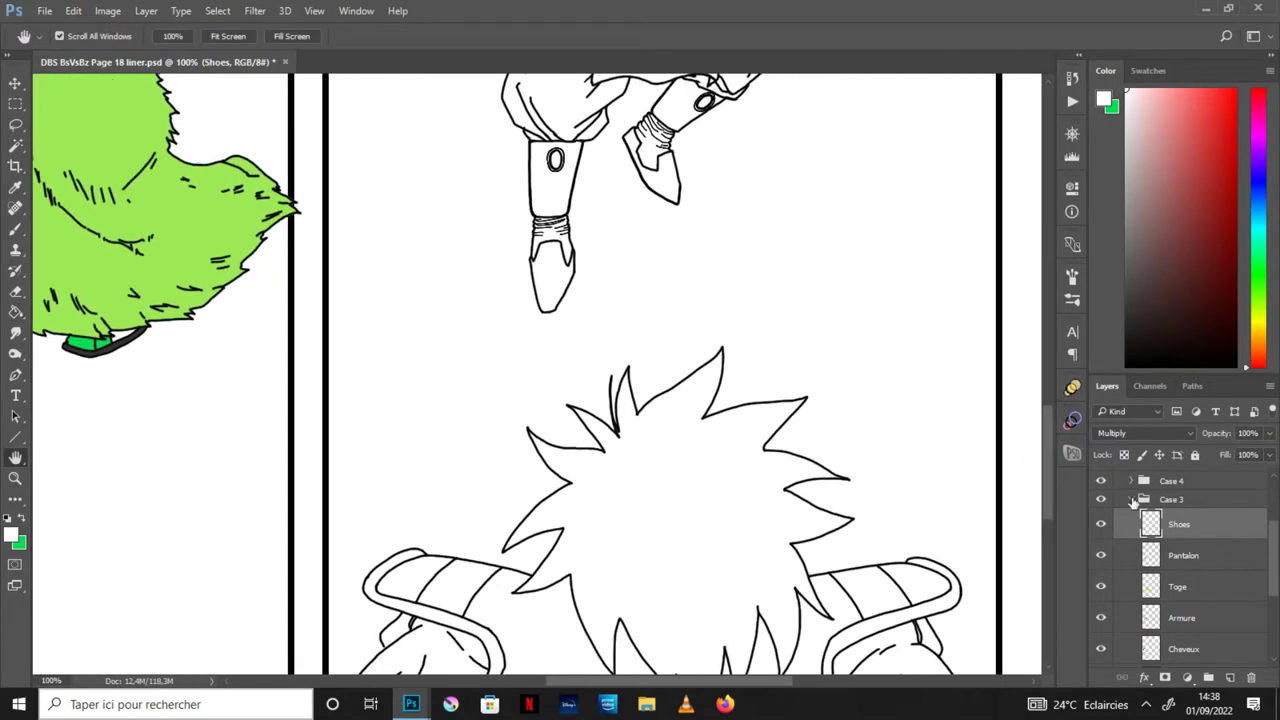
pyautogui.click(1131, 499)
pyautogui.scroll(-2, 1185, 535)
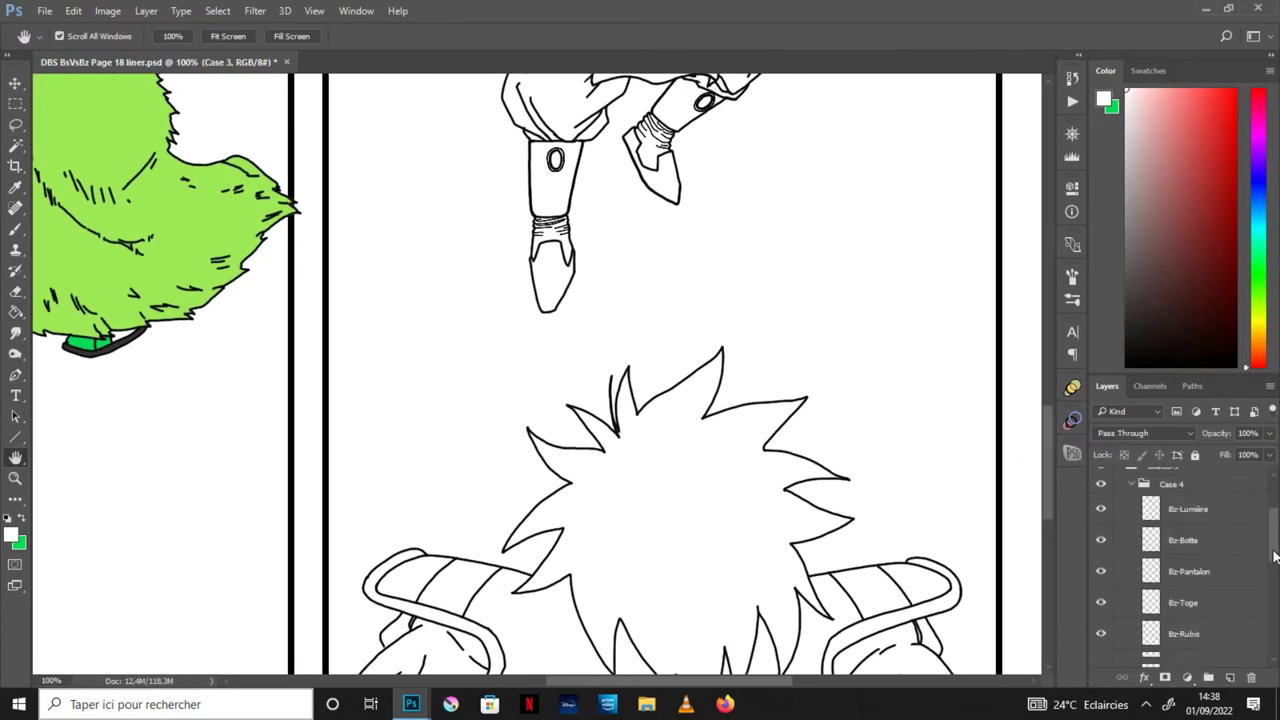
pyautogui.scroll(-3, 1185, 535)
pyautogui.scroll(-2, 1185, 535)
pyautogui.scroll(-2, 573, 445)
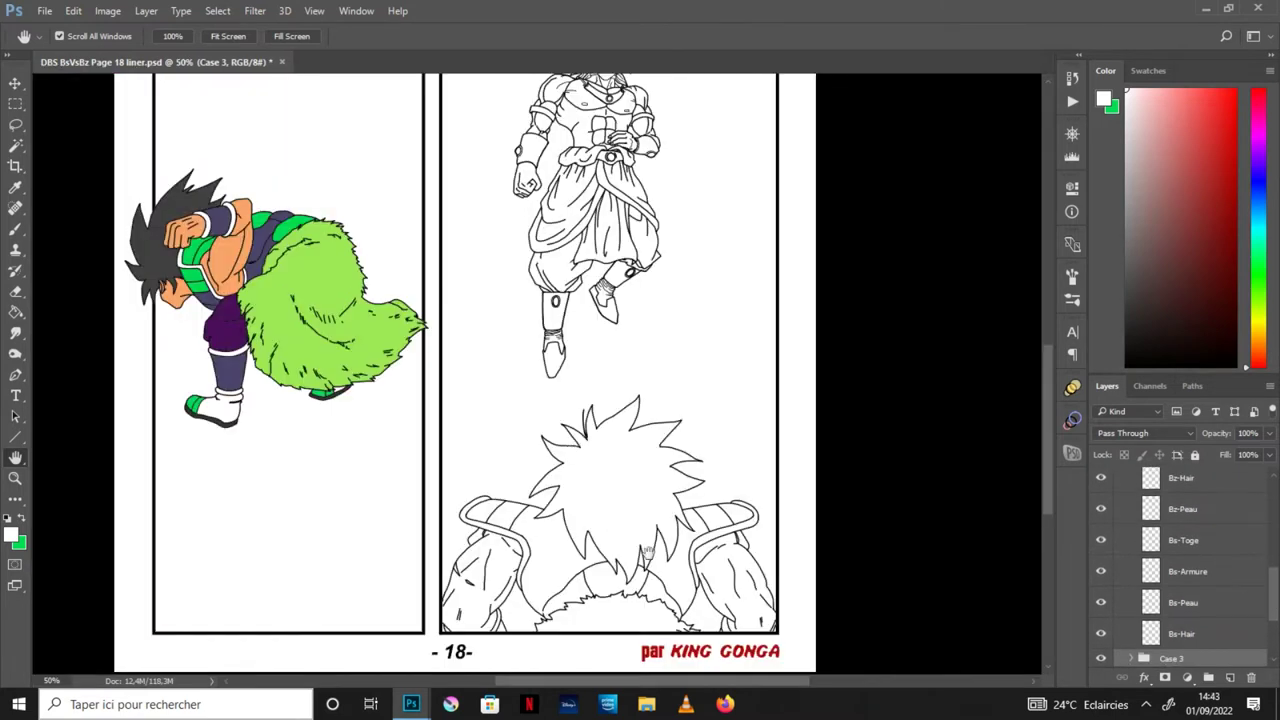
# Step: Fill the back-view hair dark grey on Bs-Hair and set that layer to Multiply
pyautogui.click(1205, 638)
pyautogui.click(15, 187)
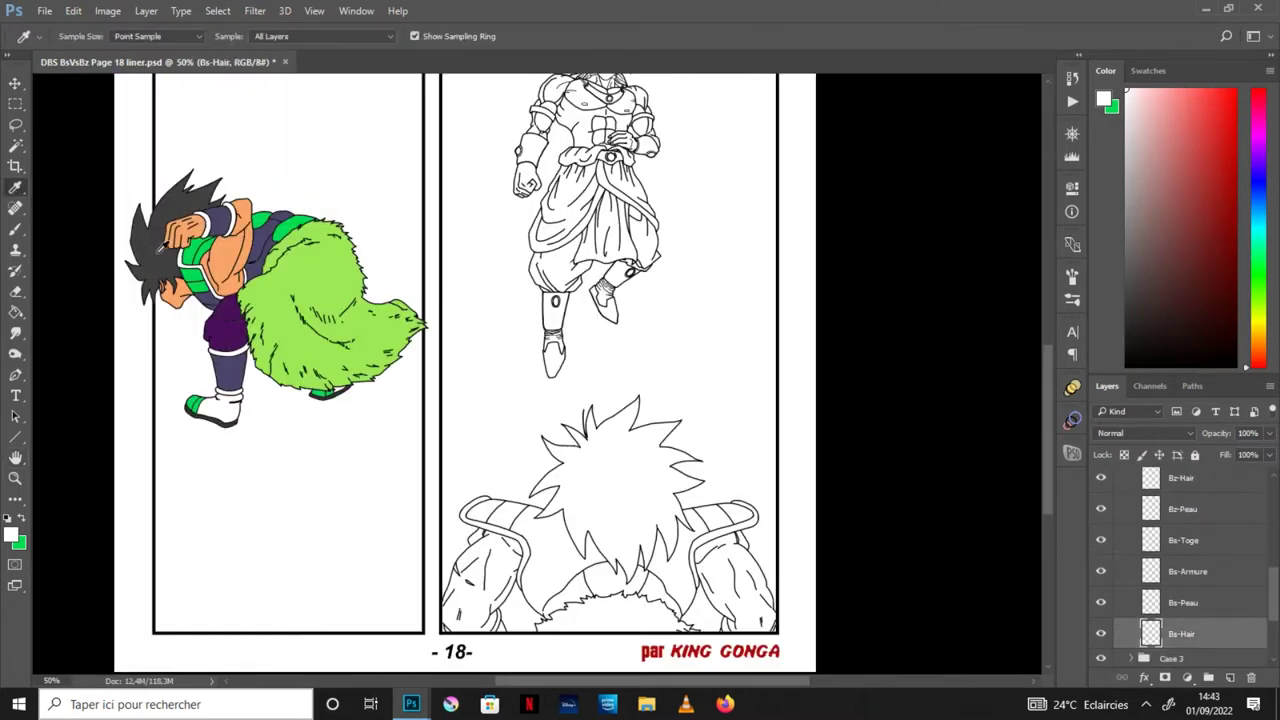
pyautogui.click(15, 311)
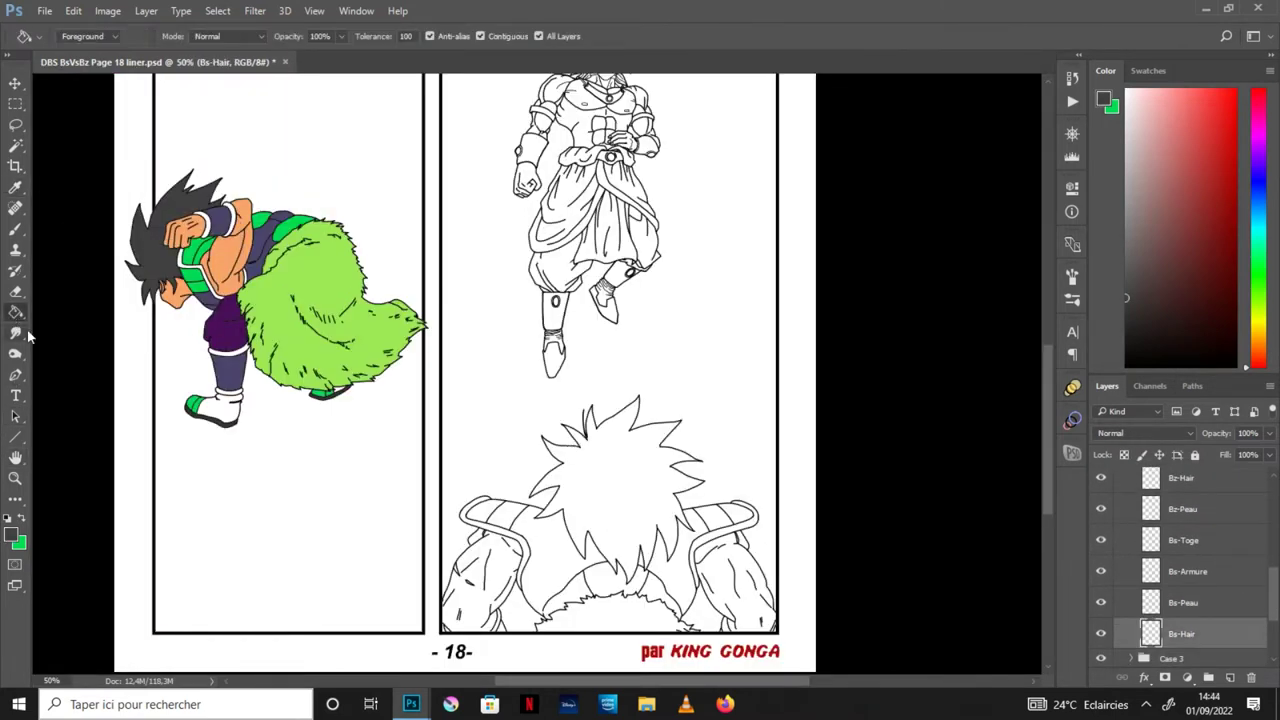
pyautogui.click(617, 487)
pyautogui.click(1145, 433)
pyautogui.click(1132, 162)
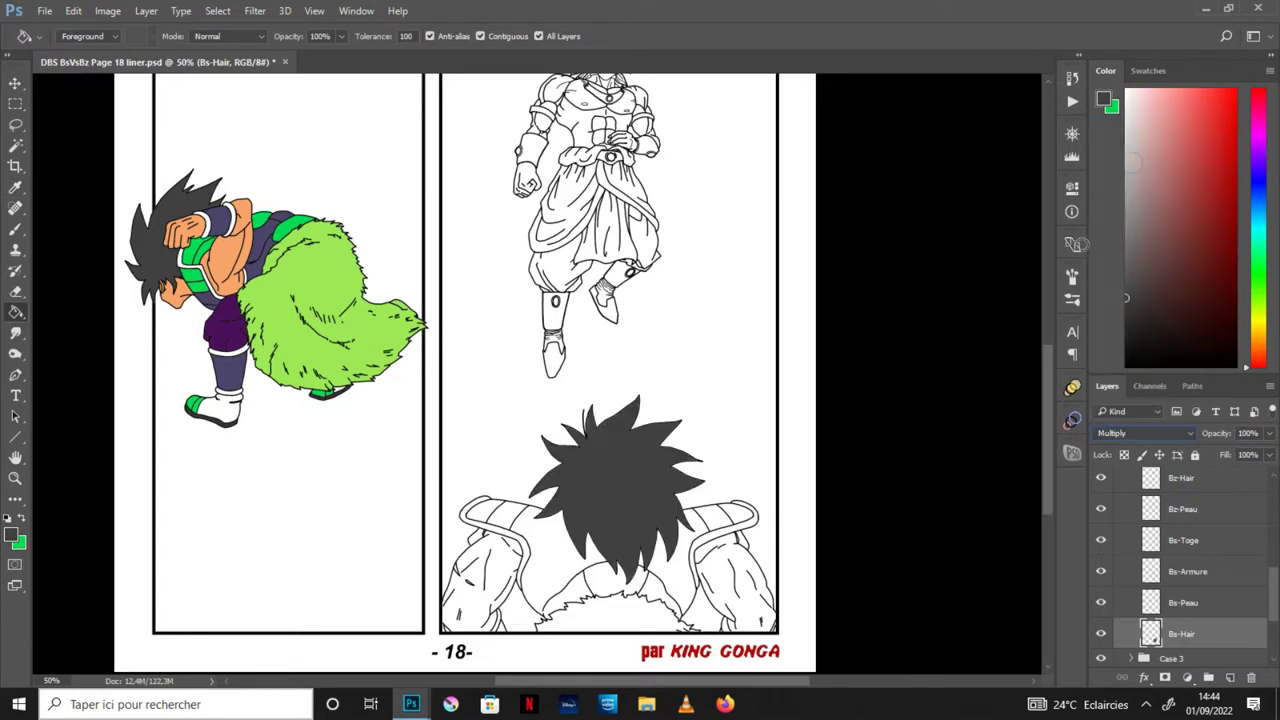
# Step: Set the brush to size 3 and zoom in on the hair
pyautogui.click(24, 461)
pyautogui.scroll(3, 731, 420)
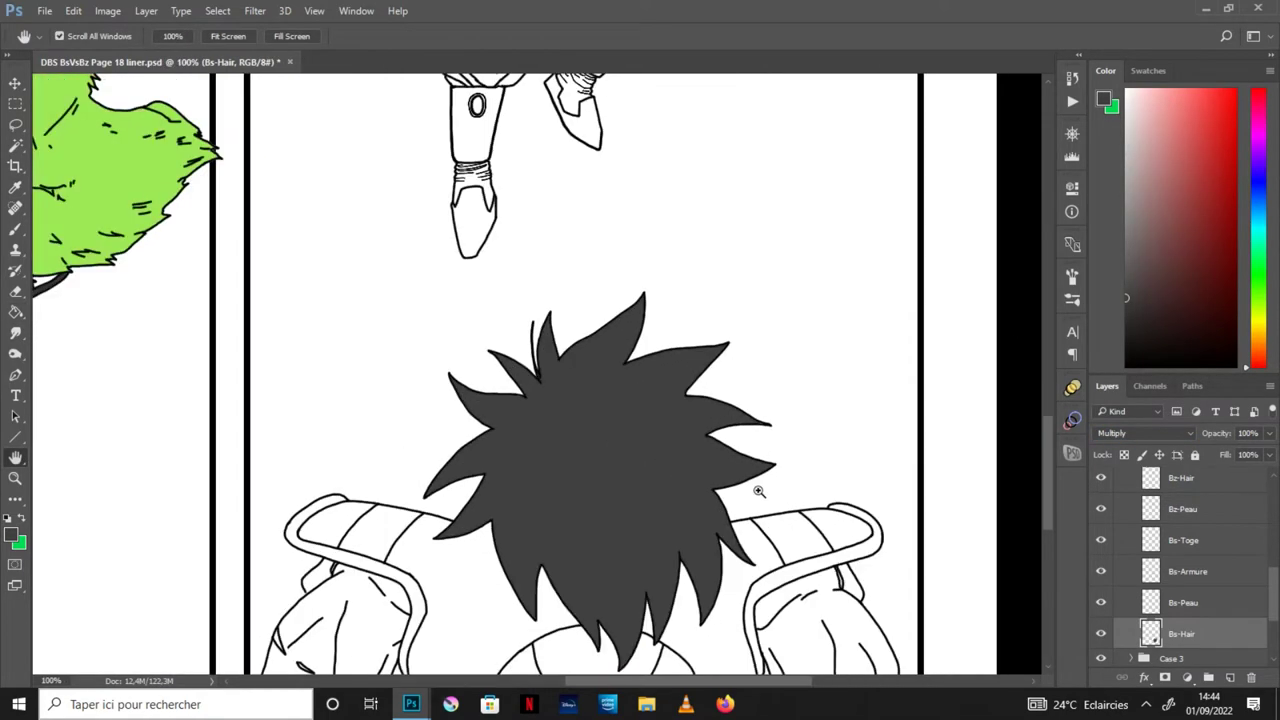
pyautogui.scroll(2, 731, 420)
pyautogui.moveTo(731, 420); pyautogui.dragTo(721, 347)
pyautogui.click(15, 228)
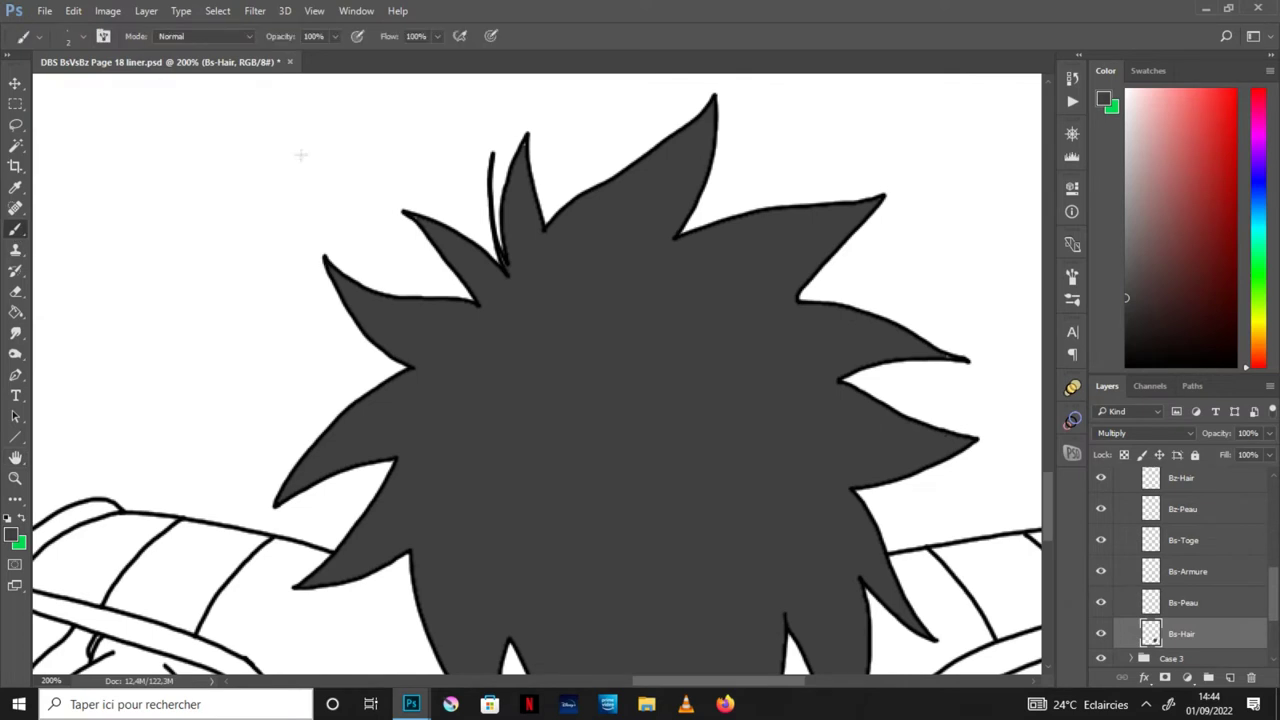
pyautogui.click(85, 40)
pyautogui.press(']')
pyautogui.click(604, 79)
pyautogui.hotkey('ctrl', '+')
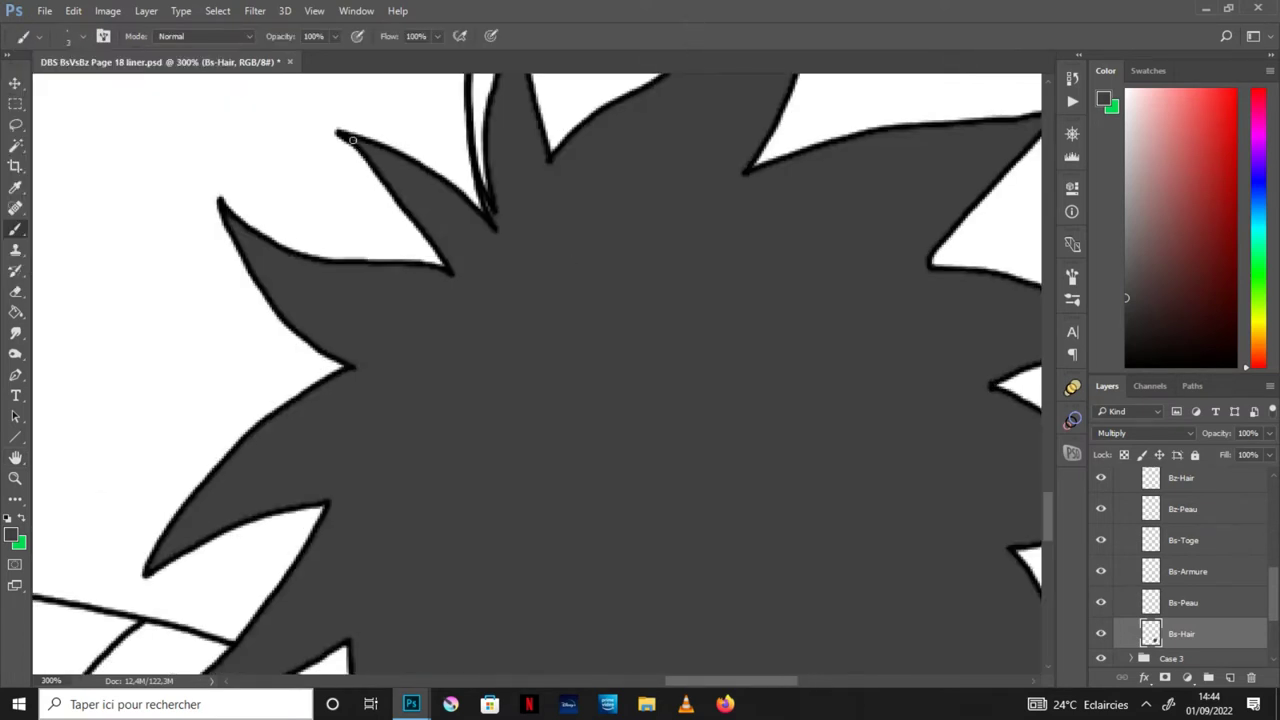
# Step: Pan along the hair tips to inspect the fill, then zoom back out
pyautogui.scroll(5, 549, 434)
pyautogui.hscroll(4, 549, 434)
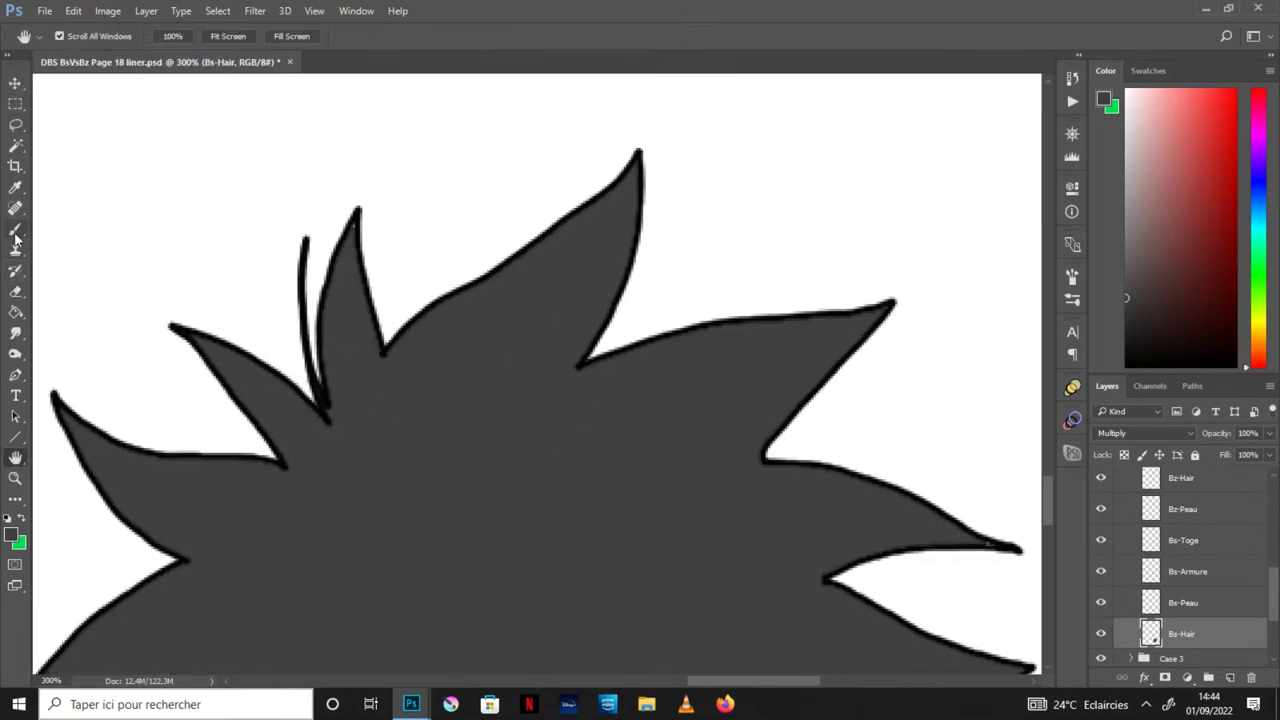
pyautogui.press('space')
pyautogui.moveTo(423, 491); pyautogui.dragTo(110, 285)
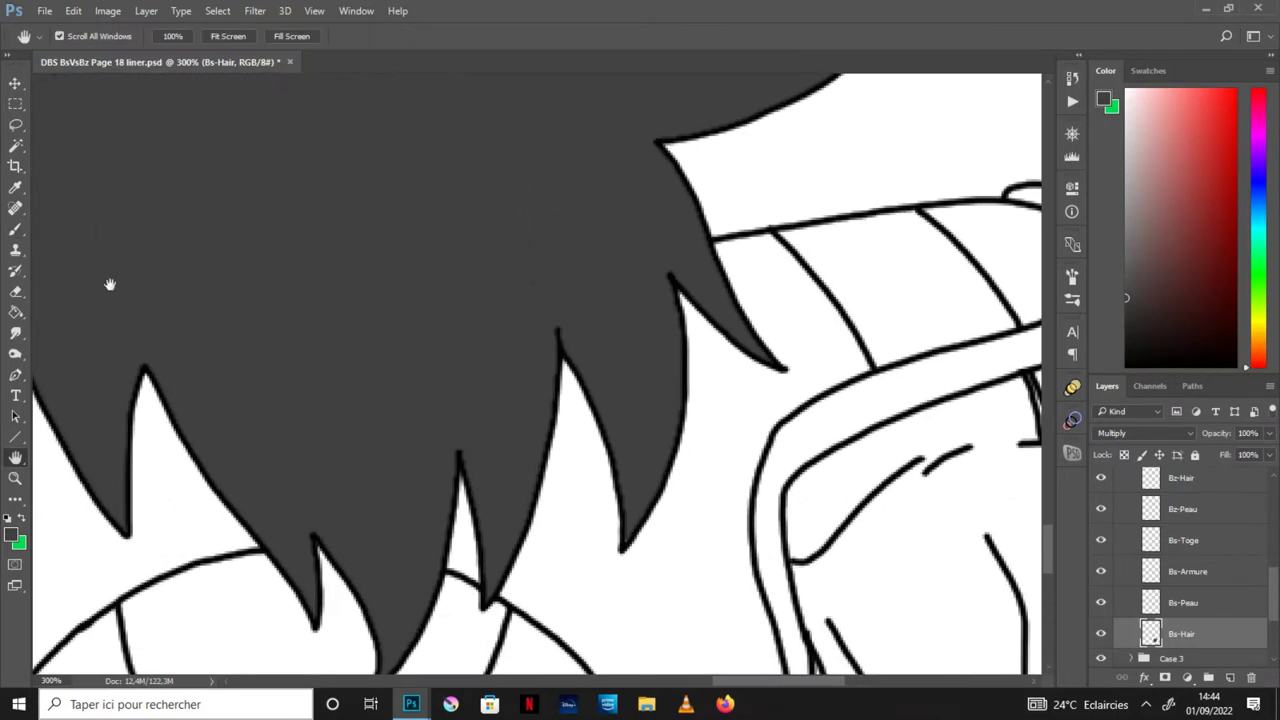
pyautogui.moveTo(478, 424); pyautogui.dragTo(520, 306)
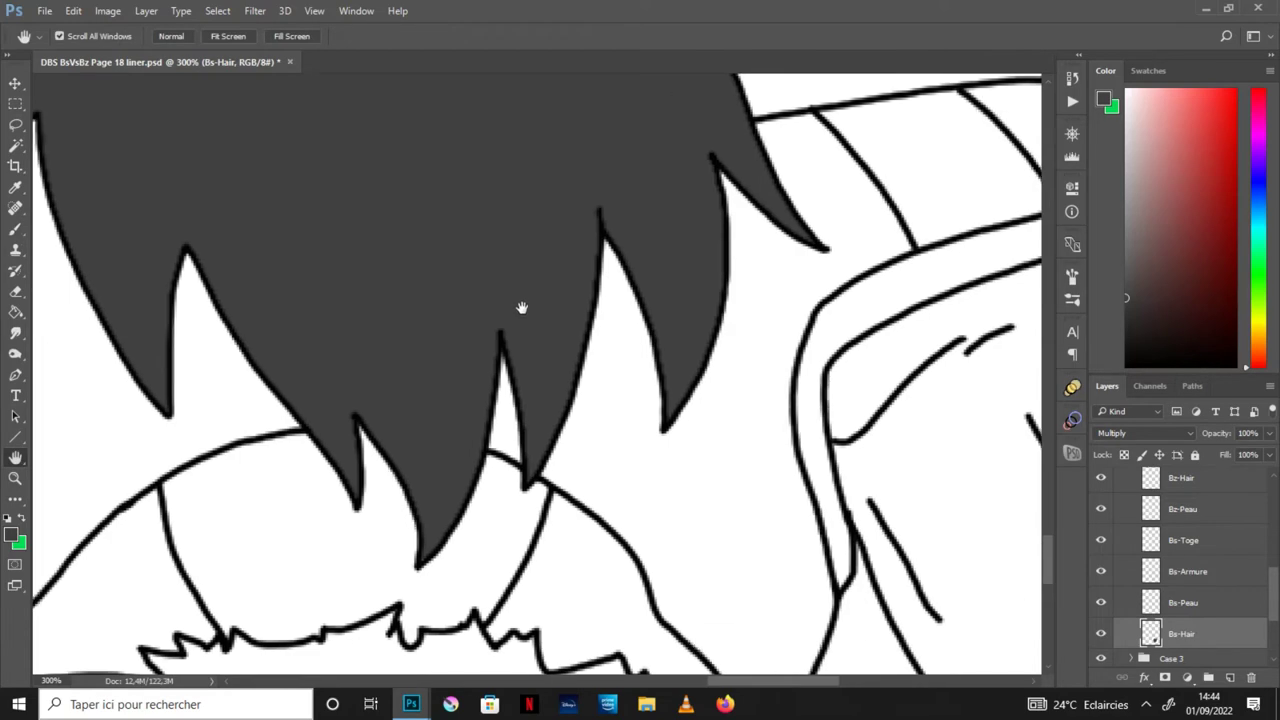
pyautogui.click(17, 459)
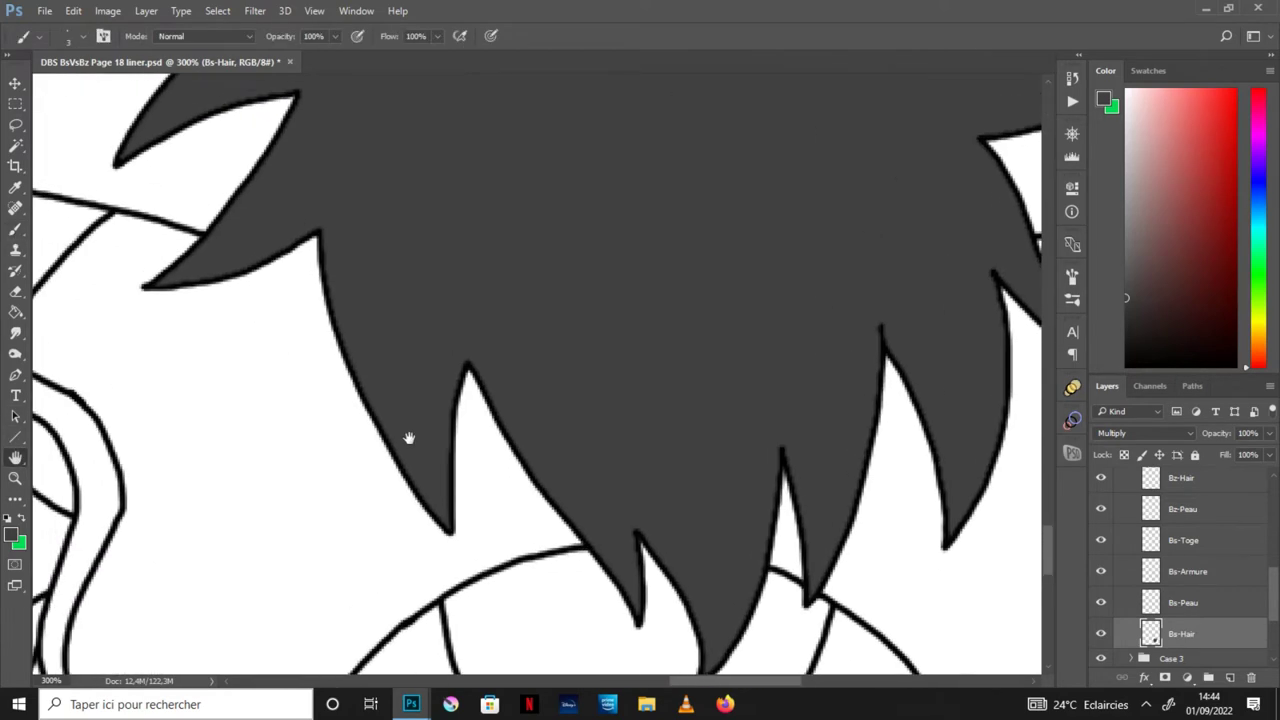
pyautogui.moveTo(409, 434); pyautogui.dragTo(506, 523)
pyautogui.hotkey('ctrl', '-')
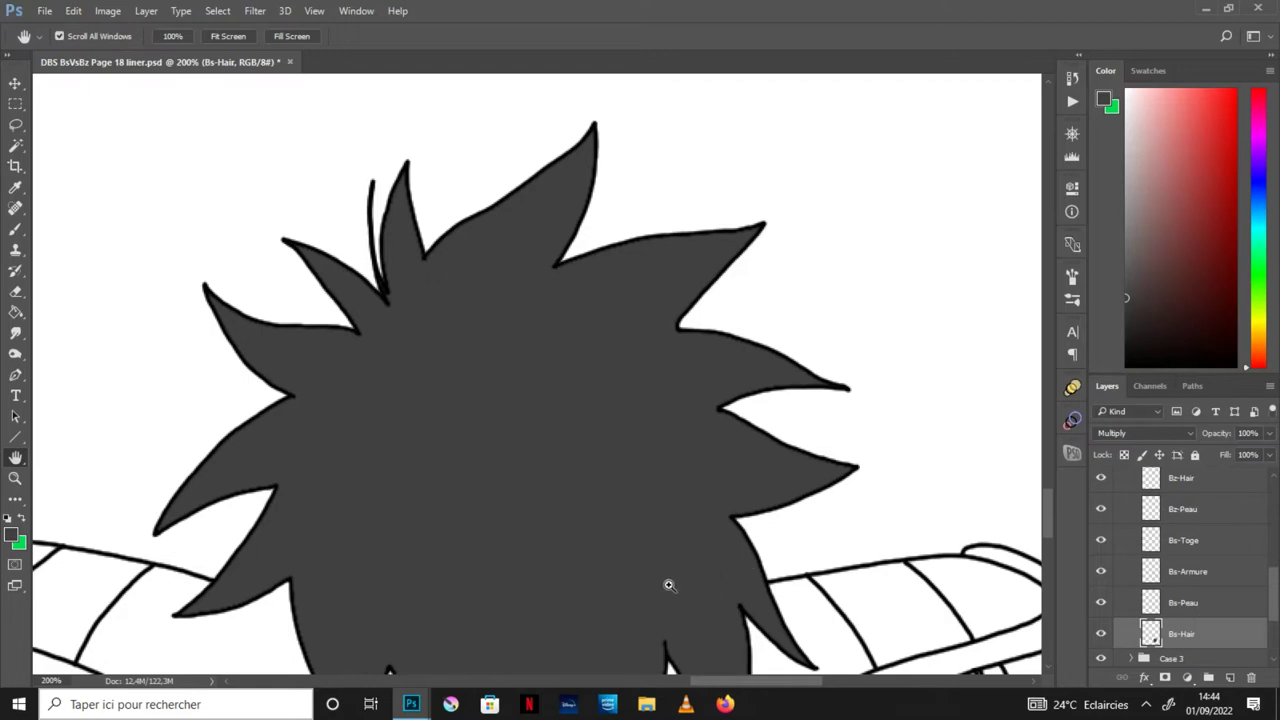
pyautogui.hotkey('ctrl', '-')
pyautogui.moveTo(526, 534); pyautogui.dragTo(583, 455)
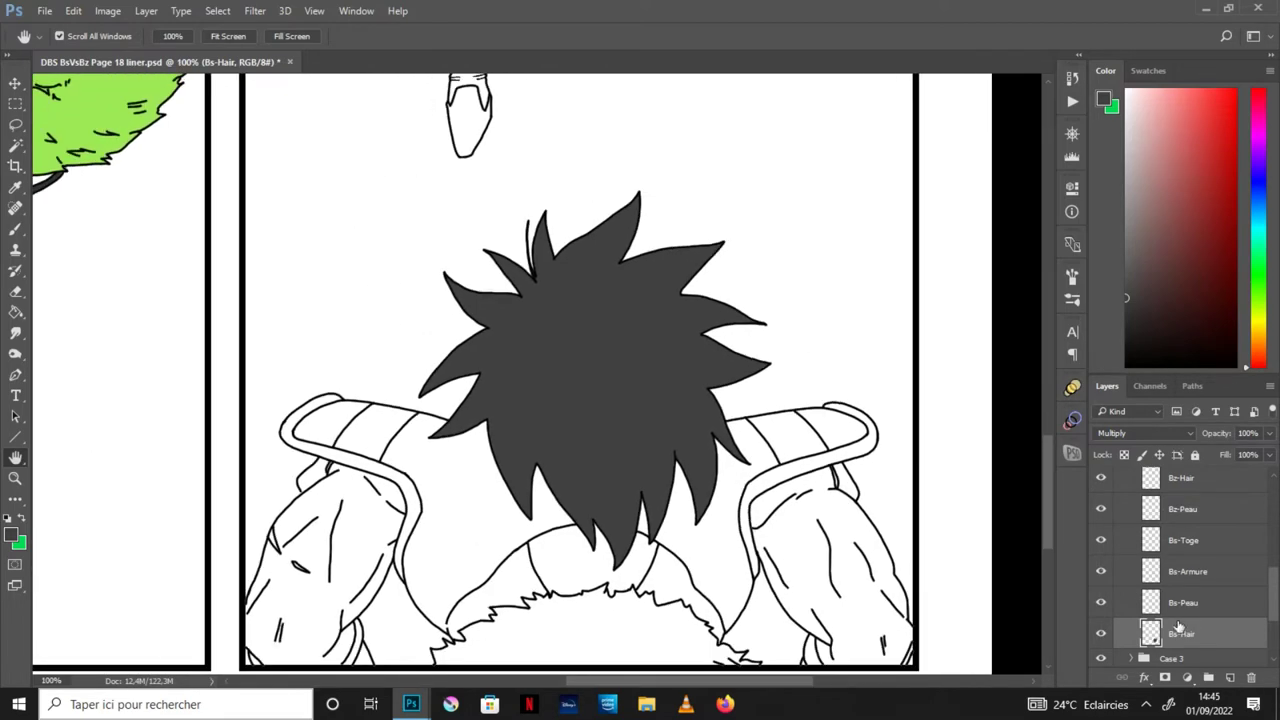
pyautogui.click(1207, 609)
pyautogui.moveTo(200, 440); pyautogui.dragTo(500, 509)
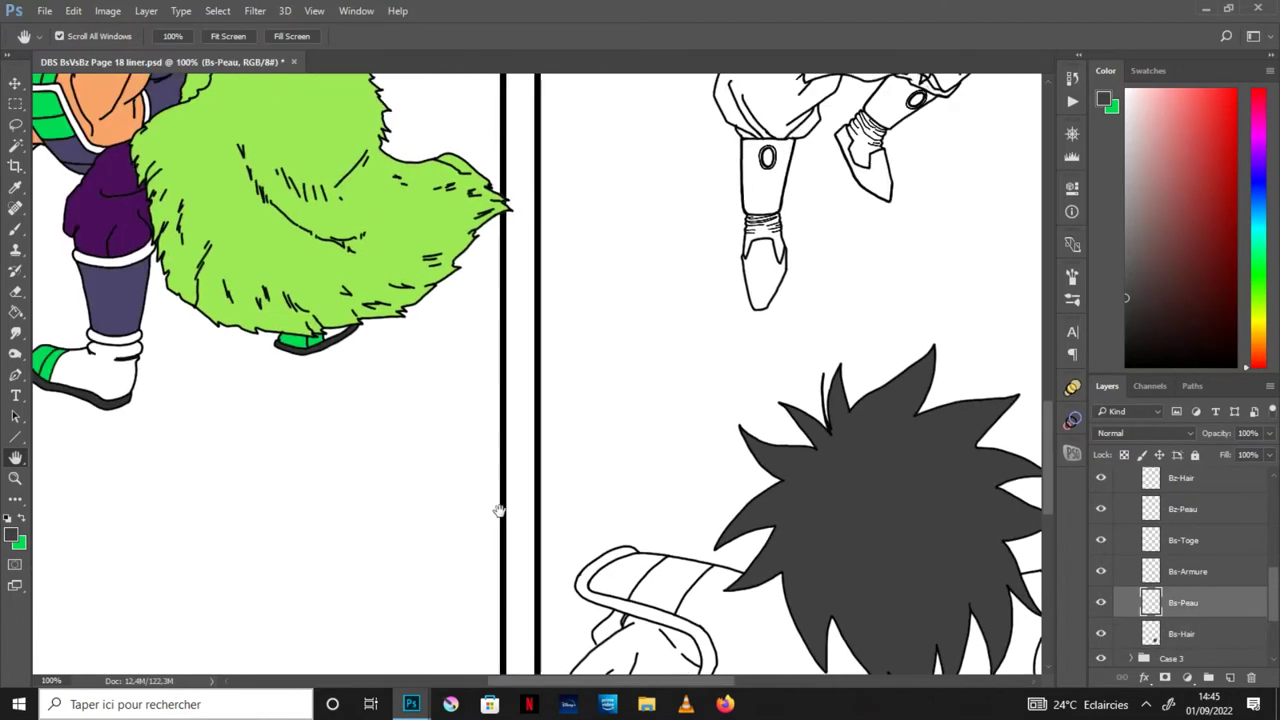
# Step: Sample the orange skin and dark brown shadow colours from an already coloured upper panel
pyautogui.moveTo(300, 200); pyautogui.dragTo(663, 274)
pyautogui.moveTo(350, 200)
pyautogui.mouseDown()
pyautogui.moveTo(510, 385)
pyautogui.moveTo(489, 524)
pyautogui.mouseUp()
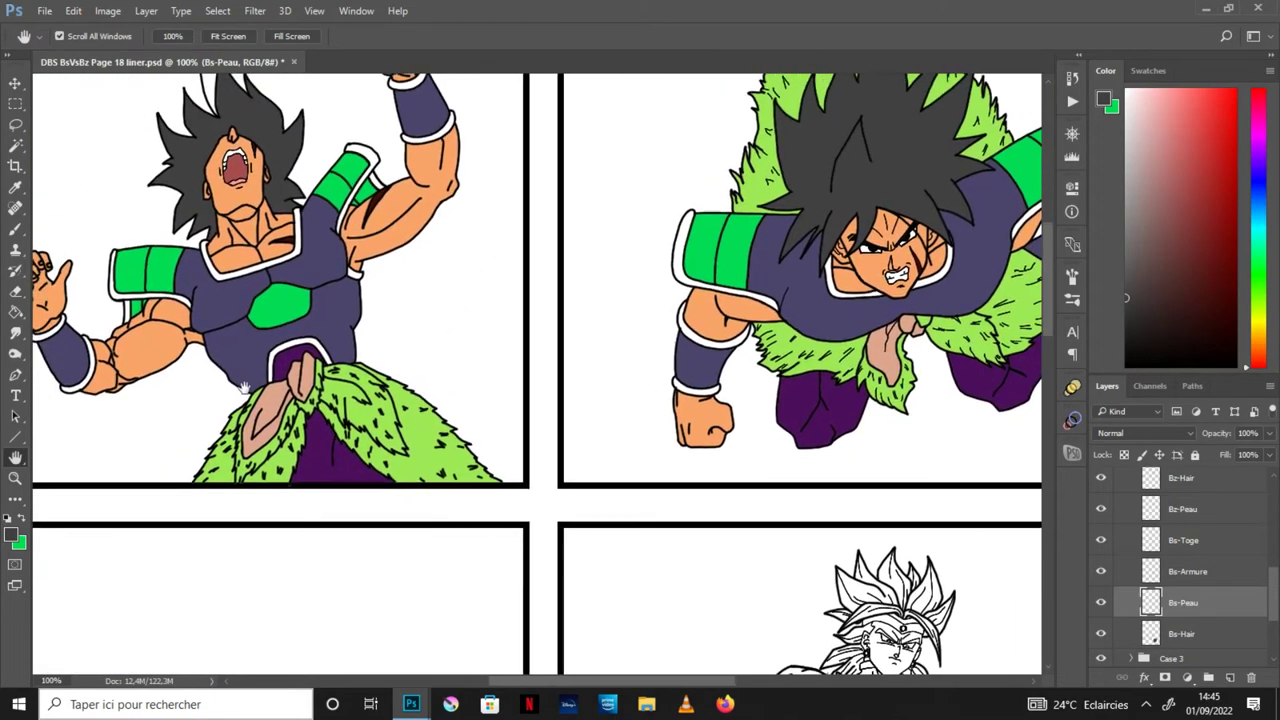
pyautogui.press('i')
pyautogui.moveTo(245, 194); pyautogui.dragTo(286, 284)
pyautogui.click(298, 236)
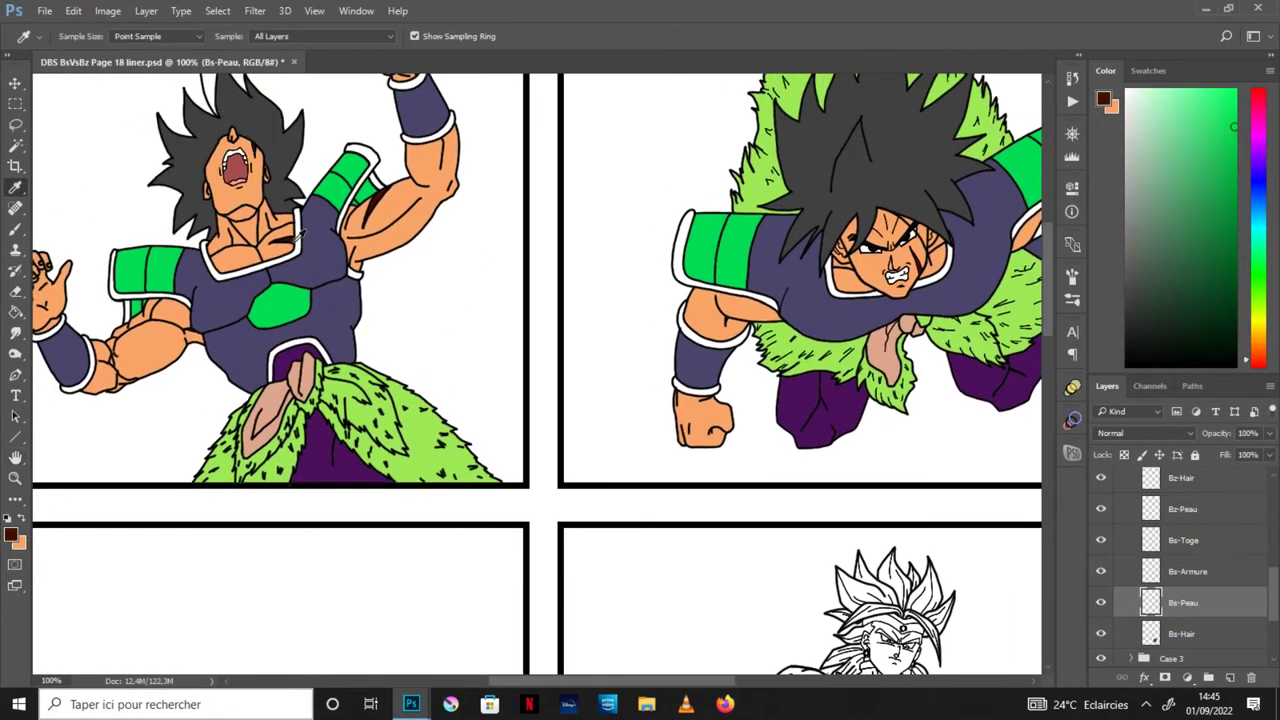
pyautogui.press('h')
pyautogui.moveTo(763, 543); pyautogui.dragTo(443, 113)
pyautogui.moveTo(851, 597)
pyautogui.mouseDown()
pyautogui.moveTo(711, 228)
pyautogui.moveTo(748, 98)
pyautogui.mouseUp()
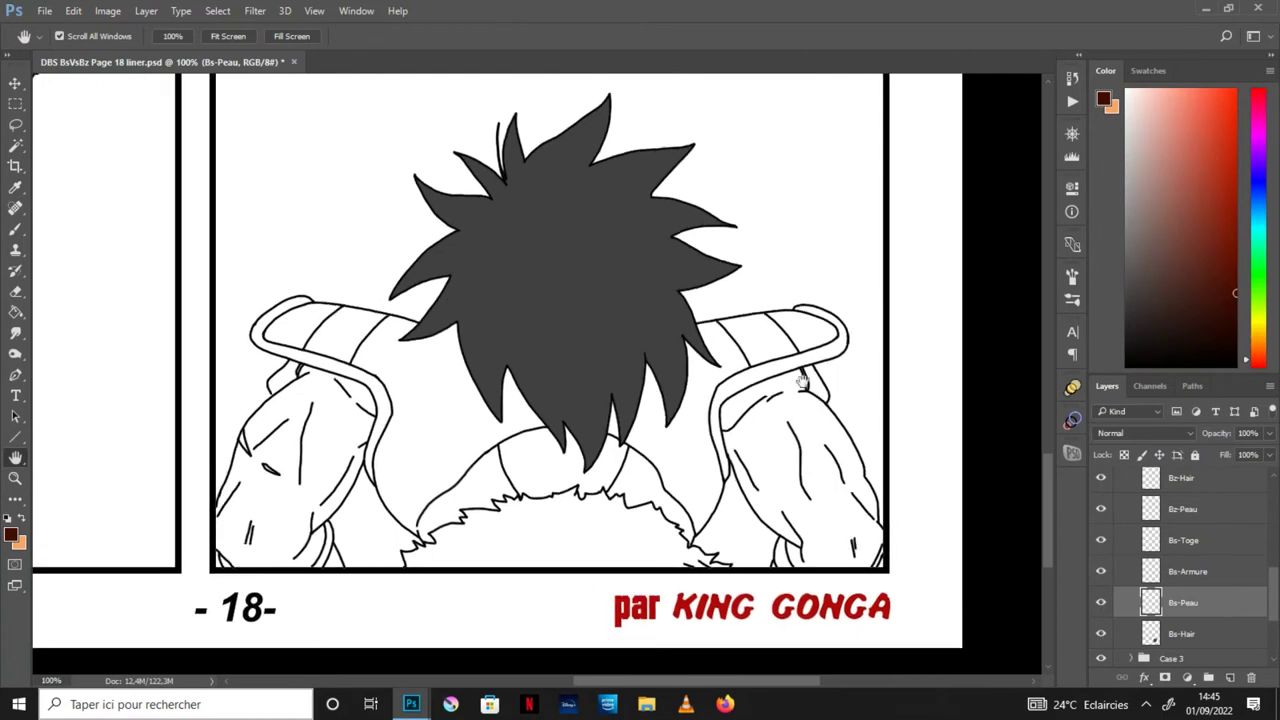
# Step: Fill both arms of the back-view figure with orange skin on Bs-Peau
pyautogui.press('x')
pyautogui.press('g')
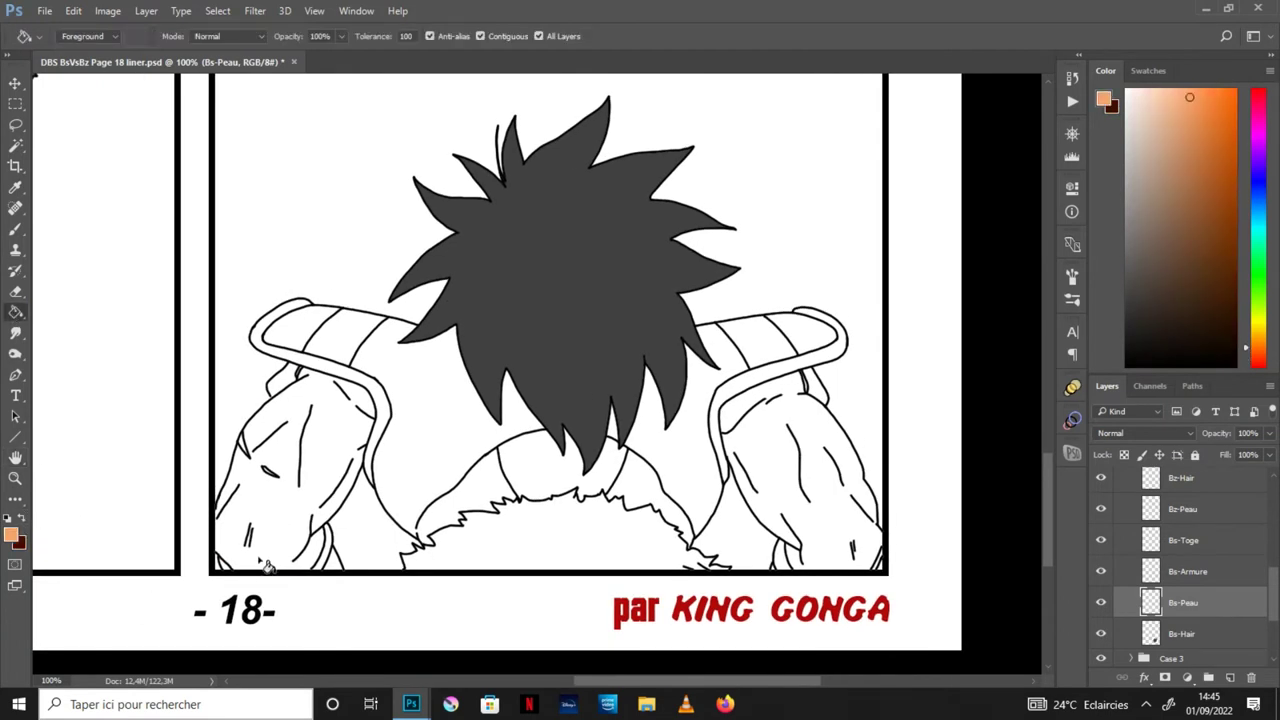
pyautogui.click(263, 563)
pyautogui.click(789, 488)
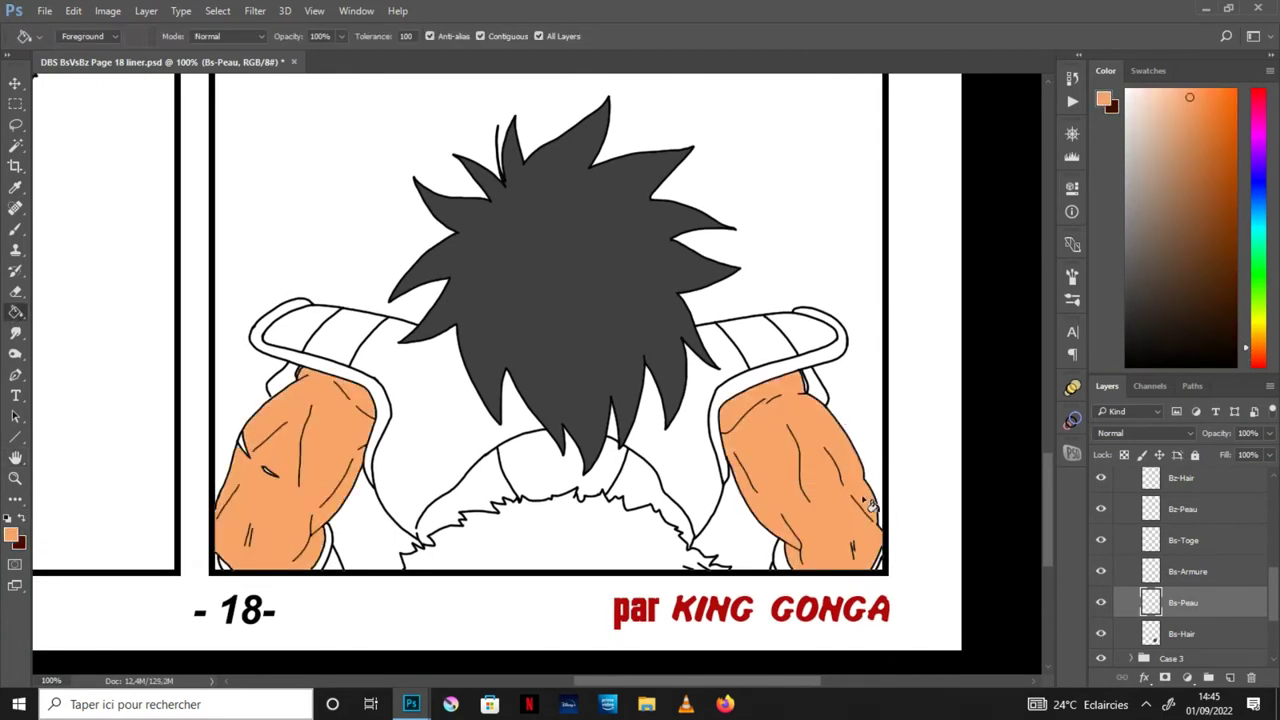
# Step: Zoom in on the bottom panel's left arm and fill its small gap dark brown
pyautogui.click(22, 520)
pyautogui.hotkey('ctrl', '-')
pyautogui.hotkey('ctrl', '-')
pyautogui.click(16, 457)
pyautogui.moveTo(633, 100); pyautogui.dragTo(603, 497)
pyautogui.scroll(-1, 590, 517)
pyautogui.scroll(-5, 590, 517)
pyautogui.hotkey('ctrl', '+')
pyautogui.scroll(-3, 595, 525)
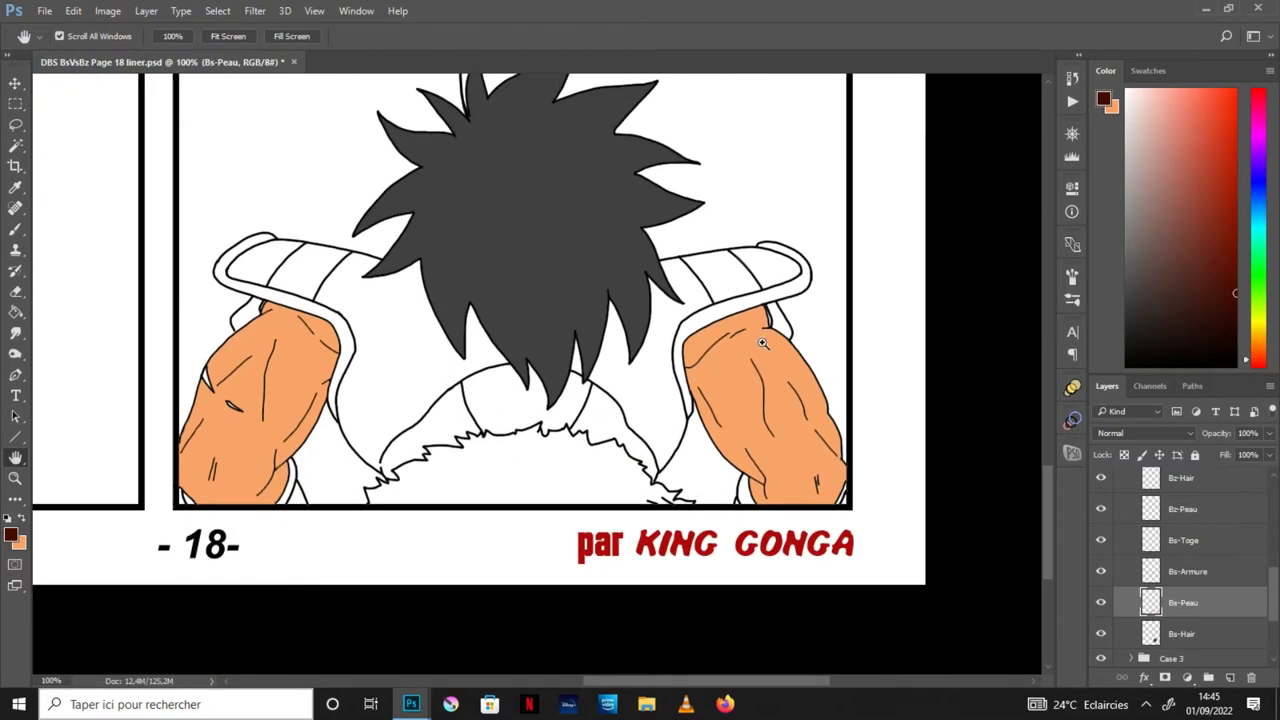
pyautogui.hotkey('ctrl', '+')
pyautogui.press('g')
pyautogui.click(157, 365)
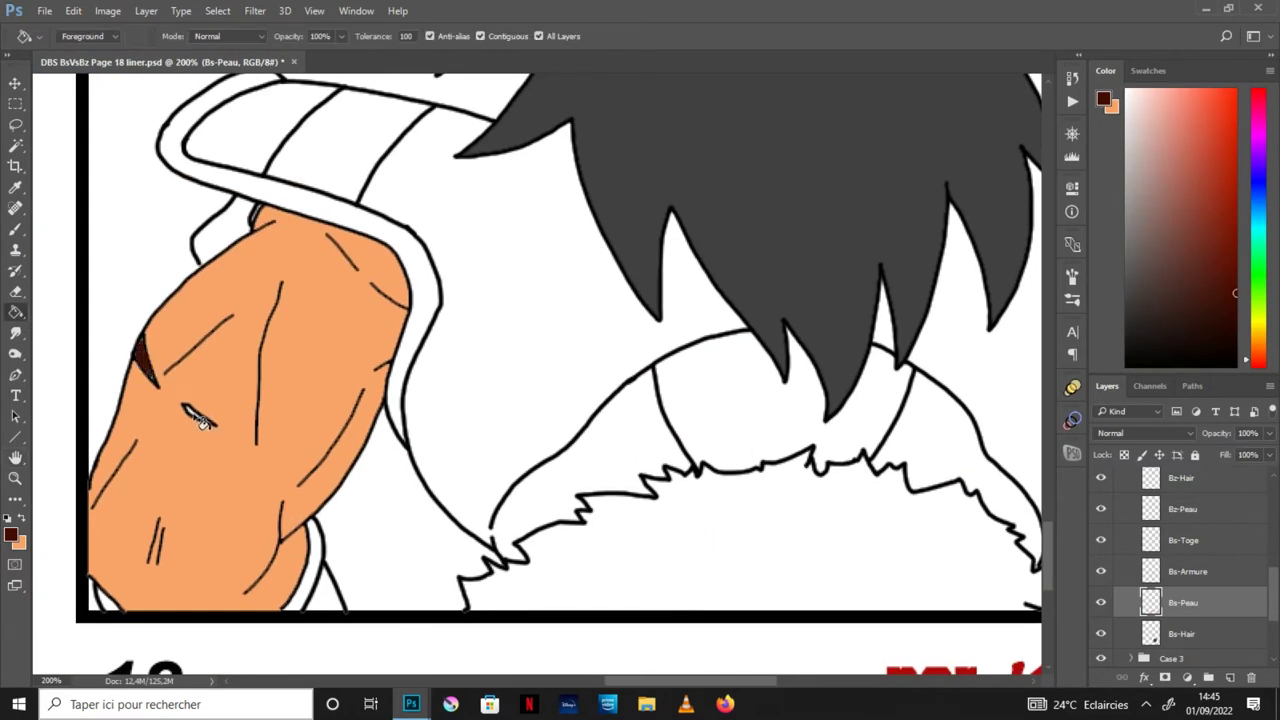
# Step: Set the Bs-Peau layer's blend mode to Multiply, then select the Bs-Armure layer
pyautogui.press('b')
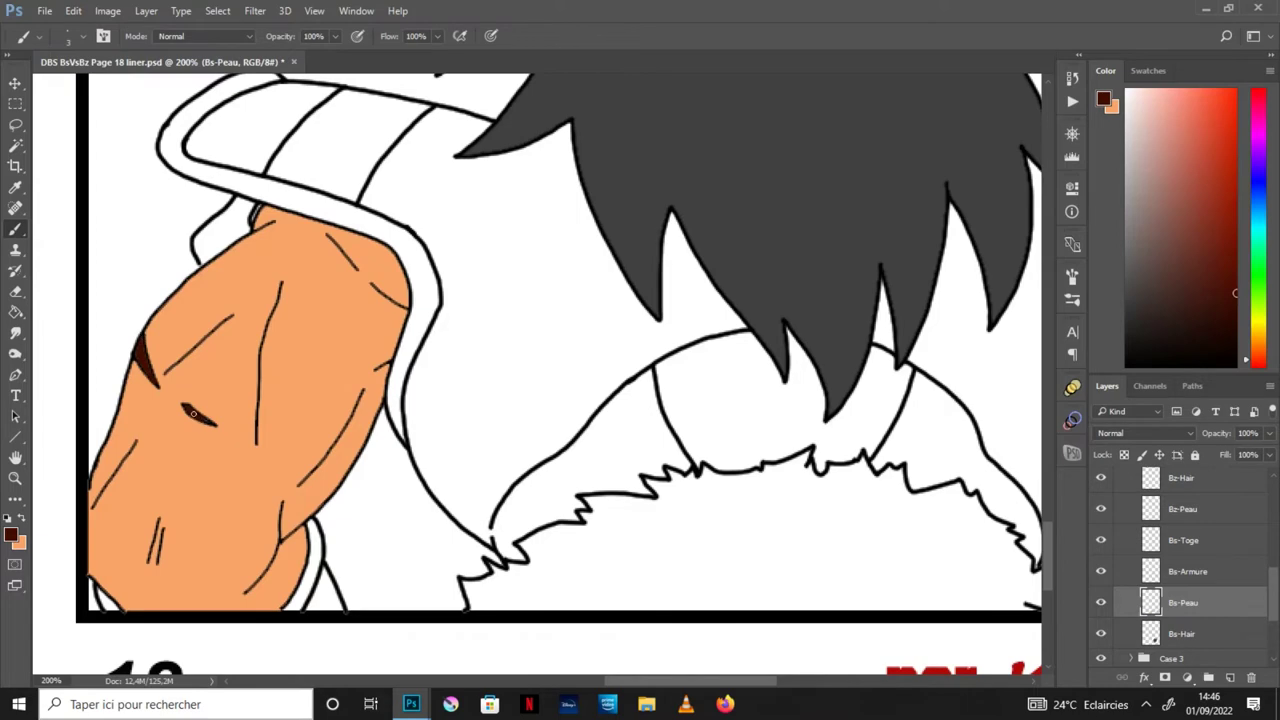
pyautogui.click(1145, 433)
pyautogui.click(1110, 167)
pyautogui.click(15, 457)
pyautogui.hotkey('ctrl', '-')
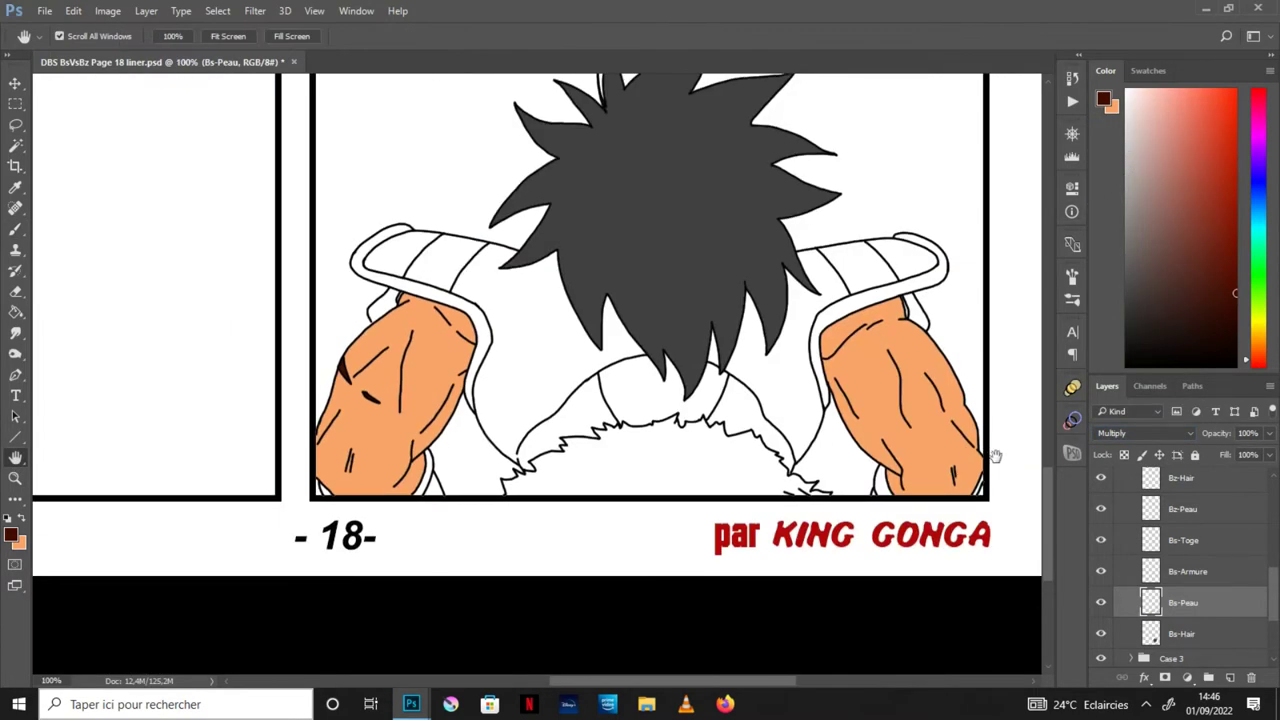
pyautogui.click(1205, 577)
pyautogui.moveTo(171, 314); pyautogui.dragTo(657, 480)
# Step: Sample the dark blue armour and green shoulder-pad colours from the other panel's figure
pyautogui.moveTo(578, 226); pyautogui.dragTo(508, 466)
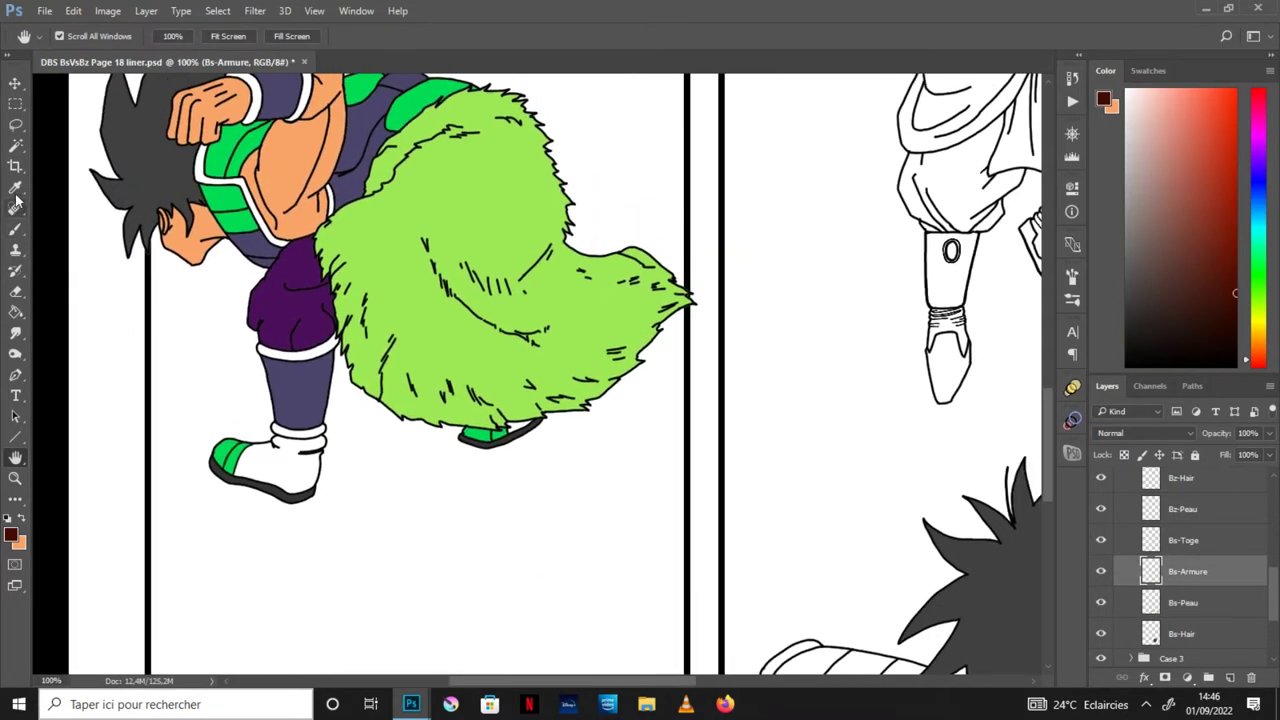
pyautogui.click(15, 188)
pyautogui.click(243, 251)
pyautogui.click(230, 190)
pyautogui.click(15, 457)
pyautogui.moveTo(720, 428)
pyautogui.mouseDown()
pyautogui.moveTo(668, 404)
pyautogui.moveTo(270, 75)
pyautogui.mouseUp()
# Step: Fill the shoulder pads and collar green and the torso armour dark blue
pyautogui.click(15, 311)
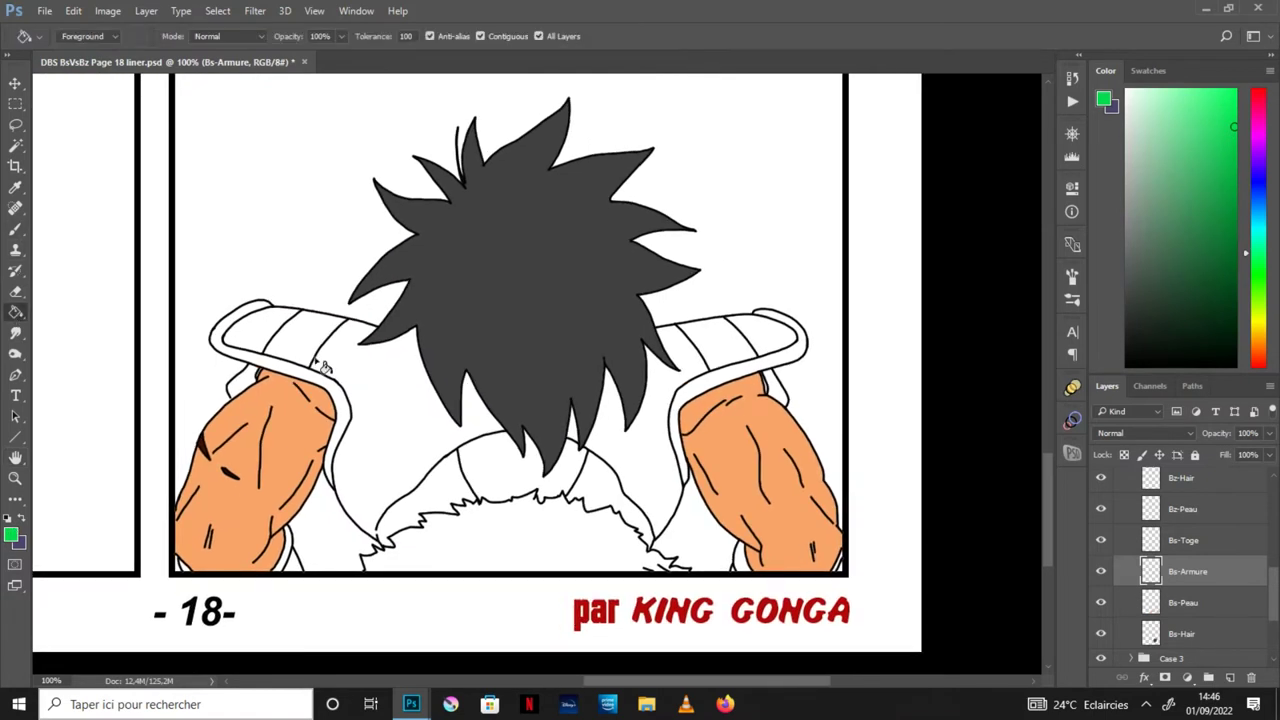
pyautogui.click(296, 344)
pyautogui.click(748, 345)
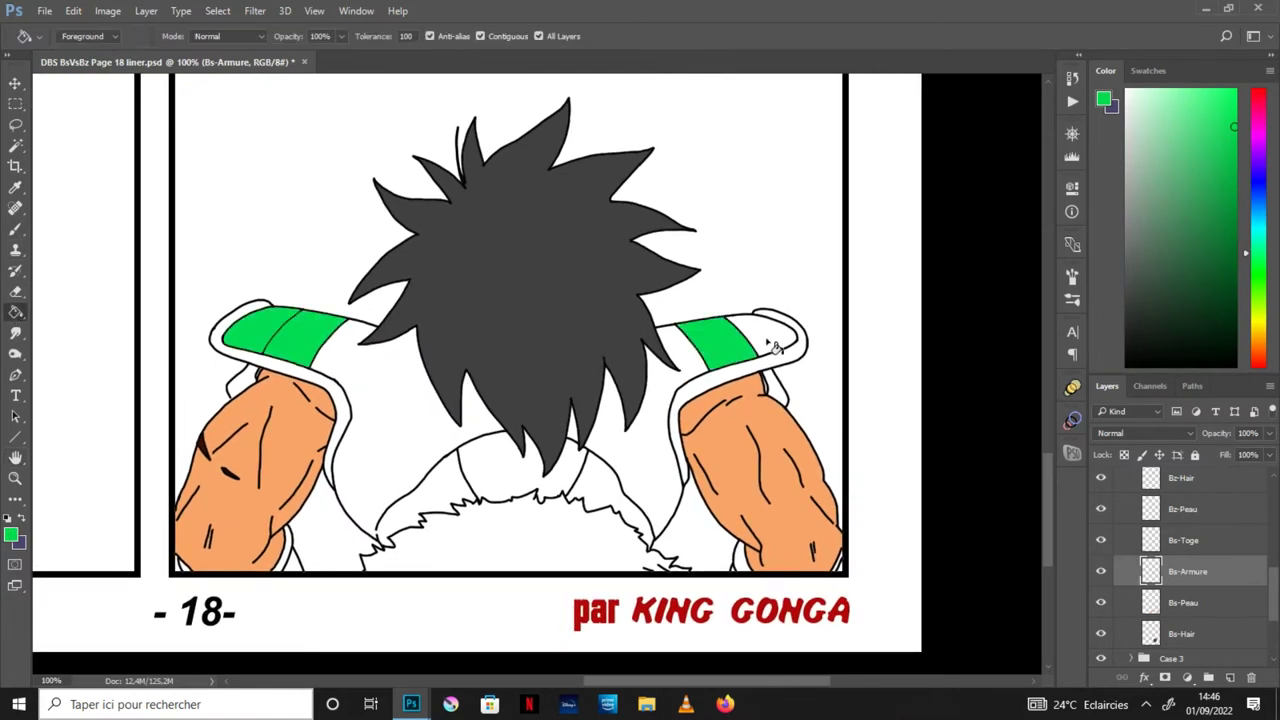
pyautogui.click(528, 478)
pyautogui.press('x')
pyautogui.click(400, 430)
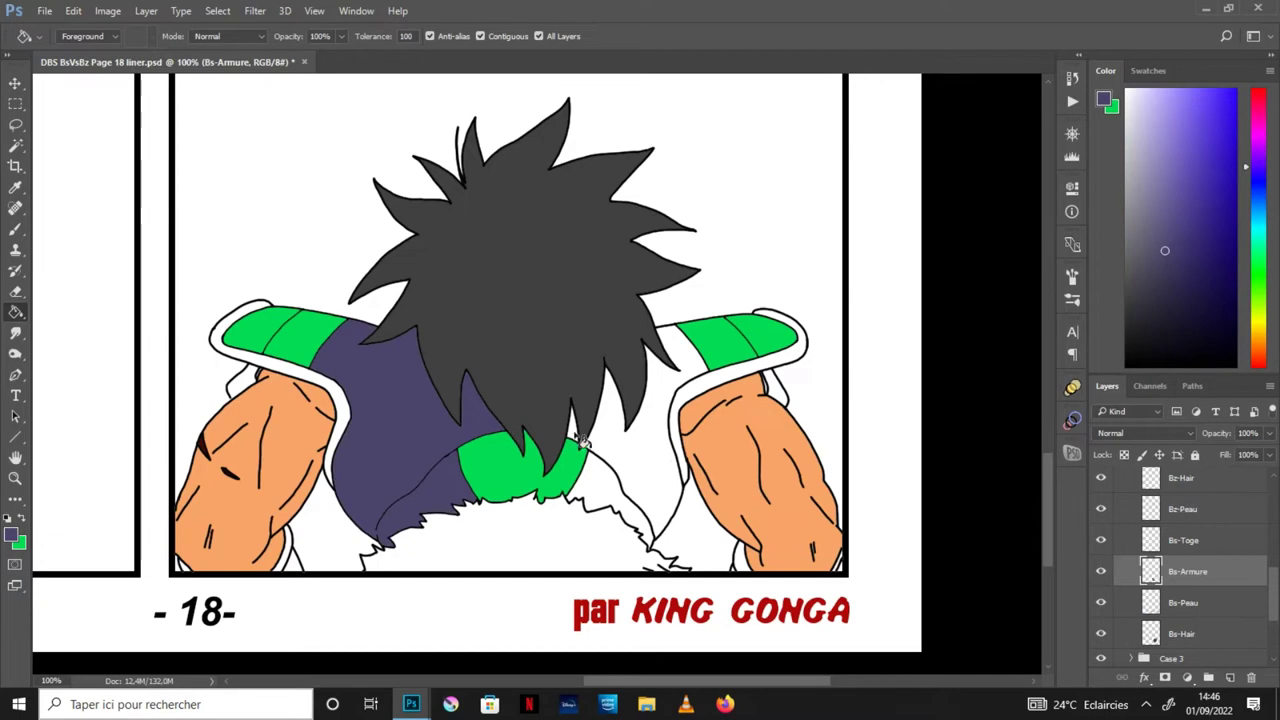
pyautogui.click(646, 455)
pyautogui.click(612, 499)
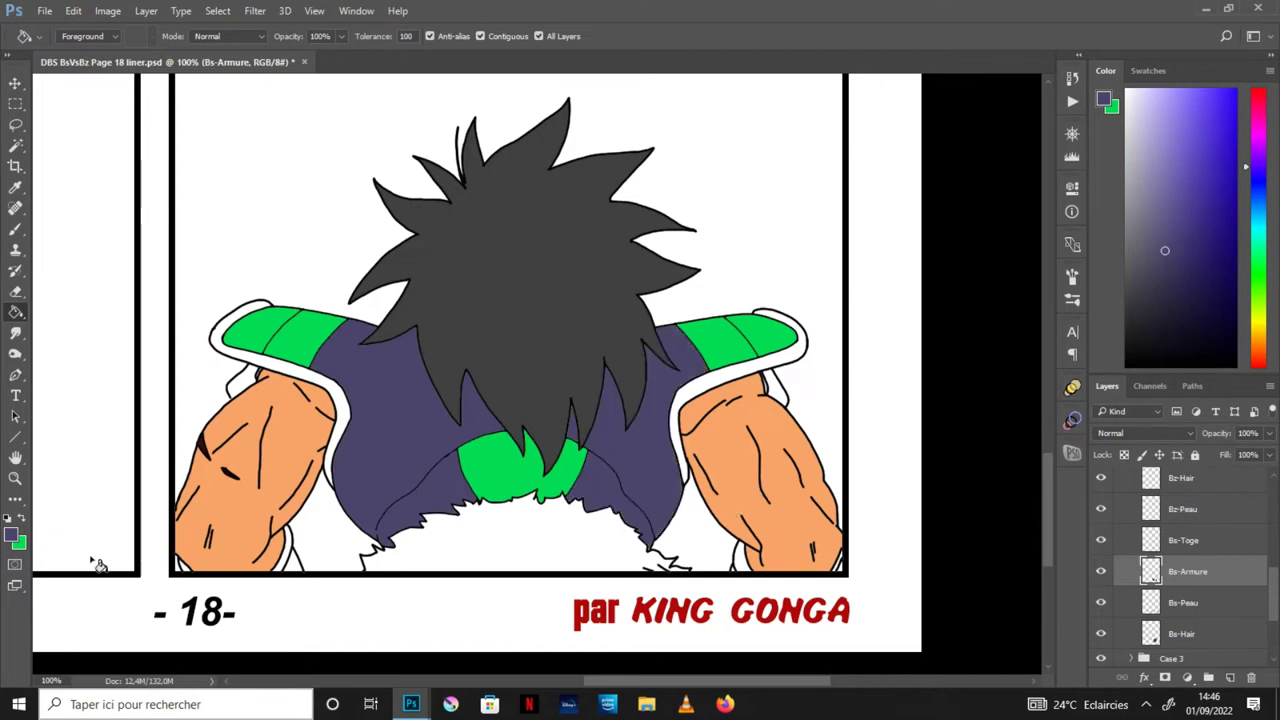
# Step: Zoom in and fill a small white gap in the armour purple
pyautogui.press('h')
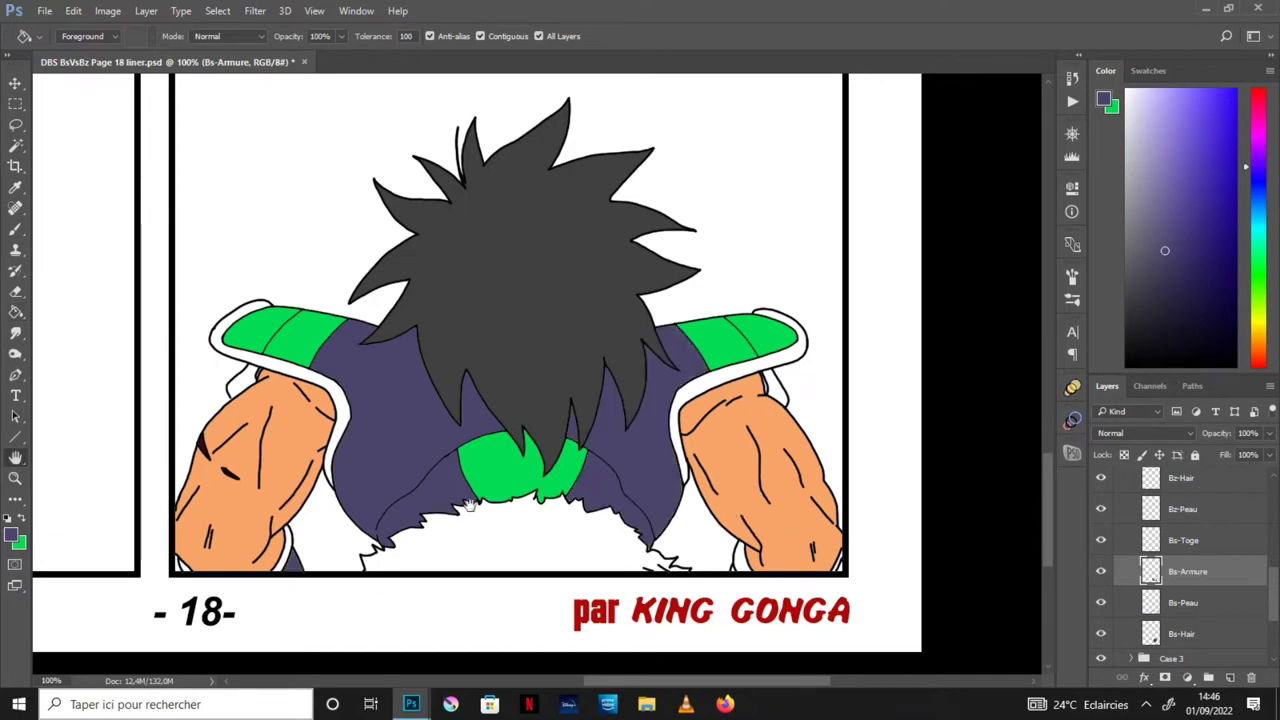
pyautogui.scroll(2, 694, 434)
pyautogui.click(17, 312)
pyautogui.click(576, 503)
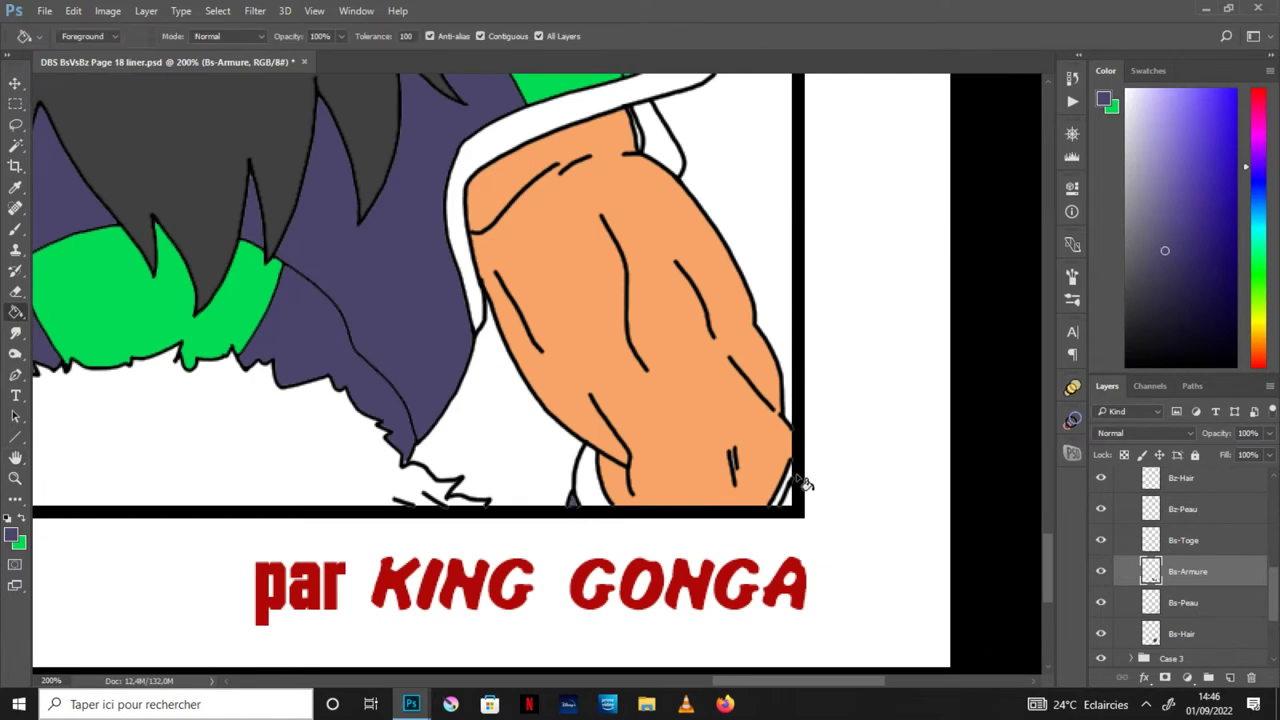
pyautogui.press('x')
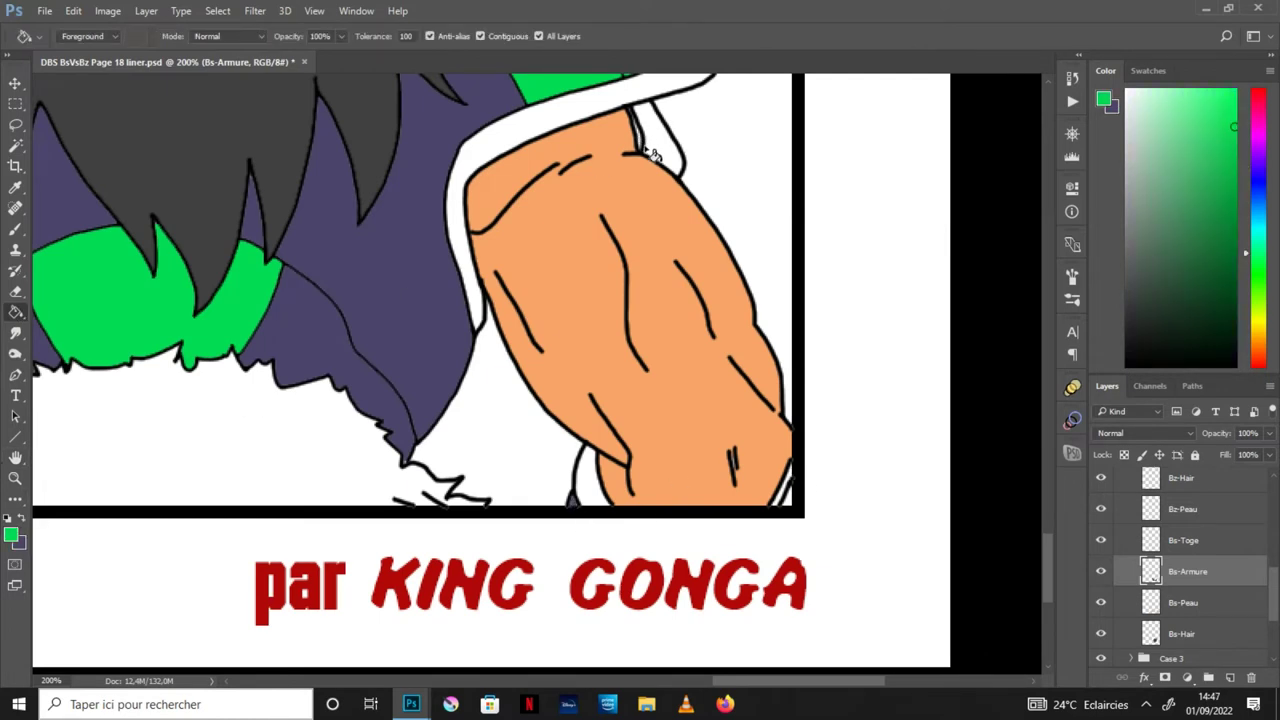
pyautogui.press('b')
# Step: Set the Bs-Armure layer to Multiply and check the shoulders and -18- page footer
pyautogui.click(1140, 433)
pyautogui.click(1112, 244)
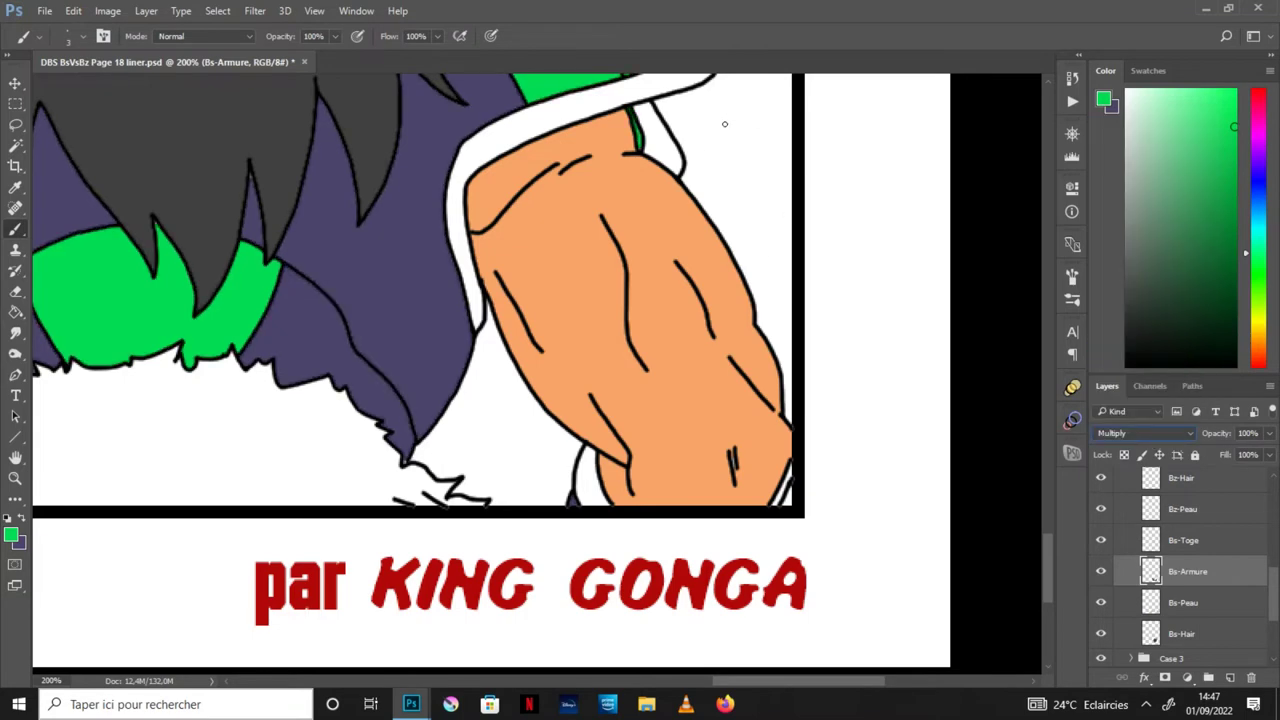
pyautogui.press('x')
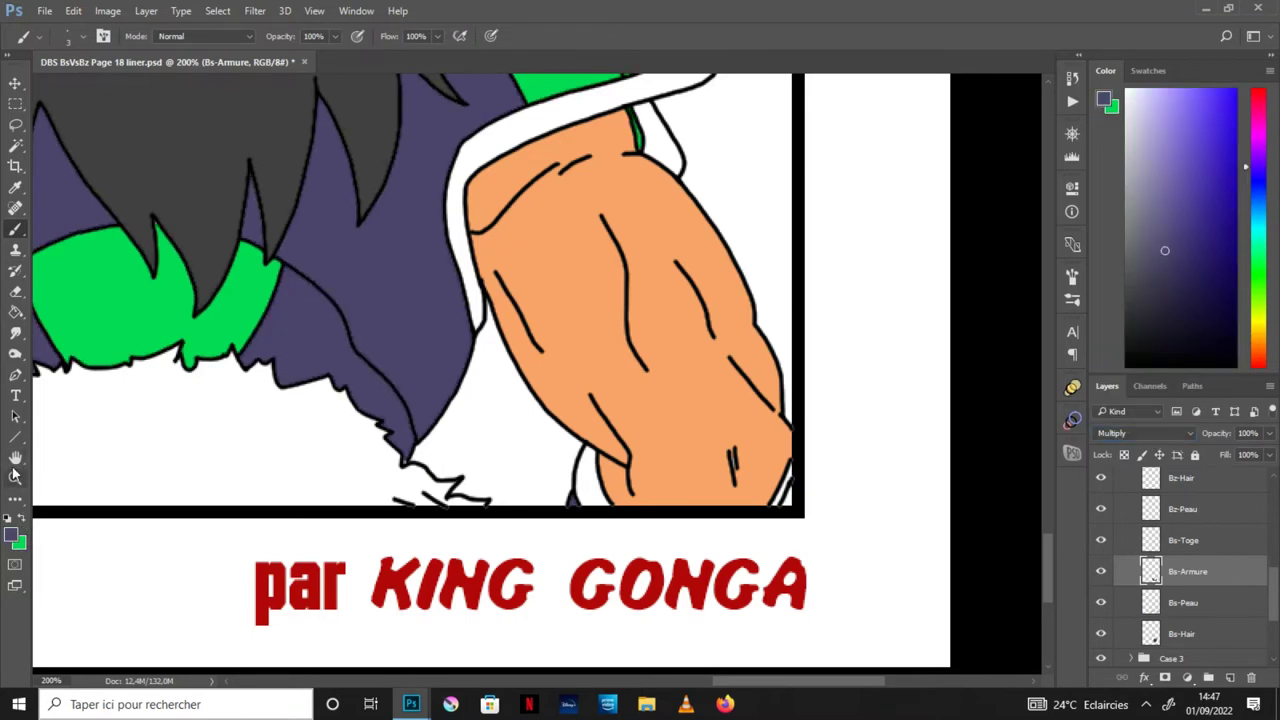
pyautogui.click(15, 457)
pyautogui.moveTo(640, 428); pyautogui.dragTo(689, 374)
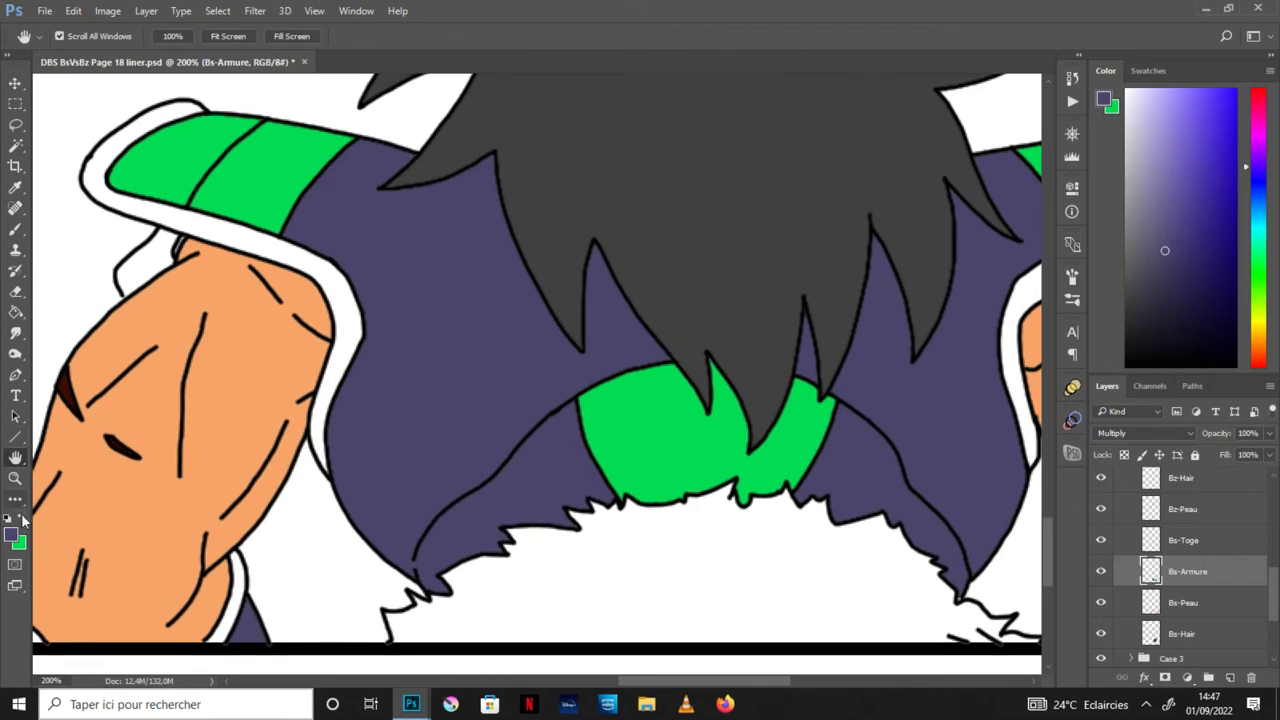
pyautogui.click(23, 522)
pyautogui.click(15, 228)
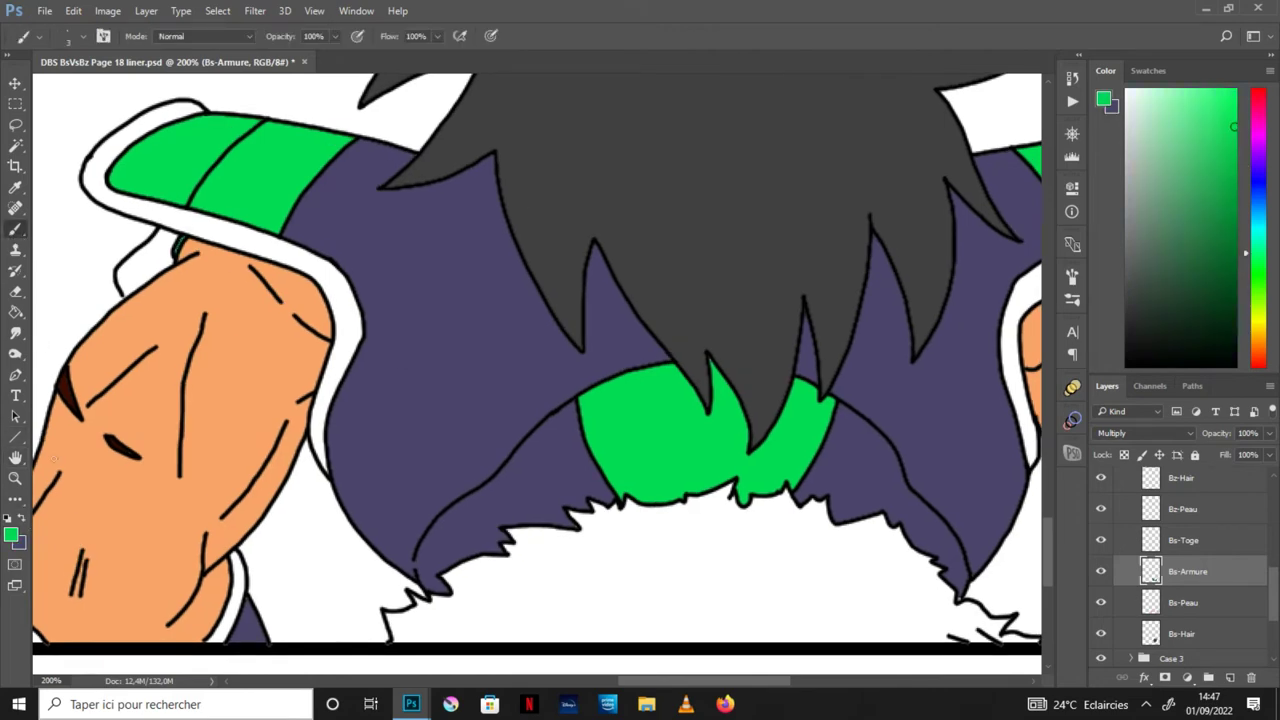
pyautogui.click(15, 457)
pyautogui.moveTo(394, 531); pyautogui.dragTo(474, 333)
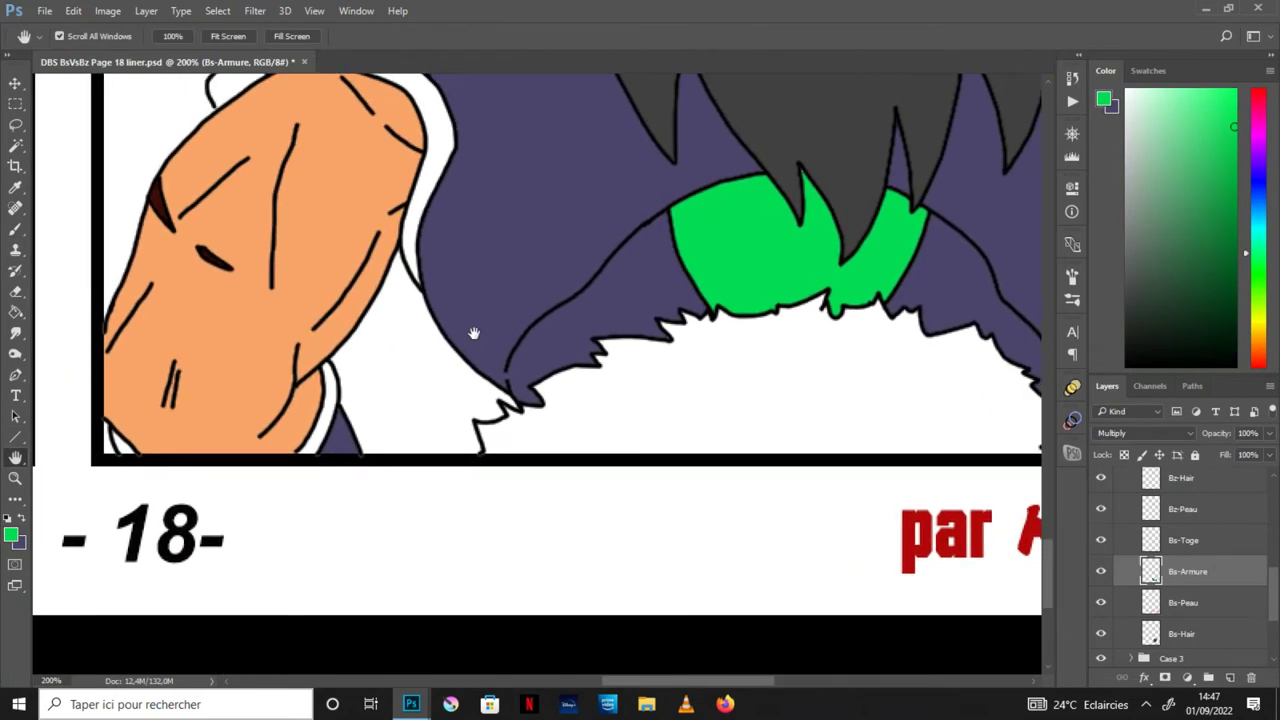
pyautogui.moveTo(382, 330); pyautogui.dragTo(383, 360)
# Step: Reset the colours to black and white, then sample the orange skin from the right arm
pyautogui.click(9, 518)
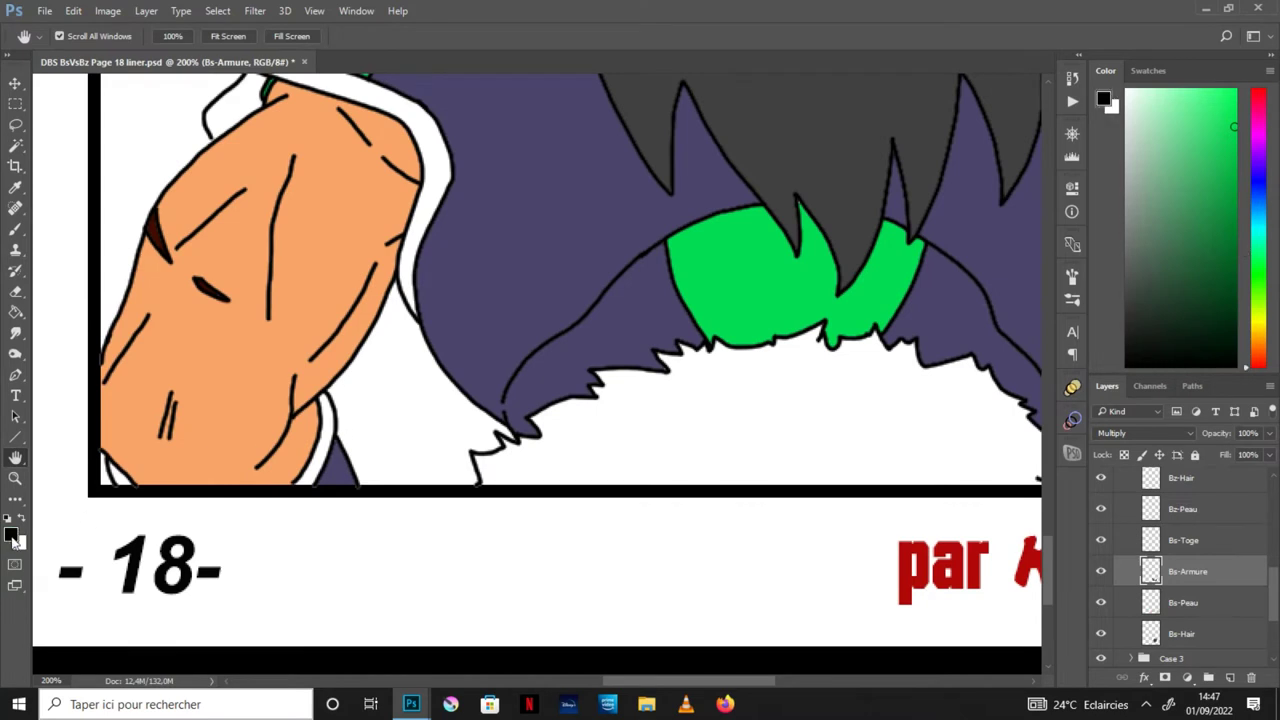
pyautogui.click(22, 519)
pyautogui.click(15, 228)
pyautogui.rightClick(212, 138)
pyautogui.press('g')
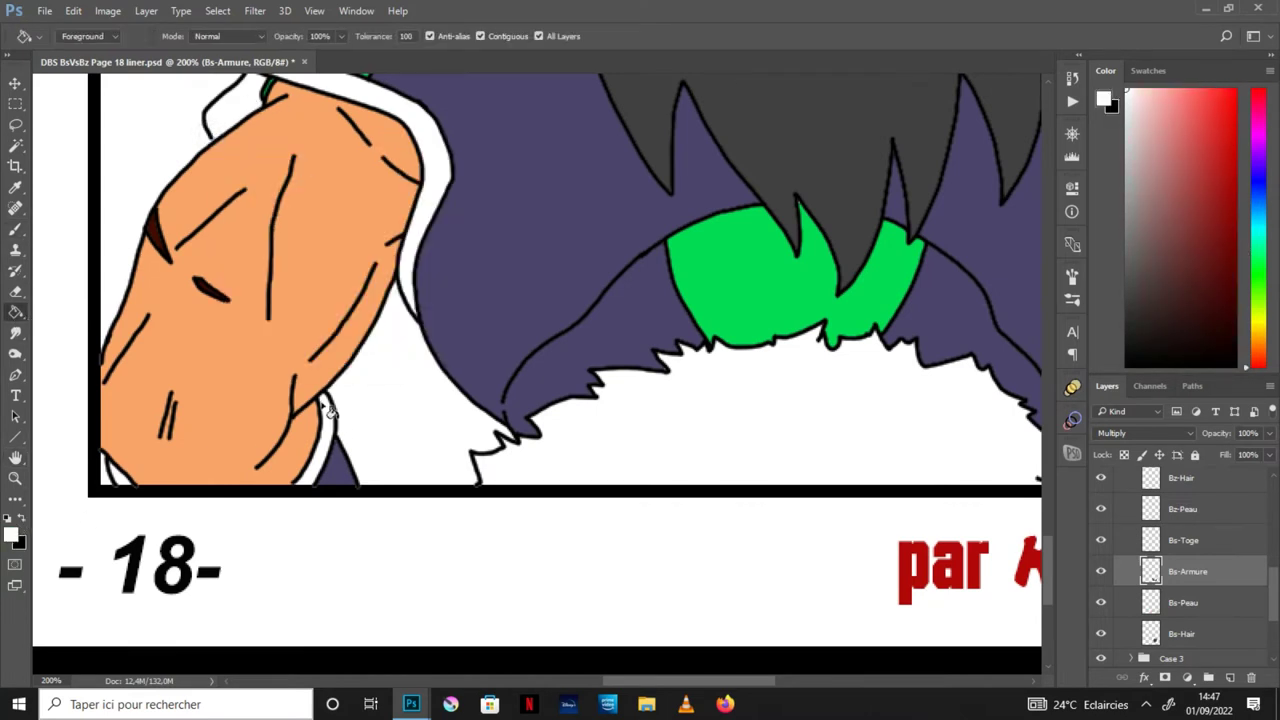
pyautogui.moveTo(623, 200); pyautogui.dragTo(523, 371)
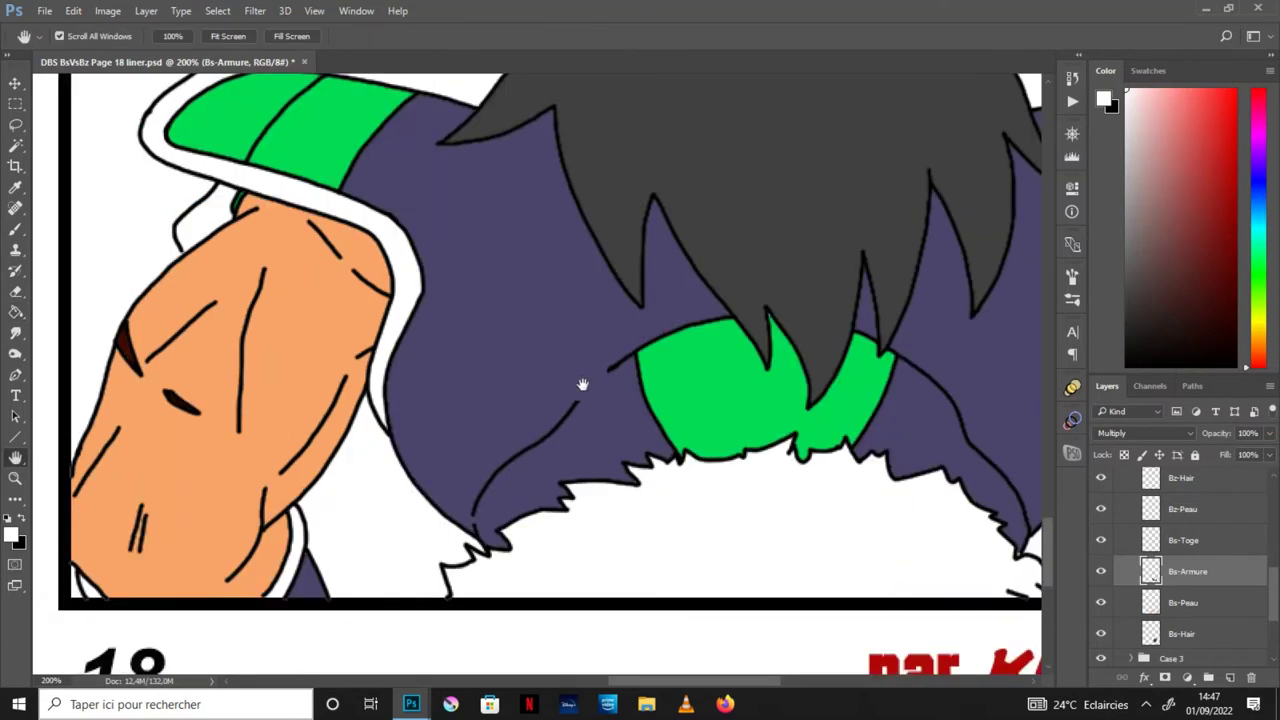
pyautogui.moveTo(758, 385); pyautogui.dragTo(343, 363)
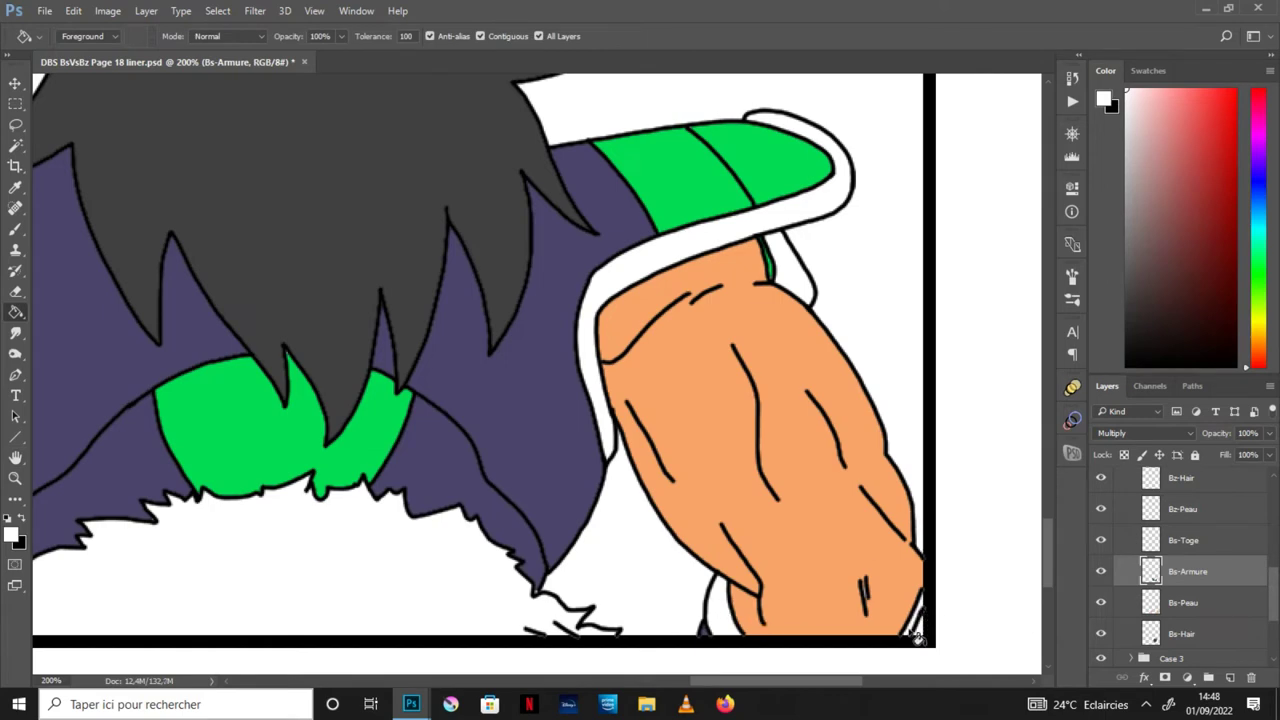
pyautogui.keyDown('alt'); pyautogui.click(823, 529); pyautogui.keyUp('alt')
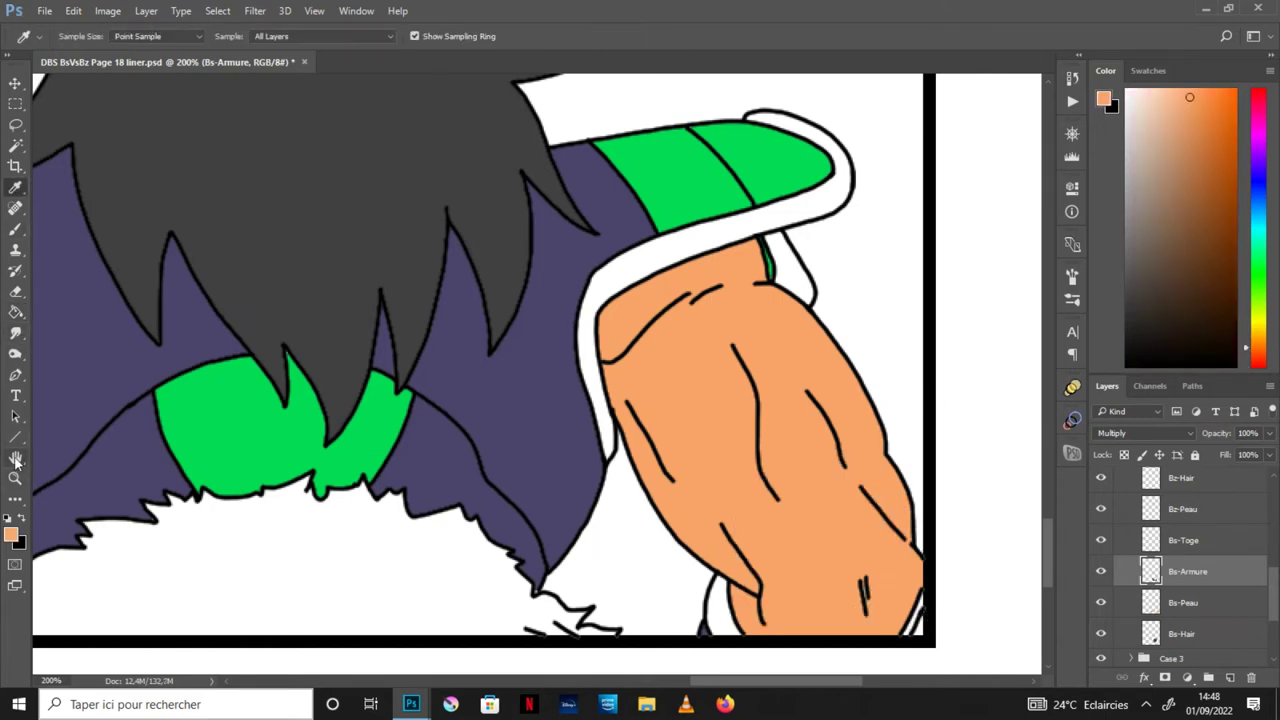
pyautogui.moveTo(848, 547); pyautogui.dragTo(700, 447)
pyautogui.scroll(1, 700, 447)
# Step: Select the Bs-Peau layer and reposition the view over Broly's back
pyautogui.click(1222, 604)
pyautogui.press('b')
pyautogui.press('h')
pyautogui.moveTo(308, 383); pyautogui.dragTo(753, 418)
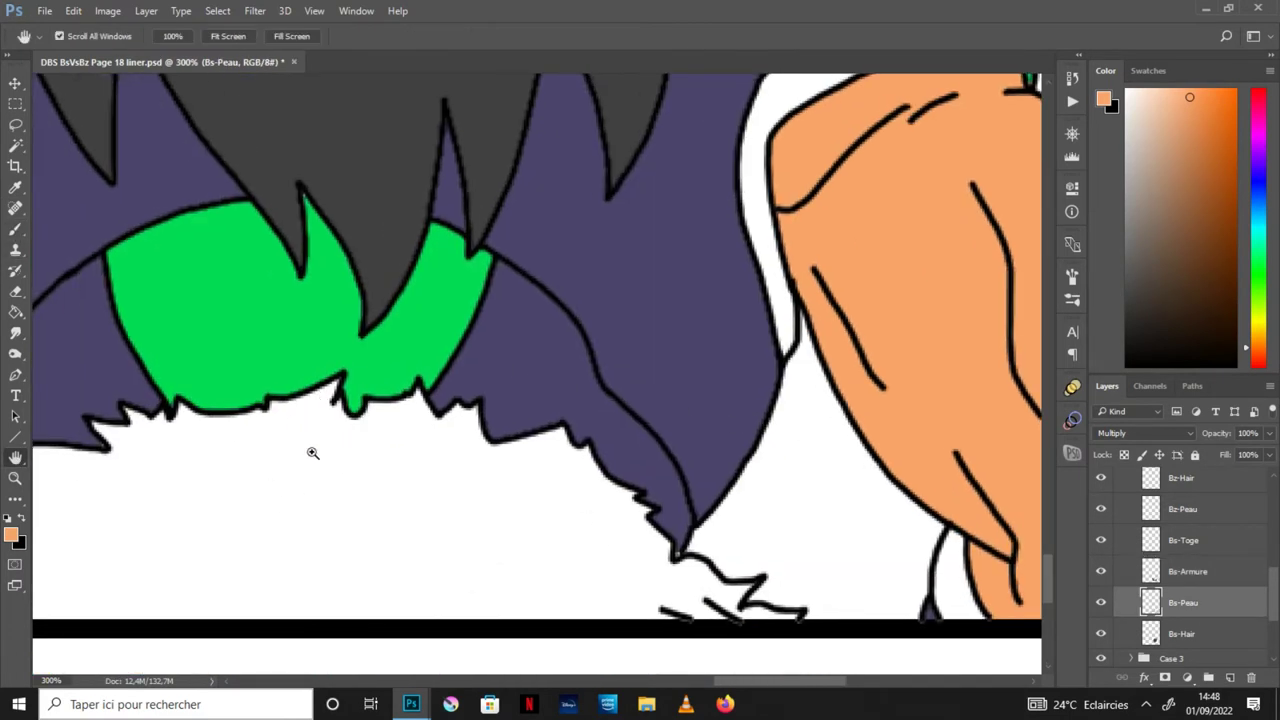
pyautogui.scroll(-1, 325, 385)
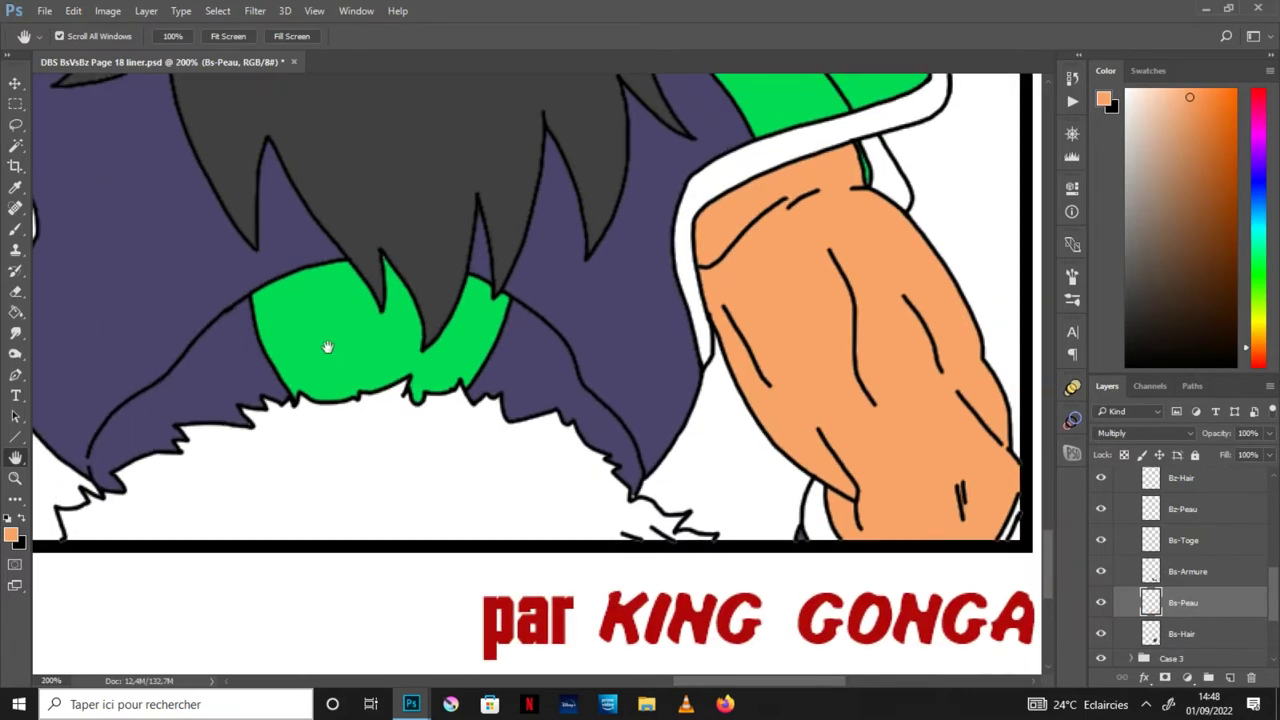
pyautogui.moveTo(326, 343); pyautogui.dragTo(609, 437)
pyautogui.scroll(-1, 677, 429)
pyautogui.scroll(-1, 748, 241)
pyautogui.moveTo(748, 241); pyautogui.dragTo(813, 329)
# Step: Fill the fur below the hair lime green on Bs-Toge and set that layer to Multiply
pyautogui.press('i')
pyautogui.click(300, 150)
pyautogui.click(1222, 556)
pyautogui.press('g')
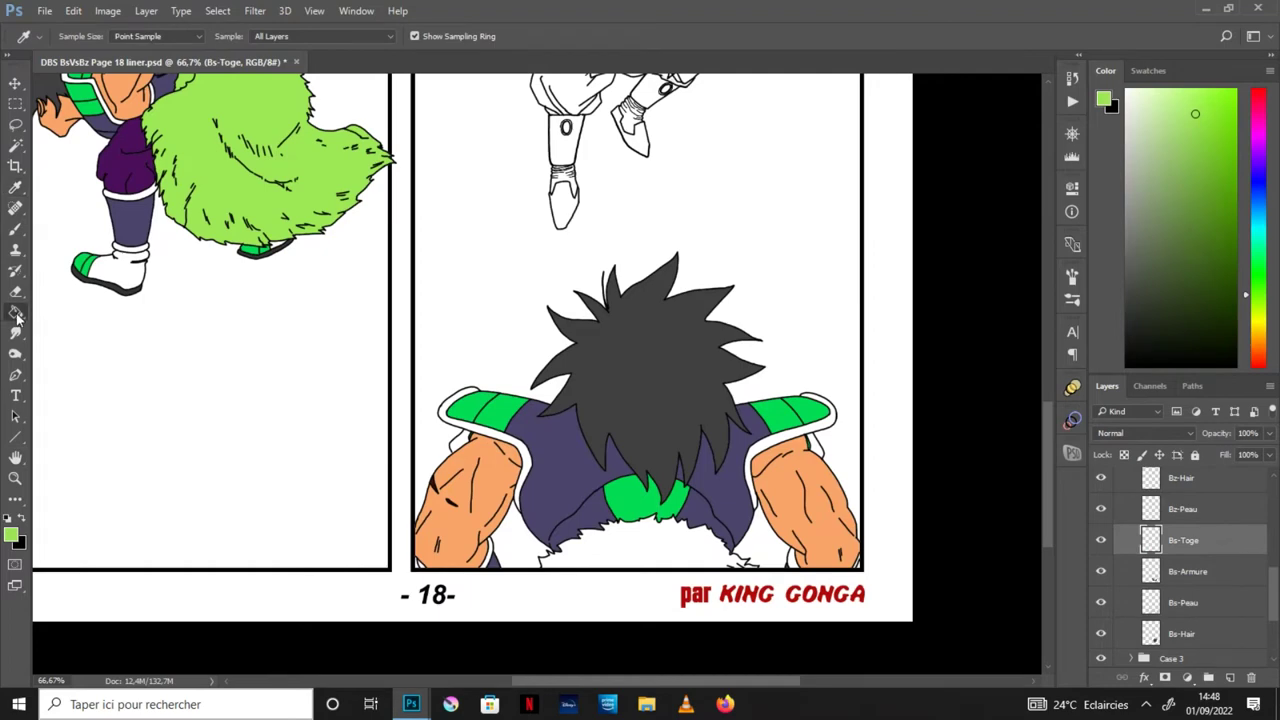
pyautogui.click(705, 555)
pyautogui.click(1165, 436)
pyautogui.click(1107, 161)
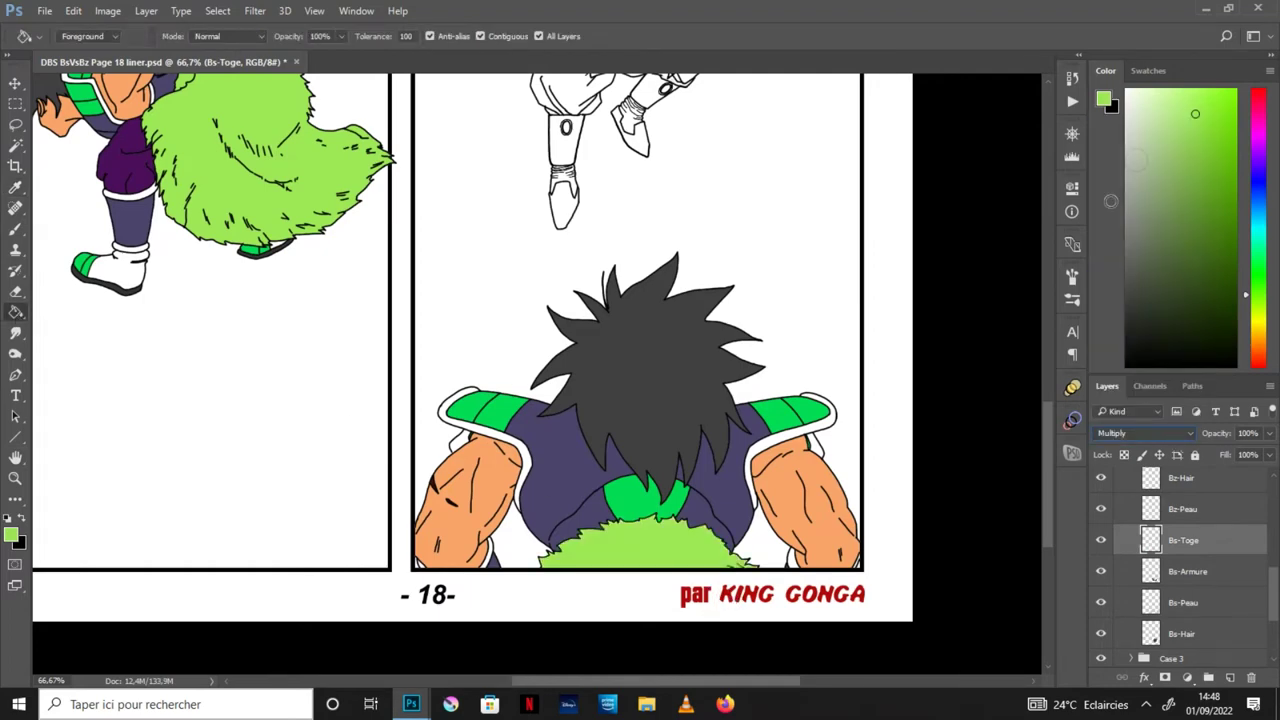
# Step: Zoom in to inspect the lime green fur
pyautogui.press('h')
pyautogui.scroll(1, 795, 480)
pyautogui.moveTo(815, 504); pyautogui.dragTo(795, 468)
pyautogui.scroll(1, 795, 468)
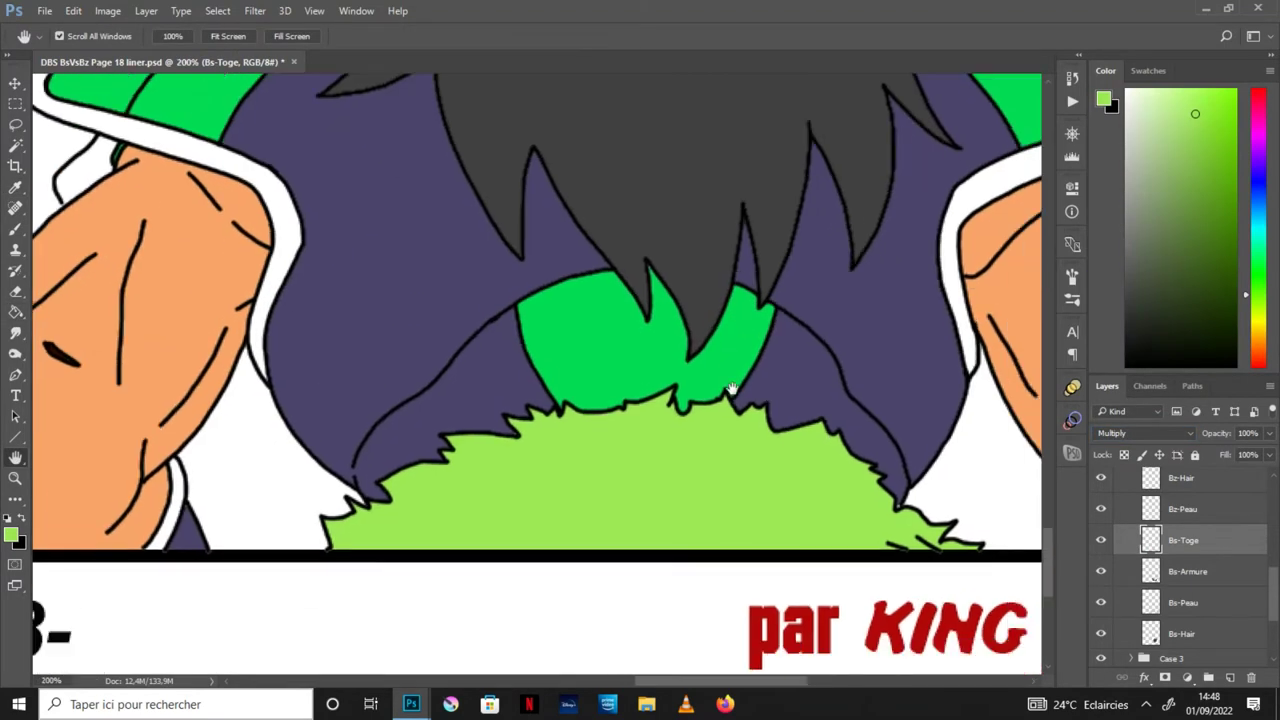
pyautogui.scroll(1, 795, 468)
pyautogui.moveTo(519, 533); pyautogui.dragTo(493, 503)
pyautogui.moveTo(548, 462); pyautogui.dragTo(590, 472)
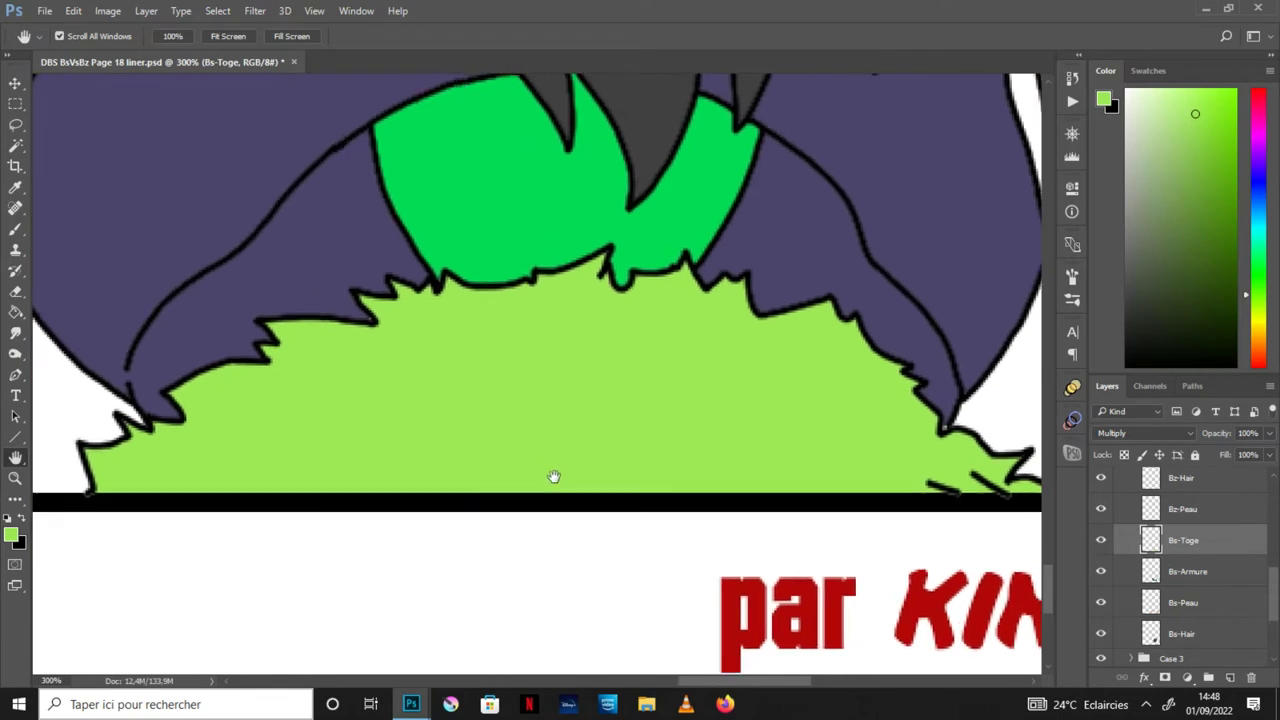
# Step: Sample the dark purple armour colour, reselect Bs-Toge, and zoom onto the other Broly's head
pyautogui.click(1220, 571)
pyautogui.press('b')
pyautogui.keyDown('alt'); pyautogui.click(300, 290); pyautogui.keyUp('alt')
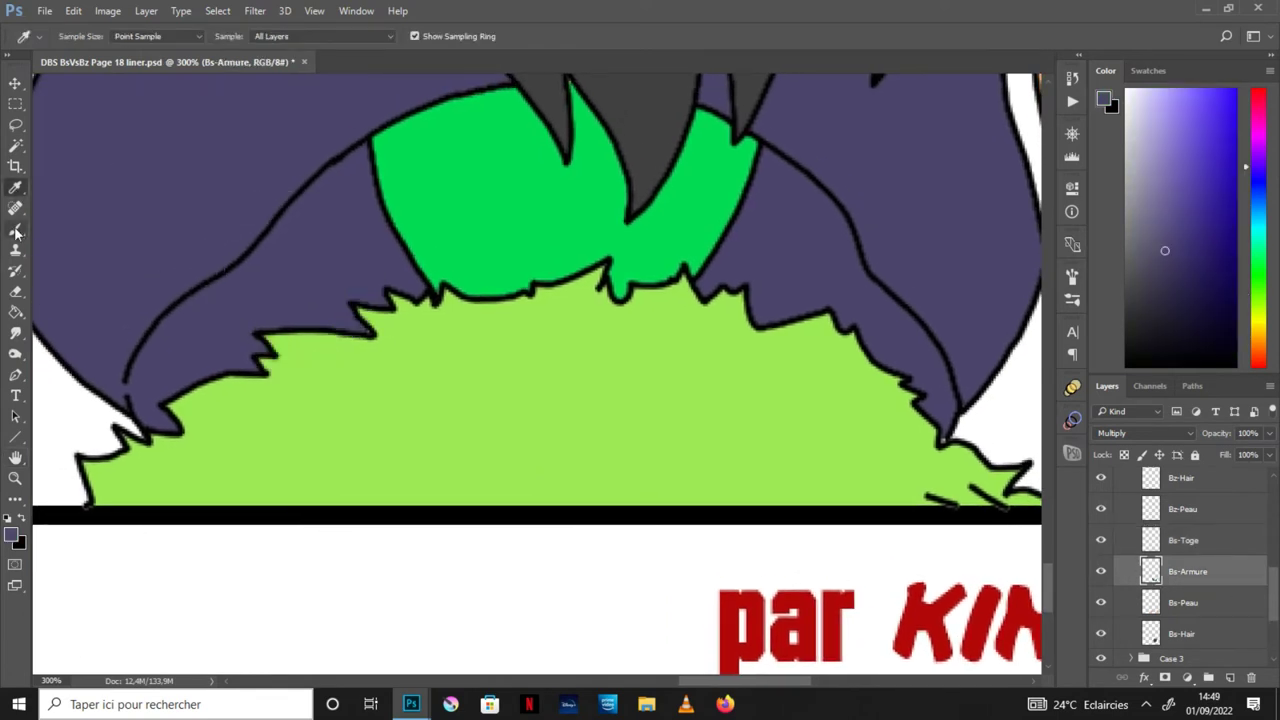
pyautogui.click(16, 459)
pyautogui.click(1233, 540)
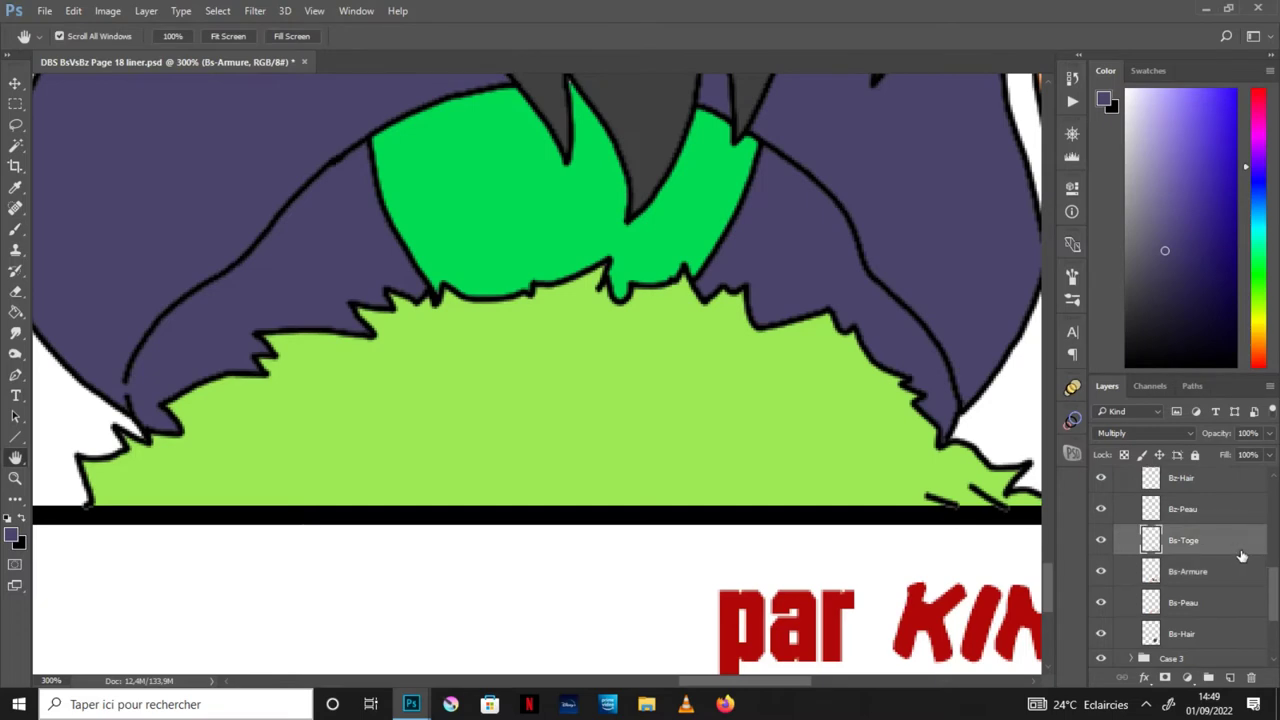
pyautogui.hotkey('ctrl', '1')
pyautogui.moveTo(738, 228)
pyautogui.mouseDown()
pyautogui.moveTo(768, 468)
pyautogui.moveTo(716, 188)
pyautogui.mouseUp()
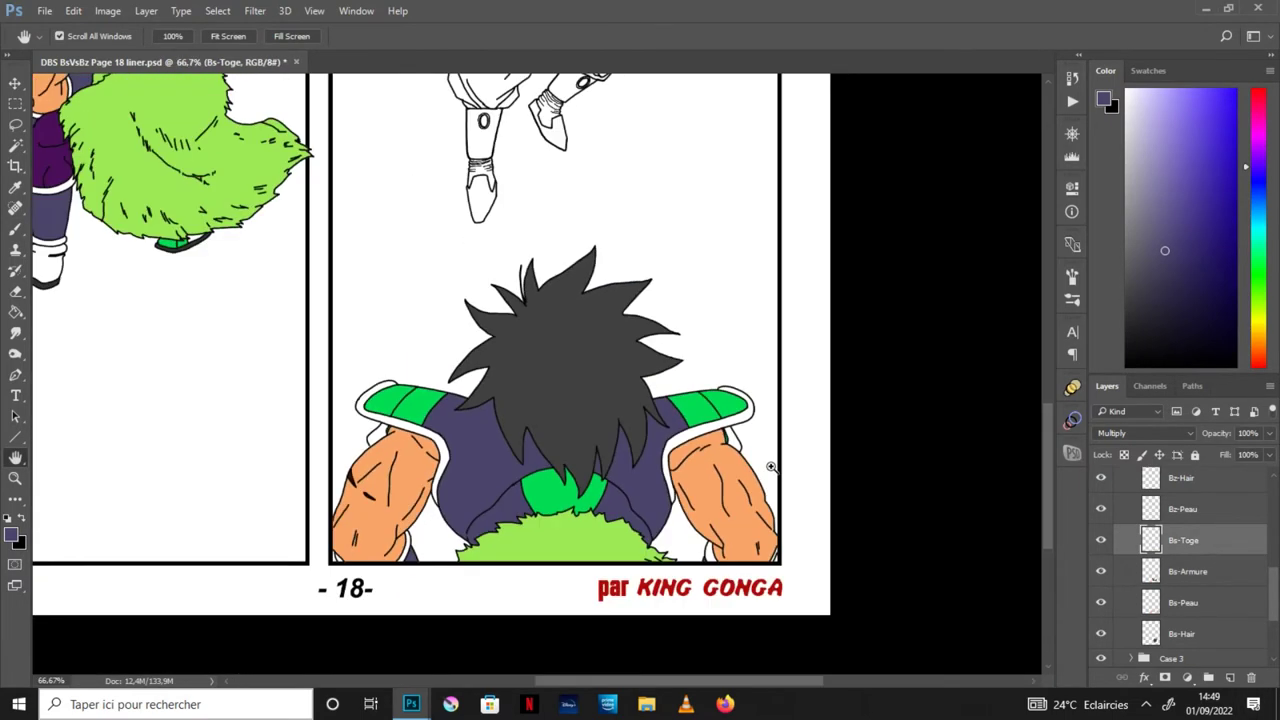
pyautogui.hotkey('ctrl', '+')
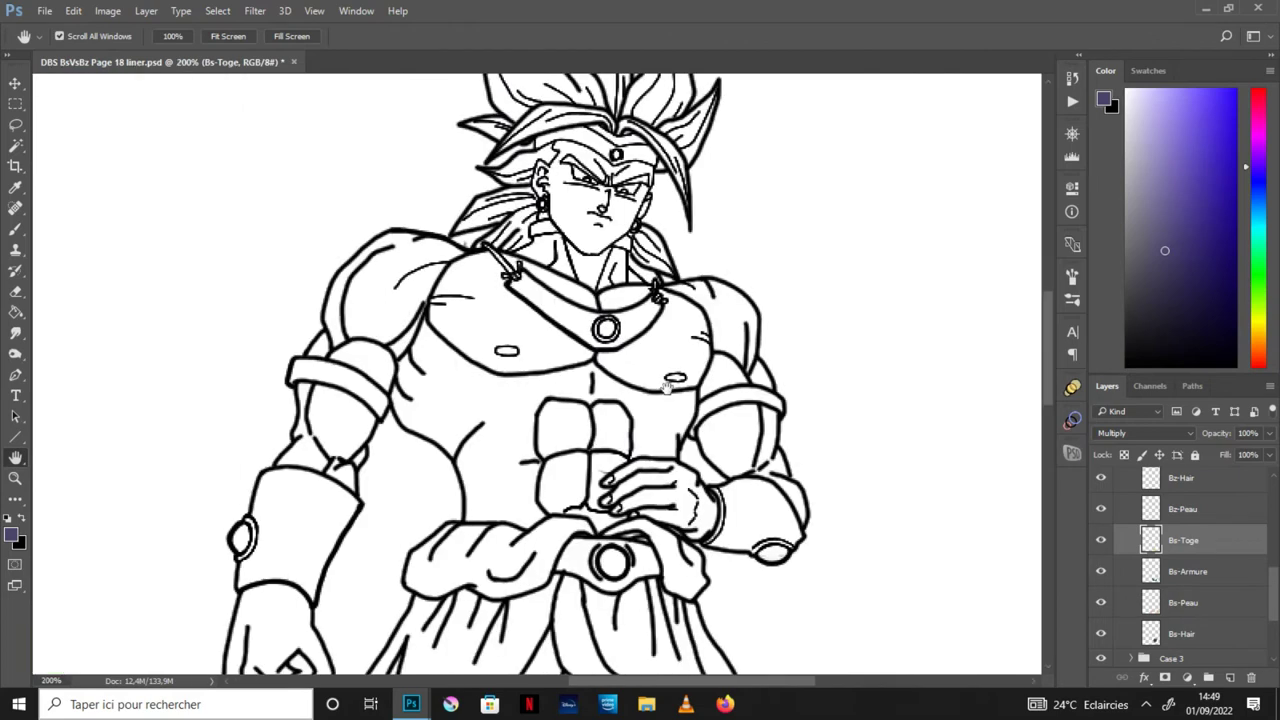
# Step: Save the page, select the Bz-Peau layer, and bring up the colour reference sheet
pyautogui.click(45, 11)
pyautogui.click(64, 175)
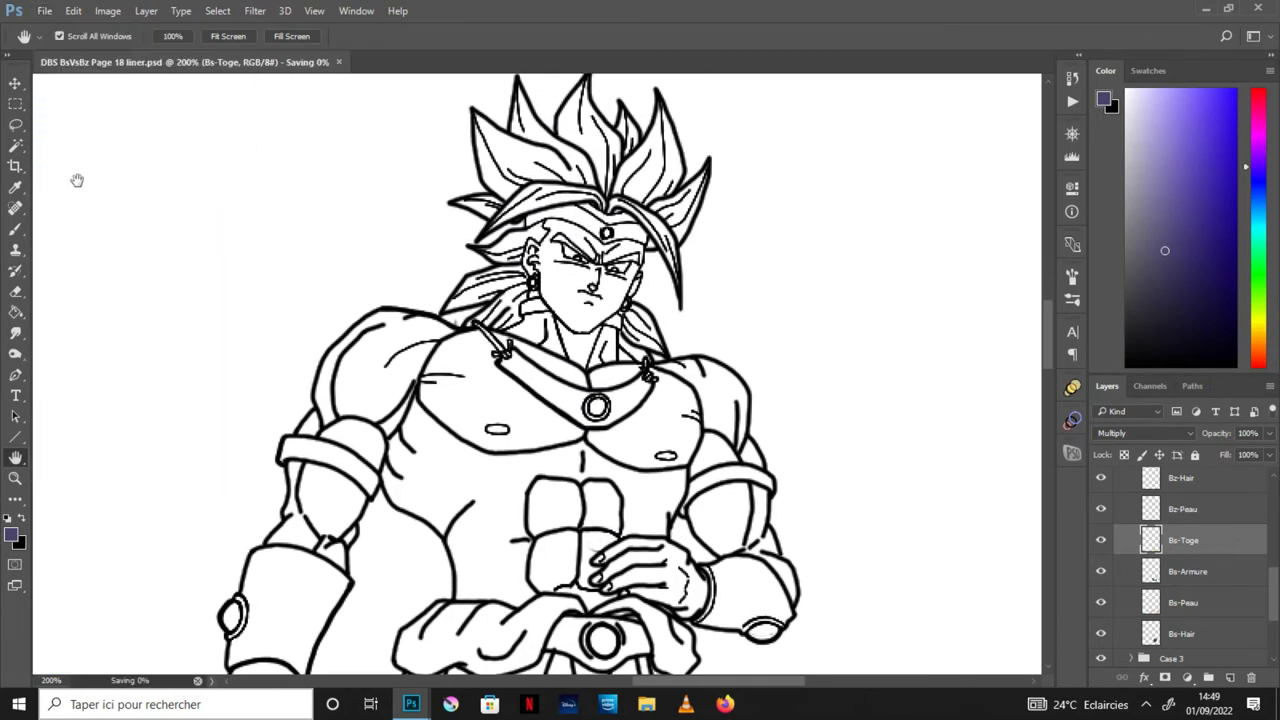
pyautogui.click(1222, 516)
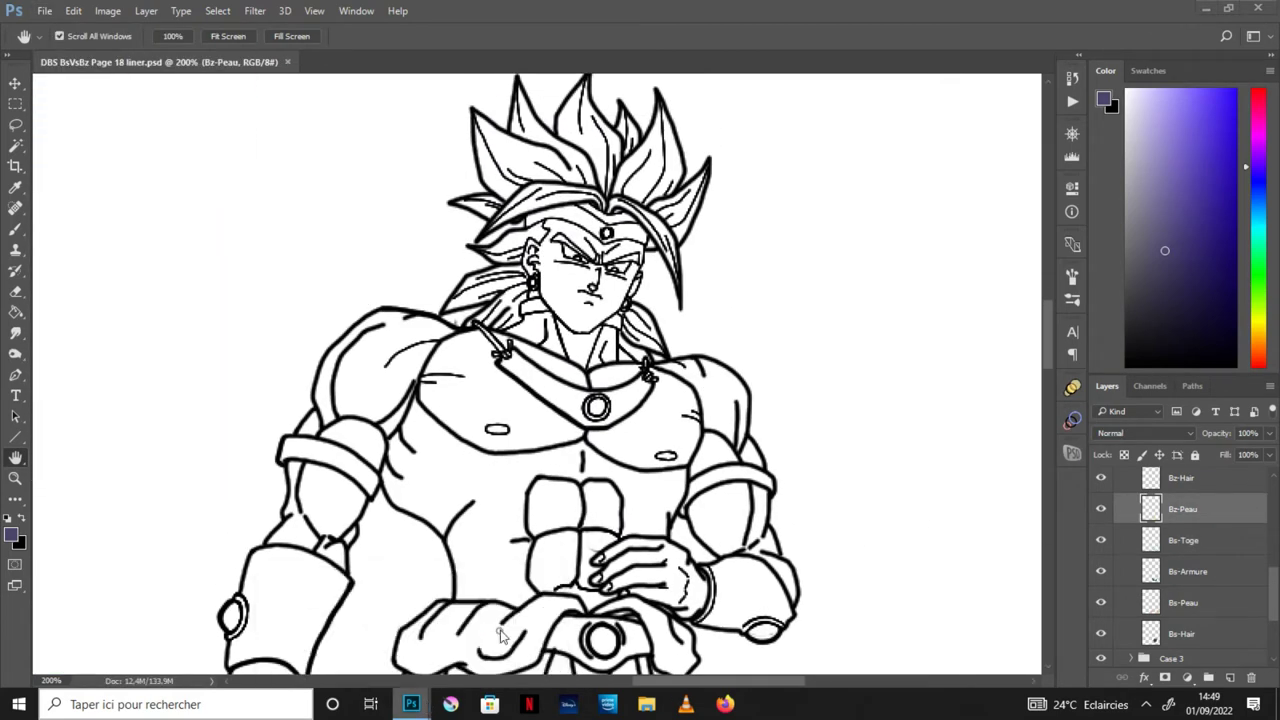
pyautogui.click(506, 625)
pyautogui.press('i')
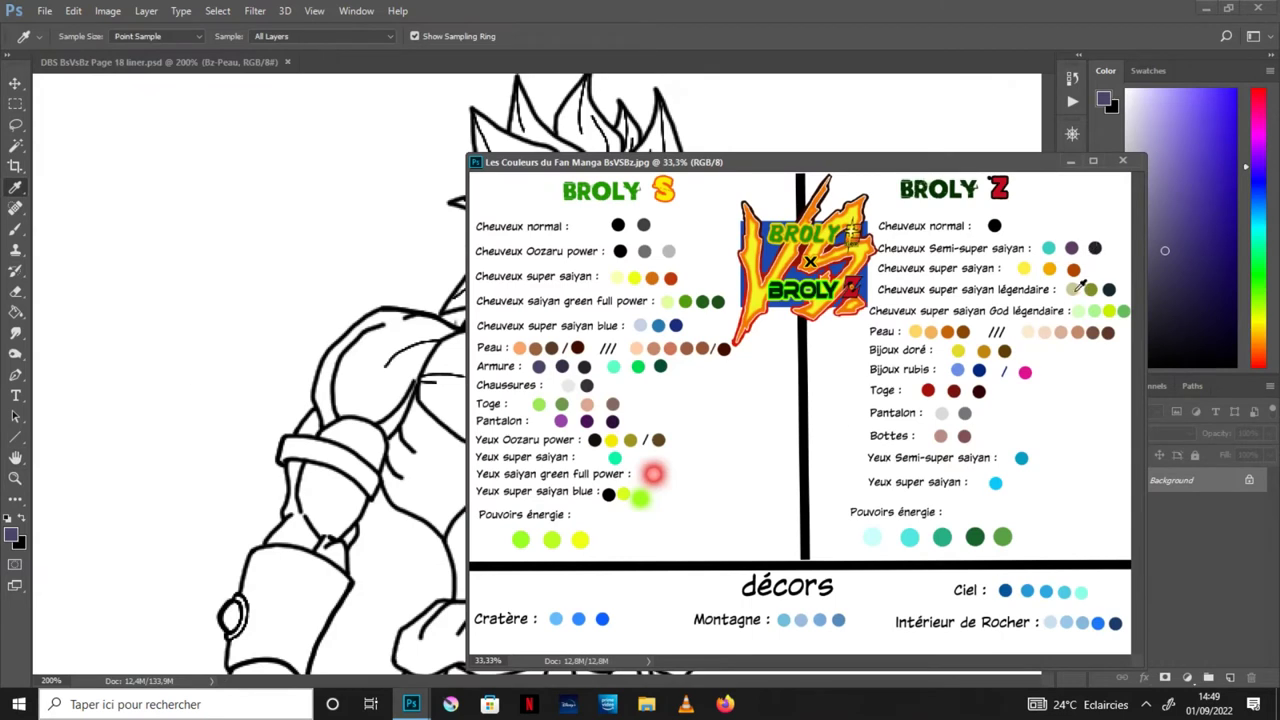
# Step: Sample Broly Z's yellow skin and cyan hair swatches, keeping yellow as the painting colour
pyautogui.click(919, 331)
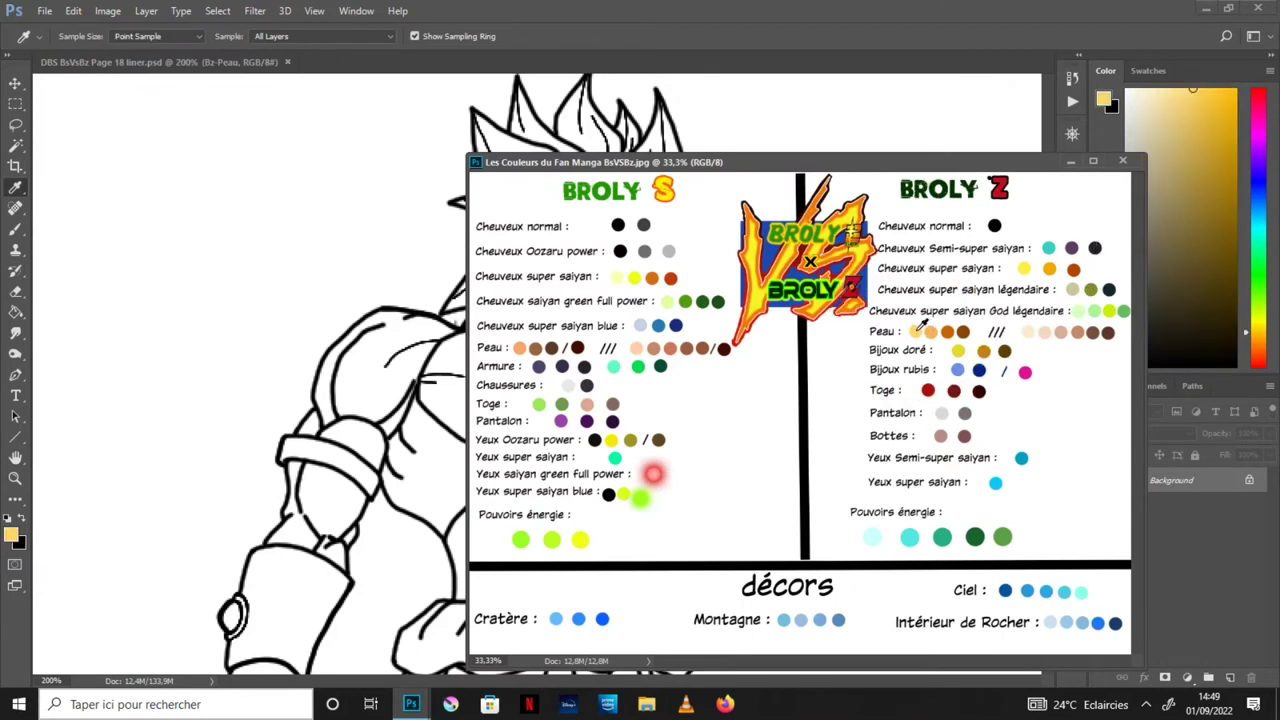
pyautogui.click(23, 519)
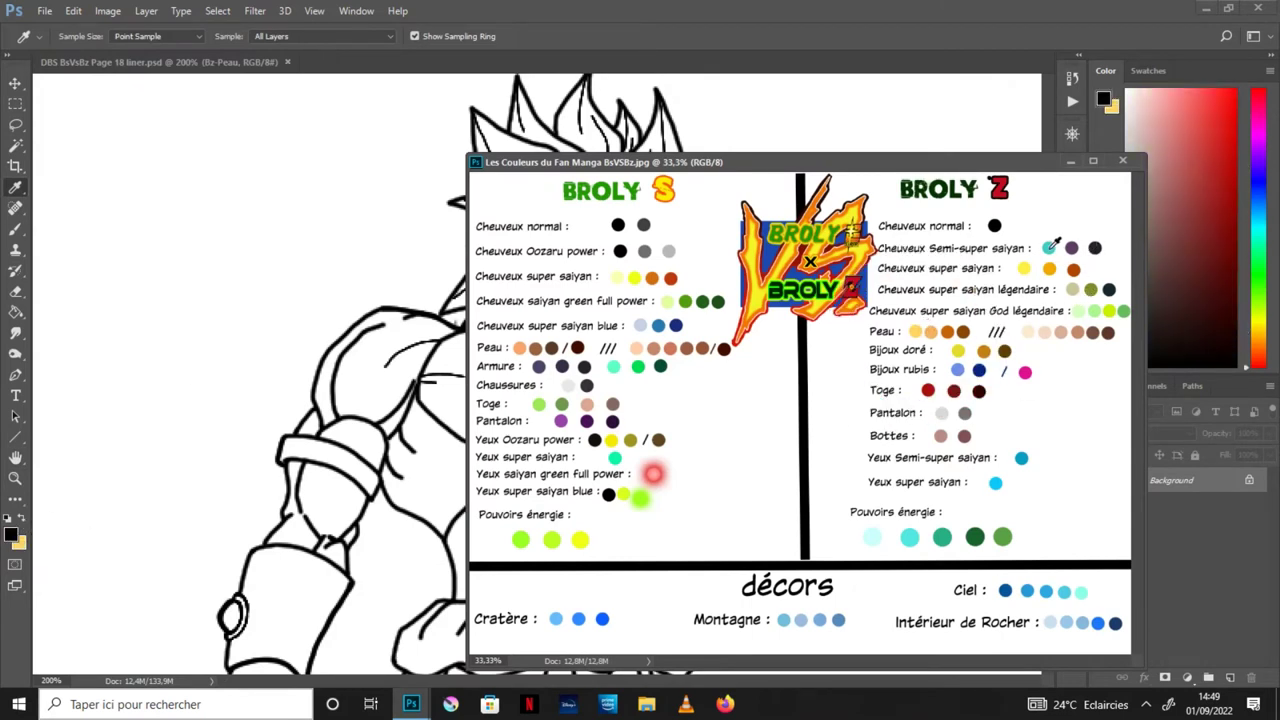
pyautogui.click(1049, 247)
pyautogui.click(1070, 161)
pyautogui.press('x')
pyautogui.press('h')
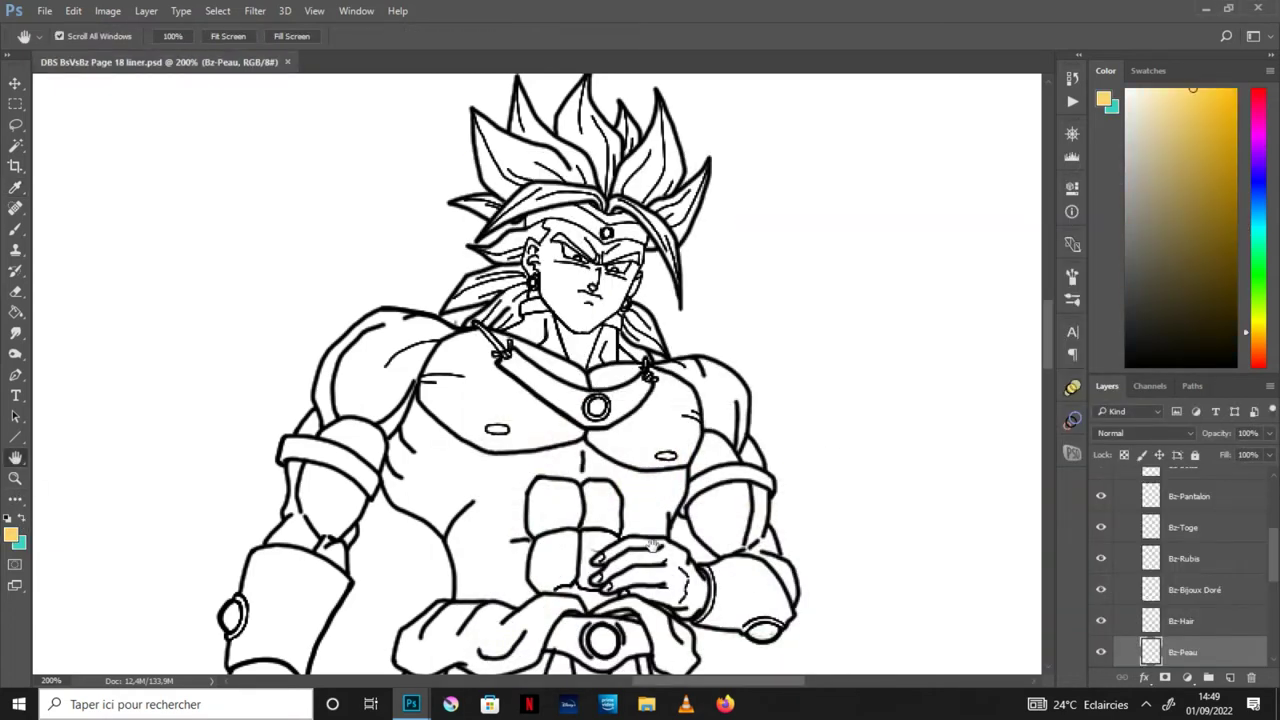
# Step: Fill forehead, face, neck and upper chest yellow, setting Bz-Peau to Multiply
pyautogui.scroll(5, 652, 483)
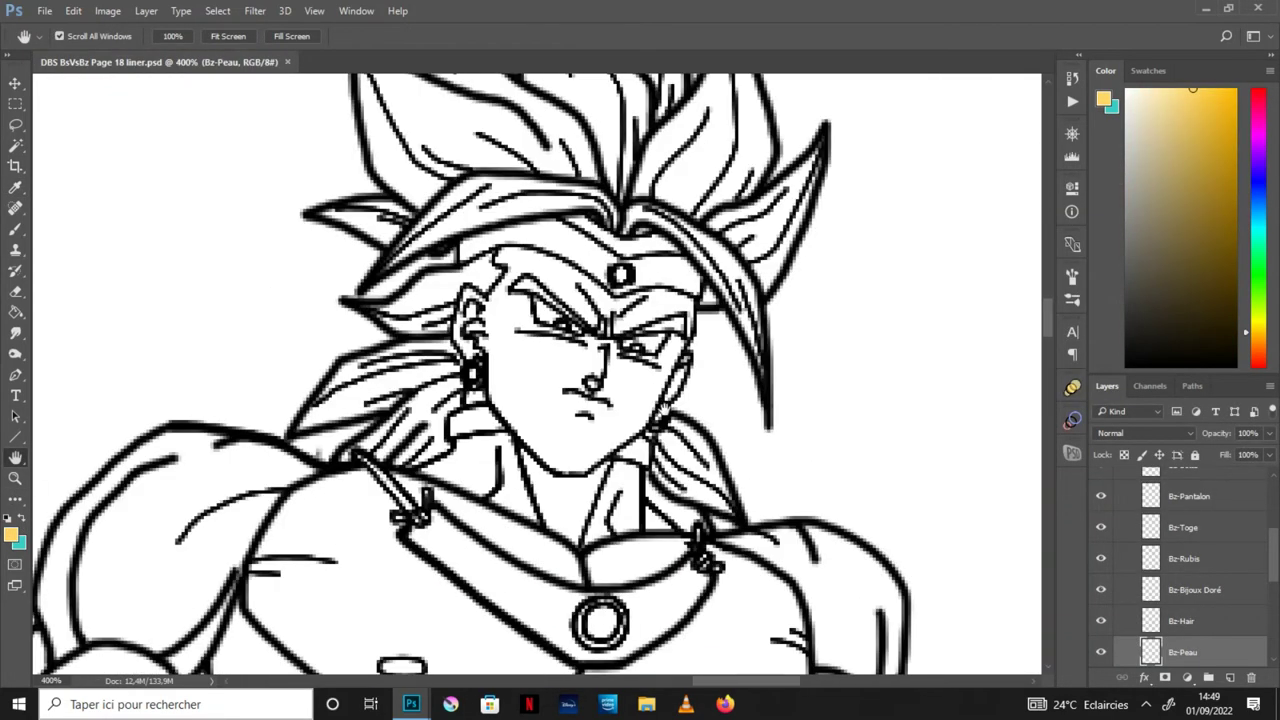
pyautogui.scroll(1, 652, 420)
pyautogui.press('g')
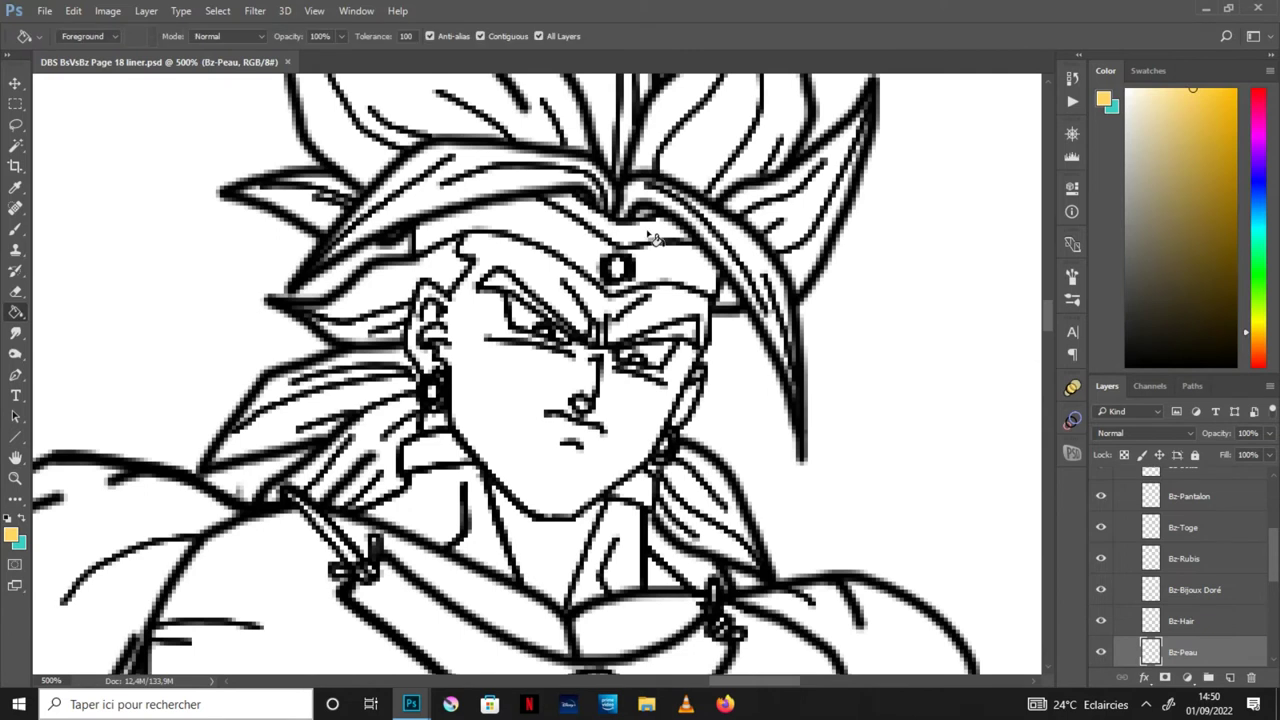
pyautogui.click(654, 238)
pyautogui.click(640, 485)
pyautogui.click(1140, 433)
pyautogui.click(1115, 168)
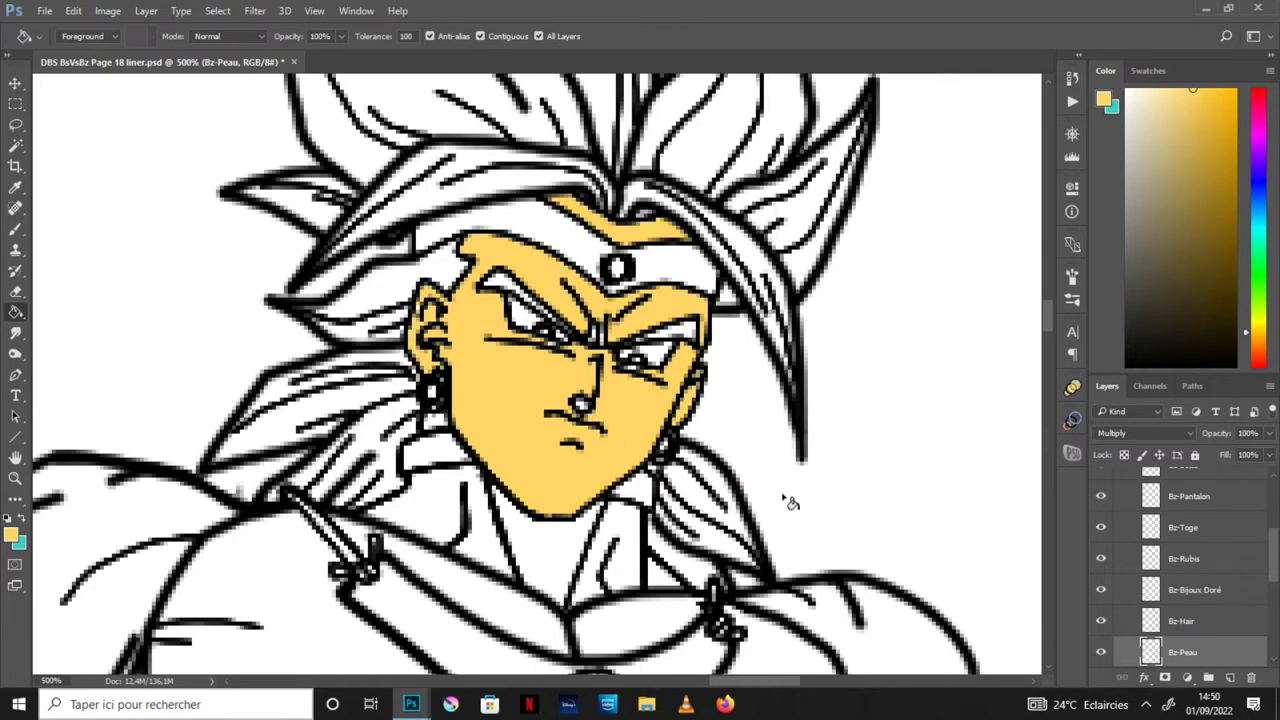
pyautogui.click(500, 495)
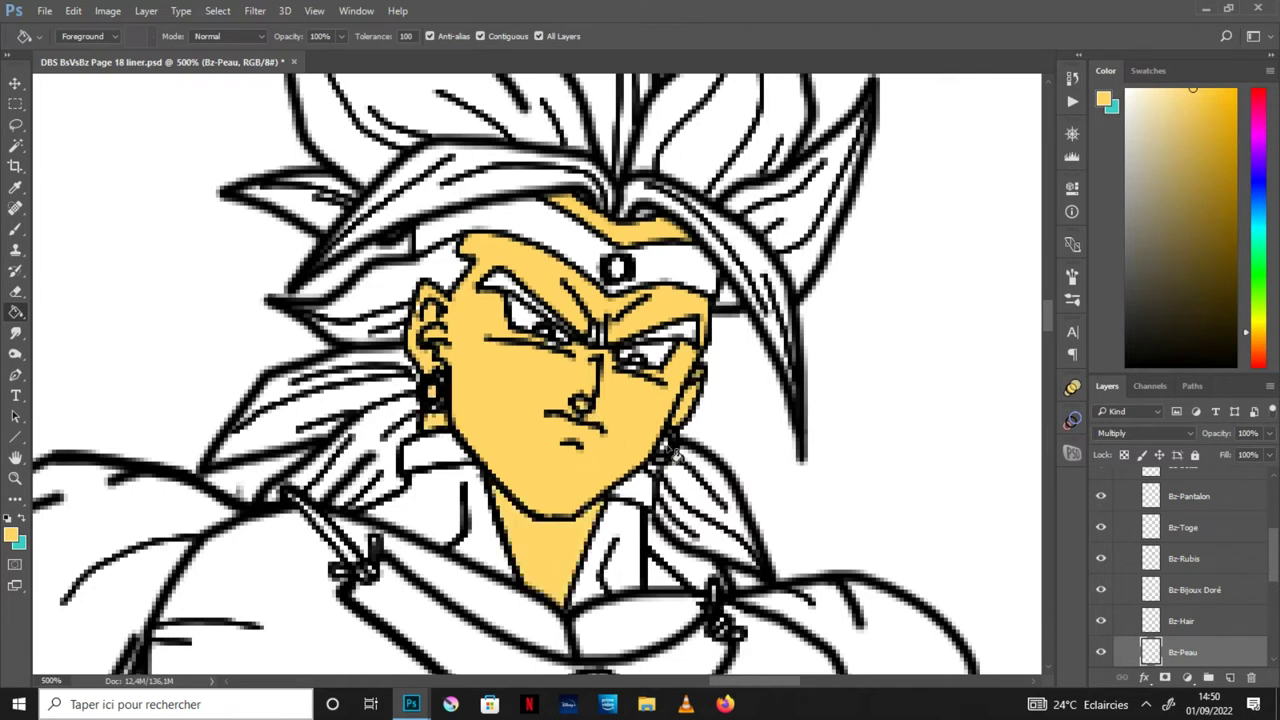
pyautogui.click(620, 560)
pyautogui.click(492, 555)
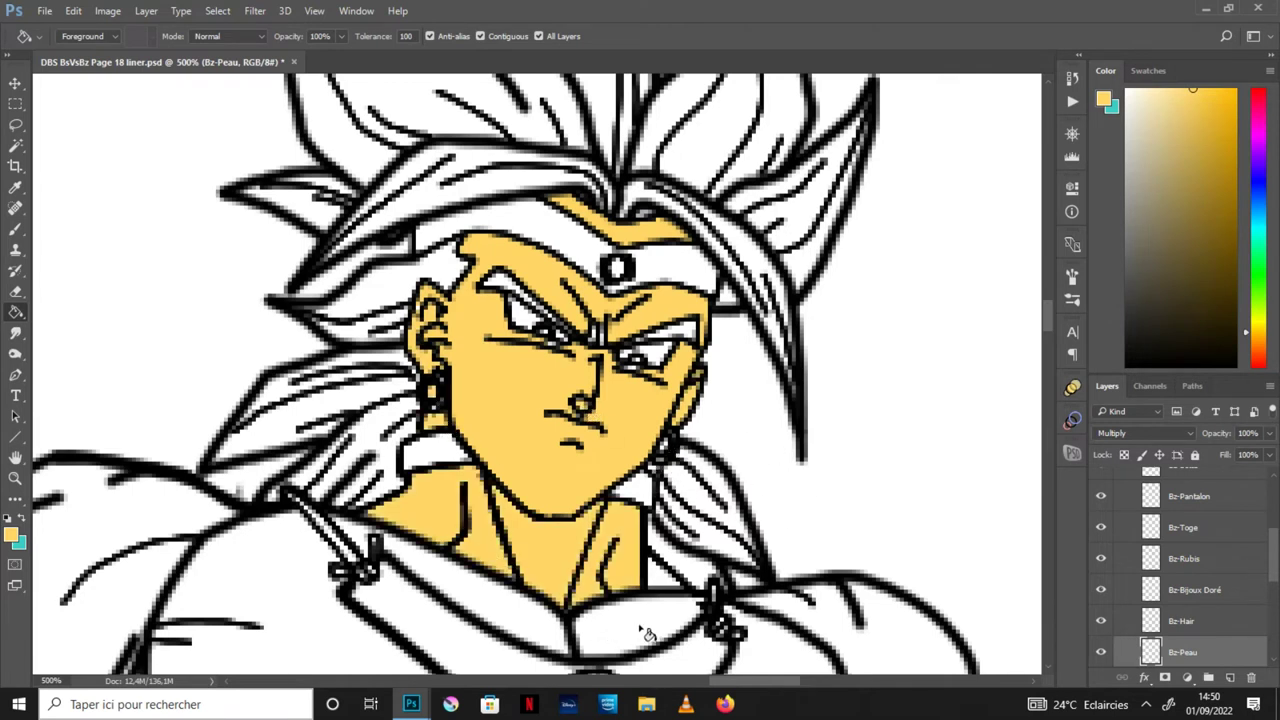
pyautogui.click(500, 650)
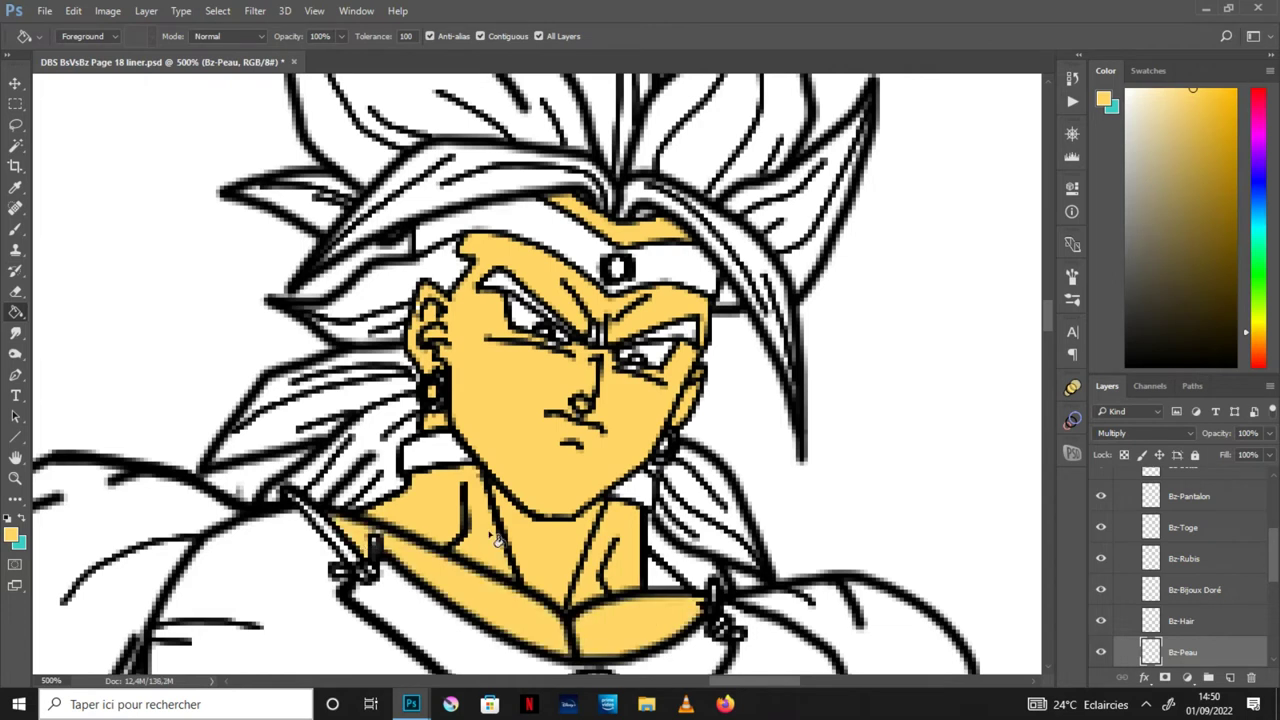
# Step: Check the brush size settings and pan the chest into view
pyautogui.press('b')
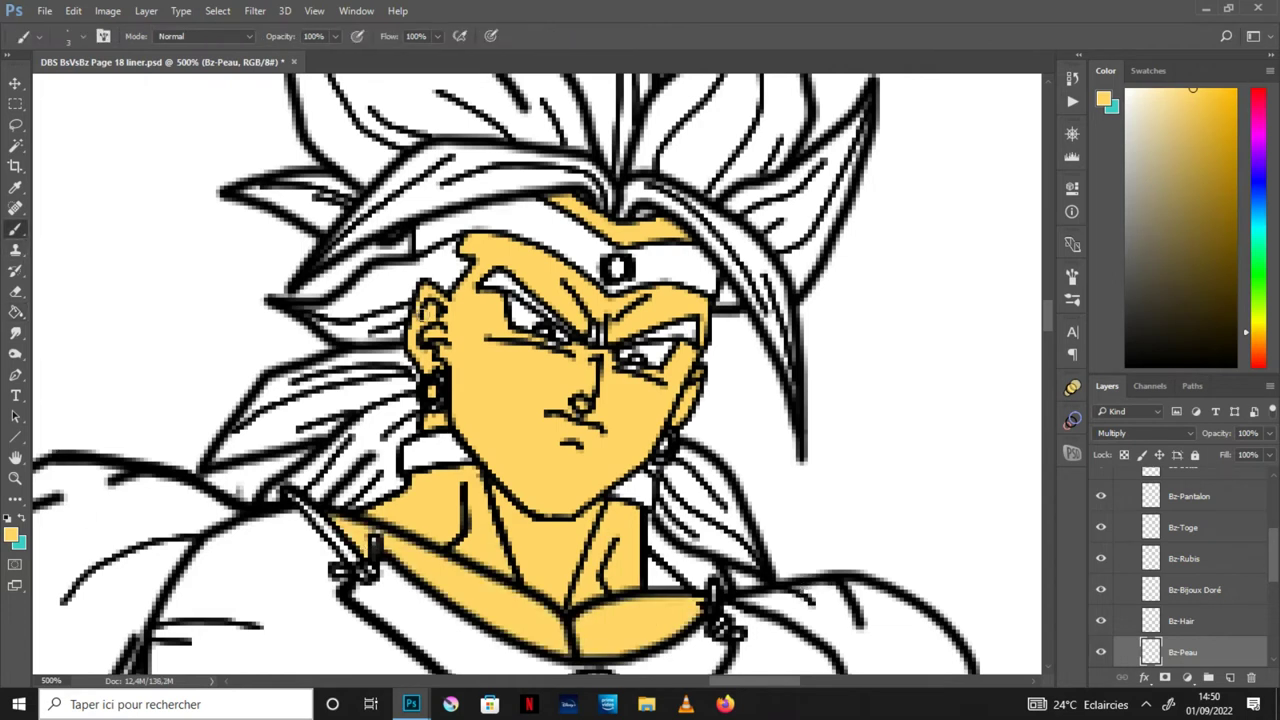
pyautogui.click(70, 36)
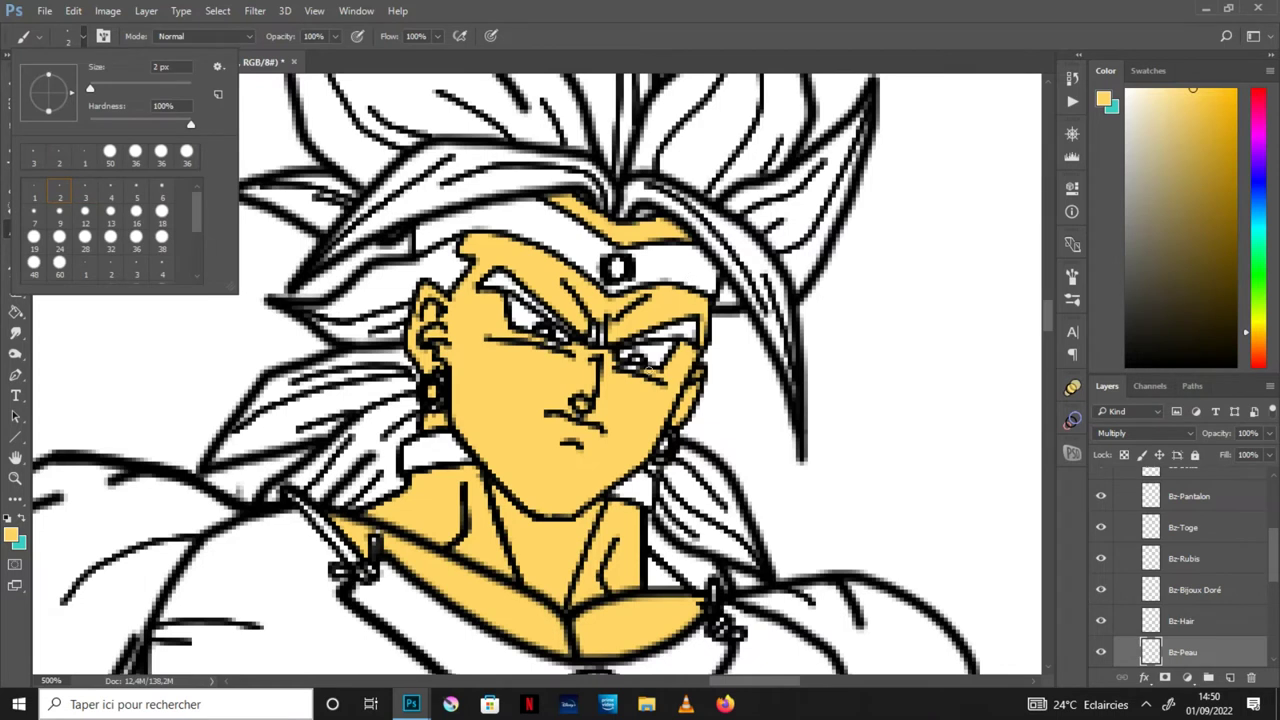
pyautogui.press('Return')
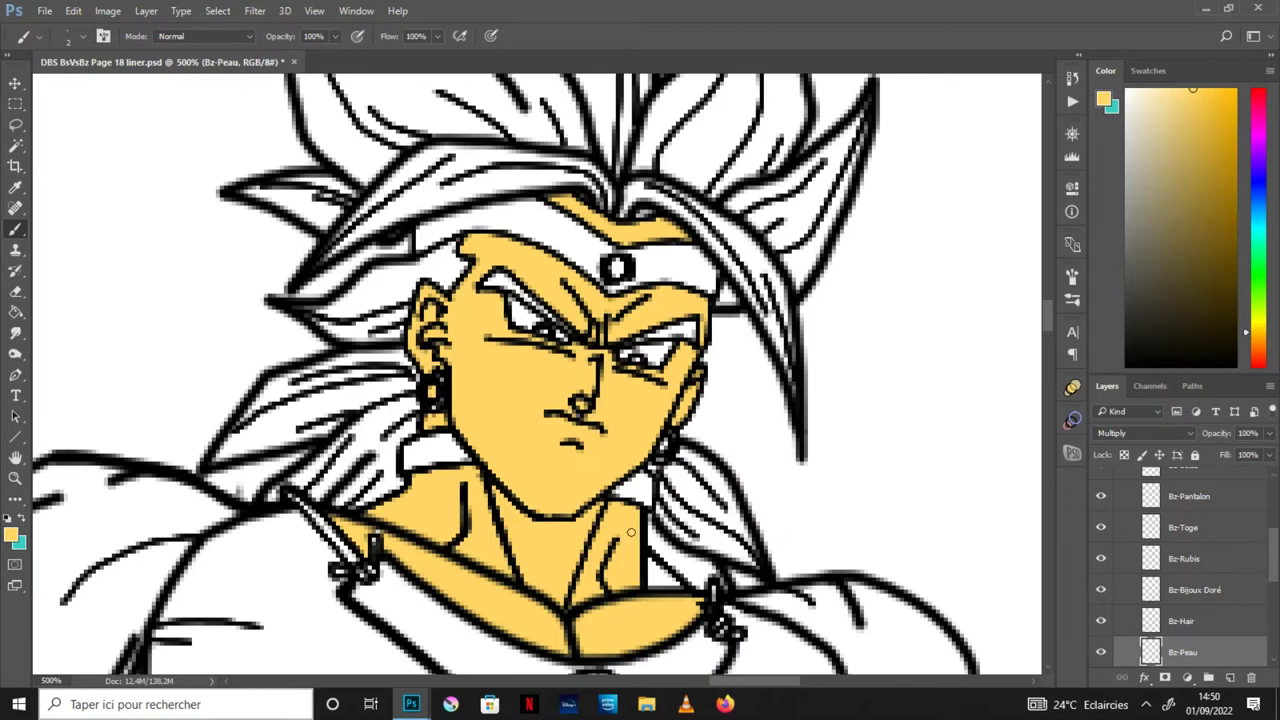
pyautogui.click(15, 457)
pyautogui.moveTo(820, 665)
pyautogui.mouseDown()
pyautogui.moveTo(882, 581)
pyautogui.moveTo(847, 441)
pyautogui.mouseUp()
# Step: Fill the right shoulder, right edge strip and both chest areas yellow
pyautogui.press('g')
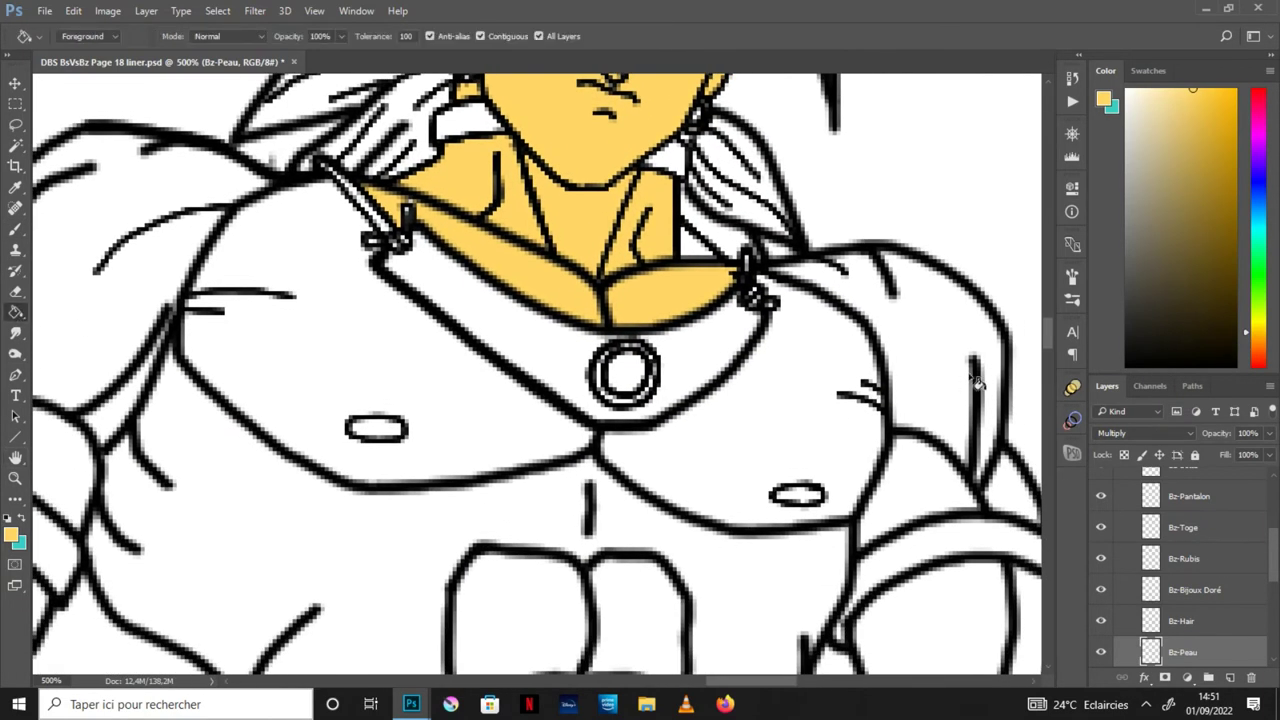
pyautogui.click(975, 378)
pyautogui.click(928, 495)
pyautogui.click(1016, 498)
pyautogui.click(847, 455)
pyautogui.click(805, 497)
pyautogui.click(460, 441)
pyautogui.click(376, 429)
# Step: Fill the left shoulder, forearm, wrist and fist yellow
pyautogui.moveTo(166, 272); pyautogui.dragTo(512, 229)
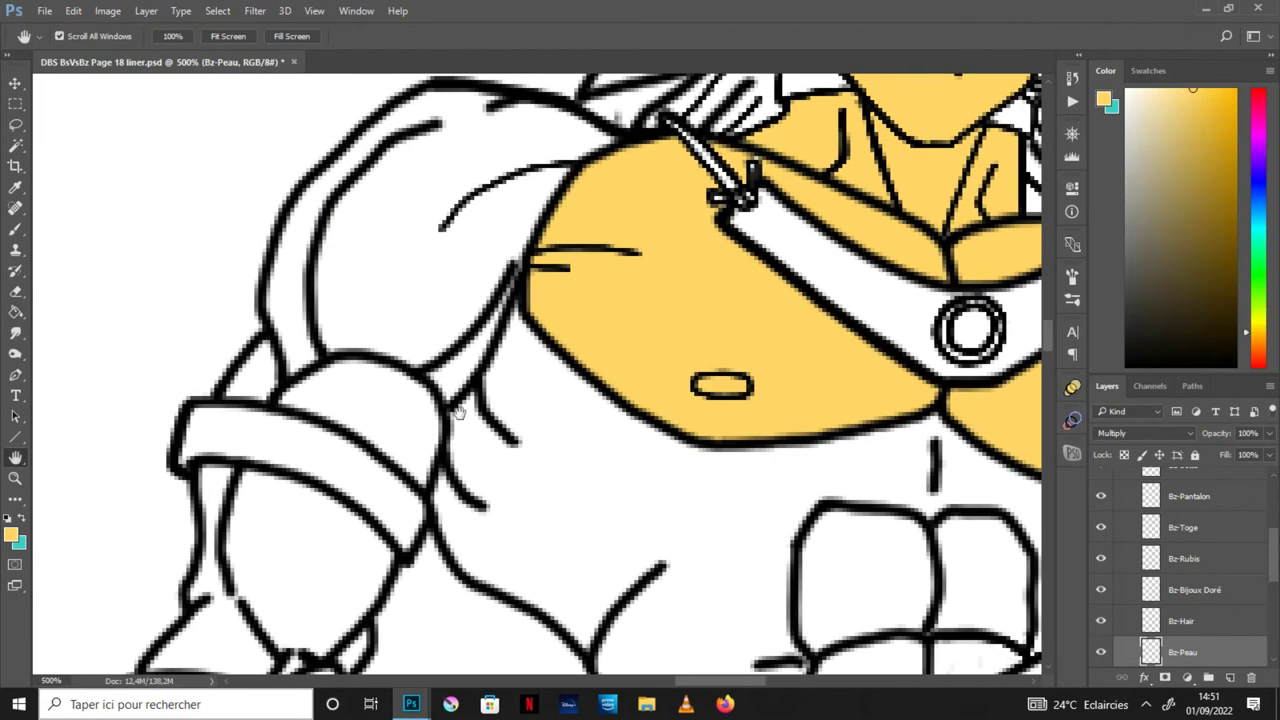
pyautogui.click(513, 259)
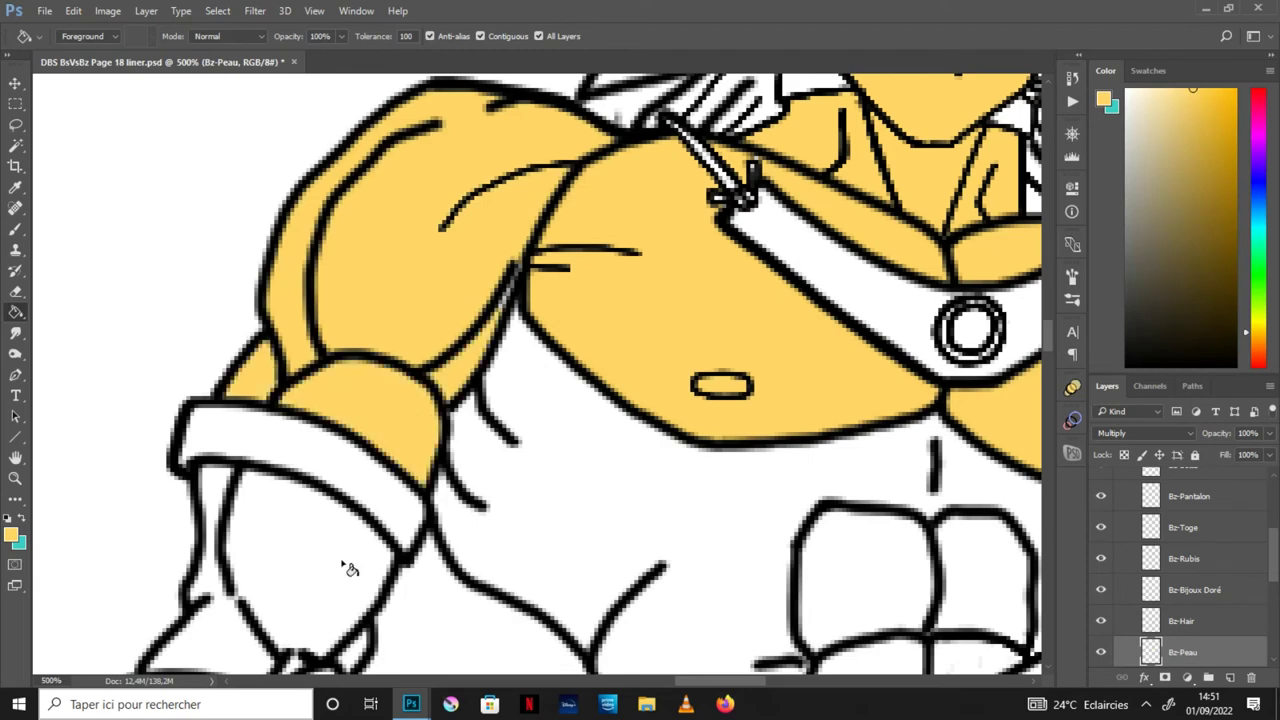
pyautogui.click(305, 556)
pyautogui.scroll(-3, 543, 571)
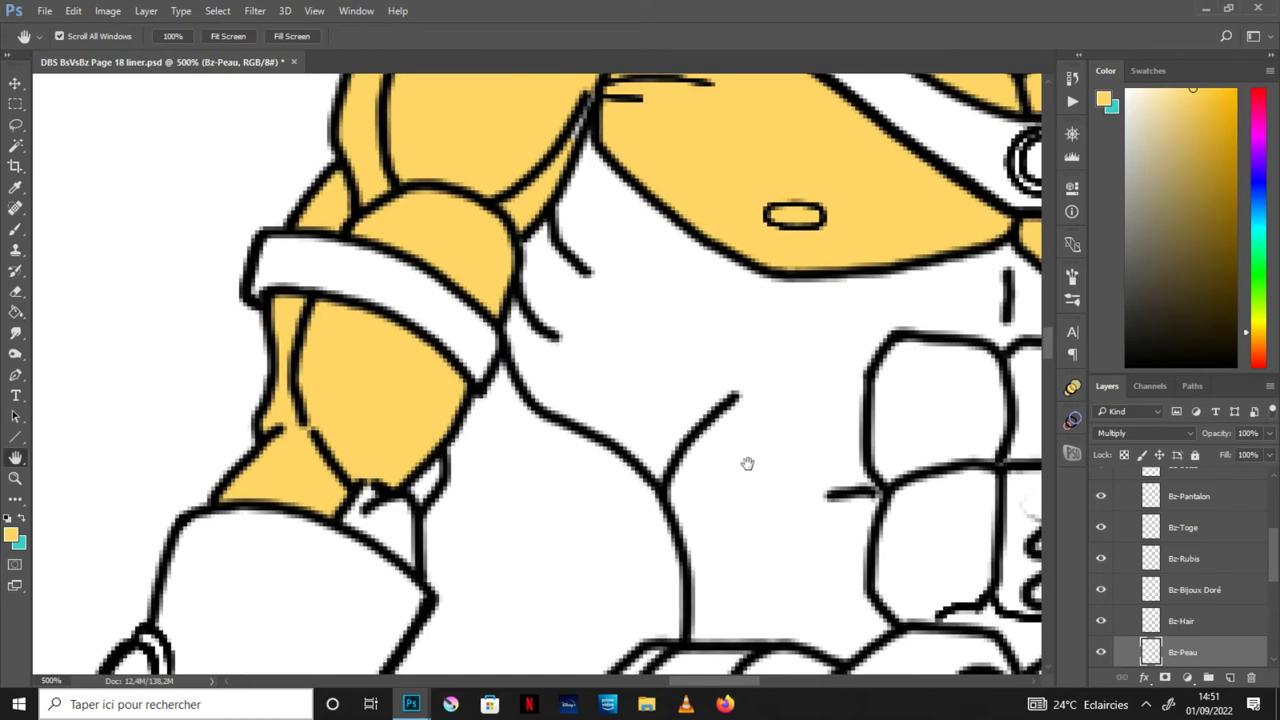
pyautogui.press('b')
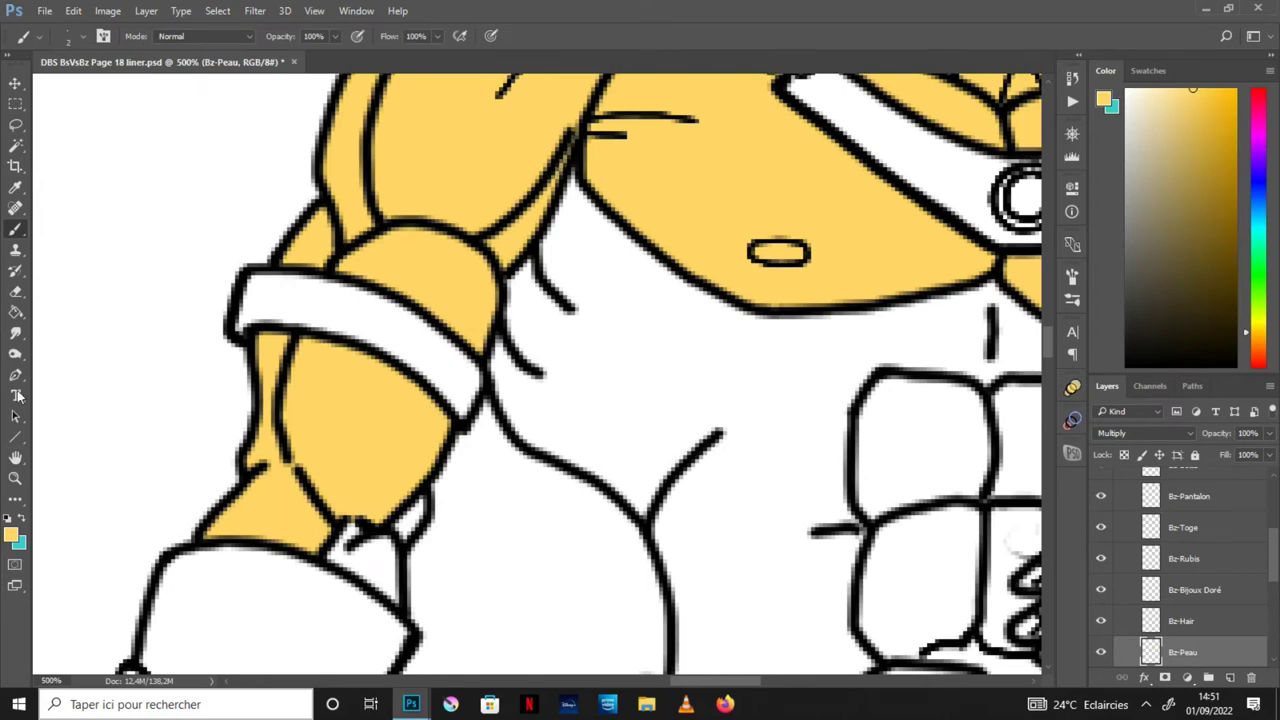
pyautogui.click(15, 312)
pyautogui.click(366, 571)
pyautogui.click(414, 537)
pyautogui.moveTo(768, 482)
pyautogui.mouseDown()
pyautogui.moveTo(762, 410)
pyautogui.moveTo(640, 323)
pyautogui.mouseUp()
pyautogui.press('g')
pyautogui.click(420, 452)
pyautogui.click(255, 556)
# Step: Fill the chest, upper and lower abs, and the hand yellow
pyautogui.click(15, 457)
pyautogui.moveTo(260, 150); pyautogui.dragTo(238, 437)
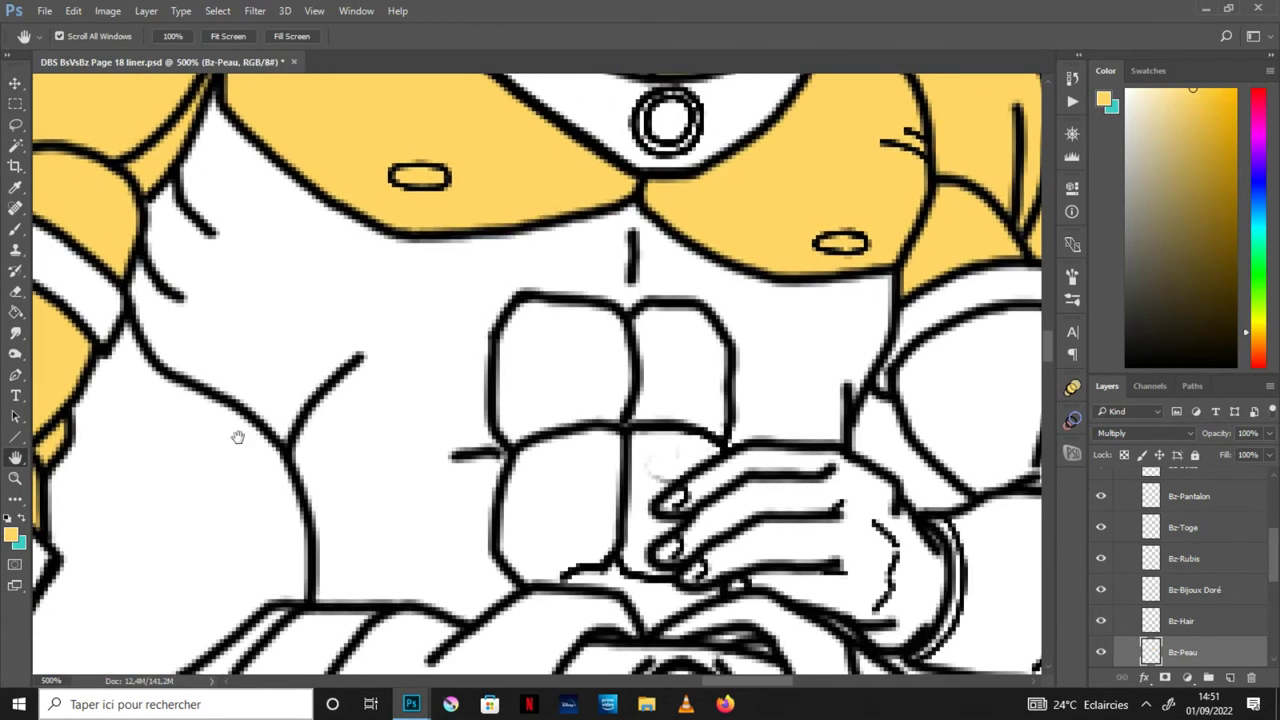
pyautogui.press('g')
pyautogui.click(374, 280)
pyautogui.click(612, 488)
pyautogui.click(680, 463)
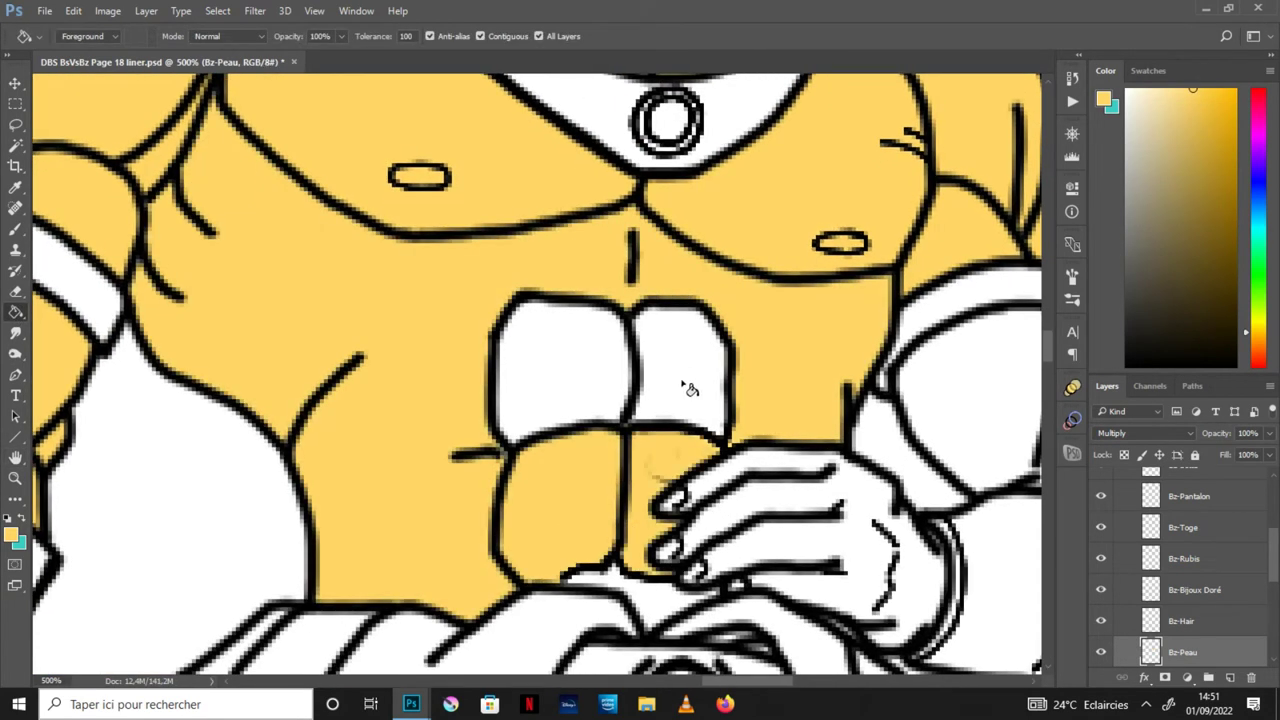
pyautogui.click(666, 614)
pyautogui.click(876, 555)
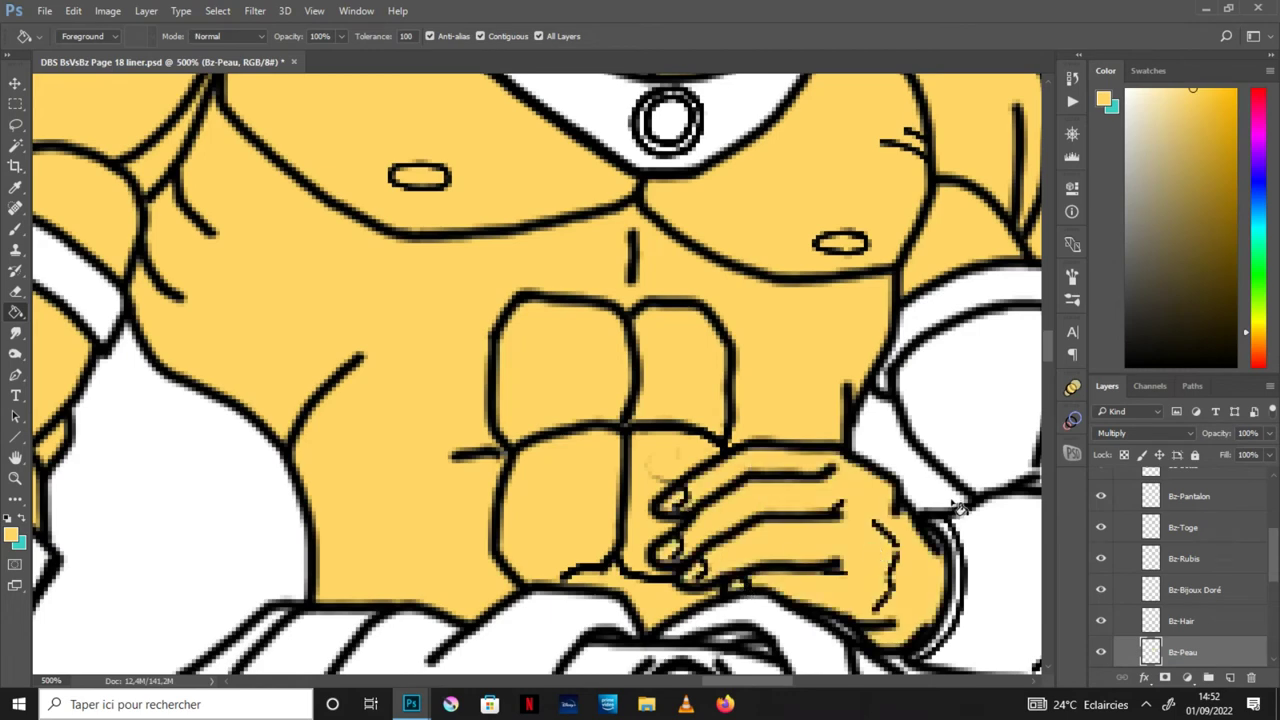
# Step: Fill the right upper arm yellow
pyautogui.press('space')
pyautogui.moveTo(1007, 594); pyautogui.dragTo(895, 476)
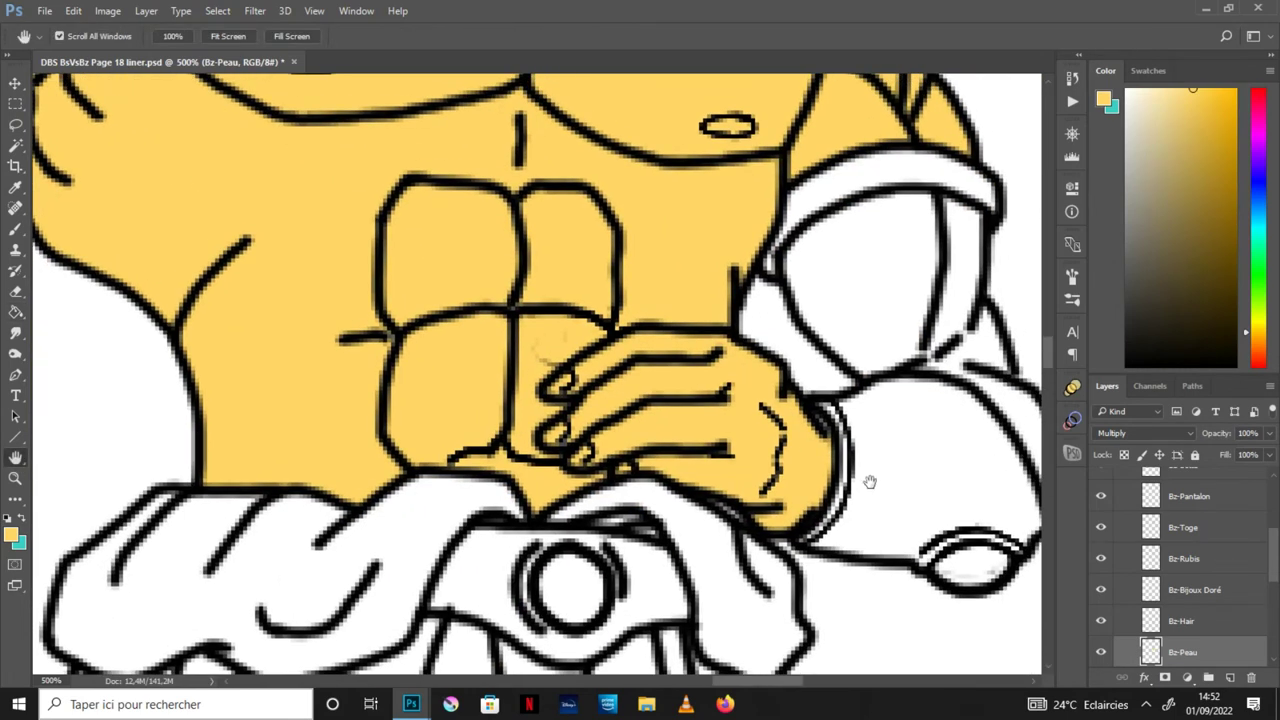
pyautogui.press('b')
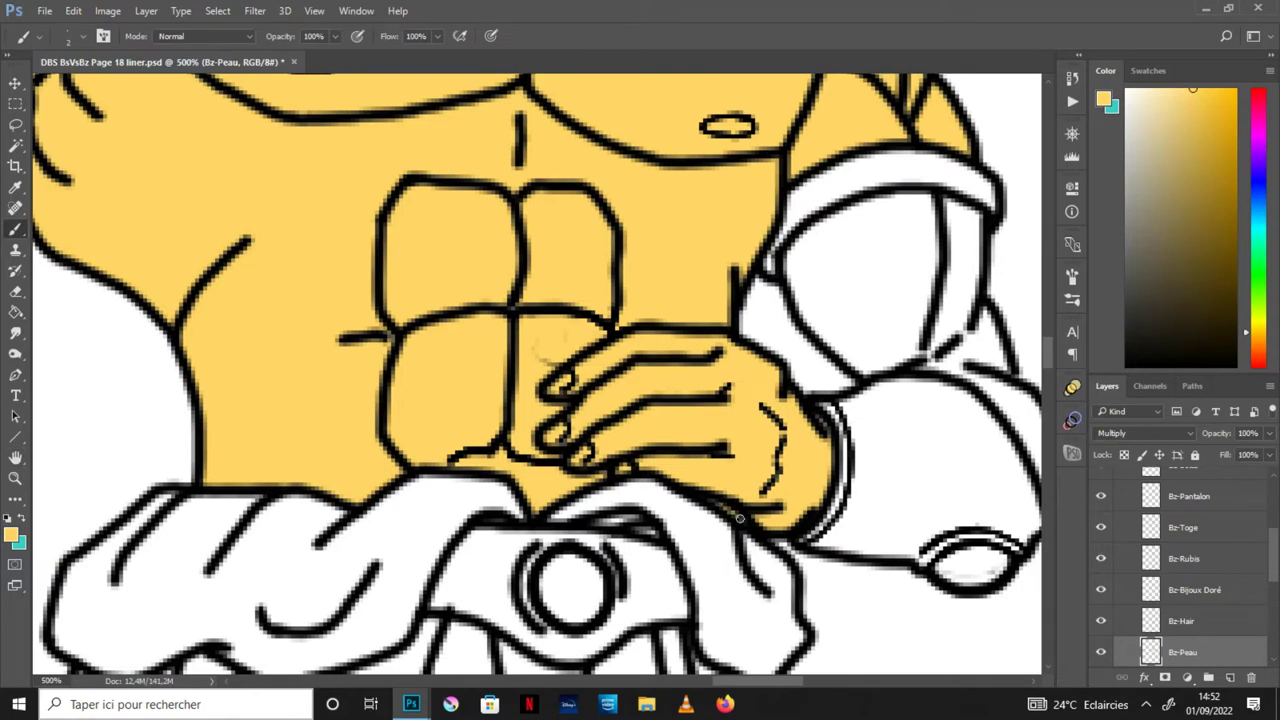
pyautogui.press('space')
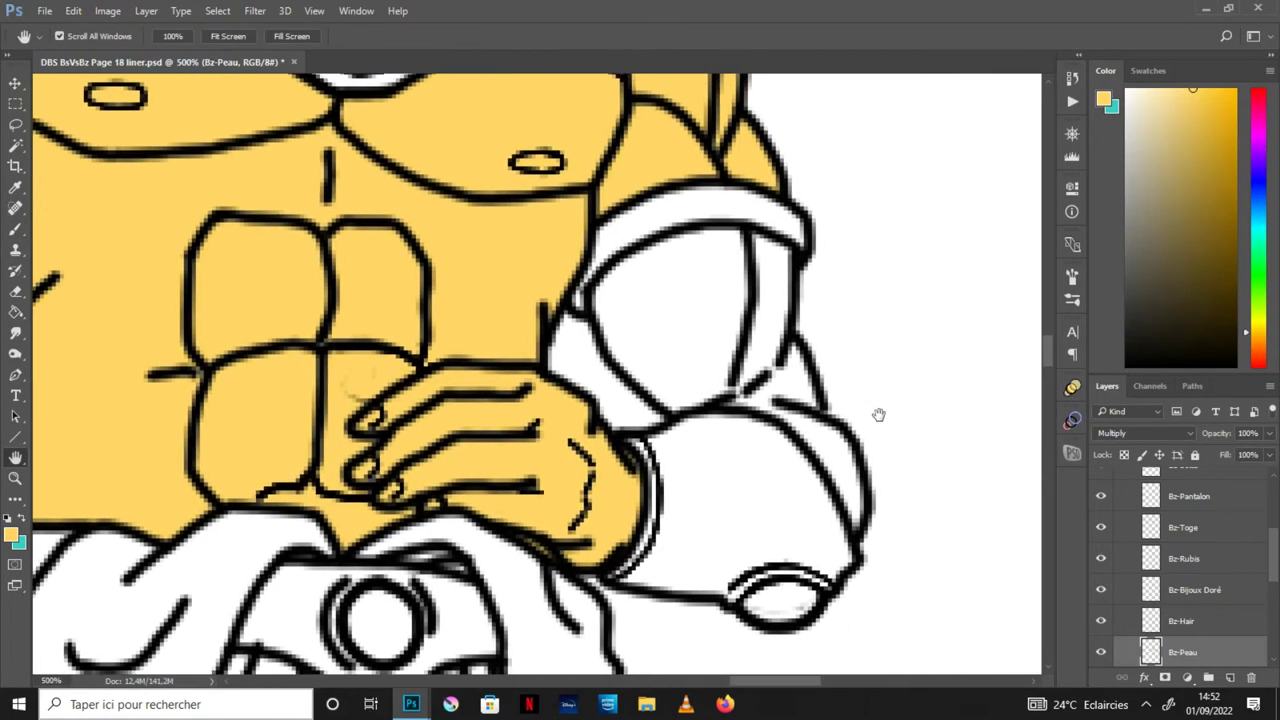
pyautogui.moveTo(1040, 298); pyautogui.dragTo(791, 348)
pyautogui.press('g')
pyautogui.click(718, 356)
pyautogui.press('b')
# Step: Zoom out over the torso, frame the head, and select the Bz-Hair layer
pyautogui.press('h')
pyautogui.scroll(3, 643, 451)
pyautogui.scroll(3, 643, 451)
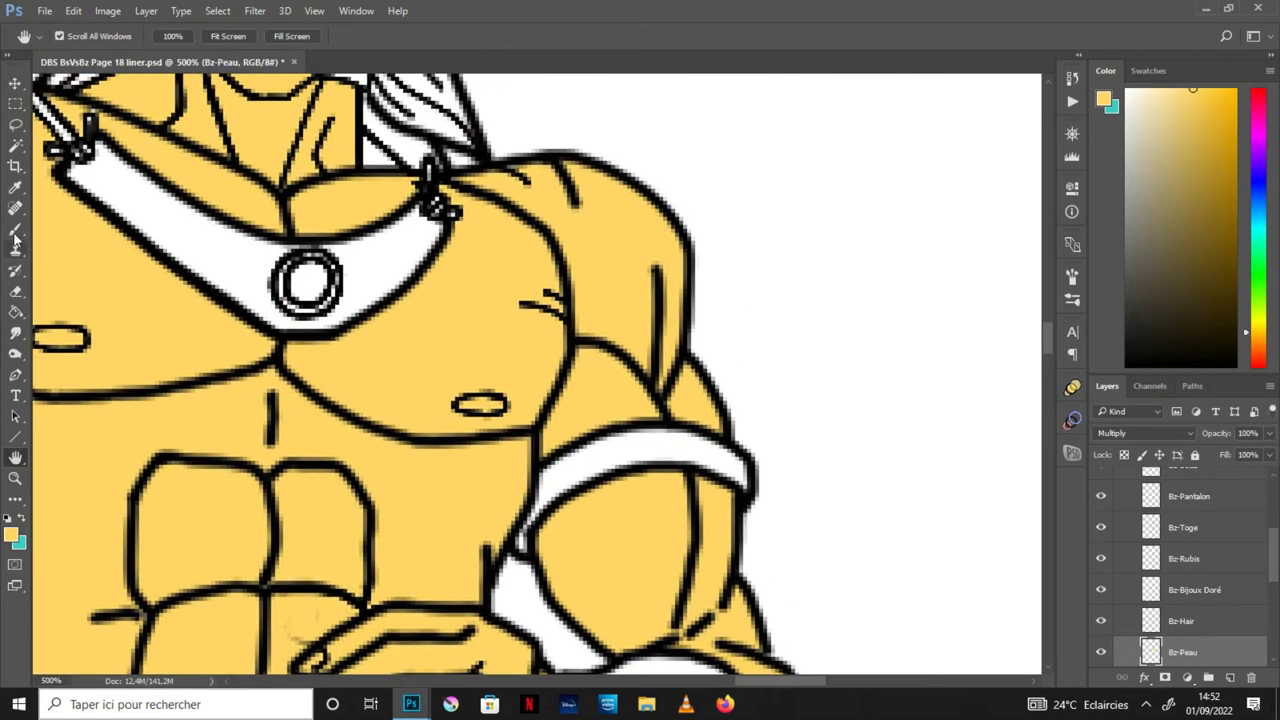
pyautogui.click(15, 230)
pyautogui.press('h')
pyautogui.scroll(-2, 654, 471)
pyautogui.scroll(-2, 700, 510)
pyautogui.scroll(-1, 756, 563)
pyautogui.moveTo(756, 563)
pyautogui.mouseDown()
pyautogui.moveTo(760, 457)
pyautogui.moveTo(708, 566)
pyautogui.moveTo(661, 533)
pyautogui.mouseUp()
pyautogui.click(1214, 624)
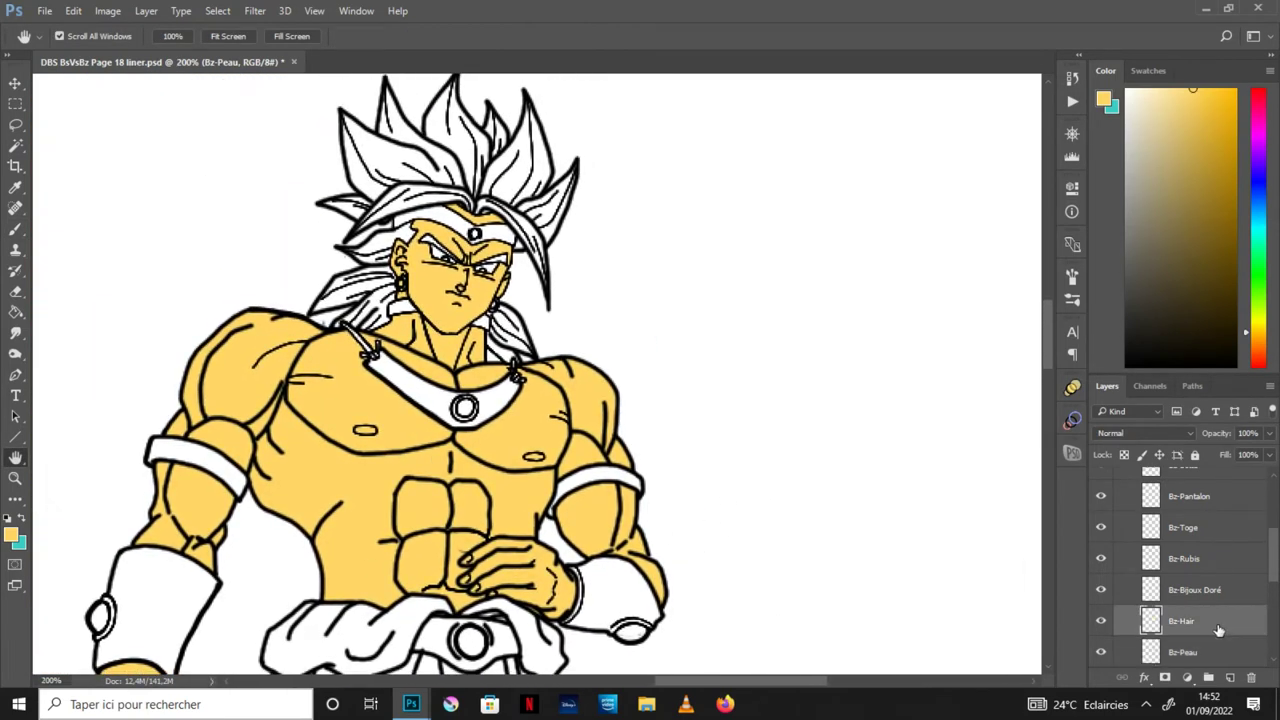
# Step: Swap the working colour to cyan and zoom in on Broly's head
pyautogui.press('x')
pyautogui.moveTo(464, 380); pyautogui.dragTo(488, 458)
pyautogui.scroll(1, 488, 458)
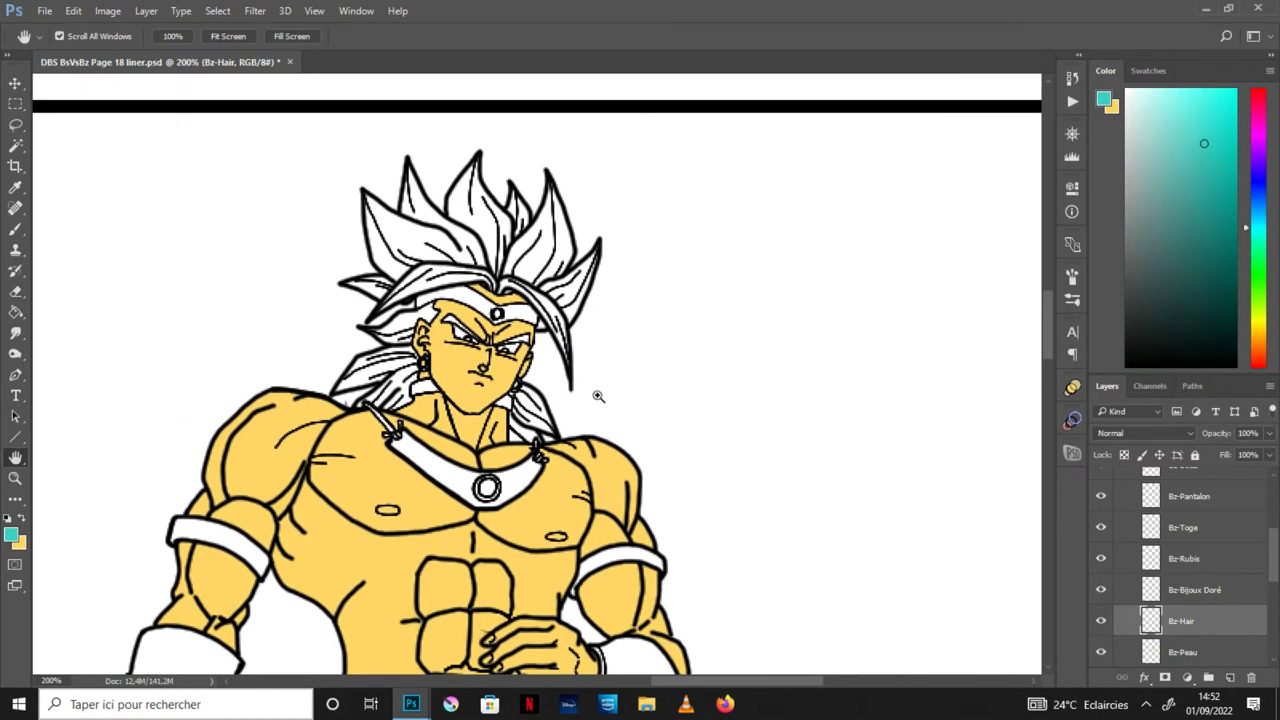
pyautogui.scroll(1, 600, 394)
pyautogui.scroll(1, 510, 415)
pyautogui.scroll(1, 500, 400)
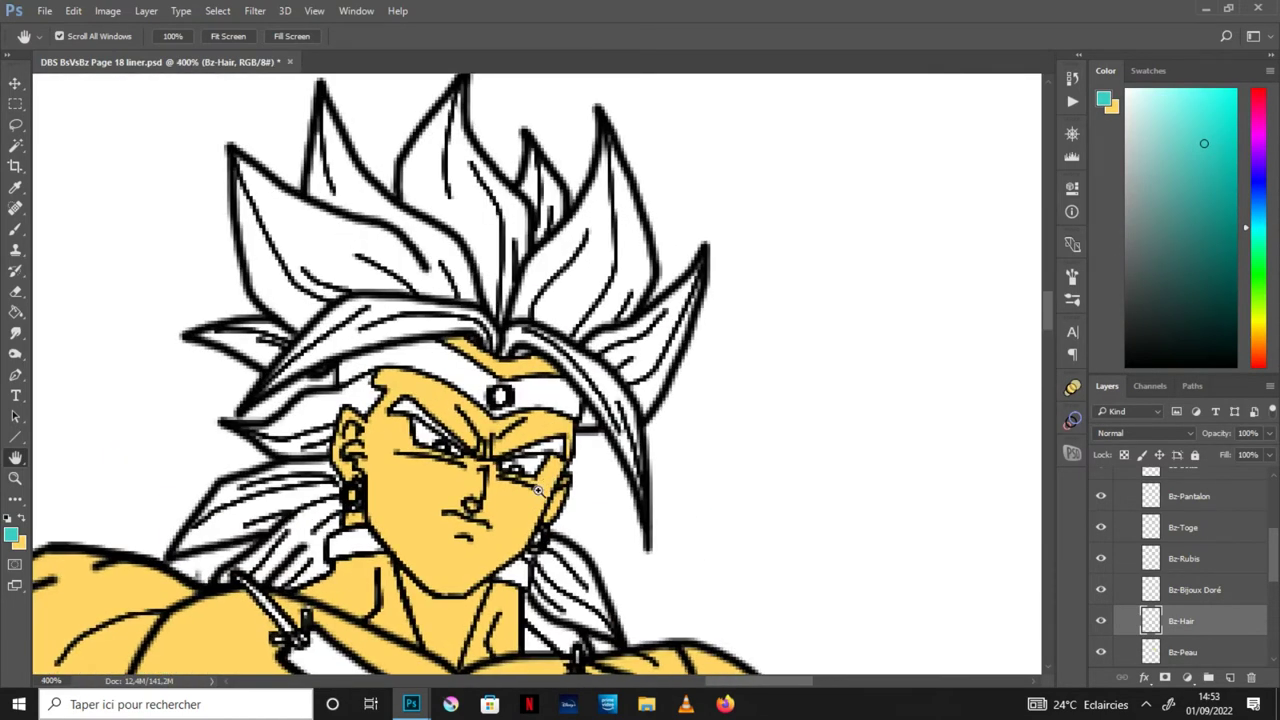
pyautogui.scroll(1, 500, 305)
# Step: Fill the central, left and right hair spikes cyan
pyautogui.press('g')
pyautogui.click(498, 304)
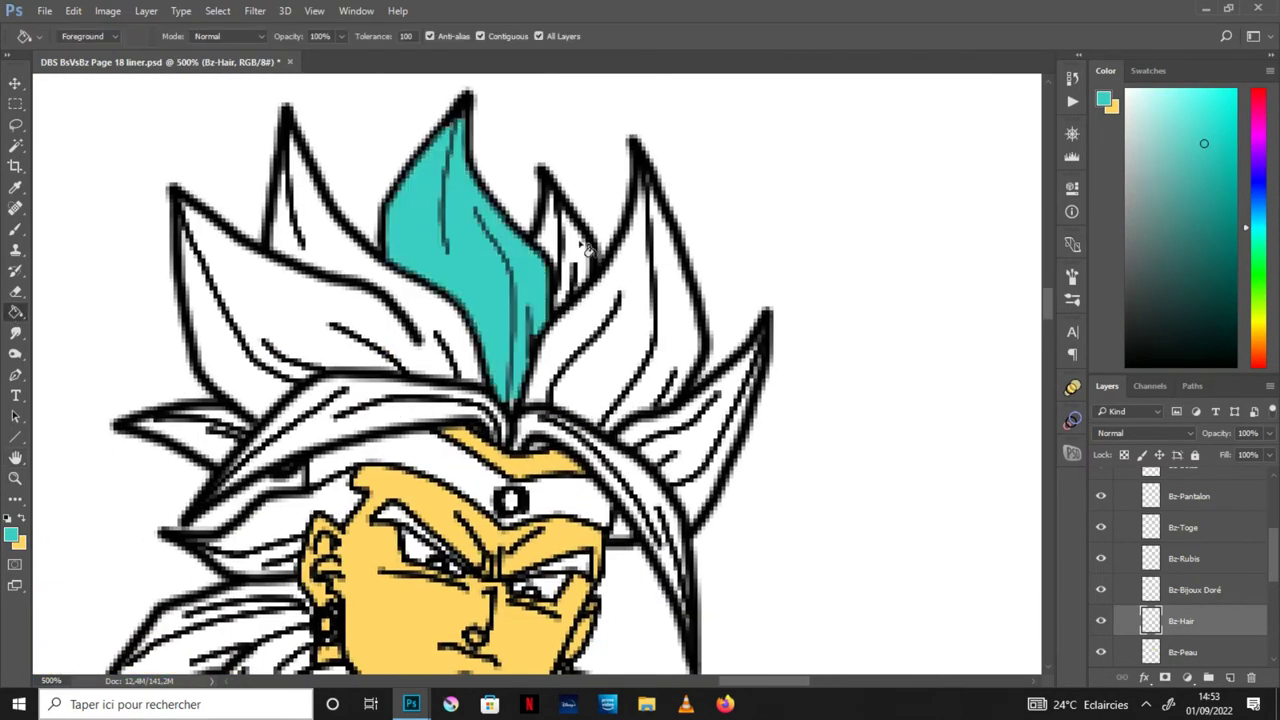
pyautogui.click(570, 262)
pyautogui.click(586, 236)
pyautogui.click(430, 312)
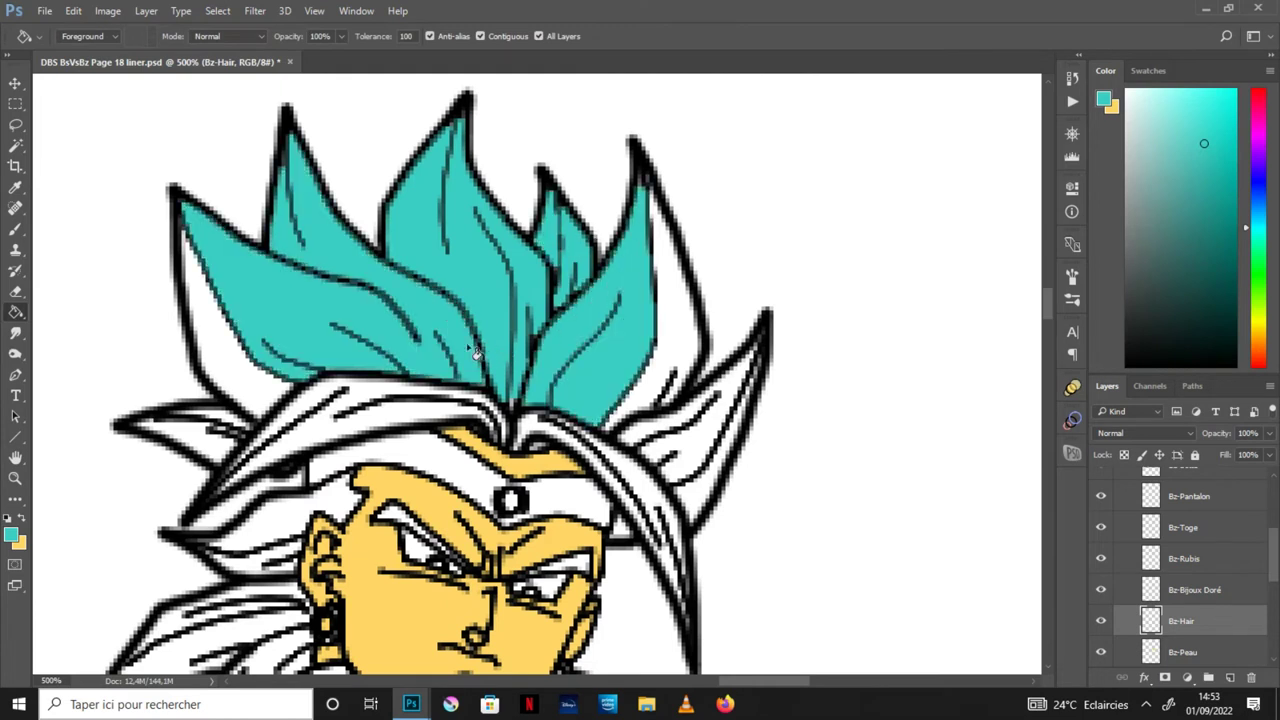
pyautogui.click(226, 452)
pyautogui.click(704, 450)
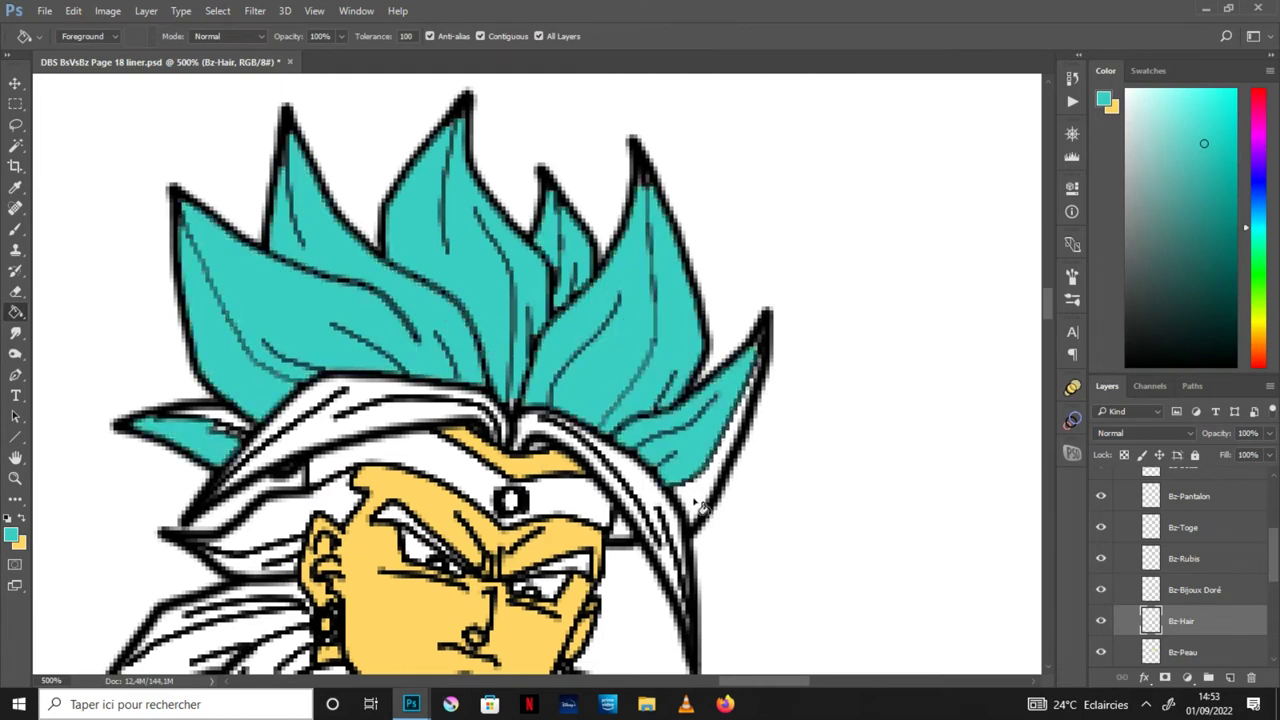
pyautogui.click(703, 507)
pyautogui.click(657, 496)
# Step: Fill the top, lower-left, forehead and ear hair strands cyan
pyautogui.click(392, 429)
pyautogui.click(311, 523)
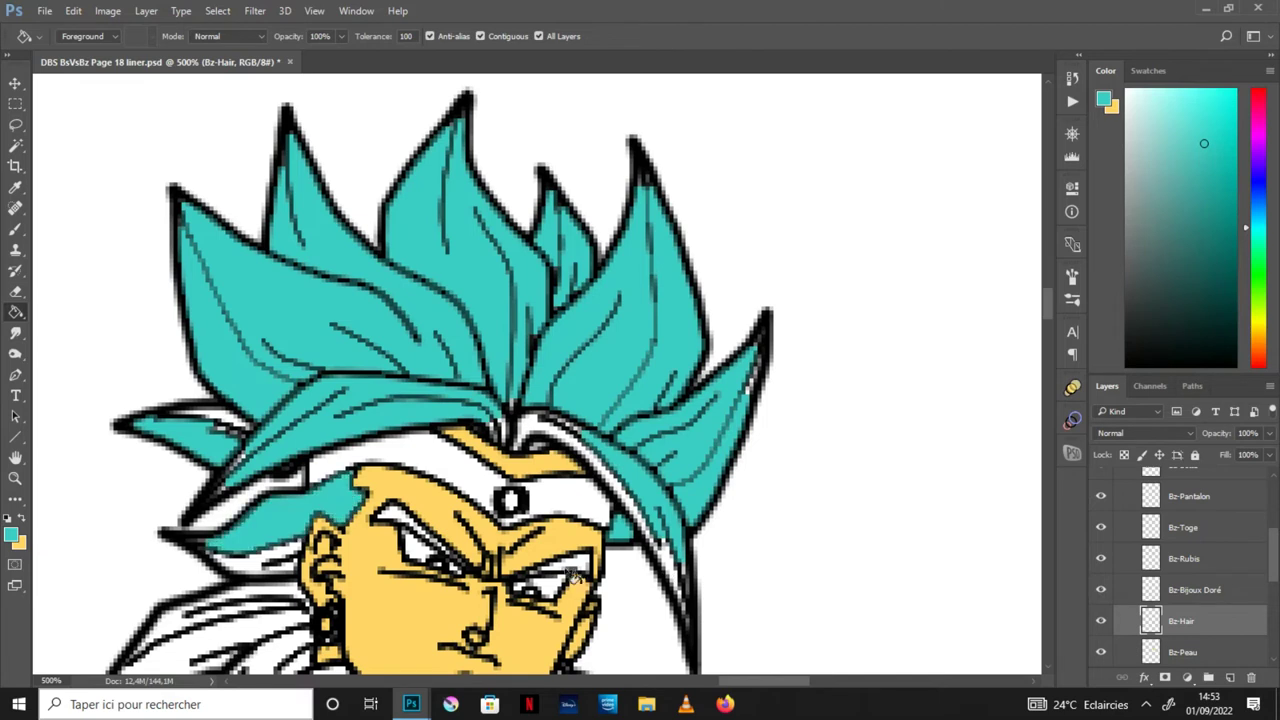
pyautogui.click(405, 527)
pyautogui.click(288, 650)
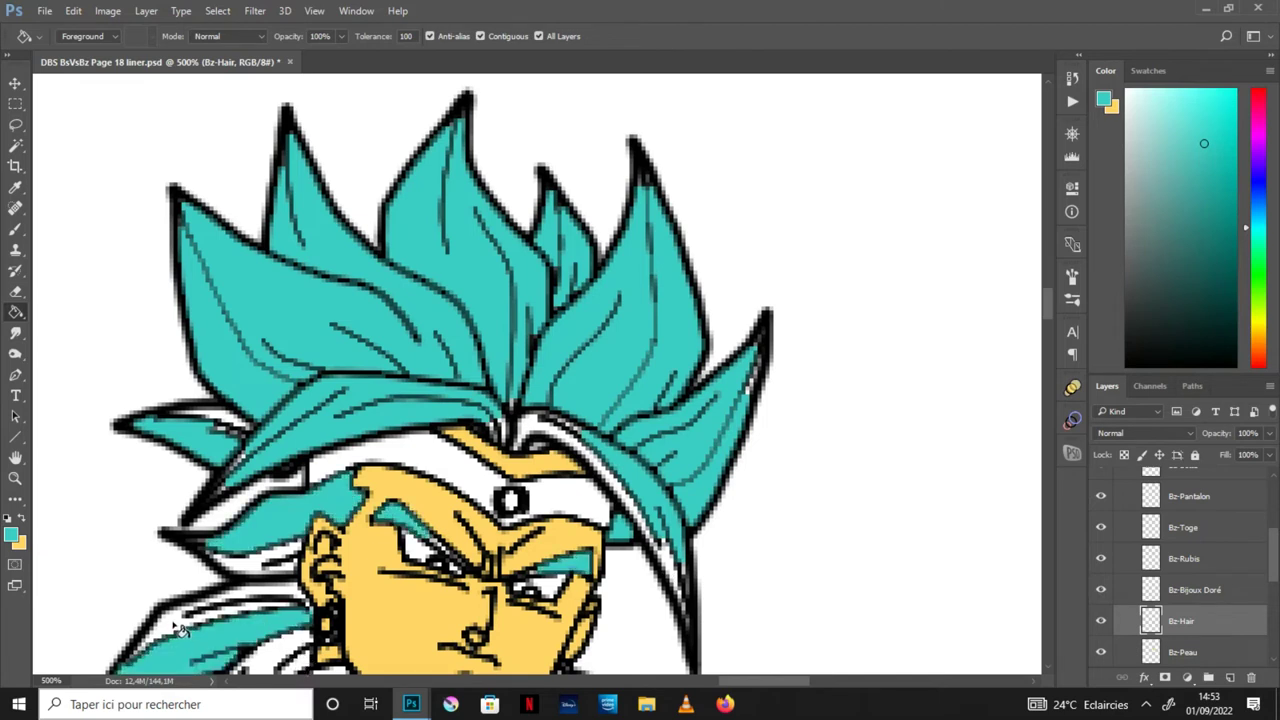
pyautogui.click(262, 566)
pyautogui.click(538, 426)
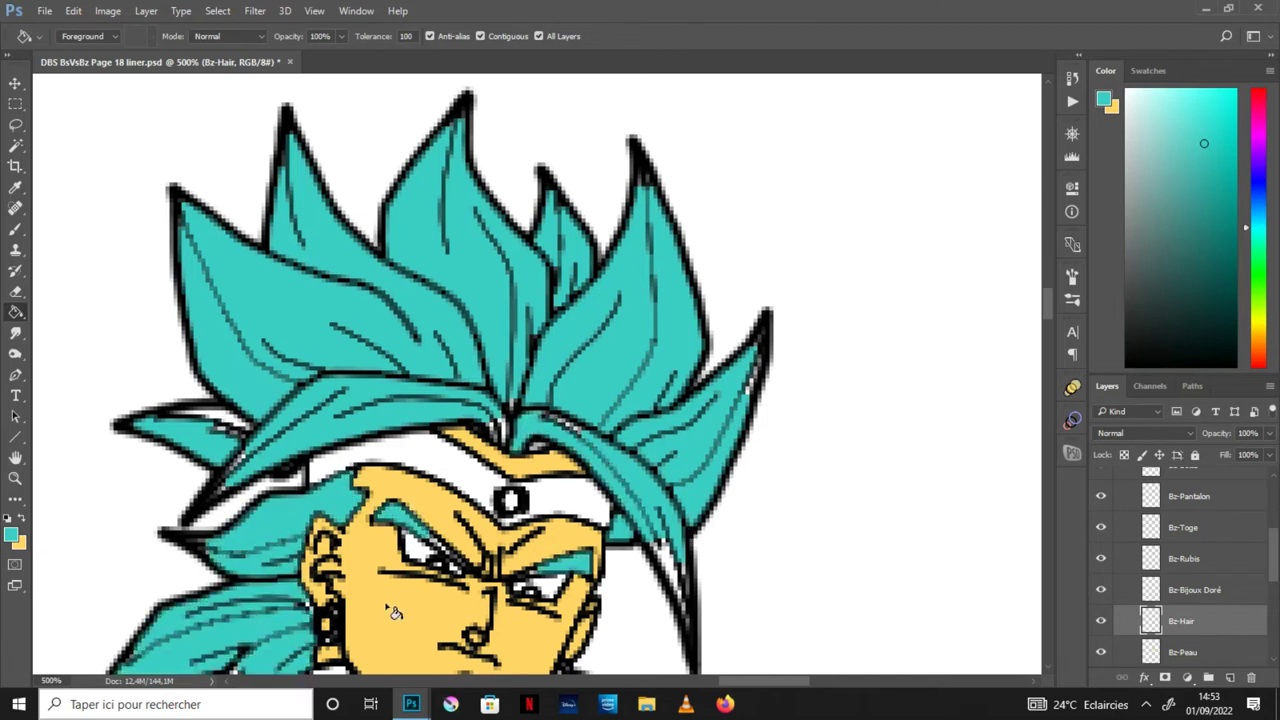
# Step: Fill the hair strand to the right of the neck cyan
pyautogui.moveTo(459, 604); pyautogui.dragTo(471, 367)
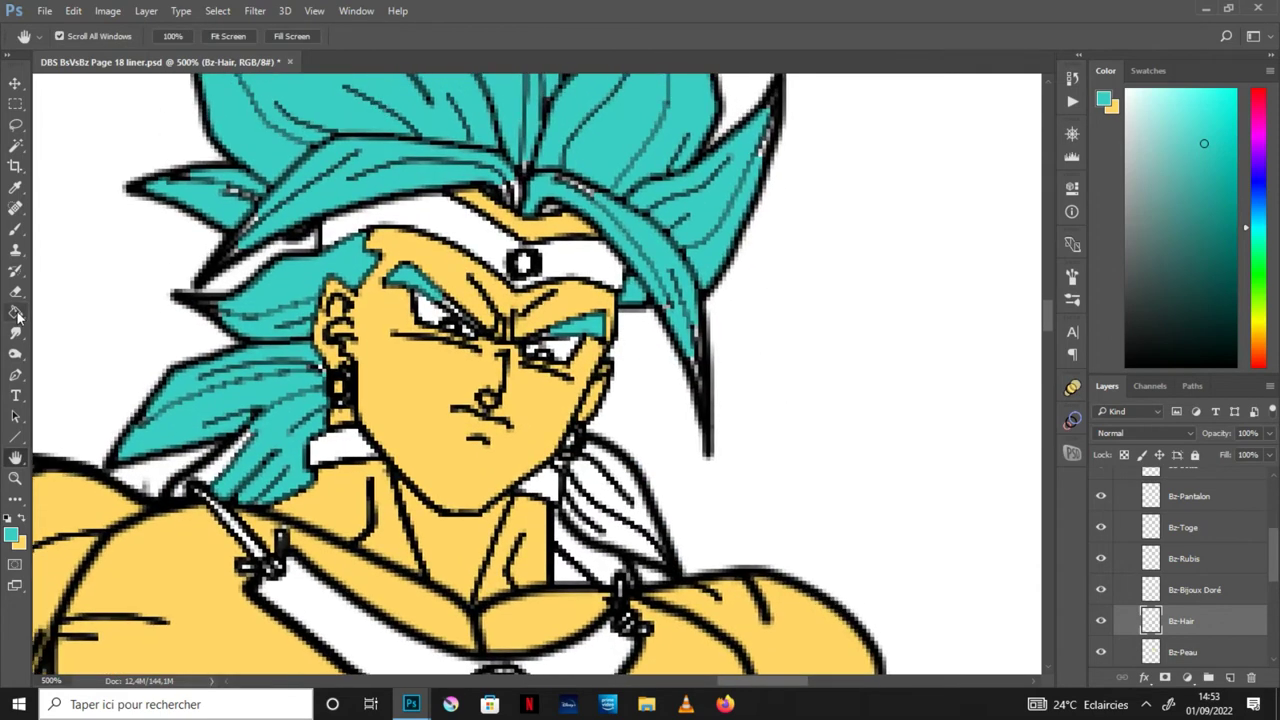
pyautogui.click(16, 314)
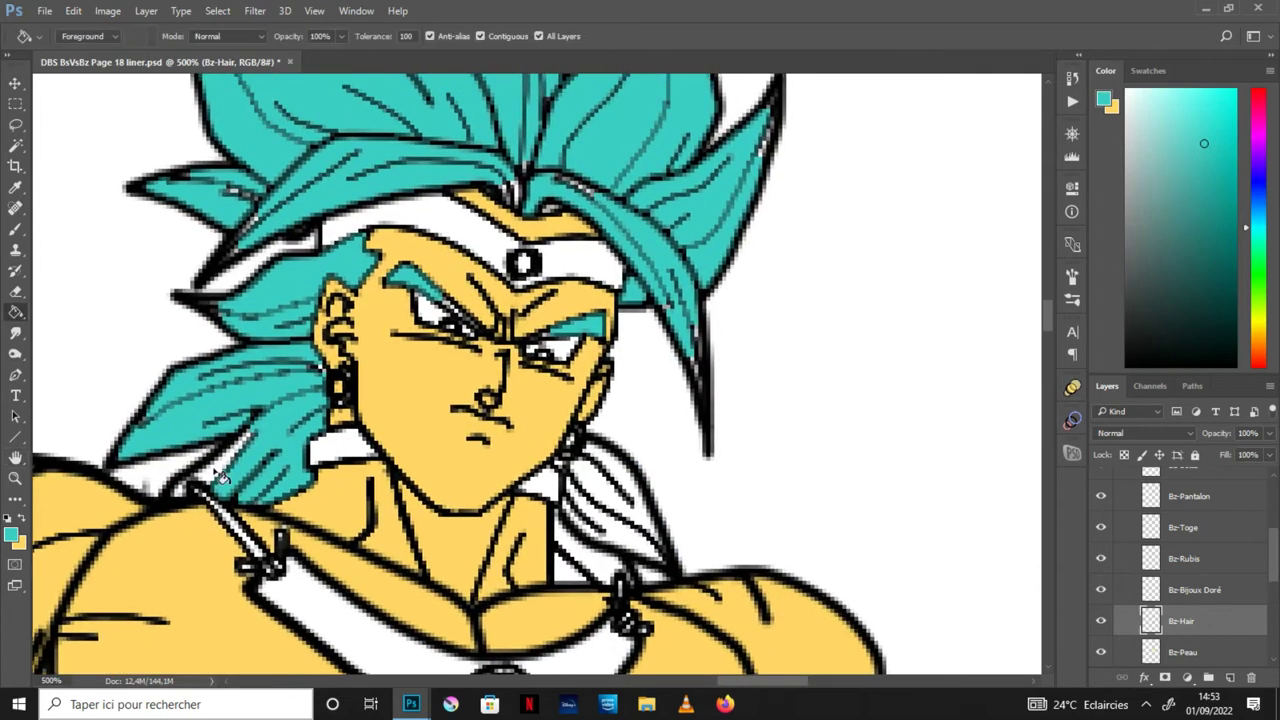
pyautogui.click(608, 560)
pyautogui.click(645, 505)
pyautogui.click(640, 528)
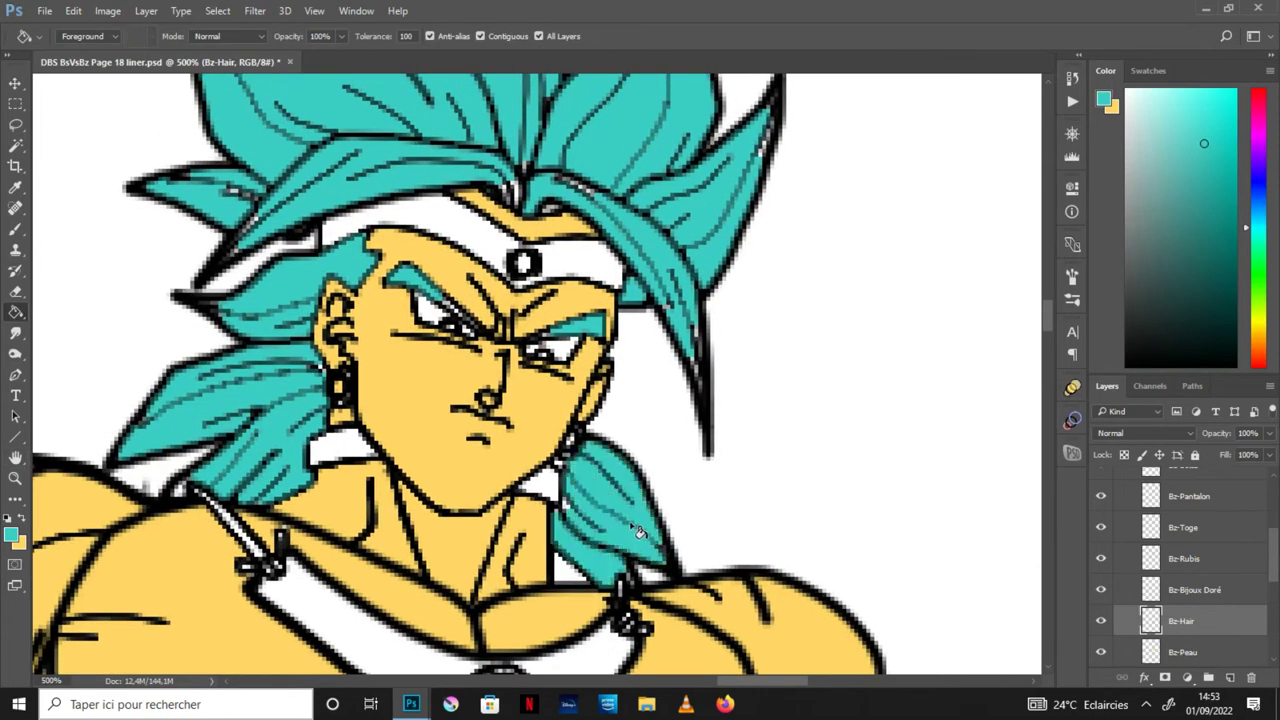
pyautogui.click(16, 229)
pyautogui.click(1142, 433)
# Step: Set the Bz-Hair layer to Multiply and review the cyan hair at several zoom levels
pyautogui.click(1120, 167)
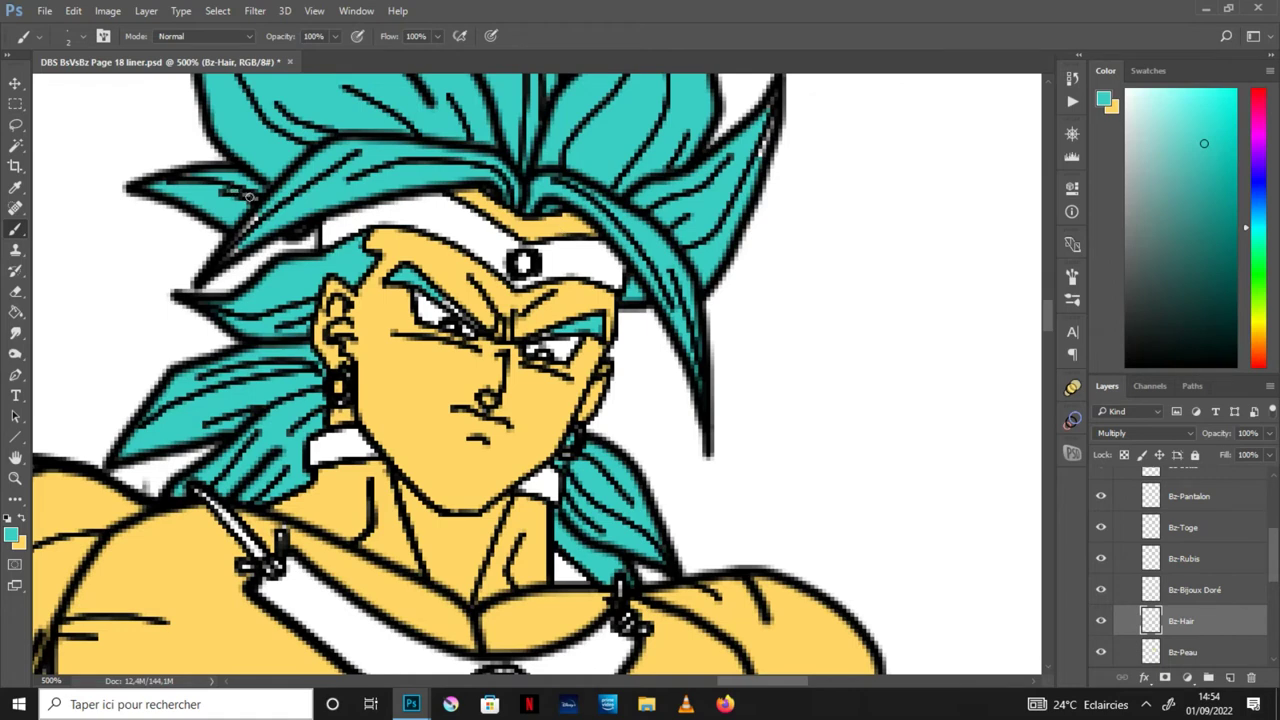
pyautogui.hotkey('ctrl', '+')
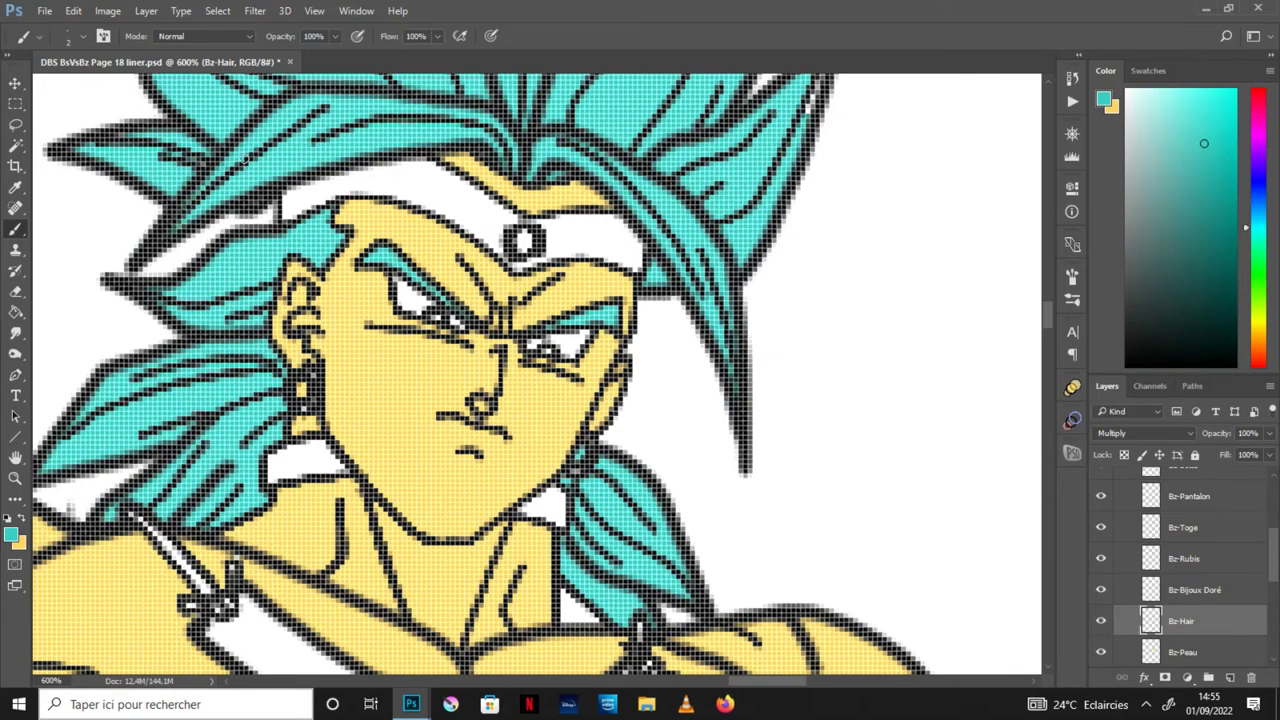
pyautogui.hotkey('ctrl', '-')
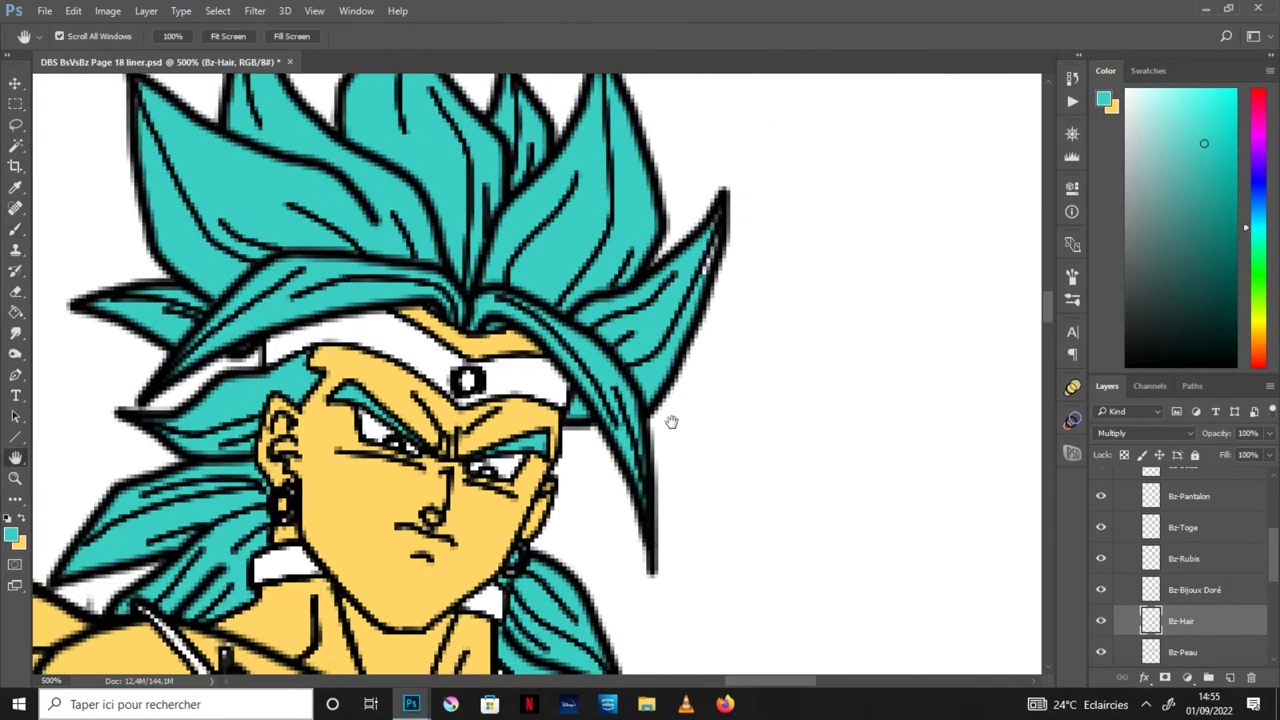
pyautogui.moveTo(764, 153); pyautogui.dragTo(683, 435)
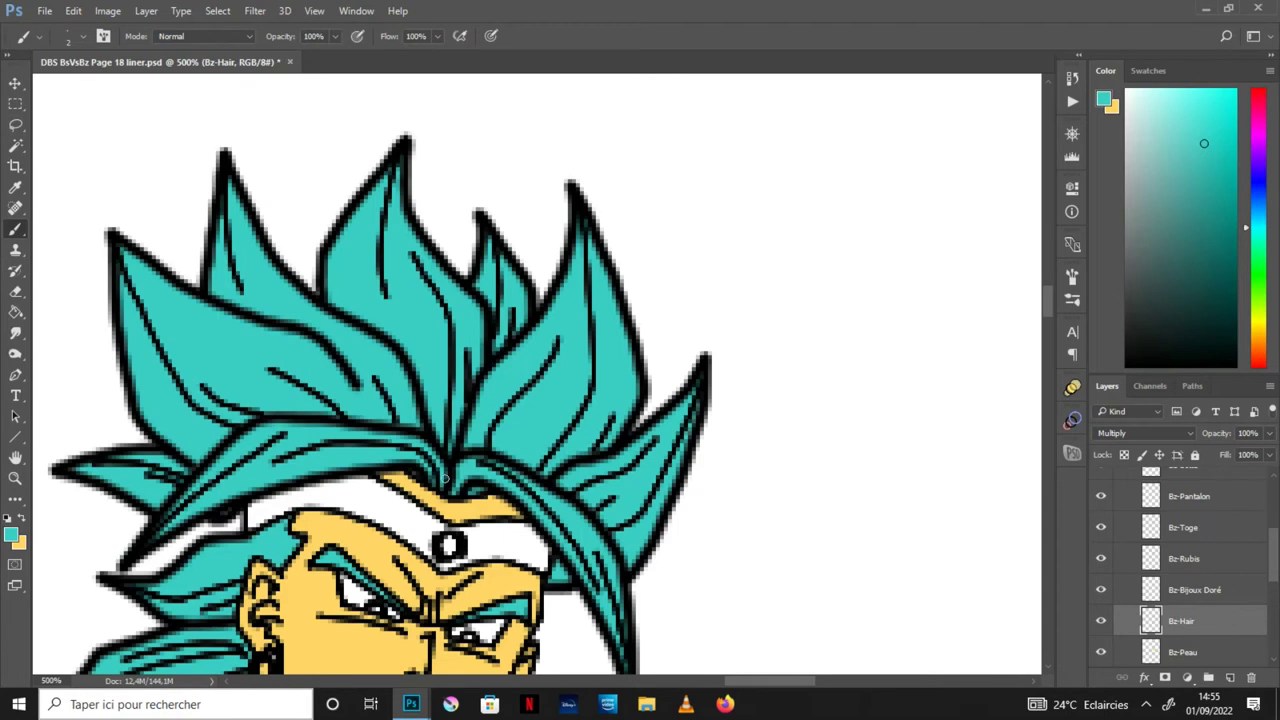
pyautogui.moveTo(600, 445); pyautogui.dragTo(616, 282)
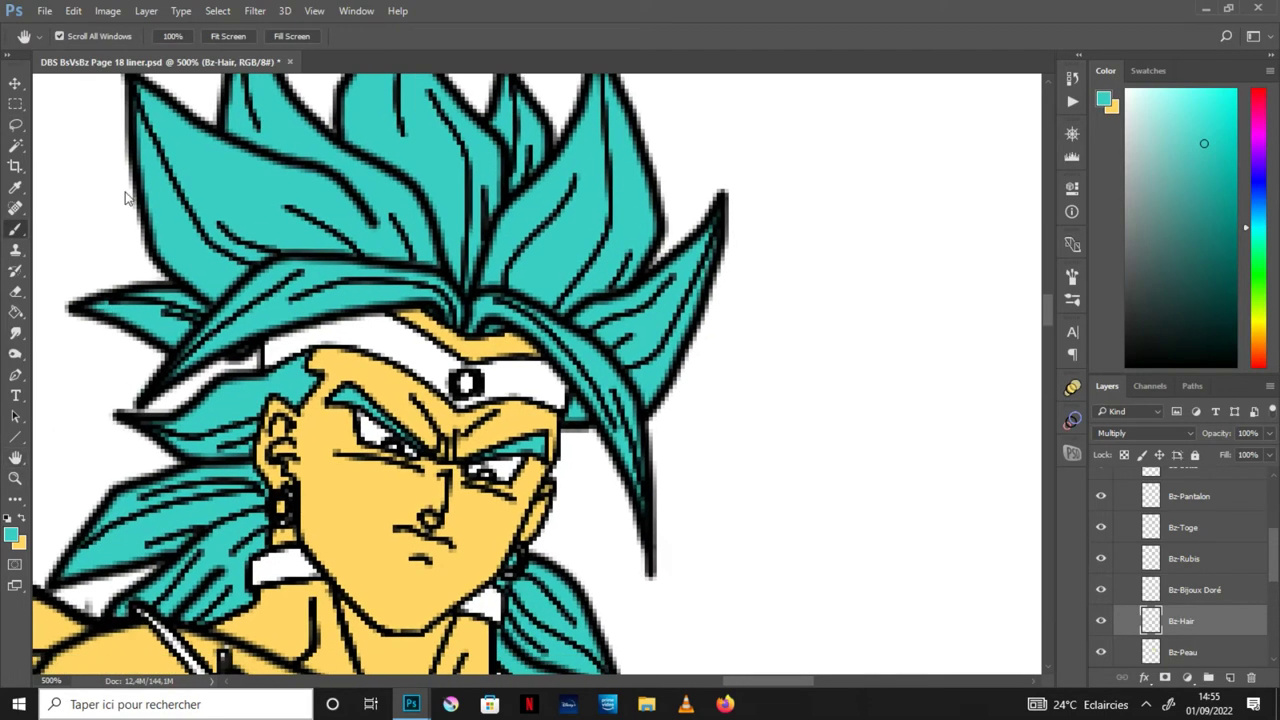
pyautogui.hotkey('ctrl', '-')
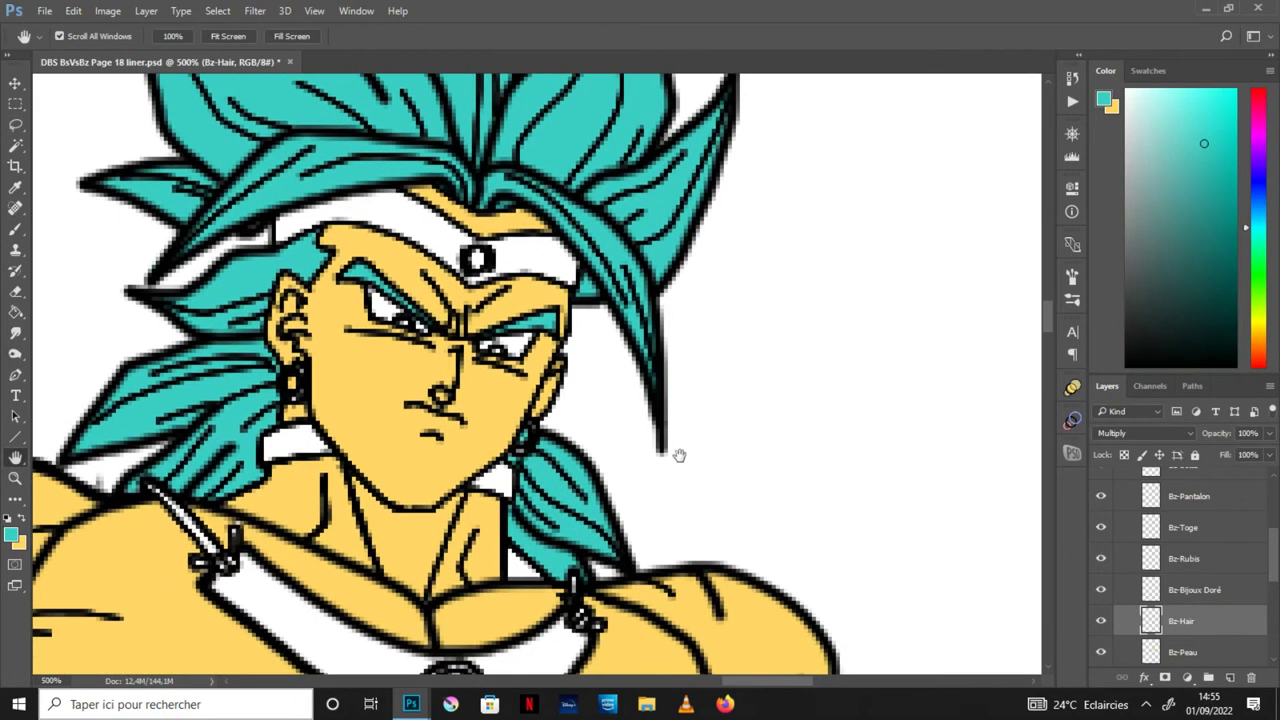
pyautogui.moveTo(674, 449); pyautogui.dragTo(624, 473)
pyautogui.click(45, 10)
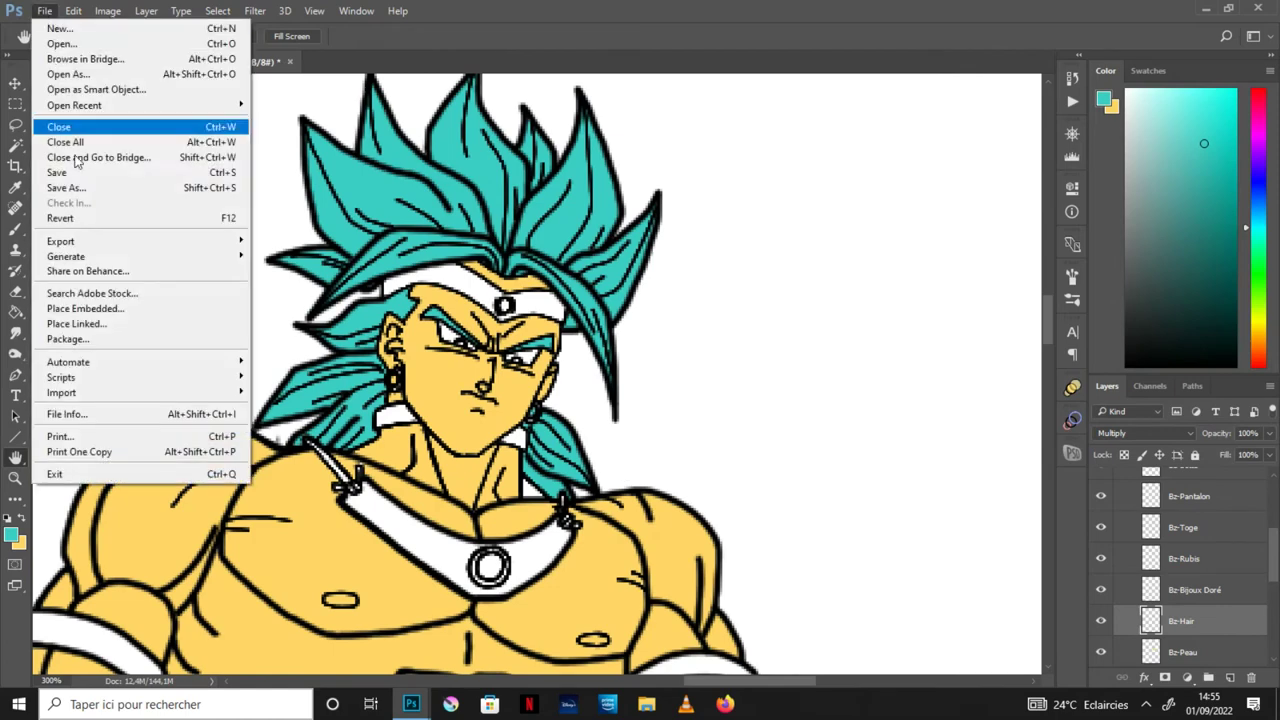
# Step: Save the page, select Bz-Peau, and eyedrop a teal swatch from the colour chart
pyautogui.click(72, 165)
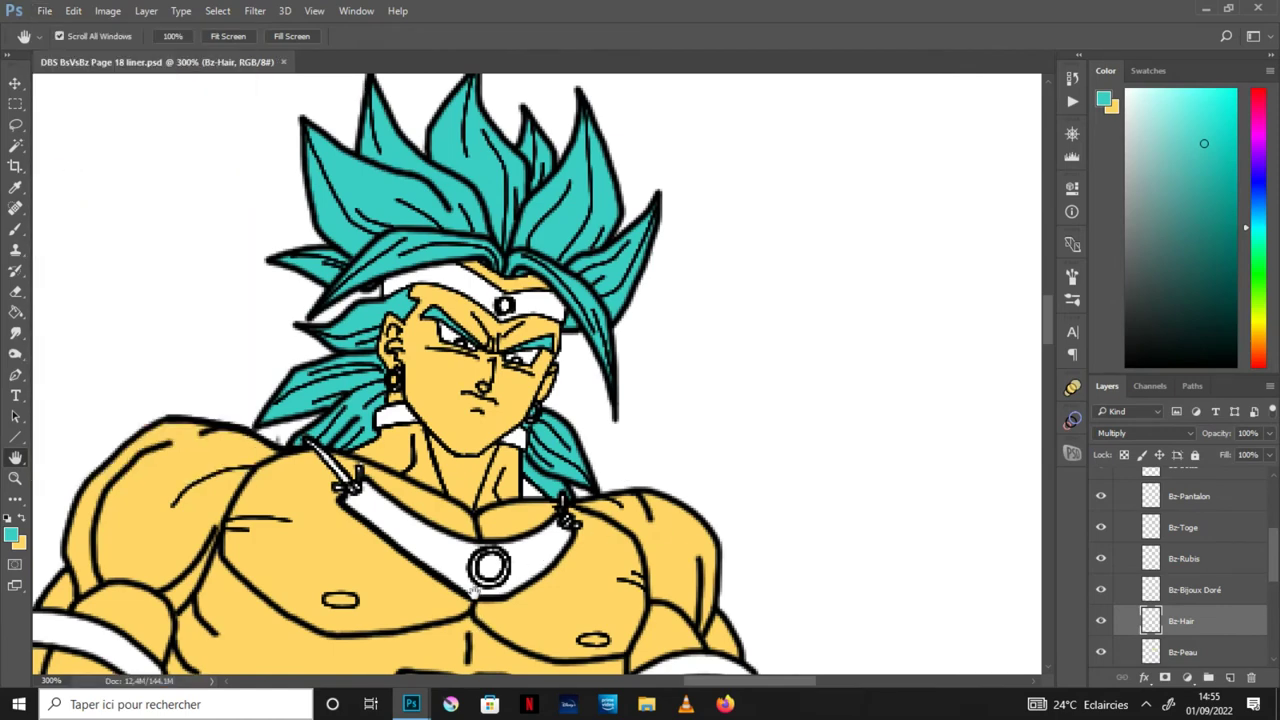
pyautogui.click(1233, 655)
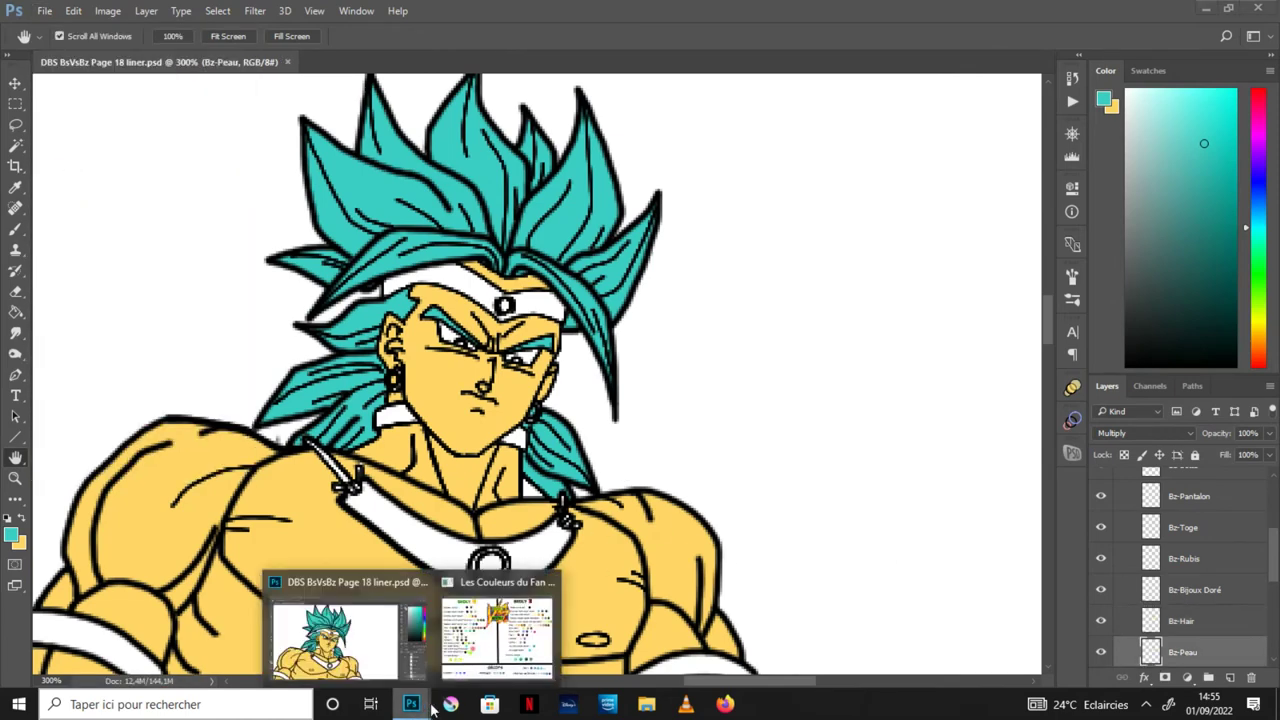
pyautogui.click(500, 620)
pyautogui.click(17, 190)
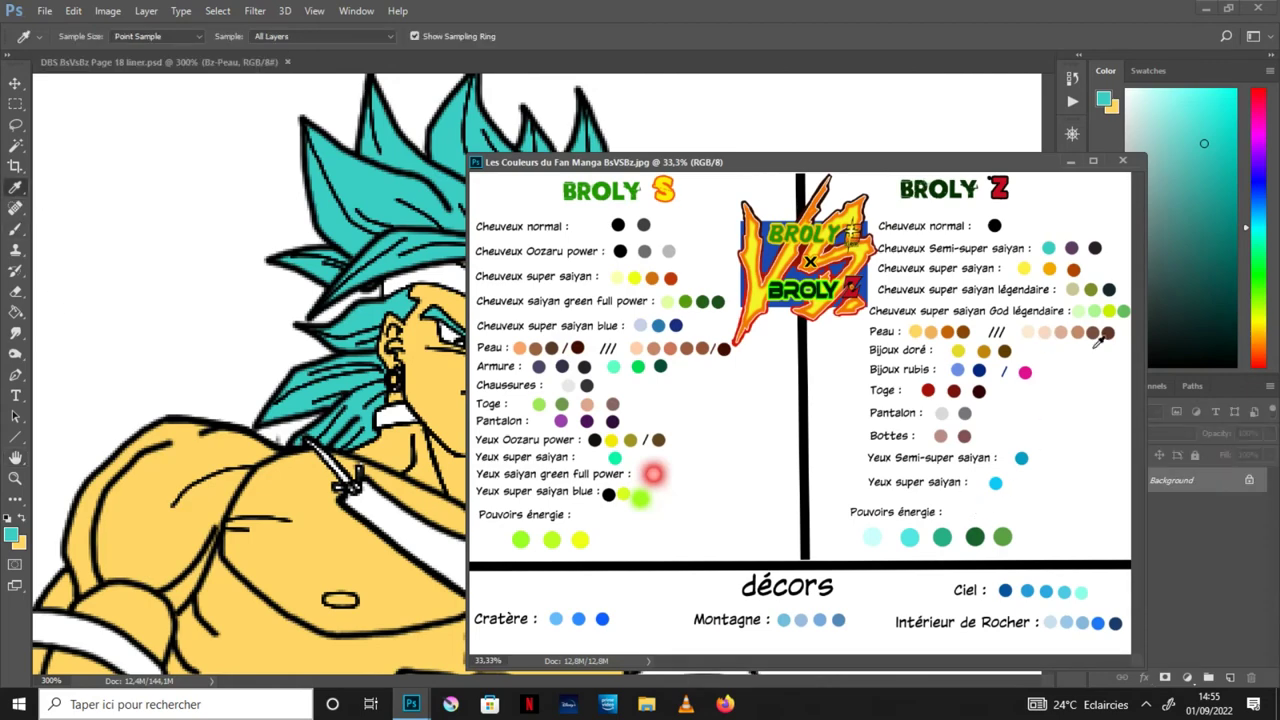
pyautogui.click(1020, 457)
pyautogui.click(1070, 161)
# Step: Zoom back out on the figure and select the Bz-Bijoux Doré layer
pyautogui.press('h')
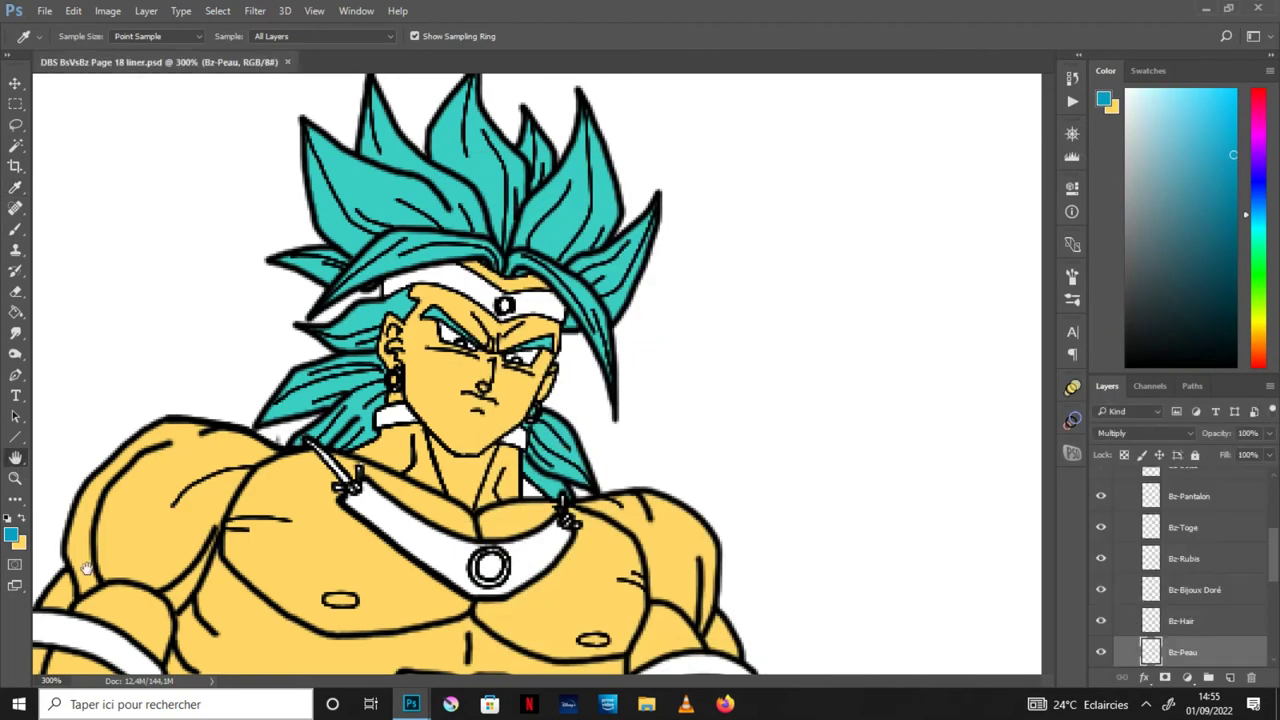
pyautogui.scroll(3, 497, 340)
pyautogui.scroll(2, 497, 340)
pyautogui.press('b')
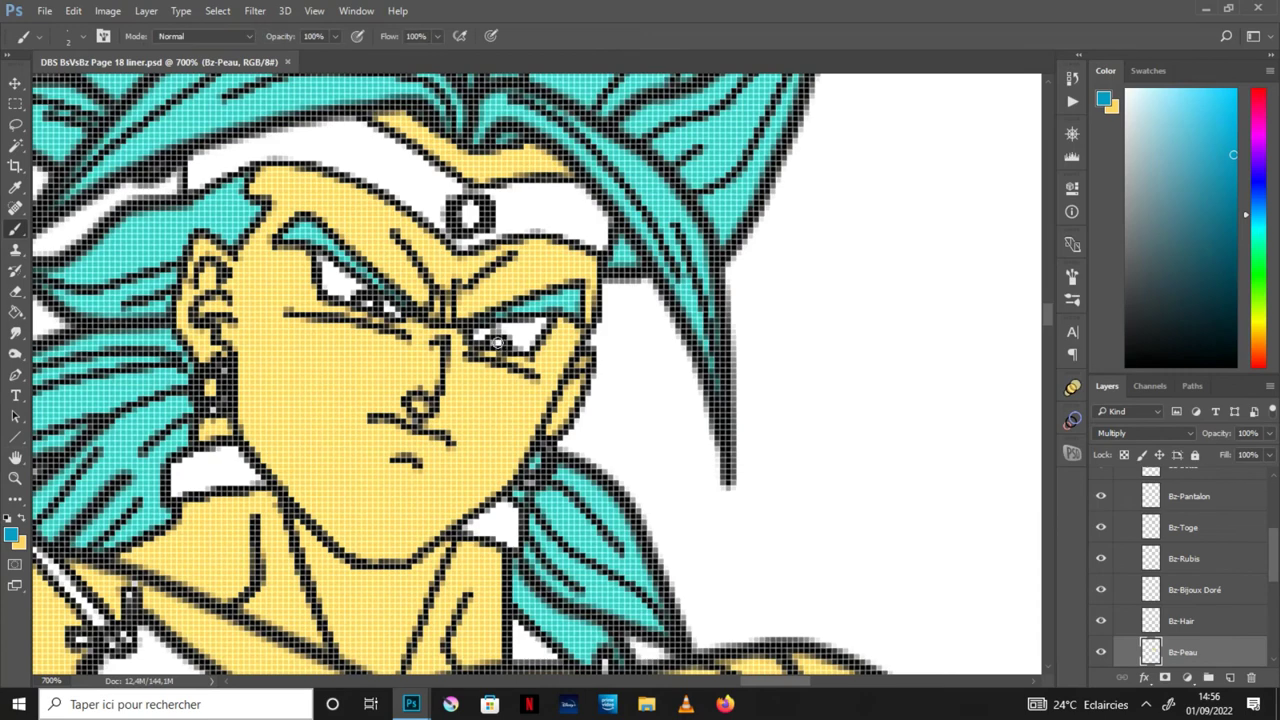
pyautogui.click(16, 457)
pyautogui.hotkey('ctrl', '-')
pyautogui.hotkey('ctrl', '-')
pyautogui.hotkey('ctrl', '-')
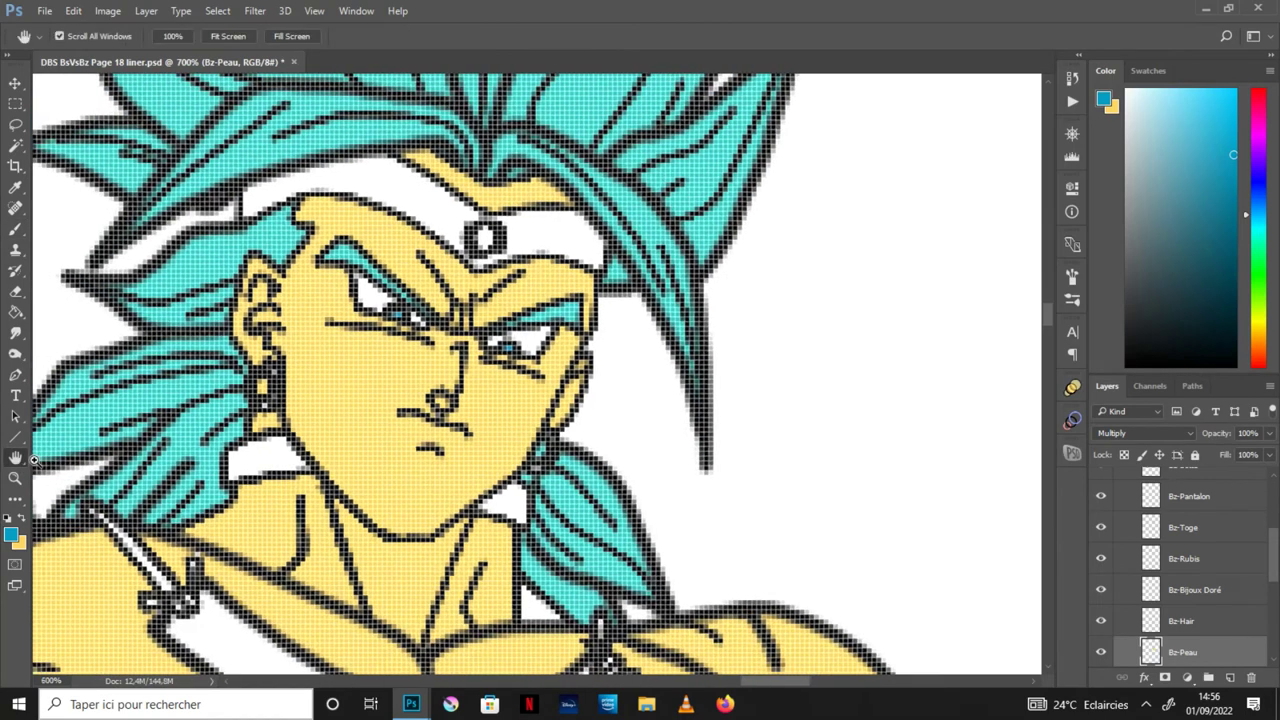
pyautogui.click(1230, 595)
# Step: Sample the Bijoux doré gold swatch from the chart as the foreground colour
pyautogui.click(492, 620)
pyautogui.click(16, 188)
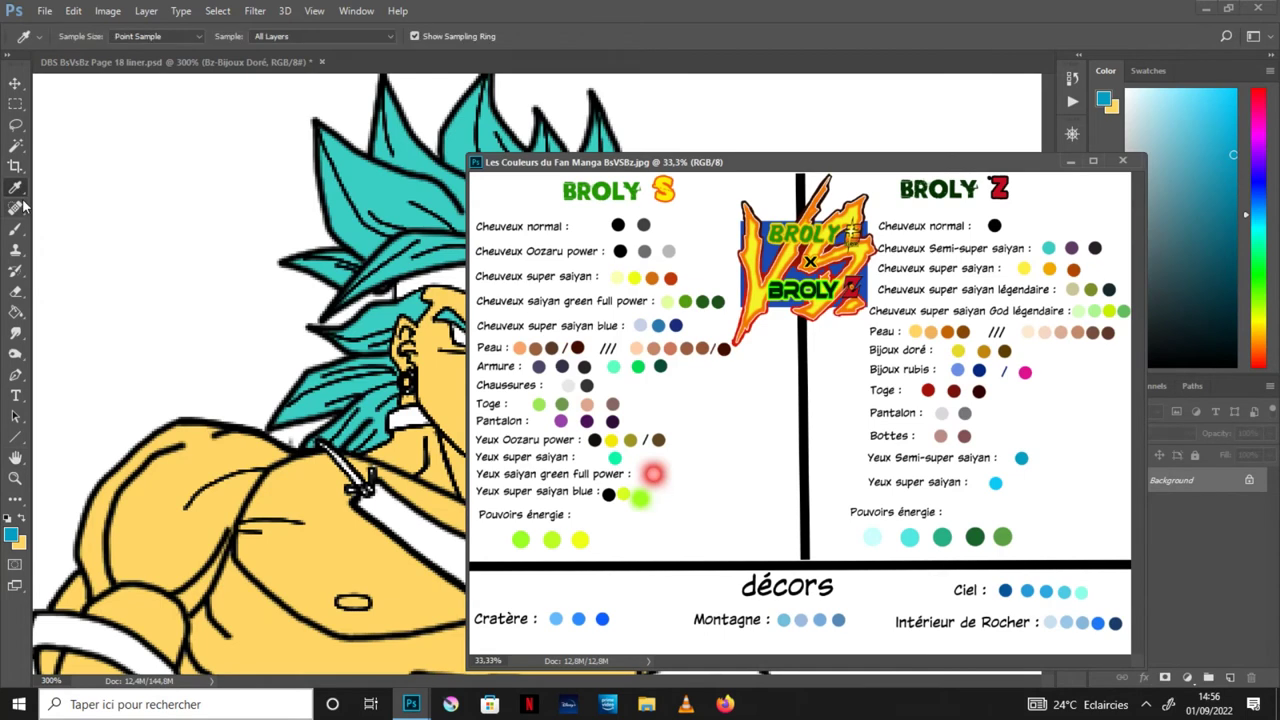
pyautogui.click(958, 351)
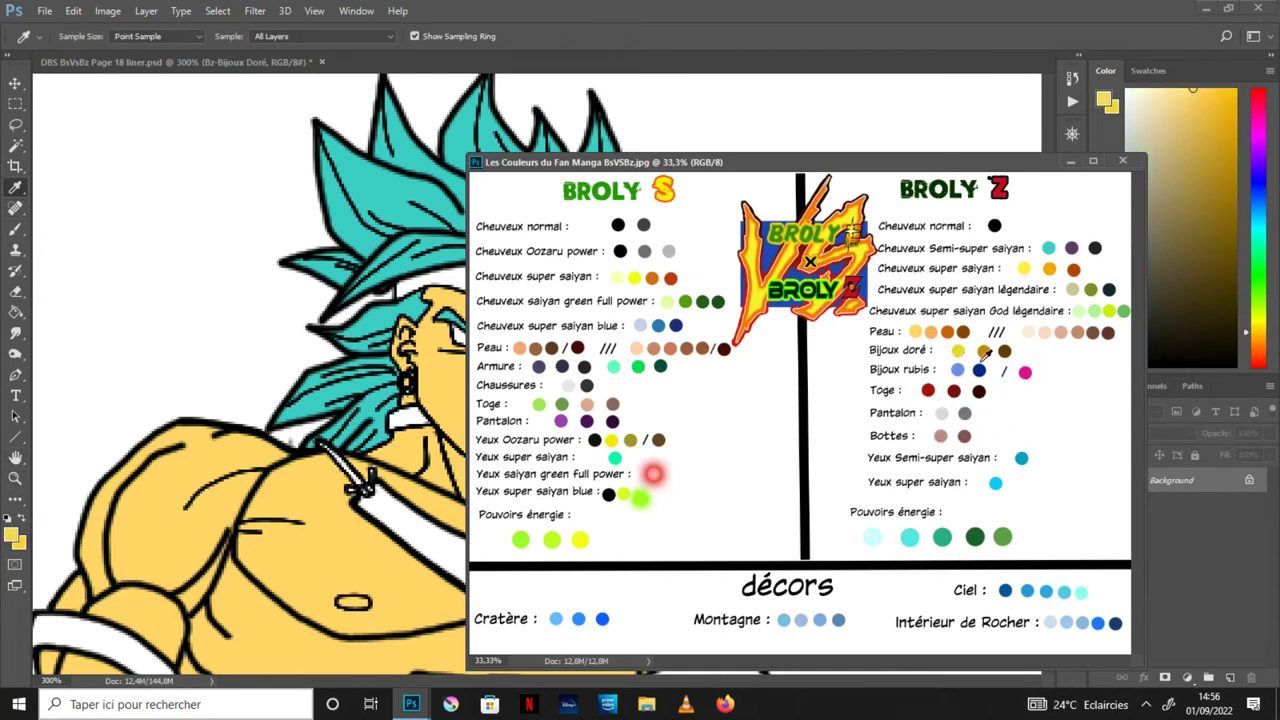
pyautogui.click(958, 370)
pyautogui.click(1070, 160)
pyautogui.click(16, 457)
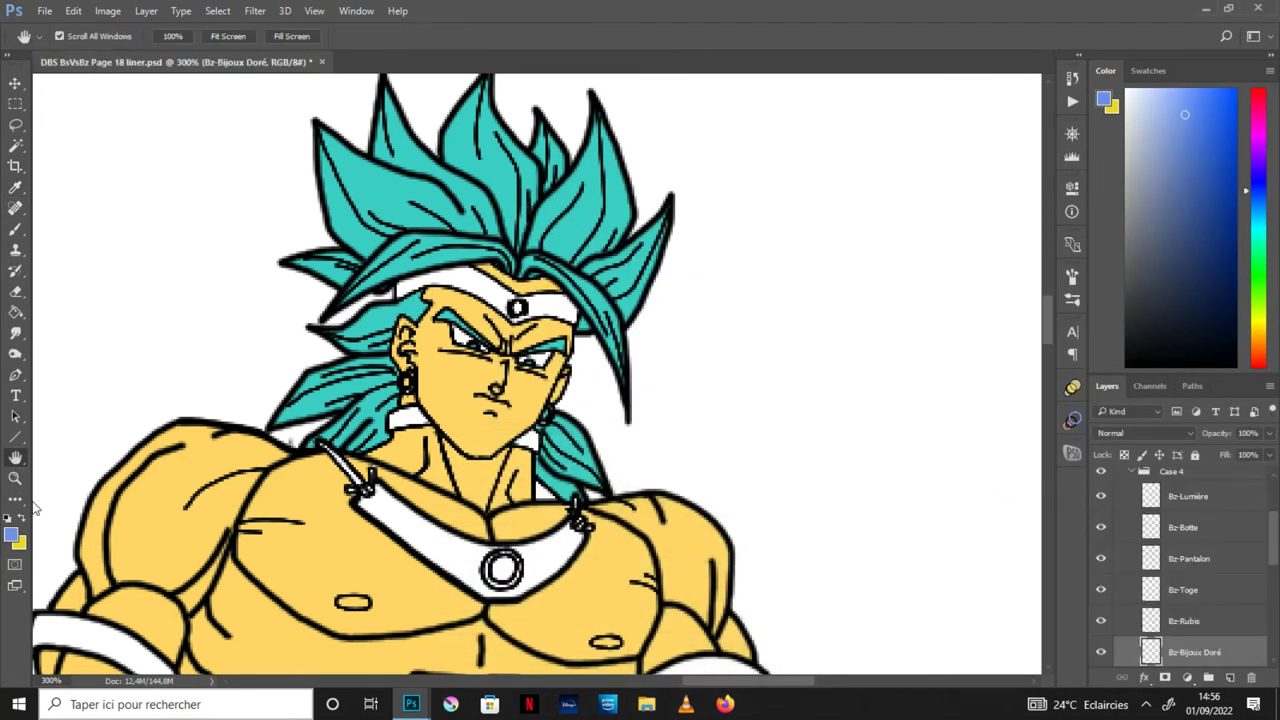
pyautogui.press('x')
pyautogui.click(16, 312)
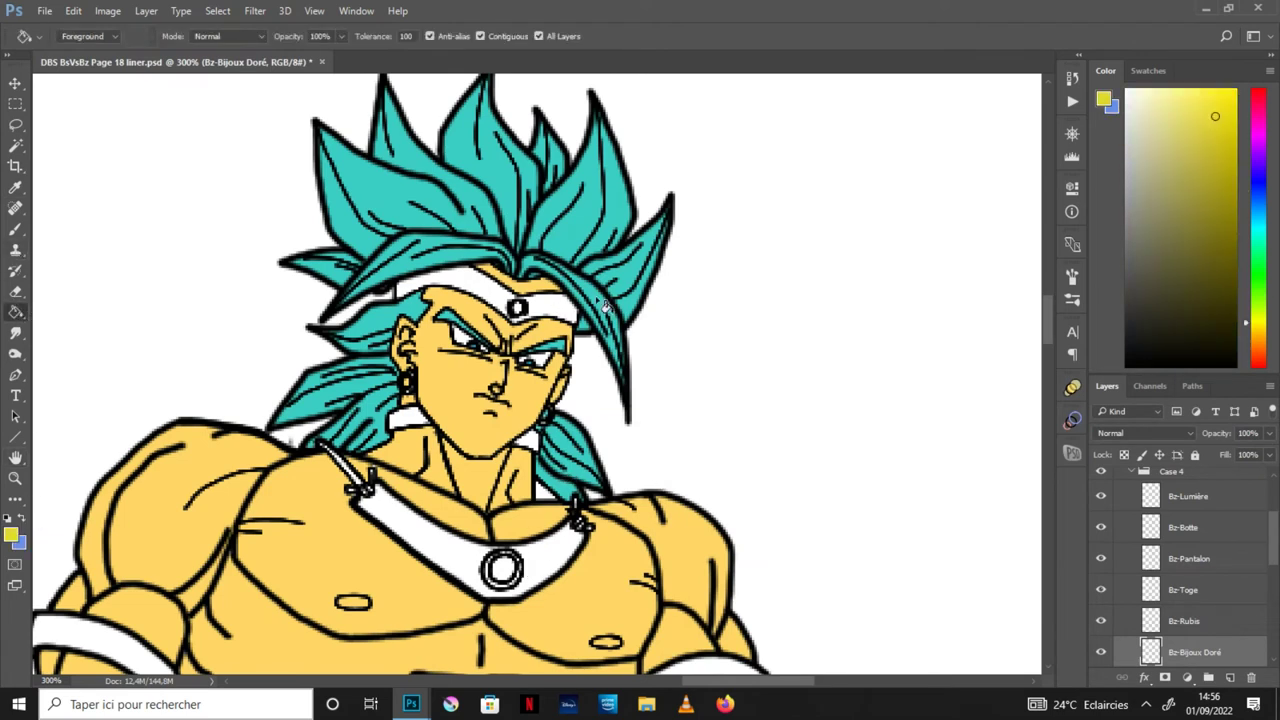
# Step: Fill headband, necklace, armband, both wristbands and belt buckle gold; set the layer to Multiply
pyautogui.click(476, 290)
pyautogui.click(1140, 433)
pyautogui.click(1150, 138)
pyautogui.click(567, 563)
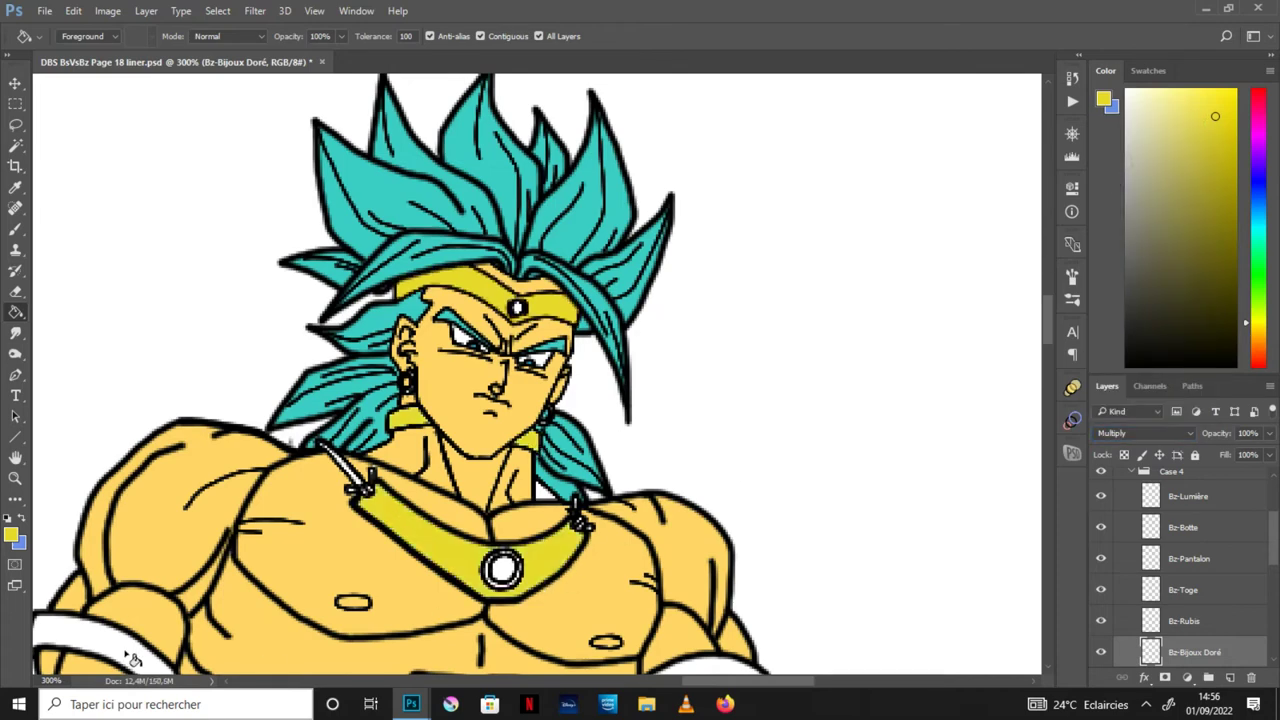
pyautogui.scroll(-3, 900, 434)
pyautogui.scroll(-3, 724, 336)
pyautogui.click(724, 336)
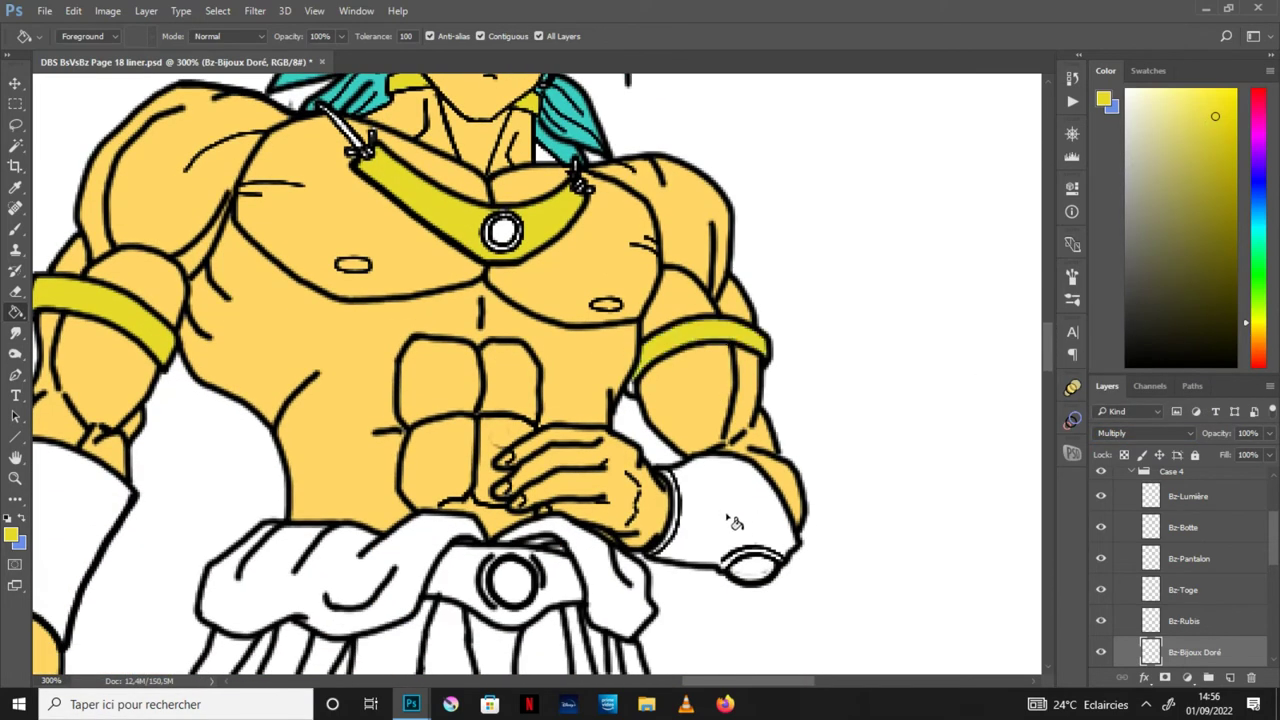
pyautogui.click(734, 518)
pyautogui.click(88, 563)
pyautogui.click(573, 585)
# Step: Fill the ring and remaining gap around the armband gem gold
pyautogui.click(16, 457)
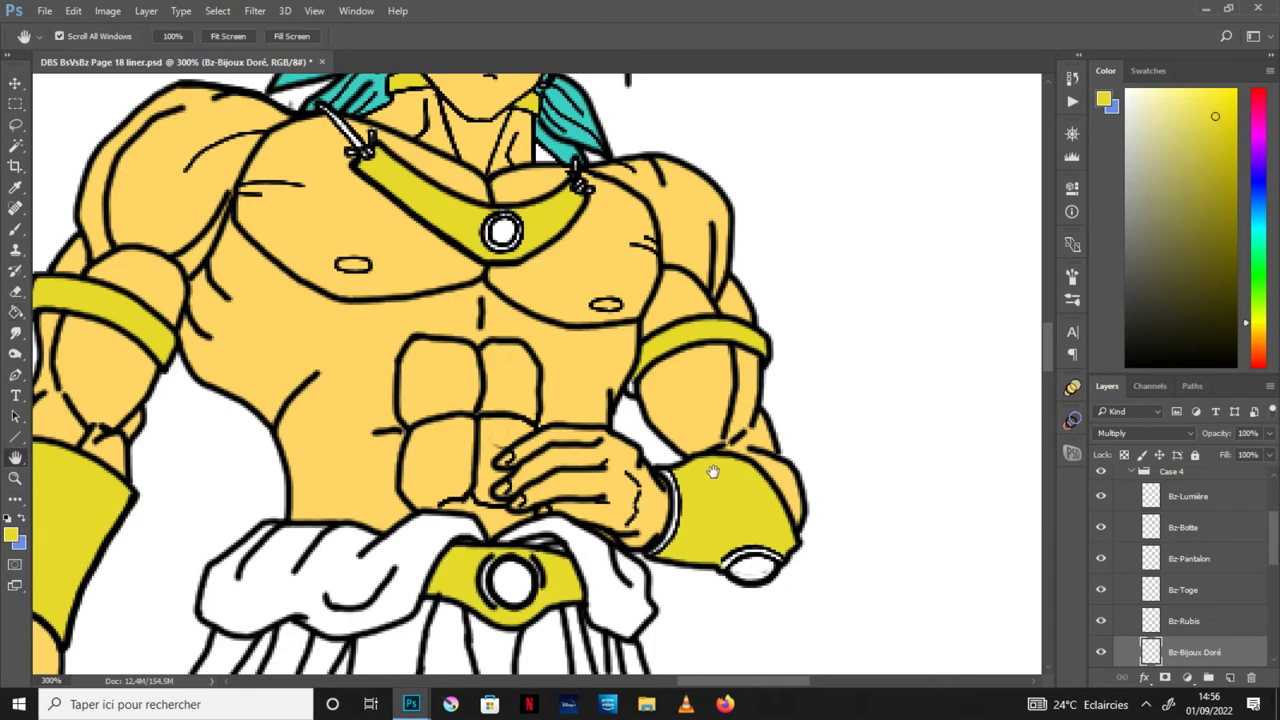
pyautogui.moveTo(205, 586); pyautogui.dragTo(260, 380)
pyautogui.scroll(2, 260, 380)
pyautogui.click(16, 312)
pyautogui.click(292, 320)
pyautogui.press('h')
pyautogui.press('b')
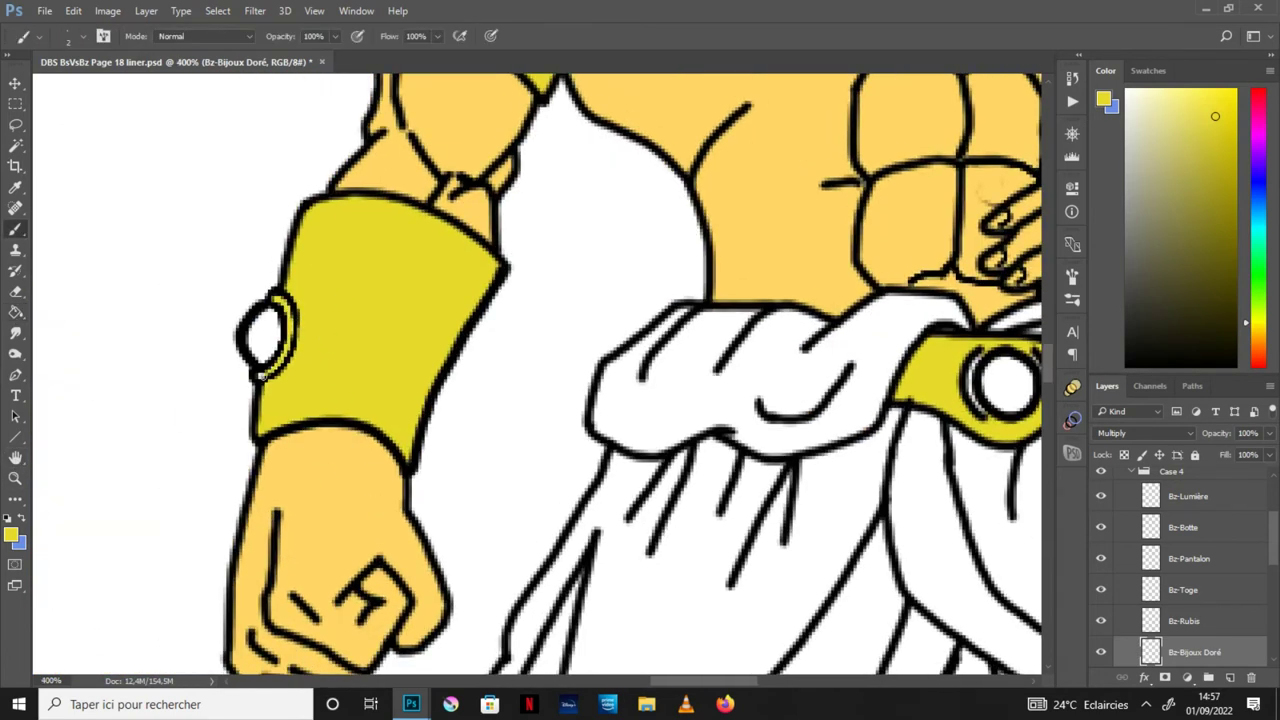
pyautogui.moveTo(1020, 486); pyautogui.dragTo(402, 476)
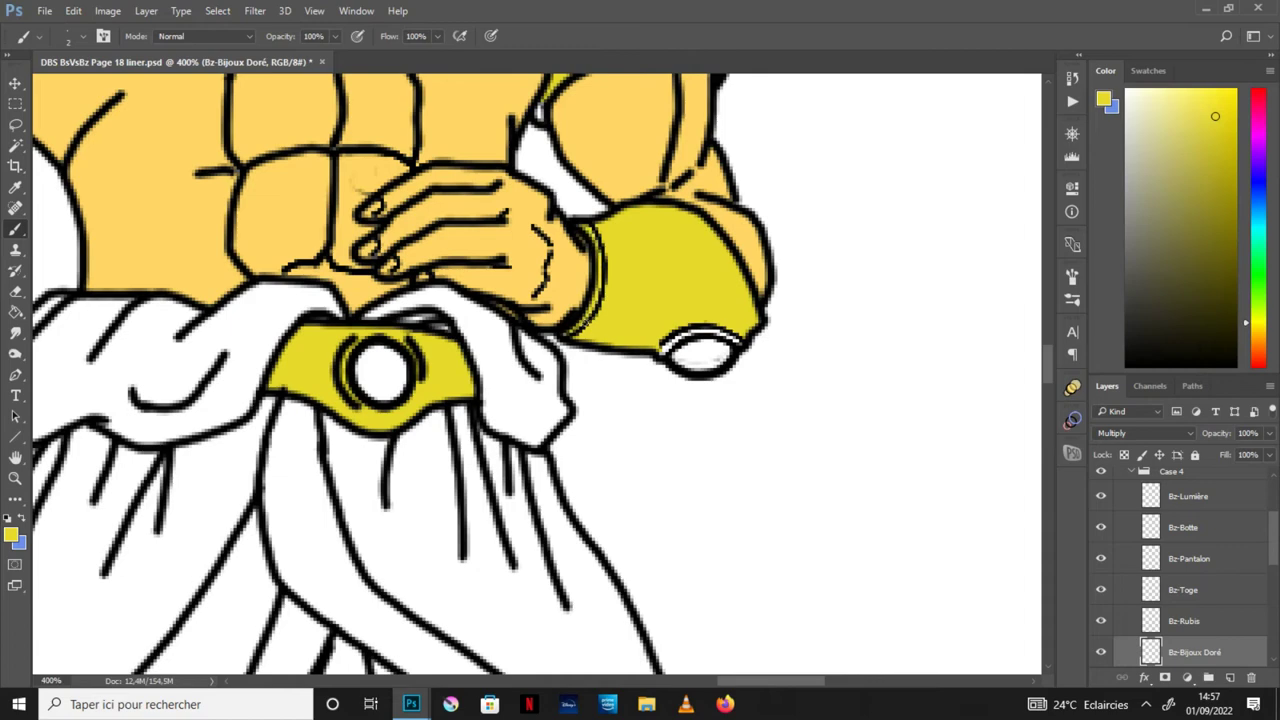
# Step: Brush the thin rings around the armband gem and necklace medallion gold
pyautogui.moveTo(745, 334); pyautogui.dragTo(665, 344)
pyautogui.moveTo(243, 357); pyautogui.dragTo(440, 371)
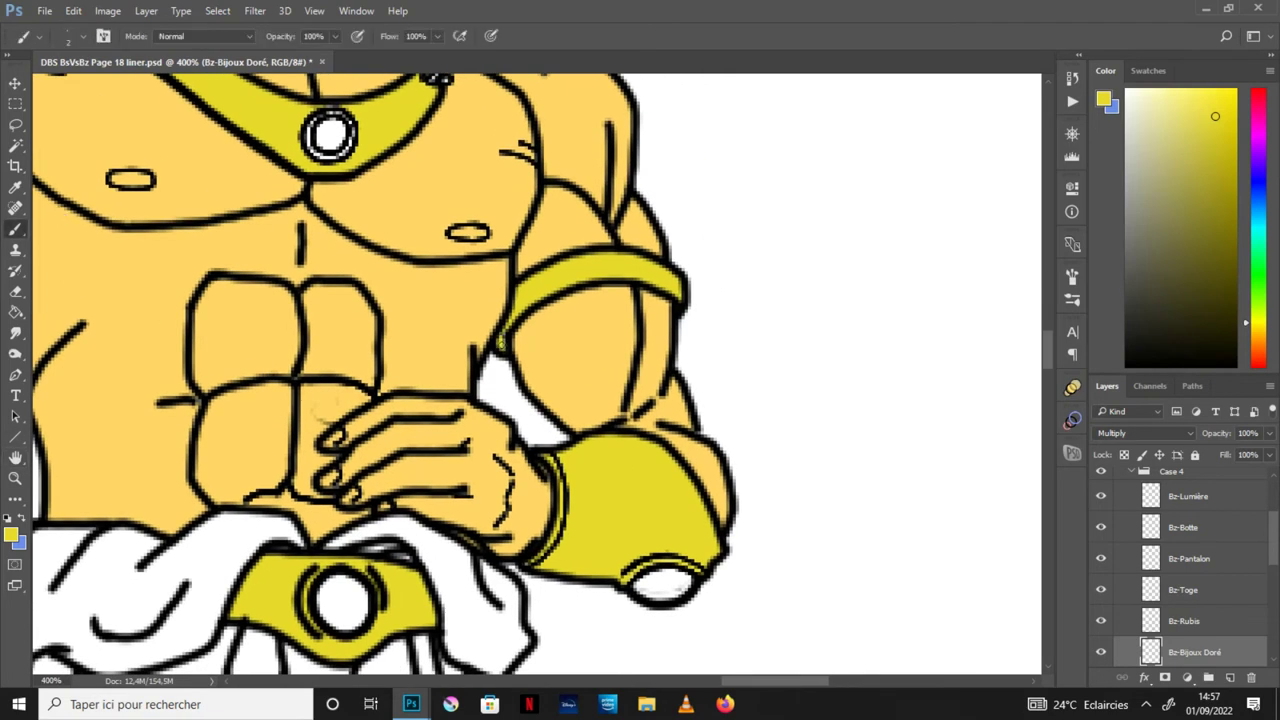
pyautogui.moveTo(476, 216); pyautogui.dragTo(569, 403)
pyautogui.scroll(1, 594, 360)
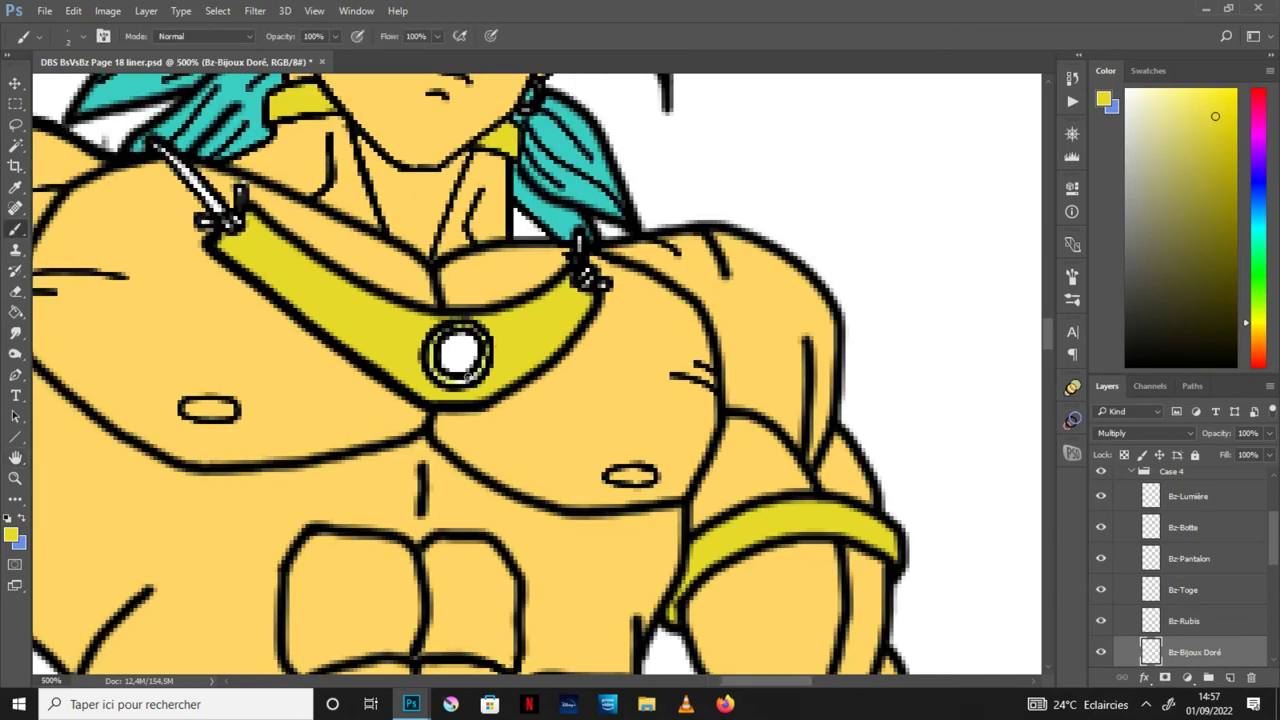
pyautogui.moveTo(647, 333)
pyautogui.mouseDown()
pyautogui.moveTo(712, 503)
pyautogui.moveTo(704, 318)
pyautogui.mouseUp()
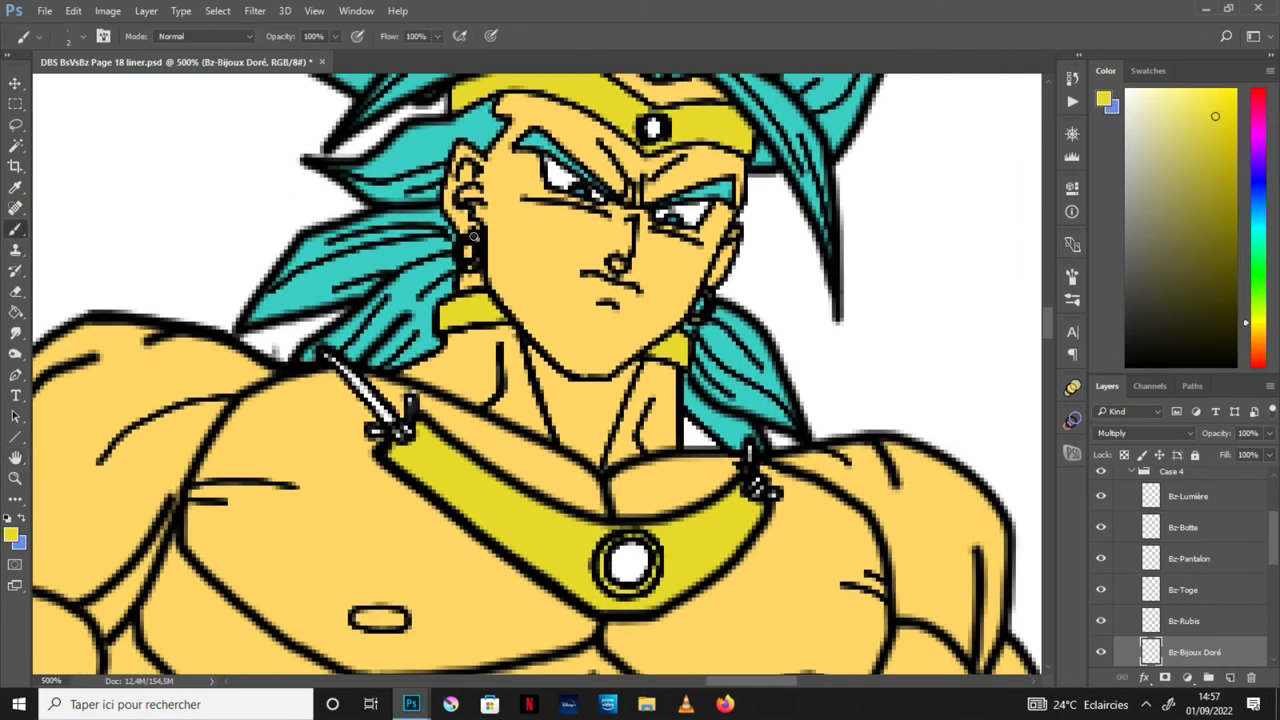
pyautogui.hotkey('ctrl', '-')
pyautogui.hotkey('ctrl', '-')
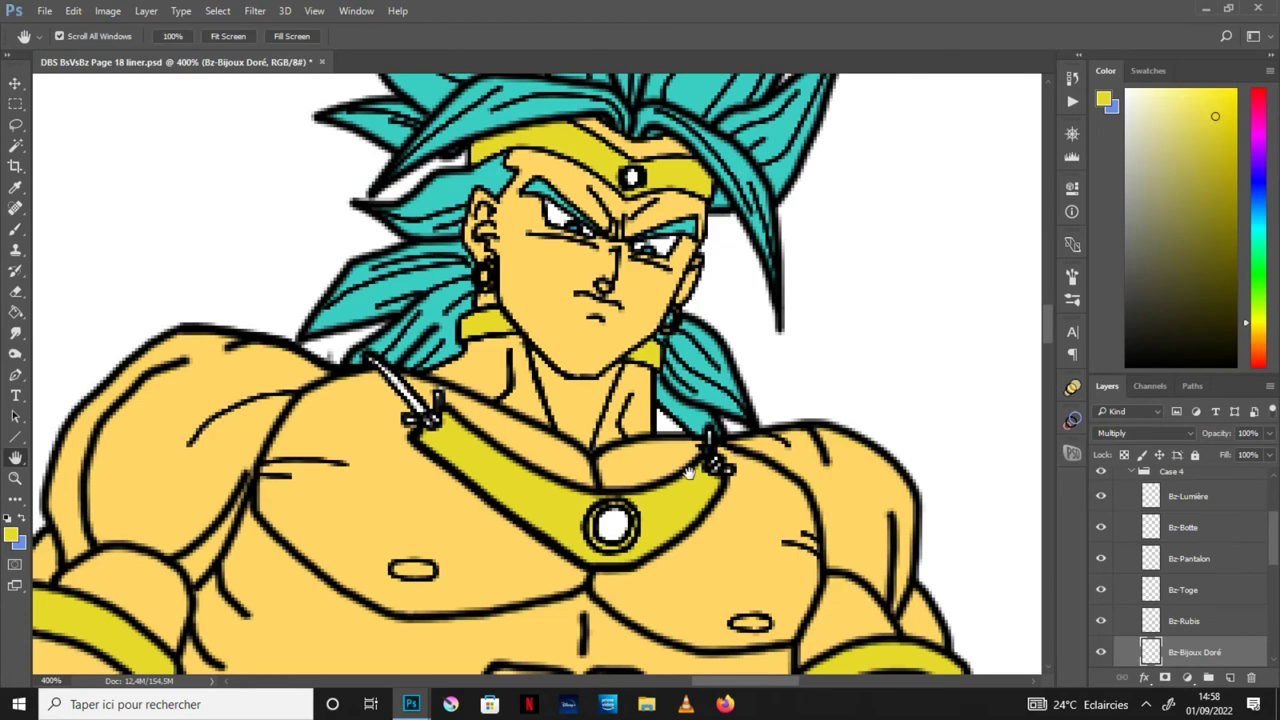
pyautogui.moveTo(666, 574); pyautogui.dragTo(714, 280)
pyautogui.moveTo(850, 548); pyautogui.dragTo(869, 306)
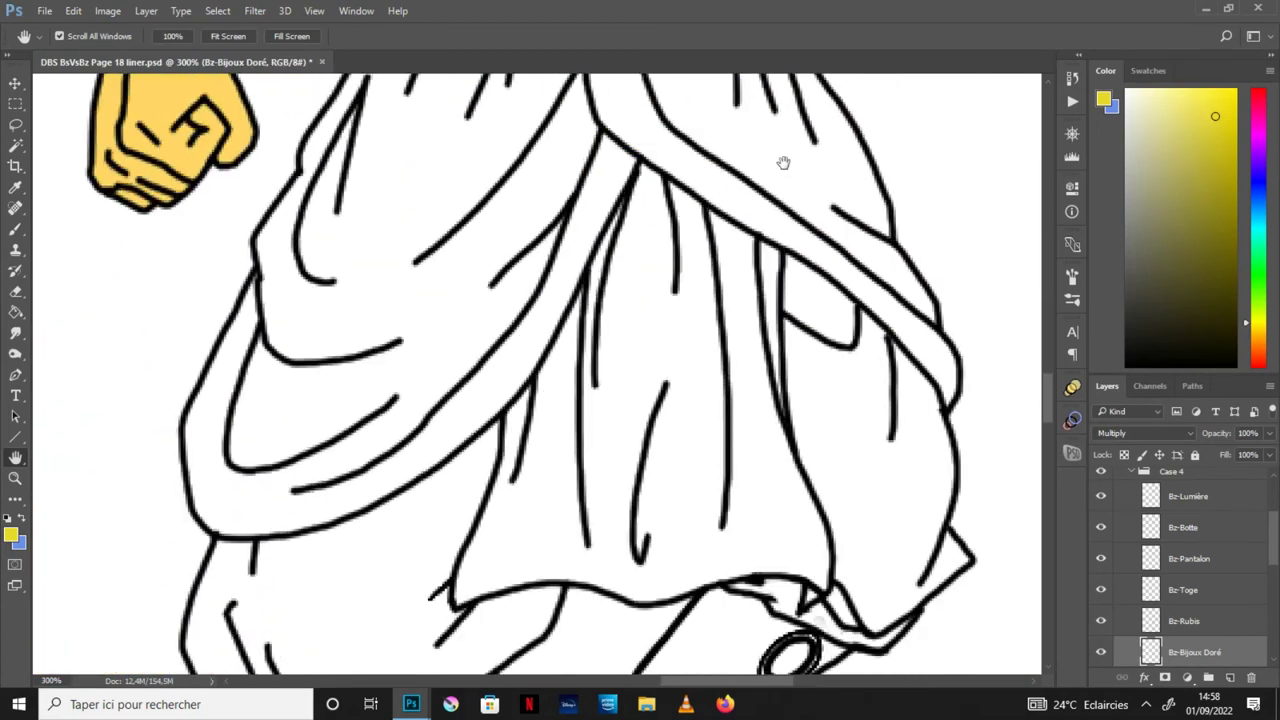
# Step: Bucket-fill the boot tops, shoes and left leg cuff gold
pyautogui.click(20, 311)
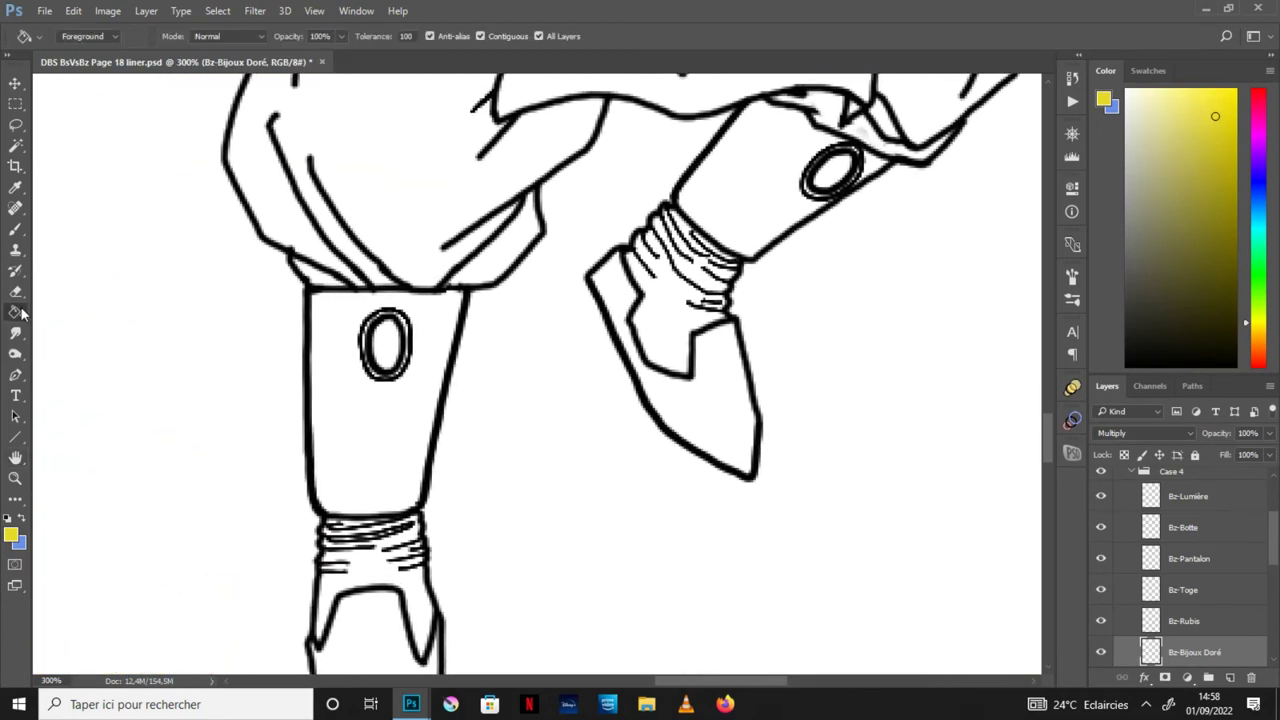
pyautogui.click(776, 211)
pyautogui.click(726, 404)
pyautogui.click(878, 168)
pyautogui.click(398, 438)
pyautogui.click(400, 604)
# Step: Brush gold around the rings of the white shin-guard gems on both boots
pyautogui.press('b')
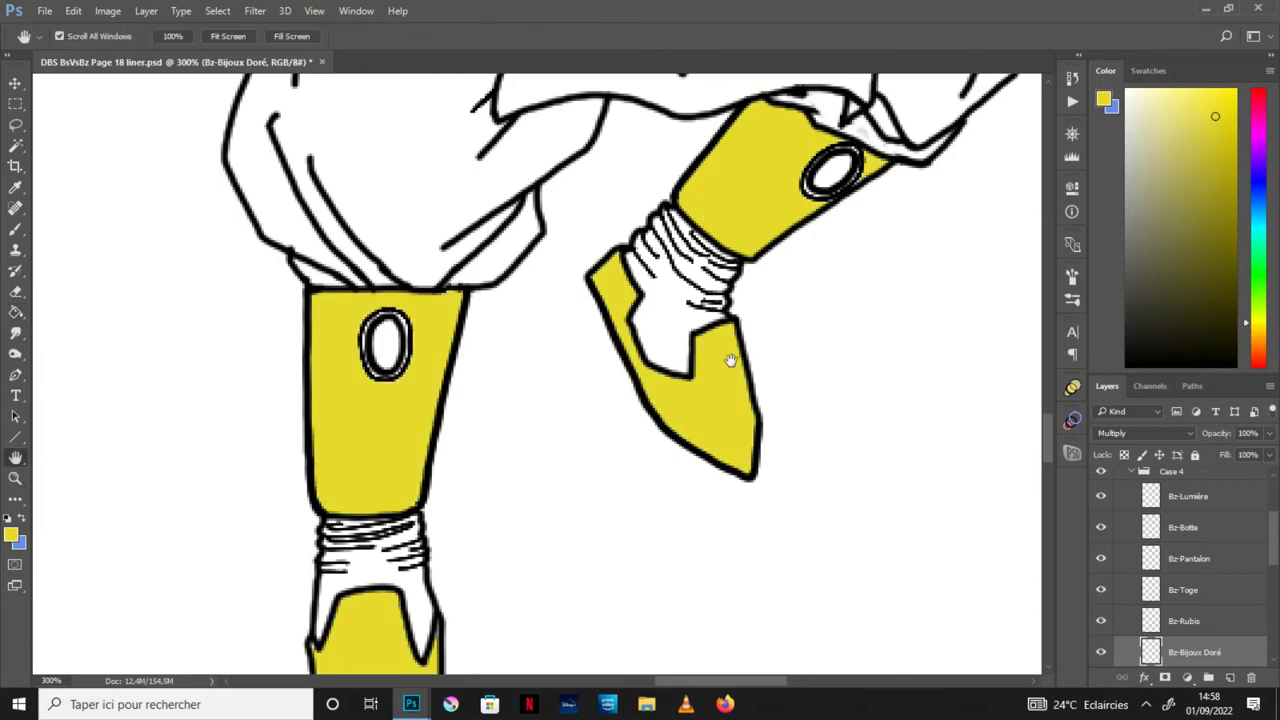
pyautogui.hotkey('ctrl', '+')
pyautogui.hotkey('ctrl', '+')
pyautogui.hotkey('ctrl', '+')
pyautogui.moveTo(262, 385); pyautogui.dragTo(276, 276)
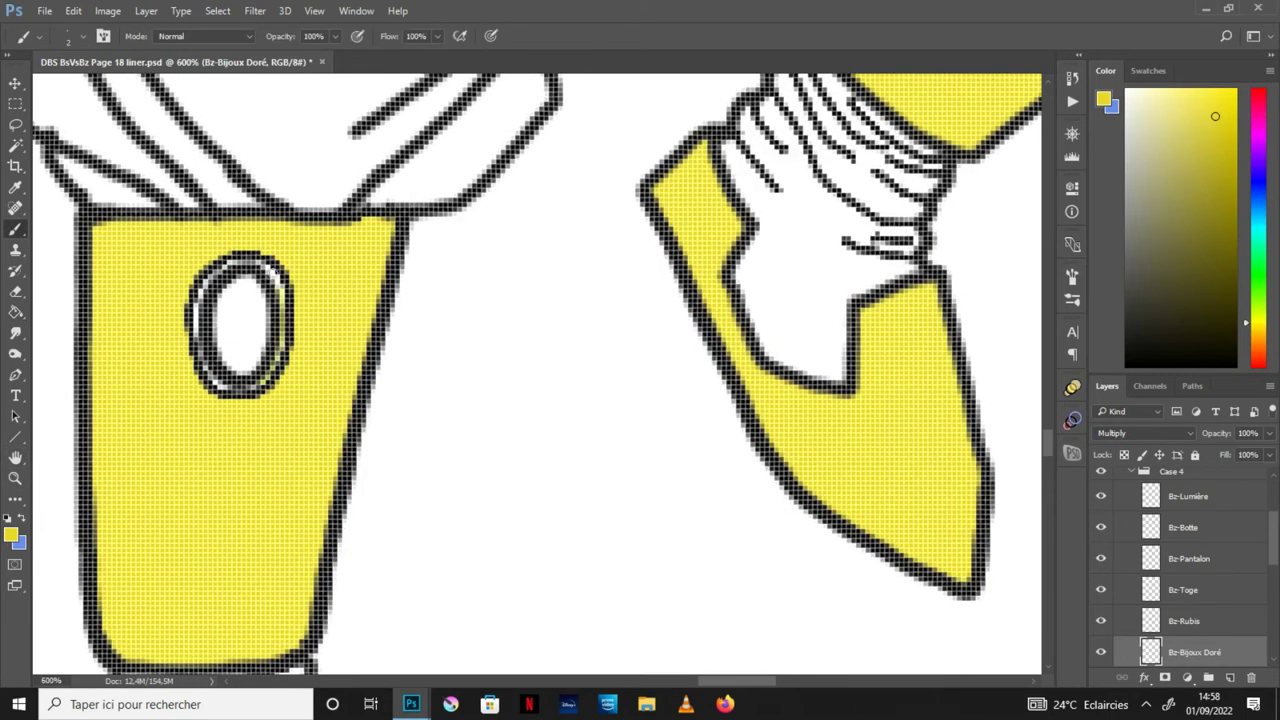
pyautogui.moveTo(198, 322); pyautogui.dragTo(207, 381)
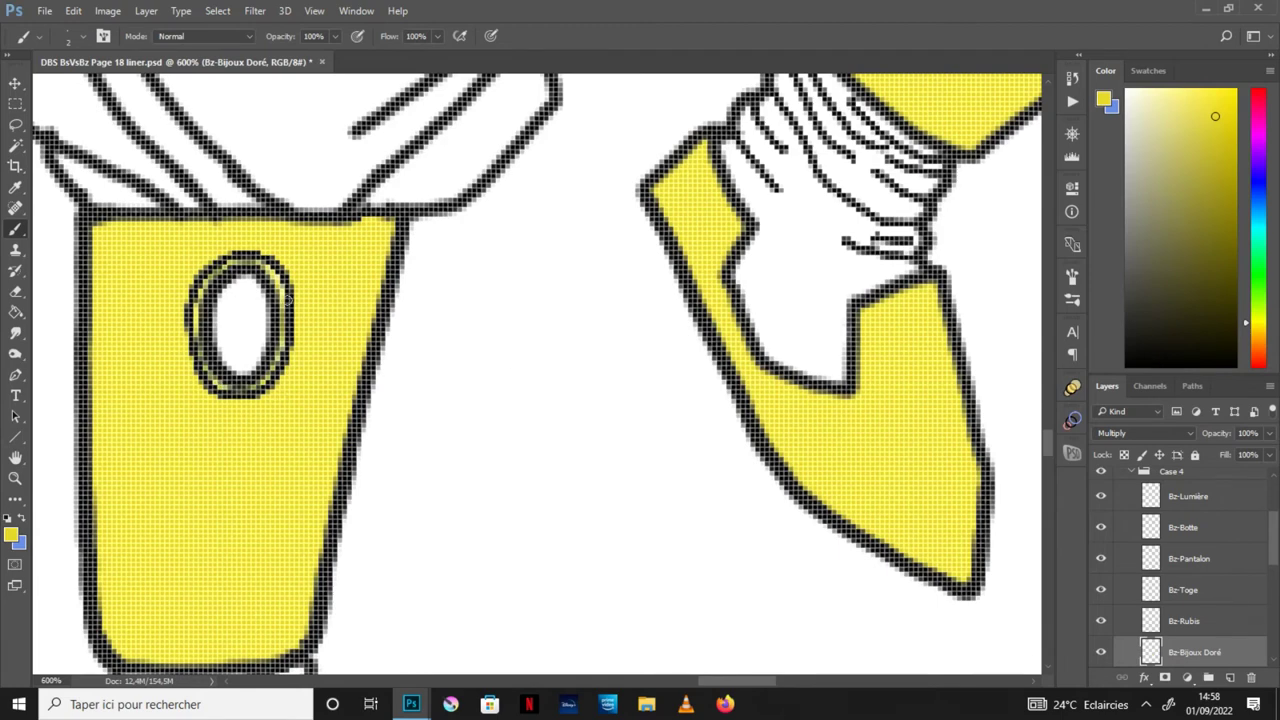
pyautogui.moveTo(68, 538); pyautogui.dragTo(196, 340)
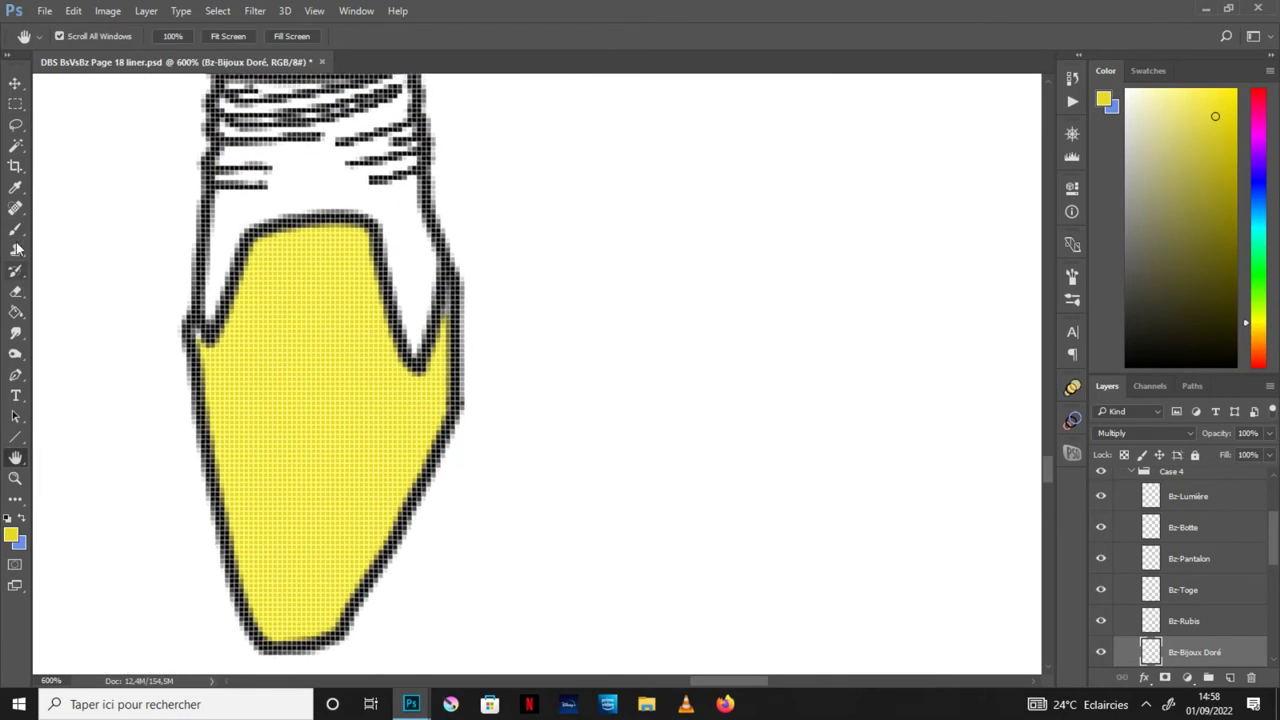
pyautogui.moveTo(28, 453)
pyautogui.mouseDown()
pyautogui.moveTo(457, 543)
pyautogui.moveTo(634, 243)
pyautogui.moveTo(200, 337)
pyautogui.mouseUp()
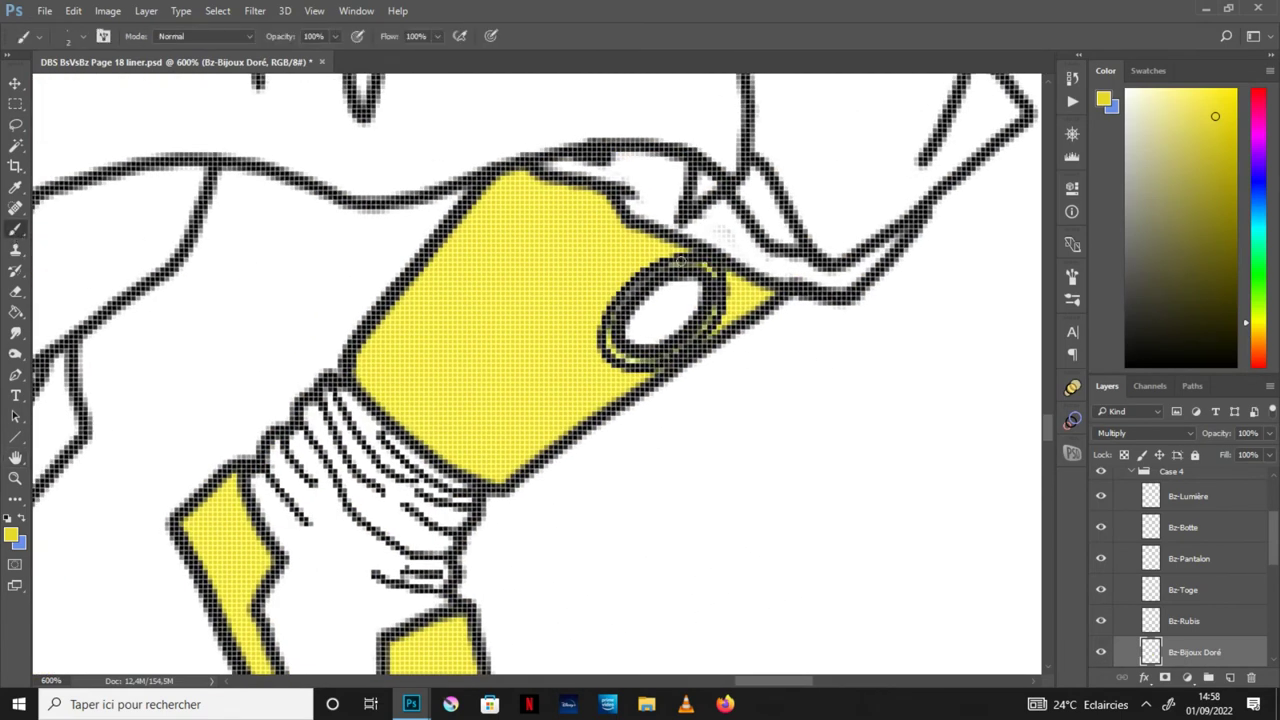
pyautogui.scroll(-2, 526, 371)
pyautogui.scroll(-2, 580, 411)
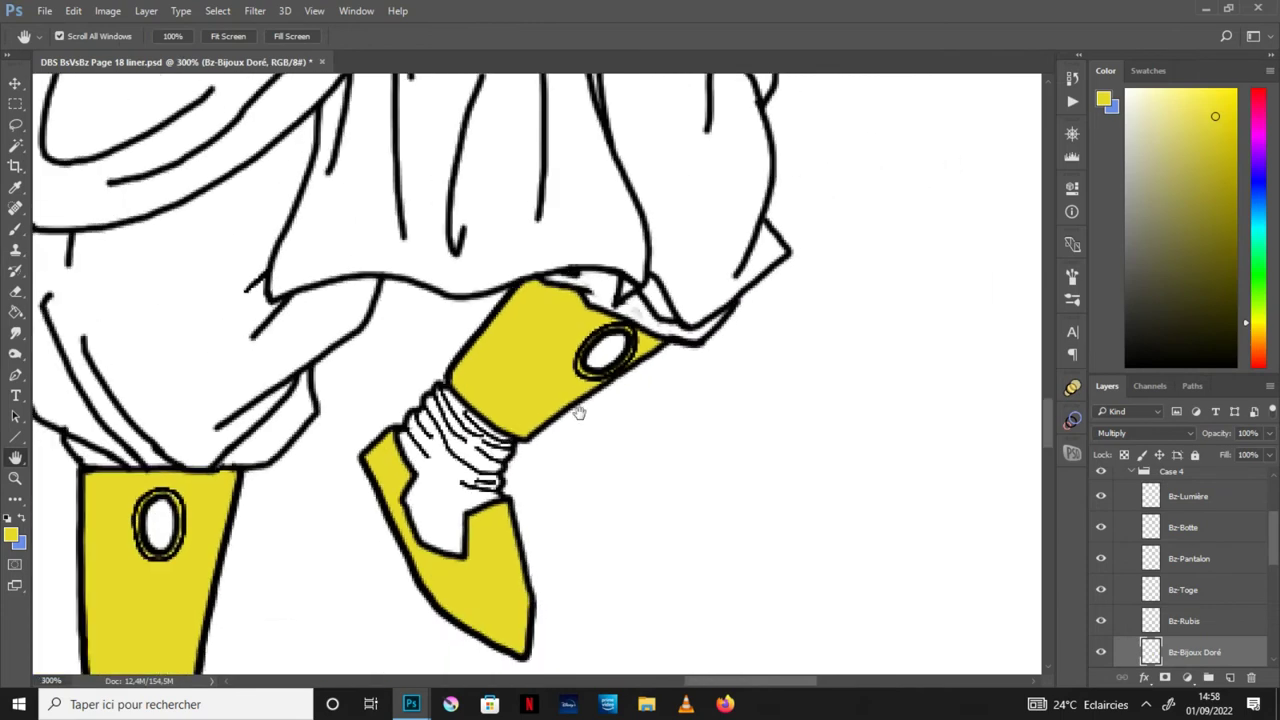
pyautogui.scroll(2, 509, 276)
pyautogui.scroll(-1, 620, 415)
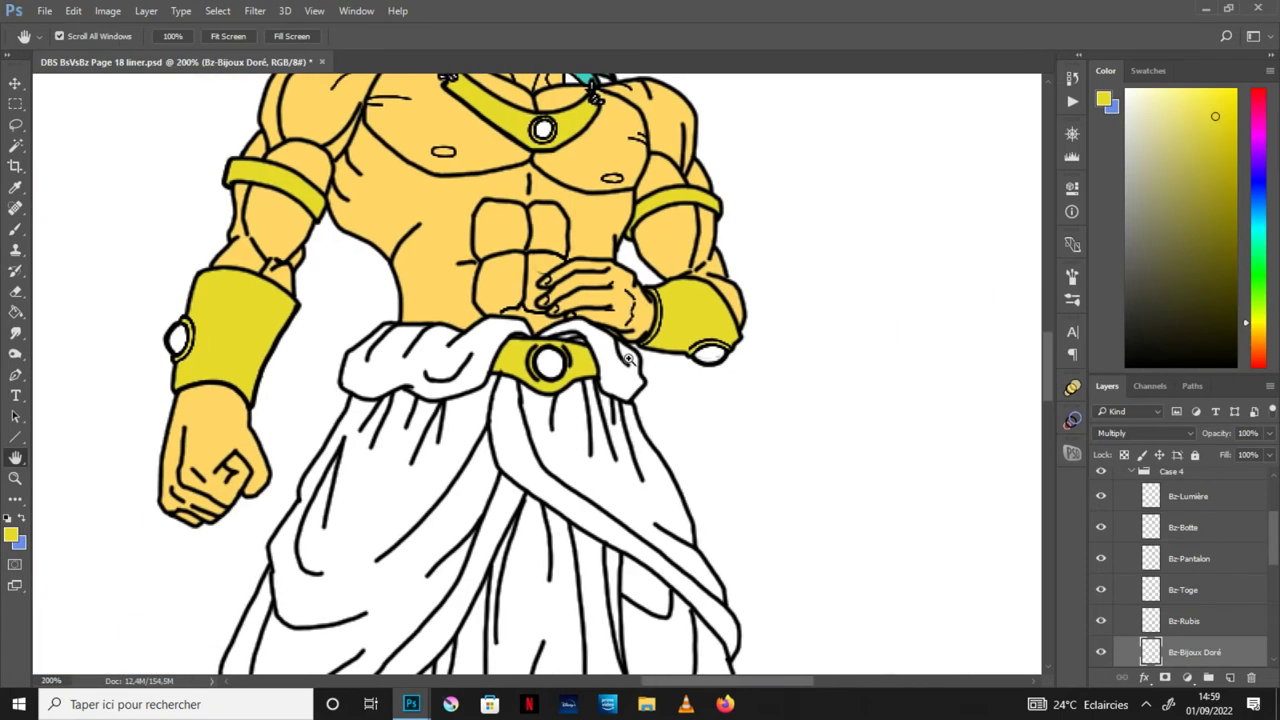
# Step: Select the Bz-Rubis layer, make blue the foreground colour, and save the file
pyautogui.scroll(-1, 216, 432)
pyautogui.scroll(-2, 598, 474)
pyautogui.scroll(2, 468, 519)
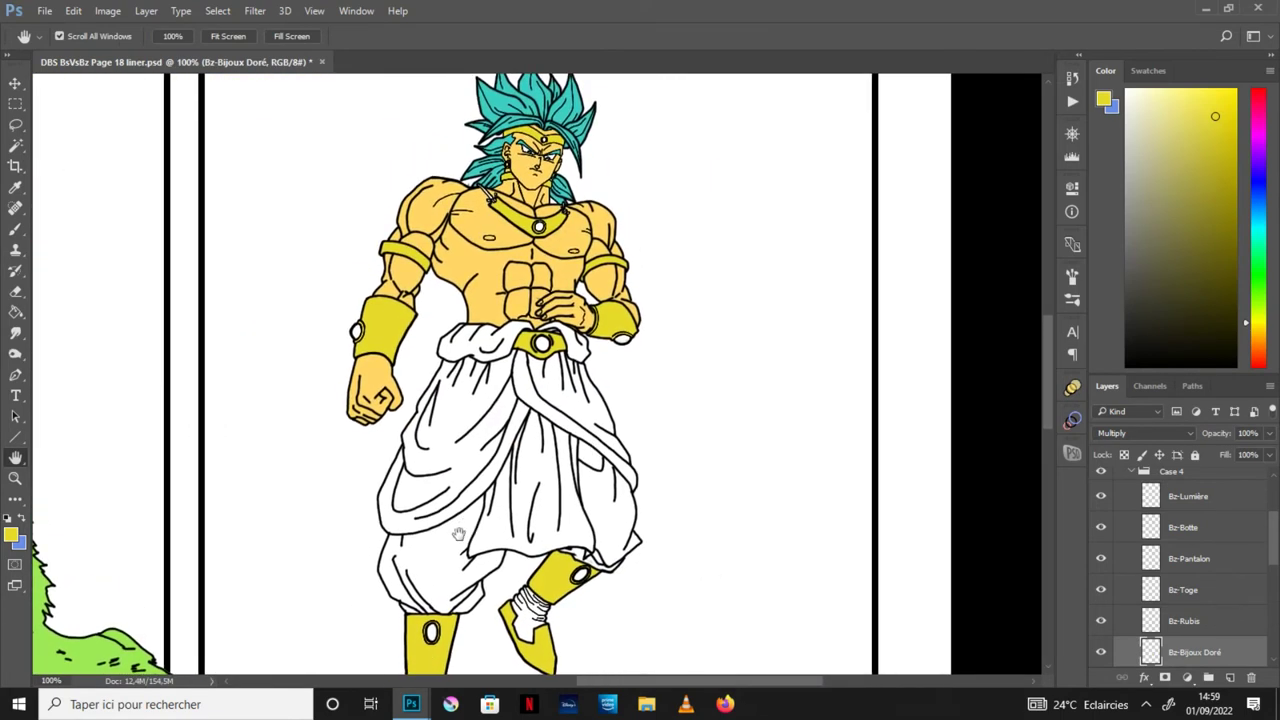
pyautogui.click(1214, 620)
pyautogui.press('x')
pyautogui.click(44, 10)
pyautogui.click(90, 173)
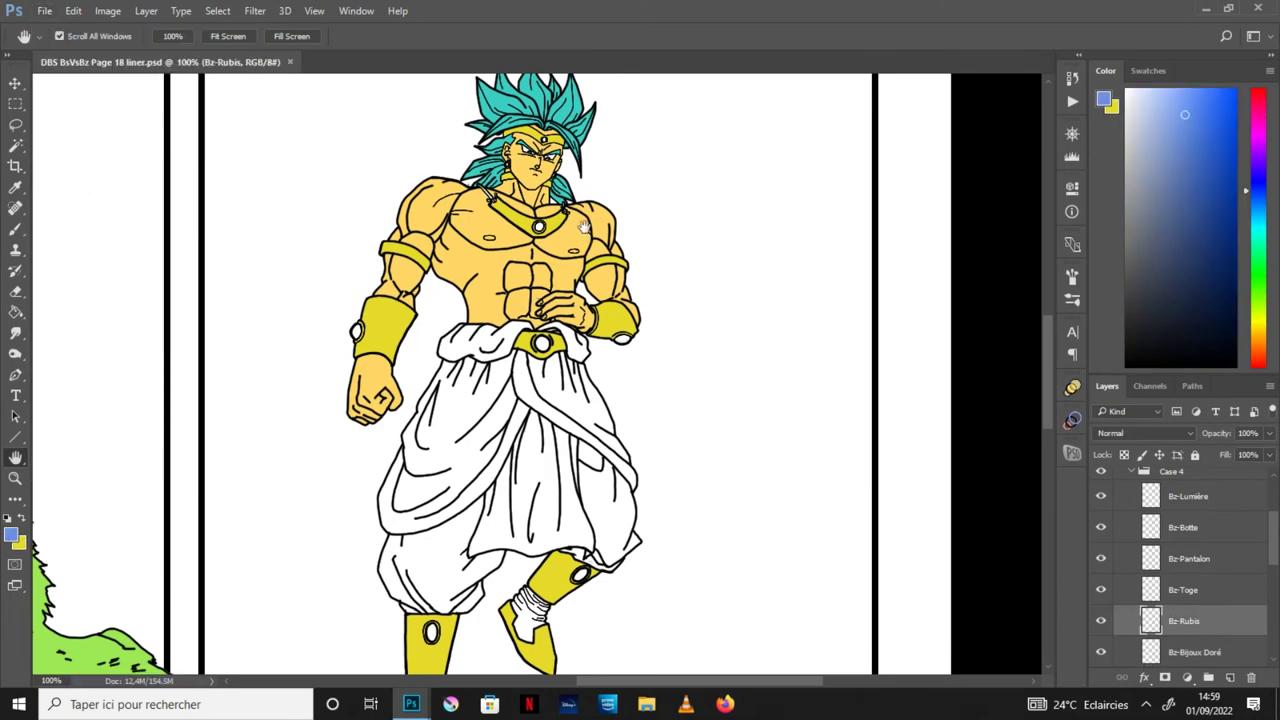
# Step: Fill the collar gem and left wristband gem blue
pyautogui.scroll(1, 580, 289)
pyautogui.scroll(1, 535, 352)
pyautogui.moveTo(535, 352); pyautogui.dragTo(500, 600)
pyautogui.scroll(1, 463, 297)
pyautogui.press('g')
pyautogui.click(455, 375)
pyautogui.press('h')
pyautogui.moveTo(584, 478)
pyautogui.mouseDown()
pyautogui.moveTo(714, 366)
pyautogui.moveTo(731, 243)
pyautogui.moveTo(101, 340)
pyautogui.mouseUp()
pyautogui.press('g')
pyautogui.click(180, 328)
# Step: Fill the belt gem, an arm gem and the remaining gem area blue
pyautogui.press('h')
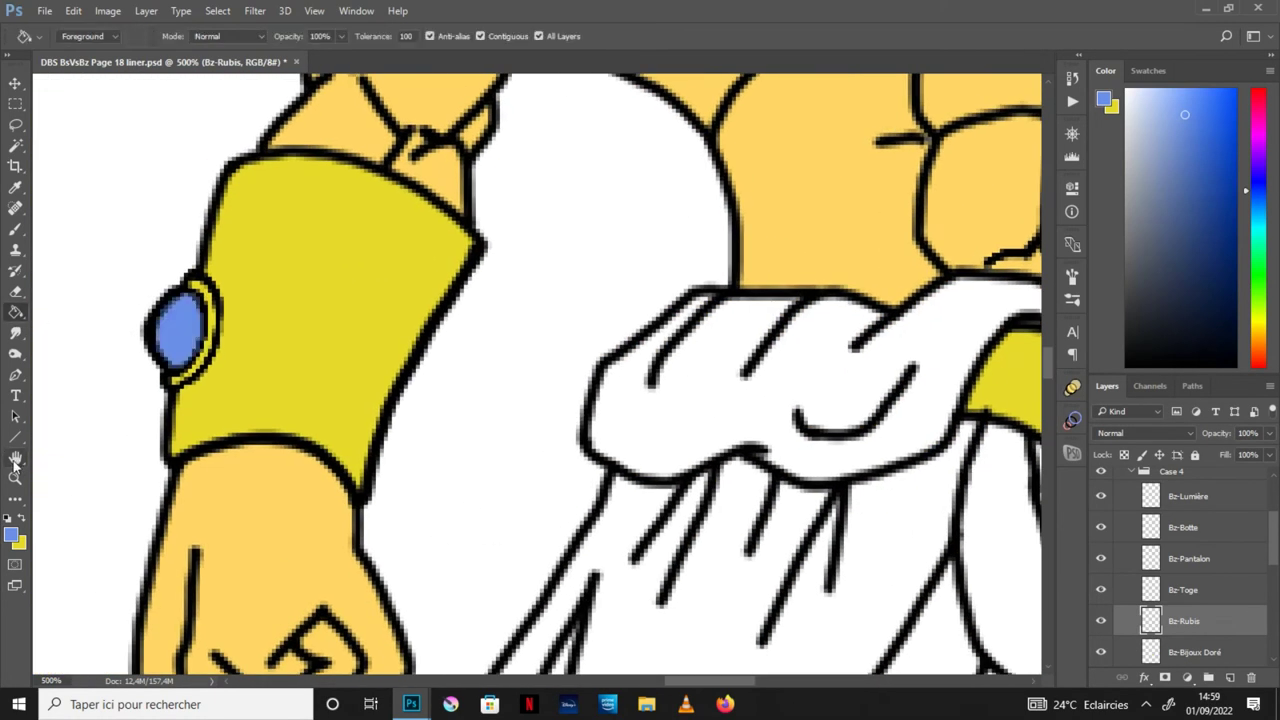
pyautogui.moveTo(190, 340); pyautogui.dragTo(120, 295)
pyautogui.moveTo(326, 362); pyautogui.dragTo(110, 392)
pyautogui.click(17, 314)
pyautogui.click(818, 390)
pyautogui.click(412, 412)
# Step: Fill both lower-arm wristband gems blue
pyautogui.press('h')
pyautogui.moveTo(600, 640)
pyautogui.mouseDown()
pyautogui.moveTo(700, 366)
pyautogui.moveTo(657, 515)
pyautogui.moveTo(777, 480)
pyautogui.mouseUp()
pyautogui.press('g')
pyautogui.click(197, 572)
pyautogui.click(940, 288)
pyautogui.press('h')
pyautogui.scroll(-5, 555, 388)
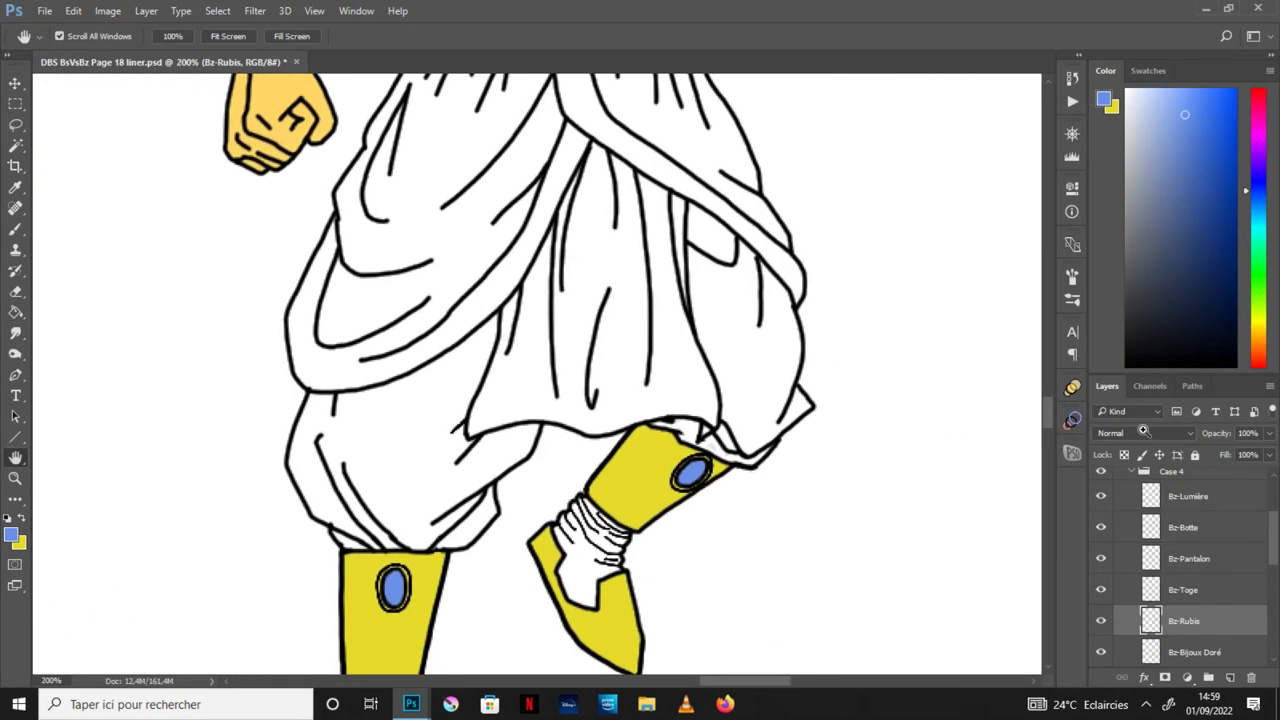
# Step: Set the Bz-Rubis layer blend mode to Multiply and zoom in on Broly's head
pyautogui.click(1143, 433)
pyautogui.click(1107, 161)
pyautogui.moveTo(680, 172)
pyautogui.mouseDown()
pyautogui.moveTo(672, 238)
pyautogui.moveTo(640, 295)
pyautogui.mouseUp()
pyautogui.scroll(2, 549, 272)
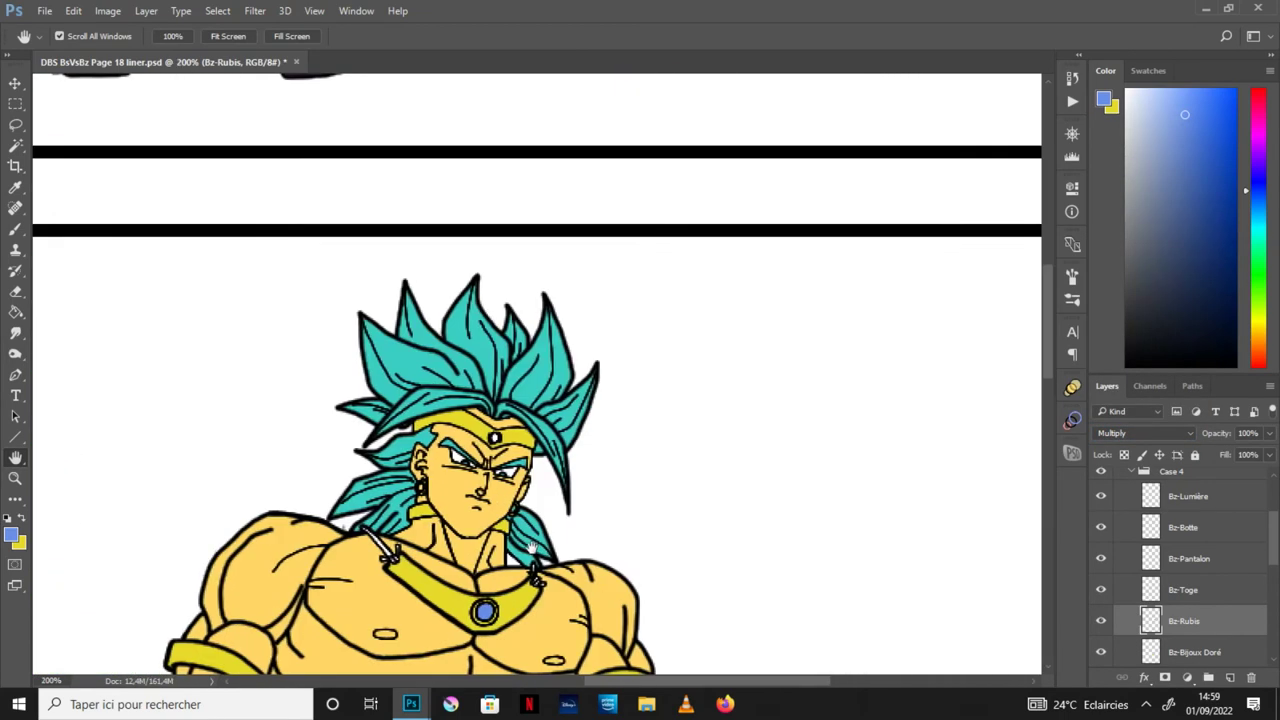
pyautogui.scroll(2, 600, 350)
pyautogui.scroll(1, 680, 450)
pyautogui.scroll(1, 725, 510)
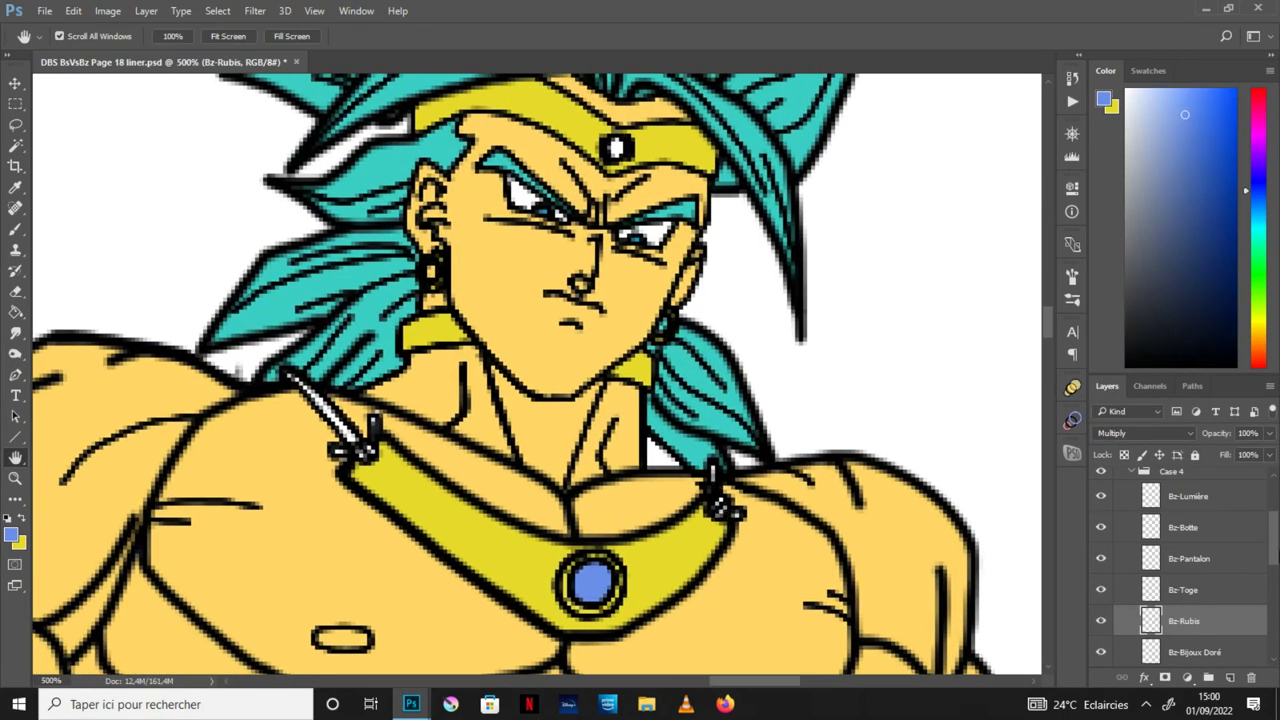
pyautogui.scroll(-2, 1185, 560)
pyautogui.click(1183, 617)
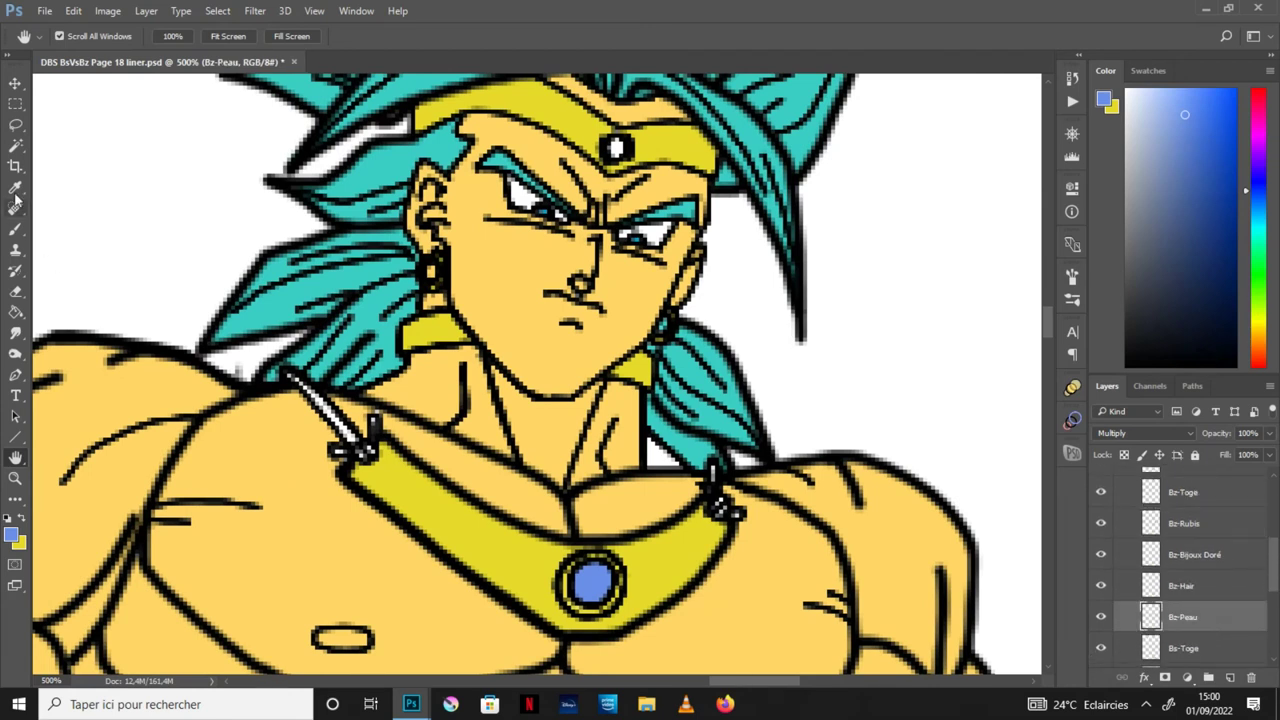
# Step: On Bz-Bijoux Doré, pick a darker gold and paint the left shoulder strap
pyautogui.click(15, 187)
pyautogui.click(110, 360)
pyautogui.click(15, 228)
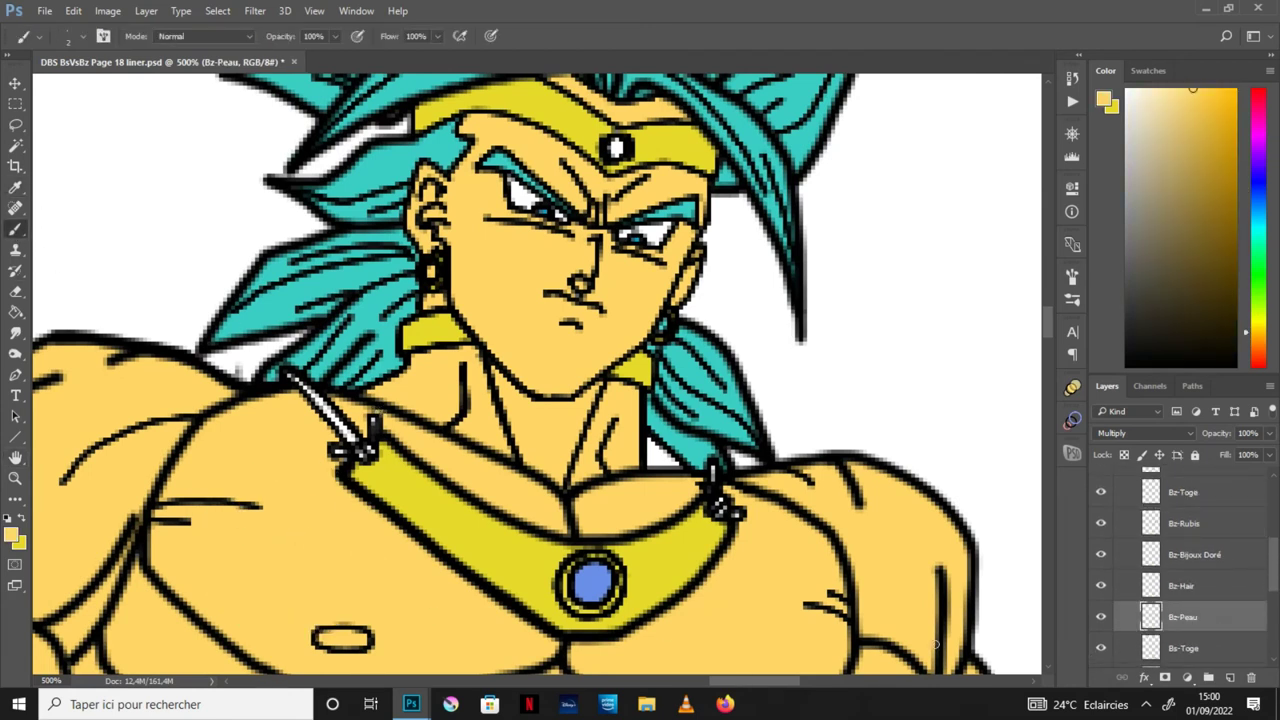
pyautogui.click(1230, 563)
pyautogui.press('i')
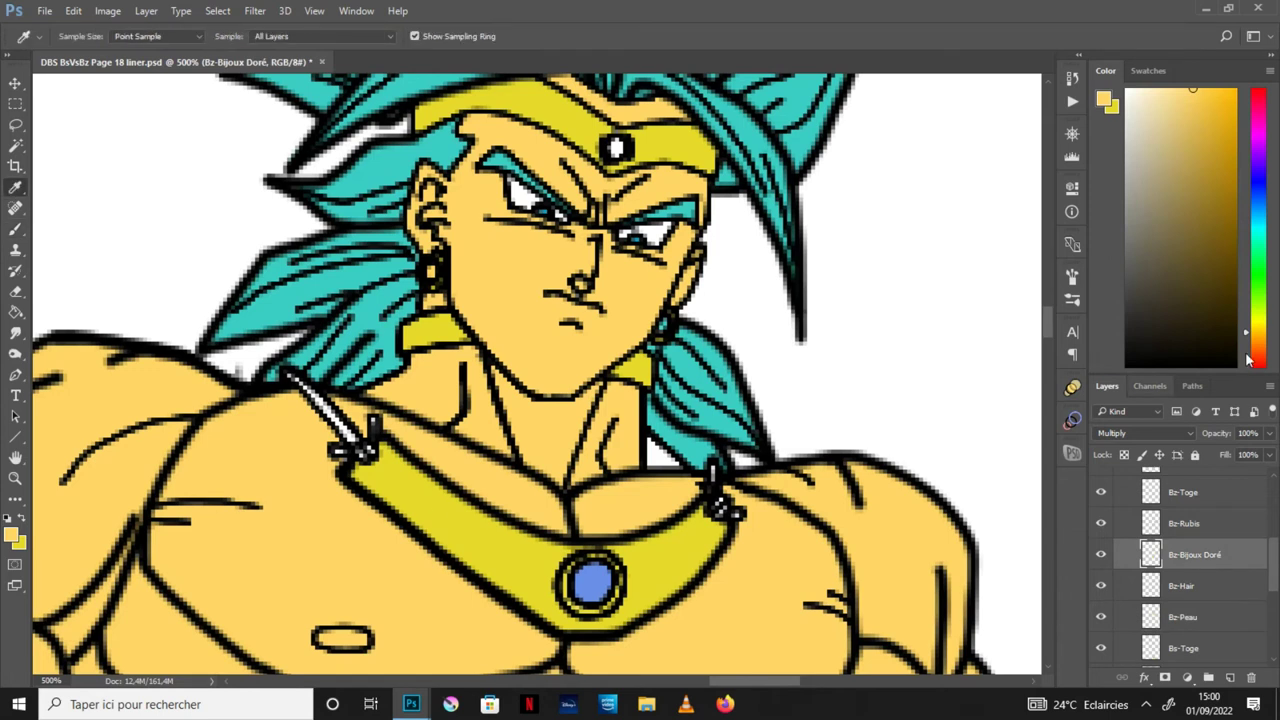
pyautogui.moveTo(1200, 258); pyautogui.dragTo(1191, 228)
pyautogui.click(15, 228)
pyautogui.moveTo(352, 436); pyautogui.dragTo(290, 376)
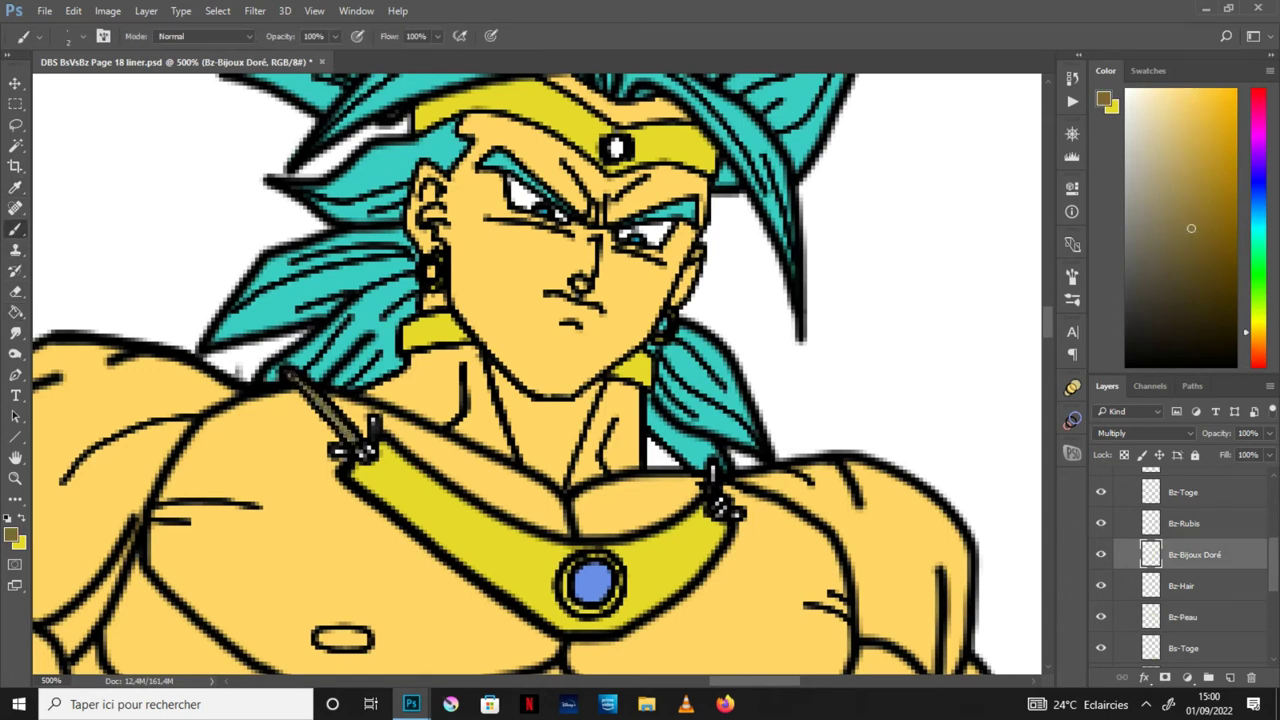
# Step: Darken the paint colour toward an orange-brown in the Color panel
pyautogui.click(1194, 255)
pyautogui.click(1199, 309)
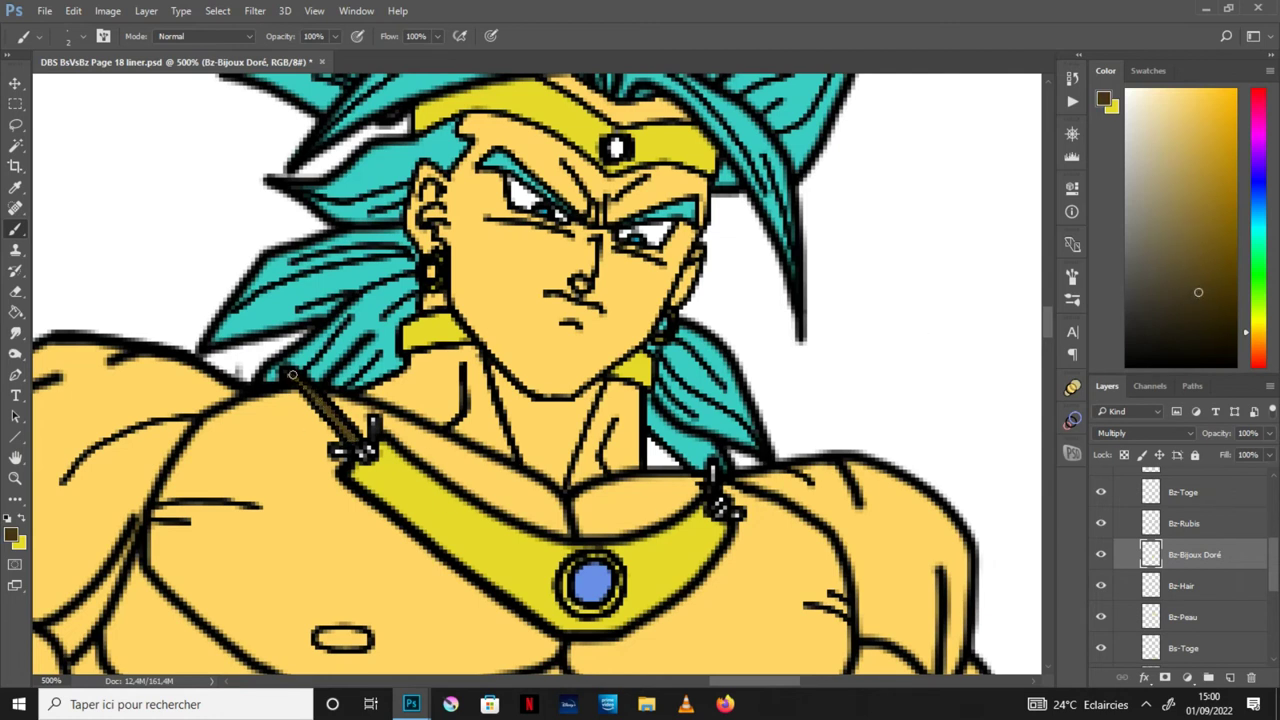
pyautogui.click(1216, 329)
pyautogui.moveTo(1249, 337); pyautogui.dragTo(1251, 348)
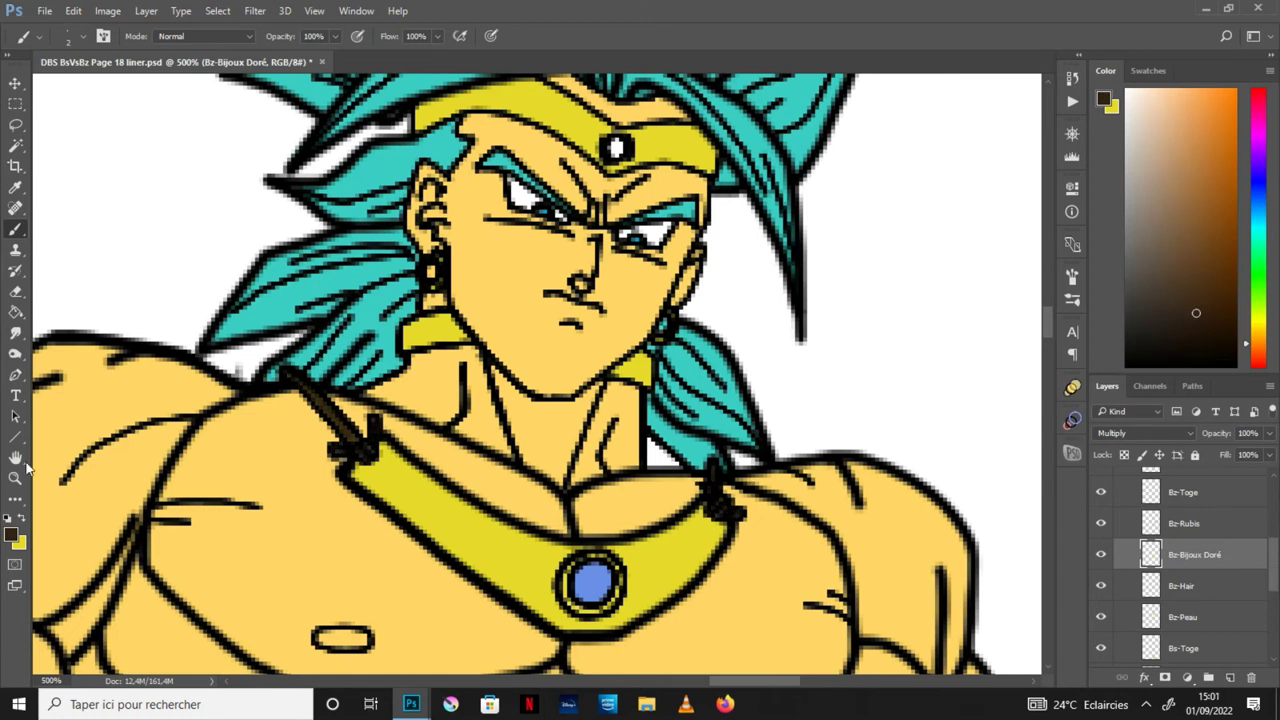
# Step: Select the Bz-Toge layer and bring up the colour reference sheet
pyautogui.press('h')
pyautogui.scroll(2, 1250, 556)
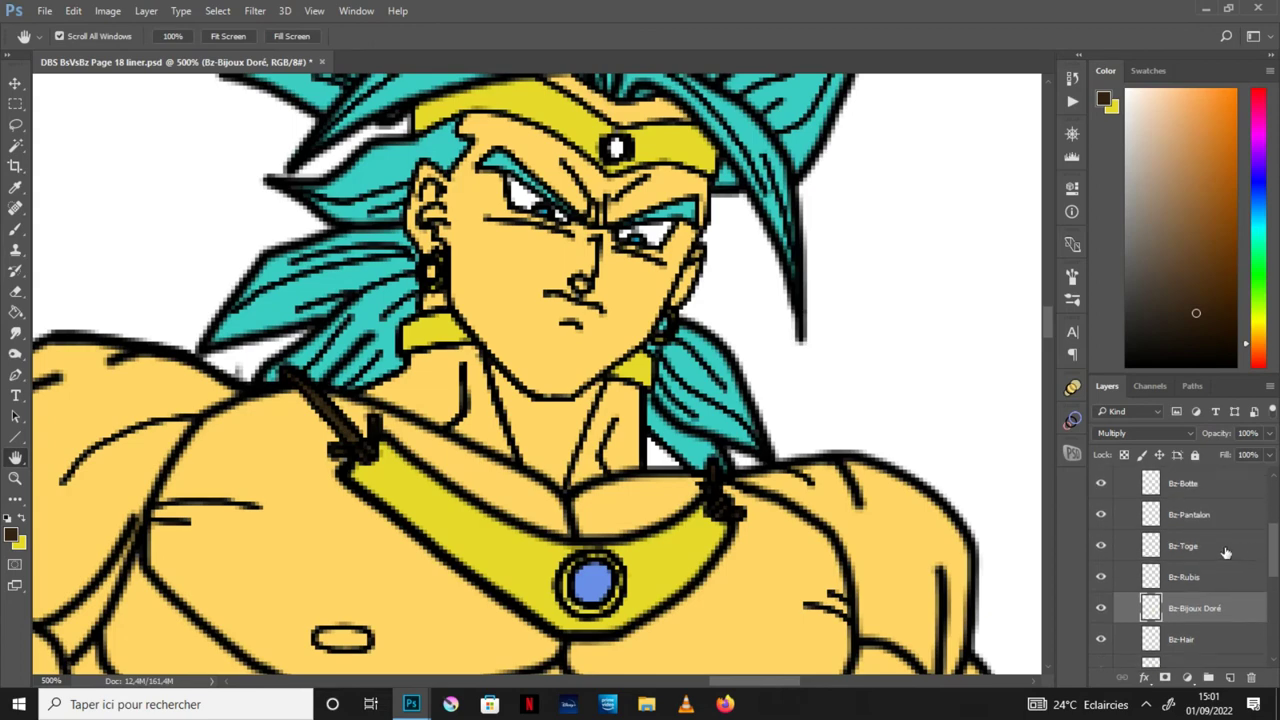
pyautogui.click(1231, 559)
pyautogui.scroll(-2, 718, 335)
pyautogui.scroll(-2, 718, 335)
pyautogui.scroll(-5, 718, 335)
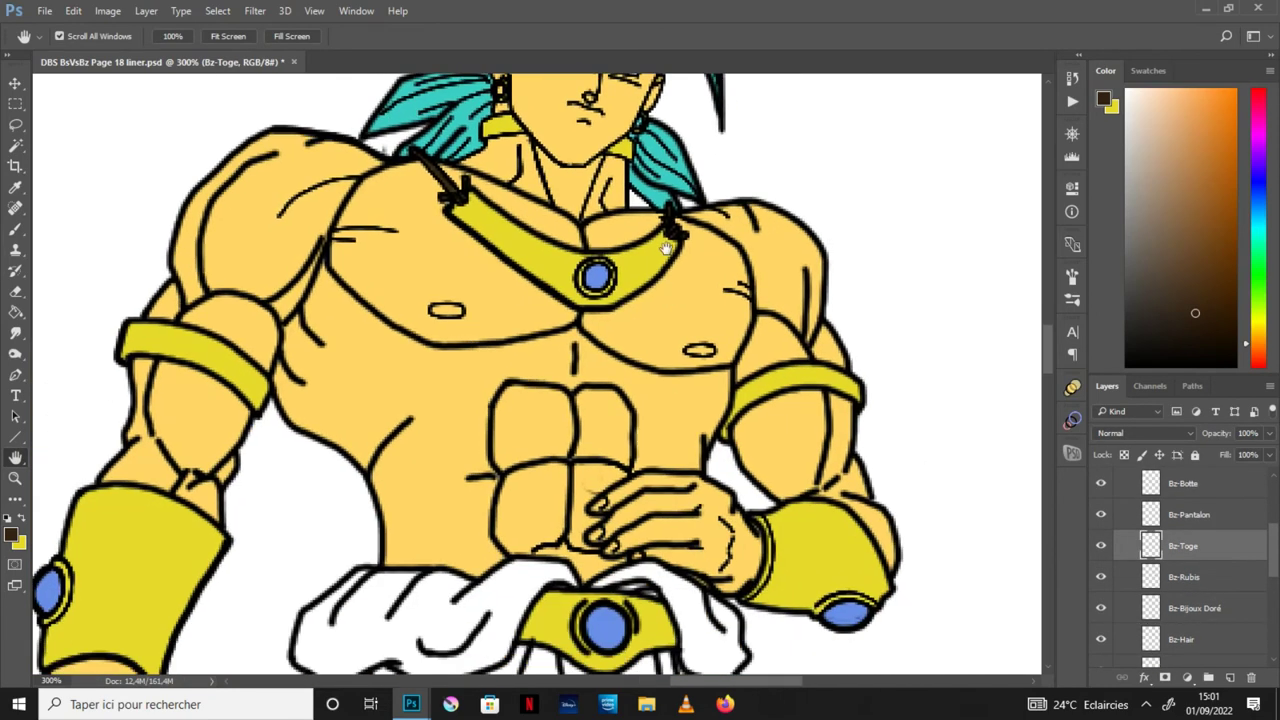
pyautogui.scroll(2, 718, 335)
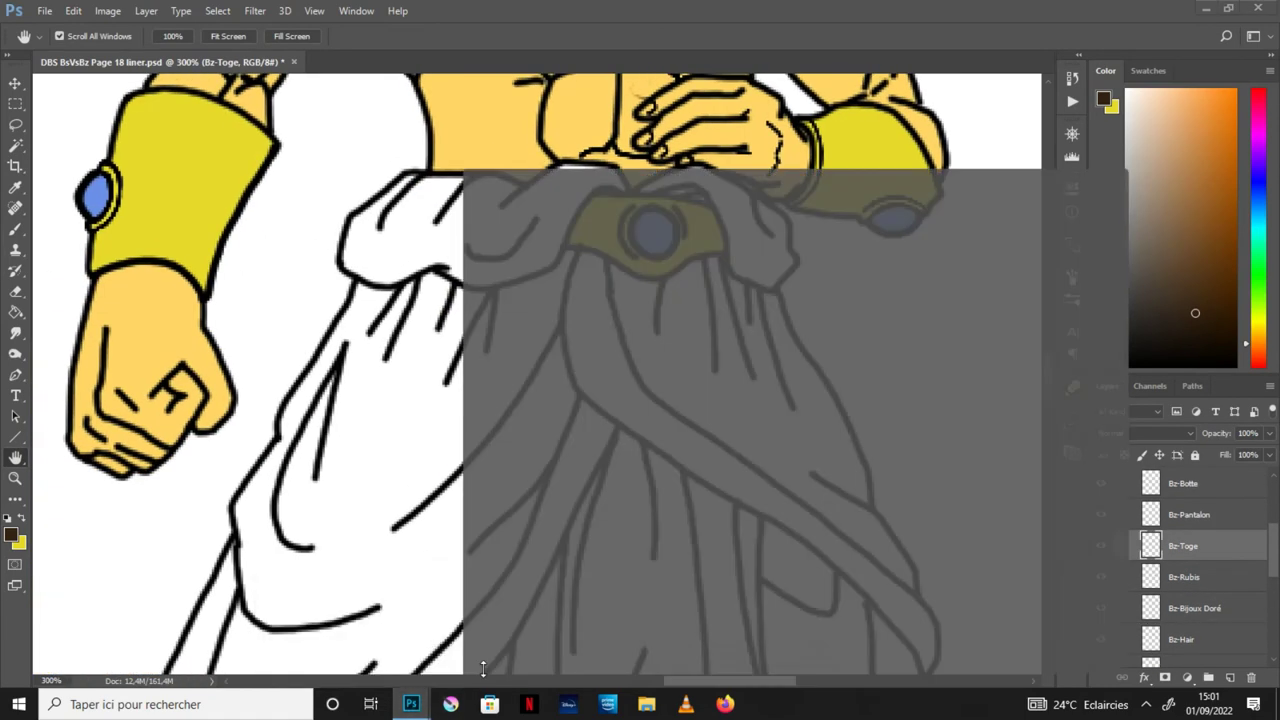
pyautogui.click(480, 672)
# Step: Sample the toga red from the reference and fill the upper, diagonal, central and left drapes
pyautogui.press('i')
pyautogui.click(931, 391)
pyautogui.hotkey('ctrl', 'Tab')
pyautogui.press('g')
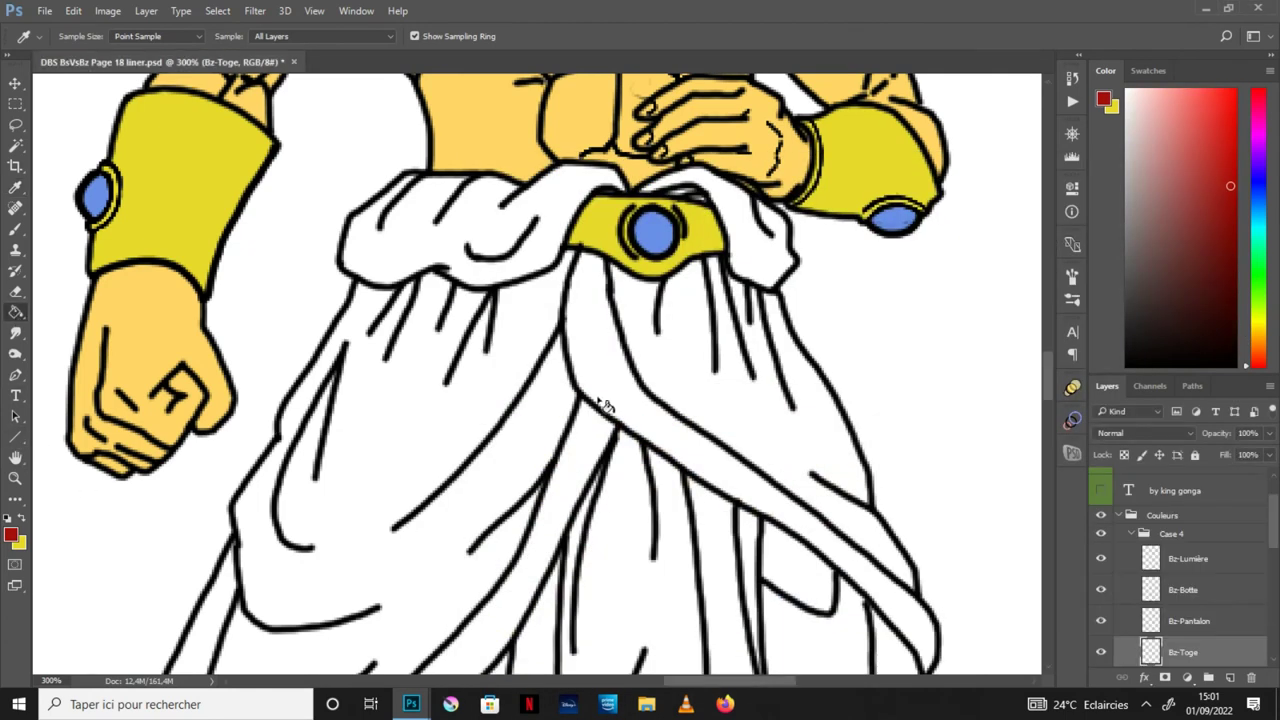
pyautogui.click(770, 258)
pyautogui.click(716, 460)
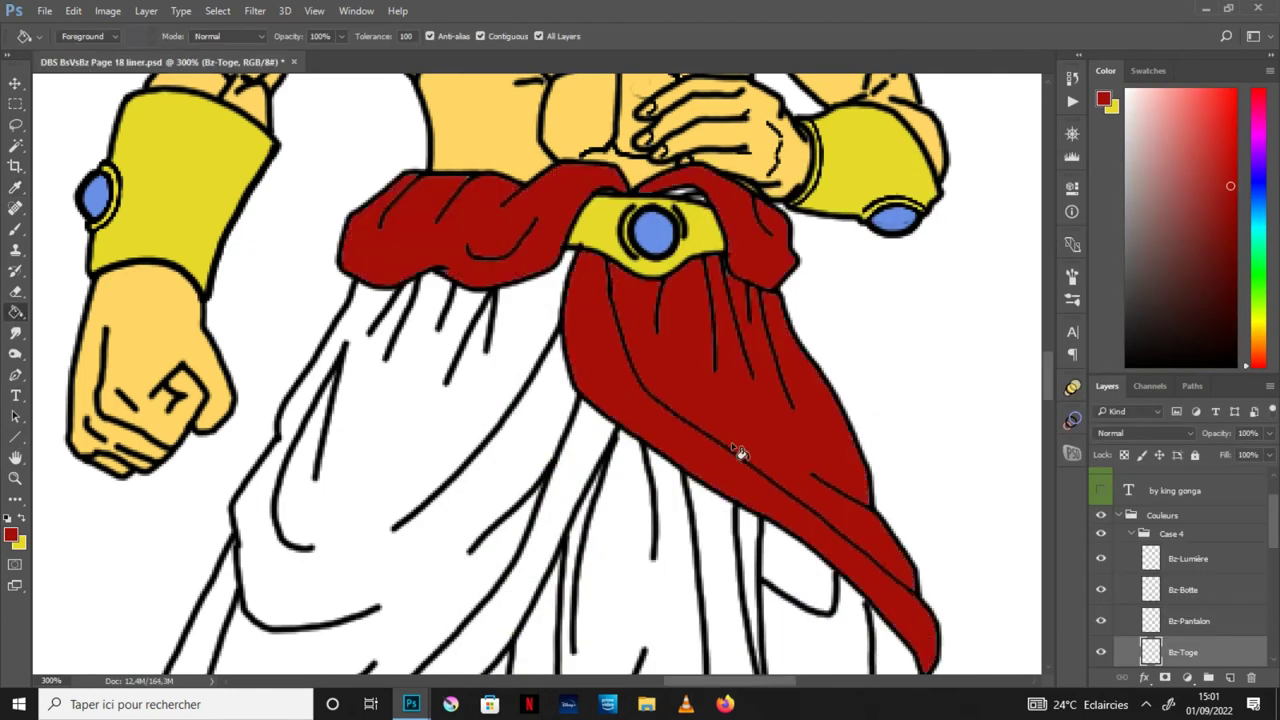
pyautogui.hotkey('ctrl', '-')
pyautogui.click(592, 552)
pyautogui.click(466, 514)
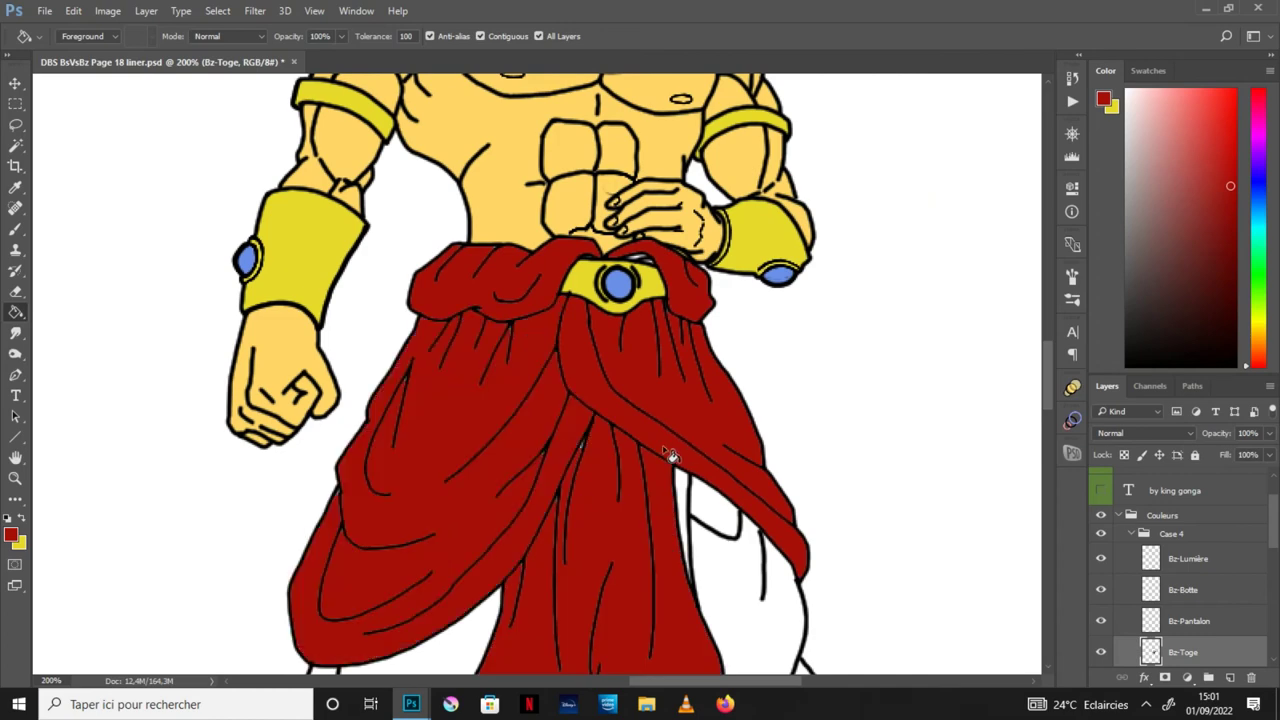
# Step: Fill the white sliver beside the drape red and set Bz-Toge to Multiply
pyautogui.moveTo(688, 496); pyautogui.dragTo(593, 333)
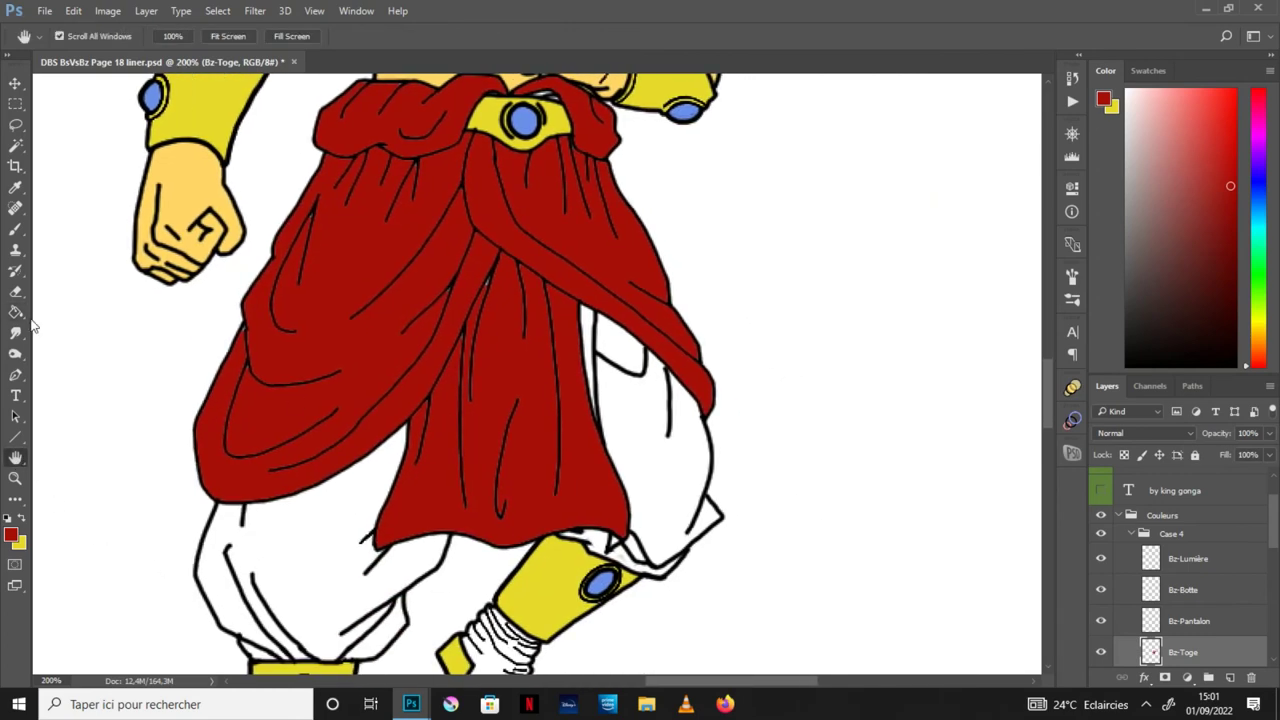
pyautogui.click(593, 333)
pyautogui.moveTo(429, 263); pyautogui.dragTo(409, 429)
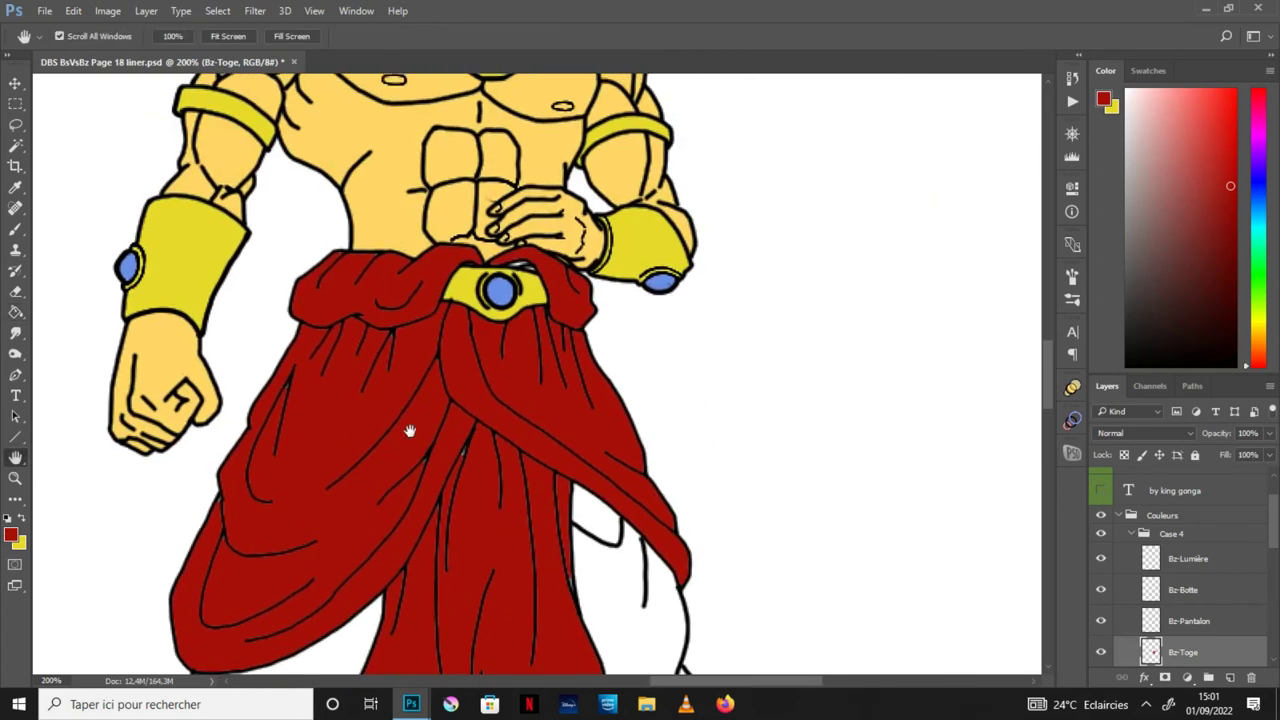
pyautogui.hotkey('ctrl', '+')
pyautogui.hotkey('ctrl', '+')
pyautogui.moveTo(381, 343); pyautogui.dragTo(486, 471)
pyautogui.hotkey('ctrl', '+')
pyautogui.click(1162, 434)
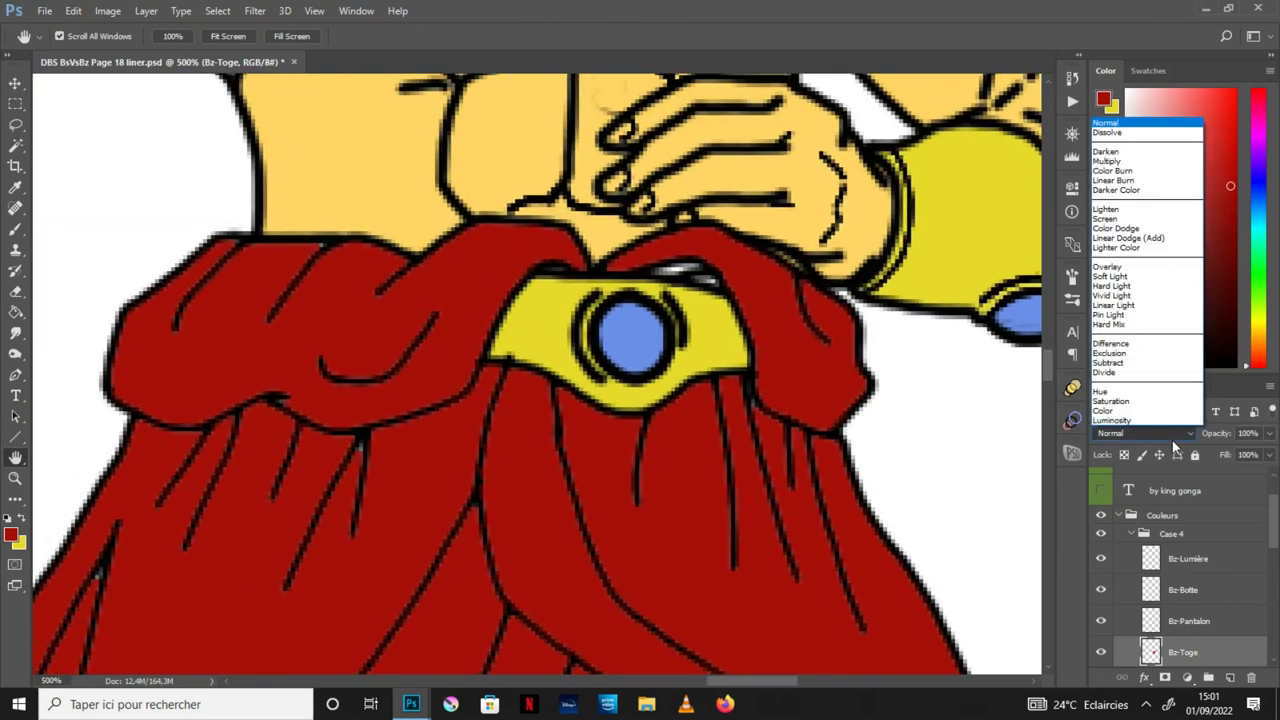
pyautogui.click(1107, 160)
# Step: Brush touch-ups along the toga's lower edge and right drape tip, then zoom out
pyautogui.press('b')
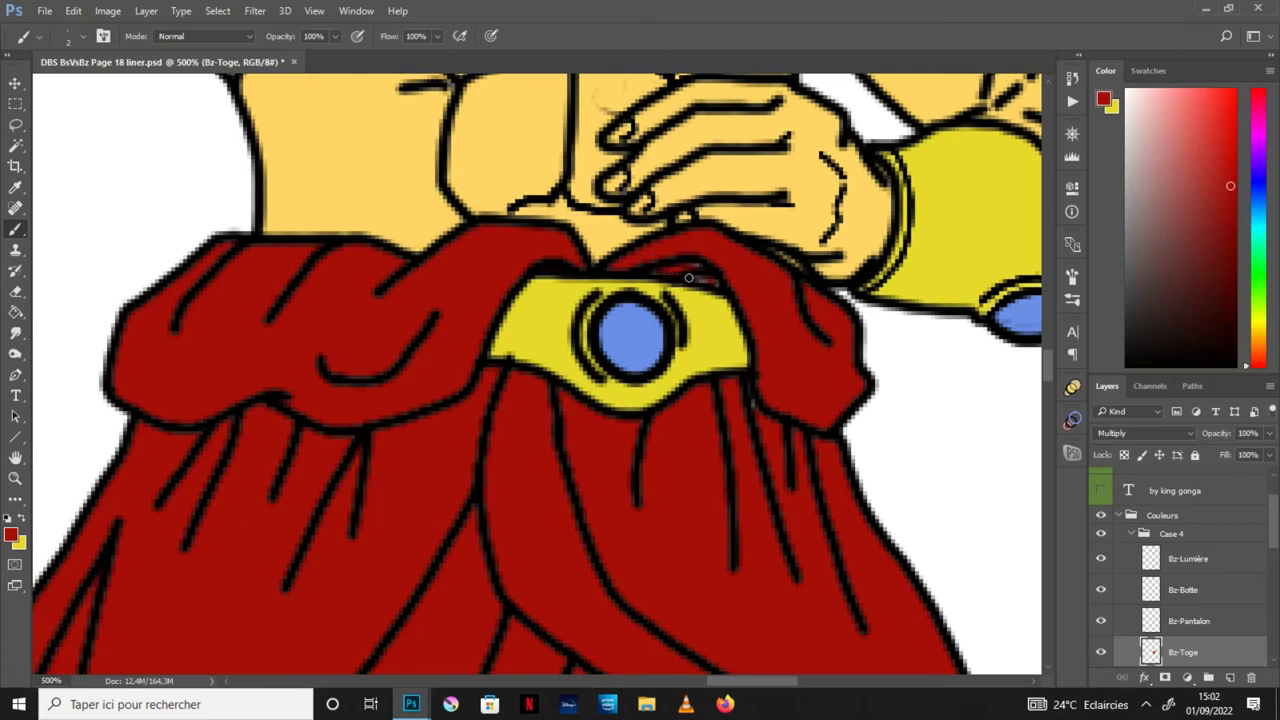
pyautogui.moveTo(33, 465)
pyautogui.mouseDown()
pyautogui.moveTo(571, 323)
pyautogui.moveTo(737, 348)
pyautogui.moveTo(715, 370)
pyautogui.mouseUp()
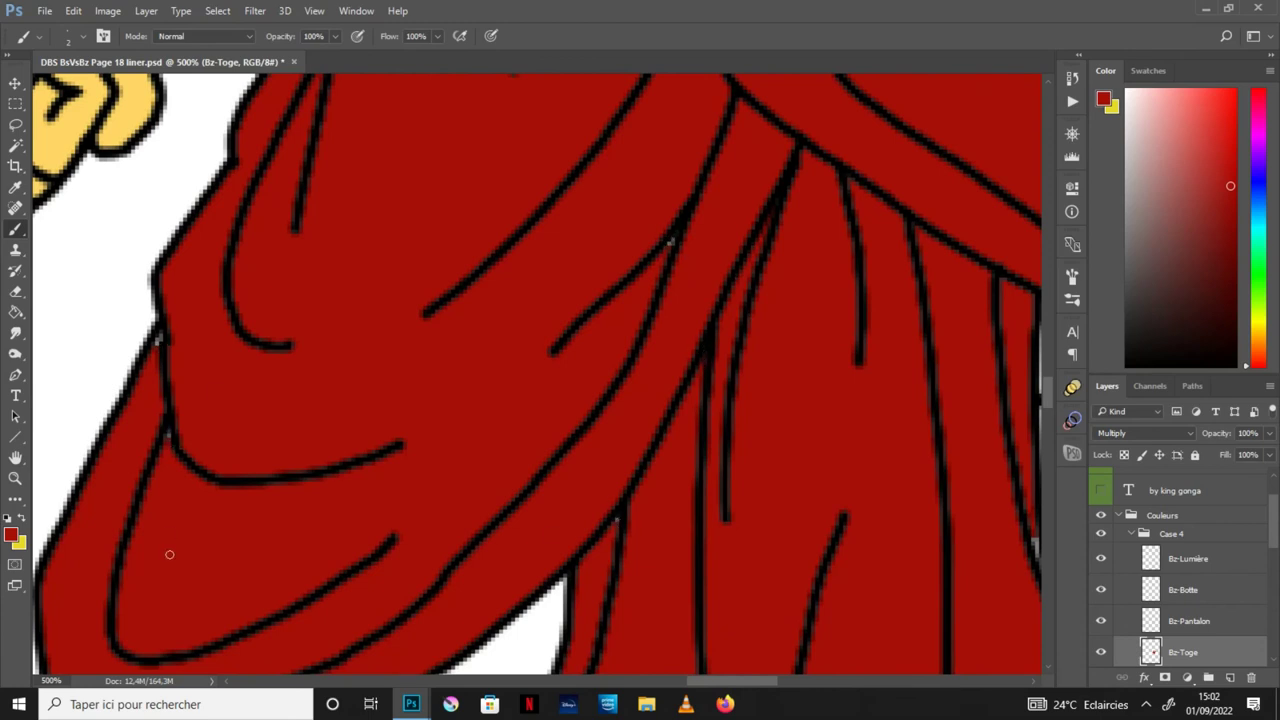
pyautogui.moveTo(863, 531)
pyautogui.mouseDown()
pyautogui.moveTo(880, 283)
pyautogui.moveTo(837, 480)
pyautogui.moveTo(790, 430)
pyautogui.mouseUp()
pyautogui.click(16, 232)
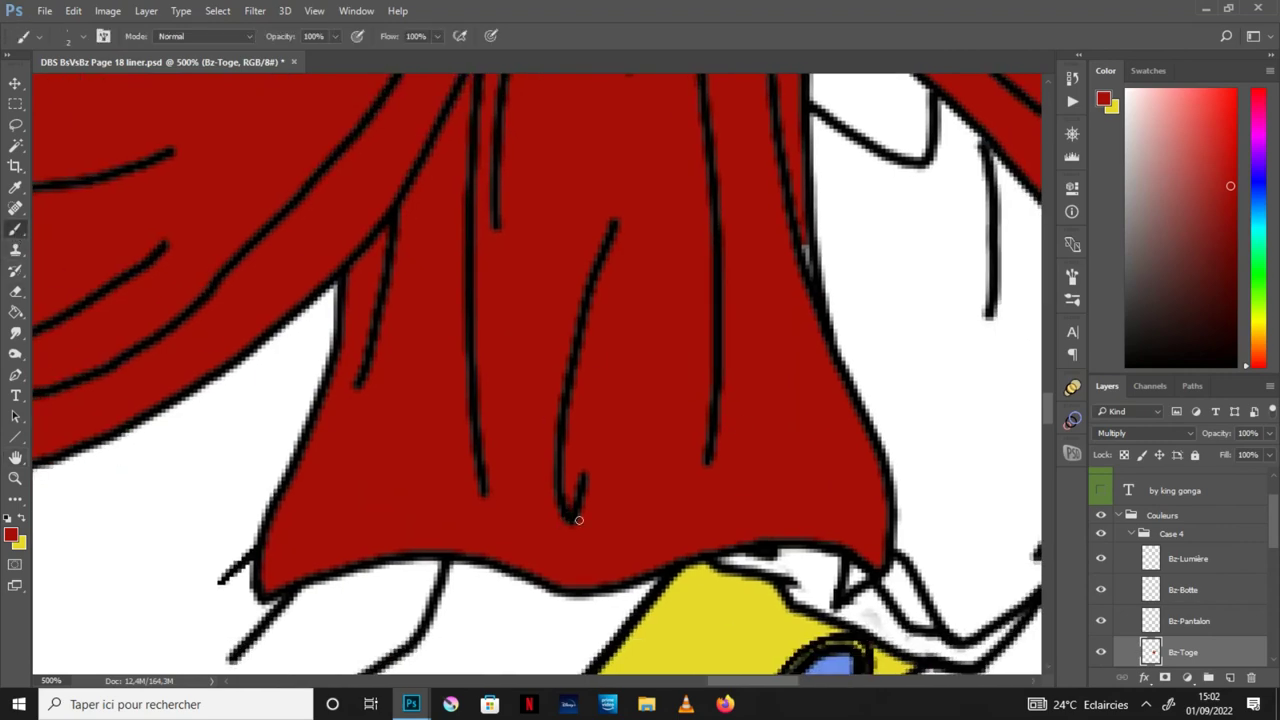
pyautogui.moveTo(46, 474)
pyautogui.mouseDown()
pyautogui.moveTo(694, 391)
pyautogui.moveTo(929, 397)
pyautogui.moveTo(820, 440)
pyautogui.mouseUp()
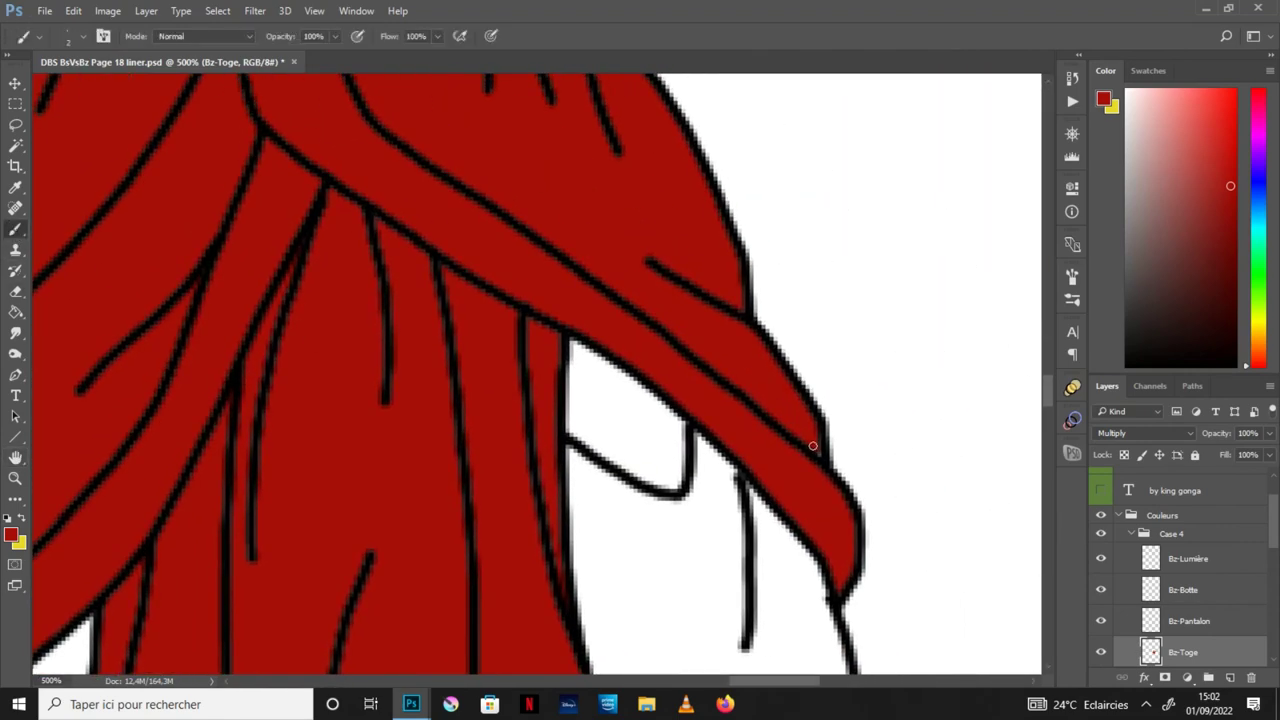
pyautogui.click(15, 457)
pyautogui.moveTo(746, 231)
pyautogui.mouseDown()
pyautogui.moveTo(826, 531)
pyautogui.moveTo(746, 469)
pyautogui.mouseUp()
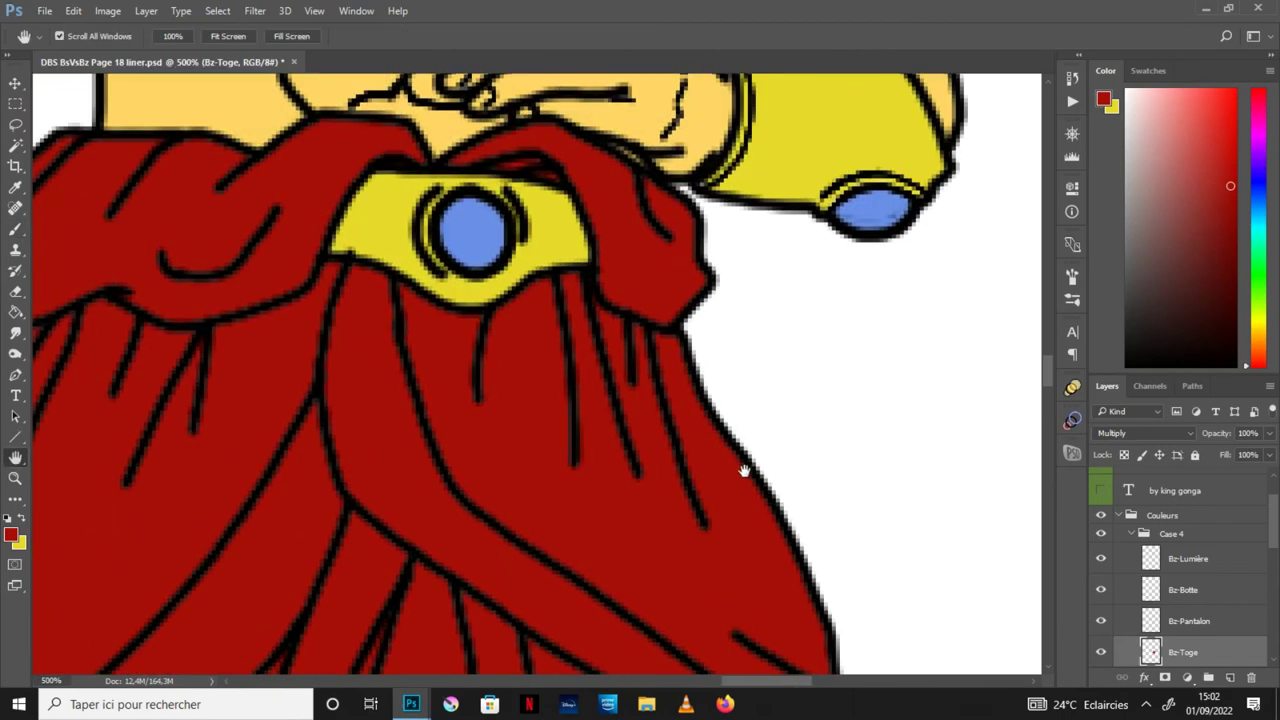
pyautogui.keyDown('alt'); pyautogui.click(742, 474); pyautogui.keyUp('alt')
pyautogui.hotkey('ctrl', '-')
pyautogui.hotkey('ctrl', '-')
pyautogui.hotkey('ctrl', '-')
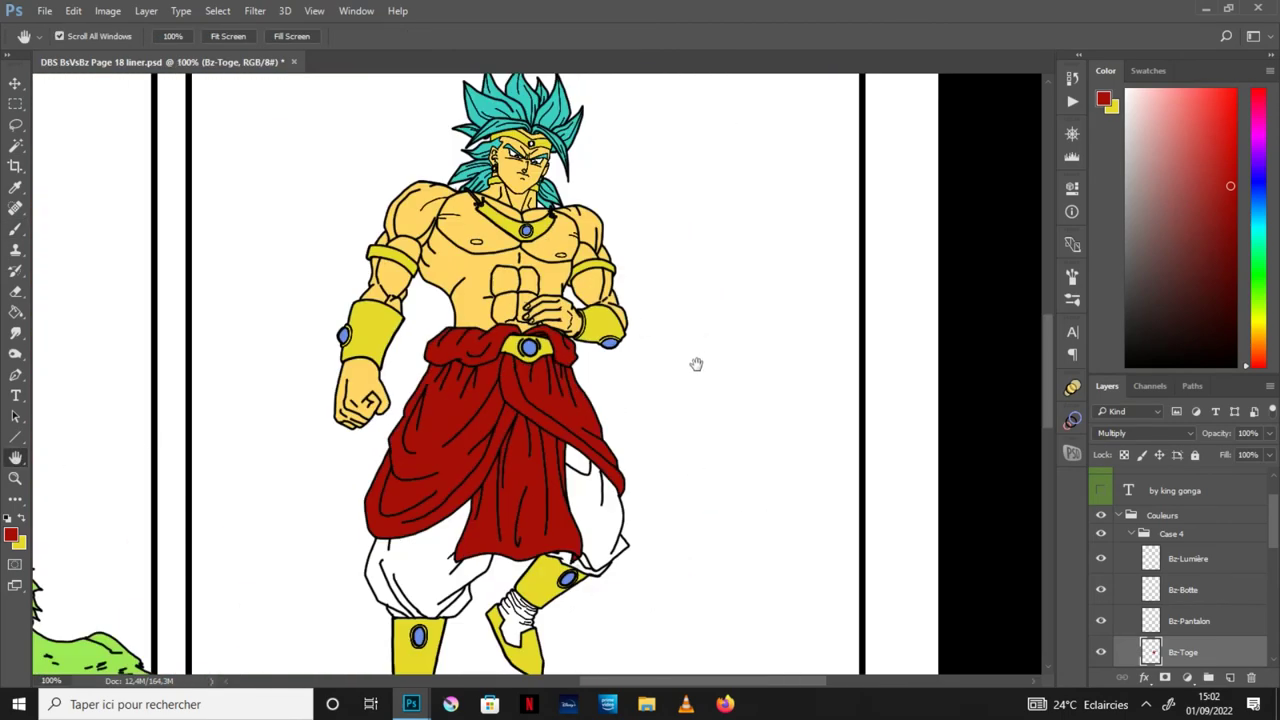
# Step: Save the page and switch to the Bz-Pantalon layer
pyautogui.click(45, 10)
pyautogui.click(60, 166)
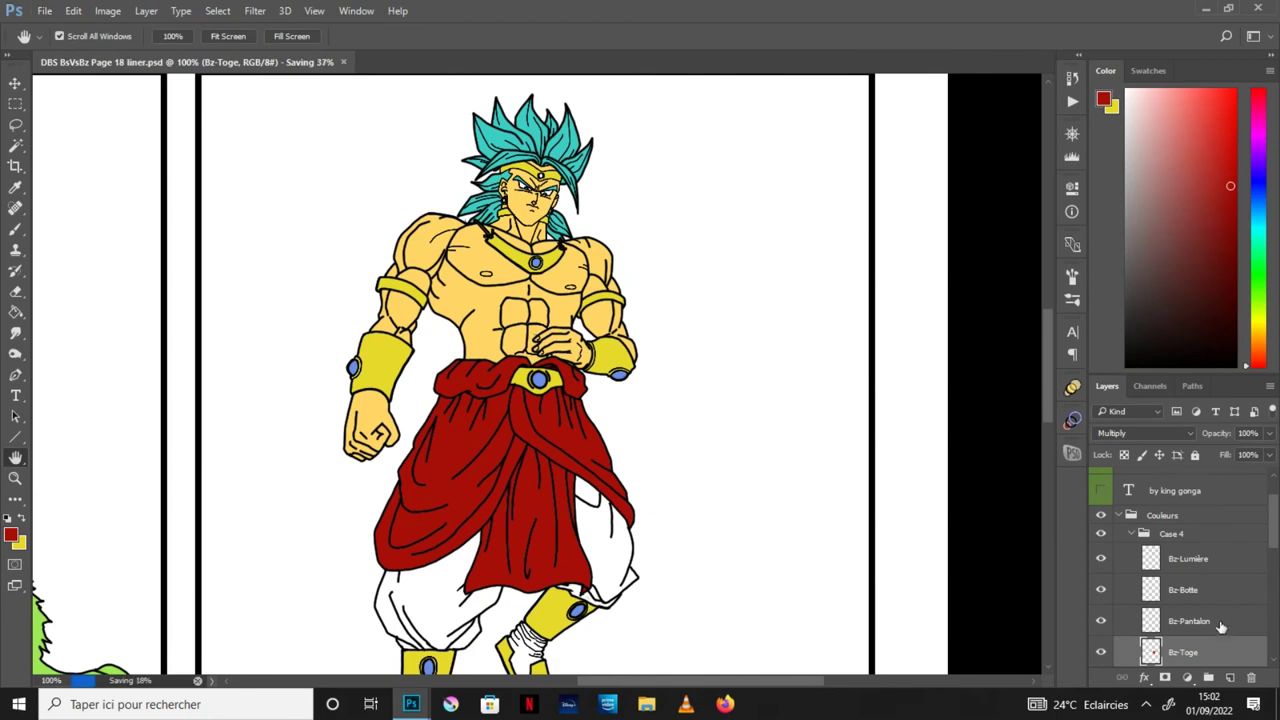
pyautogui.click(1228, 622)
pyautogui.moveTo(612, 535); pyautogui.dragTo(599, 442)
# Step: Sample the light grey Pantalon colour from the reference chart as foreground
pyautogui.moveTo(411, 704)
pyautogui.click(494, 645)
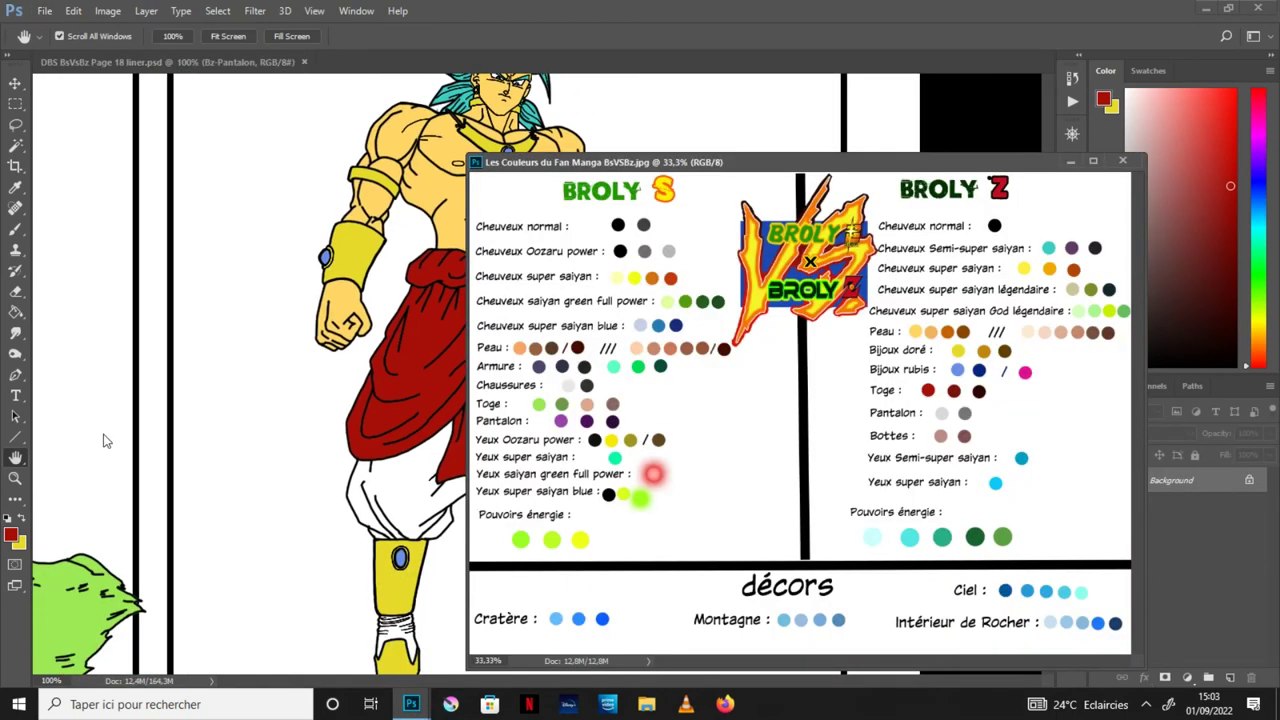
pyautogui.click(15, 312)
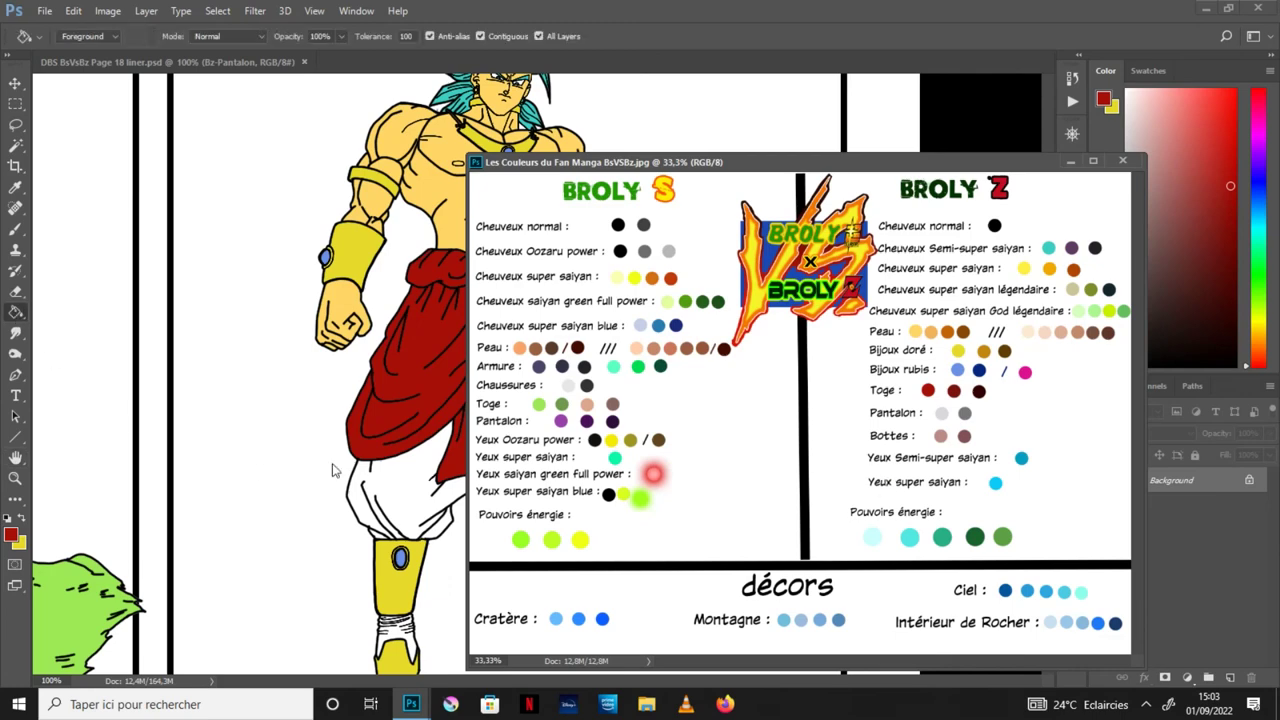
pyautogui.click(15, 187)
pyautogui.click(942, 412)
pyautogui.click(1070, 160)
pyautogui.press('h')
pyautogui.moveTo(588, 498); pyautogui.dragTo(519, 423)
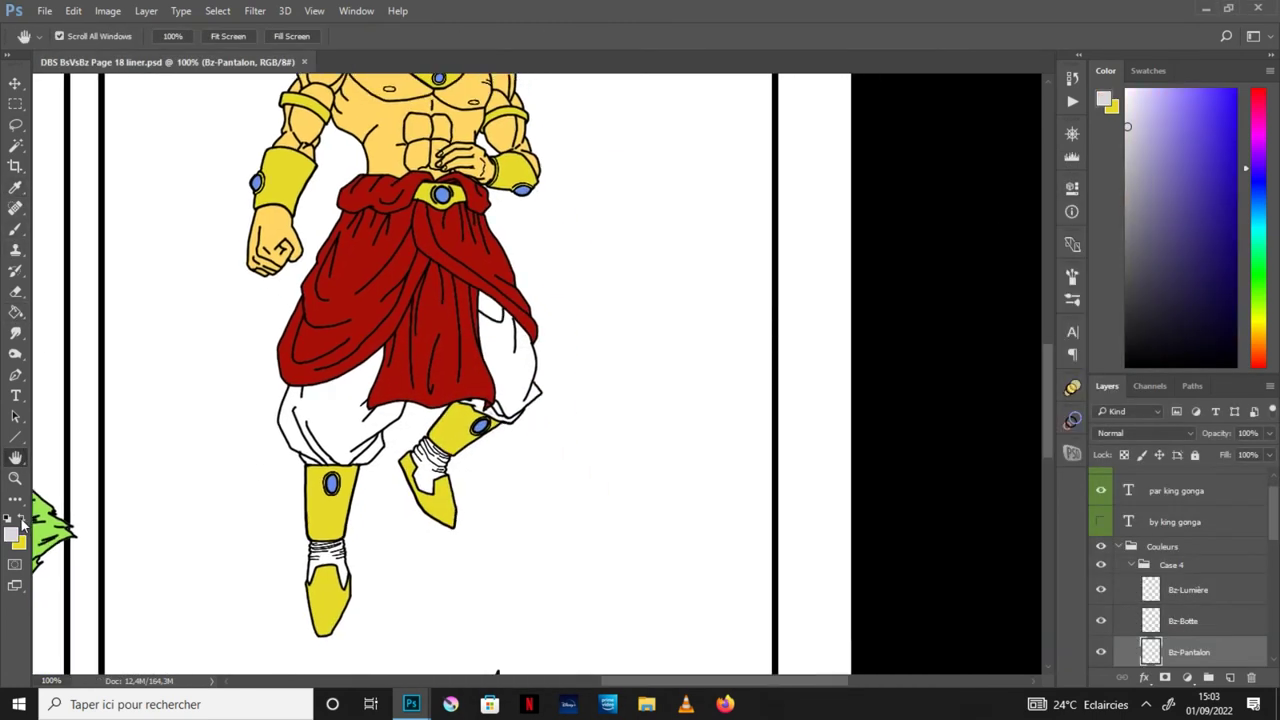
pyautogui.click(22, 520)
pyautogui.click(24, 518)
# Step: Fill the left and right pant legs and the remaining white pant area grey
pyautogui.click(16, 312)
pyautogui.click(351, 442)
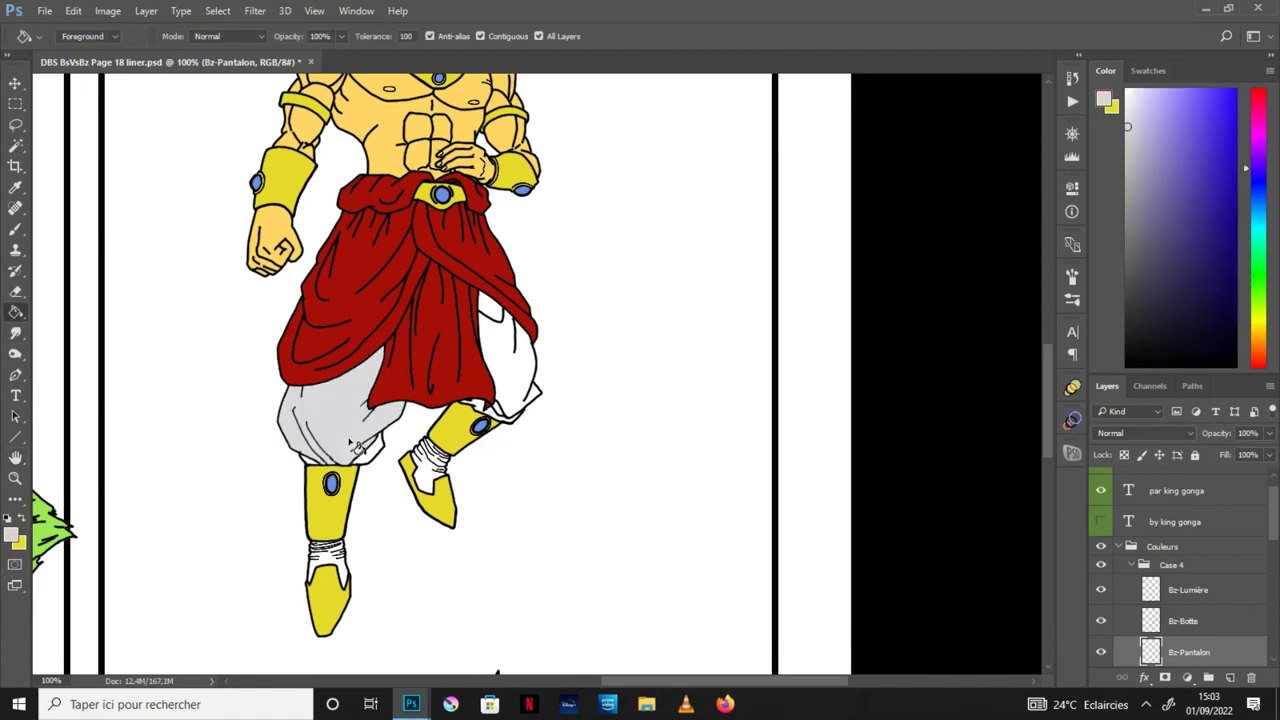
pyautogui.hotkey('ctrl', '+')
pyautogui.click(506, 301)
pyautogui.click(463, 254)
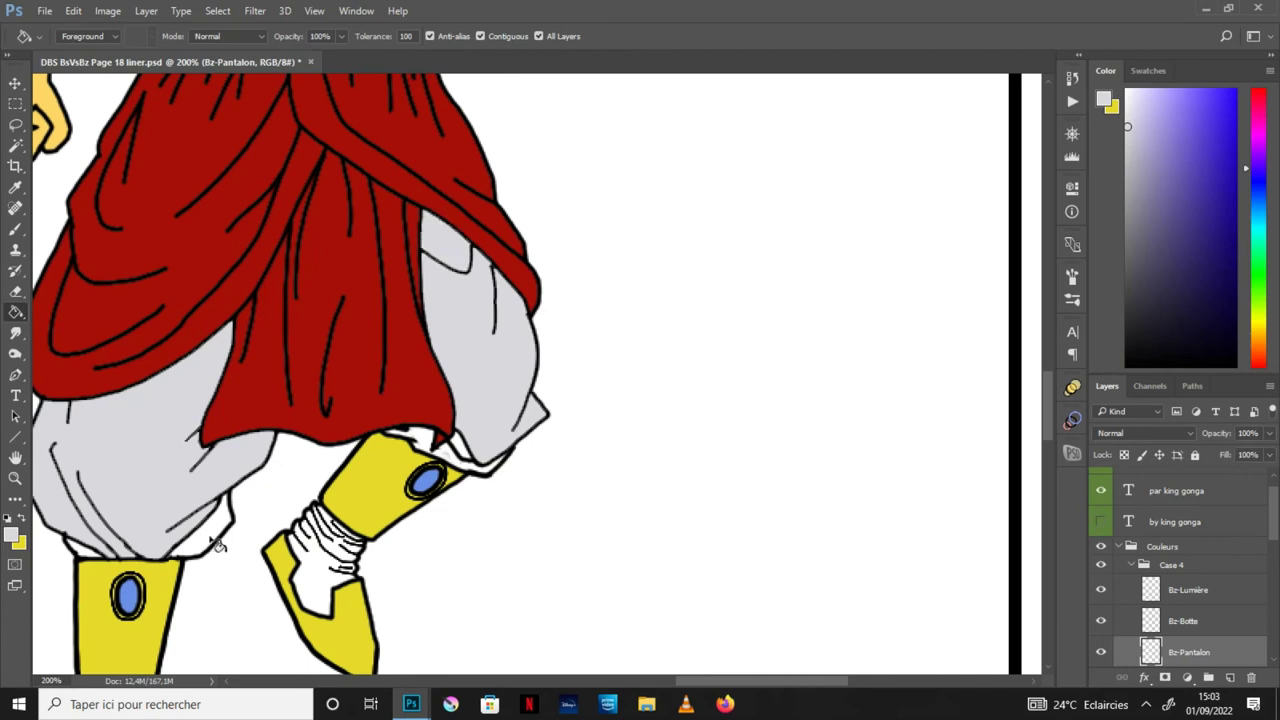
pyautogui.hotkey('ctrl', '+')
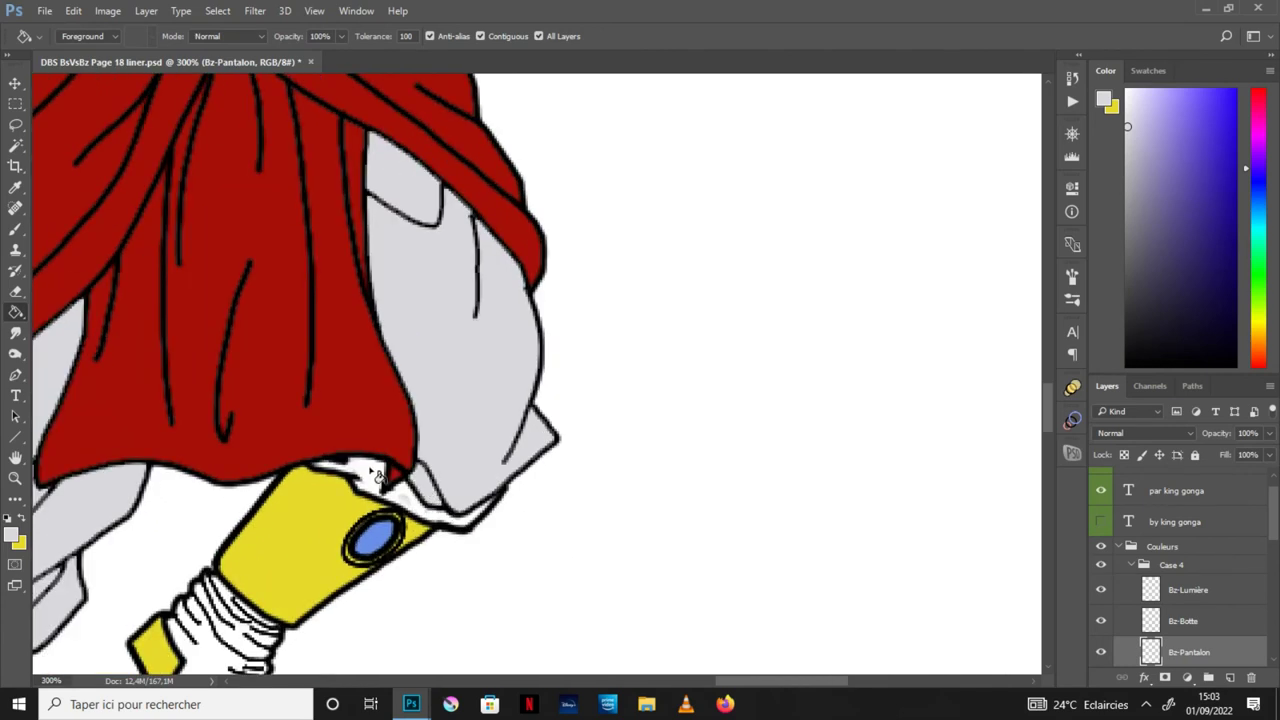
# Step: Set the Bz-Pantalon layer to Multiply and zoom out to the whole figure
pyautogui.click(1140, 433)
pyautogui.click(1120, 164)
pyautogui.press('space')
pyautogui.hotkey('ctrl', '-')
pyautogui.hotkey('ctrl', '-')
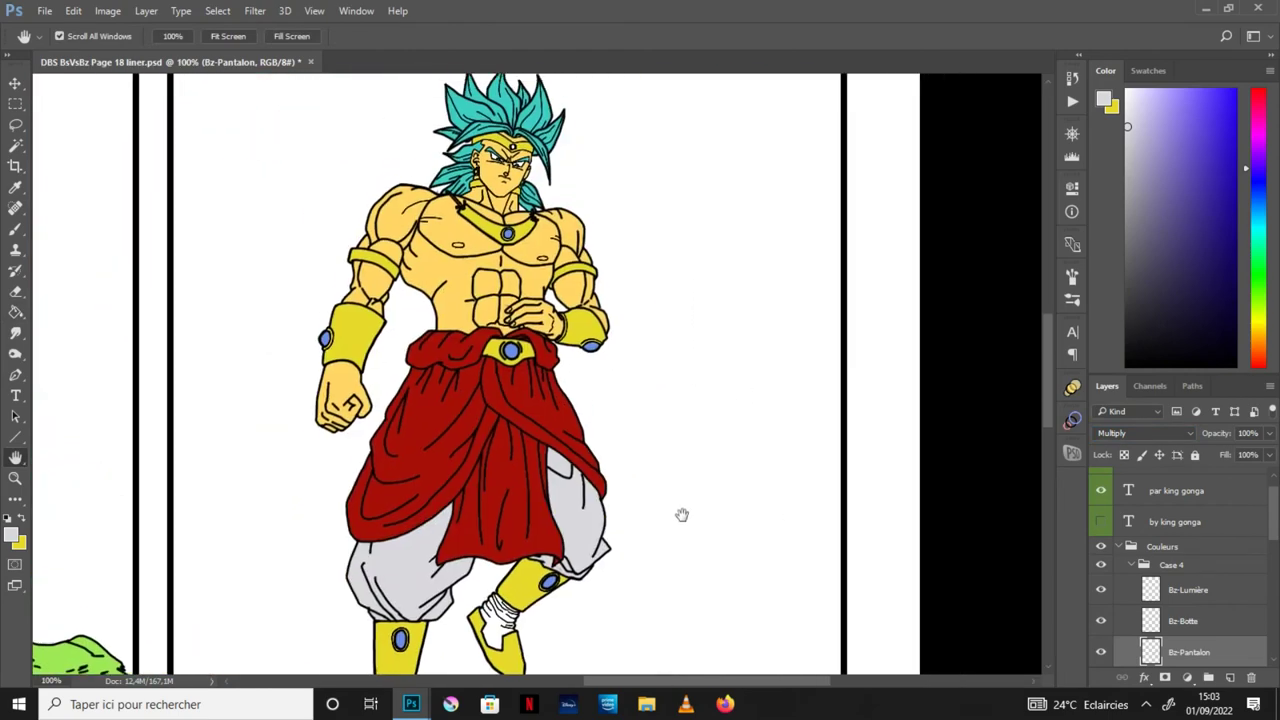
pyautogui.click(1224, 623)
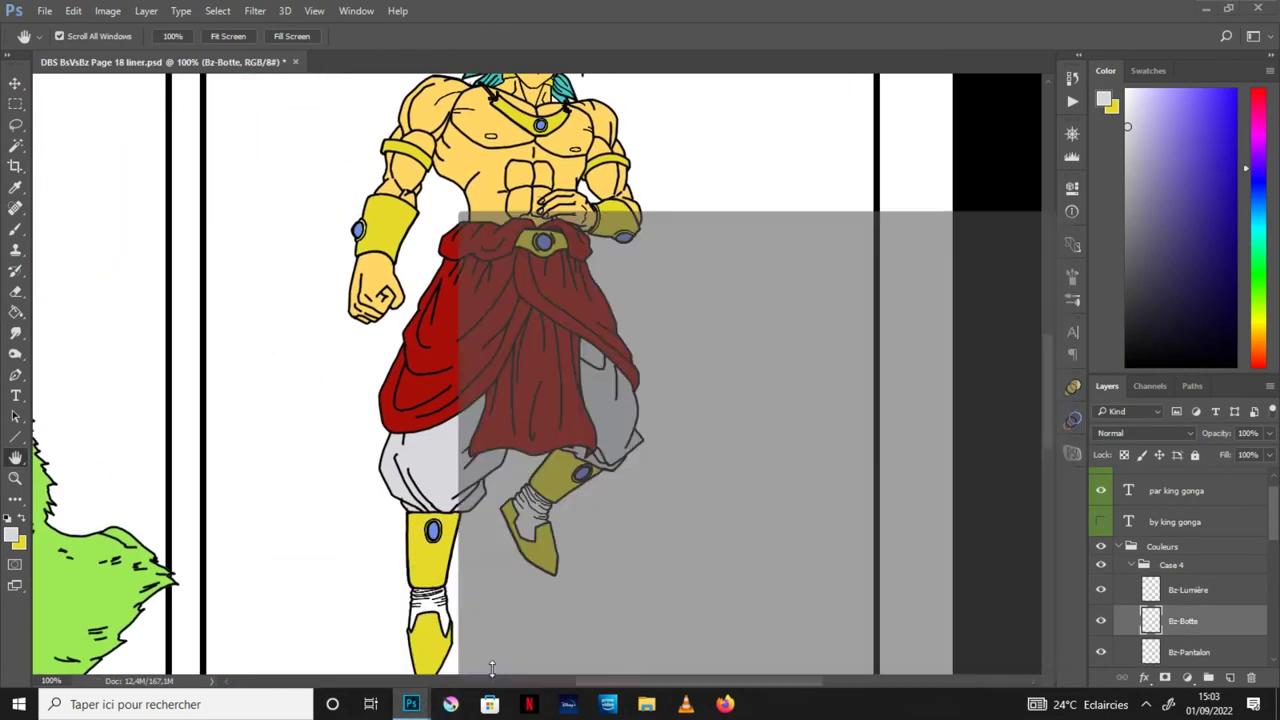
# Step: Sample the pink-brown Bottes colour from the colour chart and zoom in on the boots
pyautogui.click(486, 670)
pyautogui.click(16, 188)
pyautogui.click(941, 436)
pyautogui.click(1070, 161)
pyautogui.scroll(-5, 577, 457)
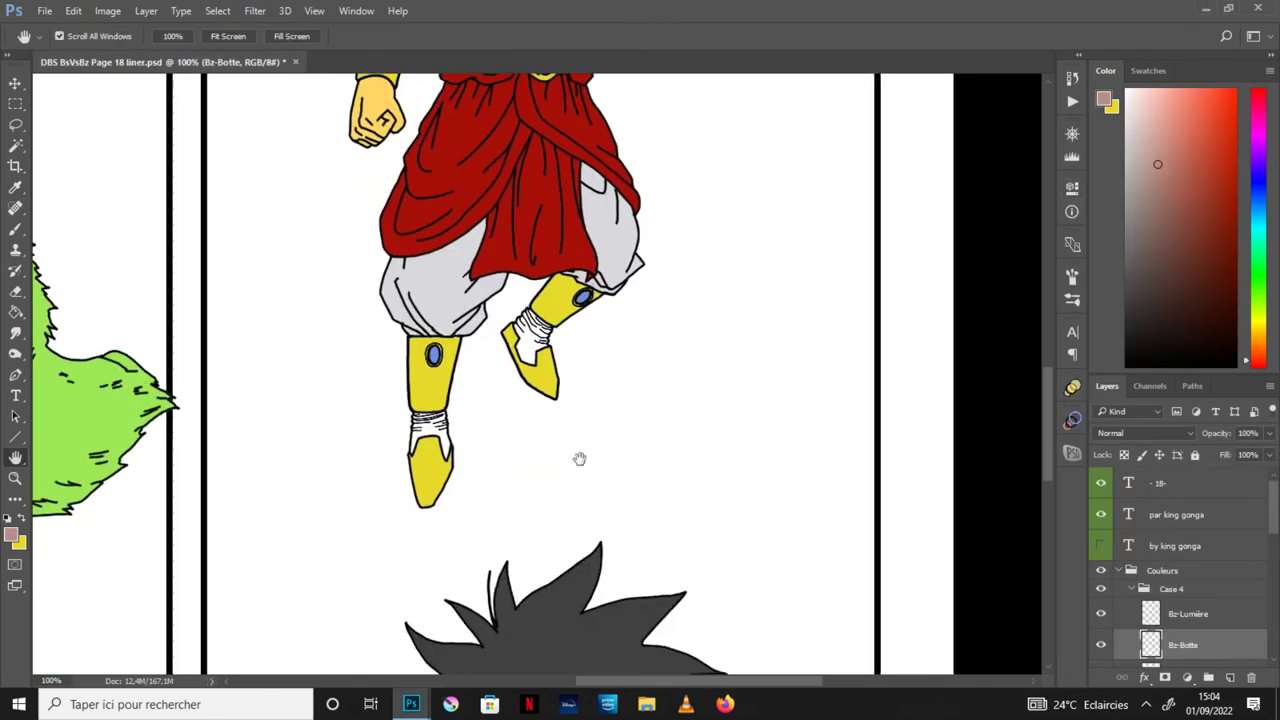
pyautogui.hotkey('ctrl', '+')
pyautogui.hotkey('ctrl', '+')
pyautogui.hotkey('ctrl', '+')
pyautogui.press('h')
# Step: Fill the first ankle wrap pink-brown and set the Bz-Botte layer to Multiply
pyautogui.click(16, 314)
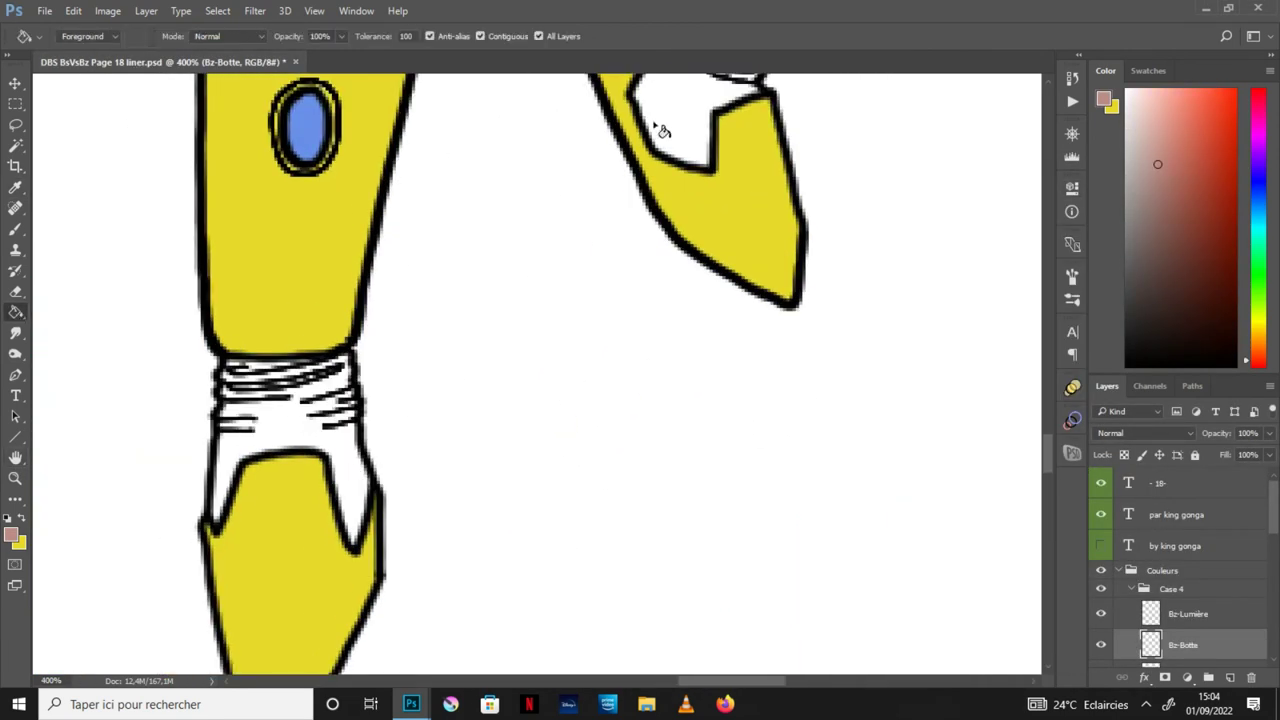
pyautogui.click(266, 382)
pyautogui.click(682, 120)
pyautogui.click(262, 372)
pyautogui.press('b')
pyautogui.click(1143, 433)
pyautogui.click(1145, 166)
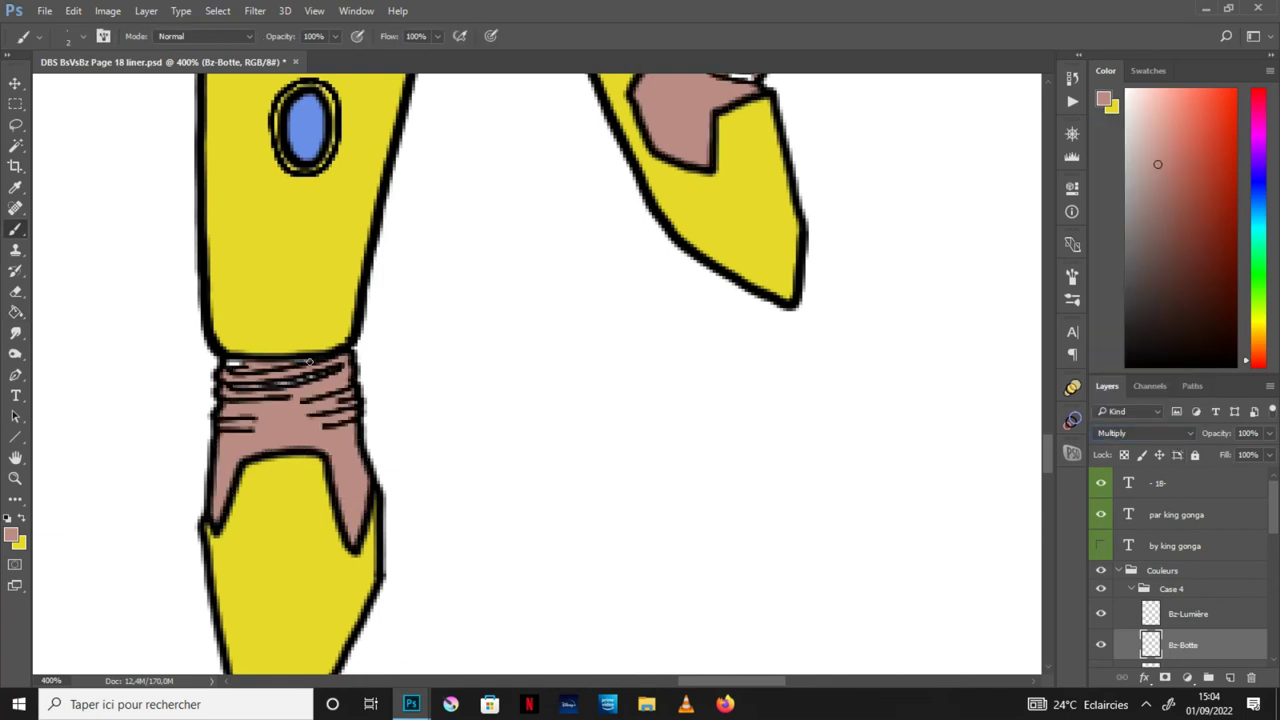
# Step: Fill the other boot's ankle wrap pink-brown and brush over the white gap above it
pyautogui.click(18, 459)
pyautogui.moveTo(753, 181); pyautogui.dragTo(503, 531)
pyautogui.press('g')
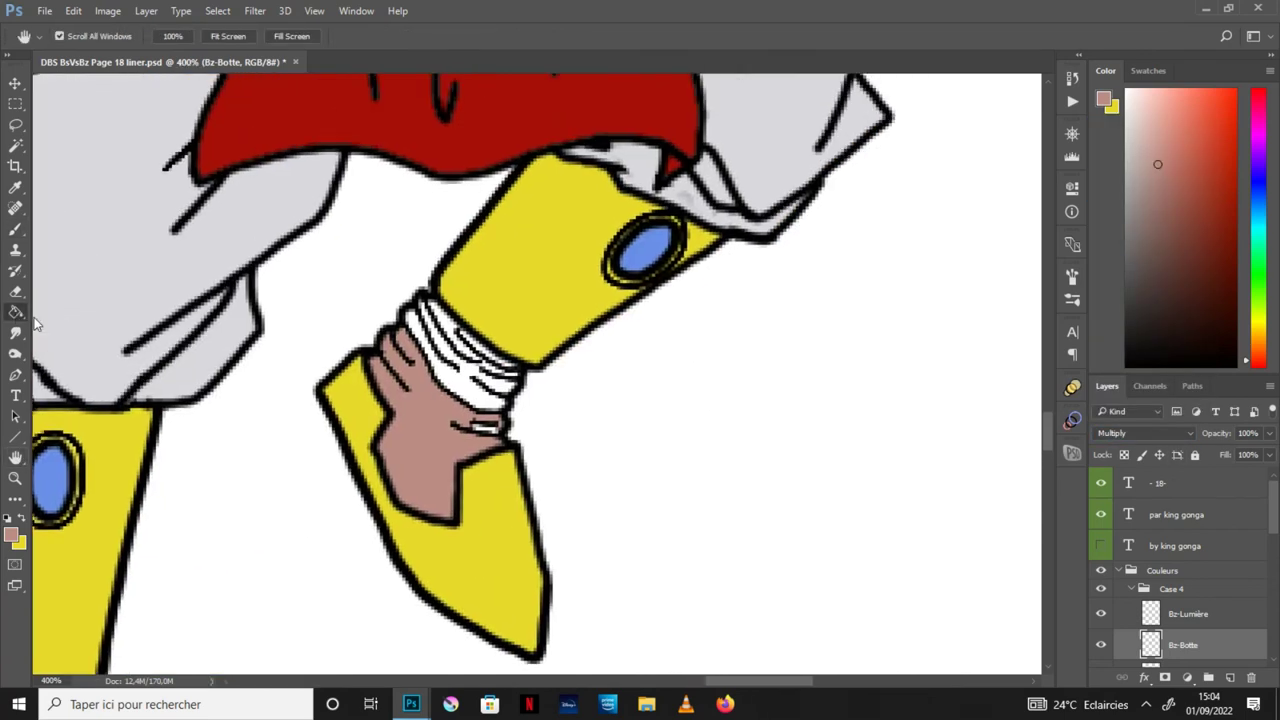
pyautogui.click(430, 330)
pyautogui.press('b')
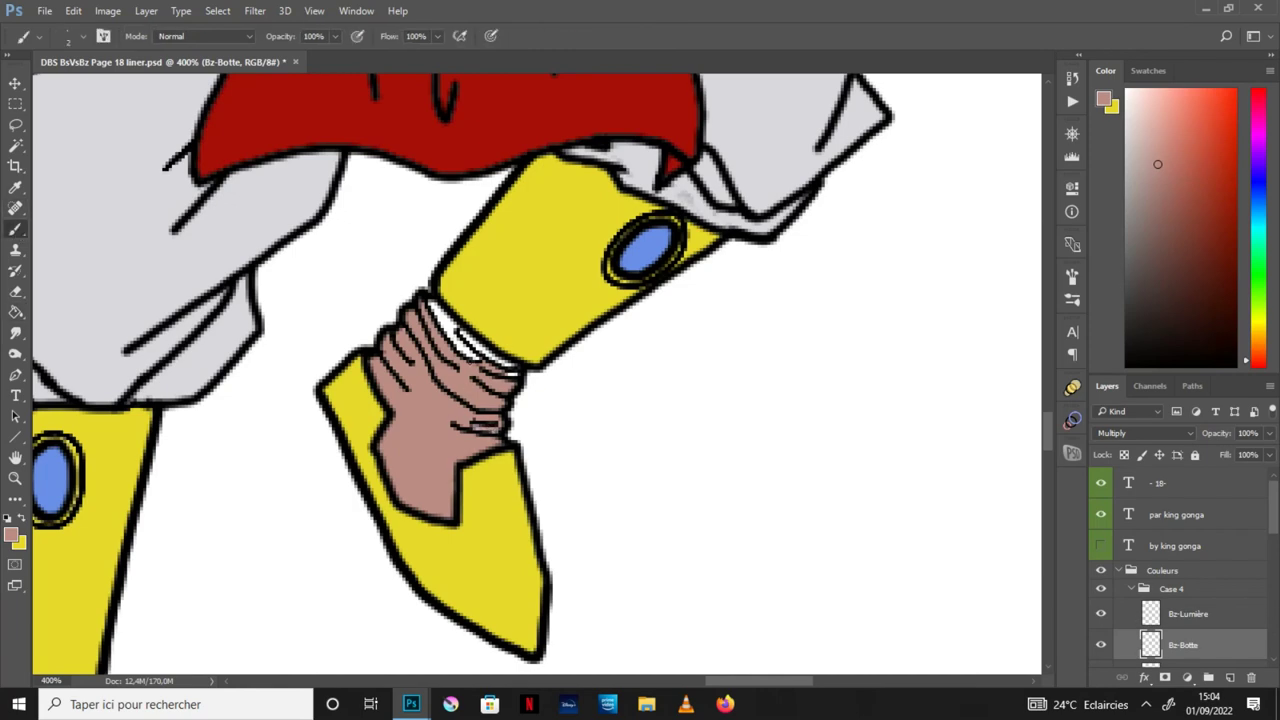
pyautogui.moveTo(518, 370); pyautogui.dragTo(452, 325)
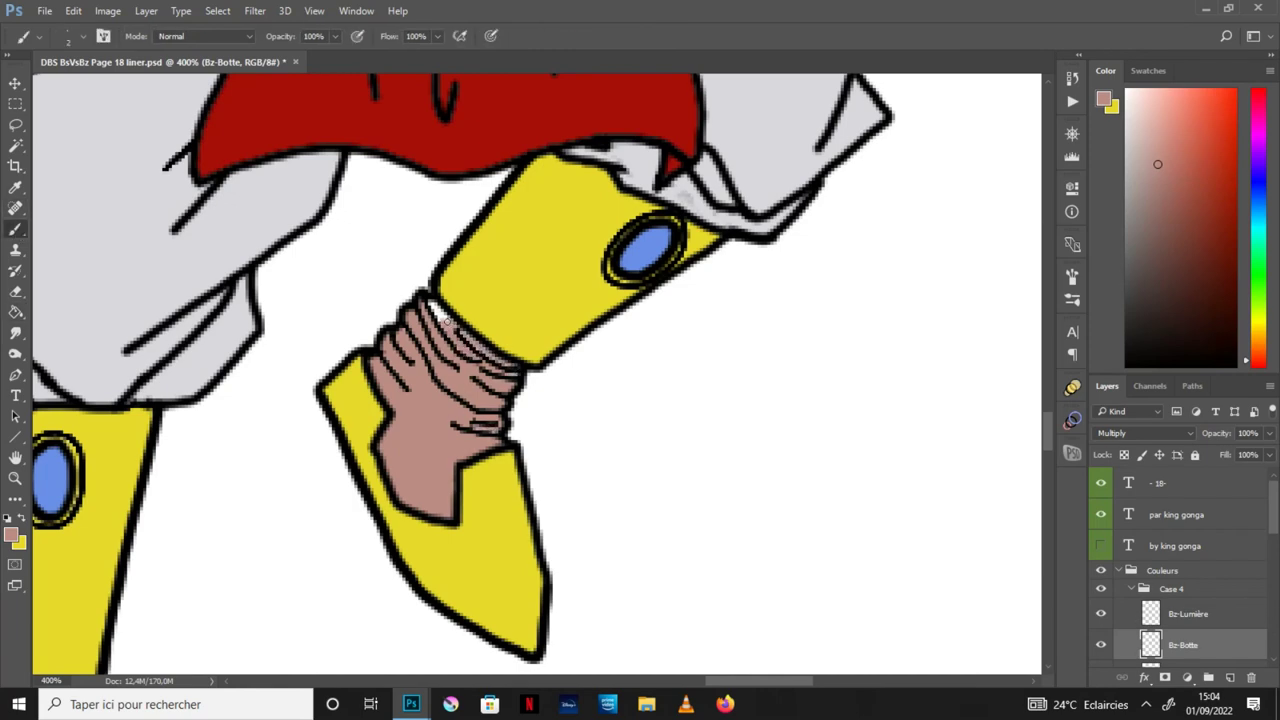
pyautogui.scroll(-6, 606, 422)
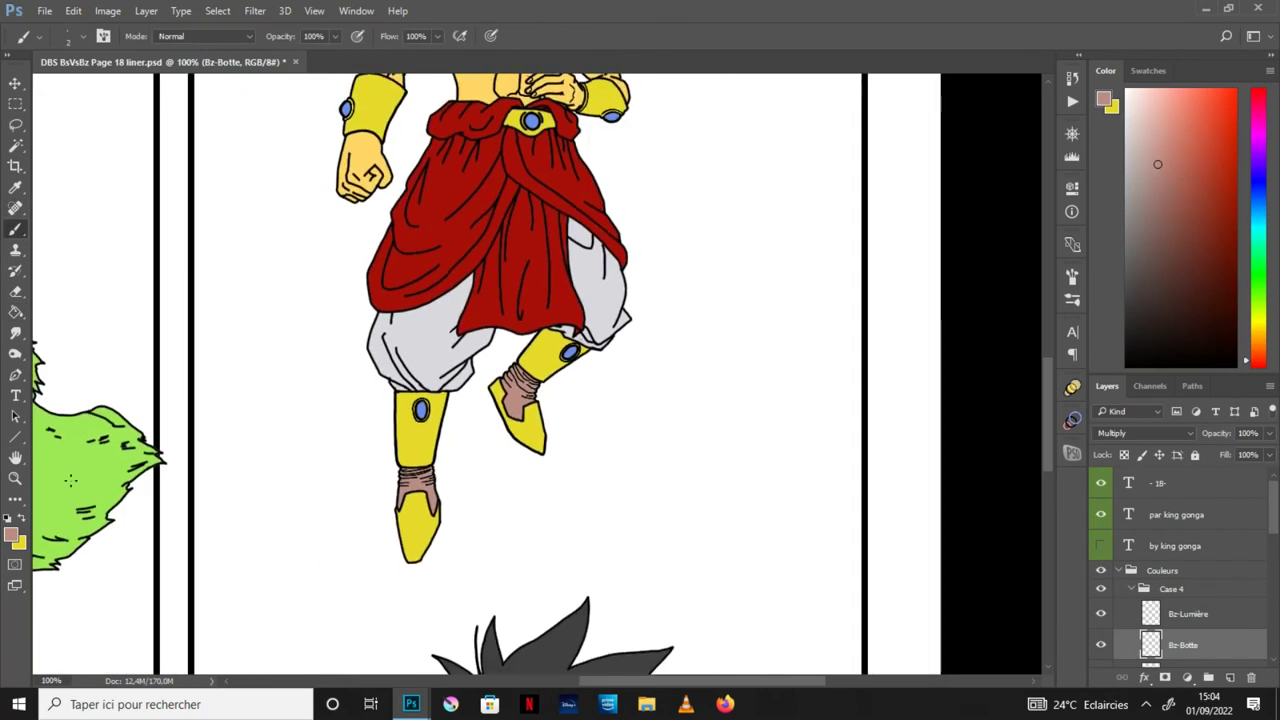
# Step: Save the manga page
pyautogui.scroll(-1, 606, 422)
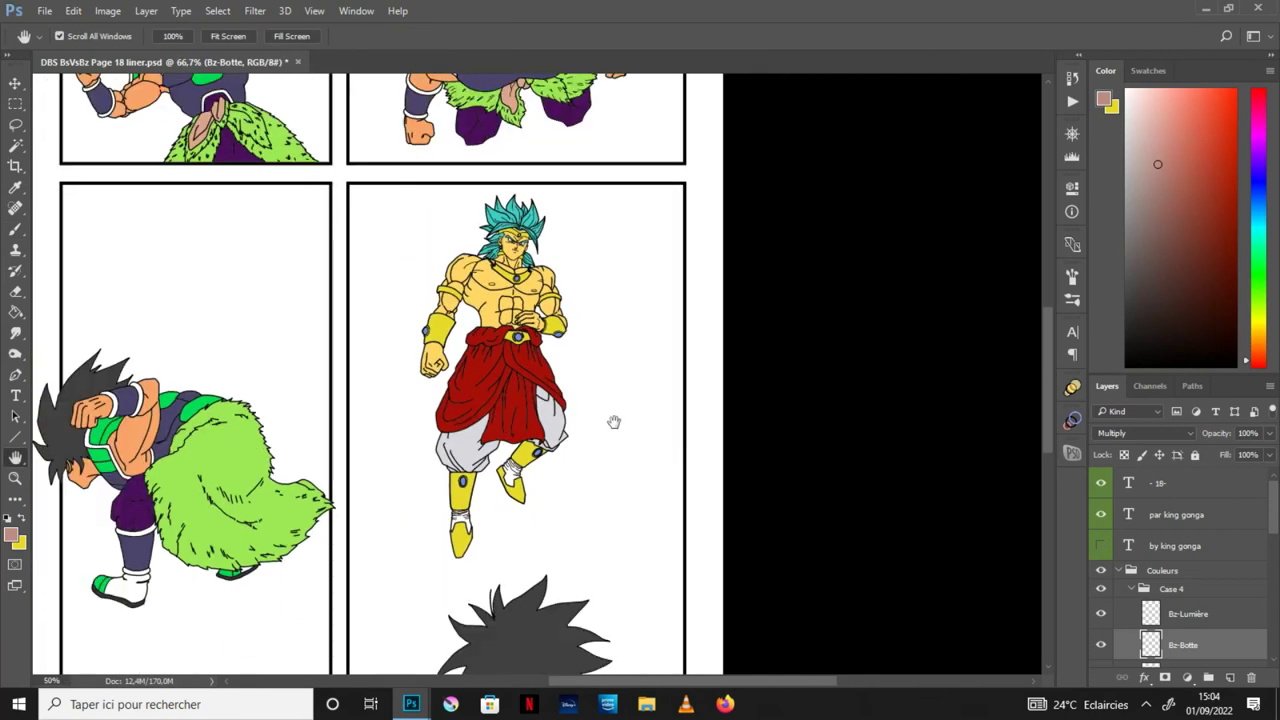
pyautogui.scroll(1, 560, 290)
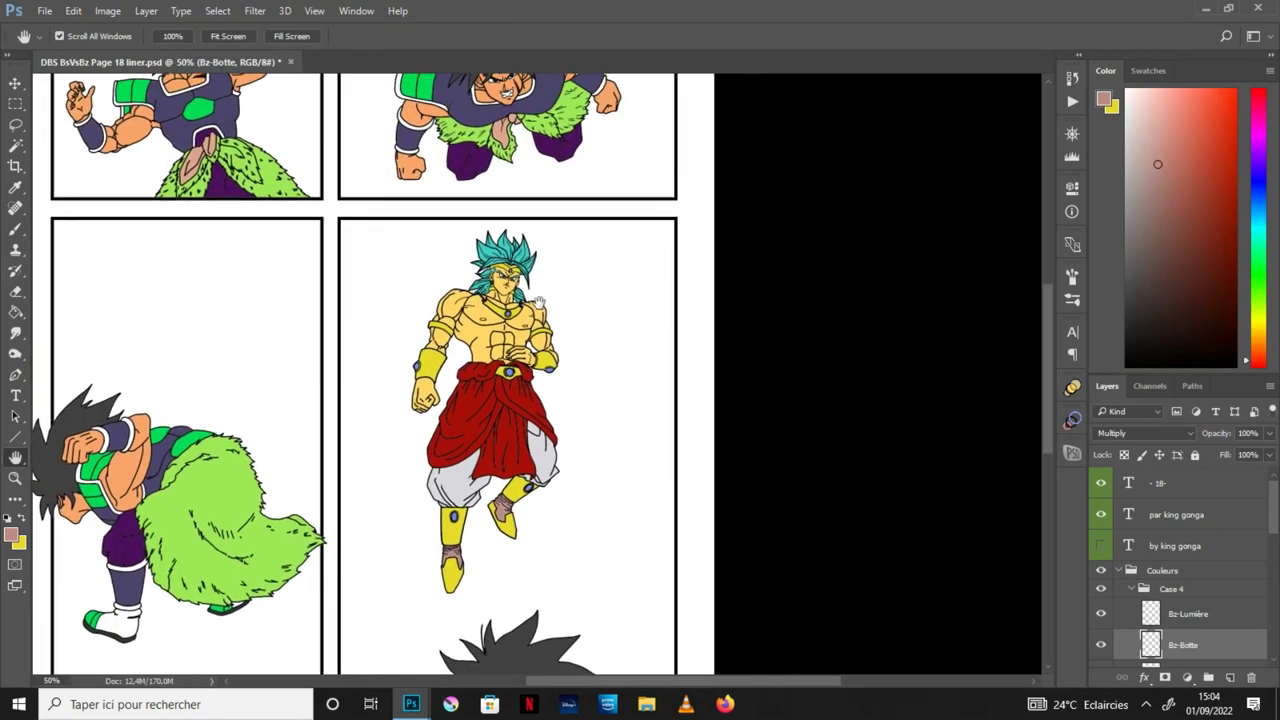
pyautogui.scroll(1, 590, 380)
pyautogui.scroll(1, 605, 432)
pyautogui.scroll(1, 605, 432)
pyautogui.scroll(1, 605, 432)
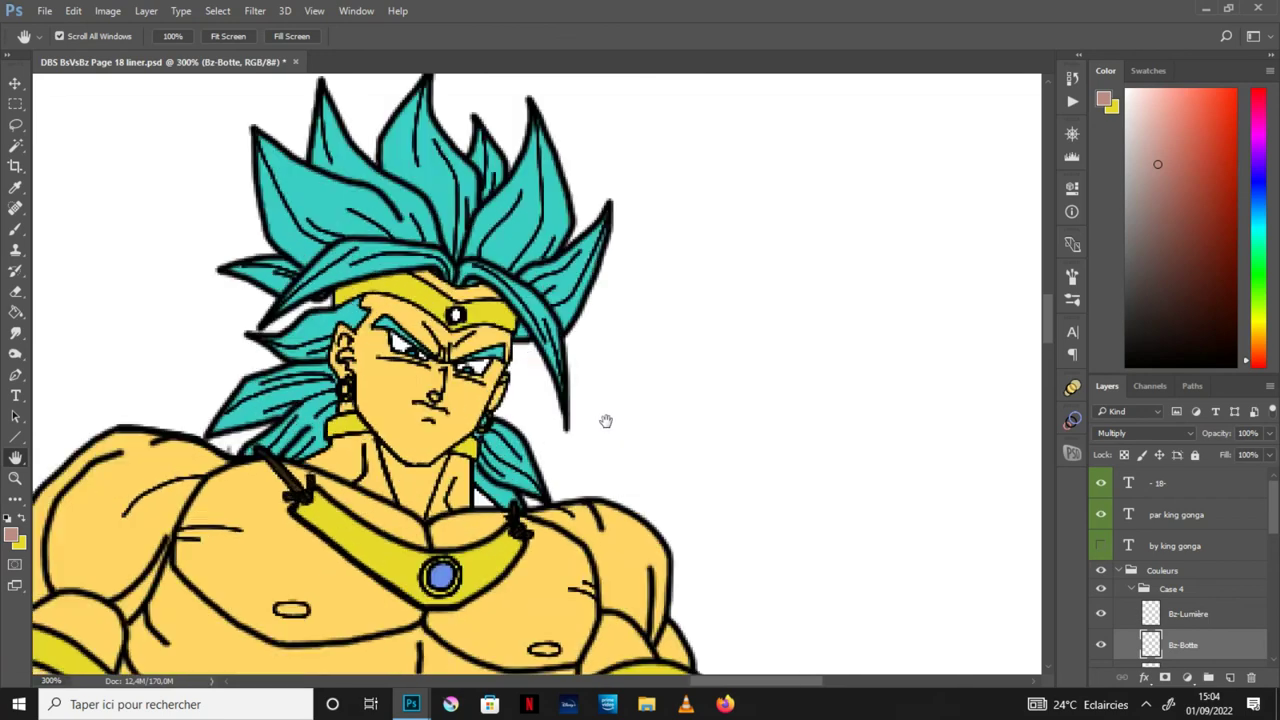
pyautogui.scroll(1, 595, 400)
pyautogui.scroll(1, 585, 385)
pyautogui.click(44, 11)
pyautogui.click(60, 171)
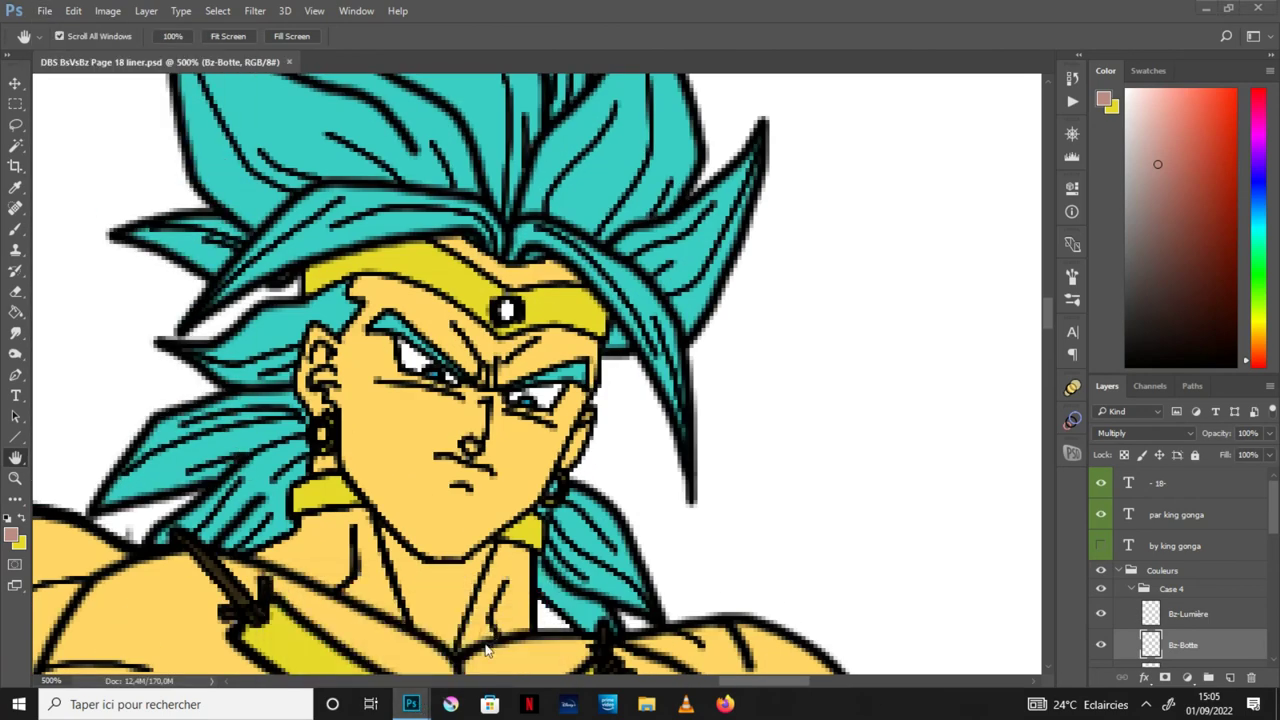
# Step: Fill the headband gem with the chart's pink on Bz-Lumière, set to Multiply
pyautogui.click(493, 625)
pyautogui.press('i')
pyautogui.click(1025, 373)
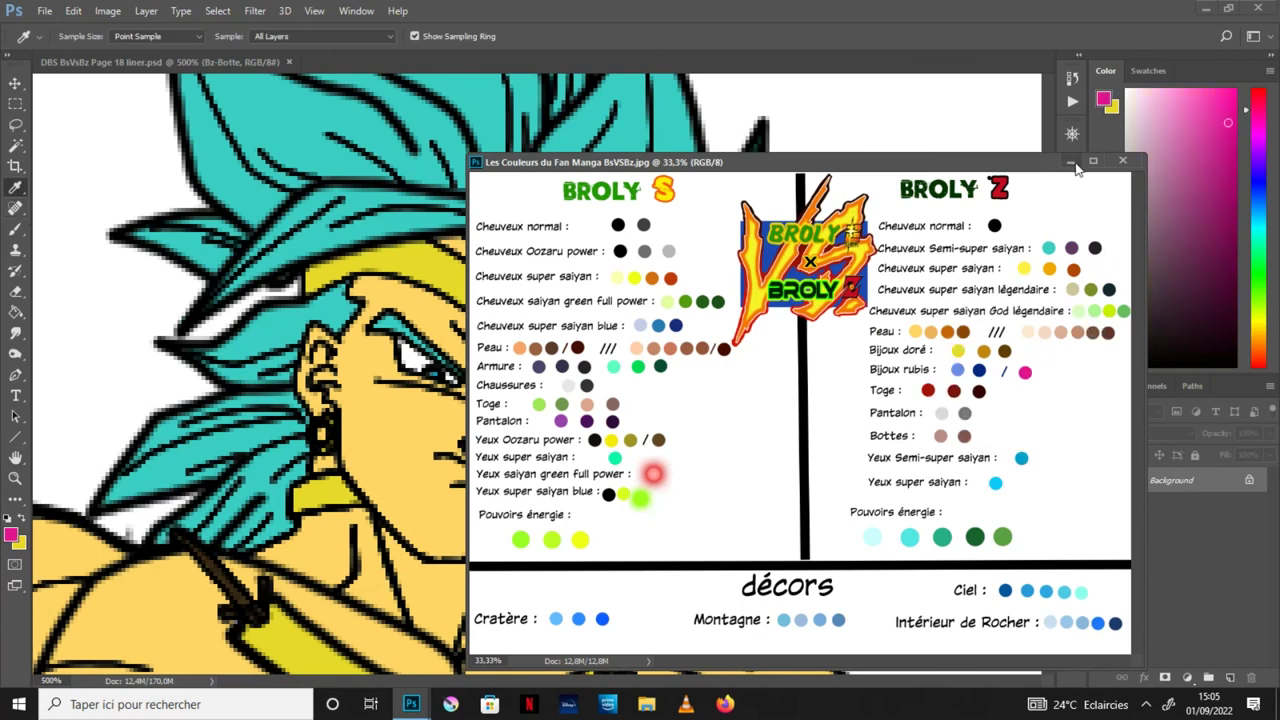
pyautogui.click(1070, 160)
pyautogui.press('g')
pyautogui.click(1181, 613)
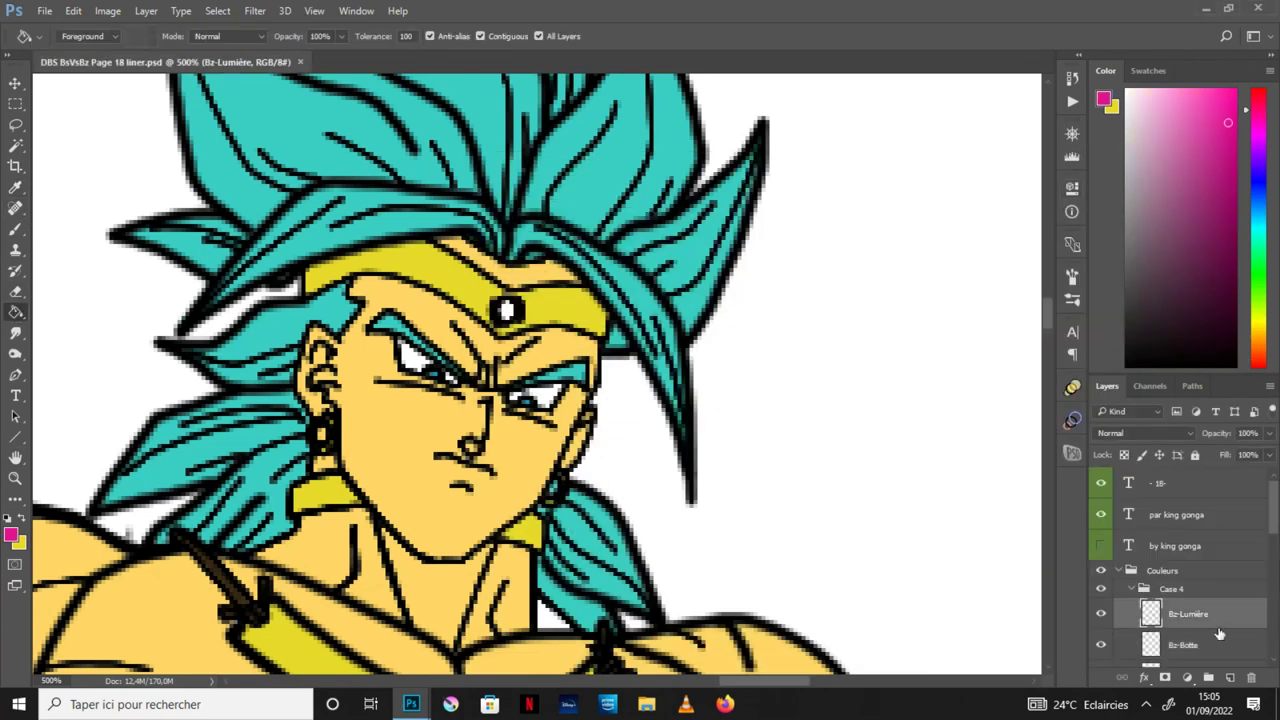
pyautogui.click(506, 310)
pyautogui.click(1145, 433)
pyautogui.click(1140, 172)
# Step: Zoom out to 66.67% with the whole Broly figure centred in view
pyautogui.click(15, 457)
pyautogui.hotkey('ctrl', '1')
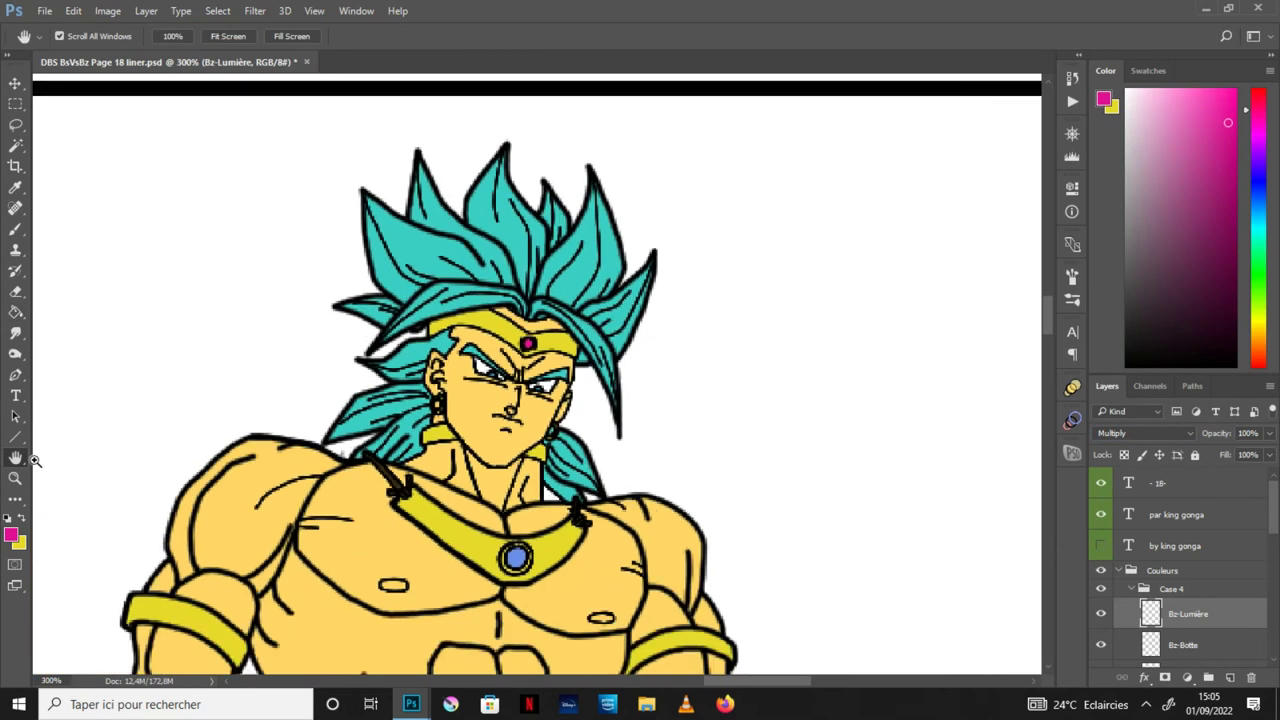
pyautogui.scroll(3, 706, 523)
pyautogui.moveTo(706, 523)
pyautogui.mouseDown()
pyautogui.moveTo(757, 423)
pyautogui.moveTo(715, 520)
pyautogui.mouseUp()
pyautogui.keyDown('alt'); pyautogui.click(858, 375); pyautogui.keyUp('alt')
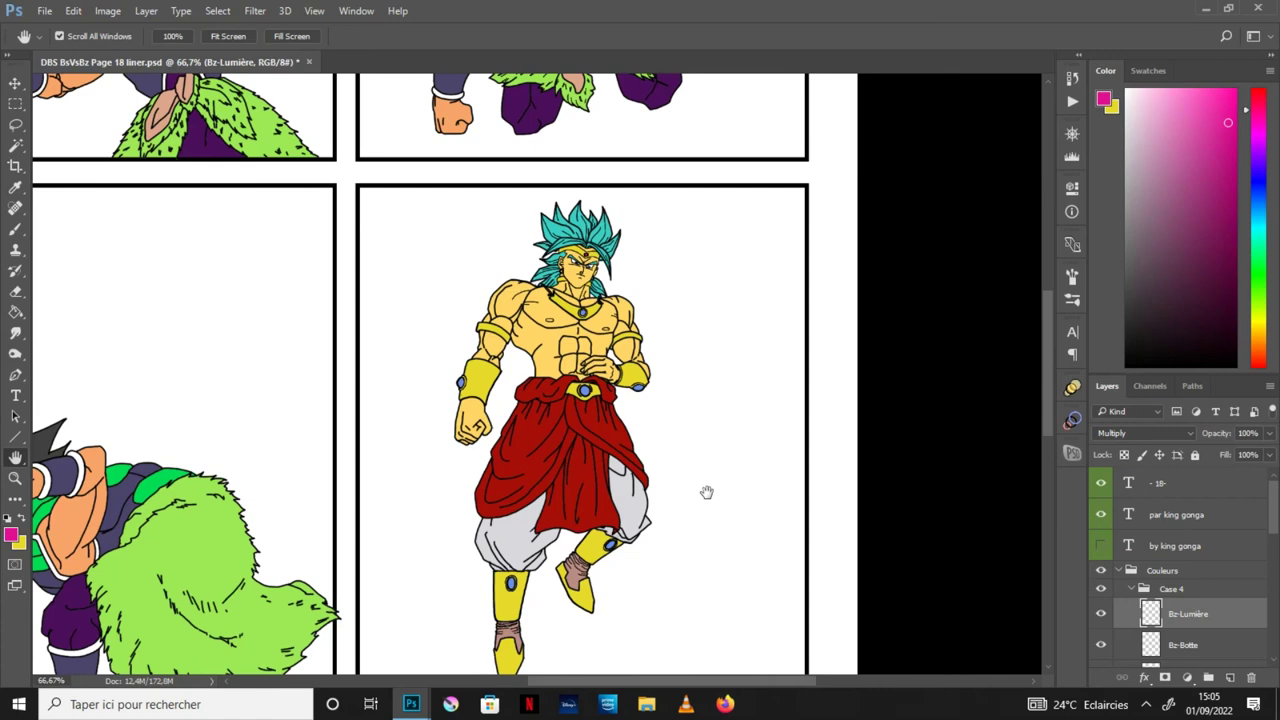
# Step: Collapse Case 4 and the other Case groups in the Couleurs group, then save the page
pyautogui.moveTo(706, 492); pyautogui.dragTo(770, 486)
pyautogui.scroll(-2, 663, 480)
pyautogui.scroll(-1, 674, 523)
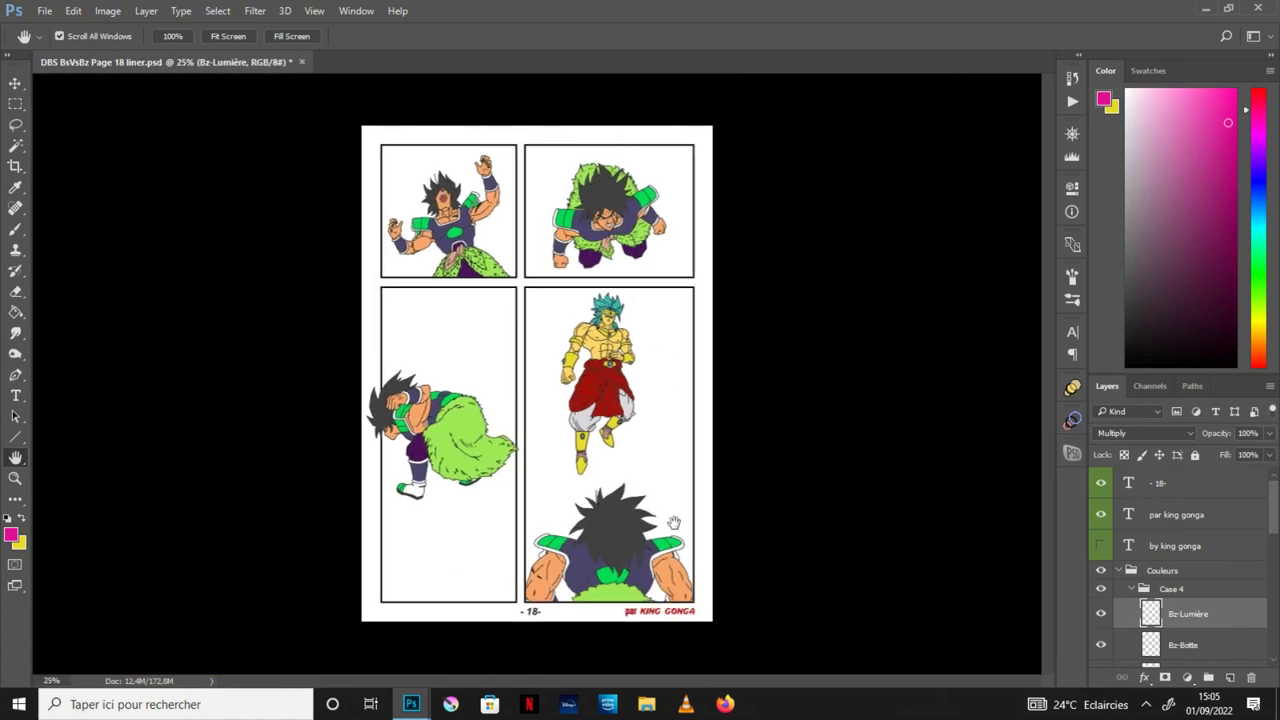
pyautogui.scroll(1, 844, 577)
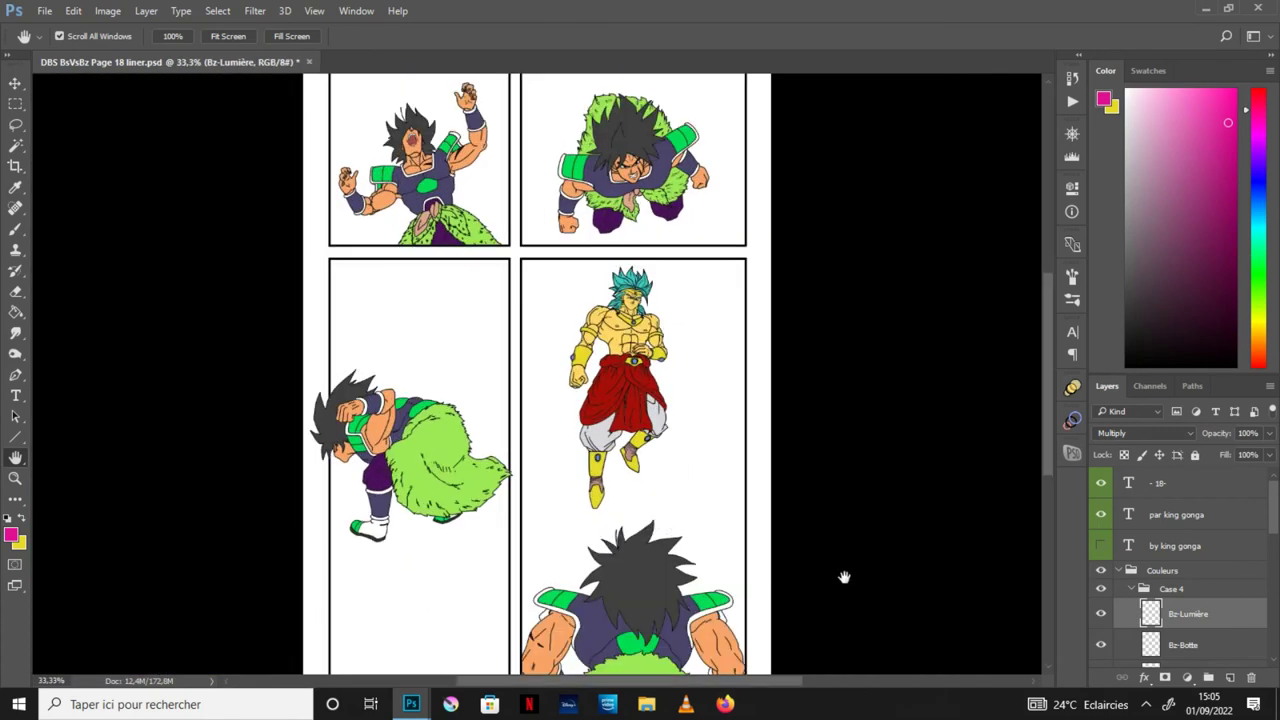
pyautogui.click(1130, 590)
pyautogui.click(1130, 626)
pyautogui.click(1180, 604)
pyautogui.click(44, 10)
pyautogui.click(77, 174)
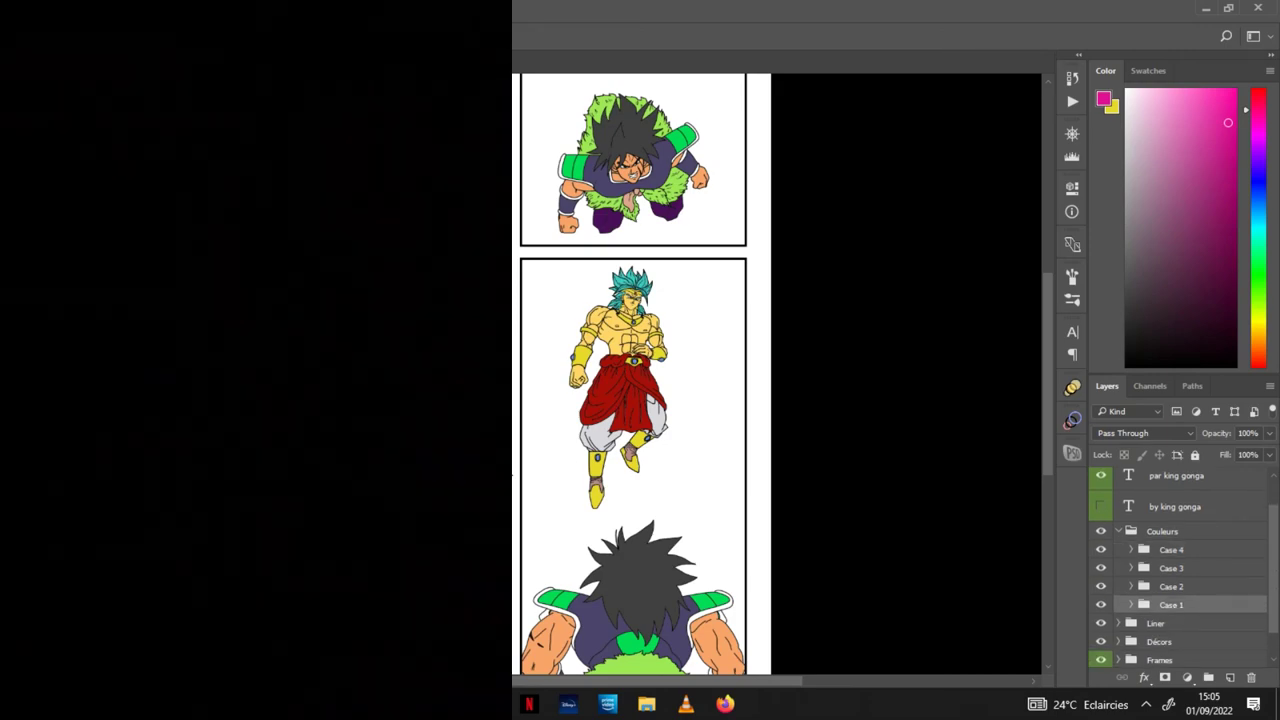